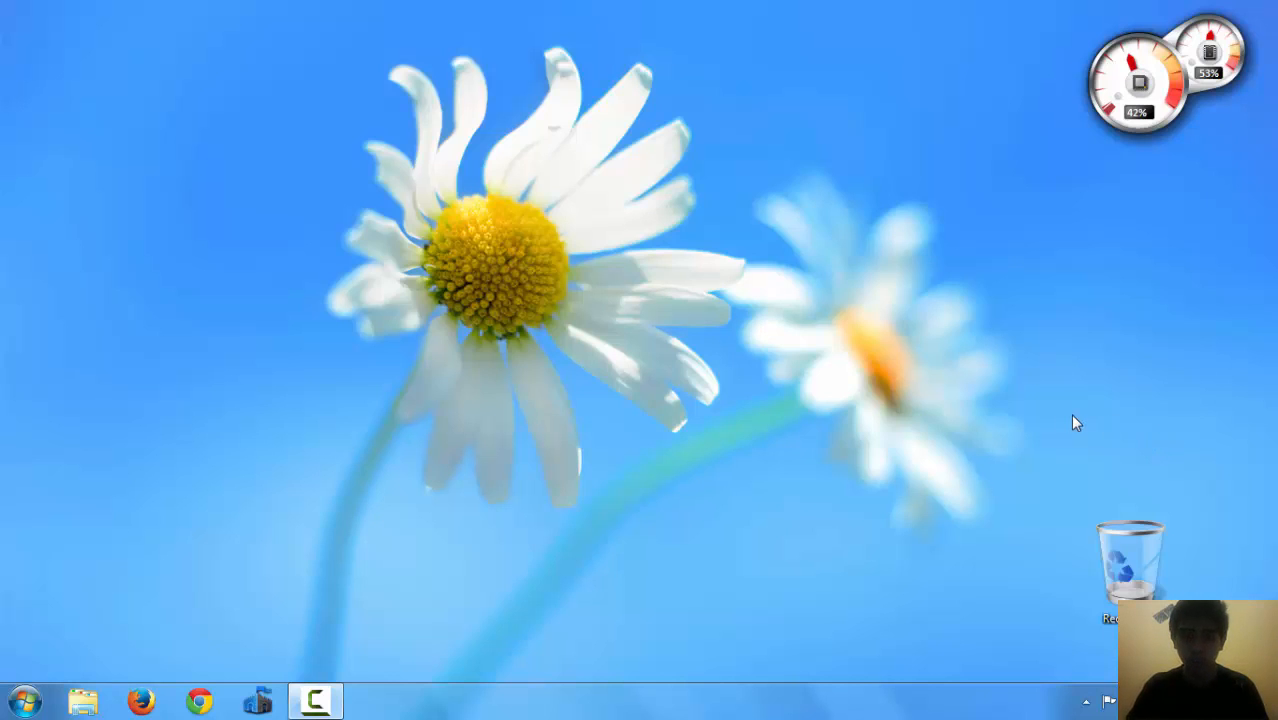
Step: Launch Cisco Packet Tracer Student and maximize its window
key("super")
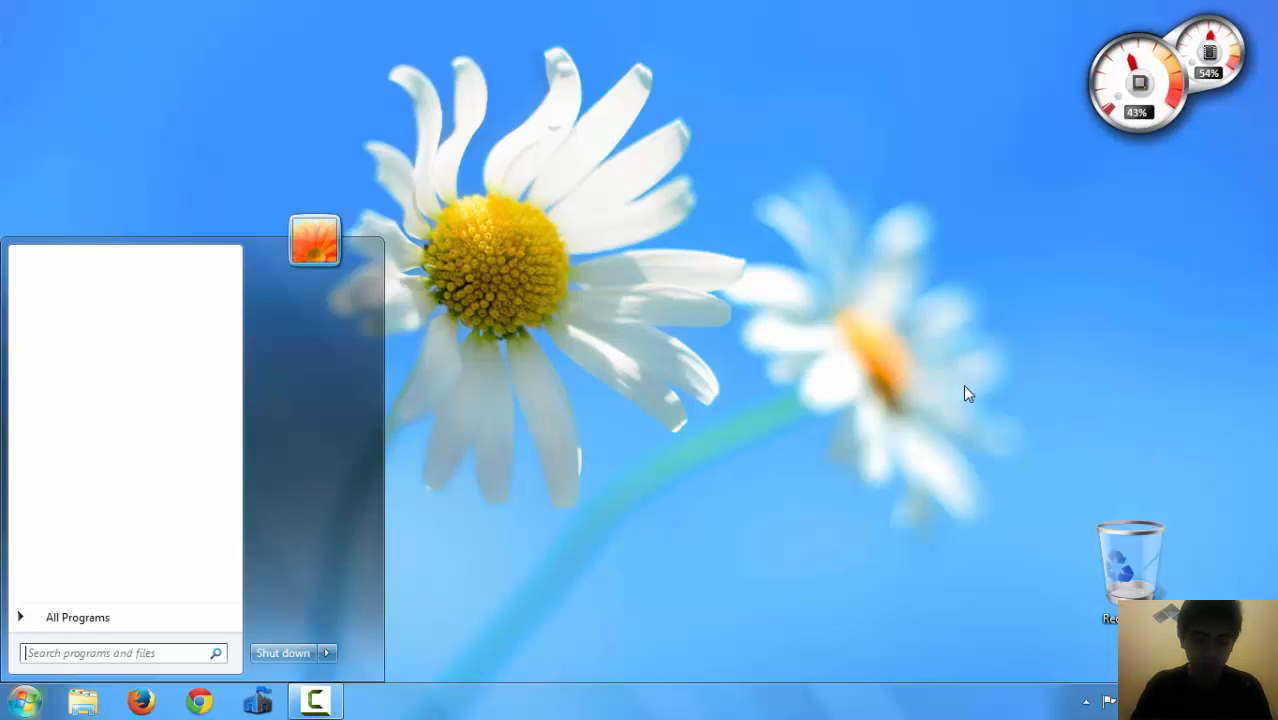
type("student")
key("Return")
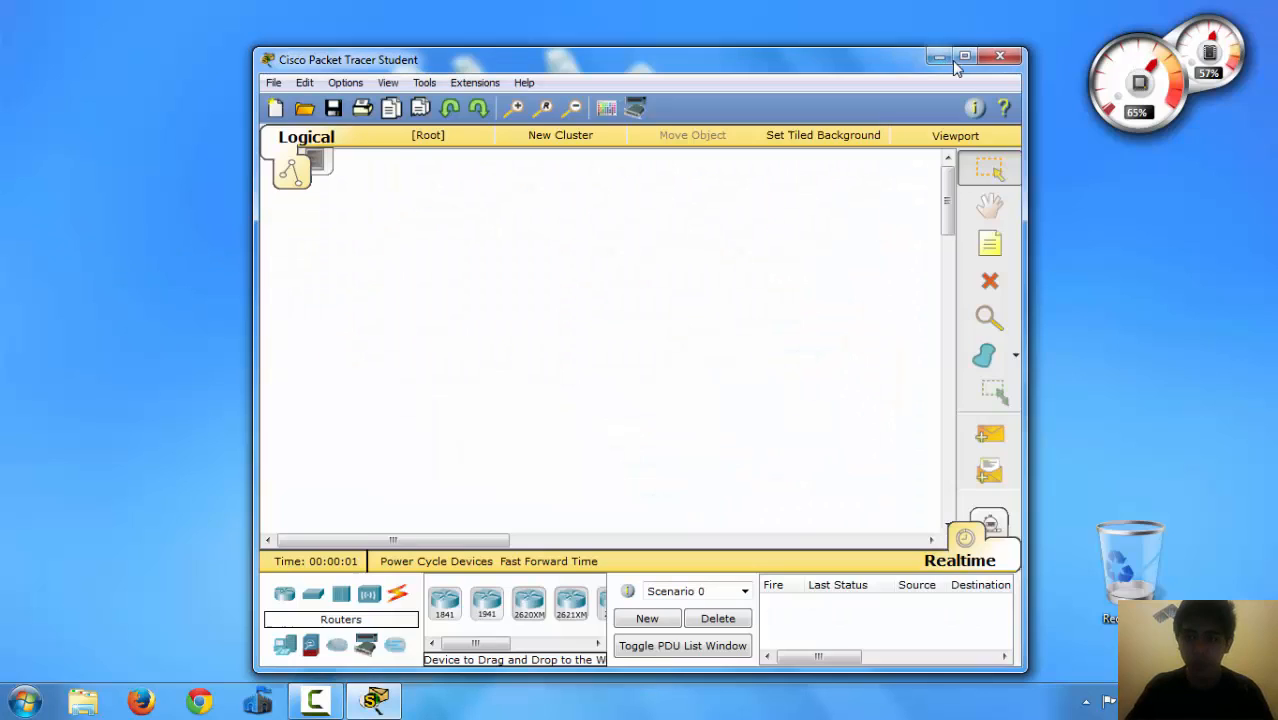
left_click(962, 58)
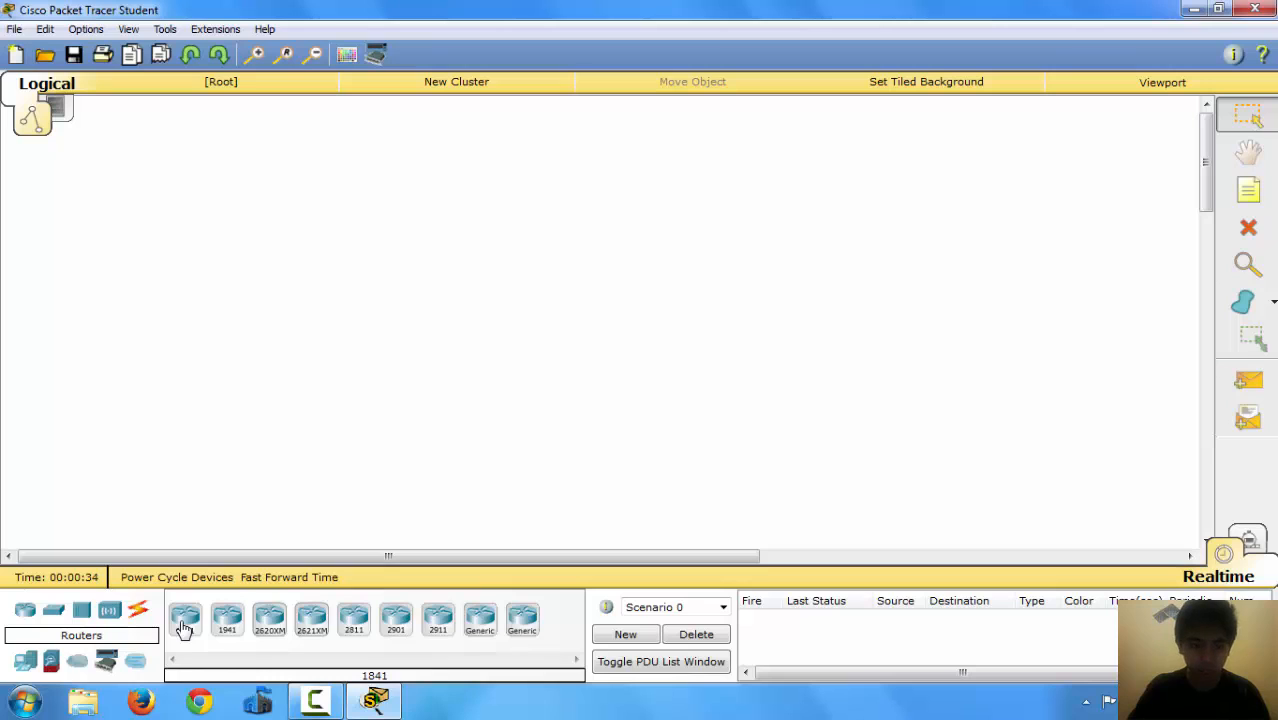
Step: Place two 1841 routers side by side in the workspace and a 2950-24 switch on the outer side of each
left_click_drag(184, 627, 424, 300)
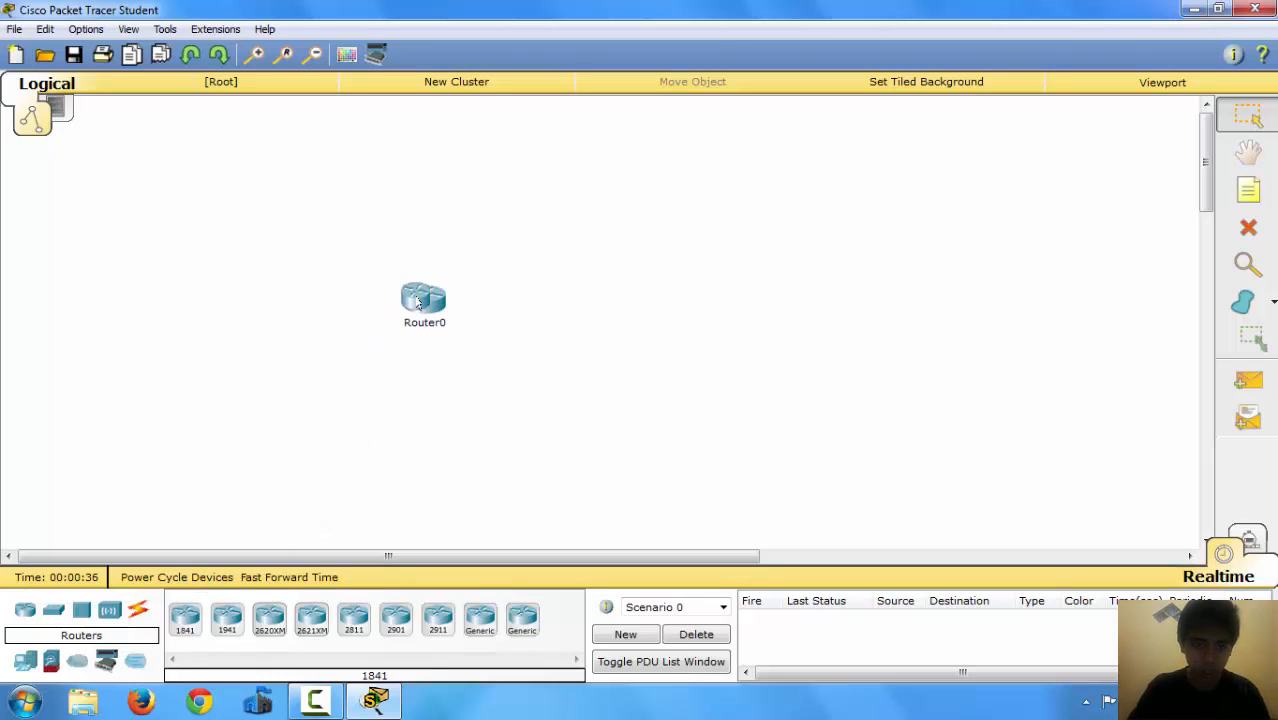
left_click_drag(186, 622, 724, 307)
left_click(53, 610)
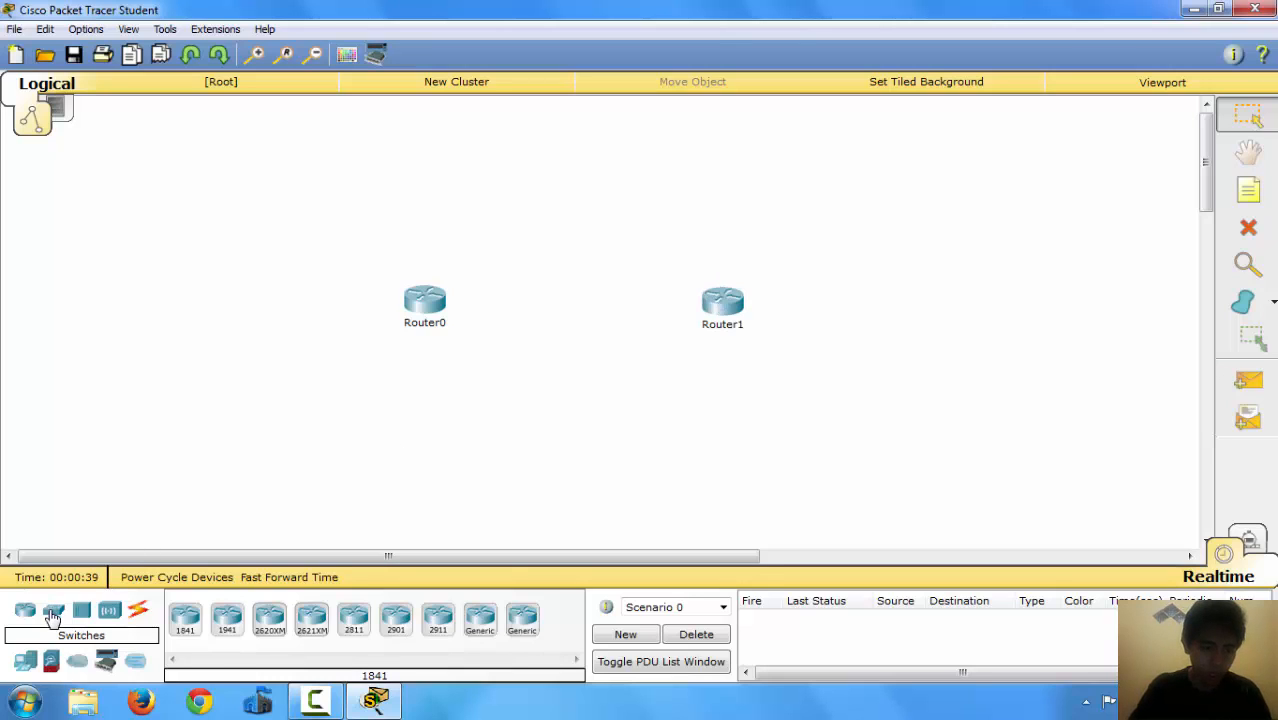
left_click_drag(184, 620, 255, 305)
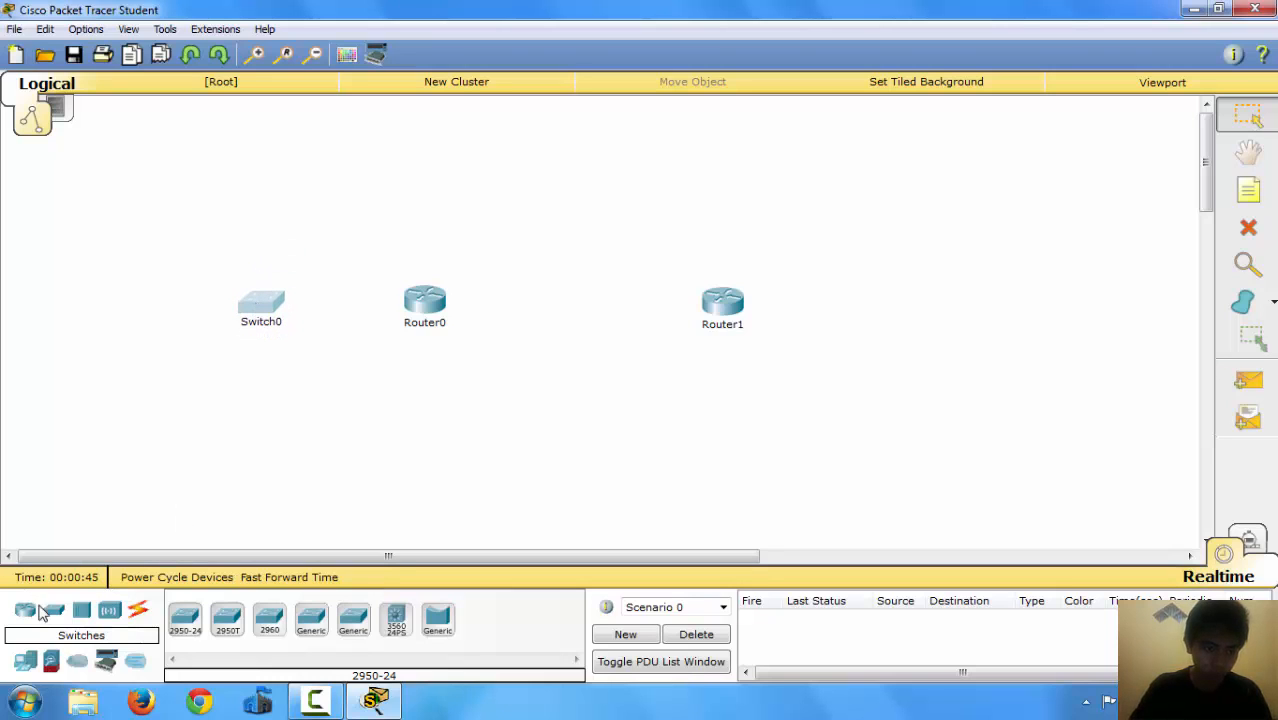
left_click_drag(184, 618, 888, 305)
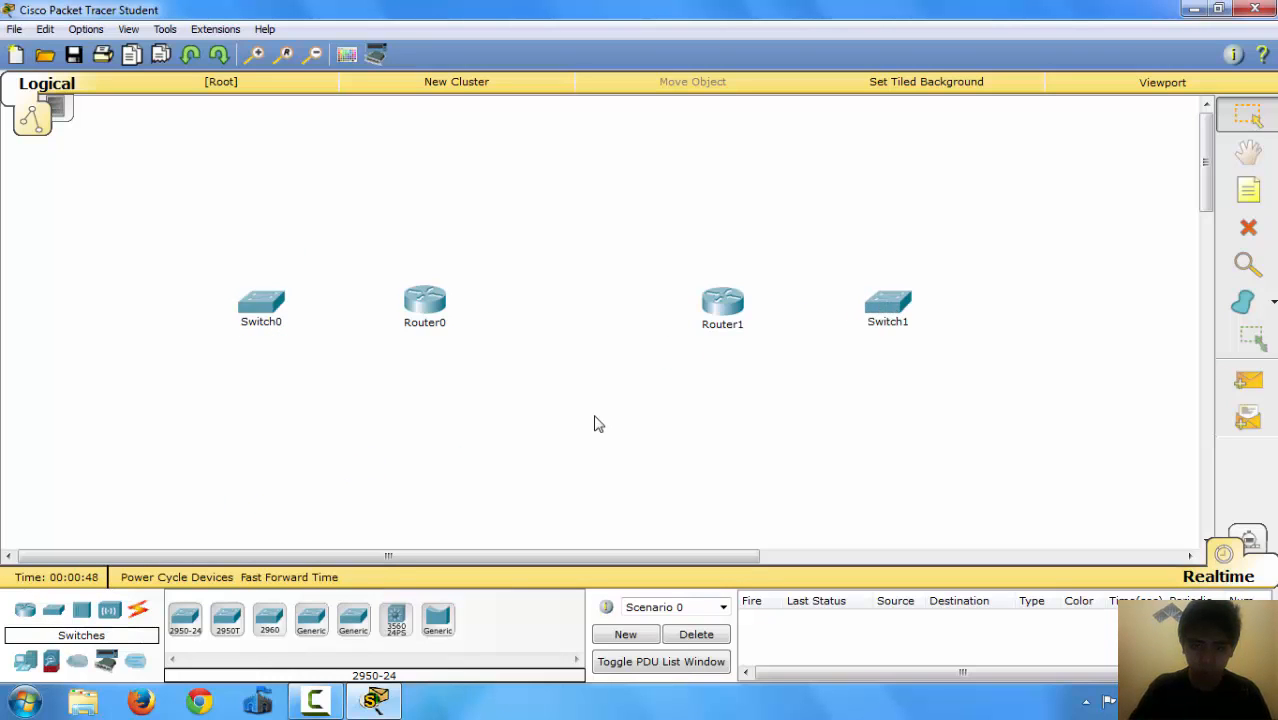
Step: Arrange five generic servers in an arc around Switch0 and place a generic PC below the switch
left_click(25, 662)
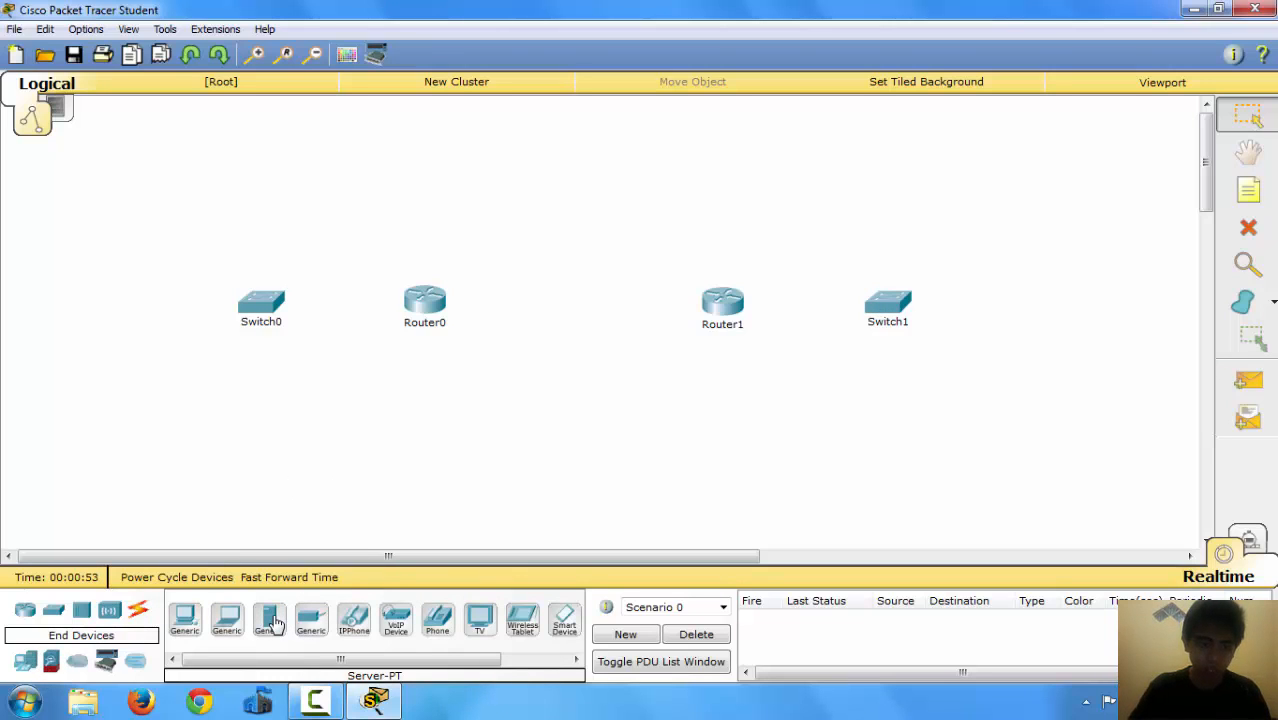
left_click_drag(270, 622, 167, 280)
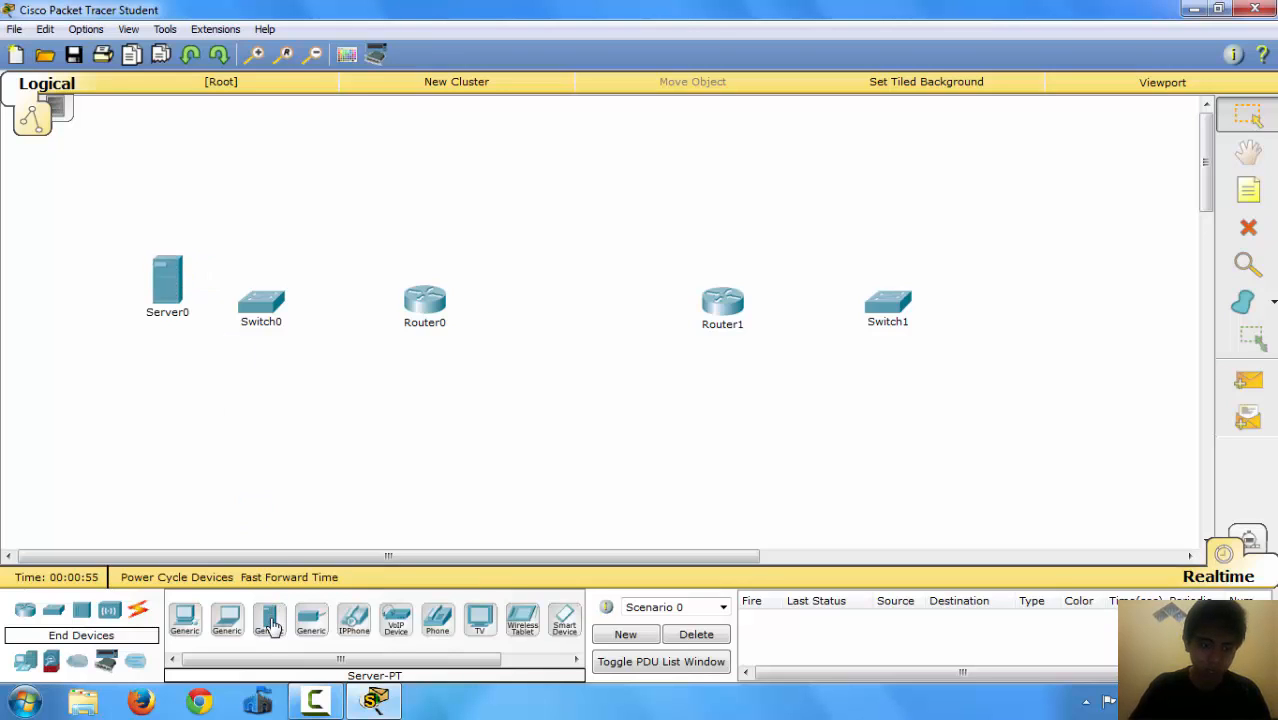
left_click_drag(270, 622, 195, 208)
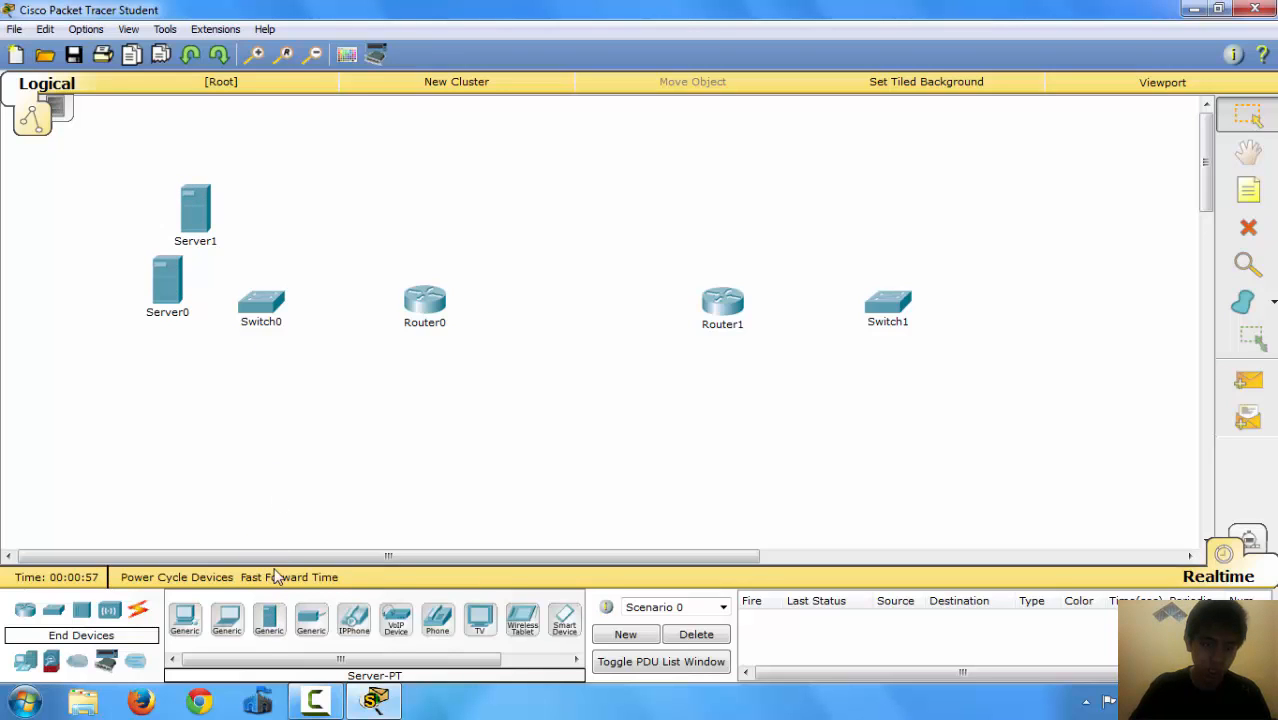
left_click_drag(275, 620, 252, 178)
left_click_drag(270, 622, 310, 190)
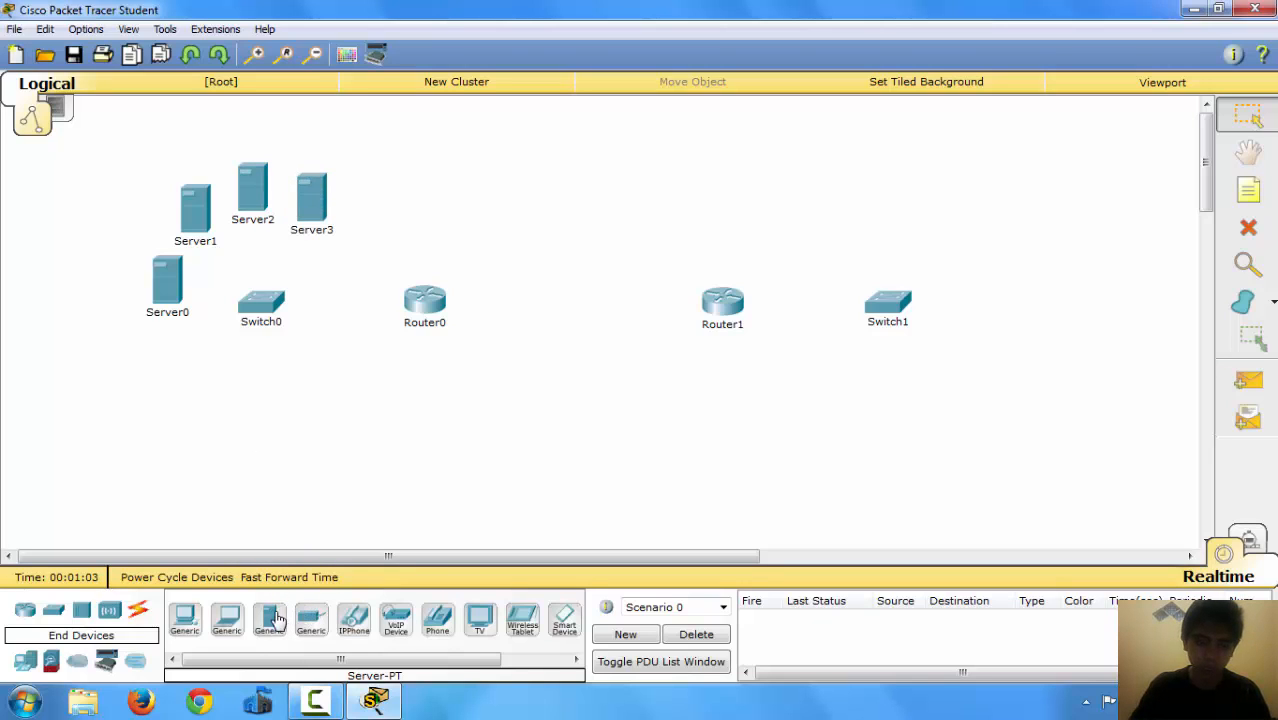
left_click_drag(278, 620, 326, 267)
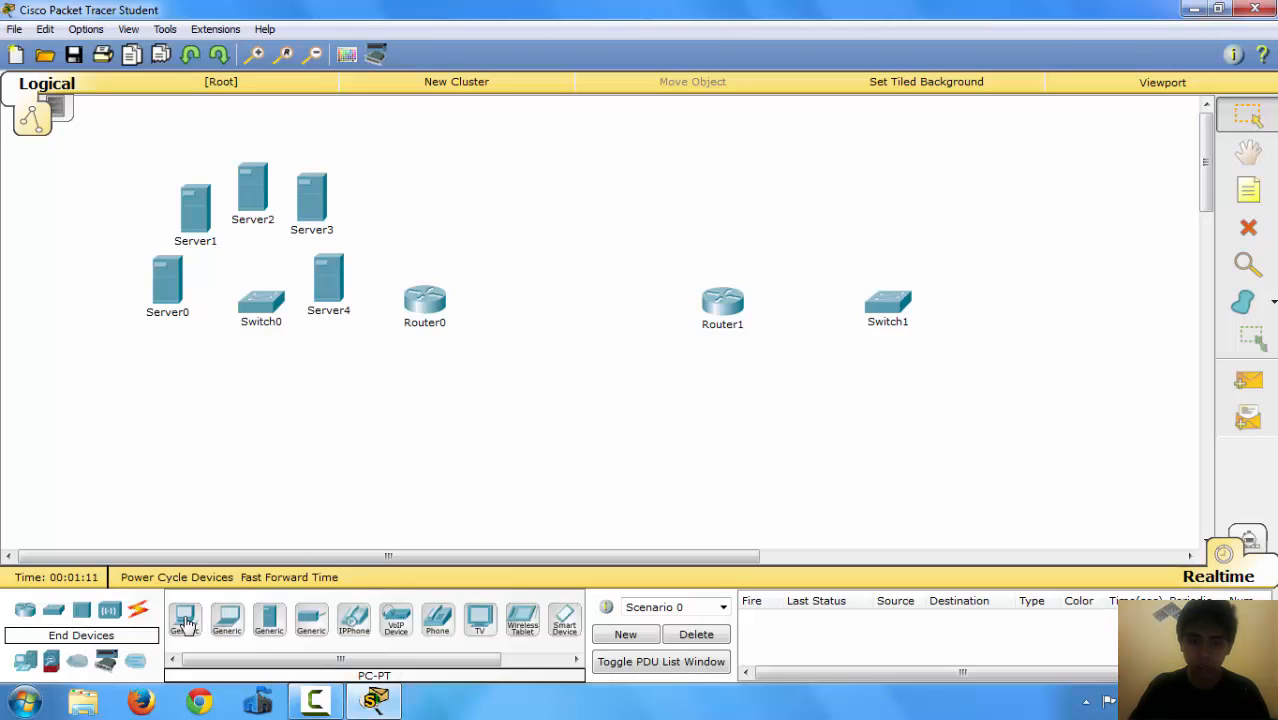
left_click_drag(185, 622, 253, 393)
left_click_drag(335, 282, 306, 184)
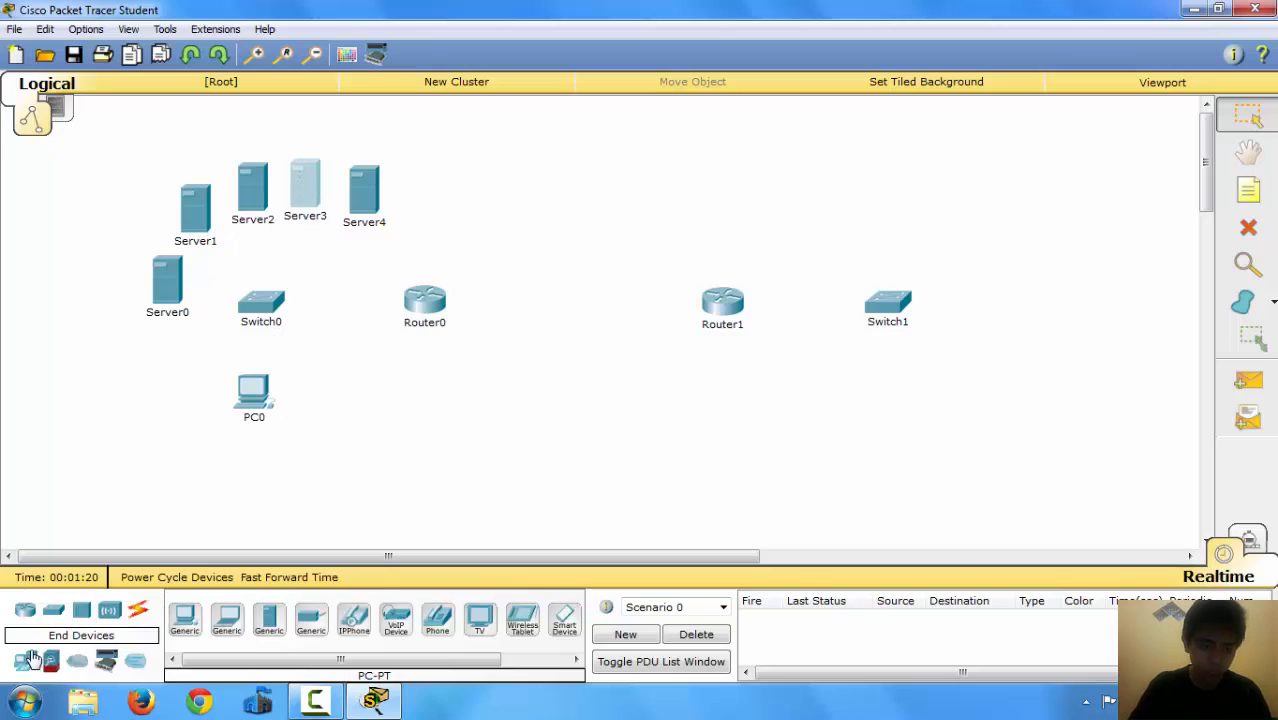
Step: Arrange five generic servers in an arc above and to the right of Switch1
left_click(270, 622)
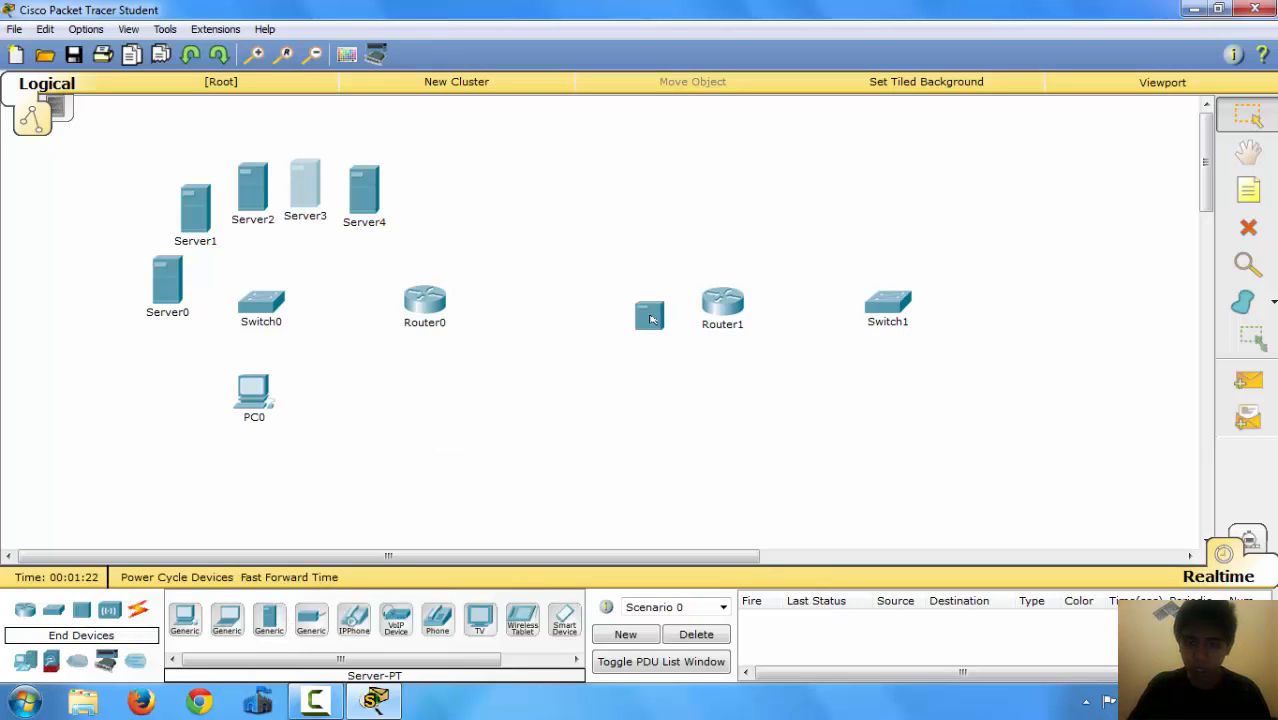
left_click(856, 192)
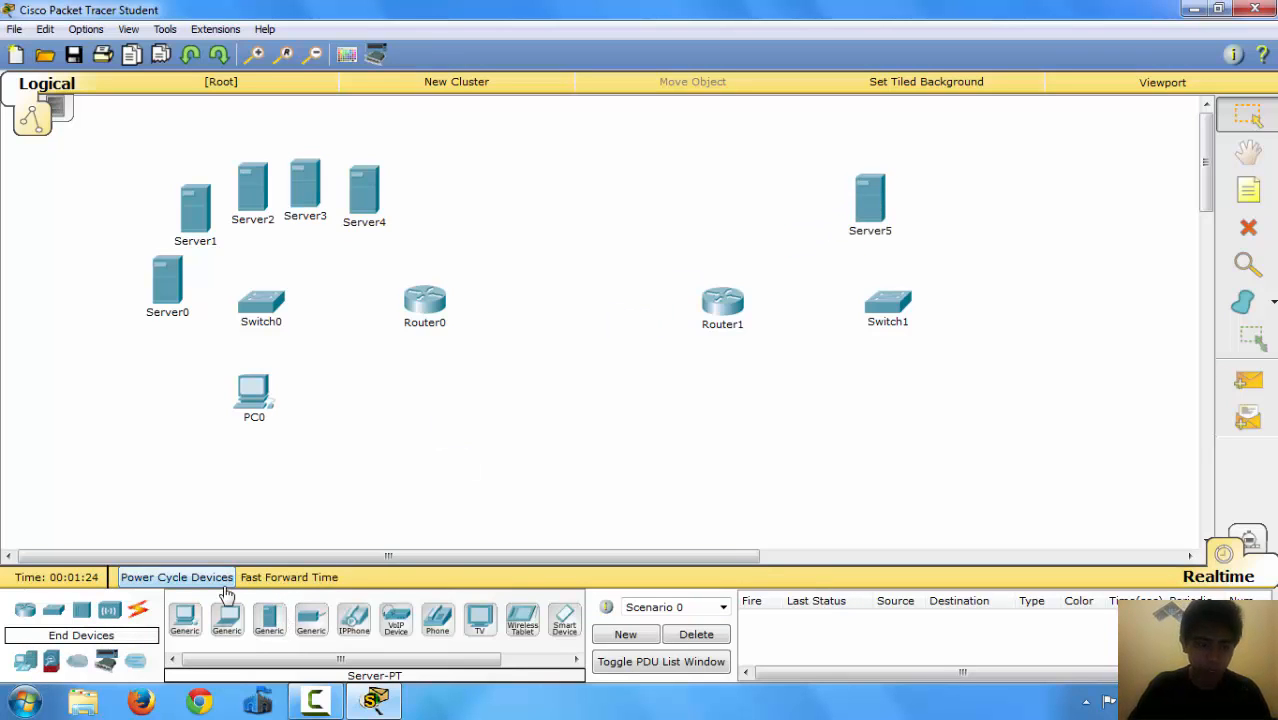
left_click(265, 622)
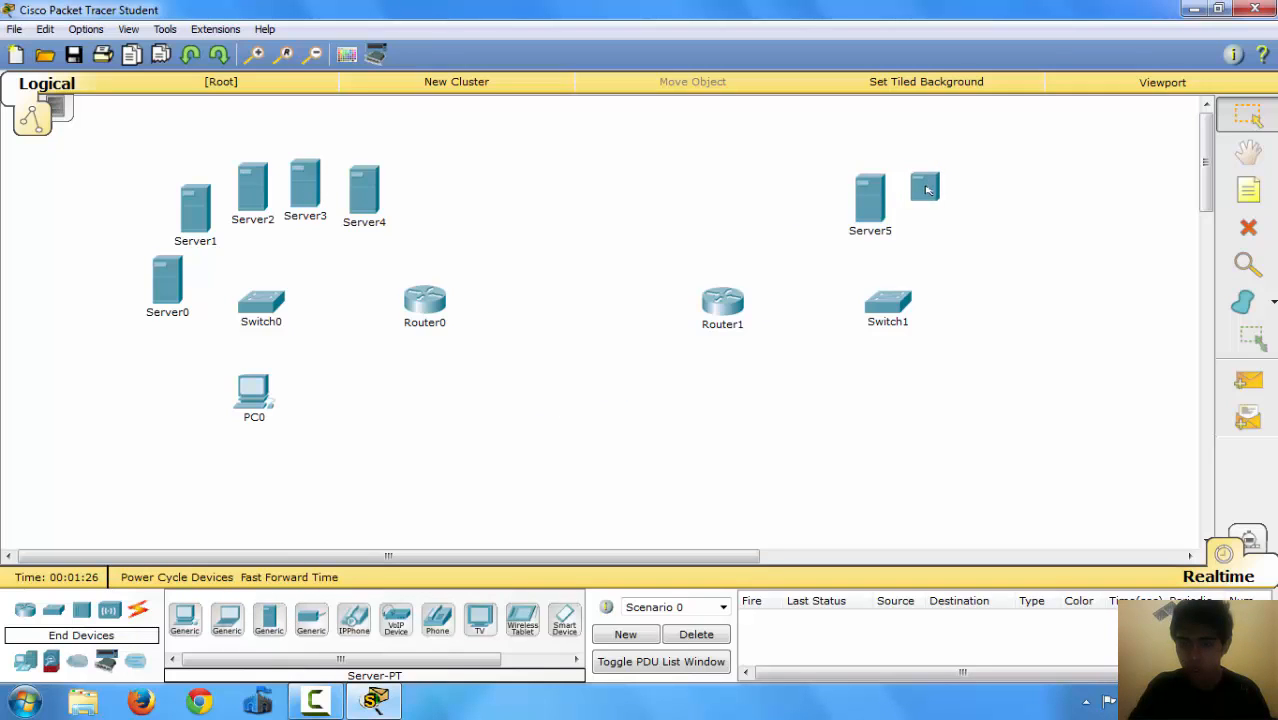
left_click(924, 194)
left_click(270, 621)
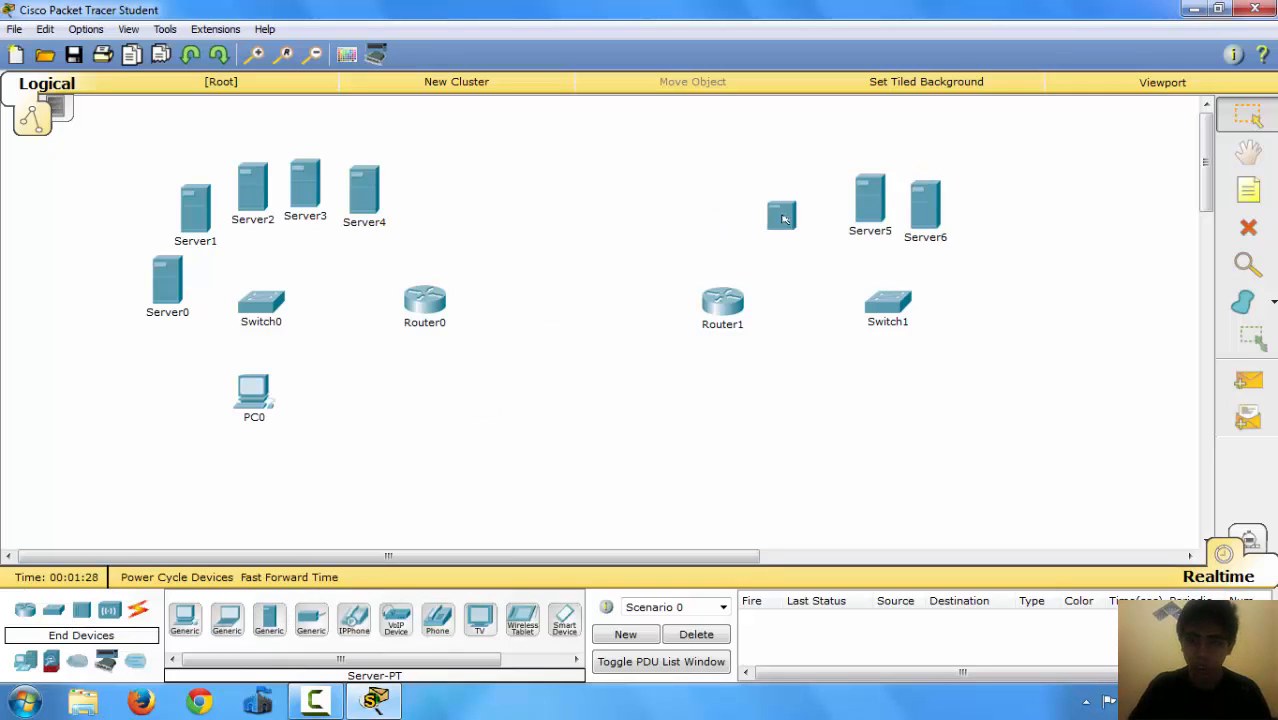
left_click(975, 195)
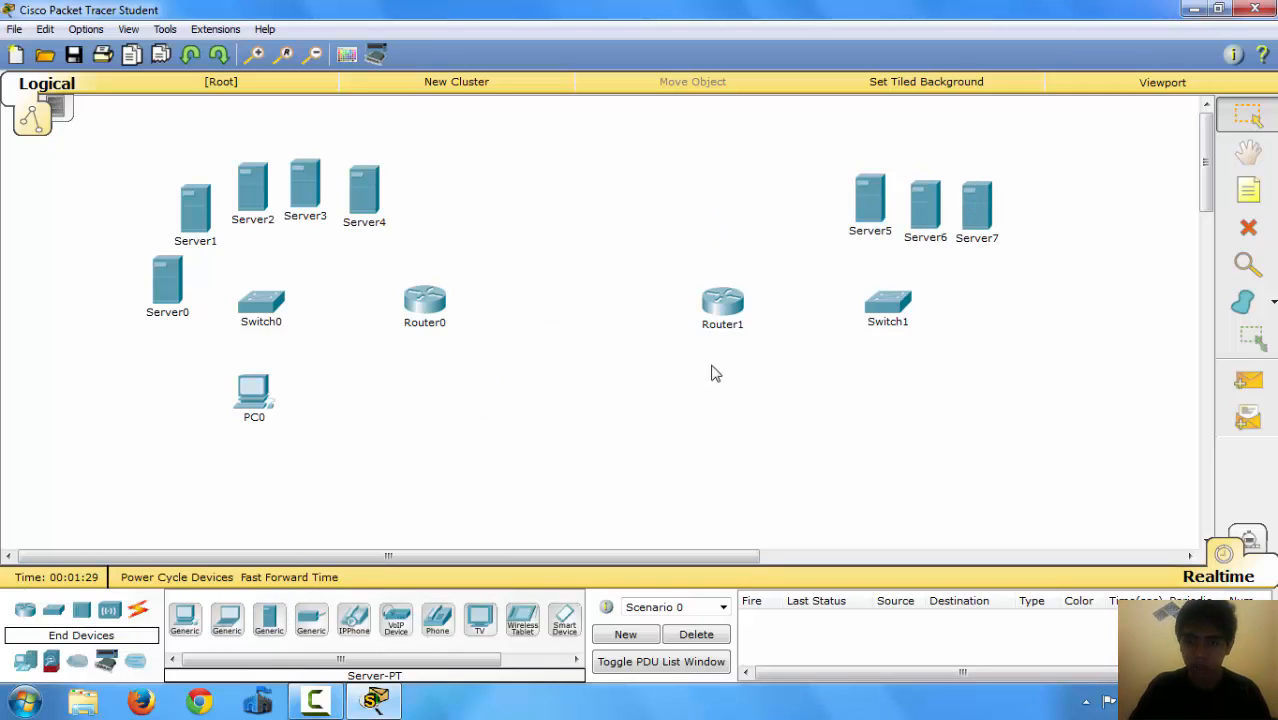
left_click(282, 620)
left_click(1024, 240)
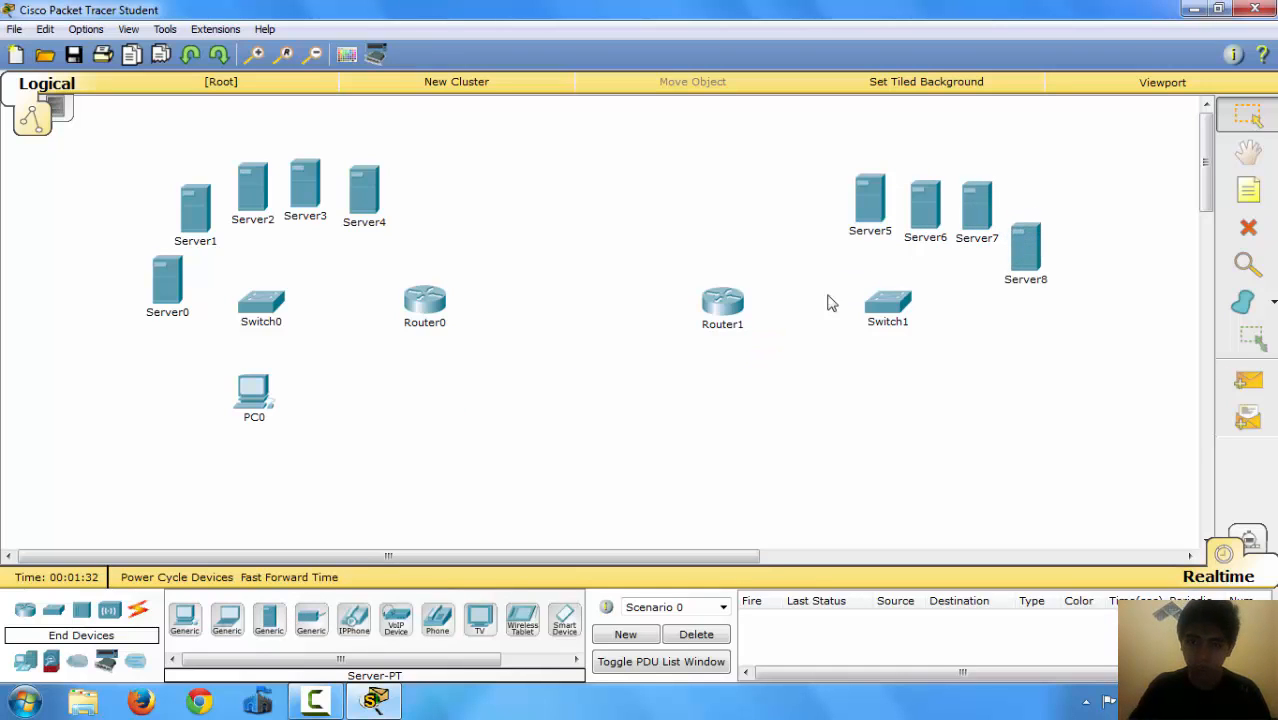
left_click(268, 621)
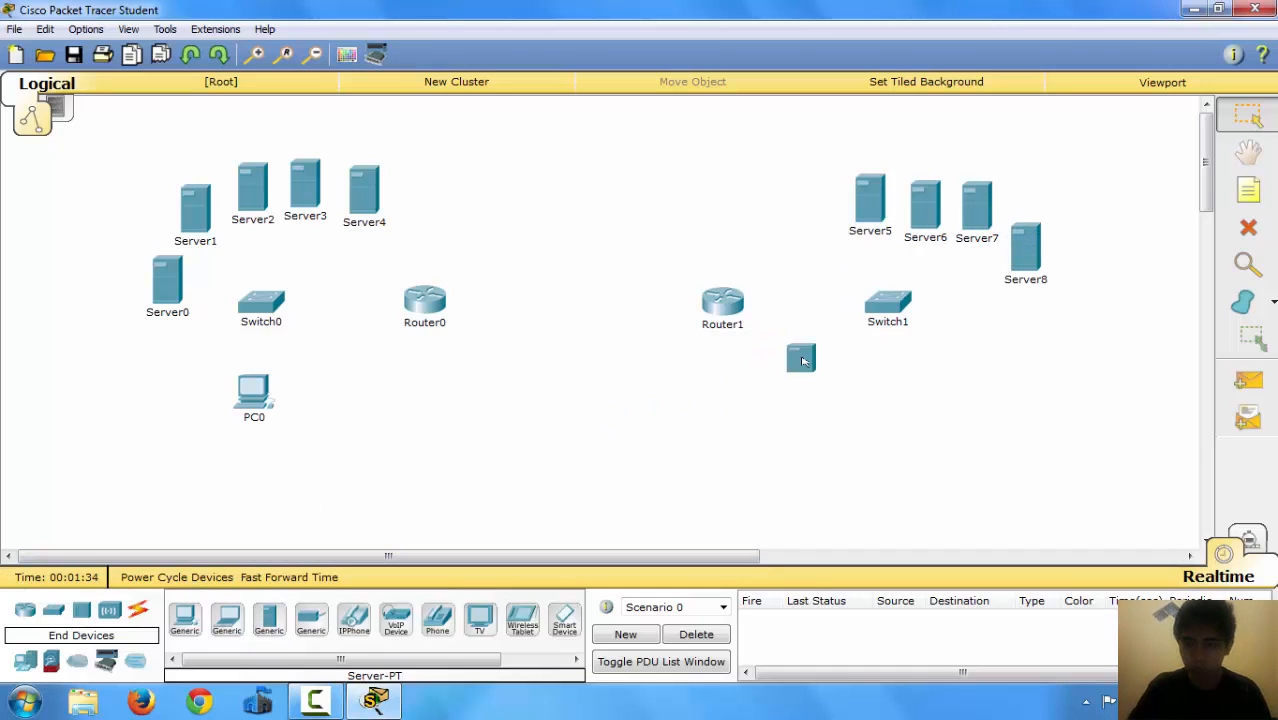
left_click(1032, 326)
left_click_drag(866, 214, 856, 224)
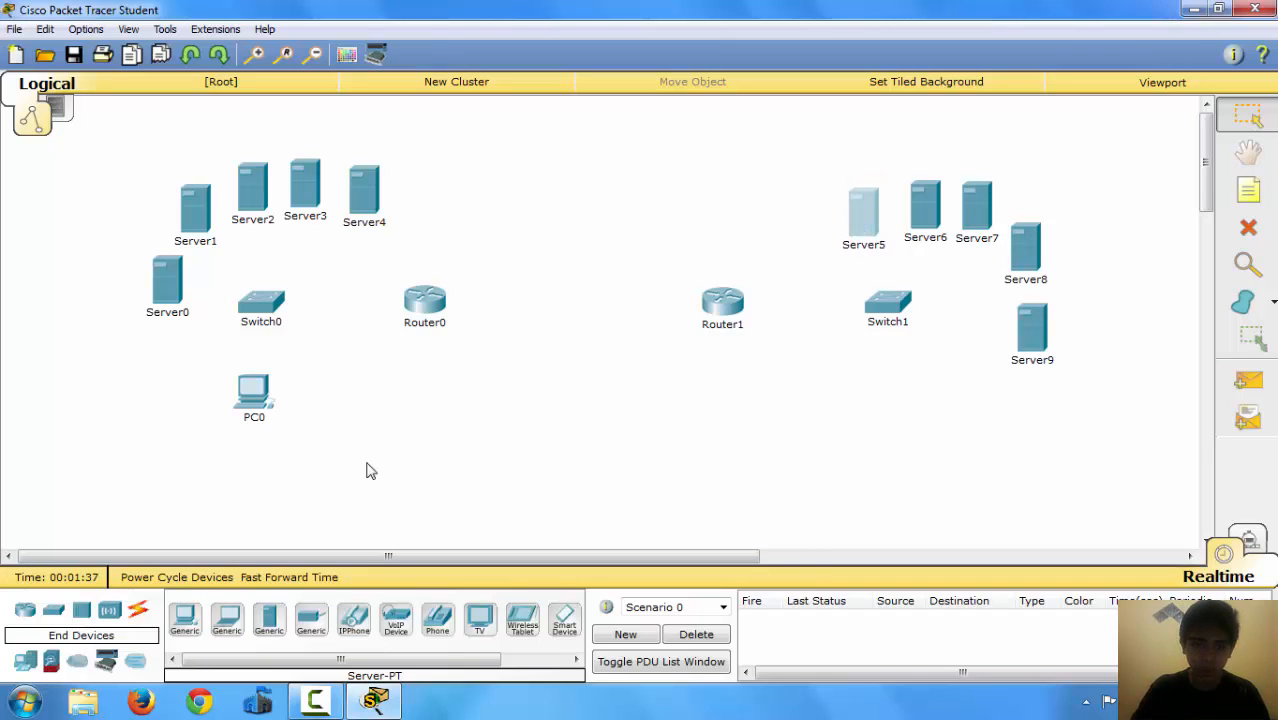
Step: Place a generic PC directly below Switch1 and align it with the switch
left_click(190, 620)
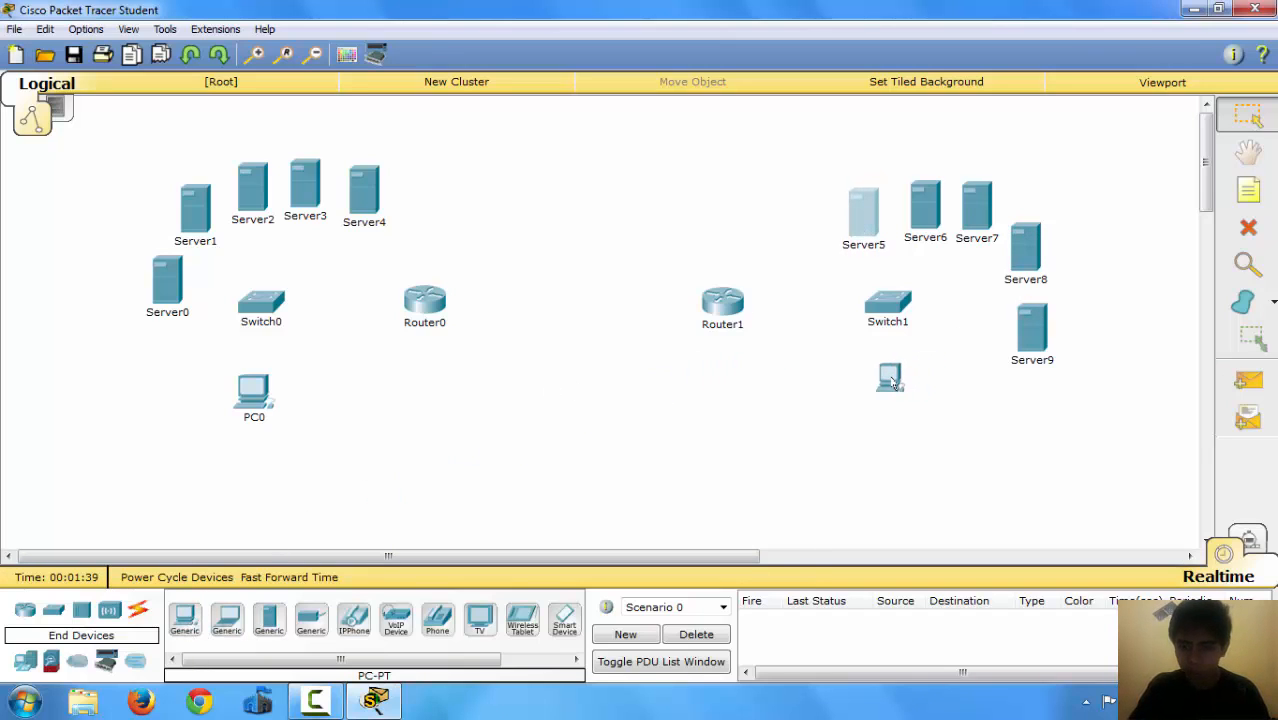
left_click(895, 380)
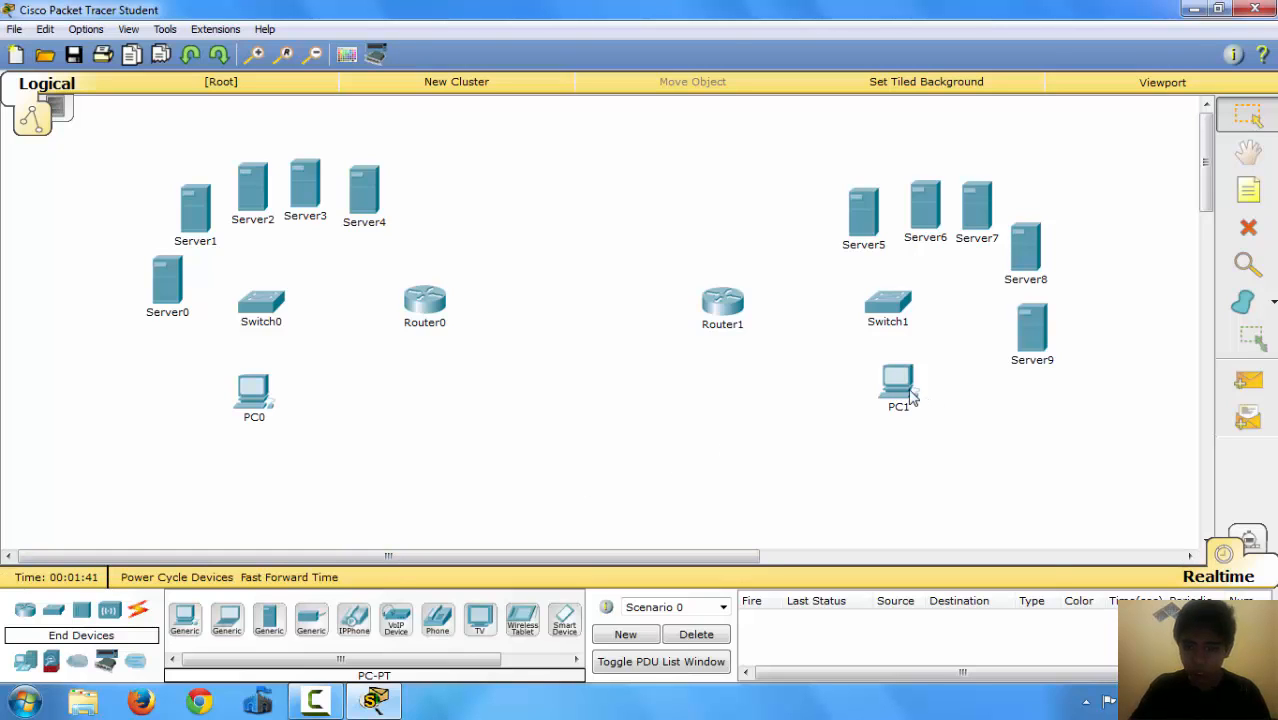
left_click_drag(907, 389, 895, 392)
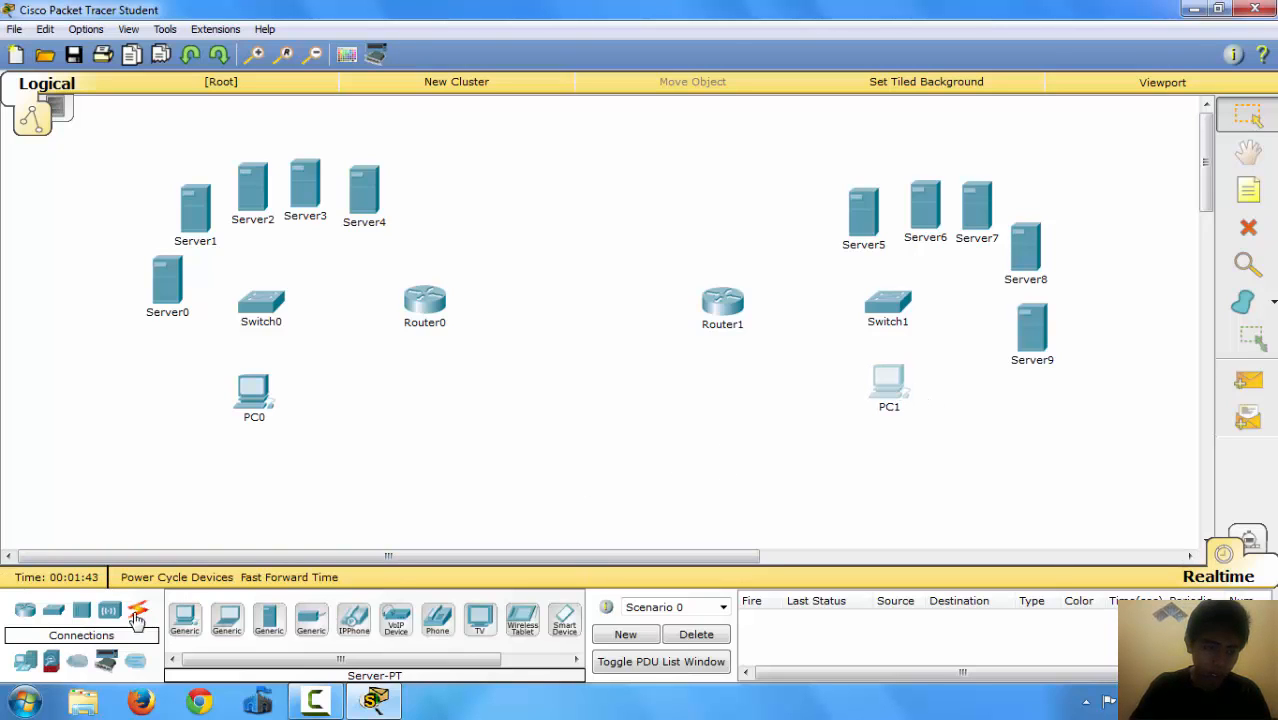
Step: Connect Switch0's FastEthernet0/1 to Server0's FastEthernet0 with a copper straight-through cable
left_click(140, 615)
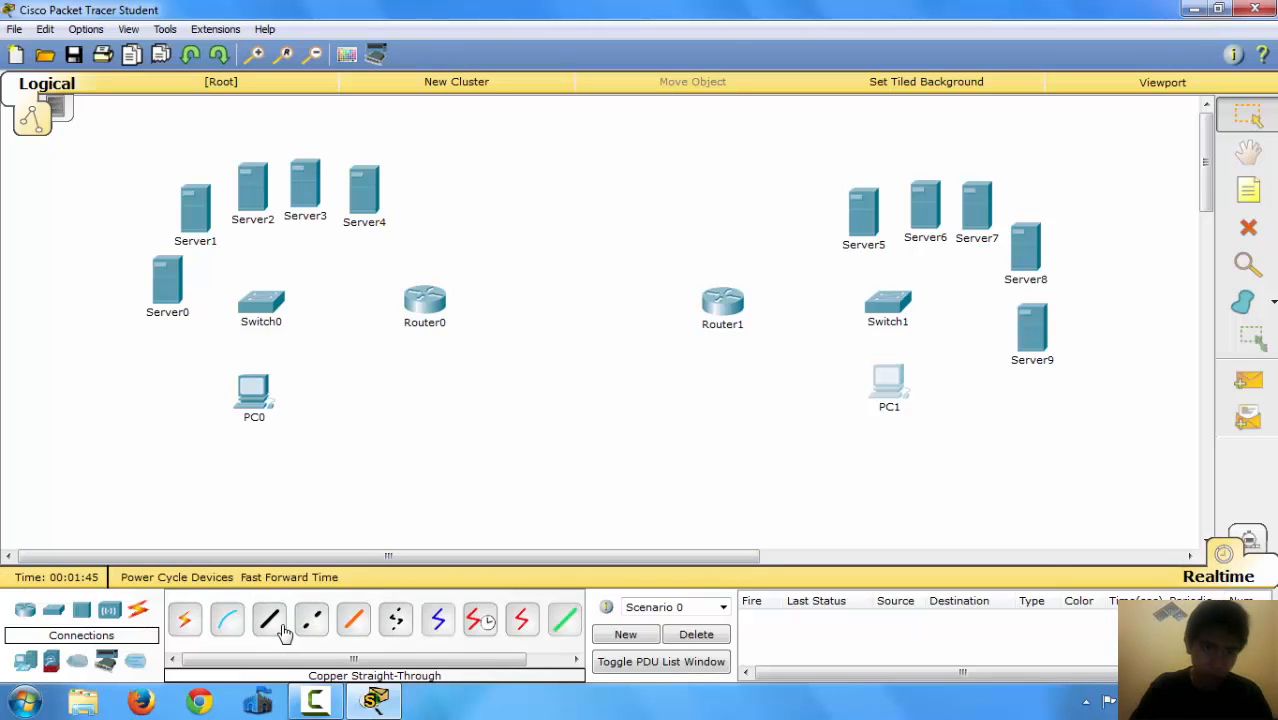
left_click(278, 623)
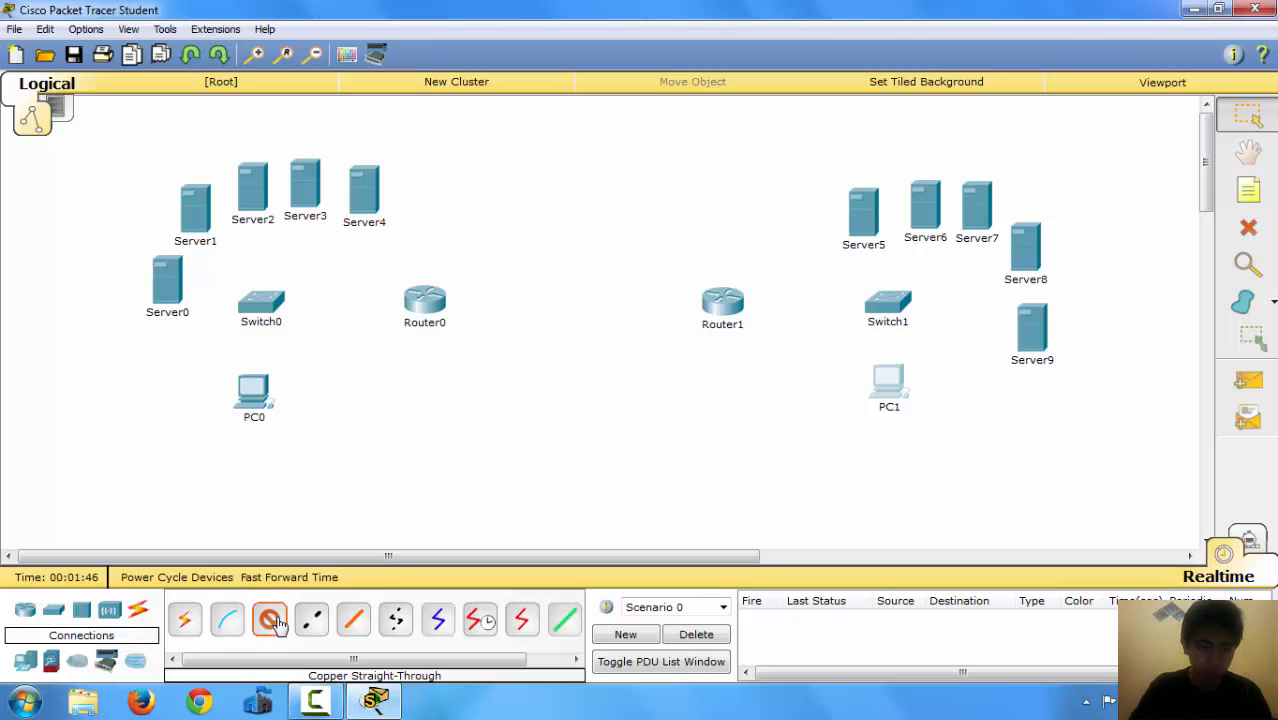
left_click(270, 304)
left_click(318, 40)
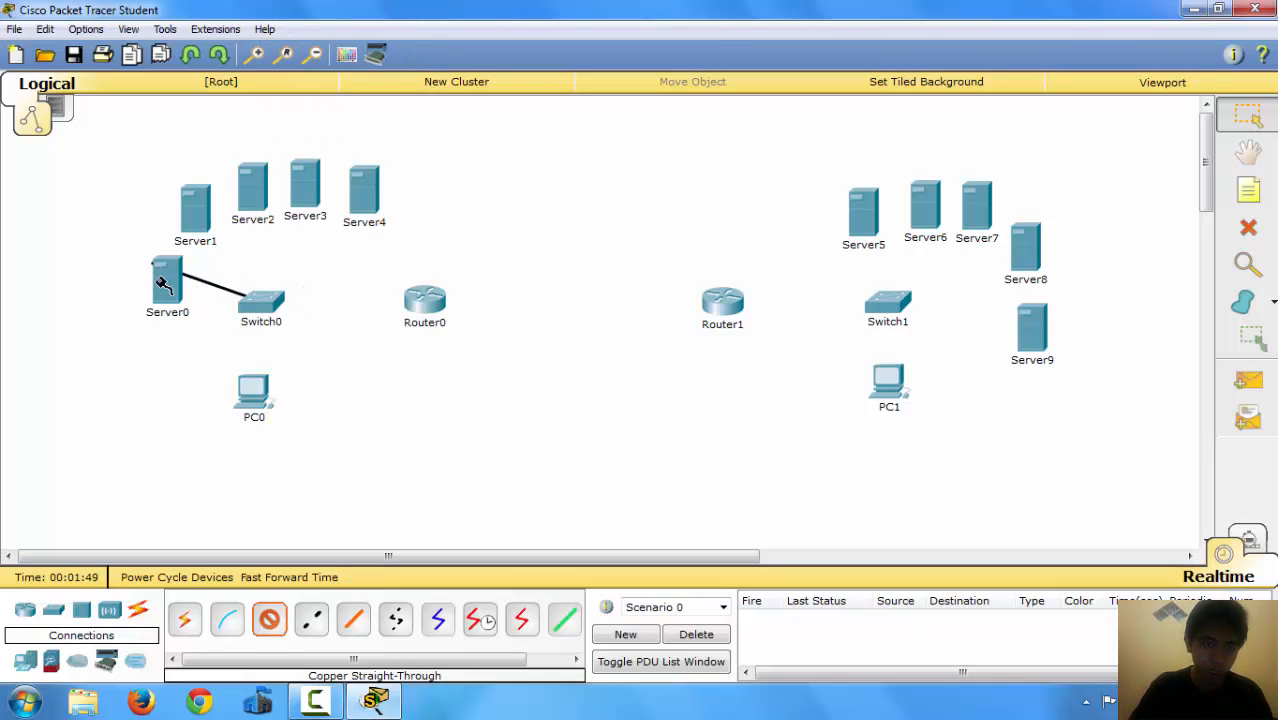
left_click(173, 288)
left_click(236, 291)
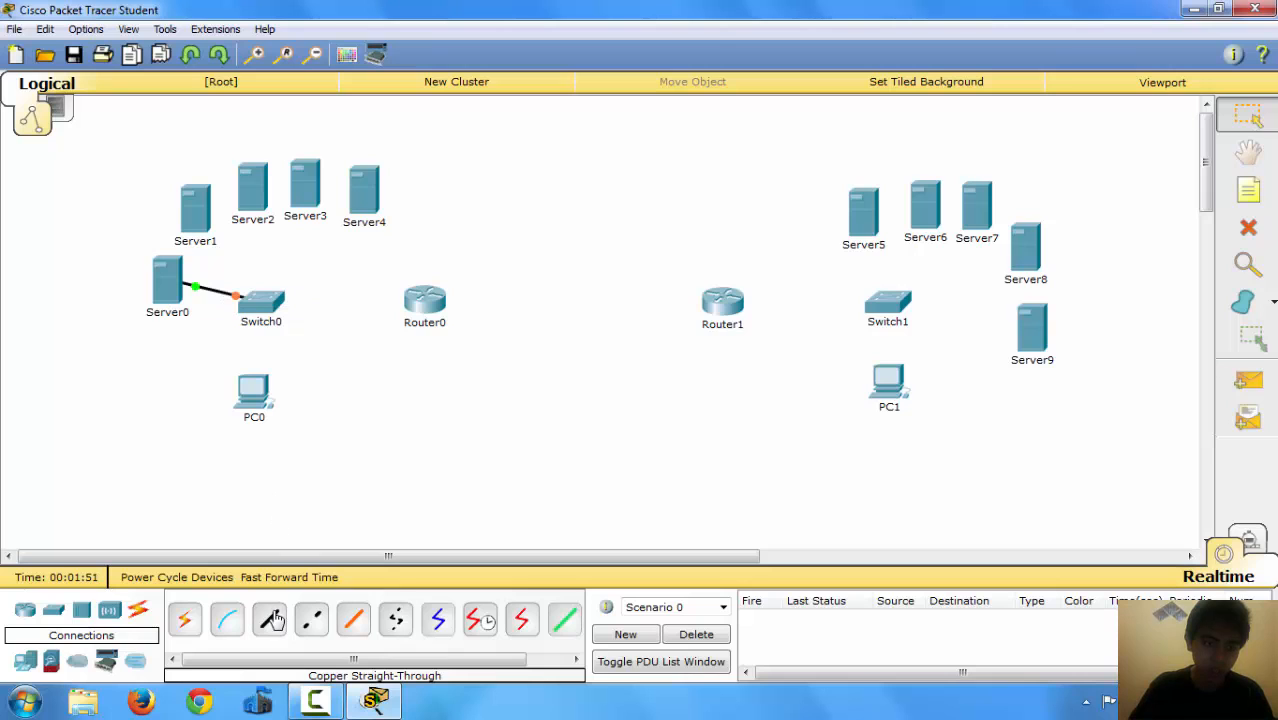
Step: Connect Switch0's FastEthernet0/2 to Server1's FastEthernet0 with a copper straight-through cable
left_click(276, 300)
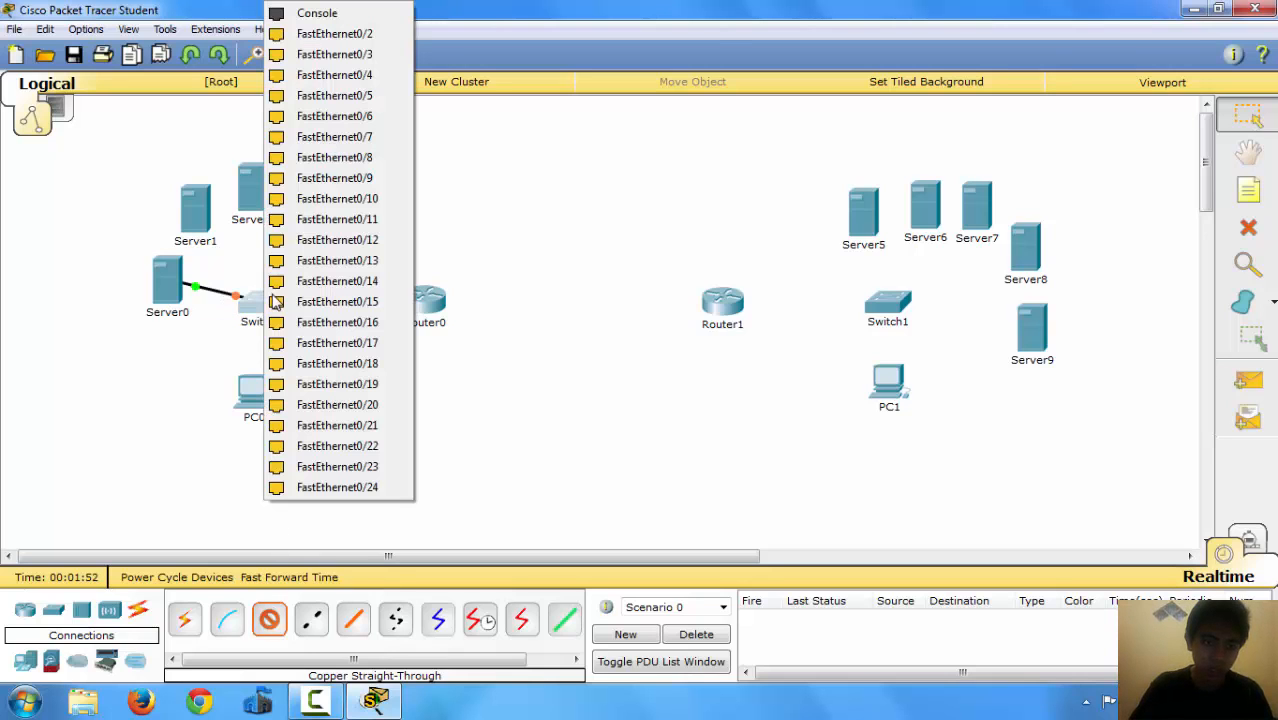
left_click(322, 40)
left_click(196, 208)
left_click(240, 218)
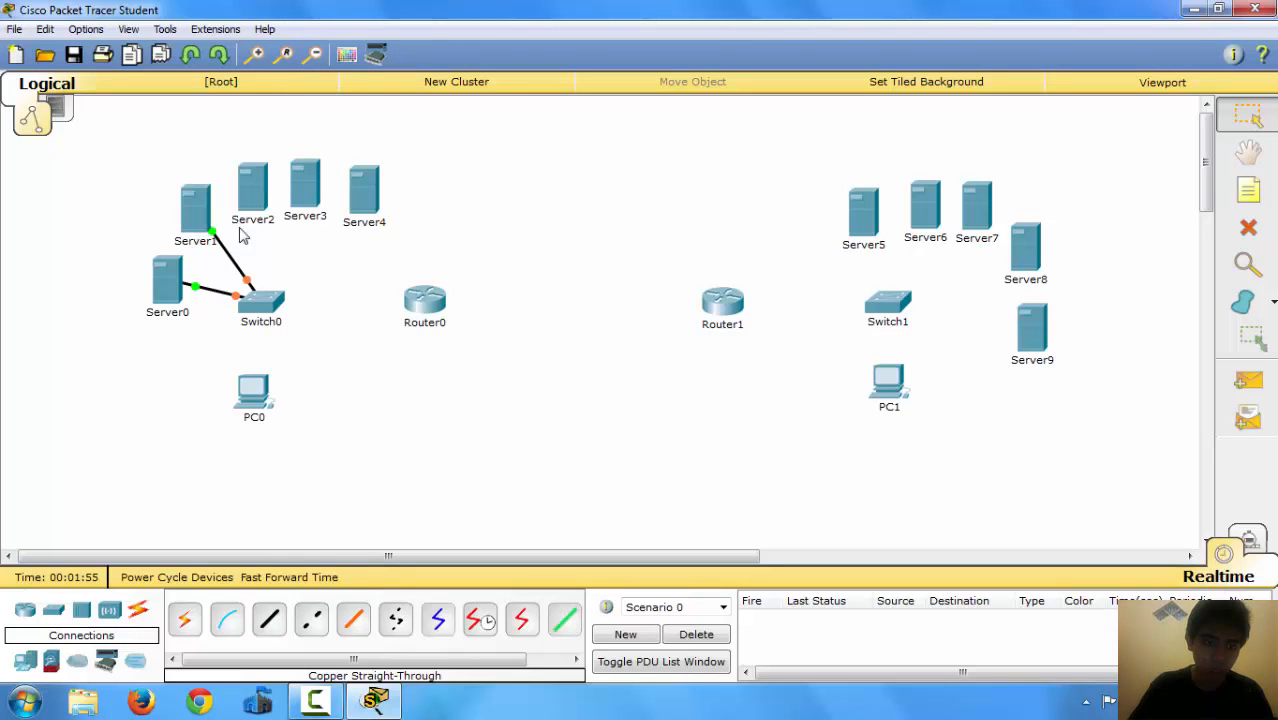
Step: Connect Server2's FastEthernet0 to Switch0's FastEthernet0/3 with a copper straight-through cable
left_click(268, 625)
left_click(252, 190)
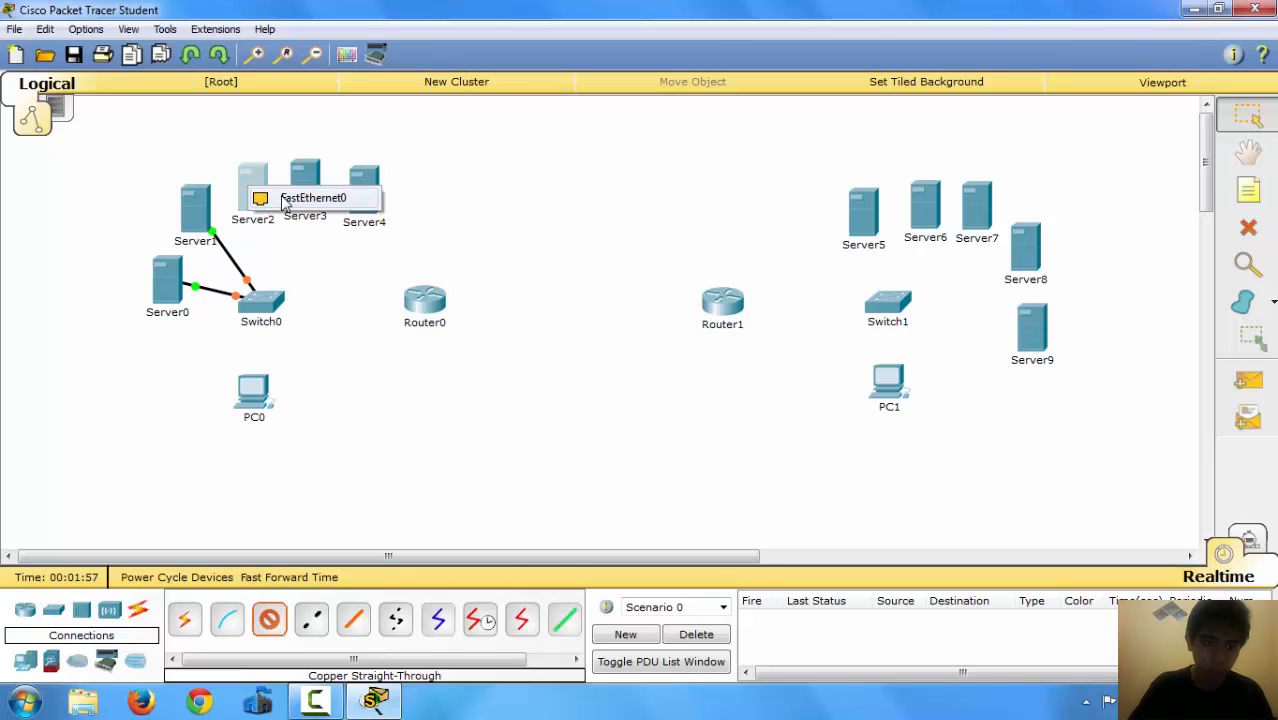
left_click(278, 199)
left_click(263, 298)
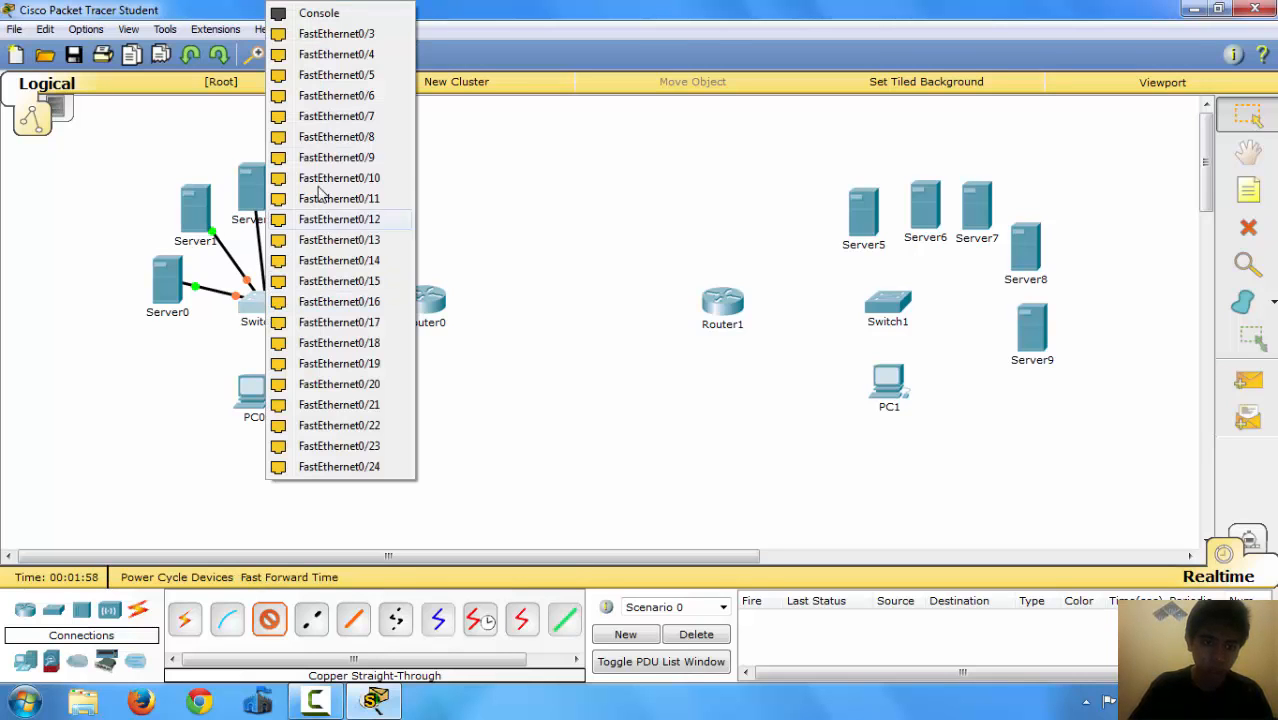
left_click(337, 40)
Step: Connect Server3's FastEthernet0 to Switch0's FastEthernet0/4 with a copper straight-through cable
left_click(268, 622)
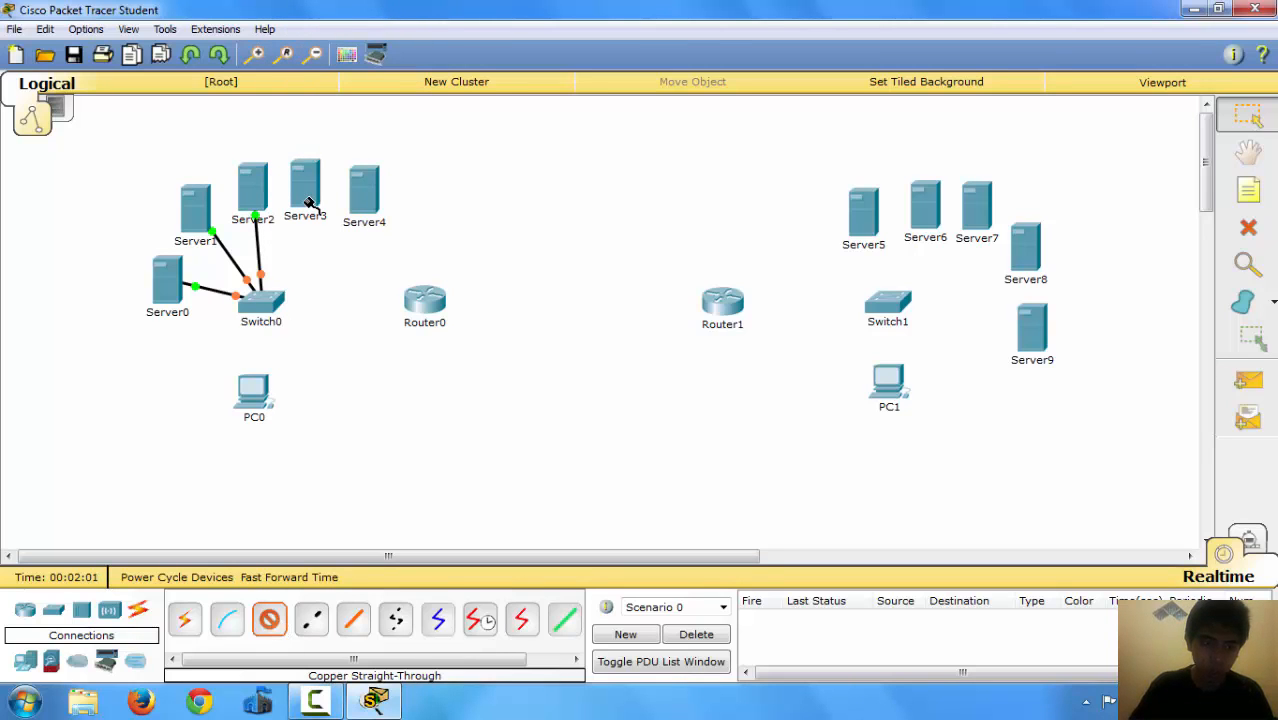
left_click(308, 200)
left_click(322, 214)
left_click(262, 298)
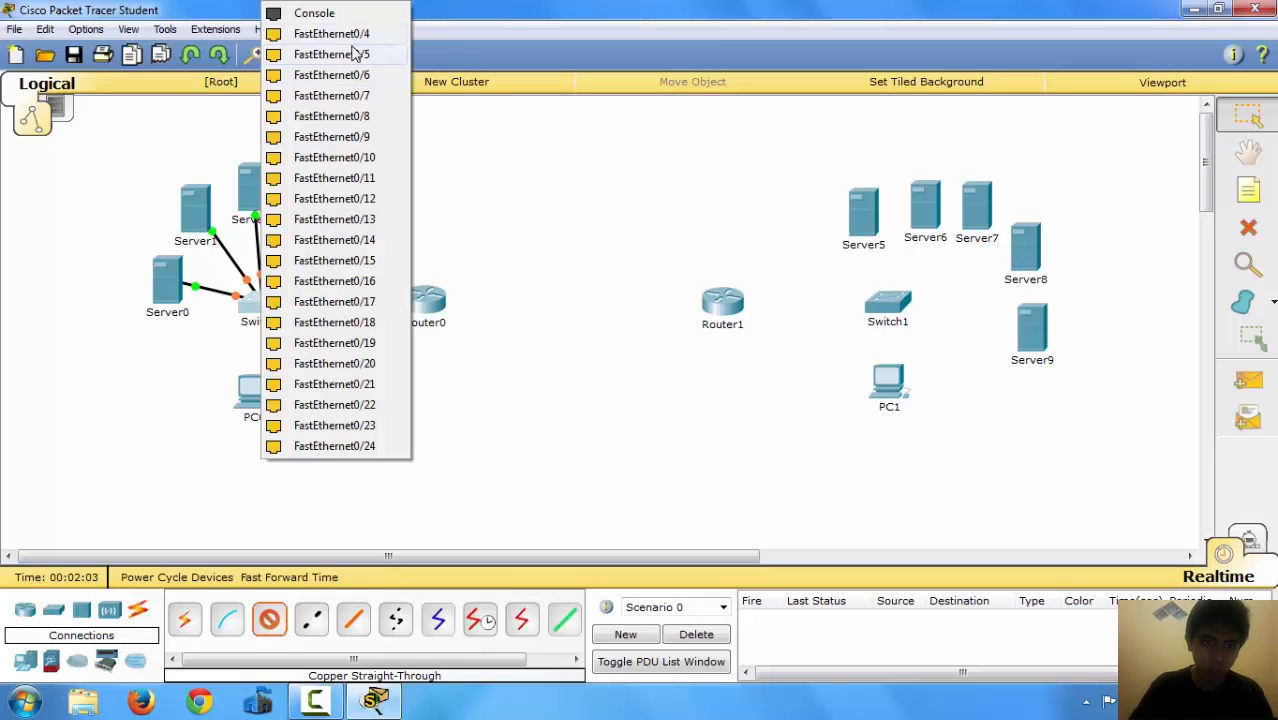
left_click(354, 44)
Step: Connect Server4's FastEthernet0 to Switch0's FastEthernet0/5 with a copper straight-through cable
left_click(268, 620)
left_click(366, 186)
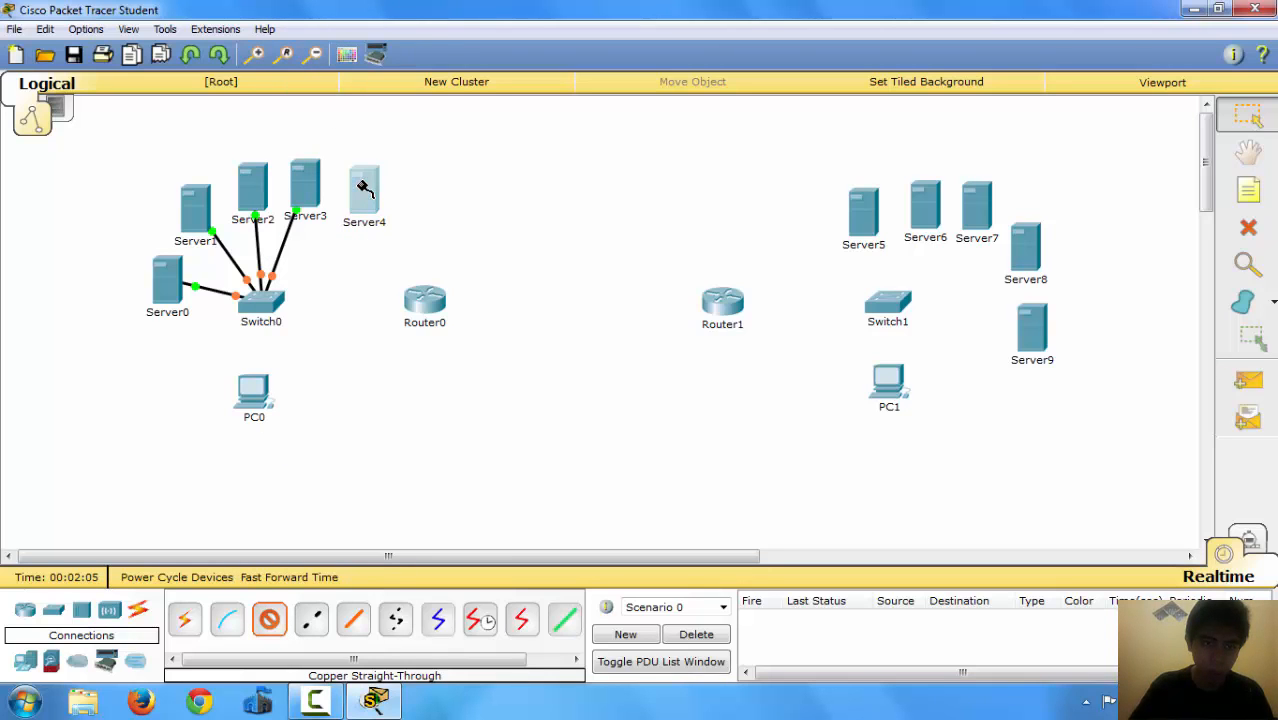
left_click(400, 193)
left_click(270, 298)
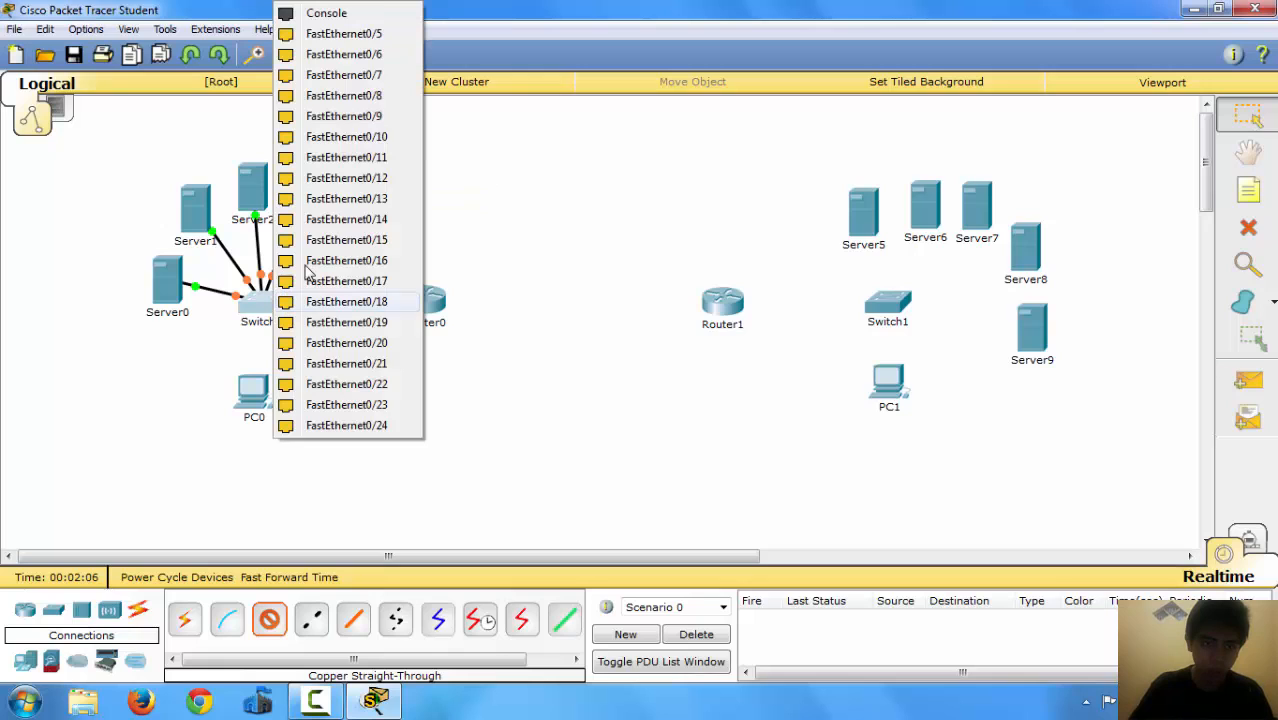
left_click(375, 32)
Step: Connect Switch0's FastEthernet0/6 to PC0's FastEthernet0 with a copper straight-through cable
left_click(268, 620)
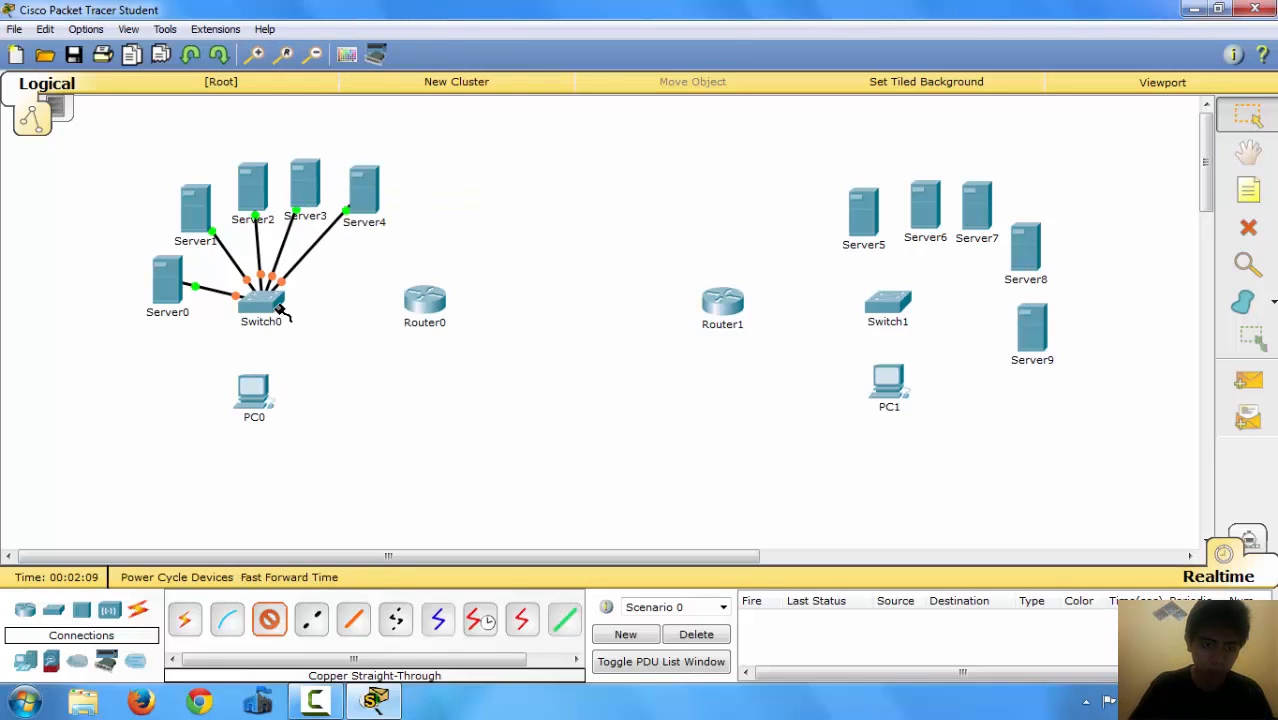
left_click(272, 304)
left_click(338, 36)
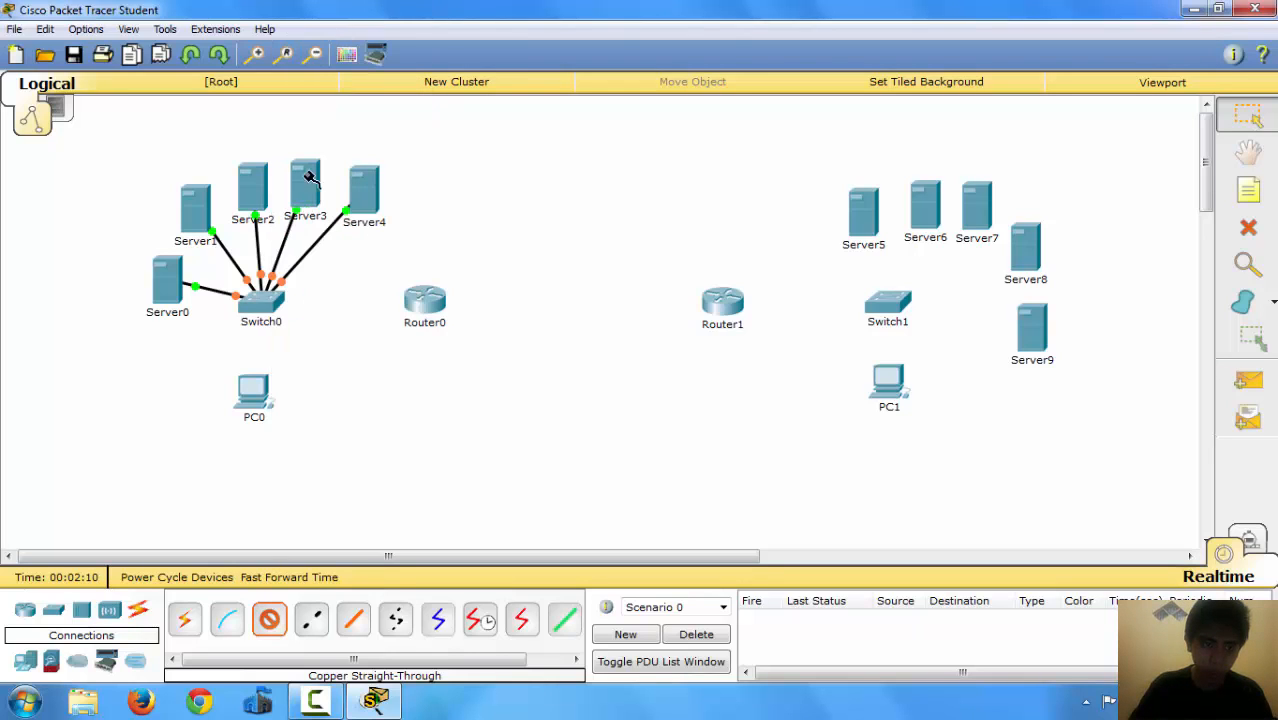
left_click(253, 400)
left_click(306, 424)
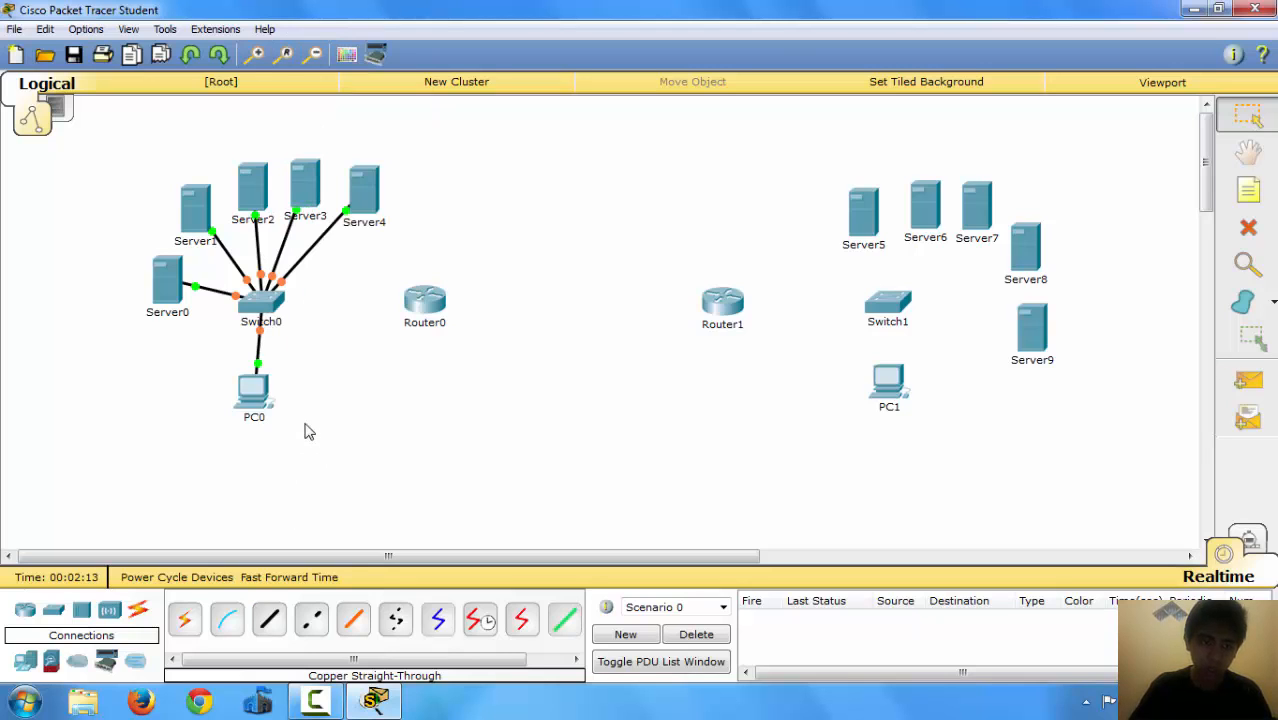
Step: Connect Switch0's FastEthernet0/7 to Router0's FastEthernet0/0 with a copper straight-through cable
left_click(270, 621)
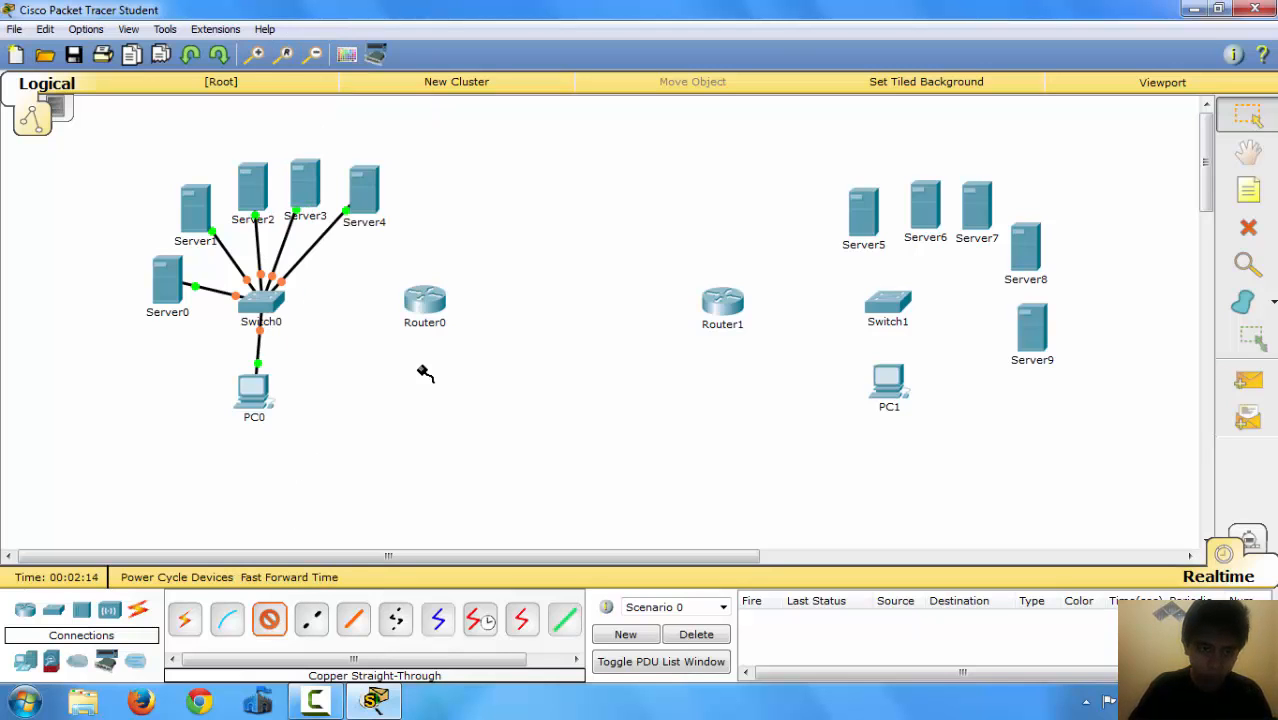
left_click(272, 302)
left_click(340, 330)
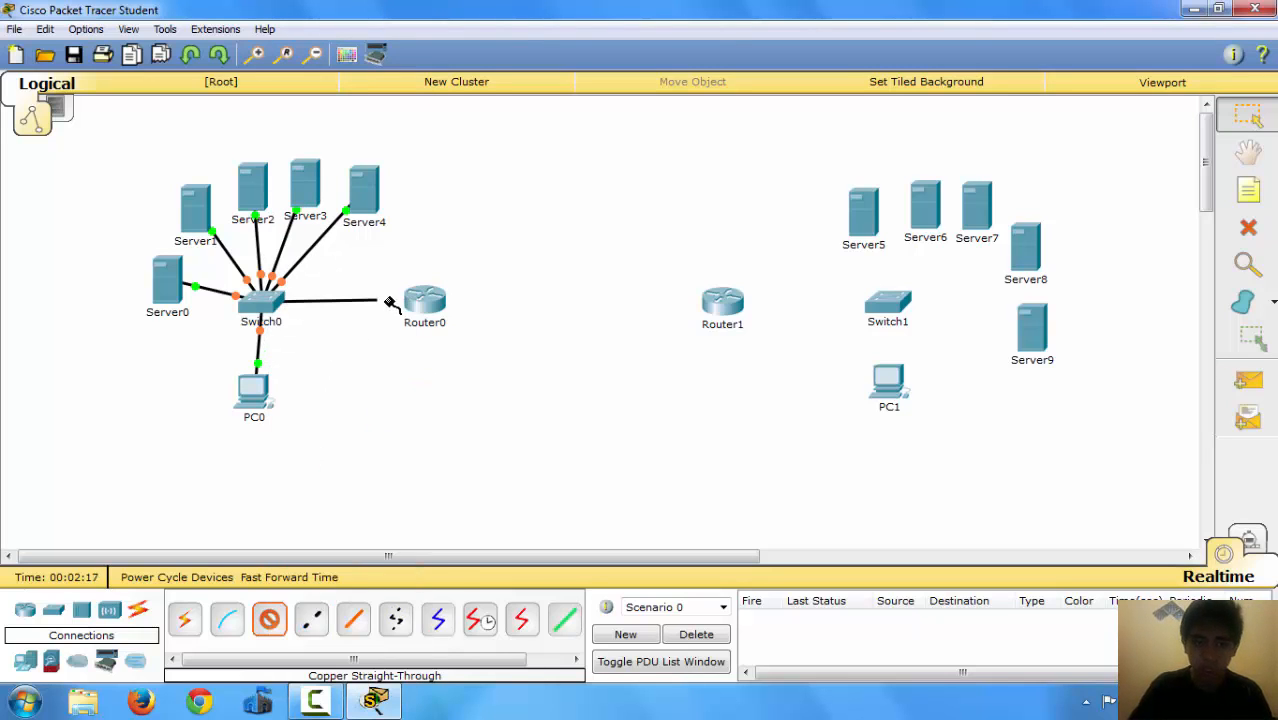
left_click(418, 304)
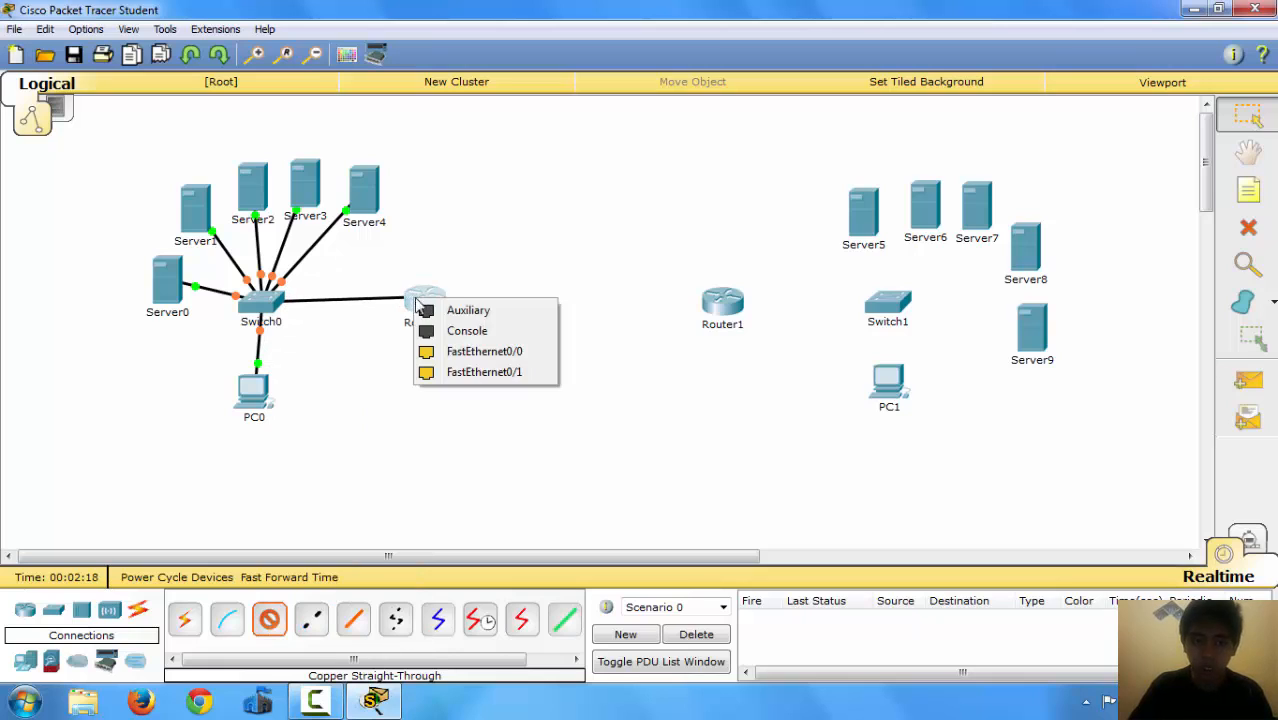
left_click(479, 355)
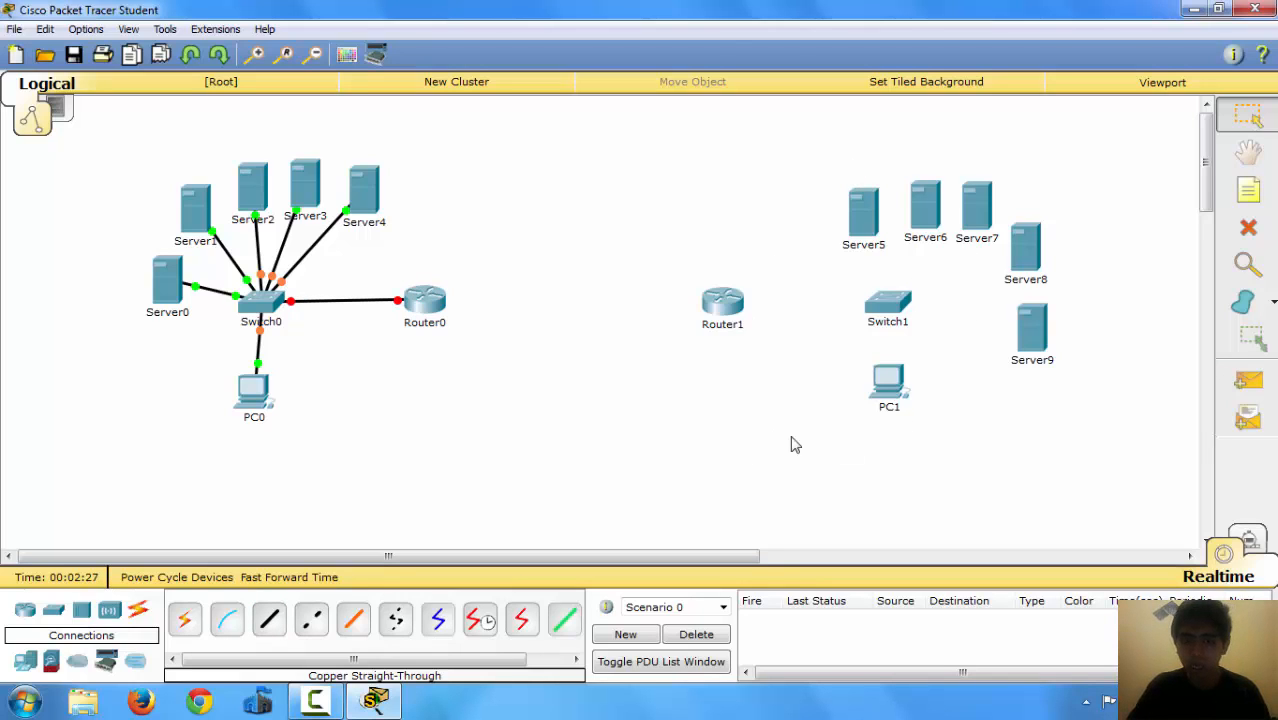
Step: Connect Router1's FastEthernet0/0 to Switch1's FastEthernet0/1 with a copper straight-through cable
left_click(269, 620)
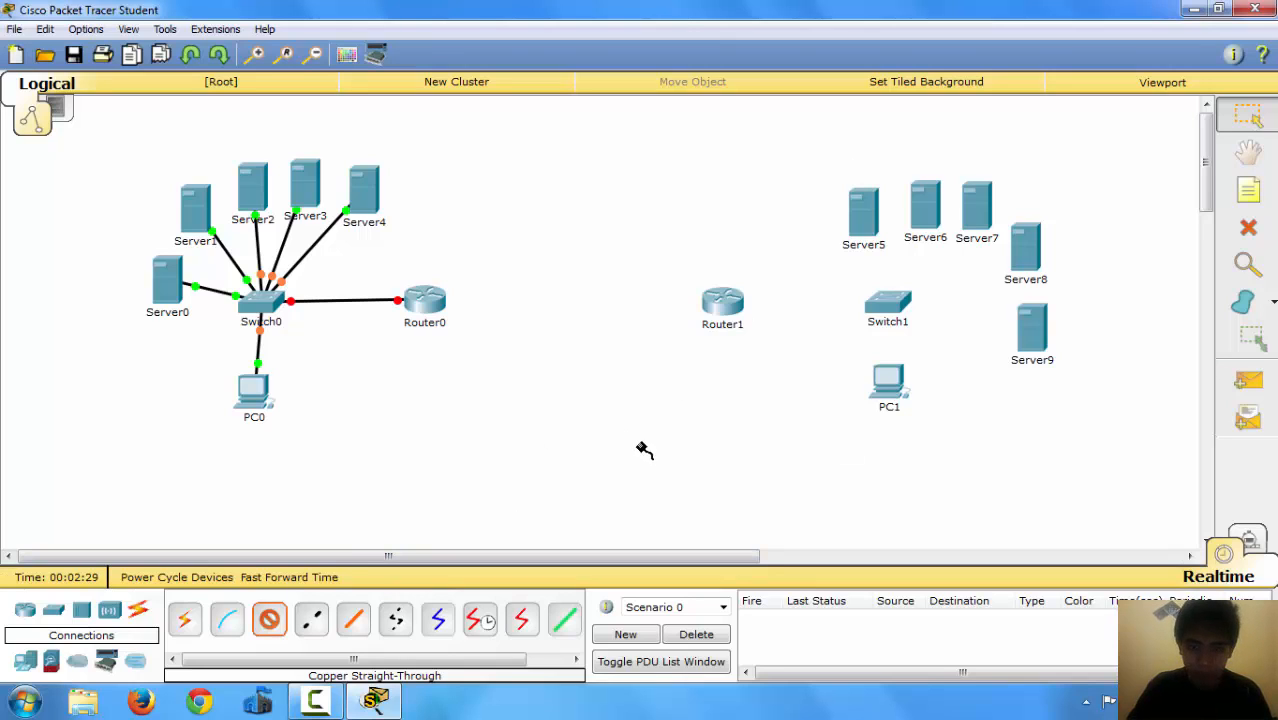
left_click(727, 299)
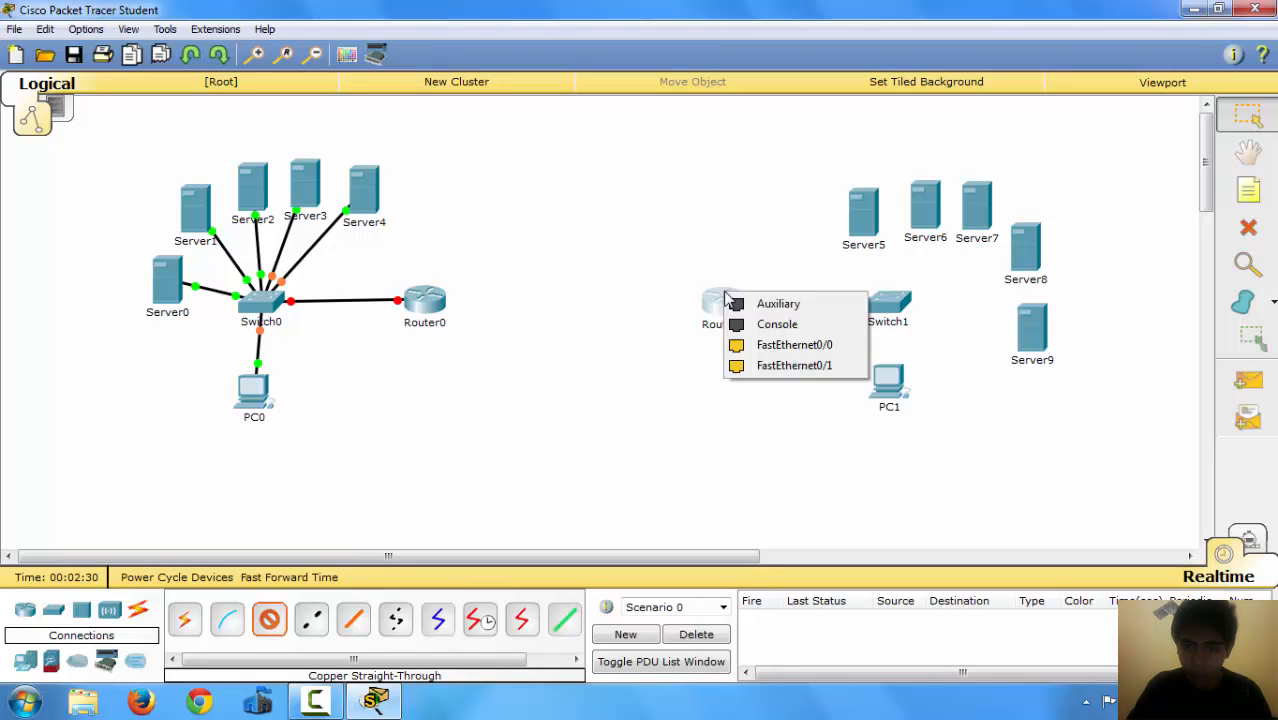
left_click(773, 347)
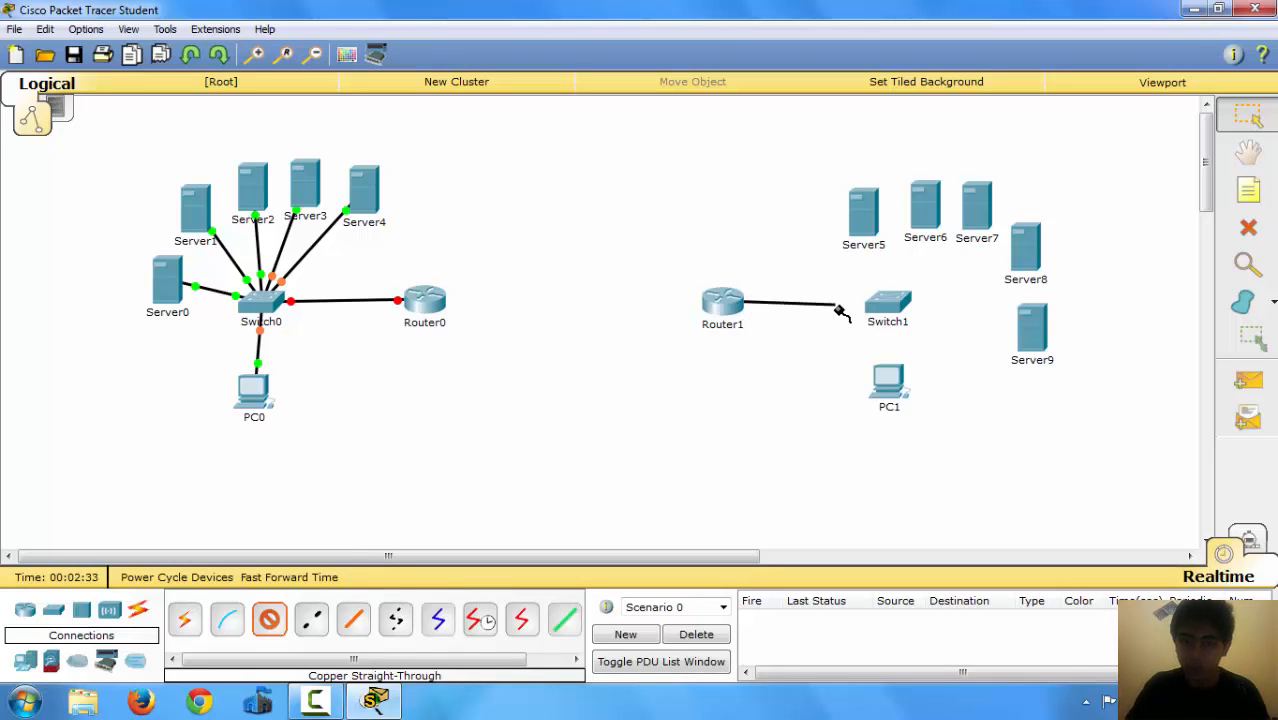
left_click(900, 307)
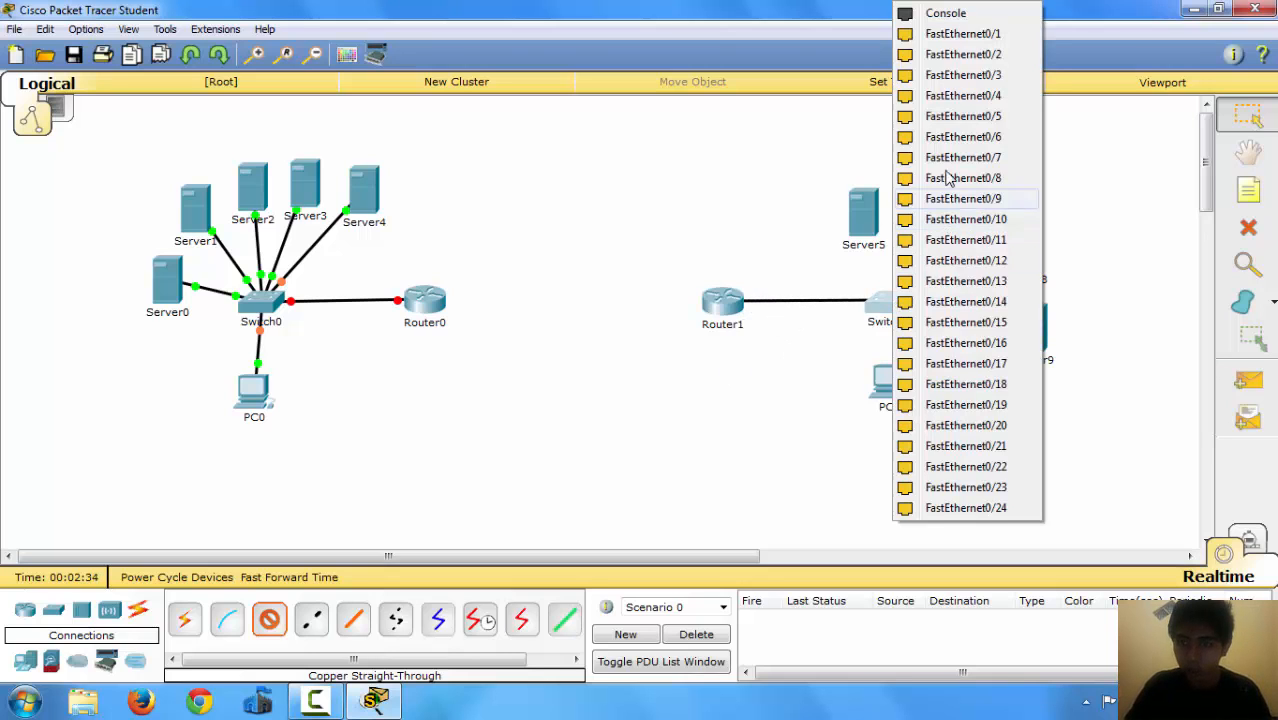
left_click(955, 42)
Step: Connect Server5's FastEthernet0 to a free FastEthernet port on Switch1 with a copper straight-through cable
left_click(269, 619)
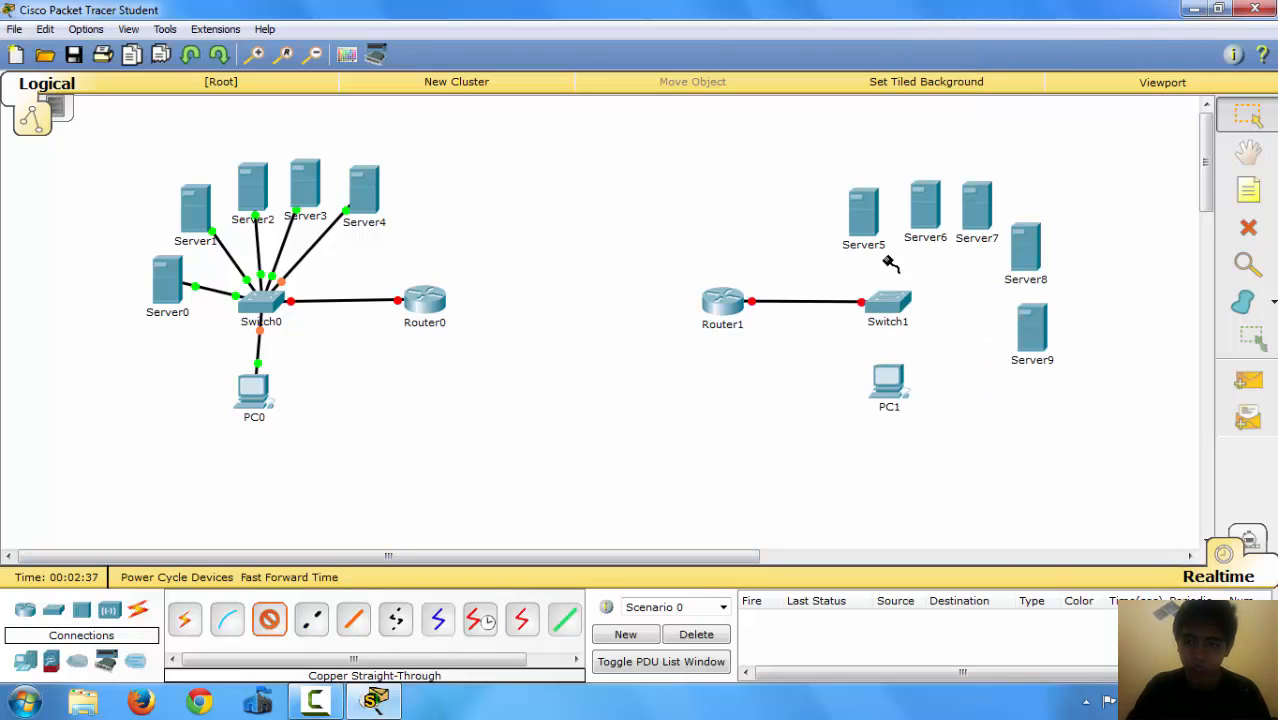
left_click(866, 214)
left_click(908, 228)
left_click(890, 305)
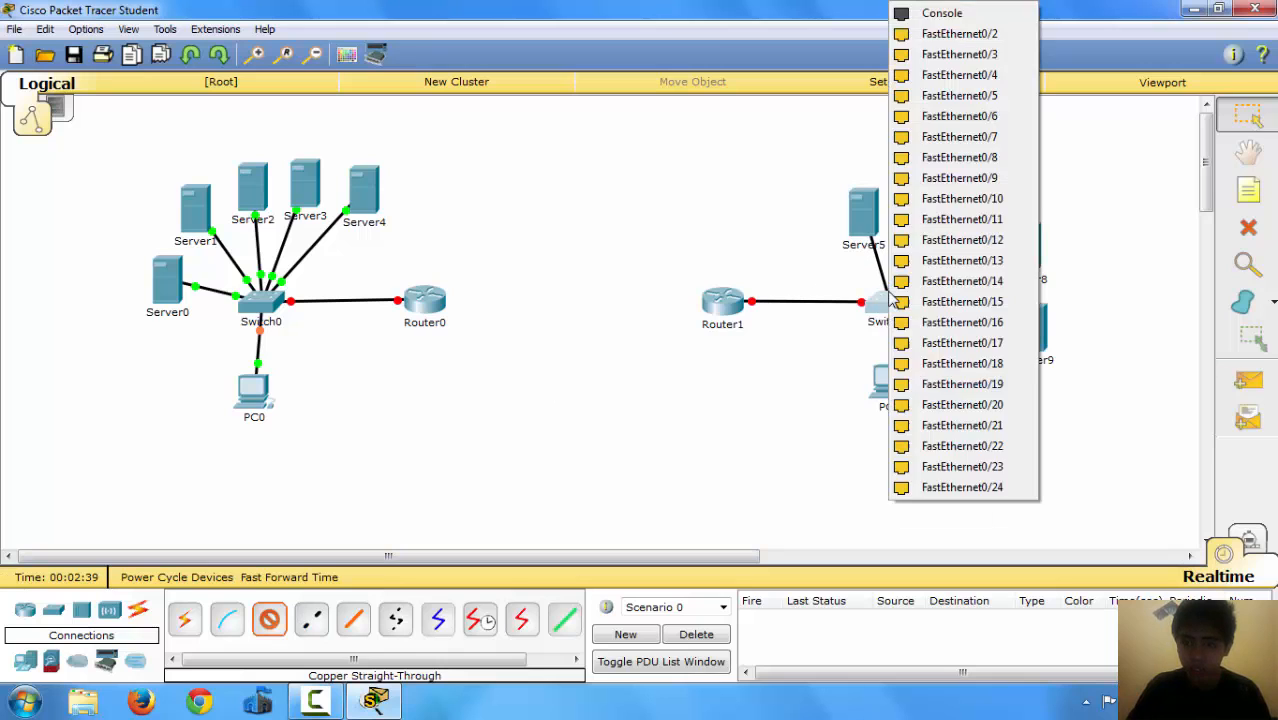
left_click(950, 50)
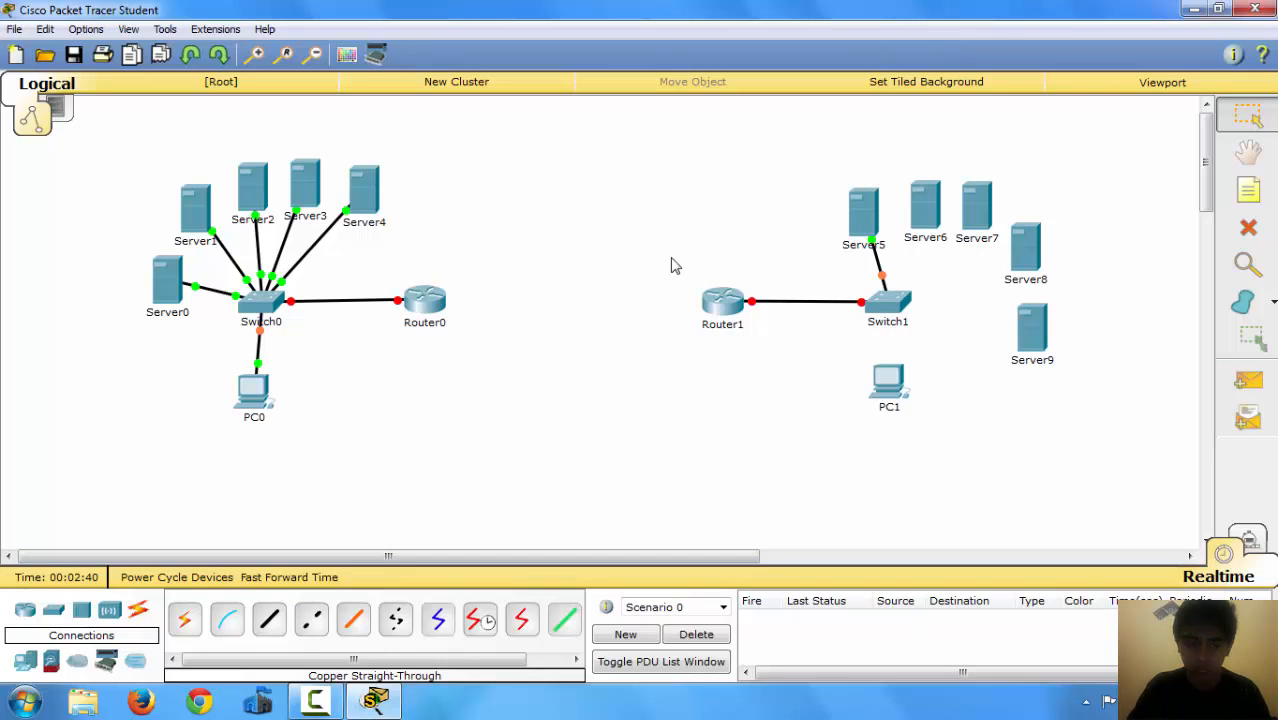
Step: Connect Server6's FastEthernet0 to the lowest-numbered free FastEthernet port on Switch1 with a copper straight-through cable
left_click(278, 622)
left_click(930, 212)
left_click(950, 214)
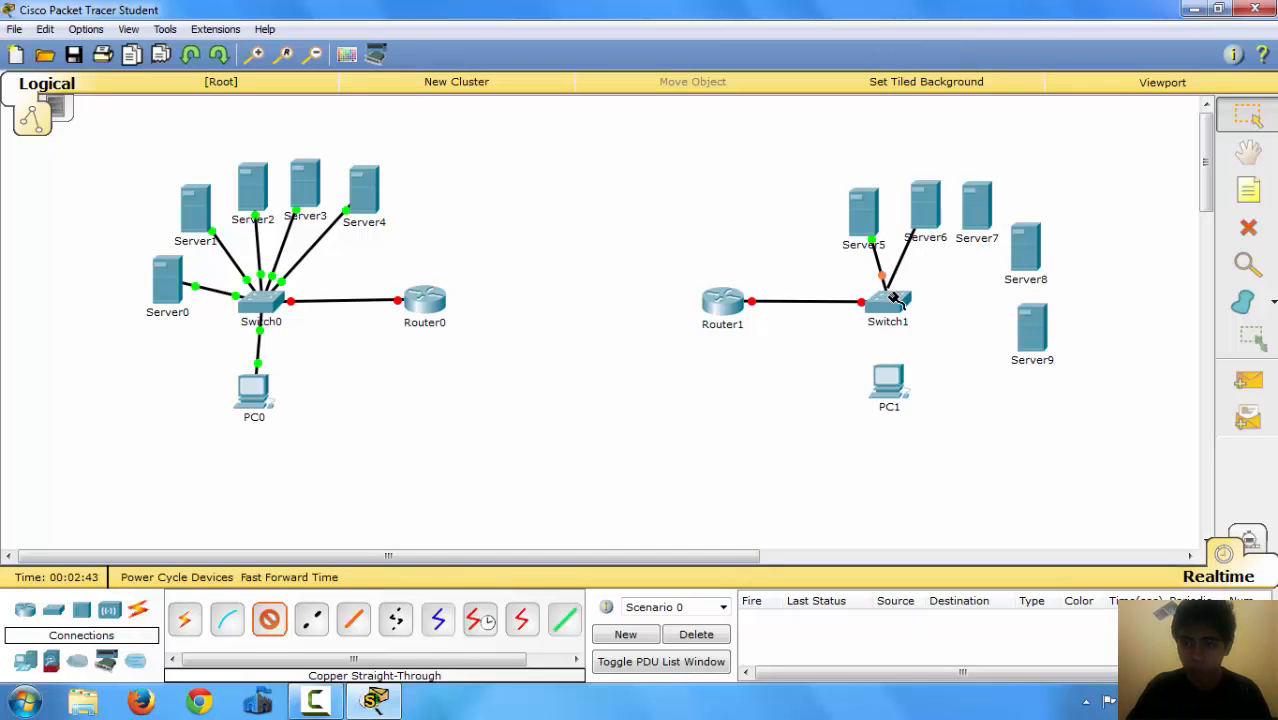
left_click(890, 298)
left_click(960, 34)
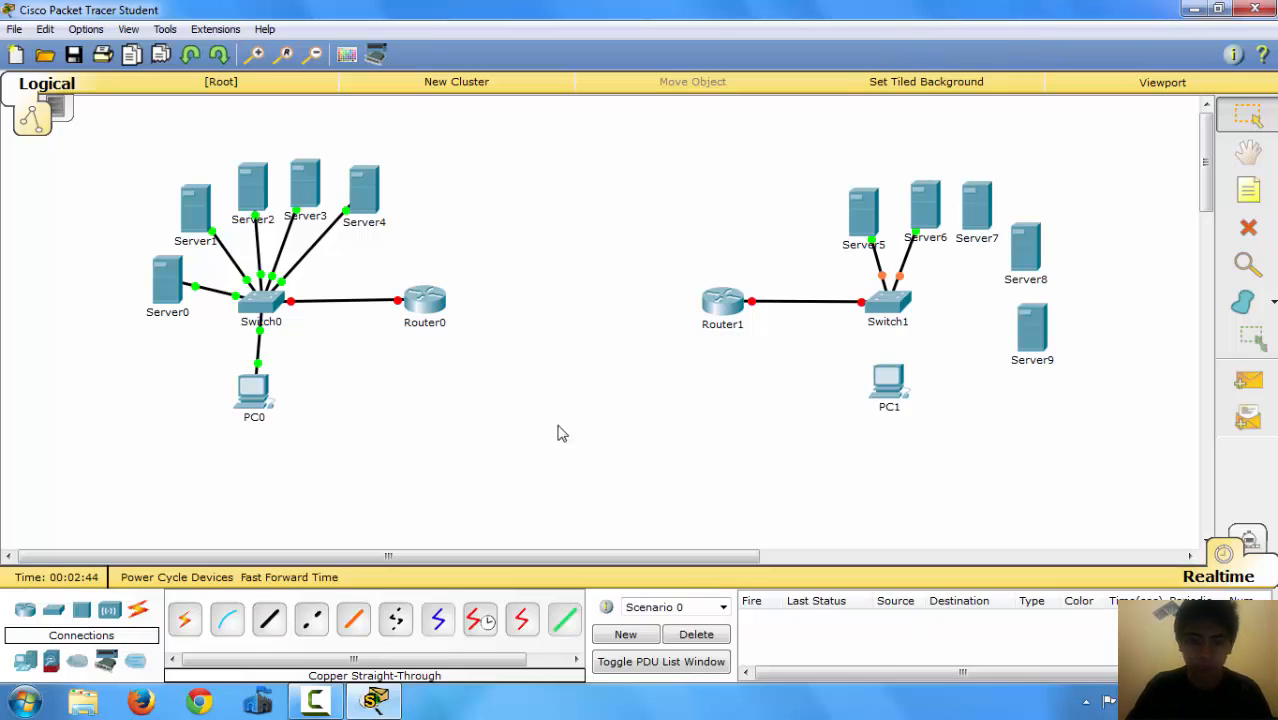
Step: Connect Server7's FastEthernet0 to Switch1's FastEthernet0/4 with a copper straight-through cable
left_click(269, 619)
left_click(970, 219)
left_click(1010, 217)
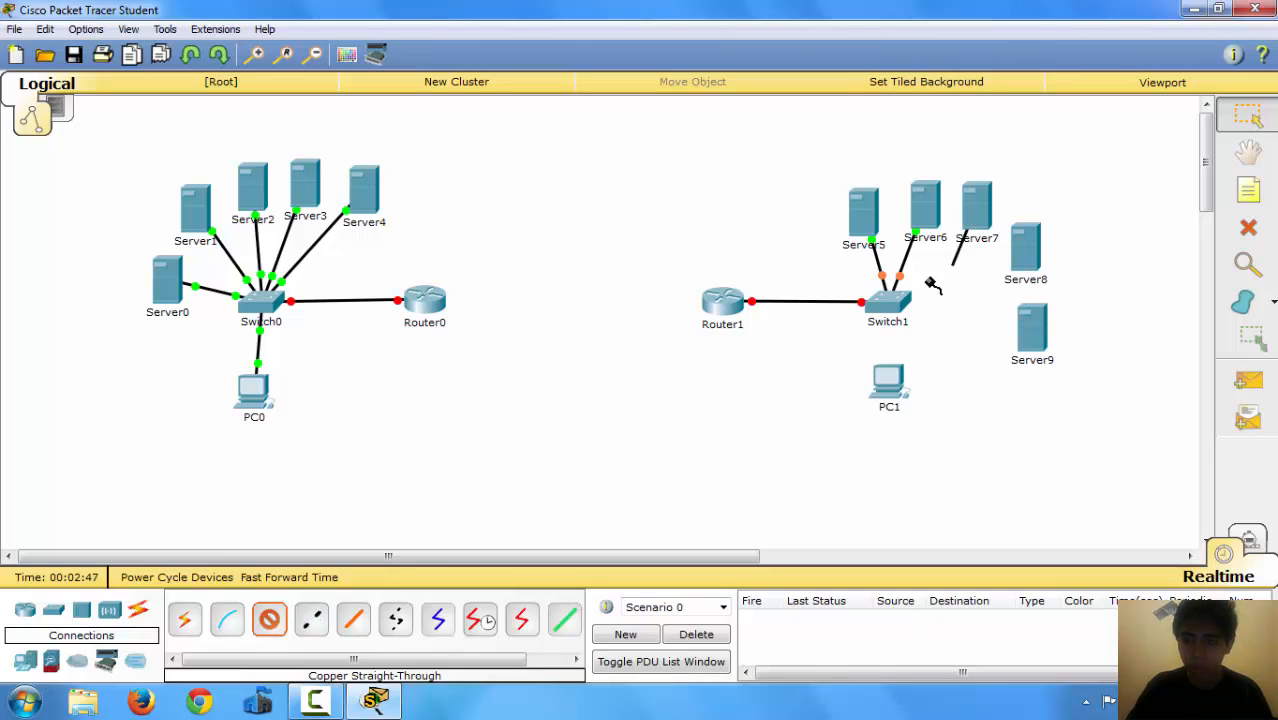
left_click(890, 298)
left_click(1005, 34)
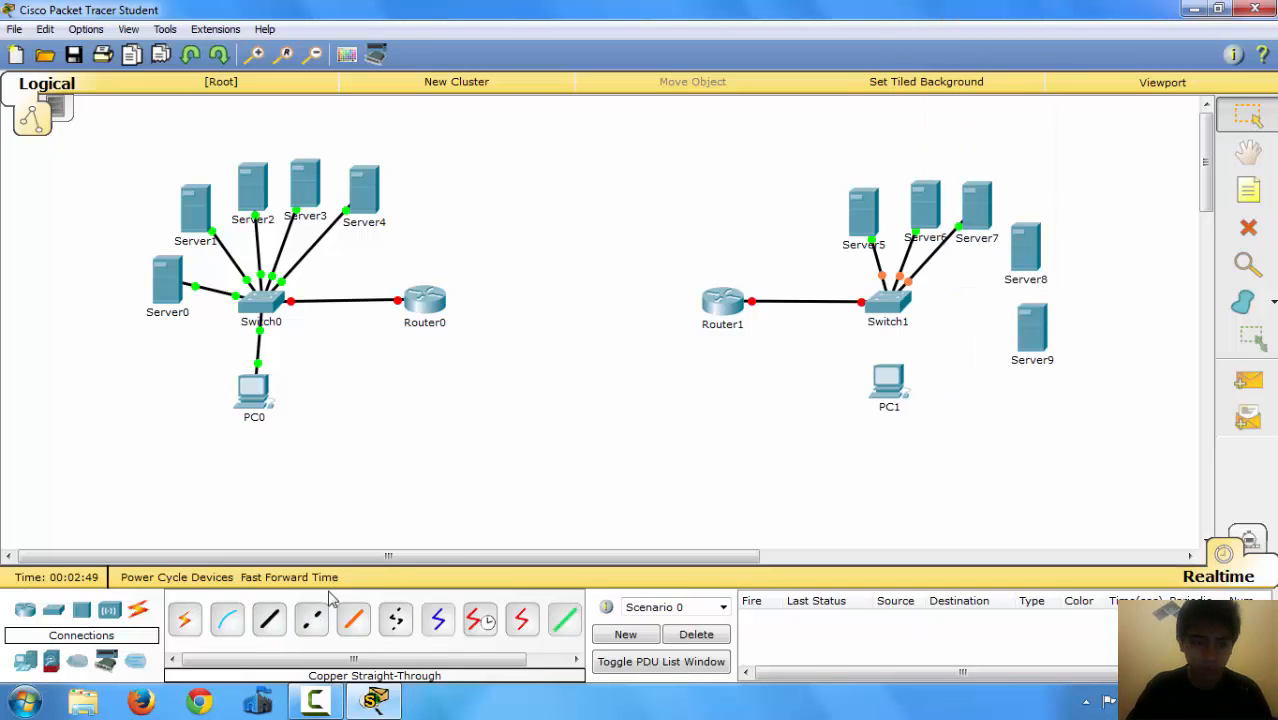
Step: Connect Server8's FastEthernet0 to Switch1's FastEthernet0/5 with a copper straight-through cable
left_click(269, 619)
left_click(1022, 250)
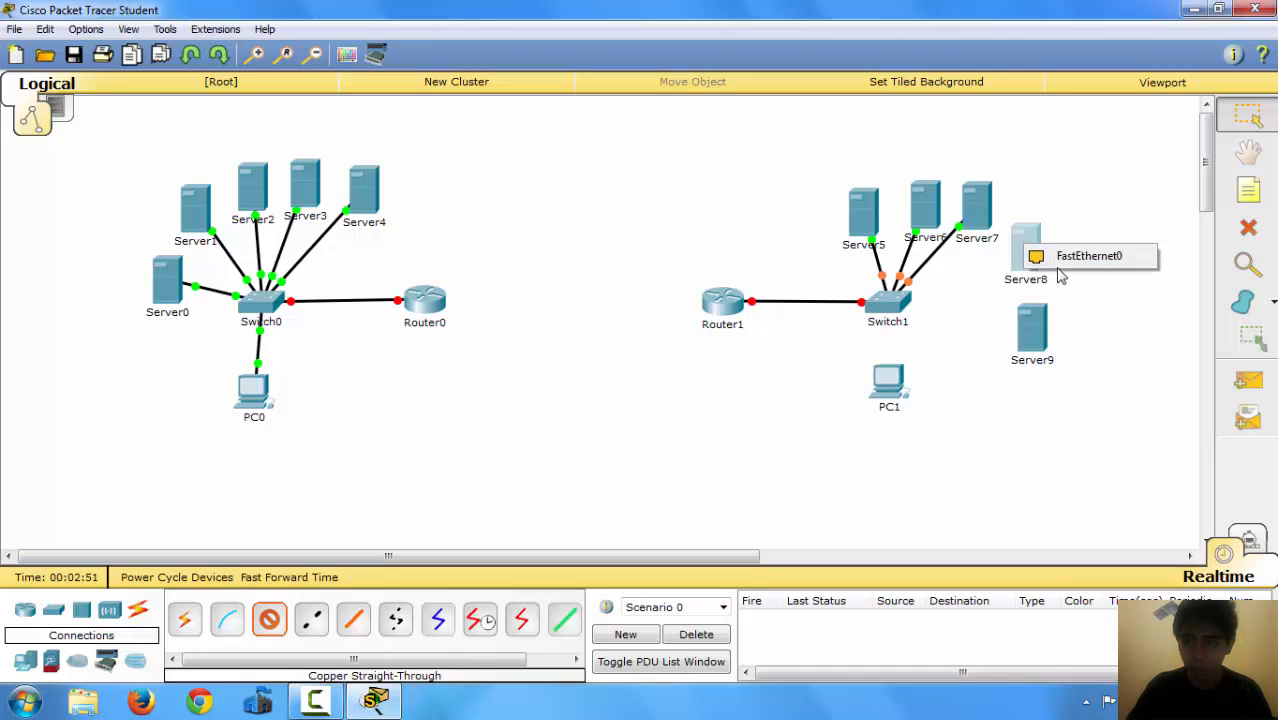
left_click(1062, 254)
left_click(906, 308)
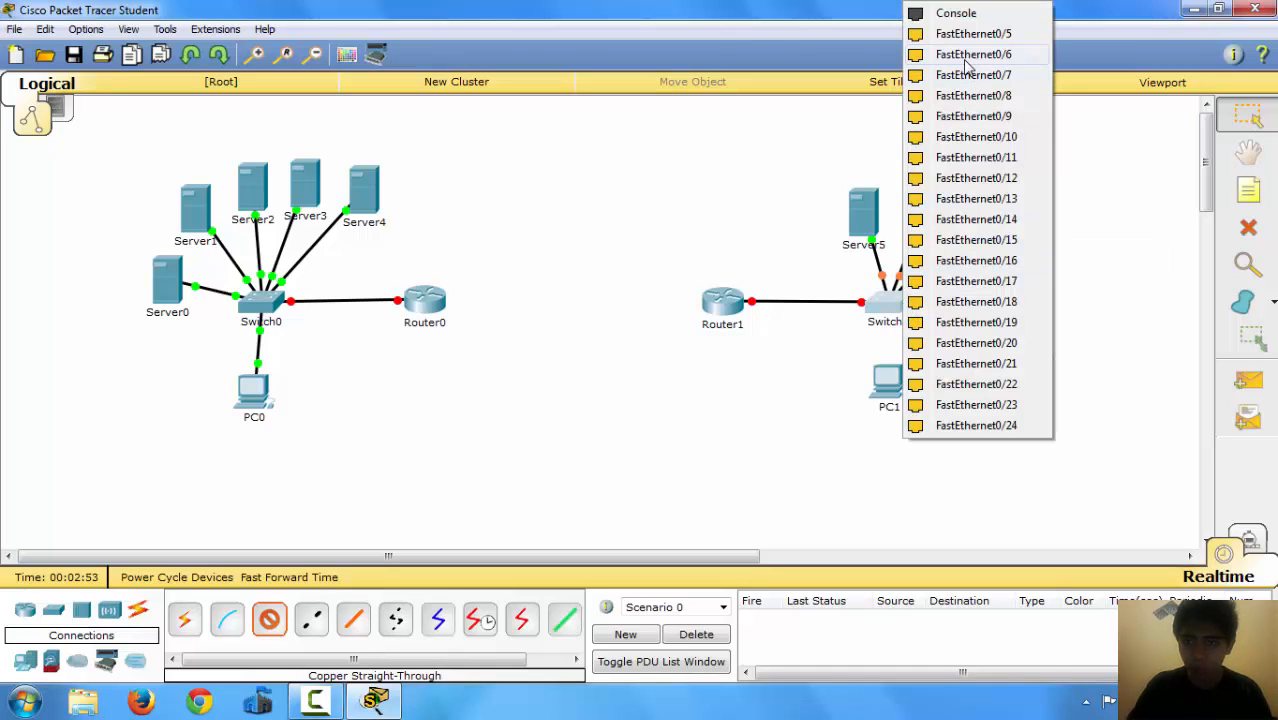
left_click(1000, 40)
Step: Connect Server9's FastEthernet0 to Switch1's FastEthernet0/6 with a copper straight-through cable
left_click(269, 619)
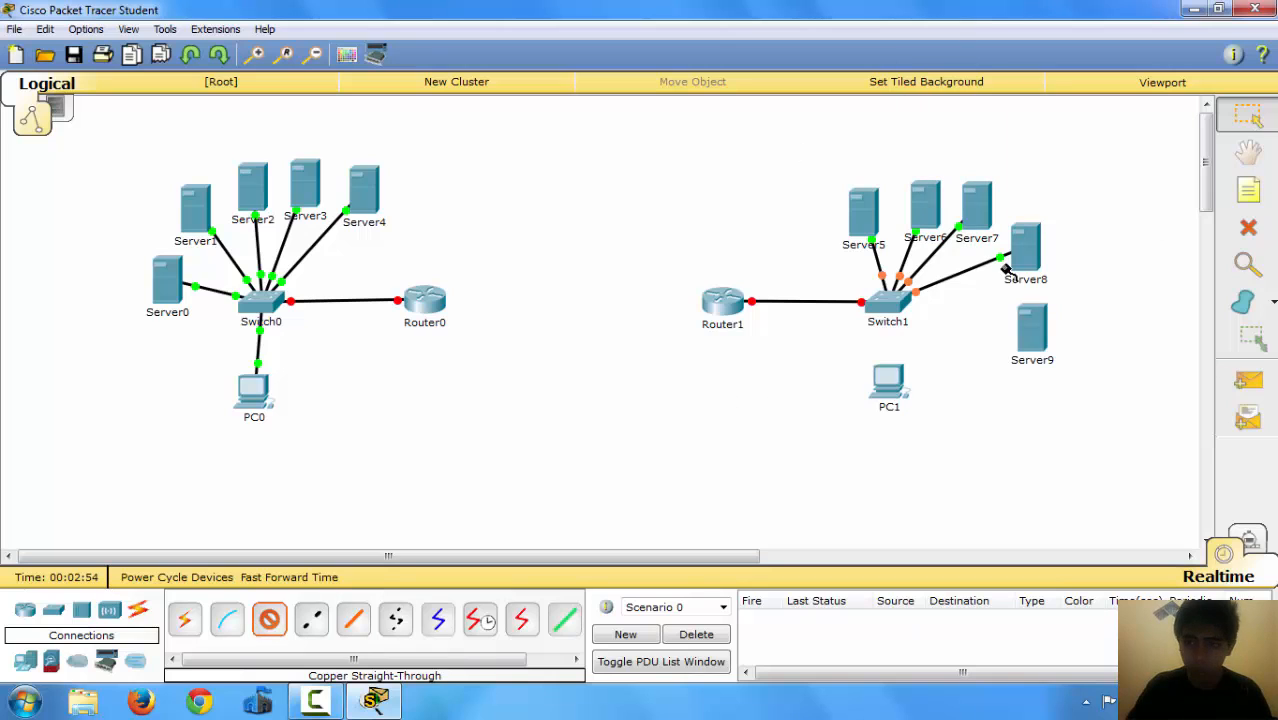
left_click(1038, 325)
left_click(1100, 334)
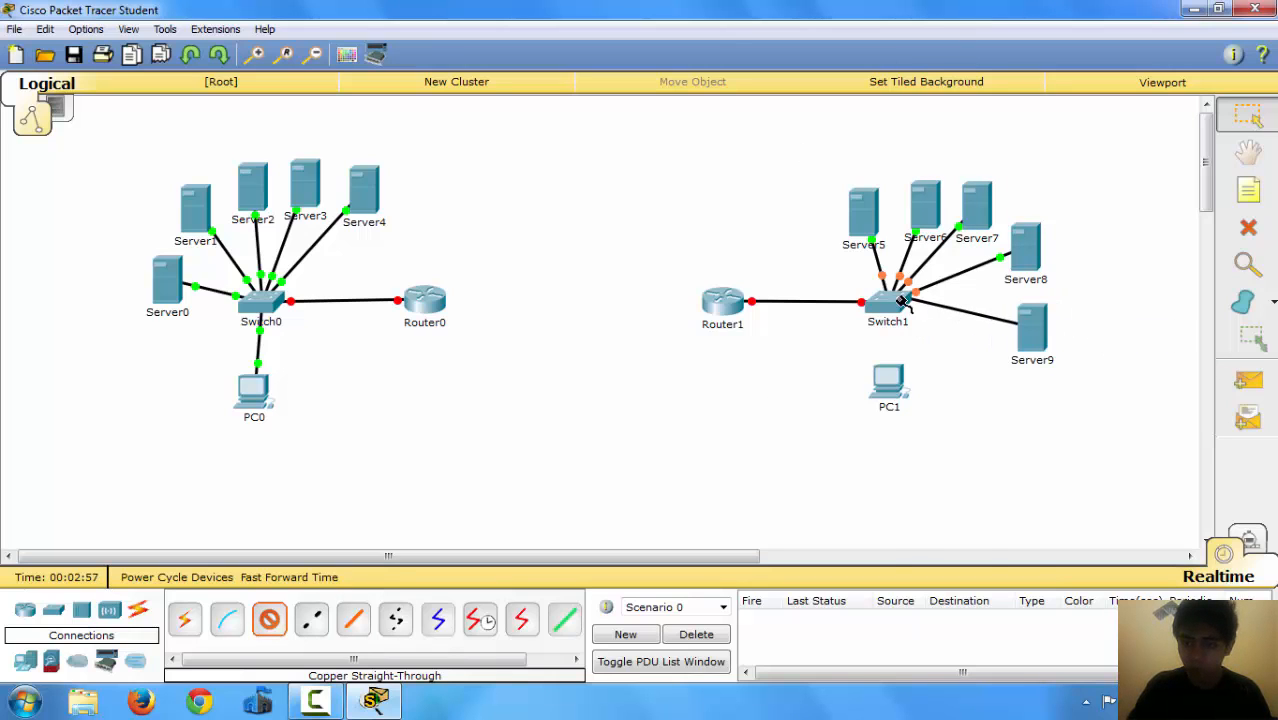
left_click(888, 302)
left_click(968, 338)
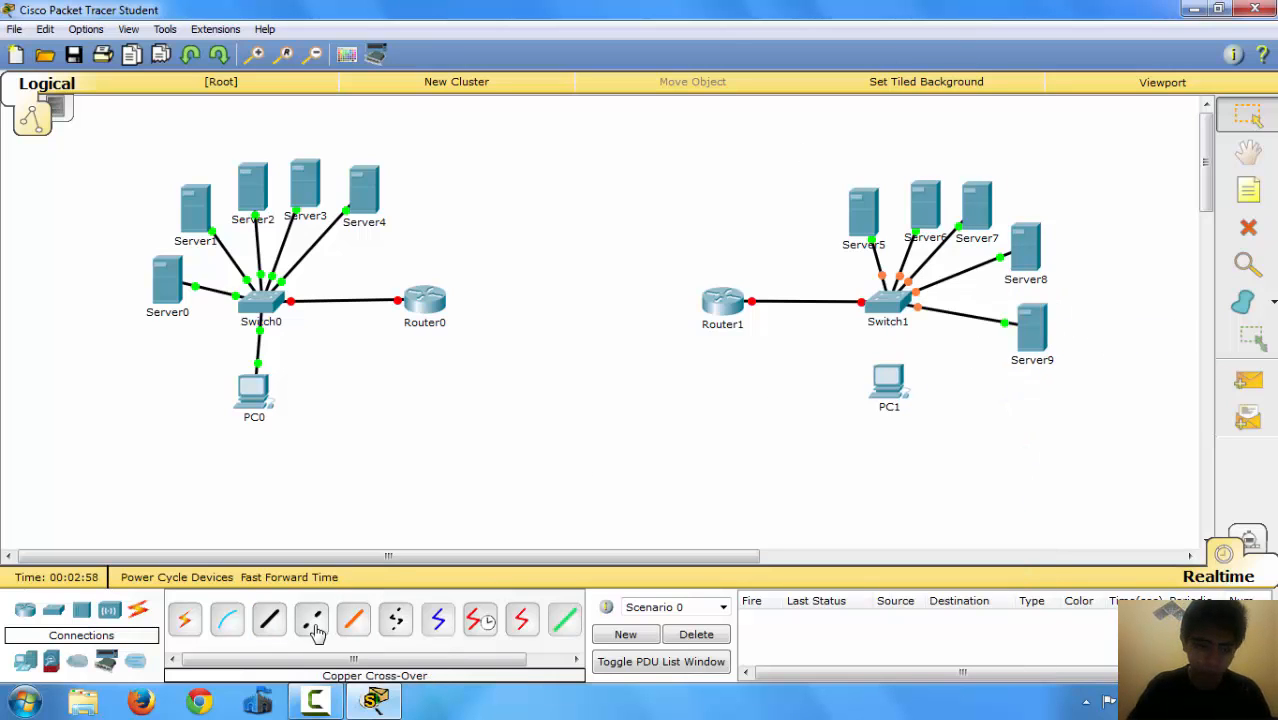
Step: Connect Switch1's FastEthernet0/7 to PC1's FastEthernet0 with a copper straight-through cable, and move PC1 slightly farther below the switch
left_click(270, 619)
left_click(888, 302)
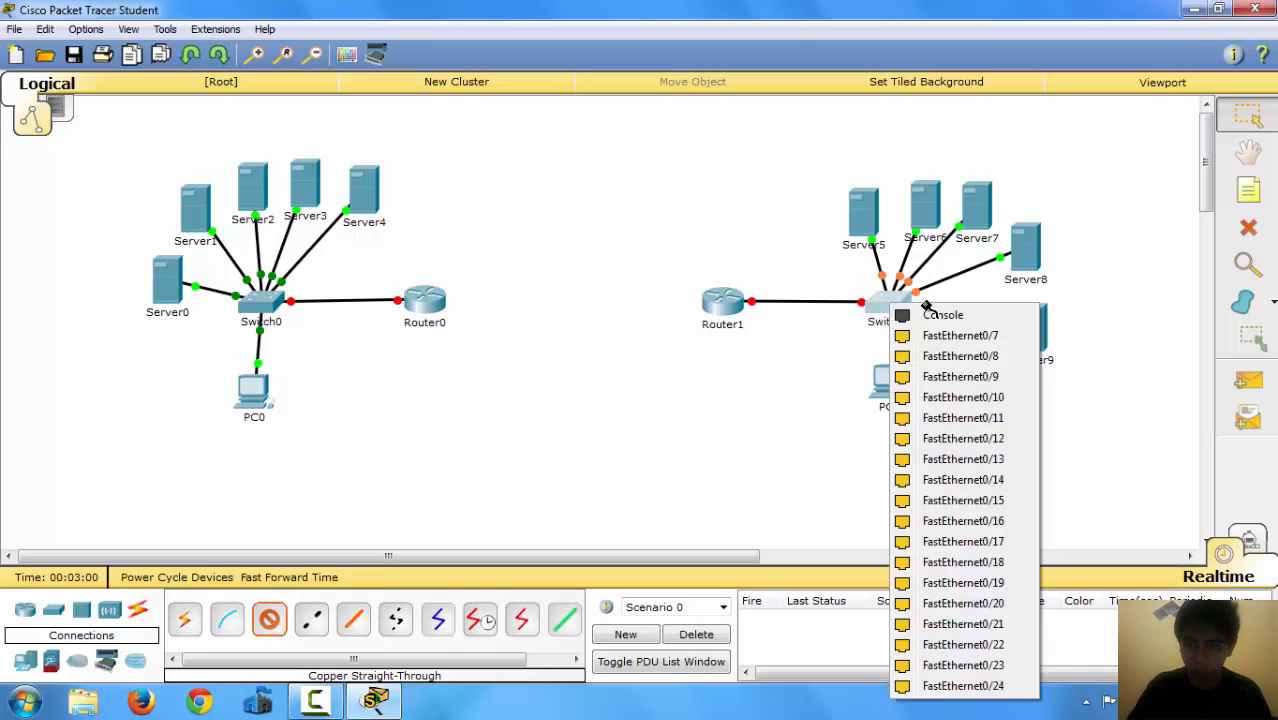
left_click(918, 336)
left_click(895, 381)
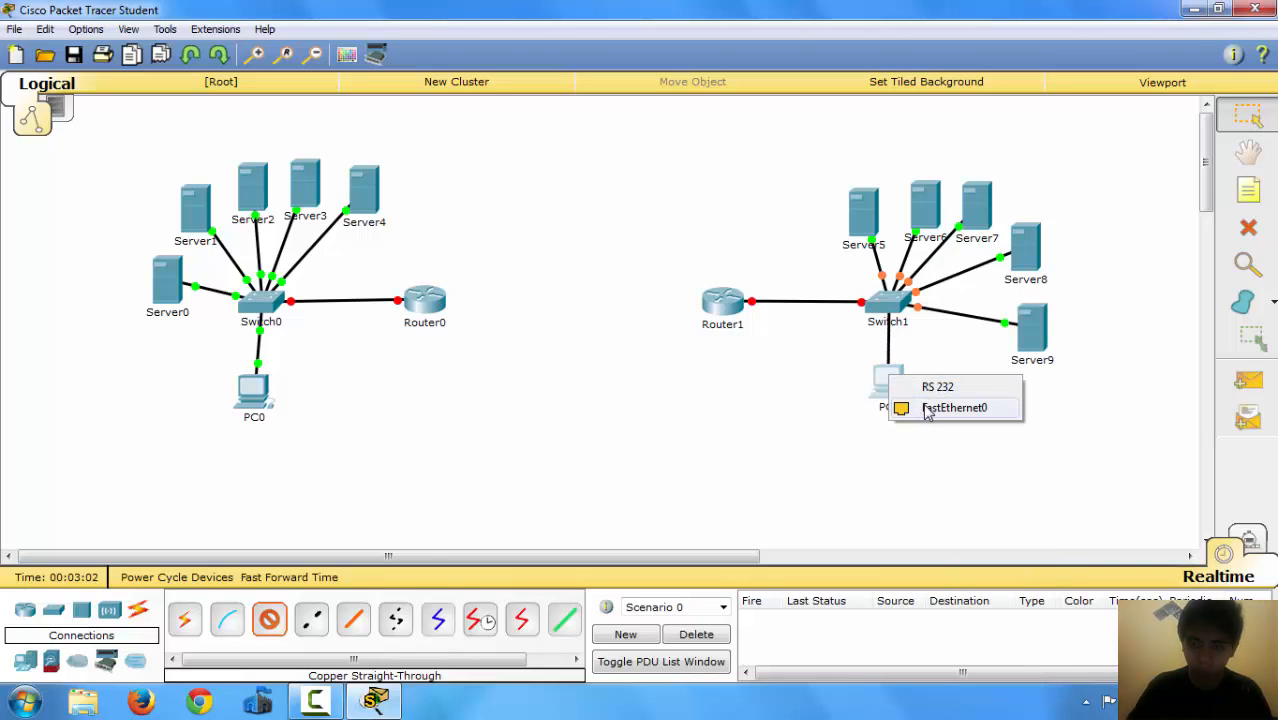
left_click(930, 407)
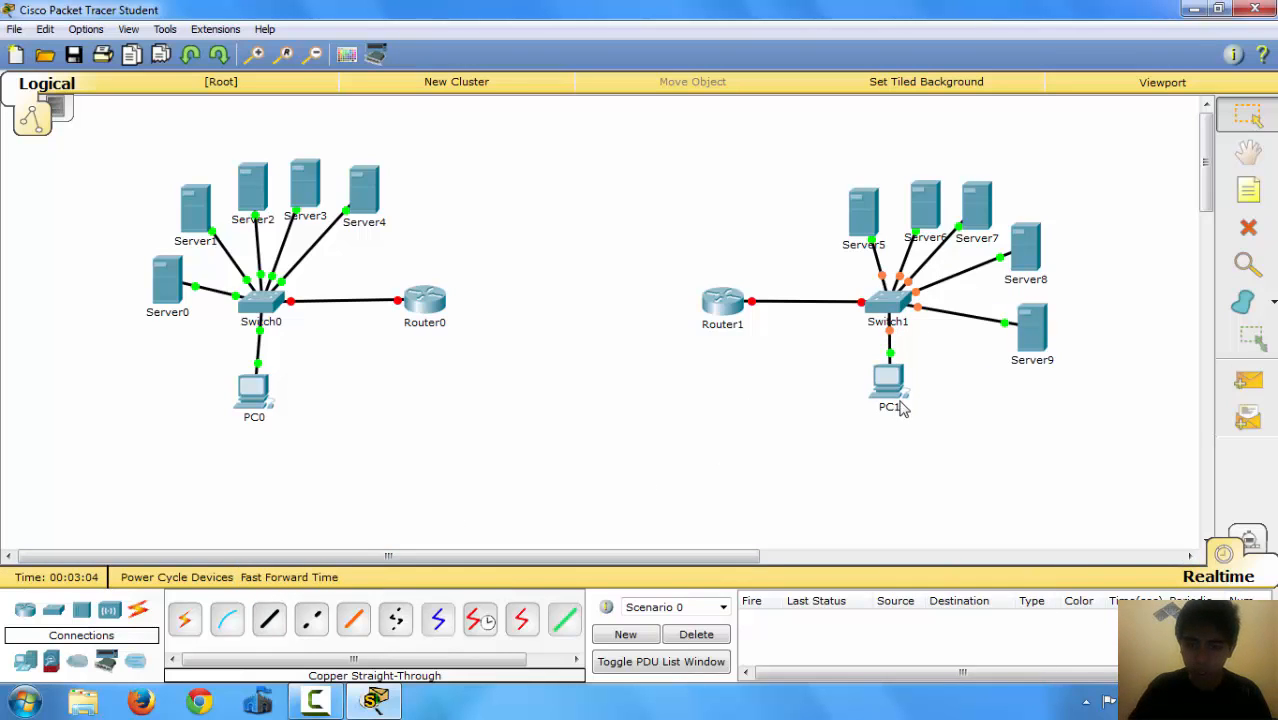
left_click_drag(891, 379, 893, 392)
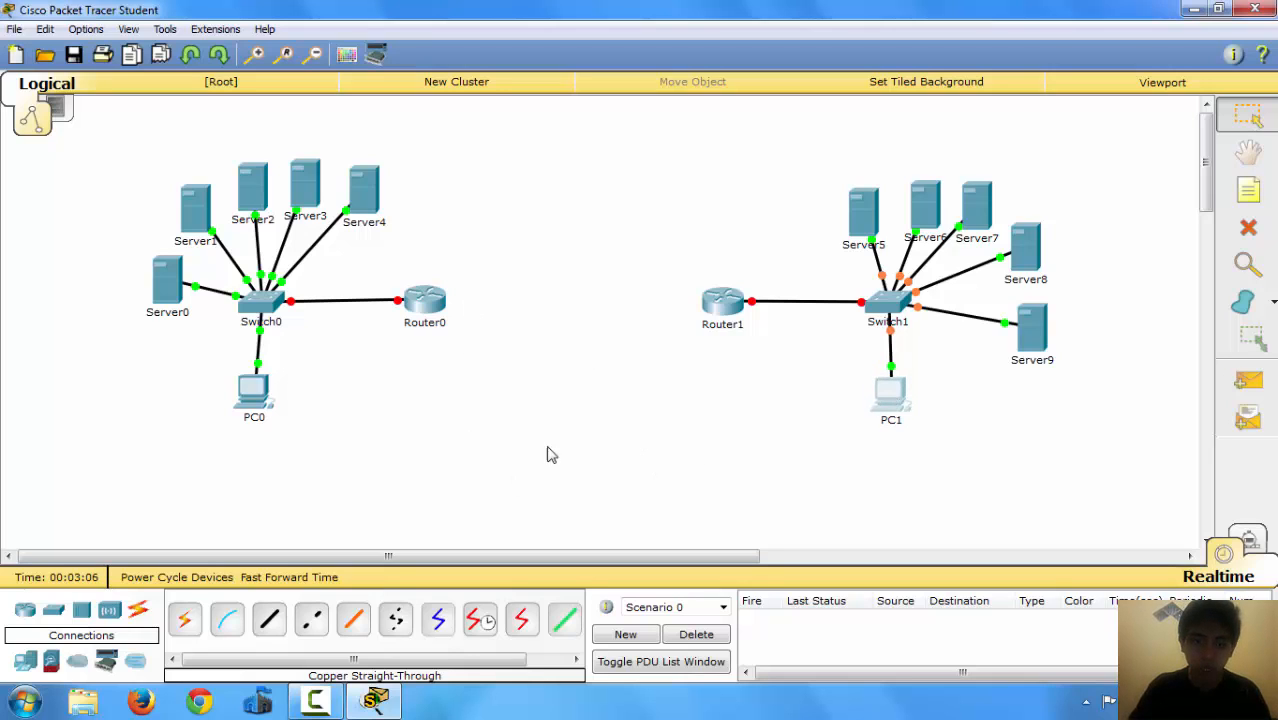
Step: Connect Router0's FastEthernet0/1 to Router1's FastEthernet0/1 with a copper cross-over cable, and shift PC0 slightly so it sits directly beneath Switch0
left_click(311, 620)
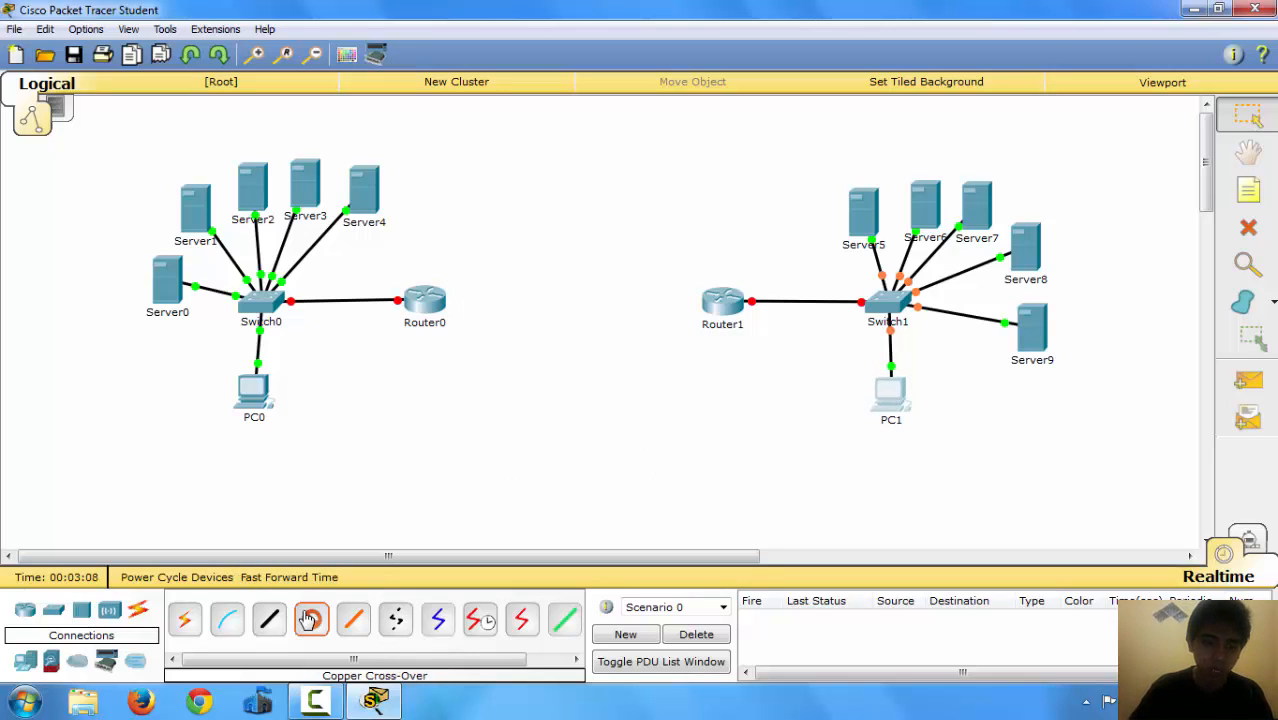
left_click(424, 299)
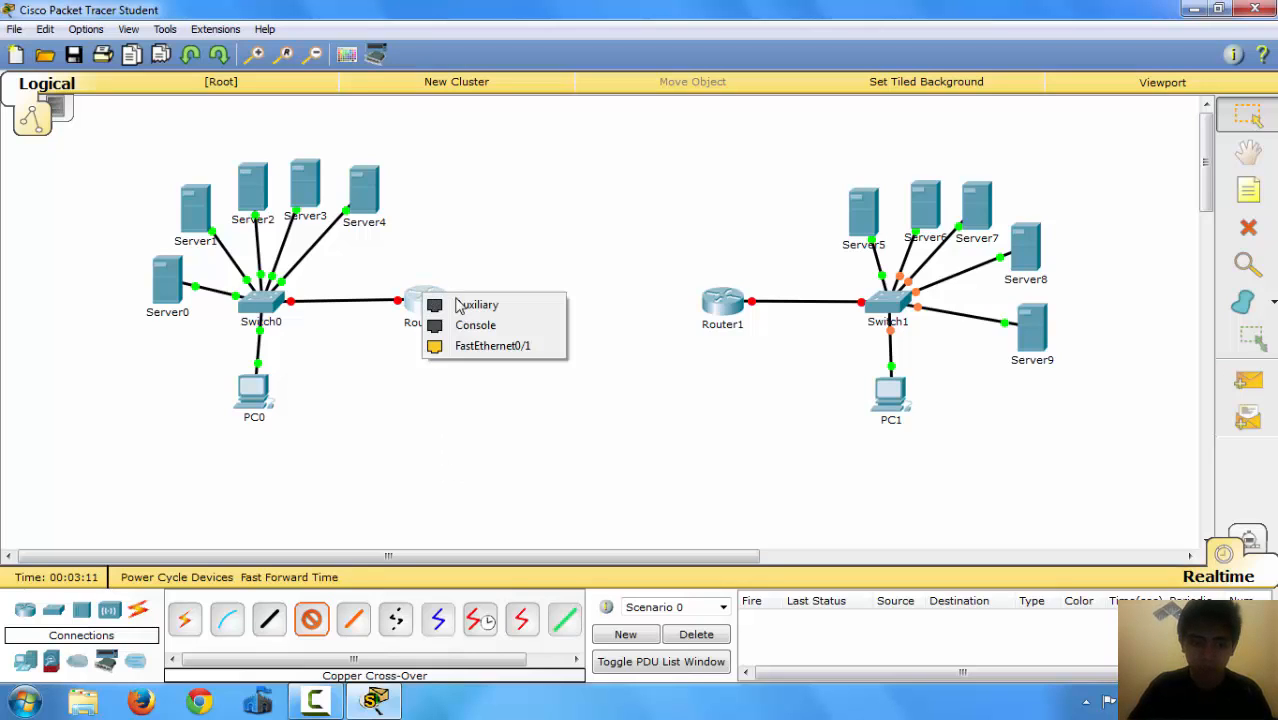
left_click(468, 346)
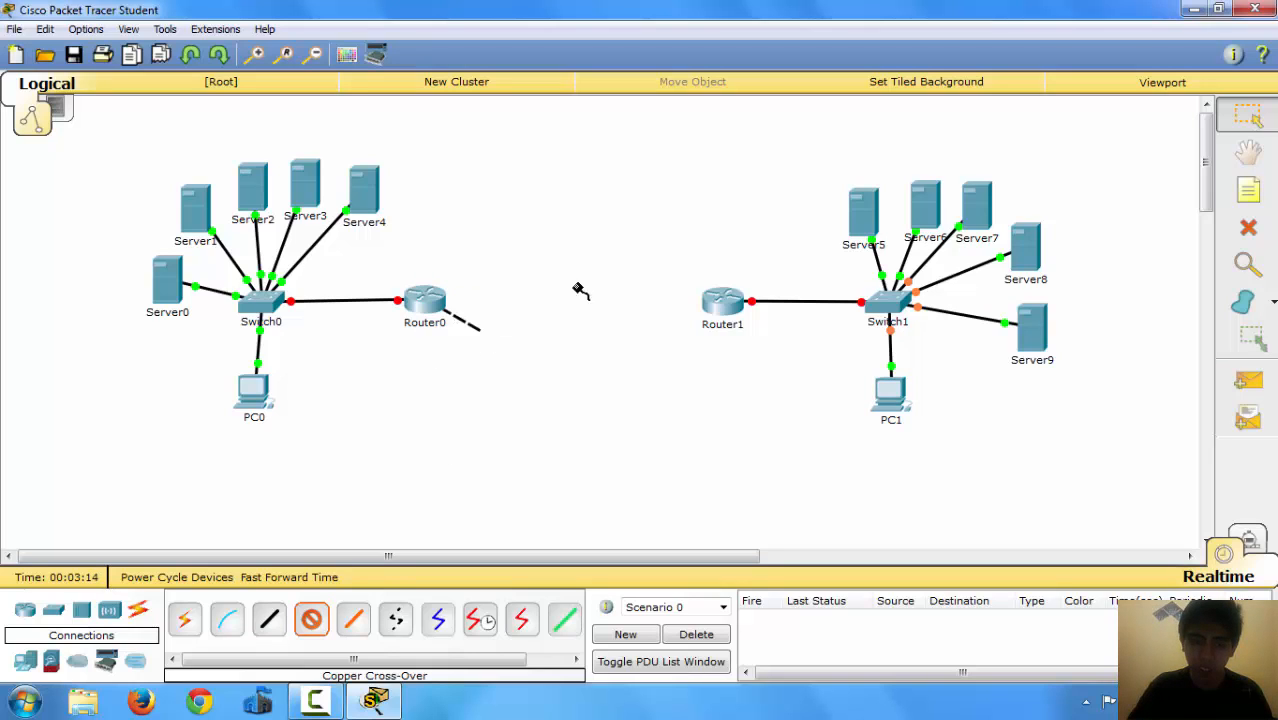
left_click(726, 302)
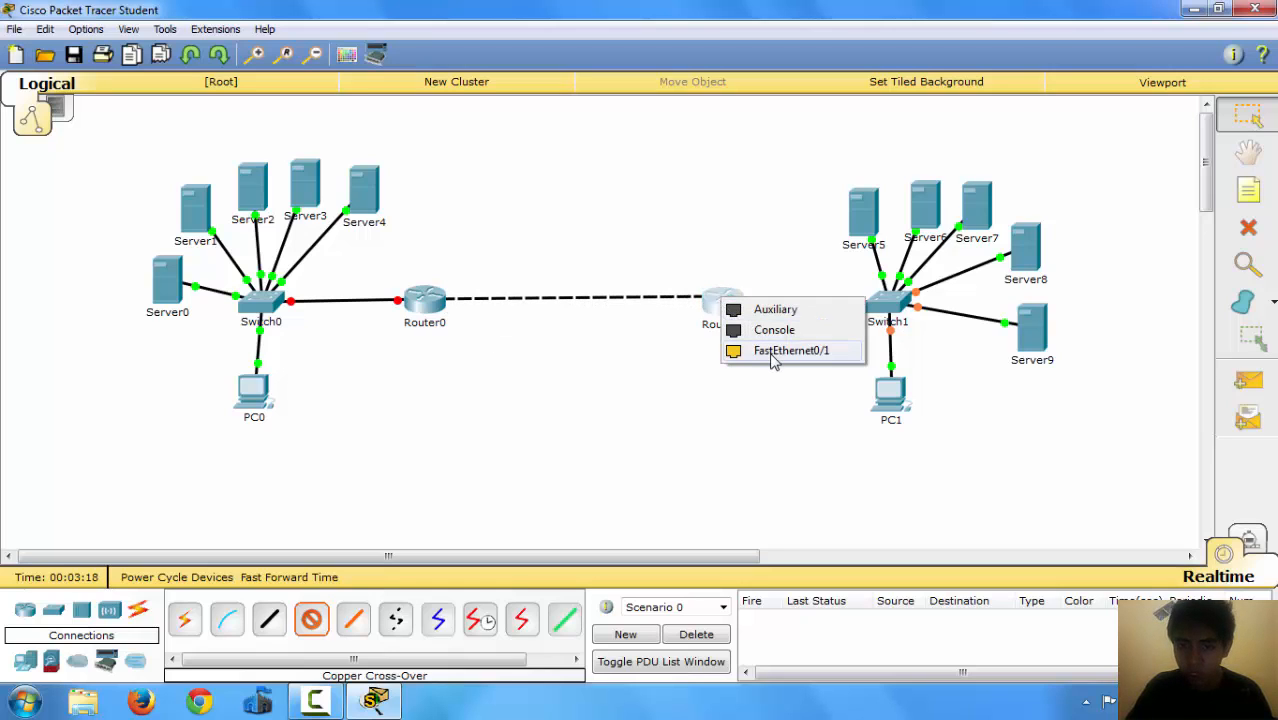
left_click(772, 352)
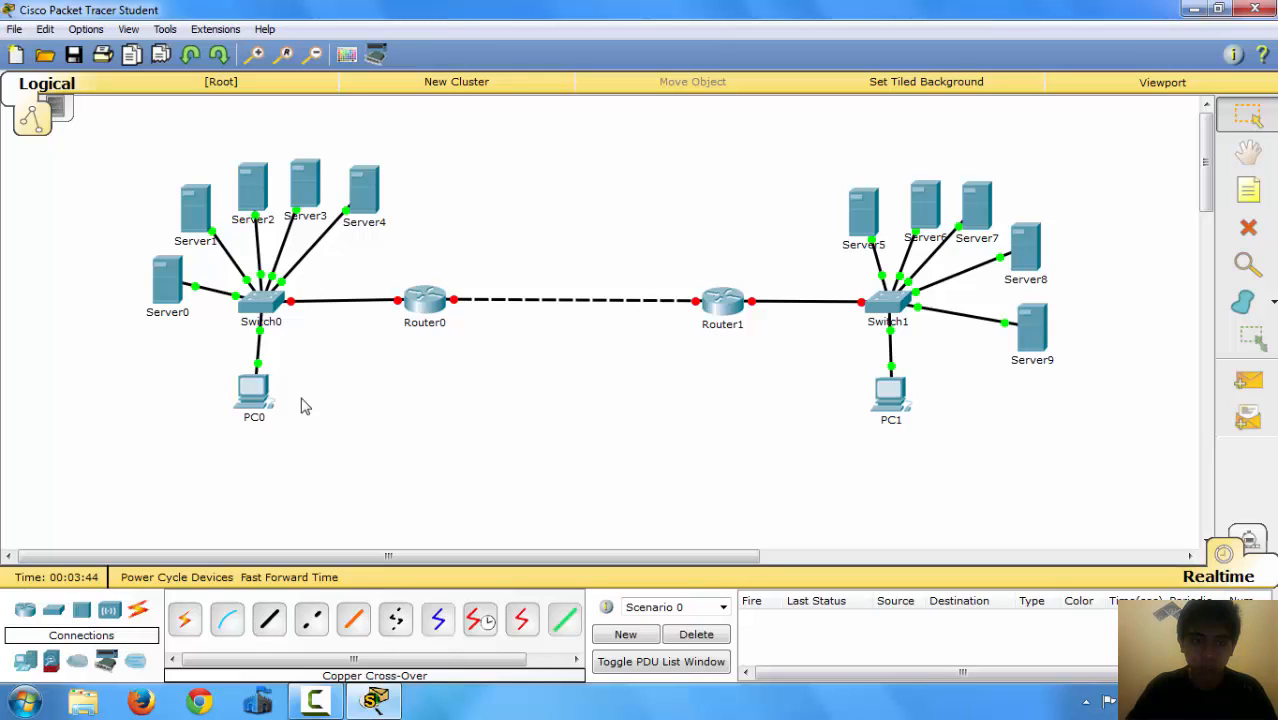
left_click_drag(256, 395, 265, 398)
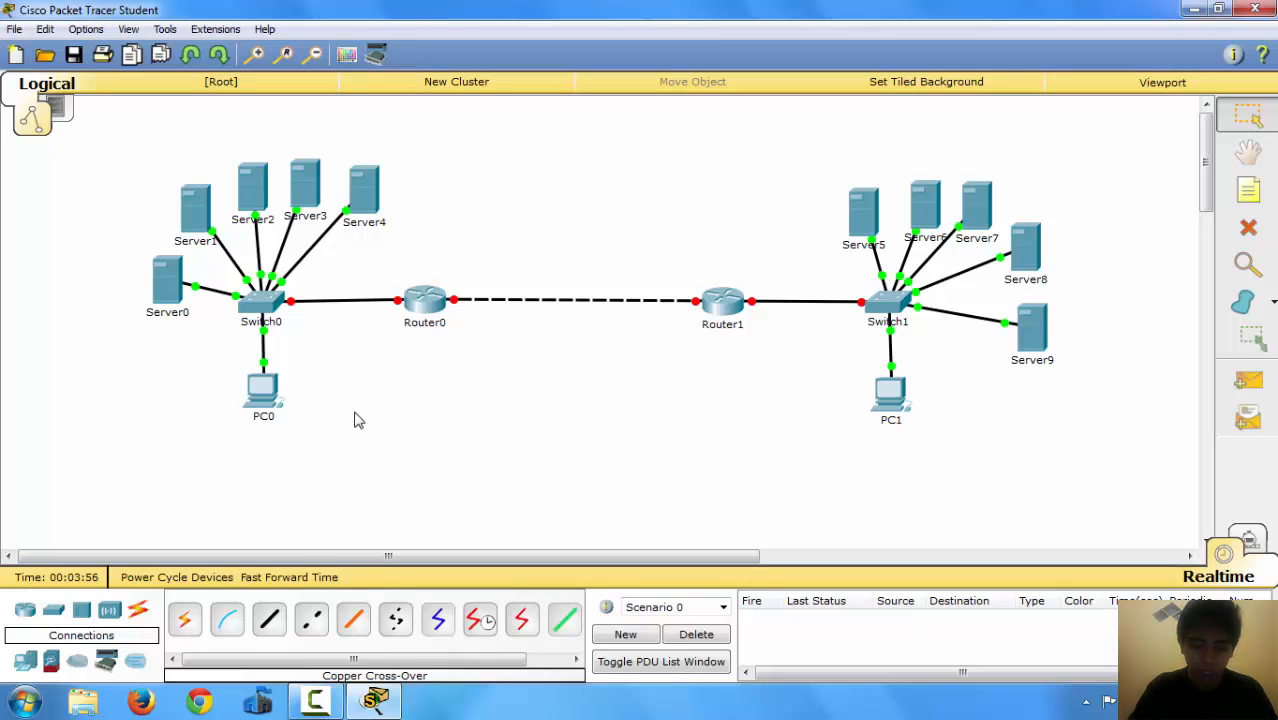
Step: Open Notepad and reposition its empty window beneath the link between Router0 and Router1
key("super")
type("notepad")
key("Return")
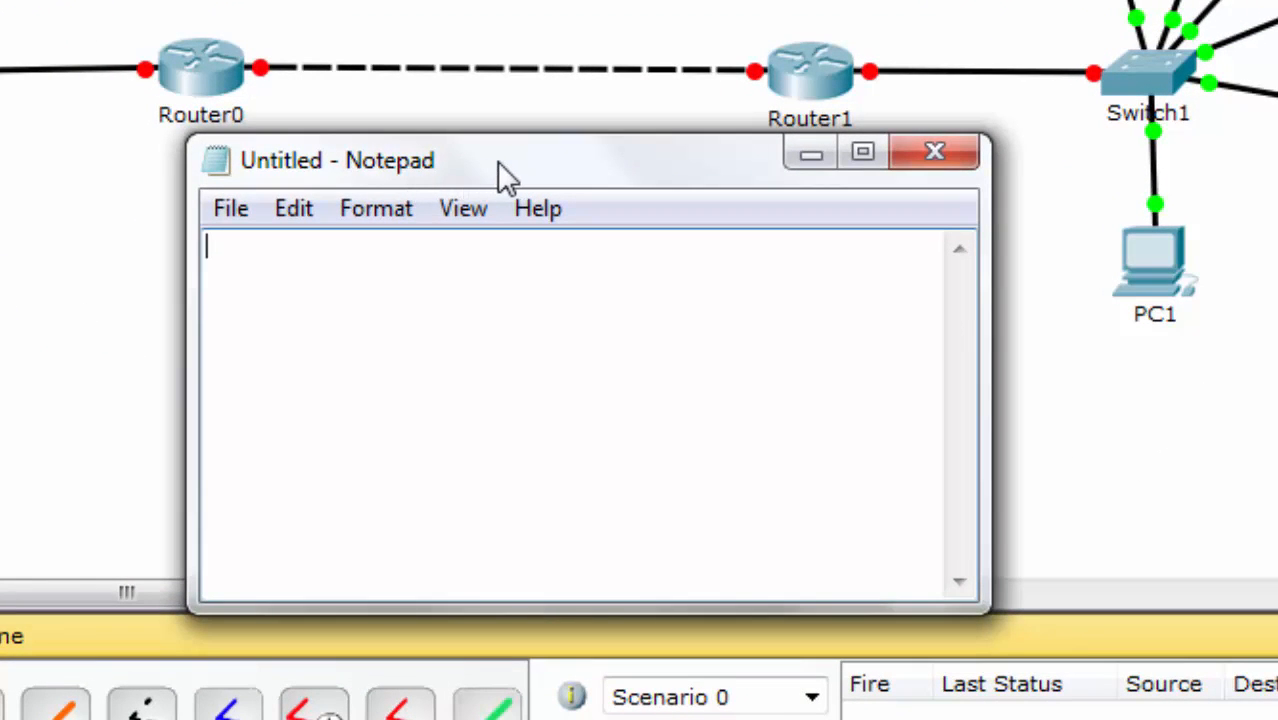
left_click_drag(497, 161, 447, 201)
Step: Write the network address 192.168.0.0/28 on the first line of the note
type("129.")
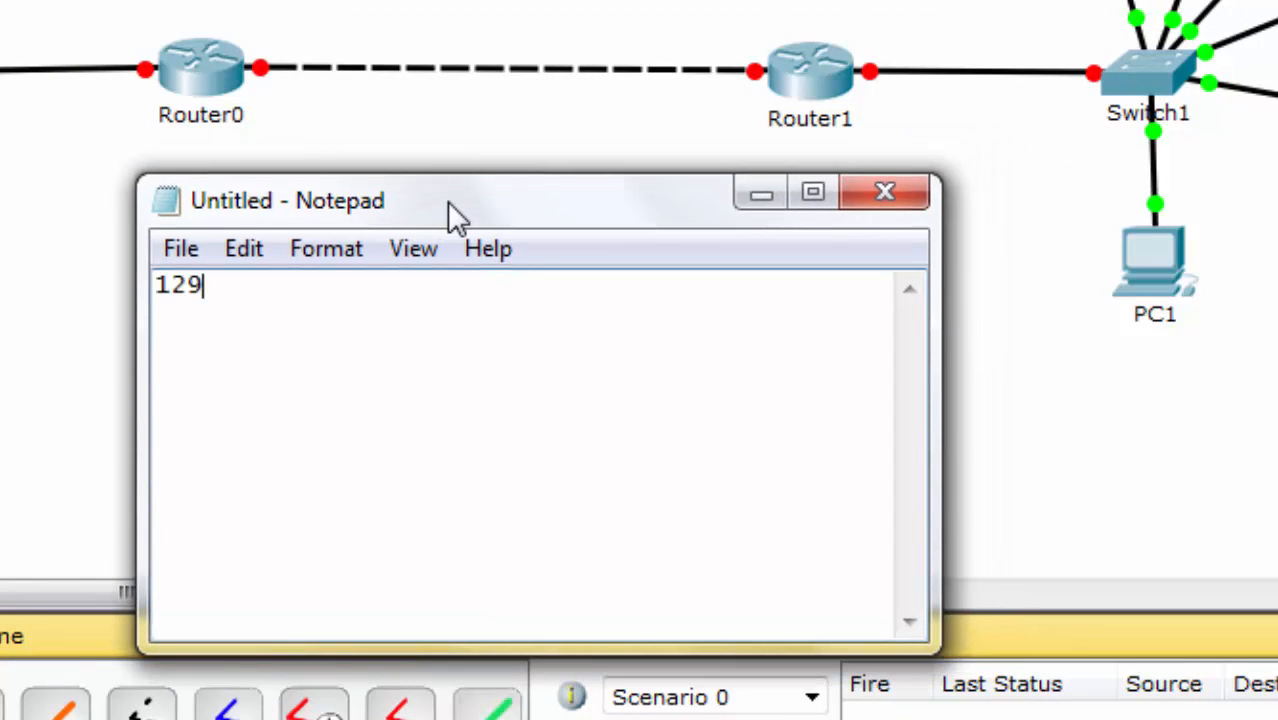
key("BackSpace")
key("BackSpace")
key("BackSpace")
type("912")
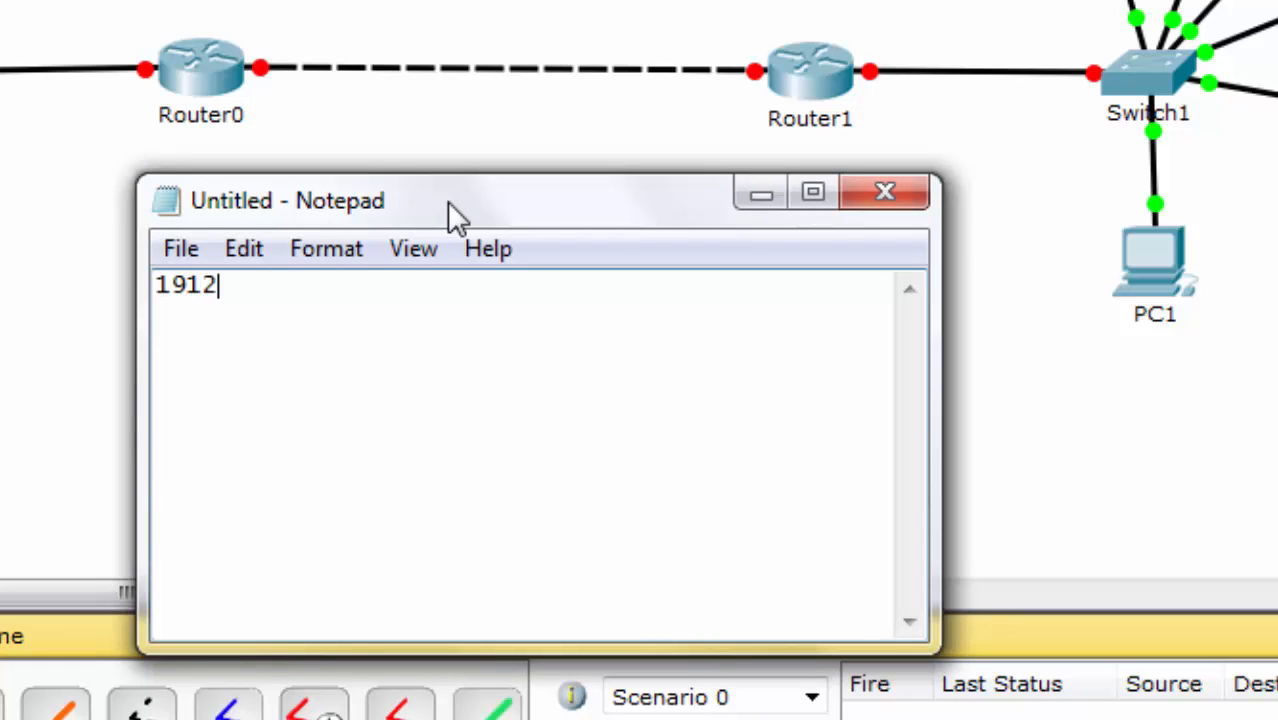
key("BackSpace")
key("BackSpace")
type("2.168.")
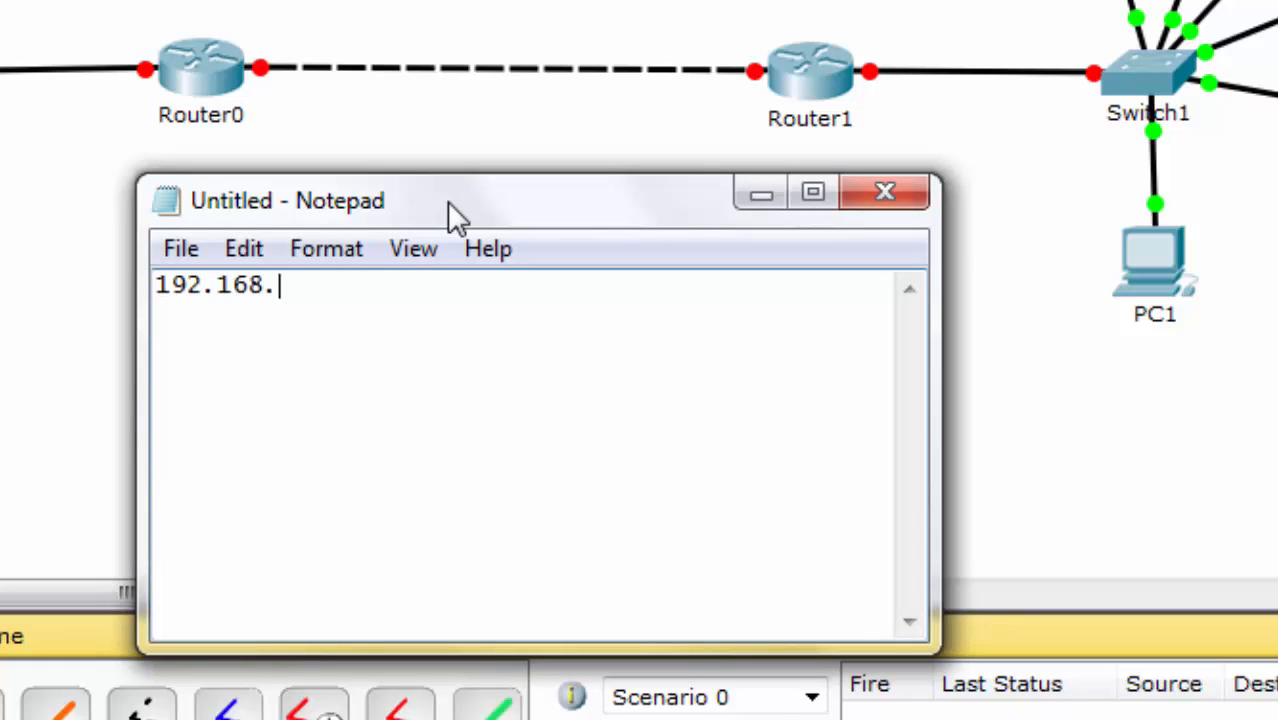
type("0.0/28")
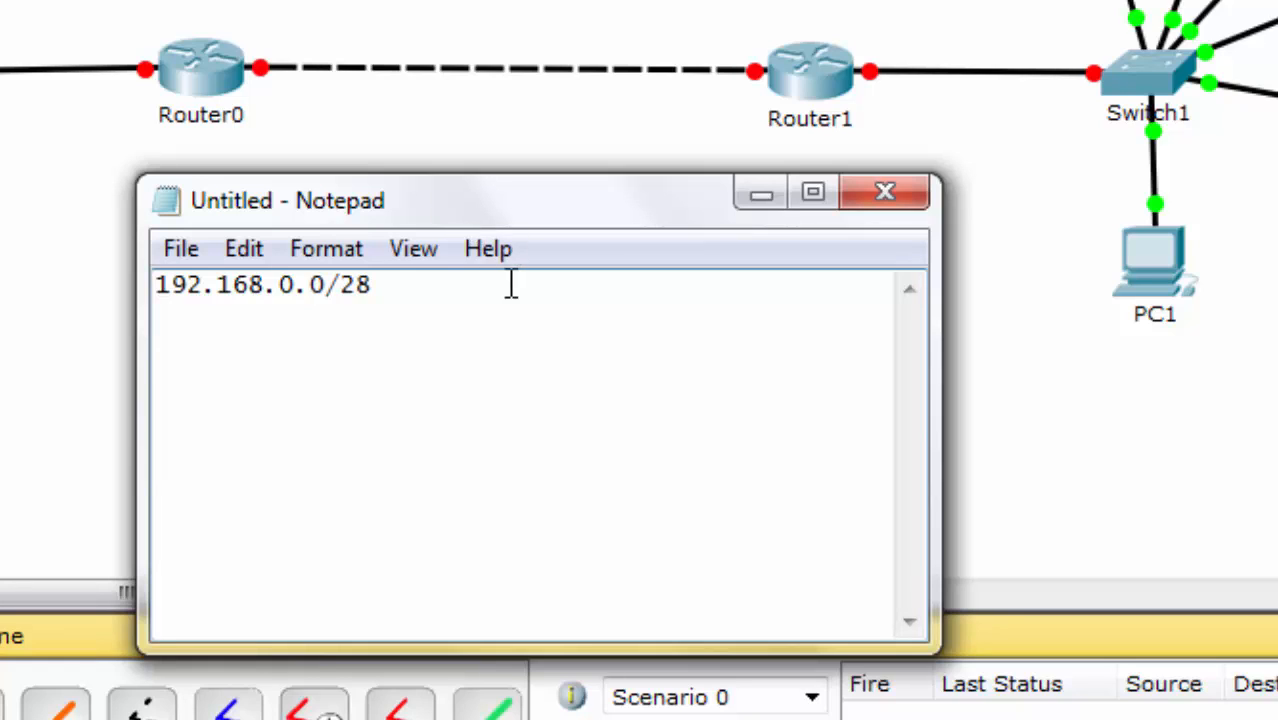
Step: Write the /28 mask in binary, 11111111.11111111.11111111.11110000, under the network address, and highlight its network bits and the prefix length
left_click_drag(372, 286, 343, 287)
left_click(416, 300)
key("BackSpace")
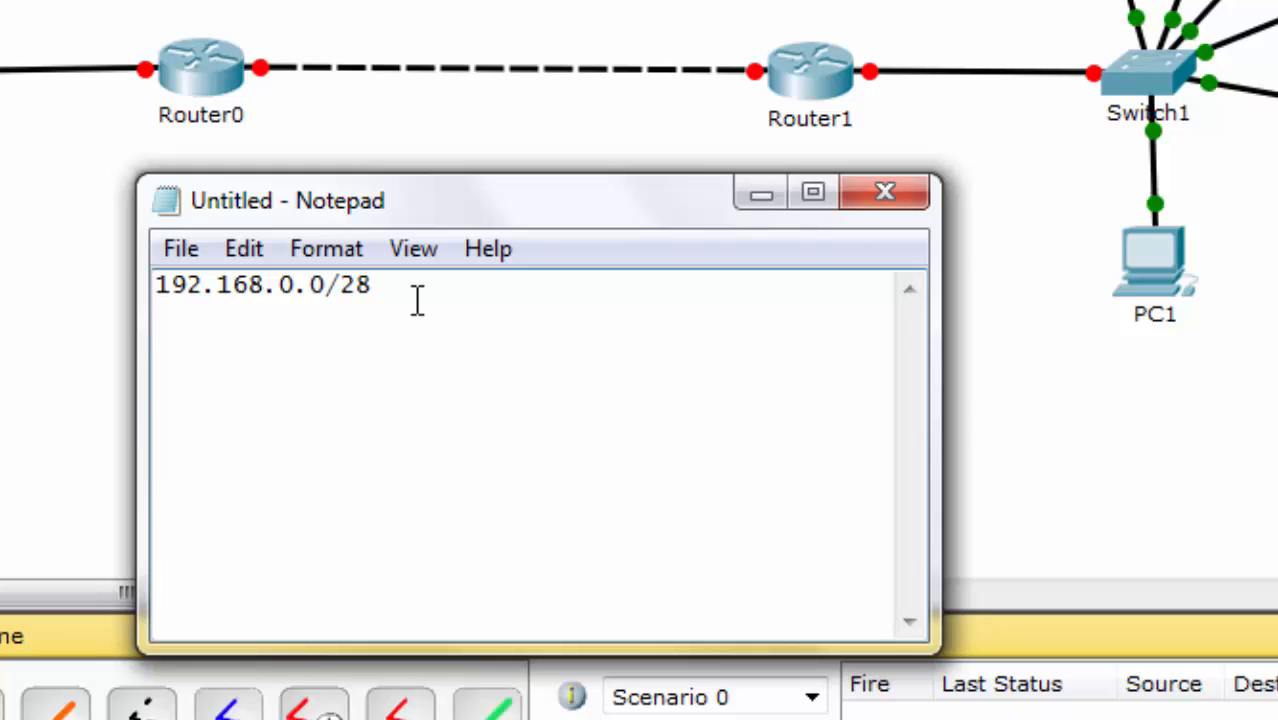
type("1111111")
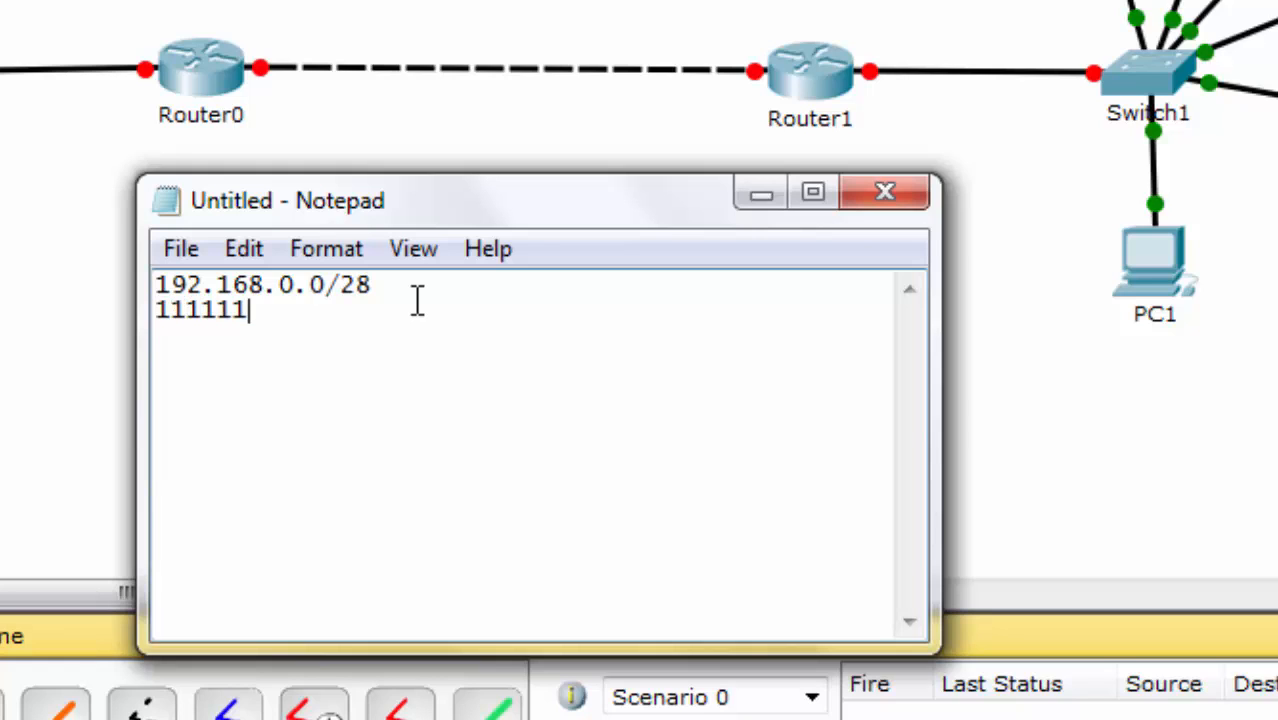
type("1")
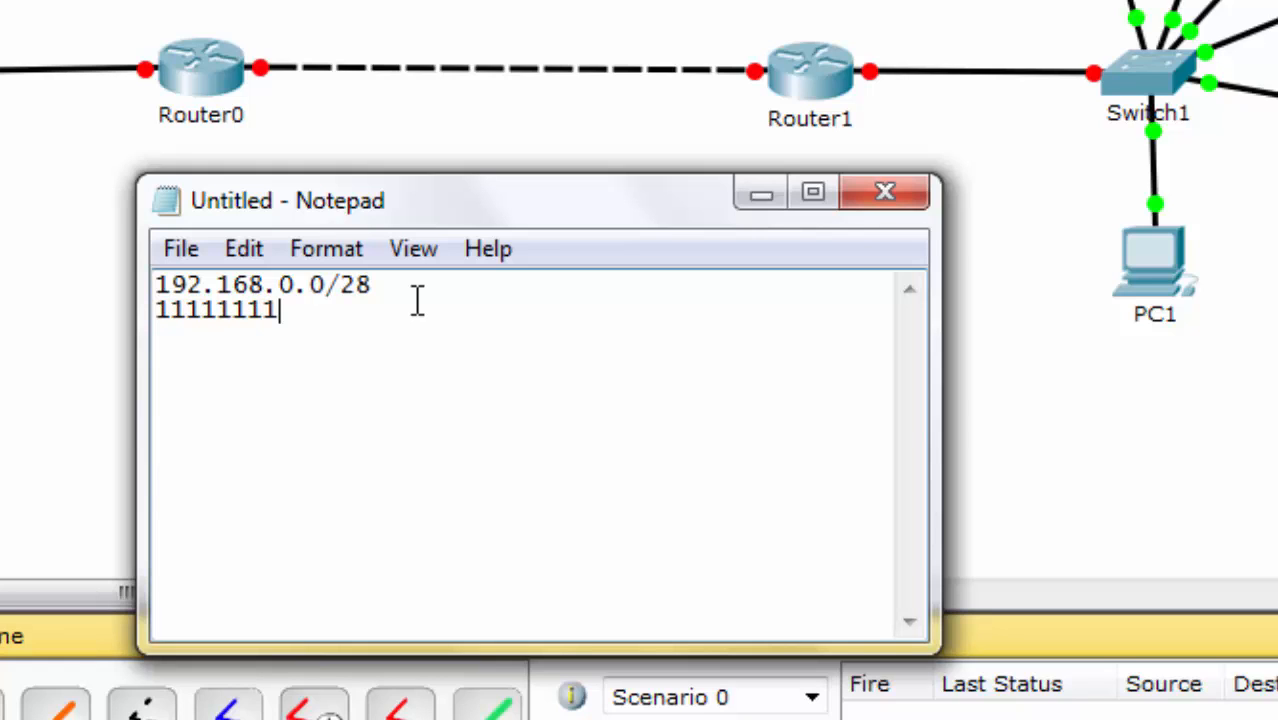
type(".11111")
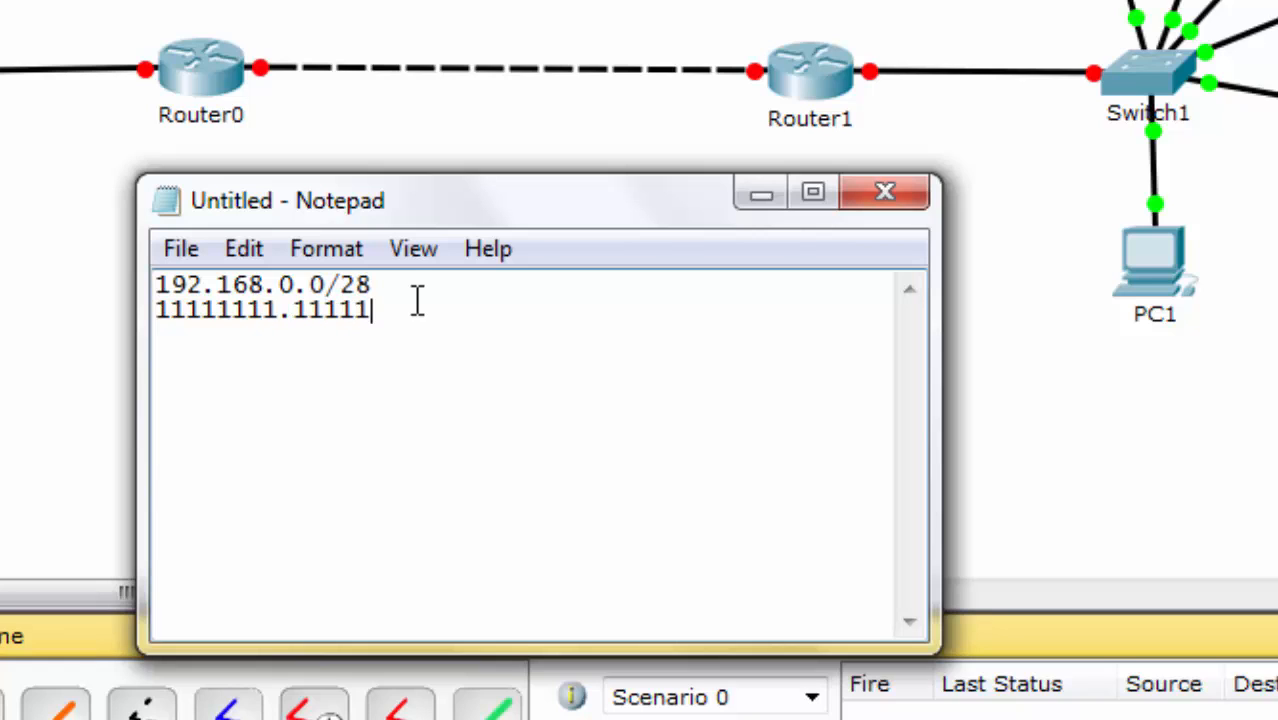
type("111.11111111")
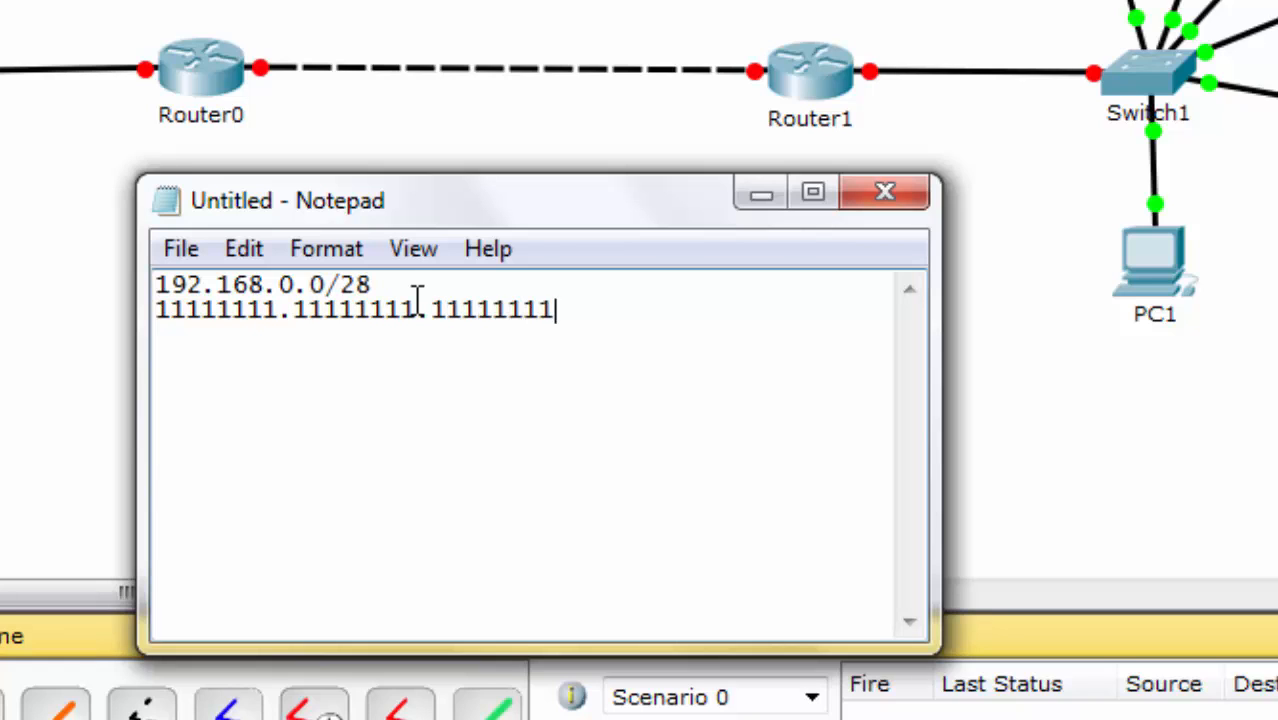
type(".11110000")
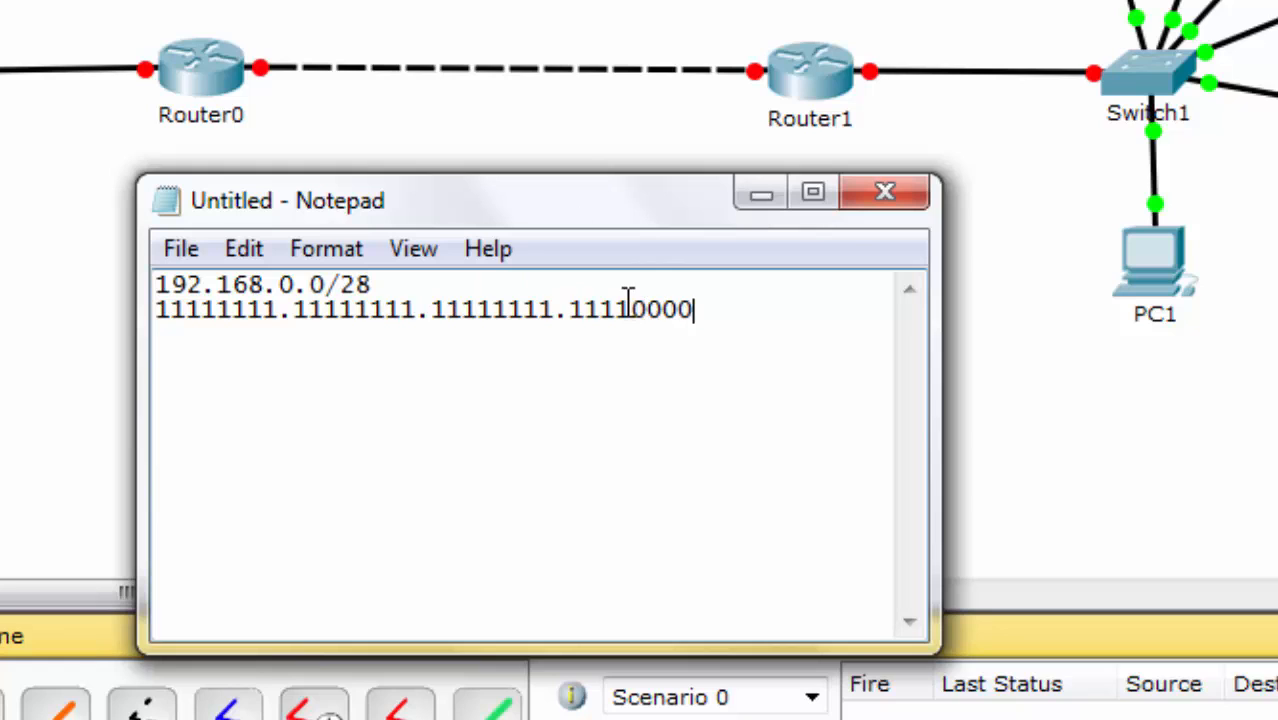
left_click_drag(632, 310, 145, 312)
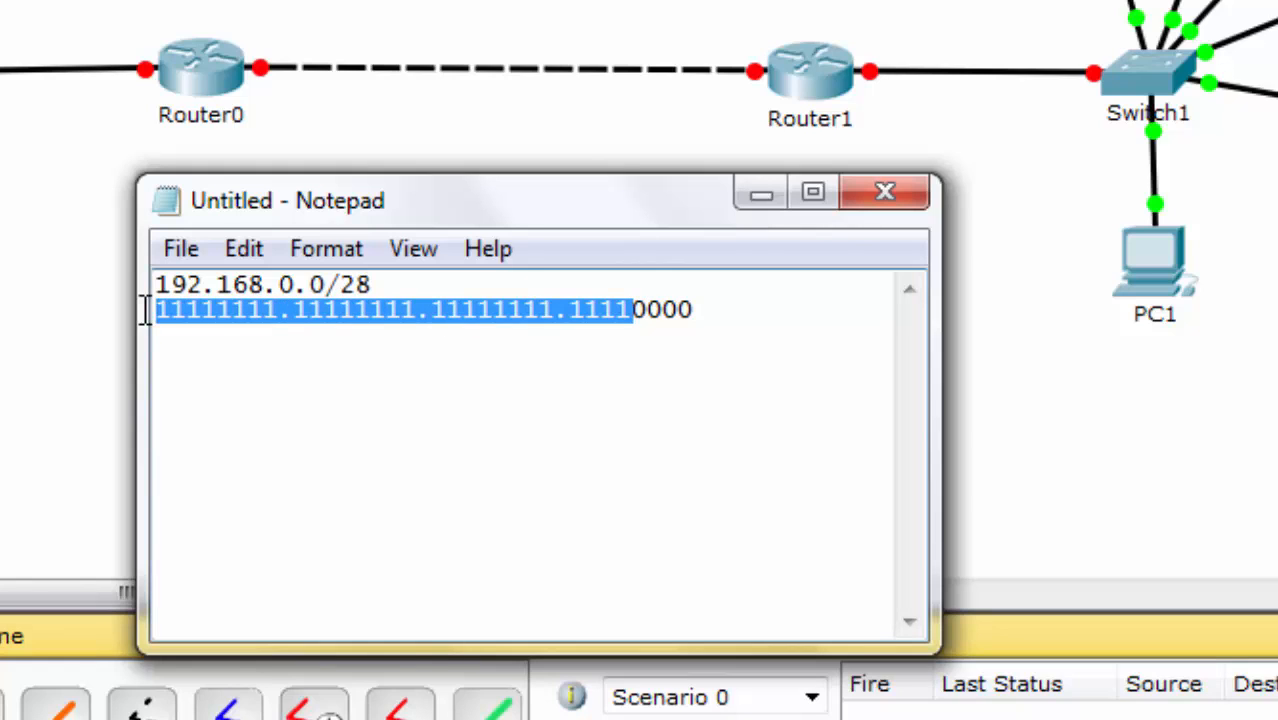
double_click(362, 285)
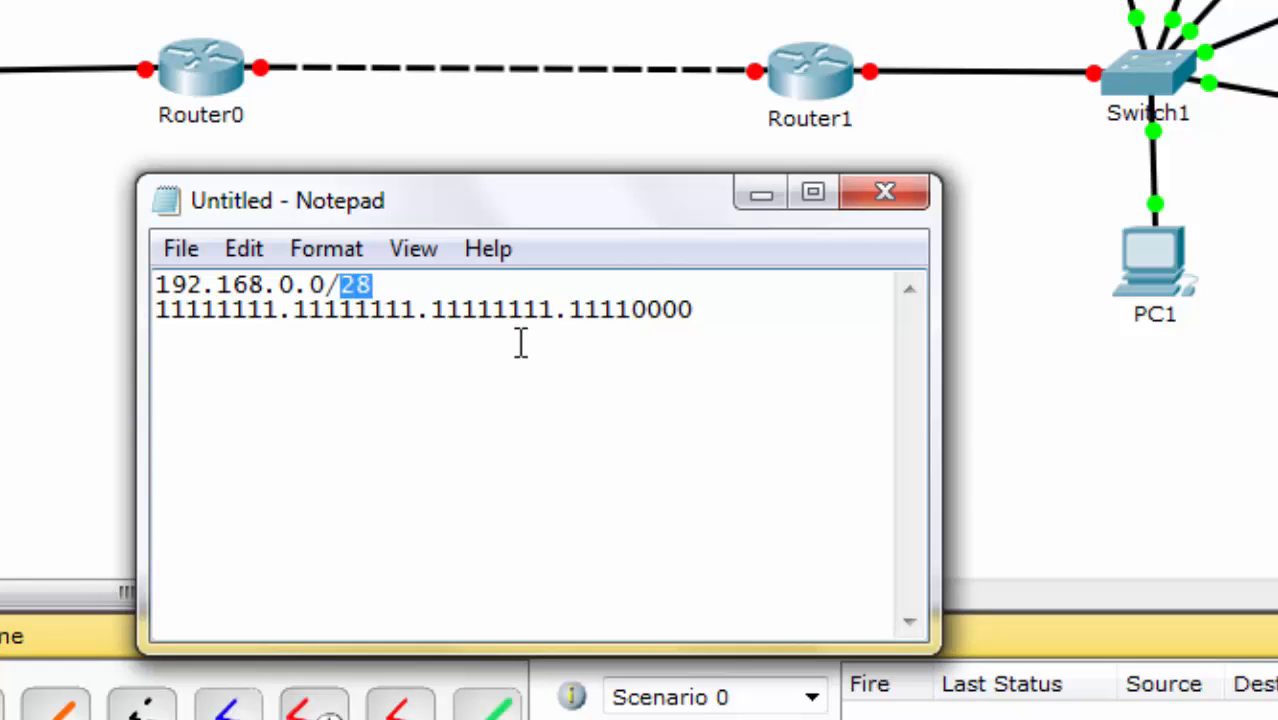
Step: Append the address-count calculation "==> 2^4=16" after the binary mask, keeping it on the same line
left_click_drag(713, 312, 639, 320)
left_click(707, 314)
type("==> ")
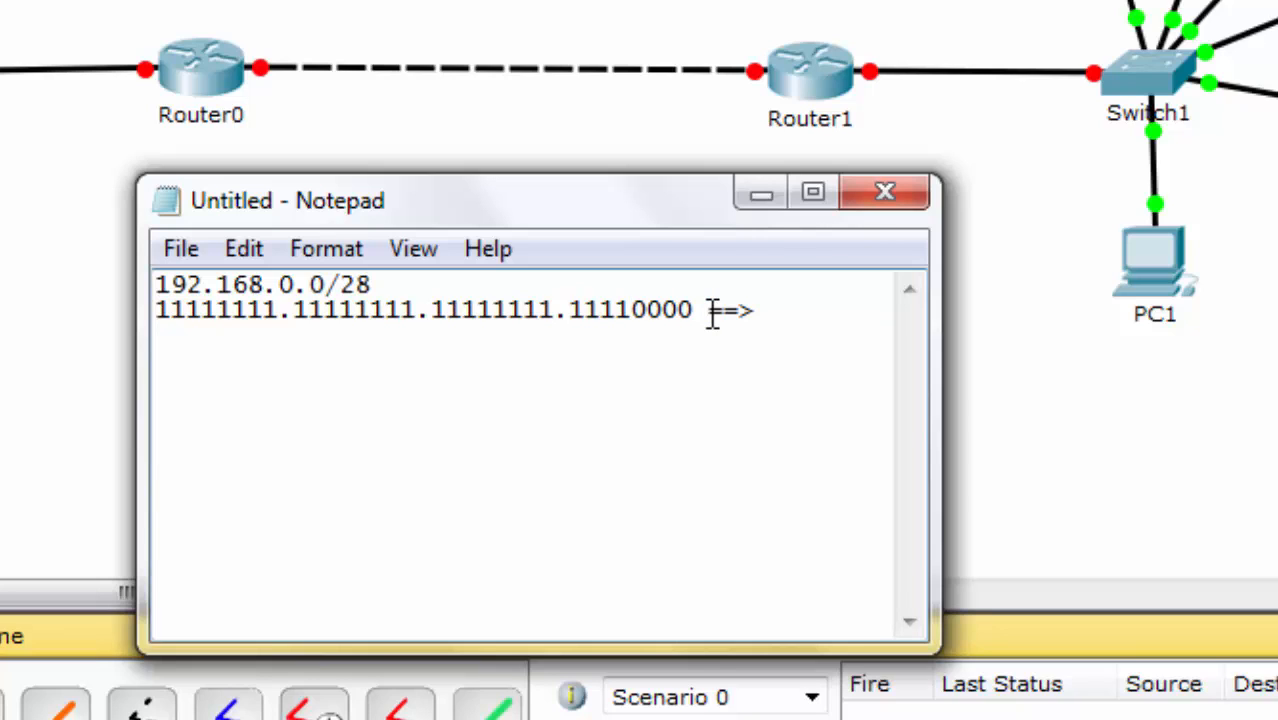
type("2")
left_click_drag(683, 312, 634, 311)
left_click(815, 307)
type("^4 = 16")
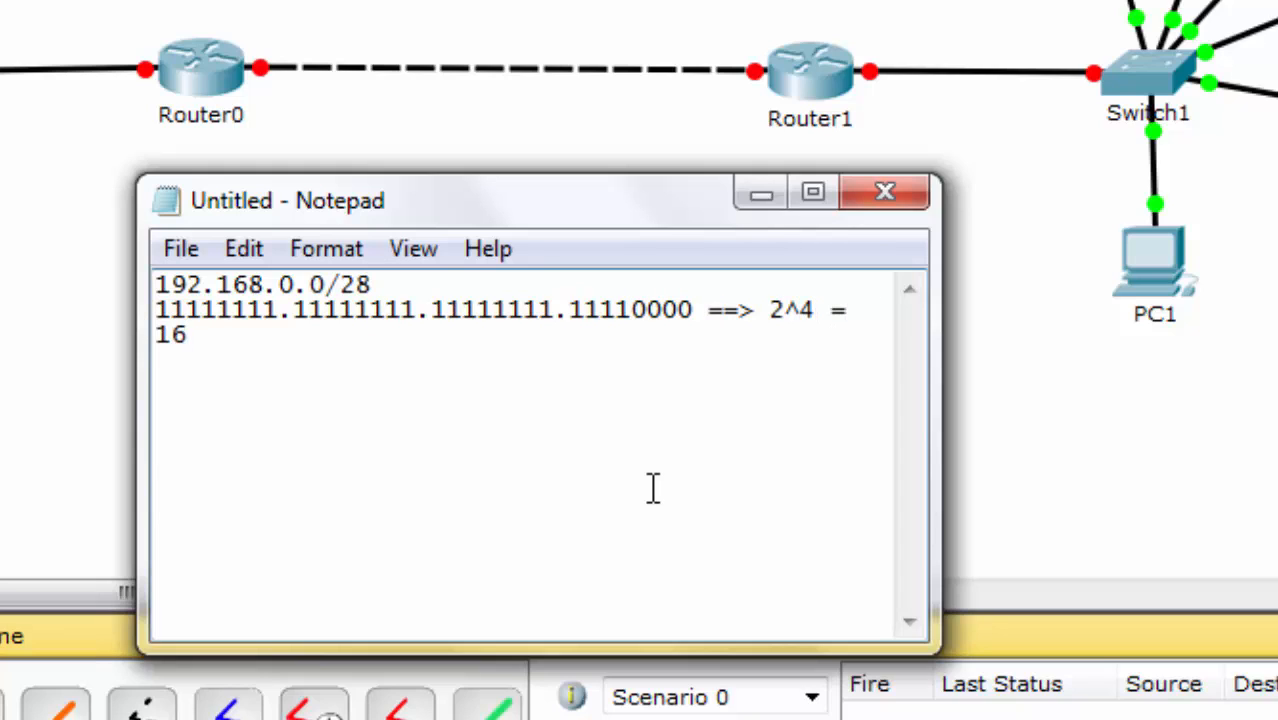
key("BackSpace")
key("BackSpace")
key("BackSpace")
key("BackSpace")
type("= 16")
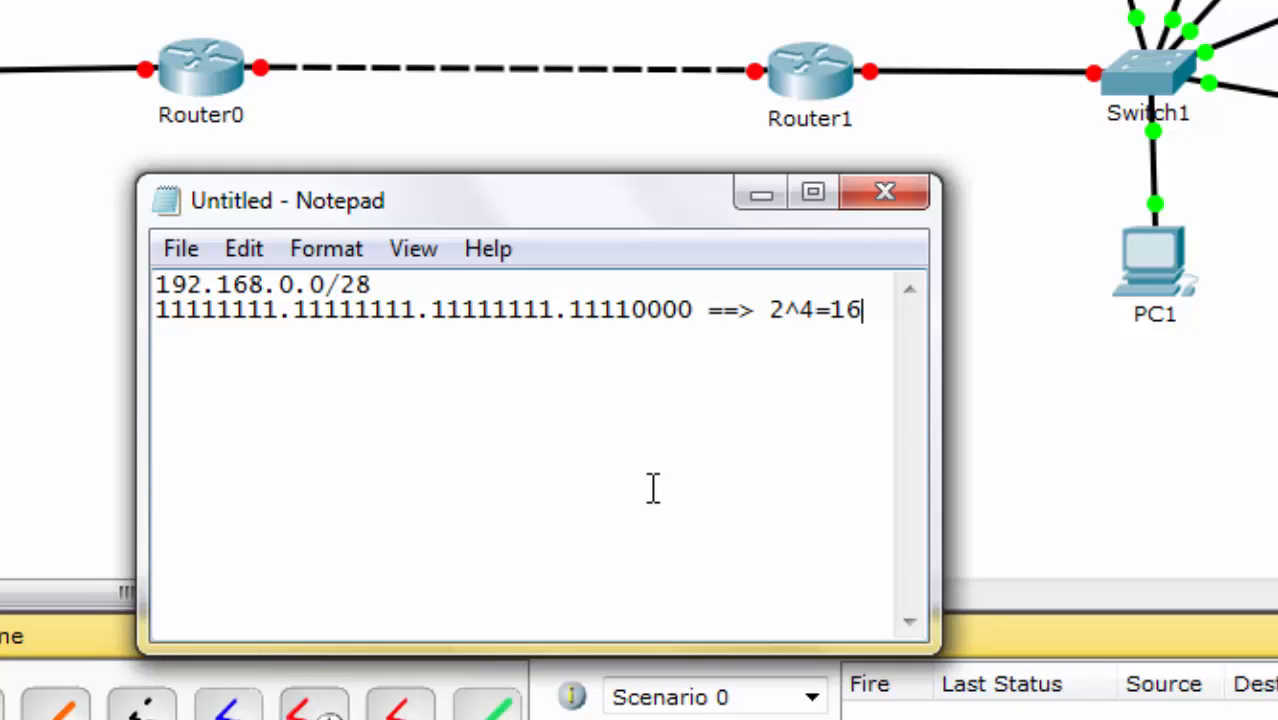
Step: Write the decimal subnet mask 255.255.255.240 on the line below the binary mask
key("Return")
type("255.255")
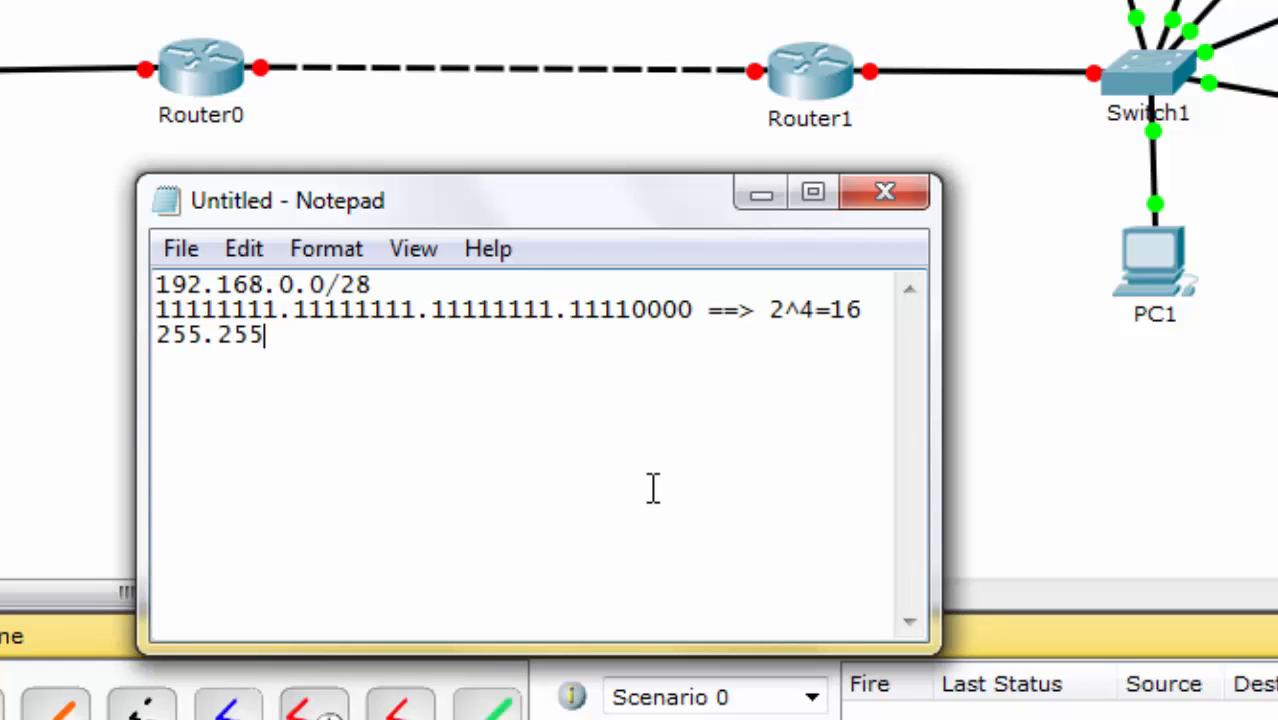
type(".255.")
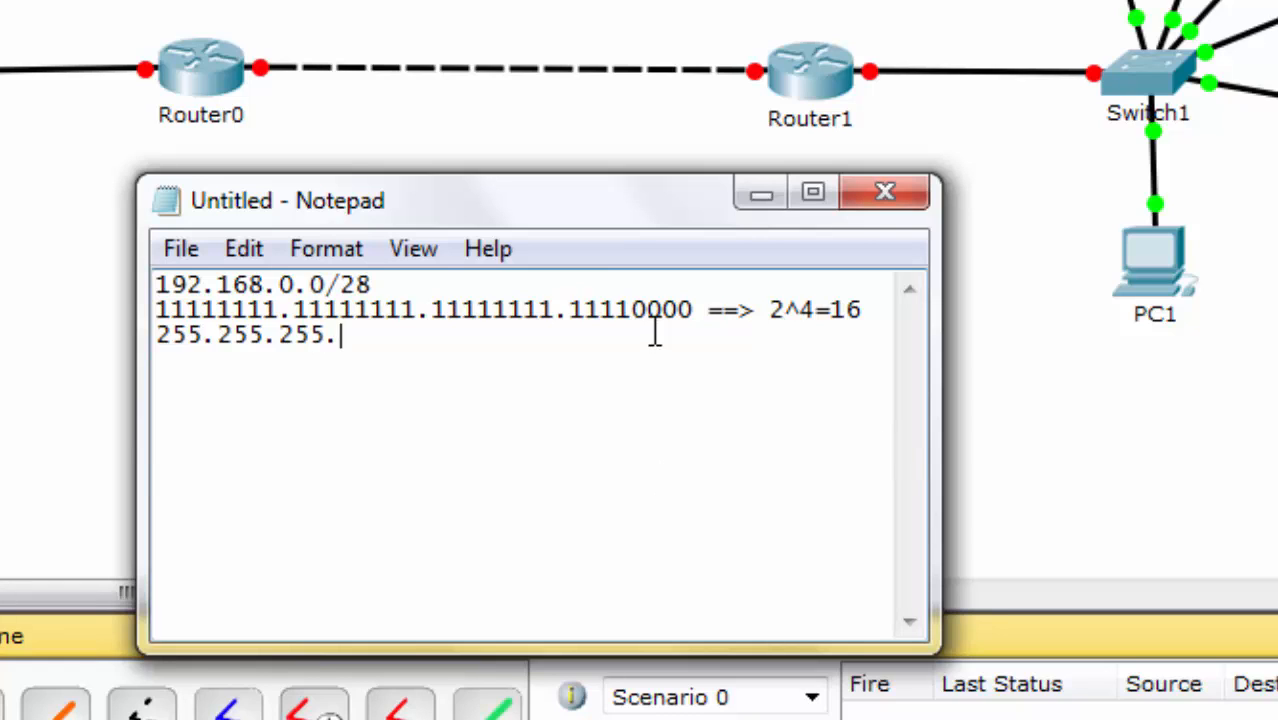
left_click_drag(571, 312, 690, 308)
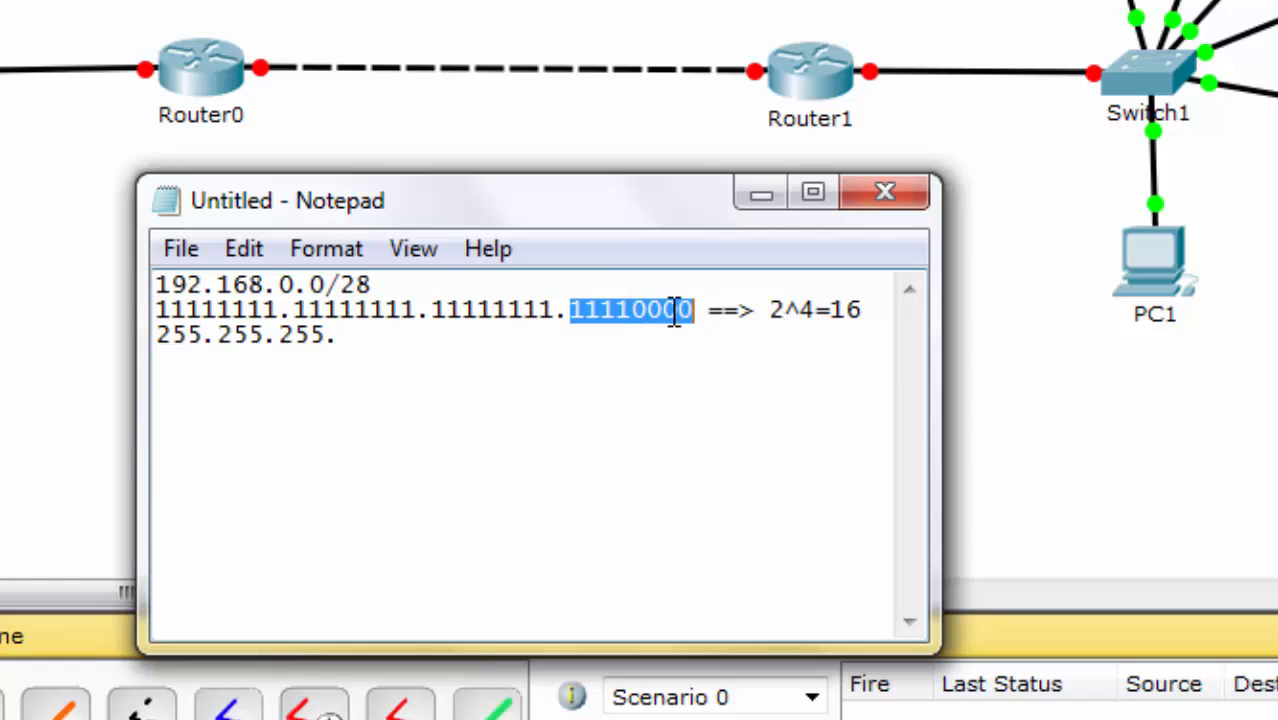
left_click(386, 340)
type("240")
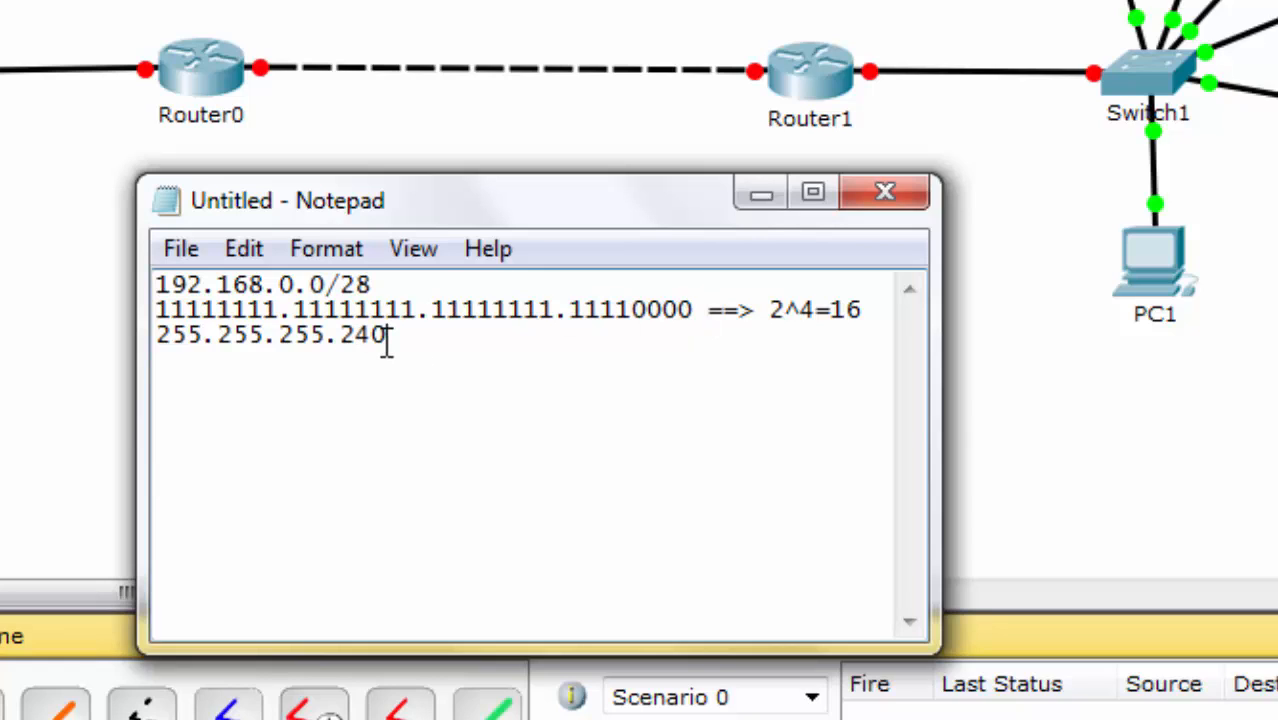
Step: Leave a blank line under the subnet mask and write the first subnet range, 192.168.0.0 - 192.168.0.15
key("Return")
type("192.168")
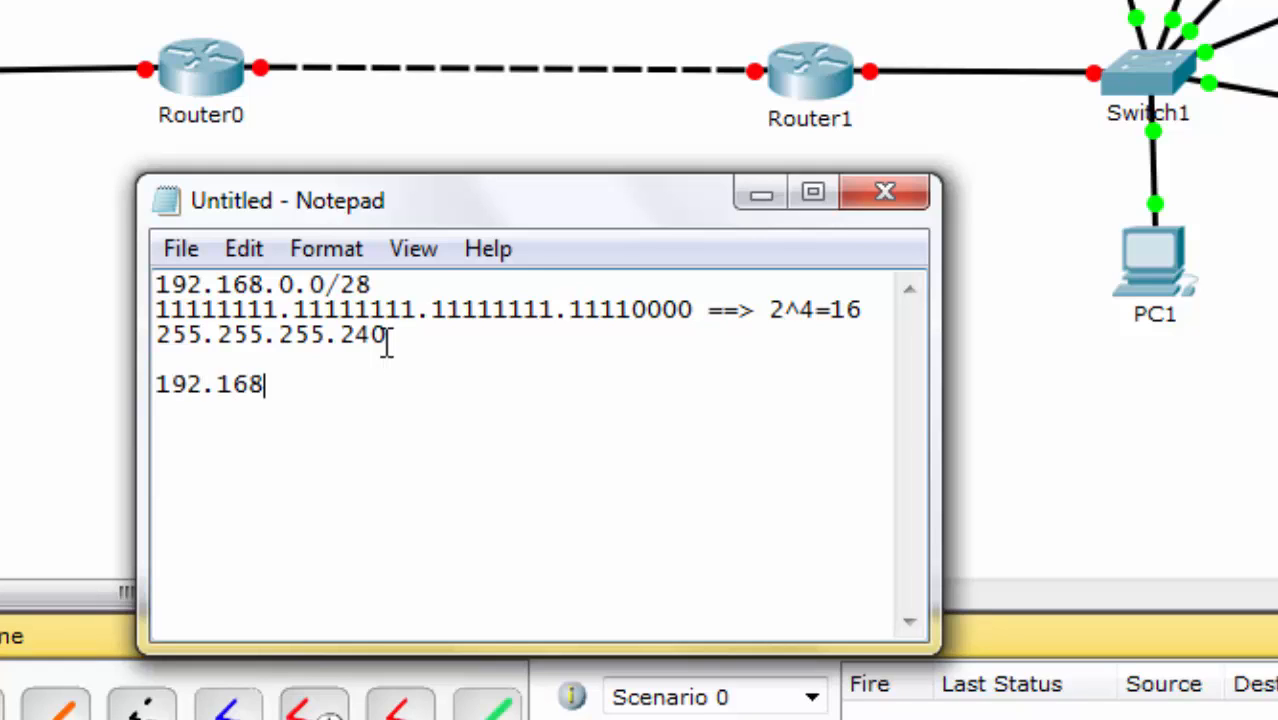
type(".0.0 - 192.168.")
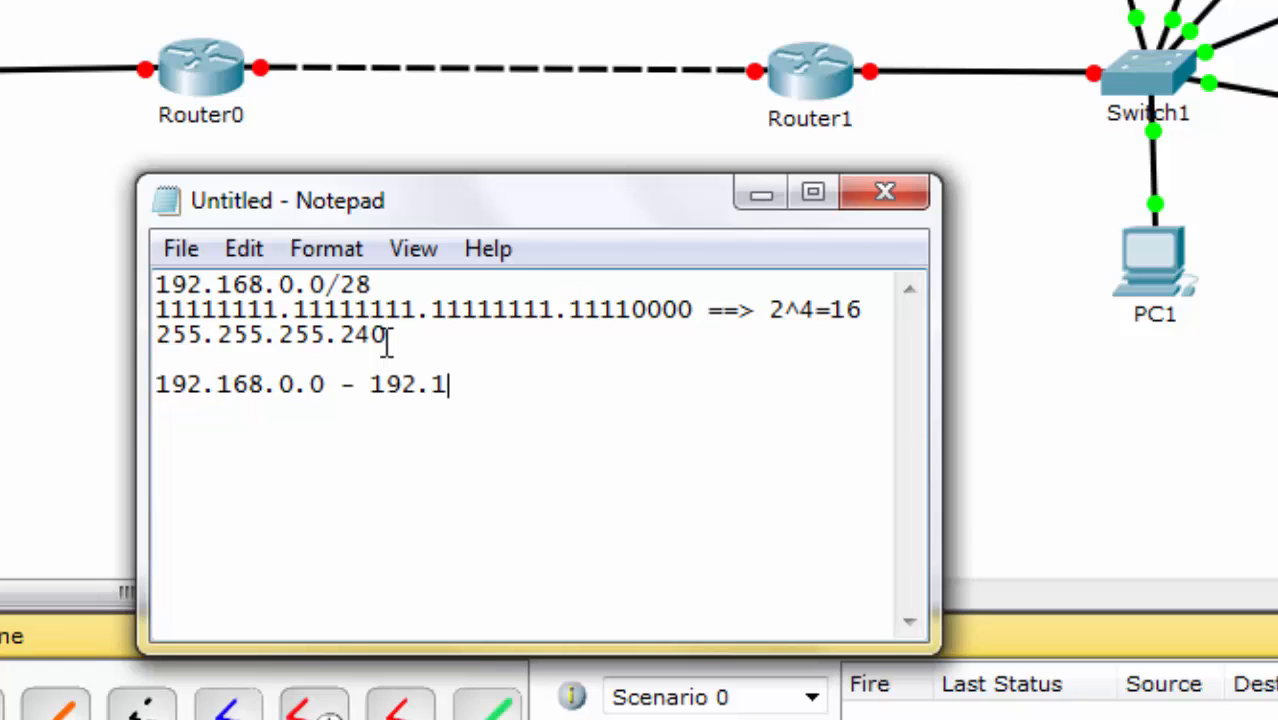
type("0.")
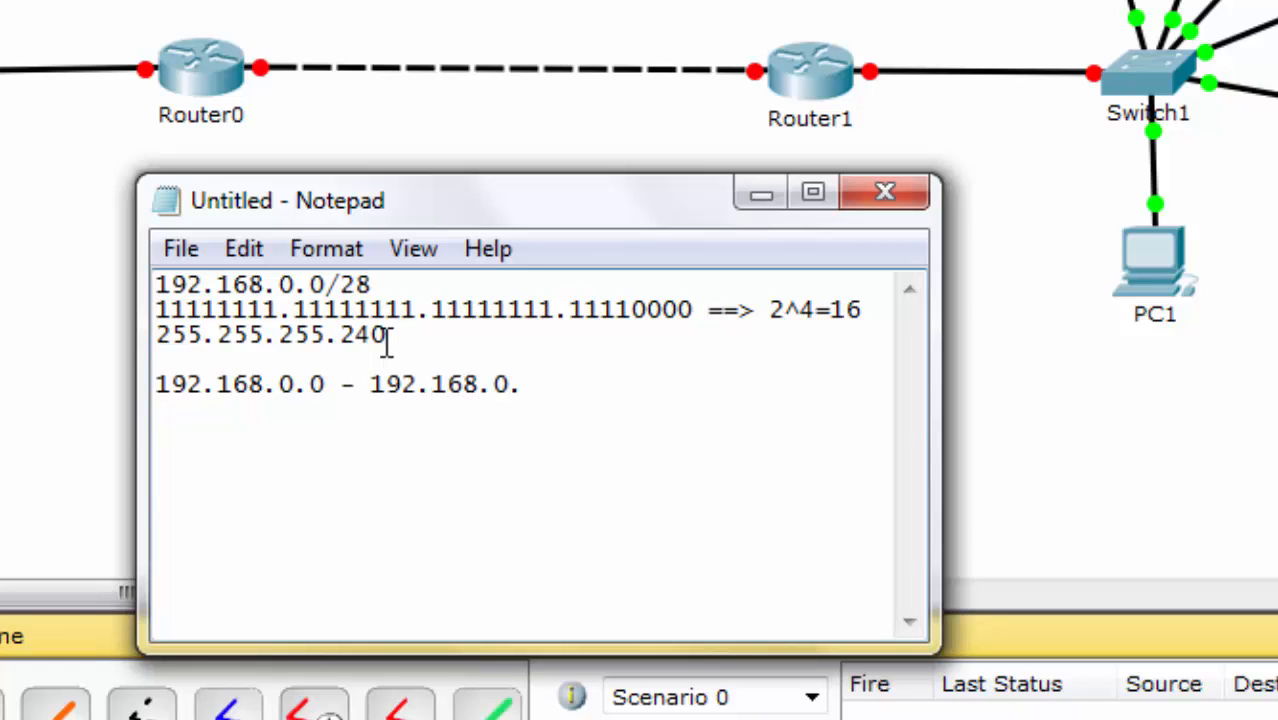
type("15")
left_click_drag(560, 388, 153, 385)
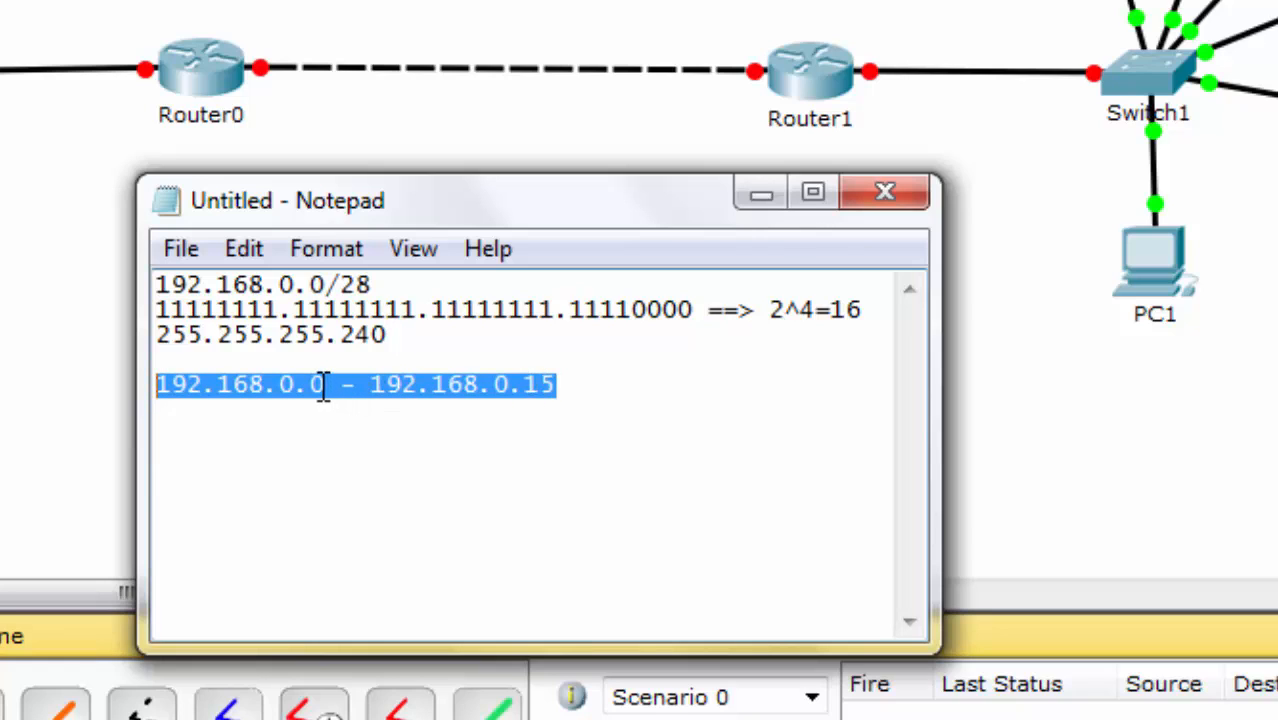
left_click(579, 384)
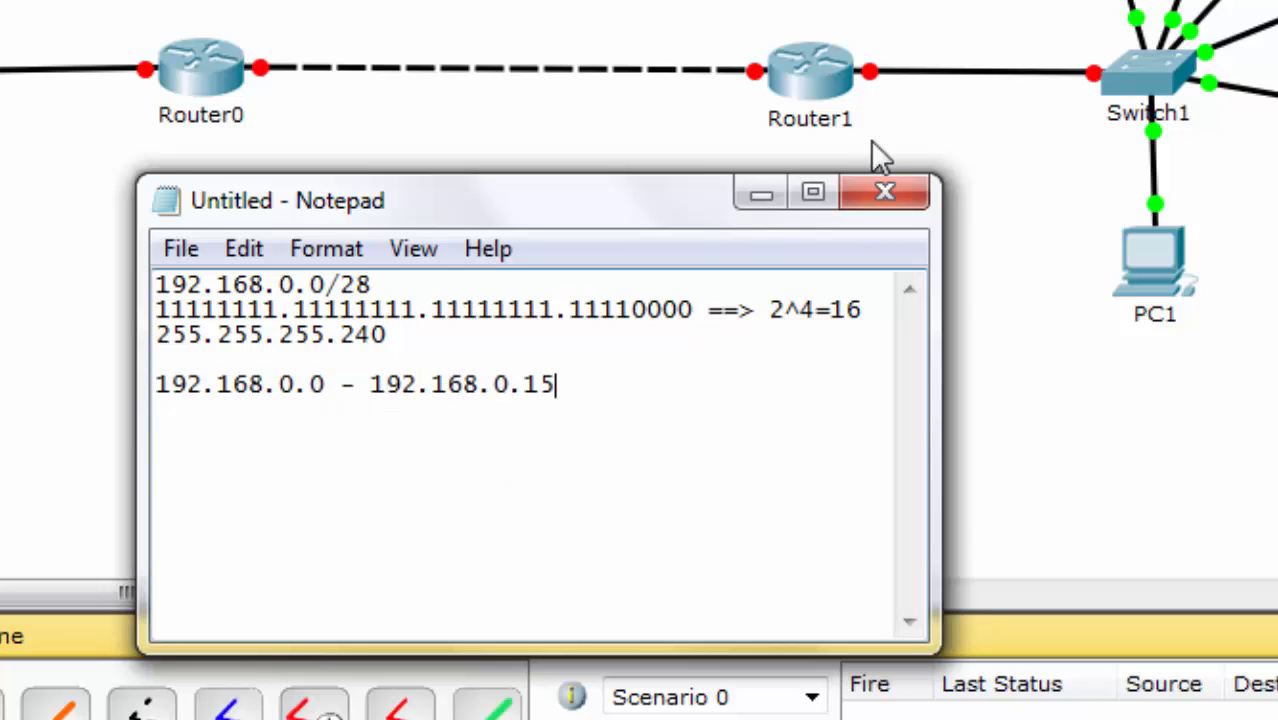
Step: Write the second subnet range, 192.168.0.16 - 192.168.0.31, on the line below the first, and highlight each range in turn
left_click_drag(862, 309, 822, 310)
left_click(720, 384)
key("Return")
type("192.168.0")
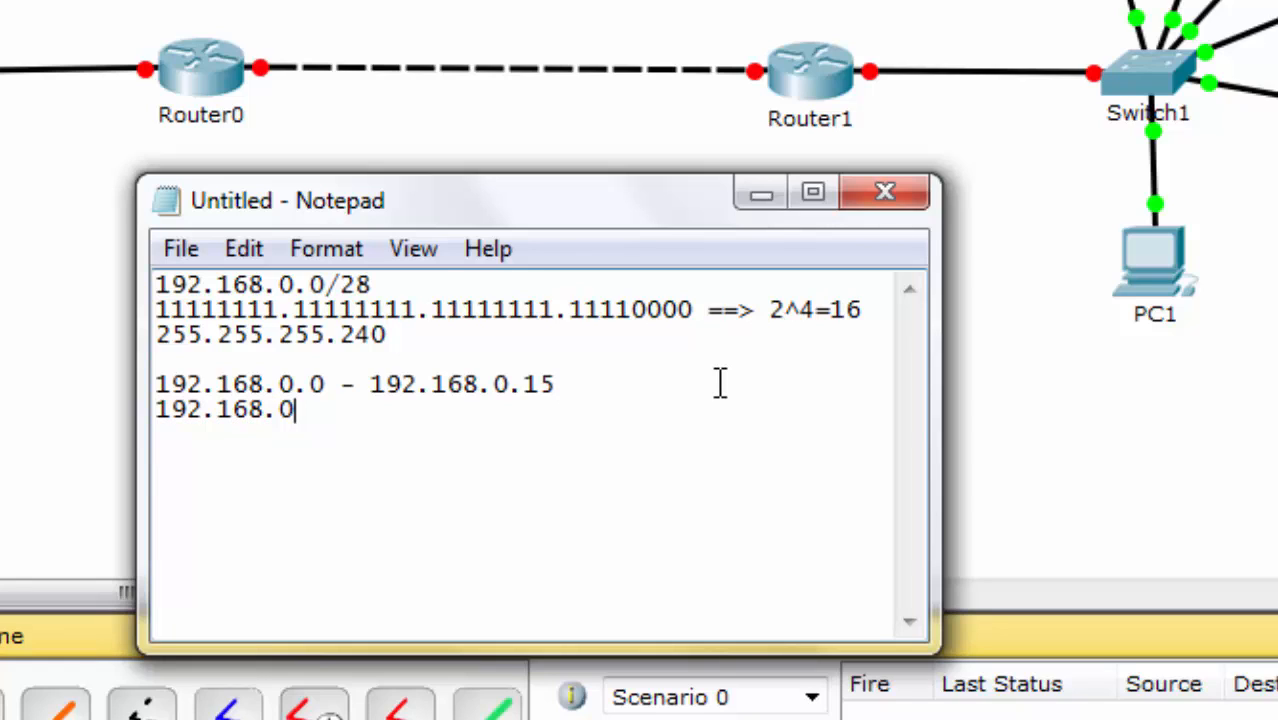
type(".16 - 192.168")
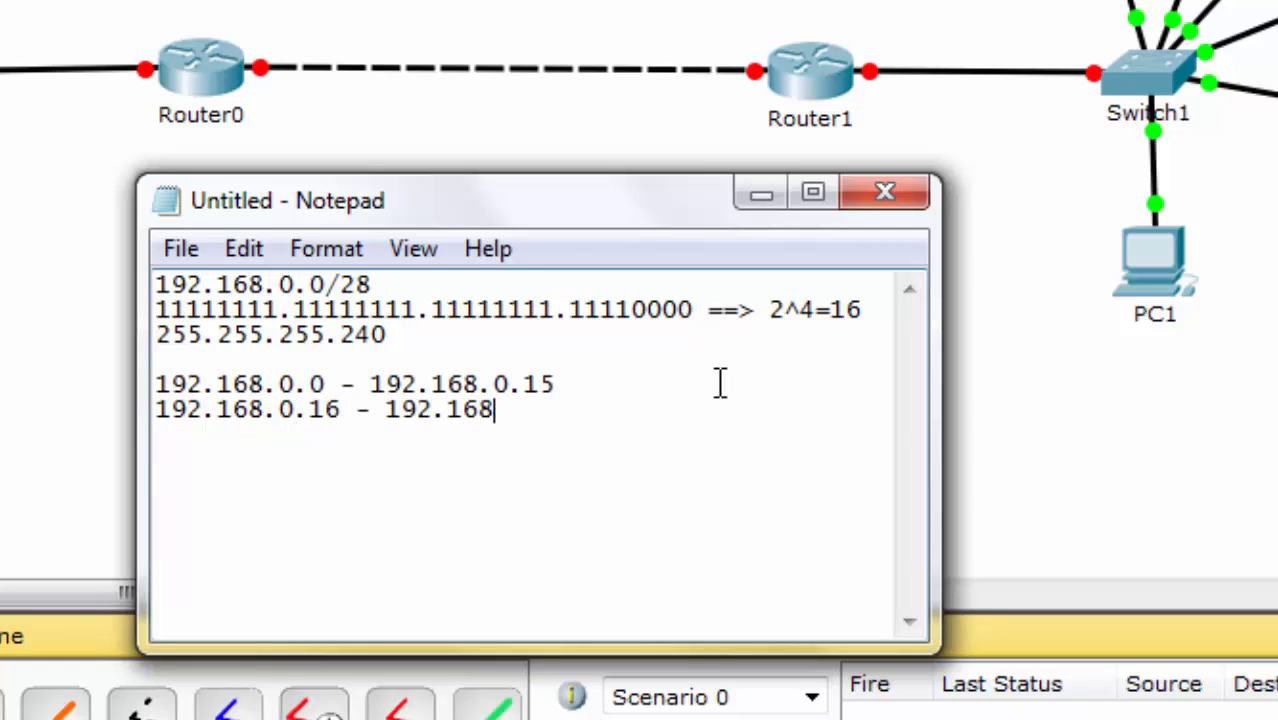
type(".0.31")
left_click_drag(557, 384, 163, 381)
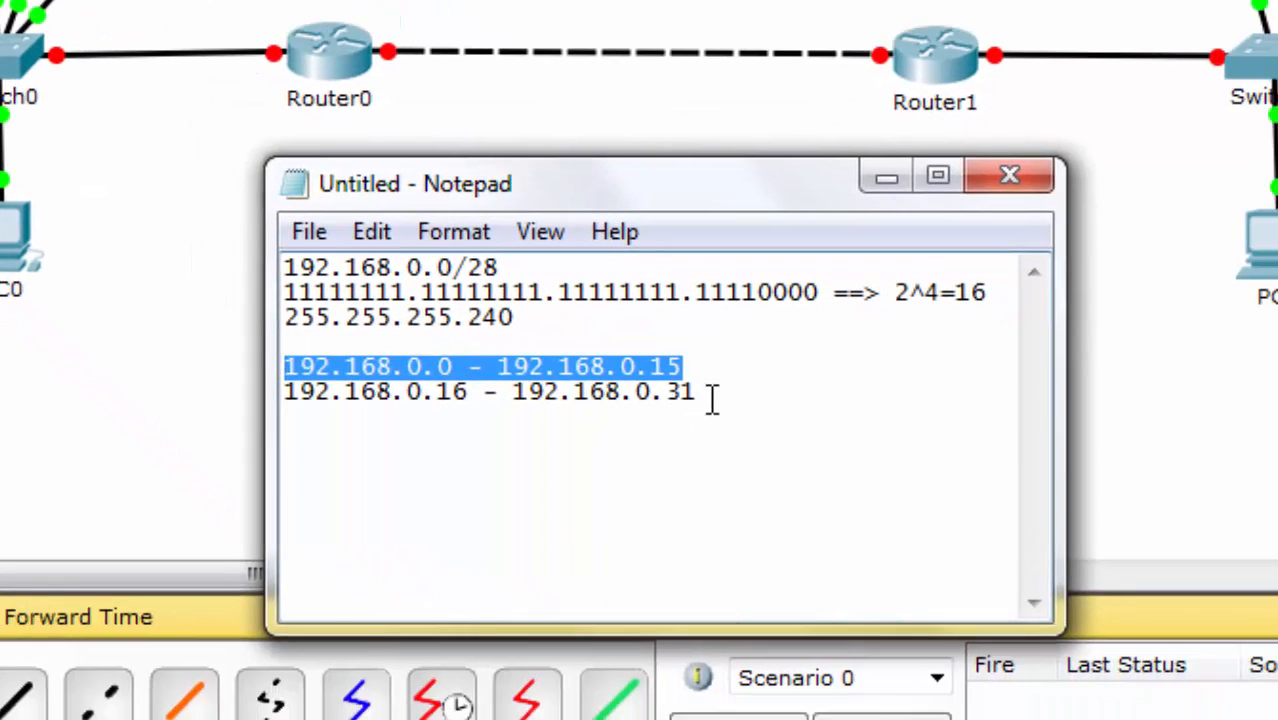
left_click_drag(711, 399, 263, 398)
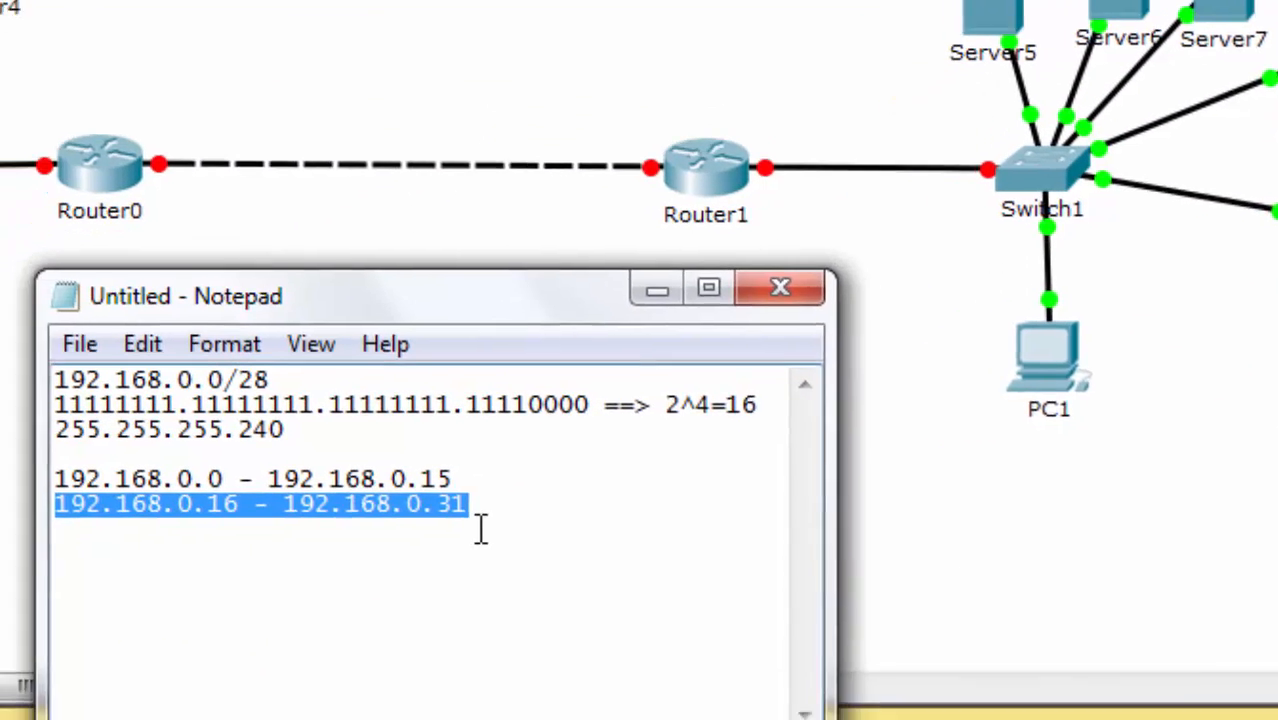
Step: Write the third subnet range, 192.168.0.32 - 192.168.0.47, below the second range, and briefly highlight it
left_click(480, 530)
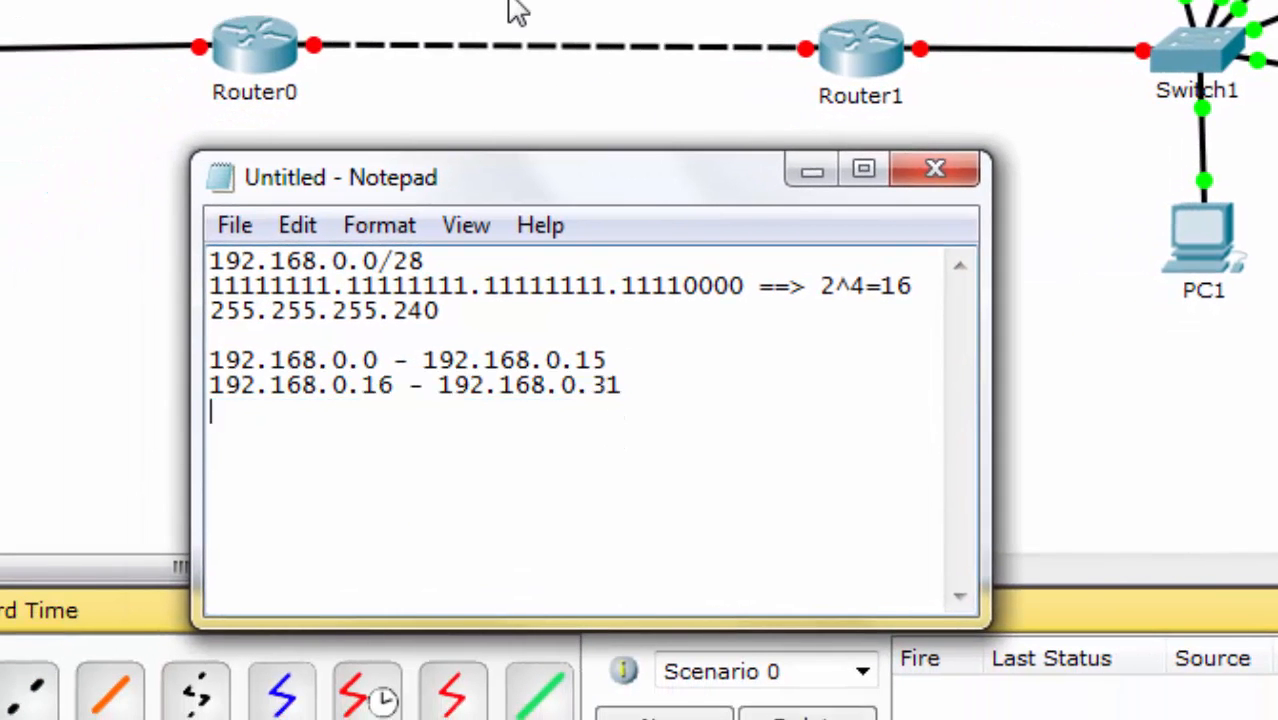
type("192.168.")
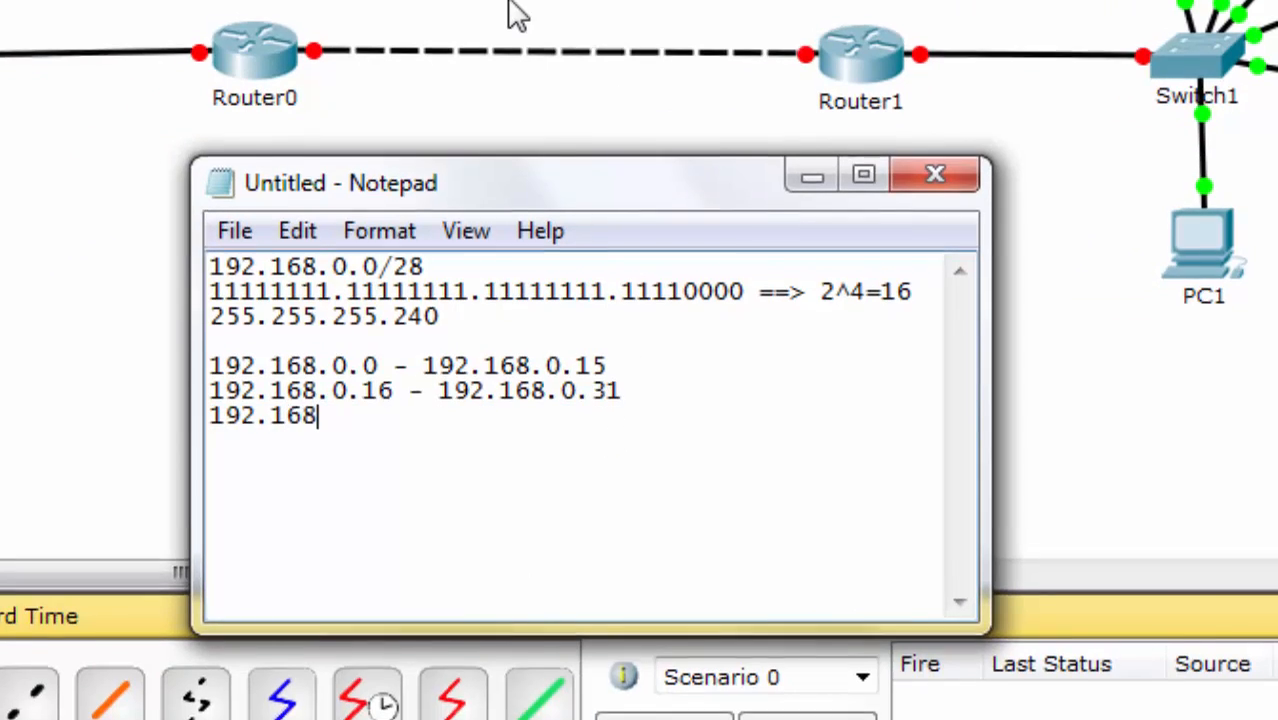
type("0.")
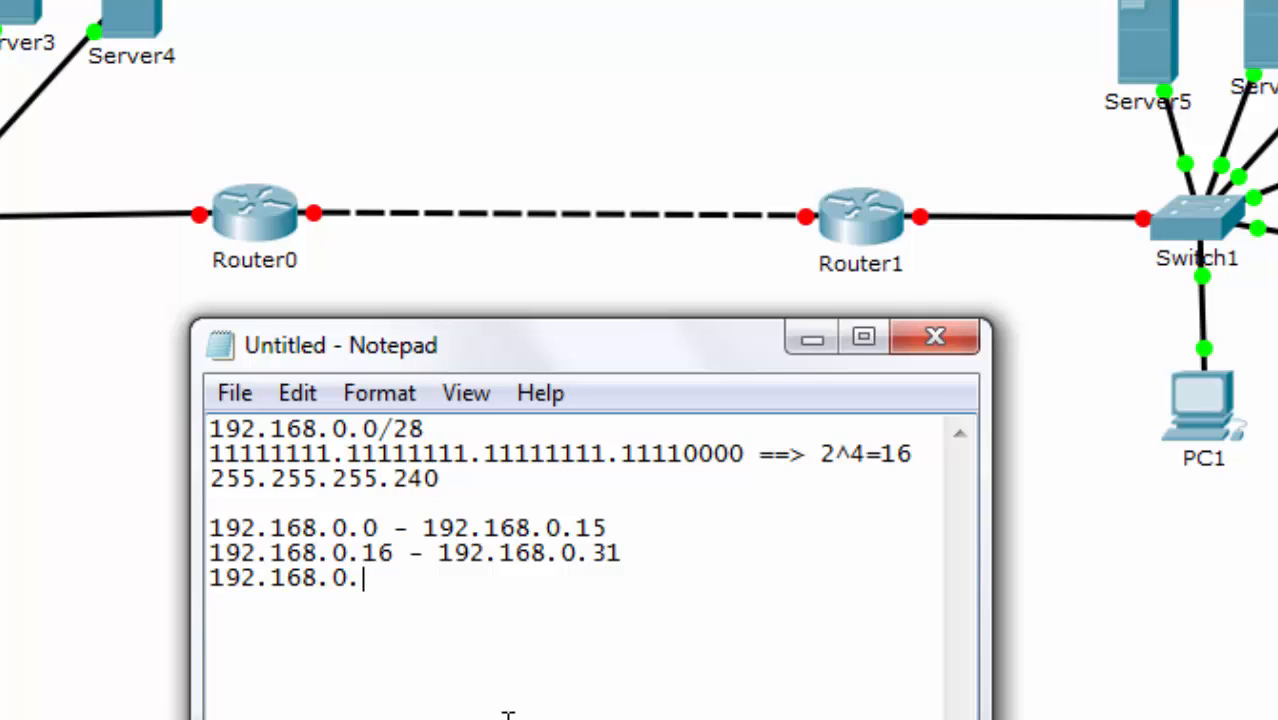
type("32 - 192.168.0.")
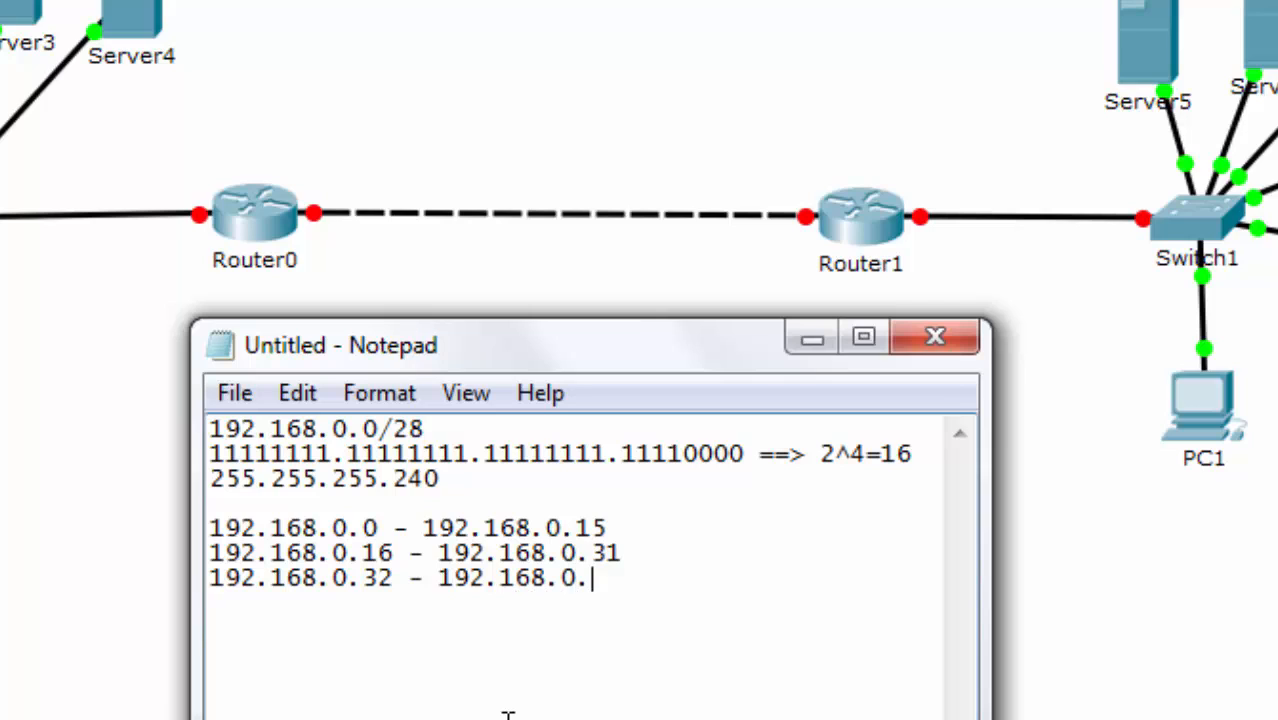
type("47")
left_click_drag(621, 582, 208, 590)
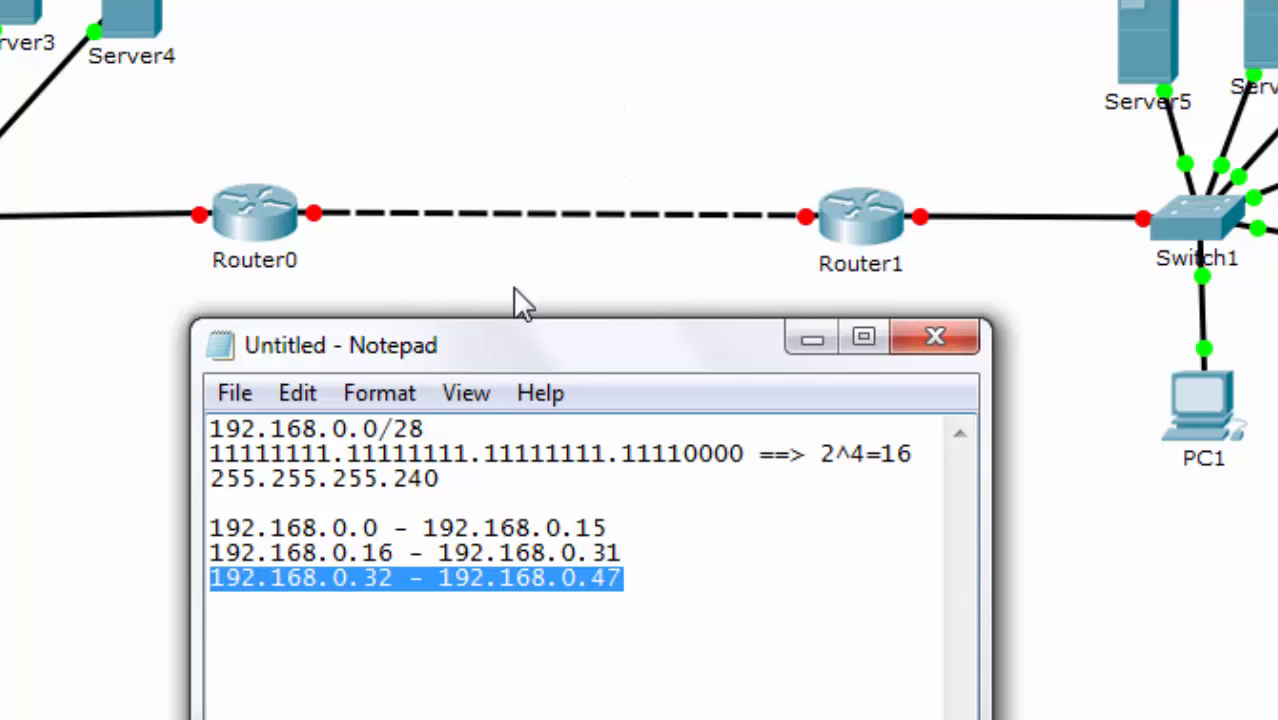
left_click(637, 512)
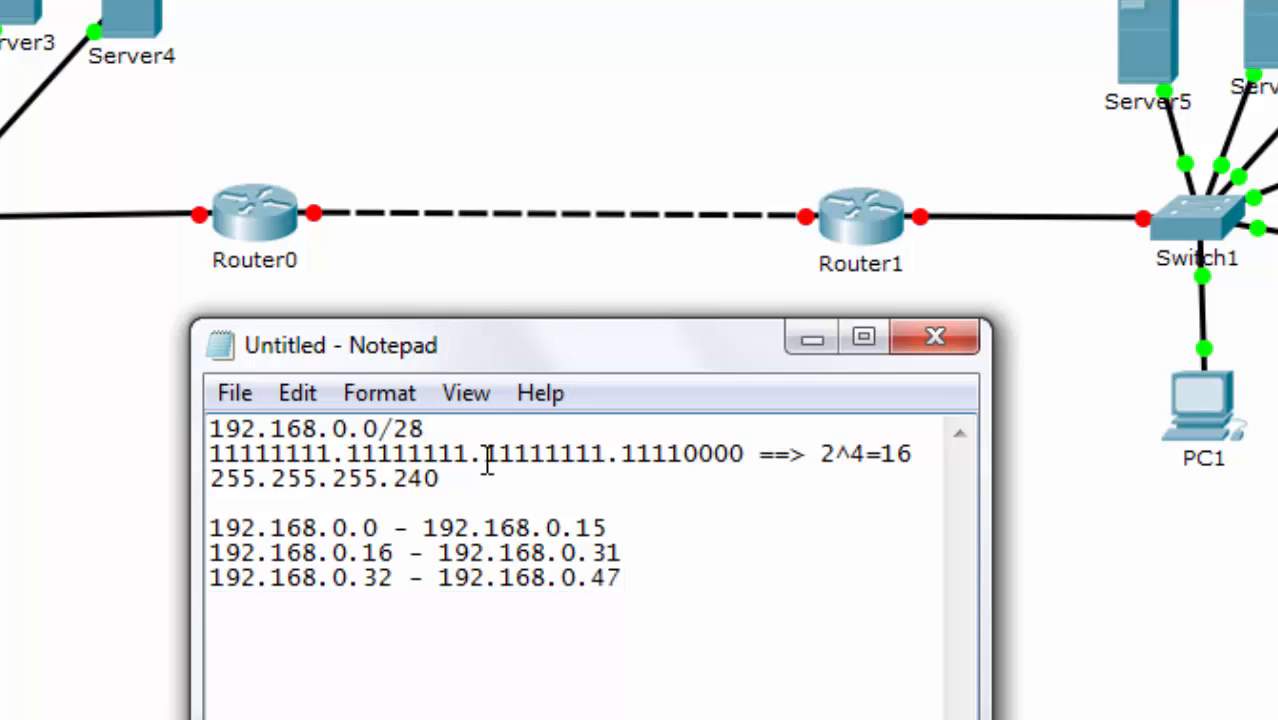
Step: Highlight the first subnet range, 192.168.0.0 - 192.168.0.15, in the notes and return to the Packet Tracer workspace
left_click(623, 527)
left_click_drag(623, 527, 208, 528)
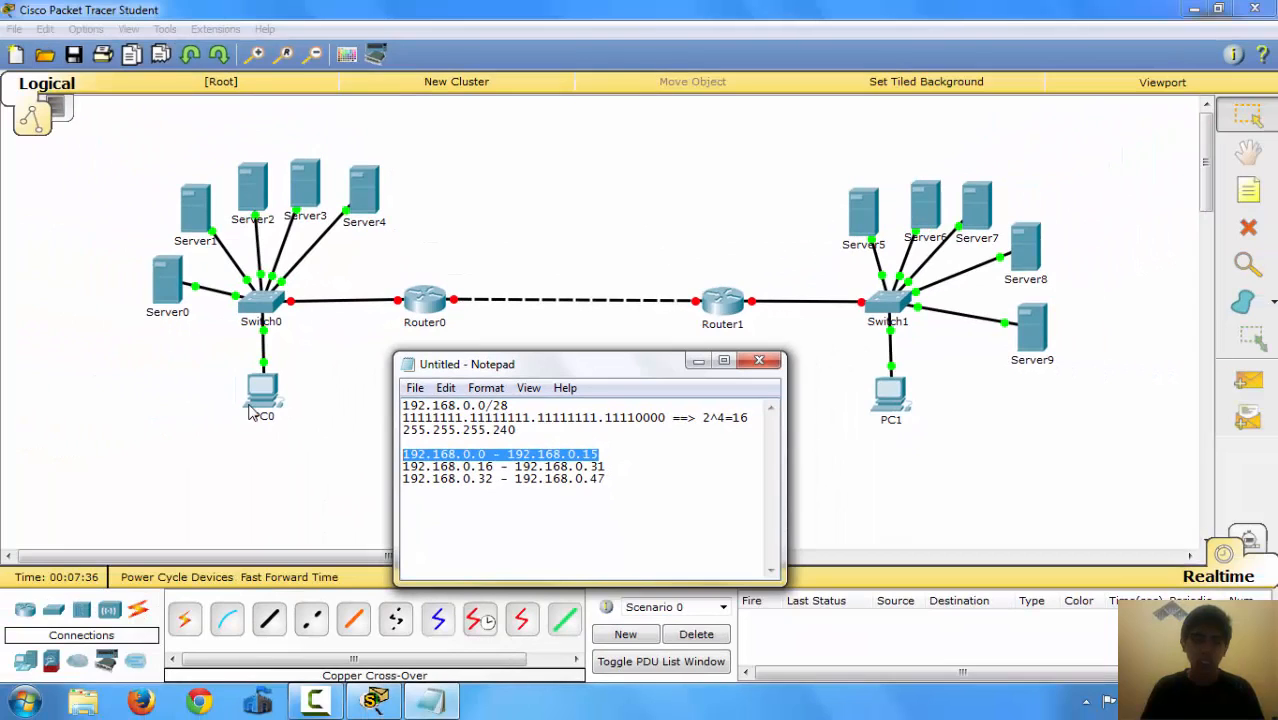
left_click(118, 420)
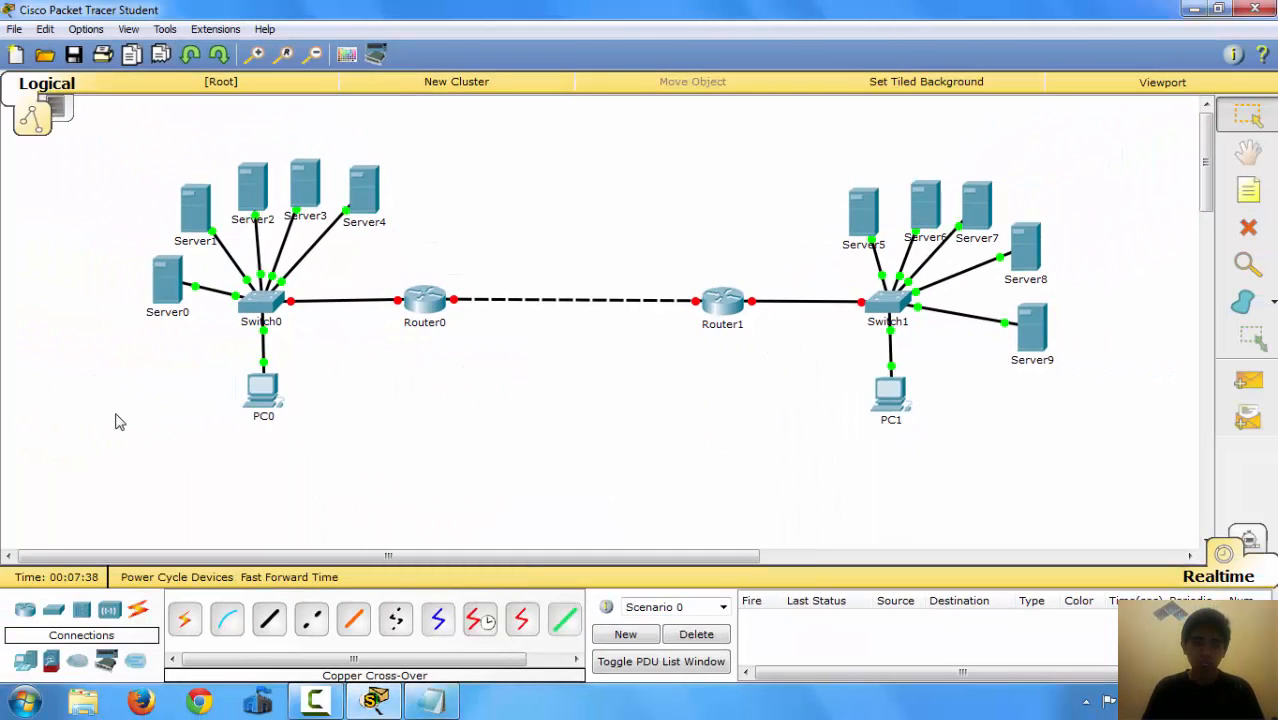
Step: Open Server0's configuration and set its display name to DNS GOOGLE
left_click(173, 294)
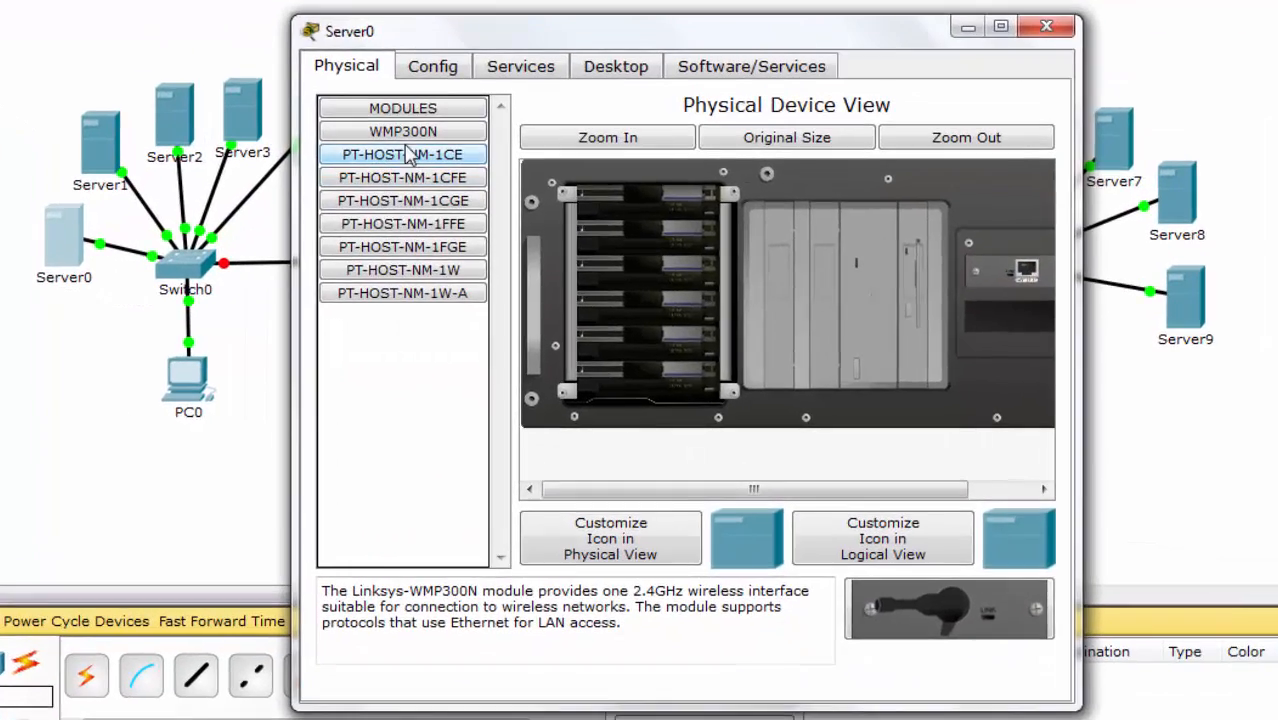
left_click(461, 155)
left_click_drag(797, 163, 603, 178)
type("DNS")
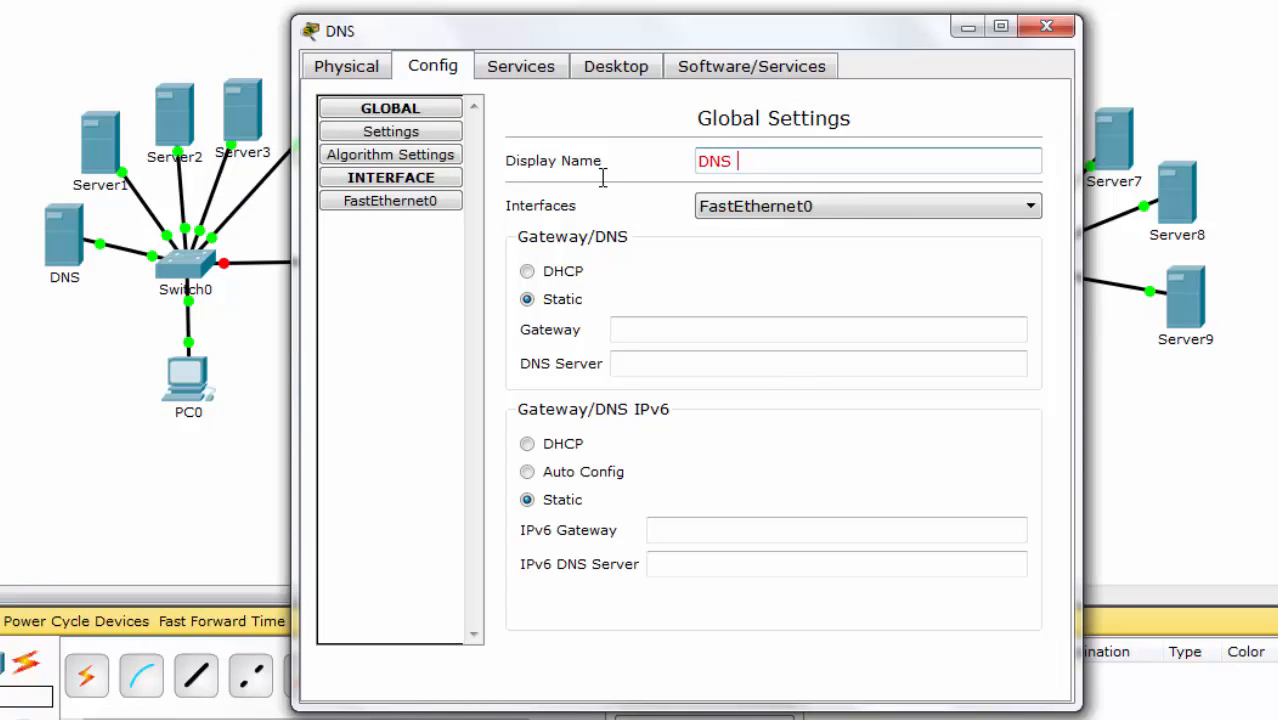
type(" GOOGLE>")
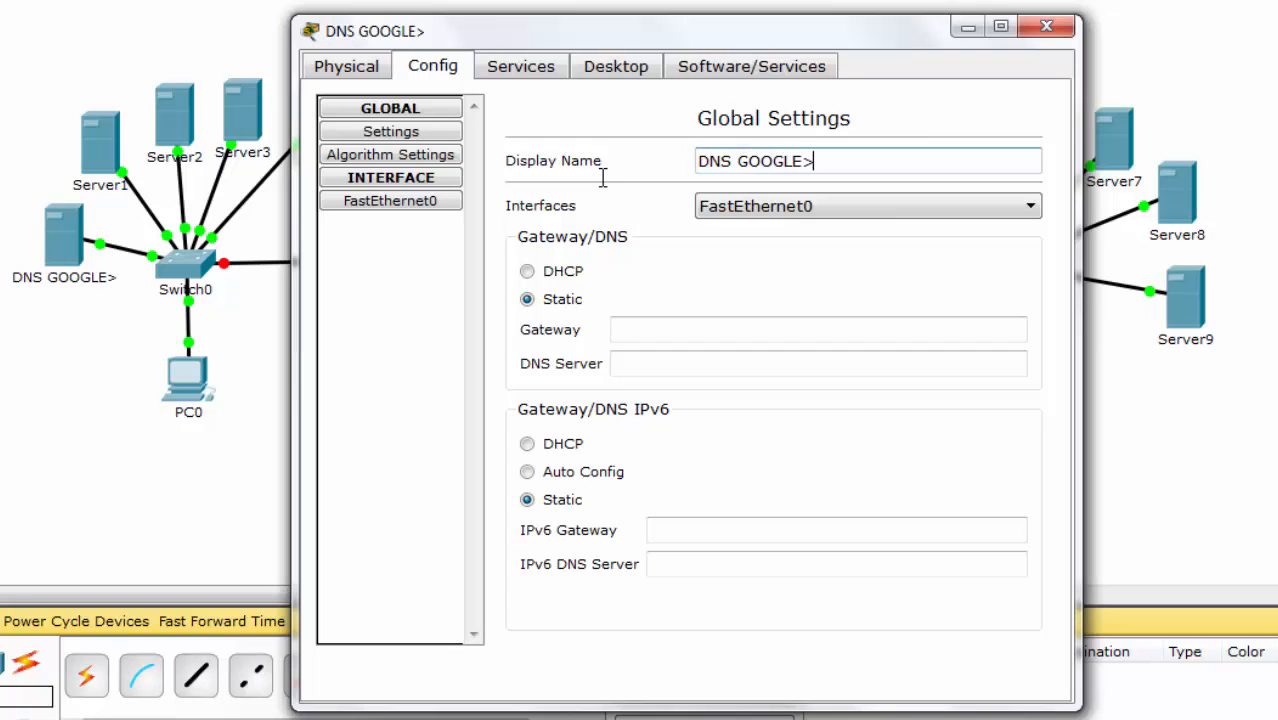
key("BackSpace")
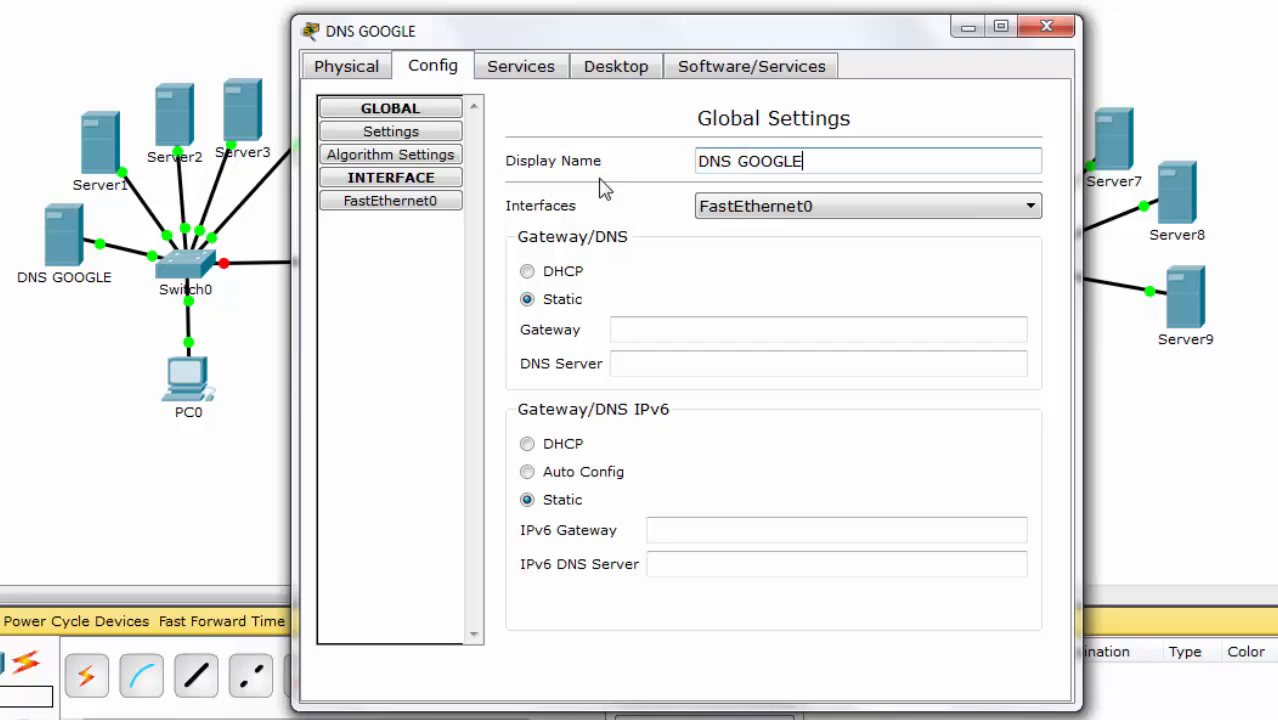
left_click(590, 68)
left_click(431, 184)
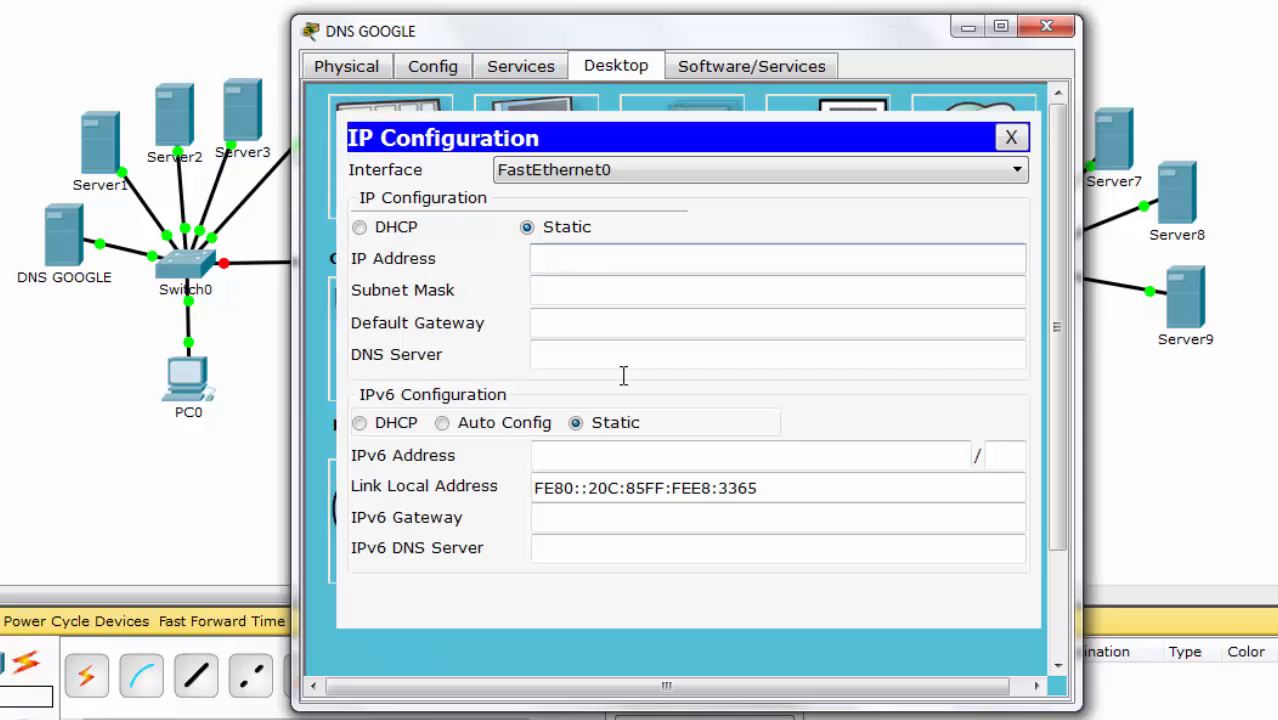
type("192.168")
key("BackSpace")
key("BackSpace")
key("BackSpace")
key("BackSpace")
key("BackSpace")
key("BackSpace")
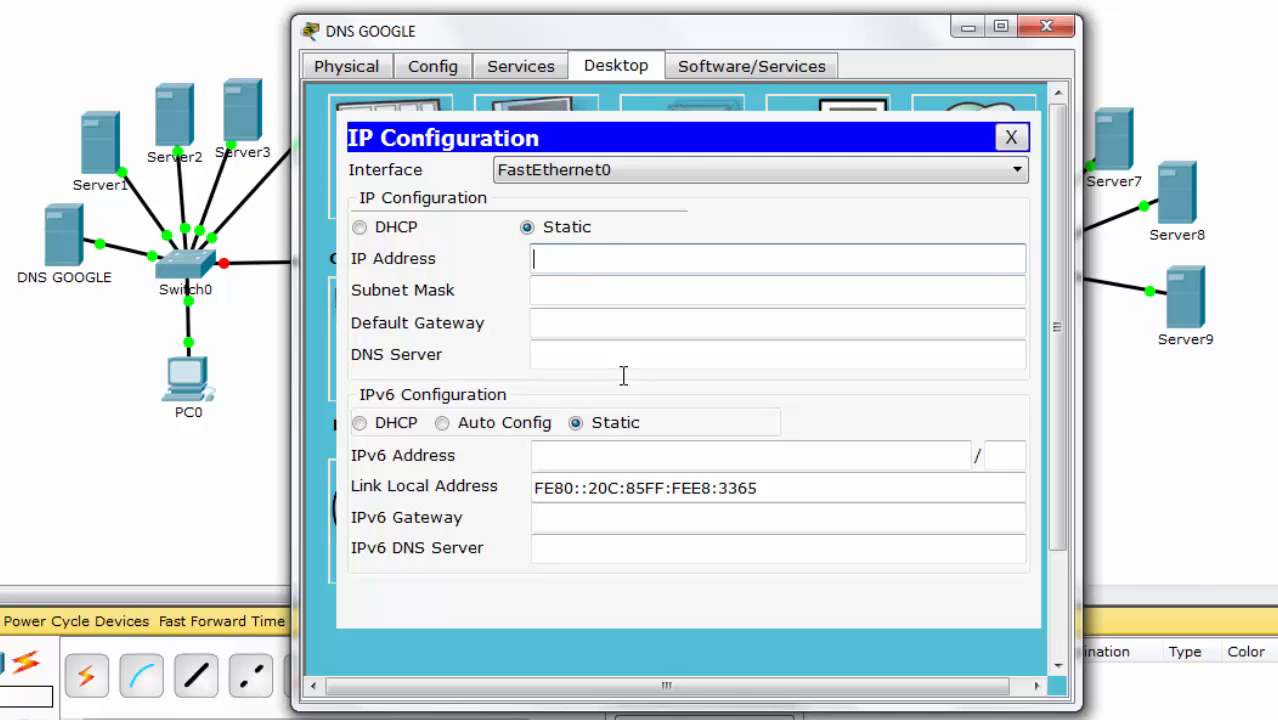
left_click(1066, 30)
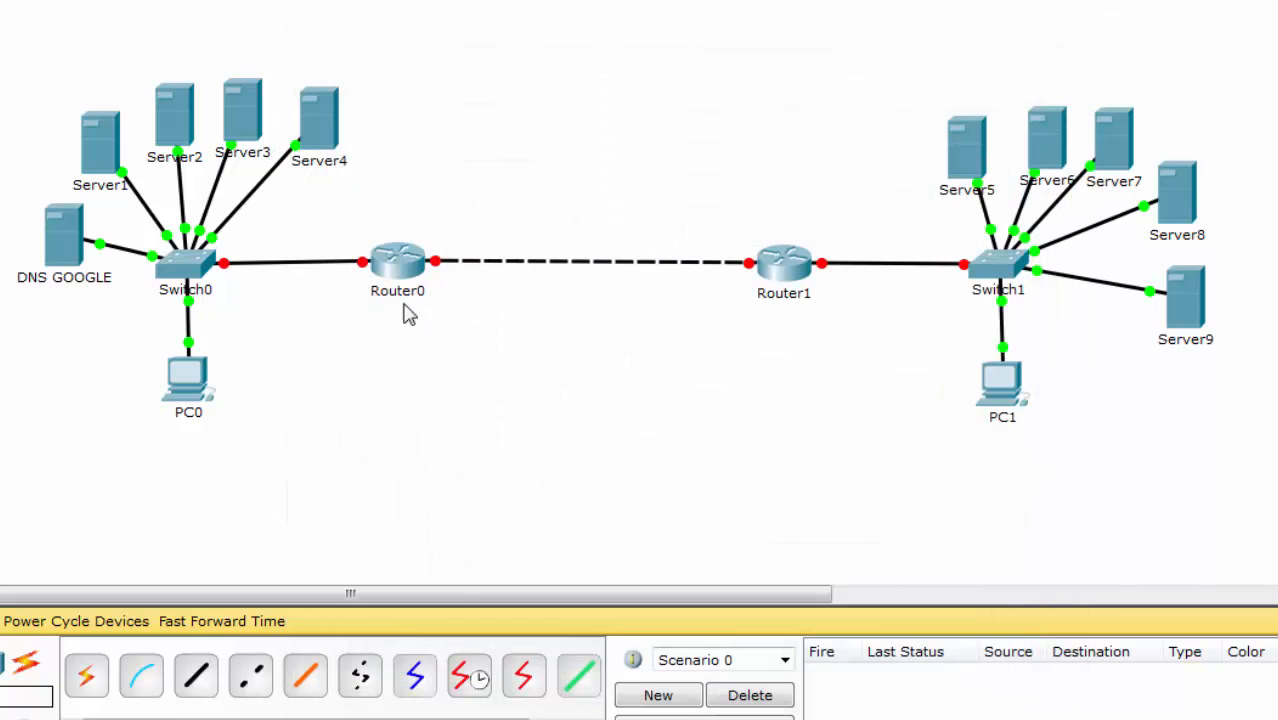
Step: Open Router0's FastEthernet0/0 settings and highlight the first network address, 192.168.0.0, in the subnet notes for reference
left_click(400, 265)
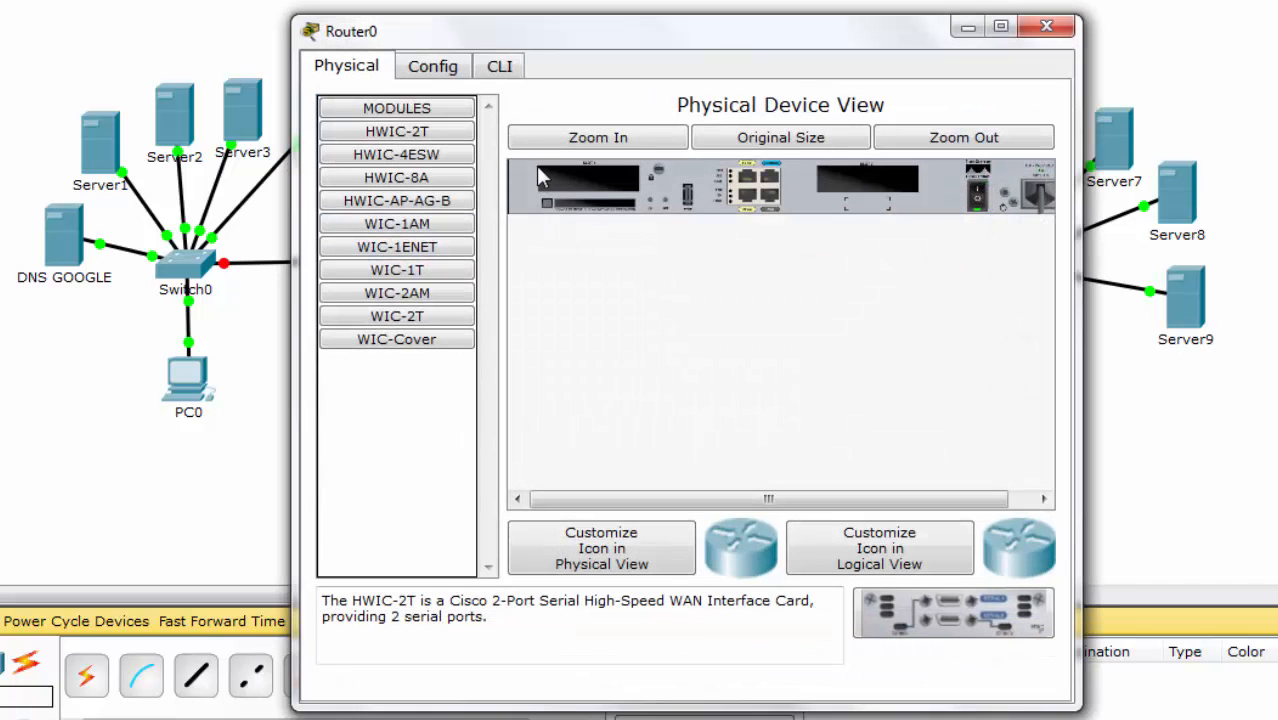
left_click_drag(680, 42, 936, 46)
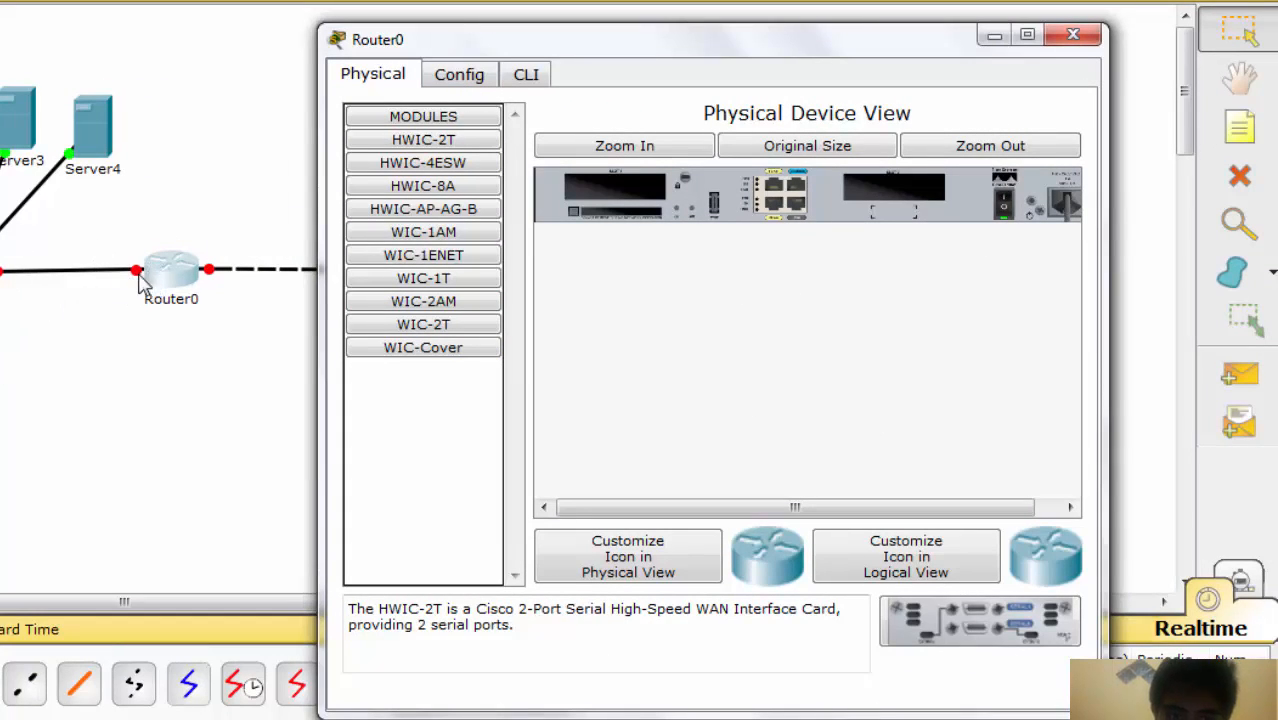
left_click(447, 80)
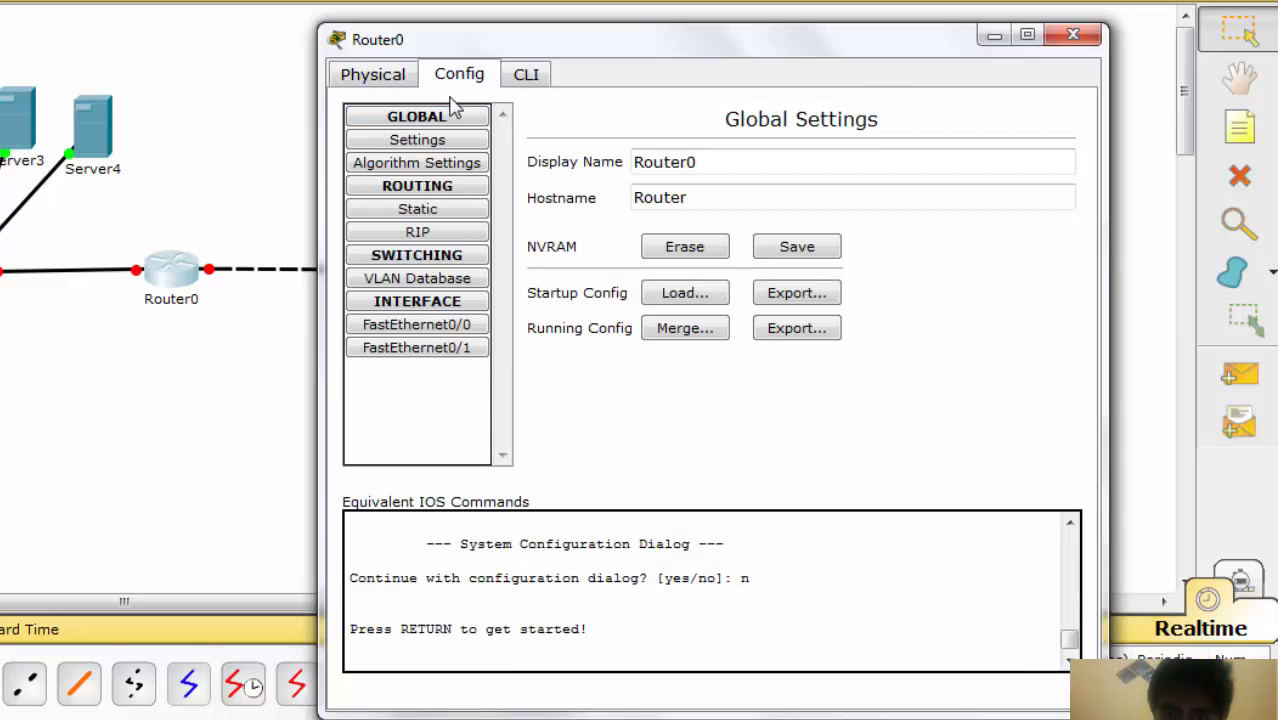
left_click(488, 327)
left_click(830, 276)
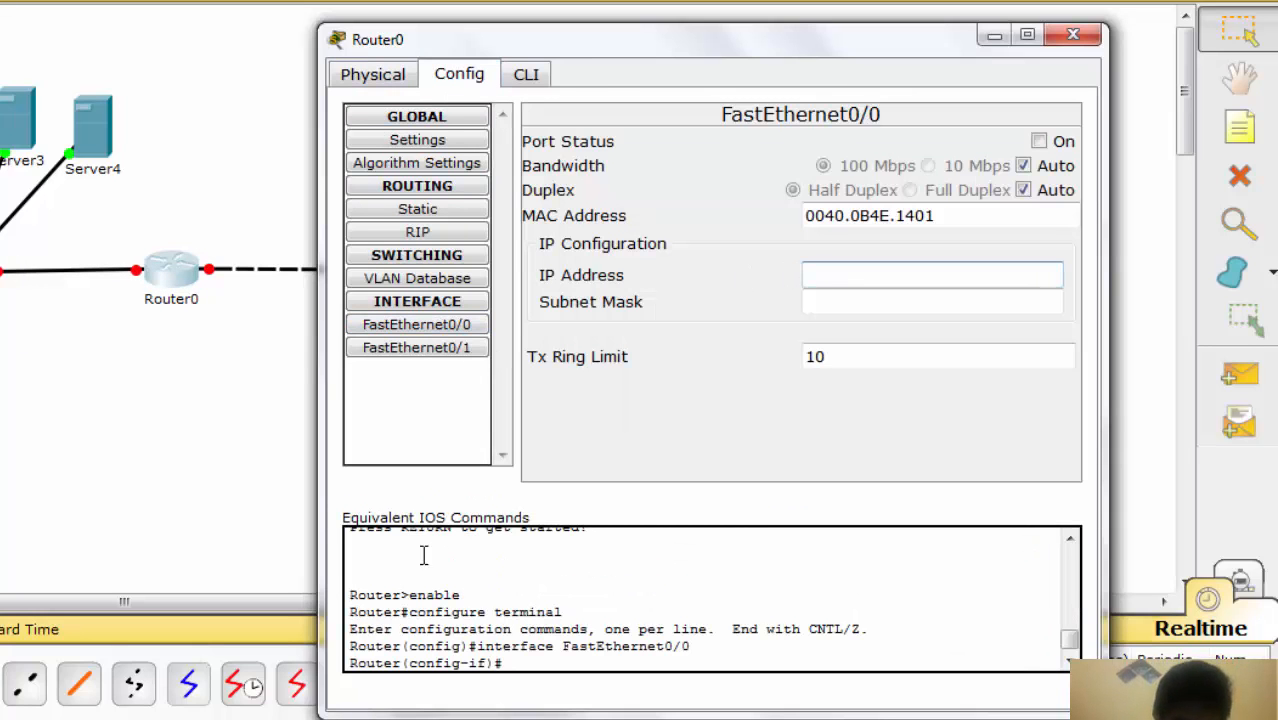
key("alt+Tab")
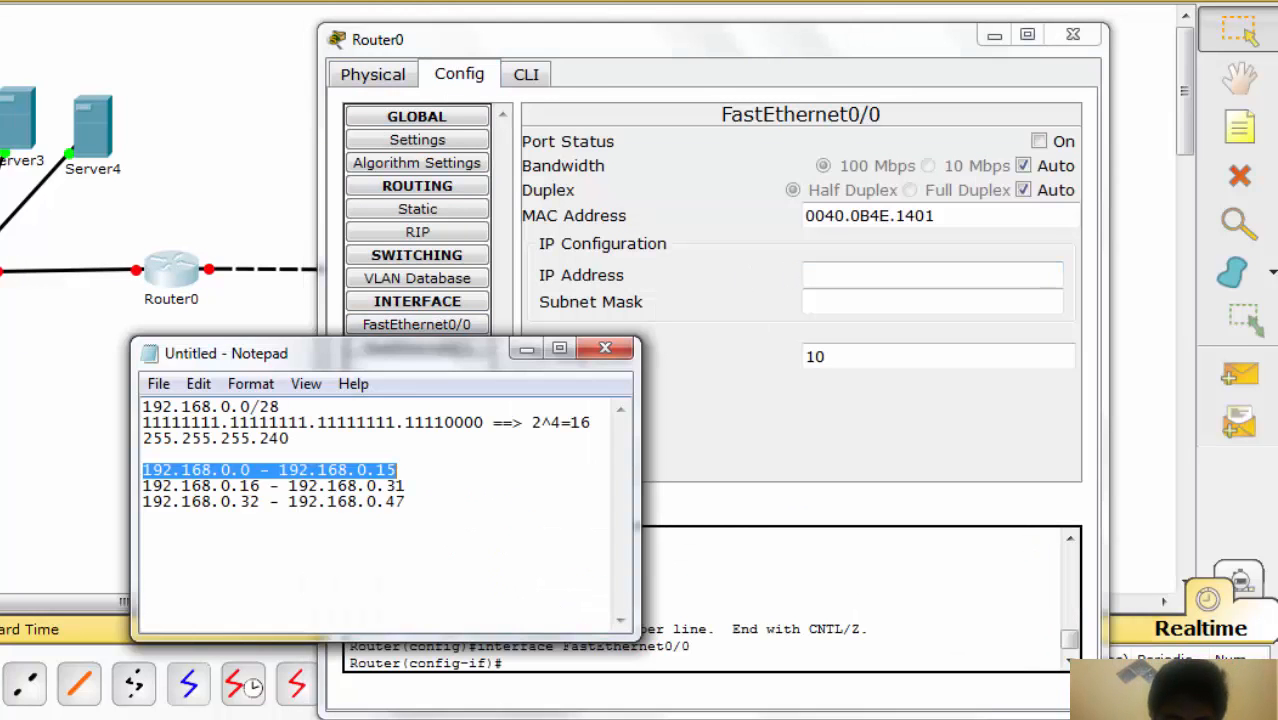
left_click(251, 471)
left_click_drag(251, 469, 128, 470)
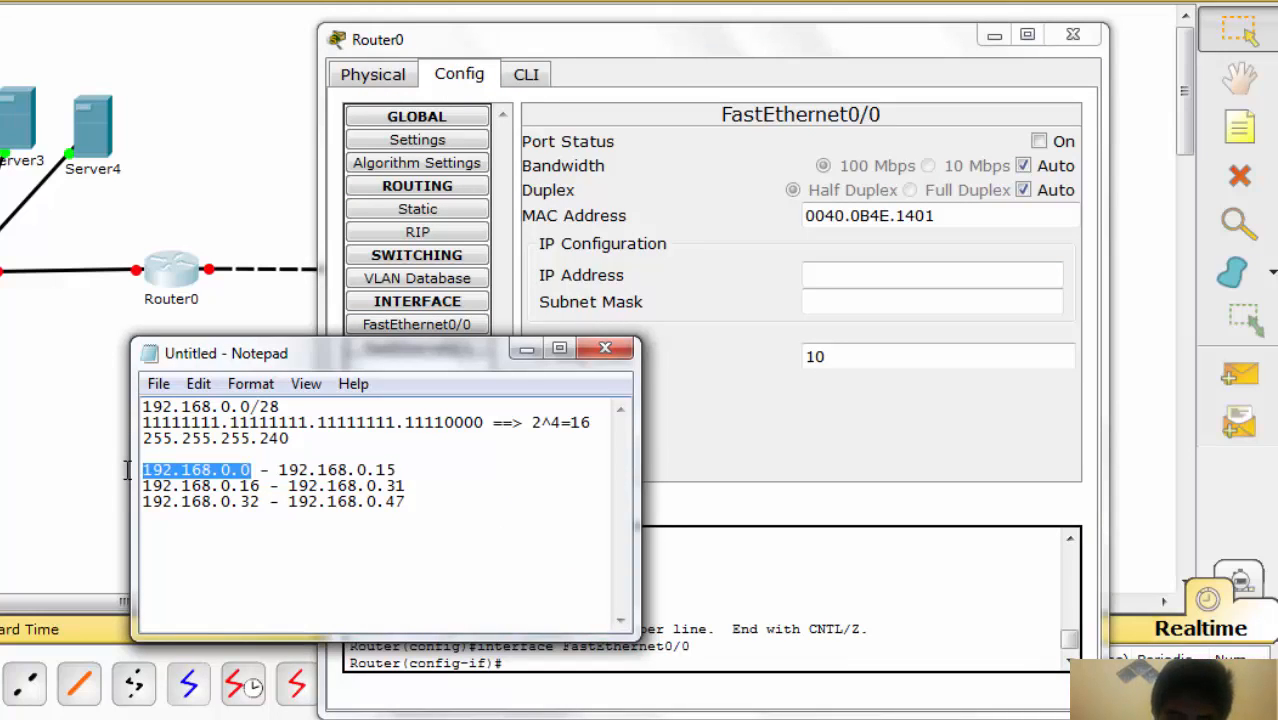
left_click(838, 272)
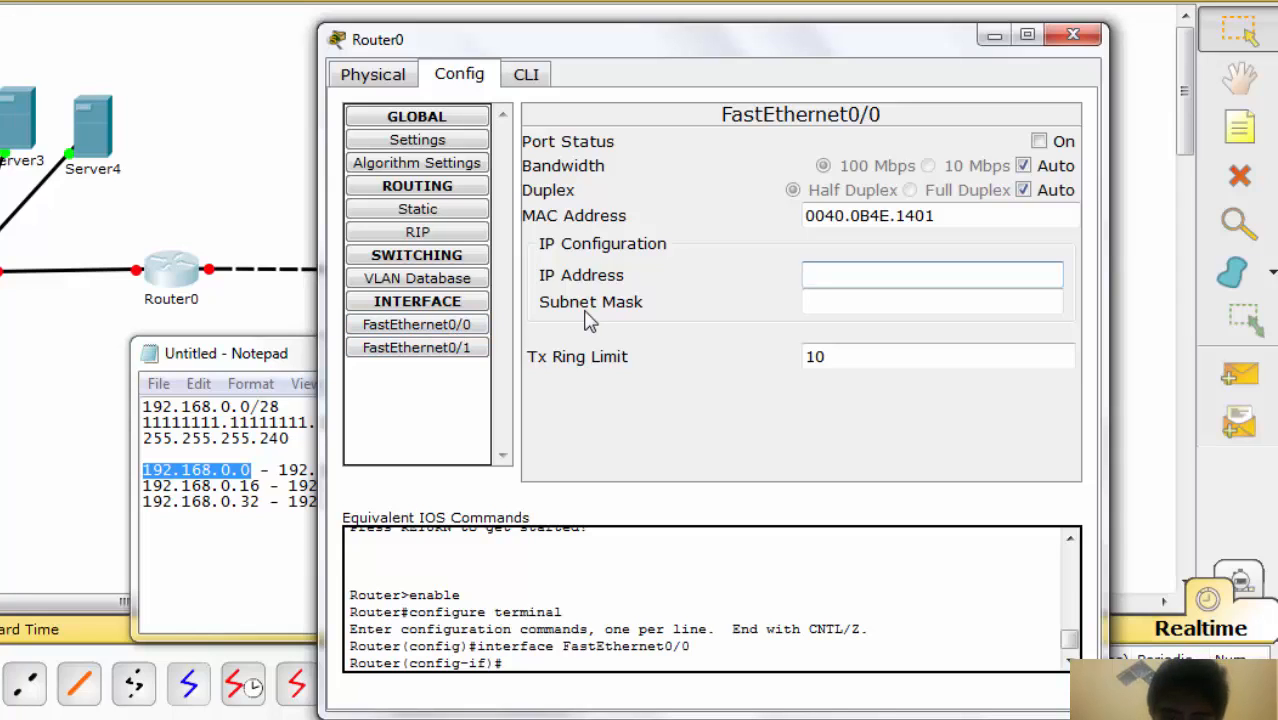
Step: Assign Router0's FastEthernet0/0 the address 192.168.0.1 with mask 255.255.255.240, switch the port on and close the router's settings
type("192.168.")
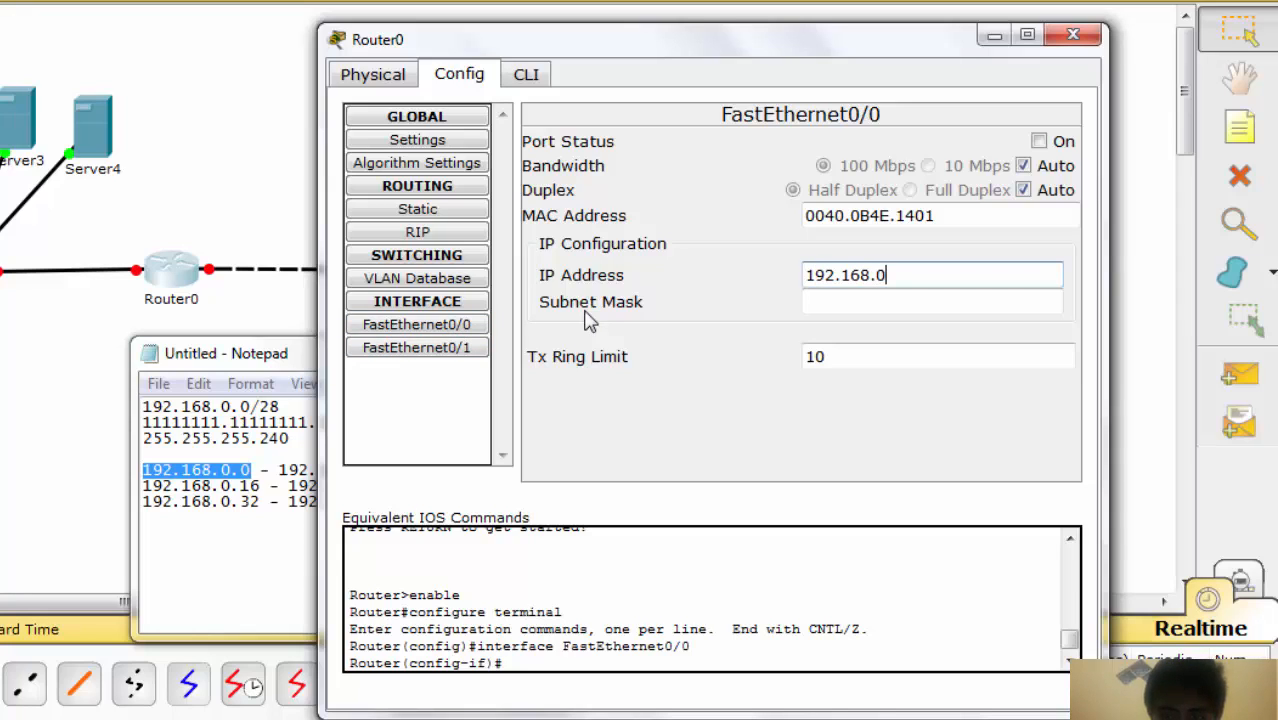
type("0.1")
key("Tab")
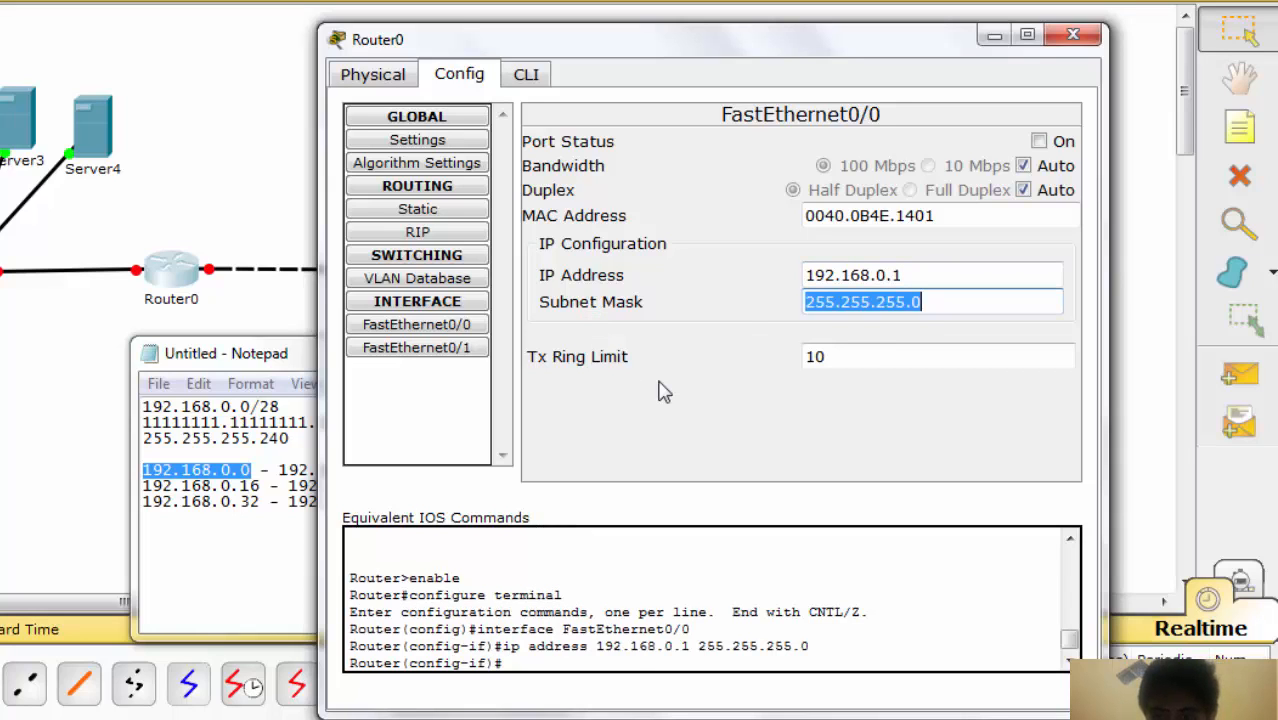
key("End")
key("BackSpace")
type("240")
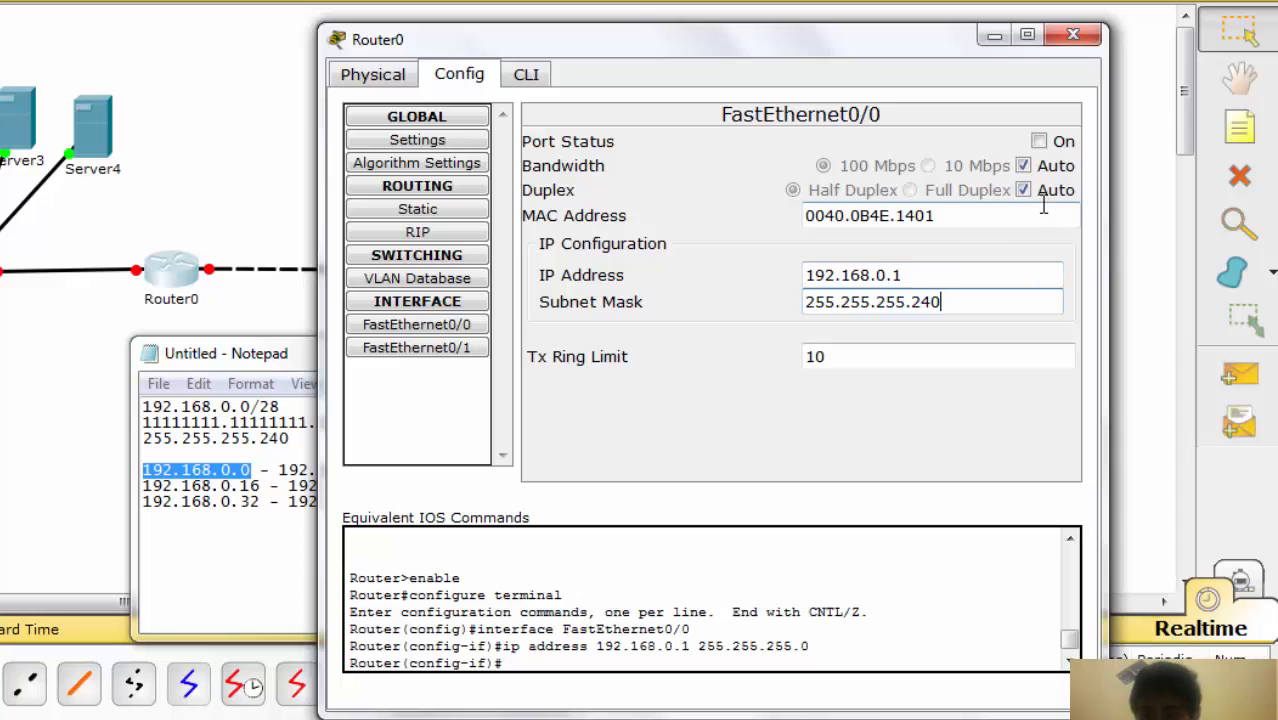
left_click(1061, 143)
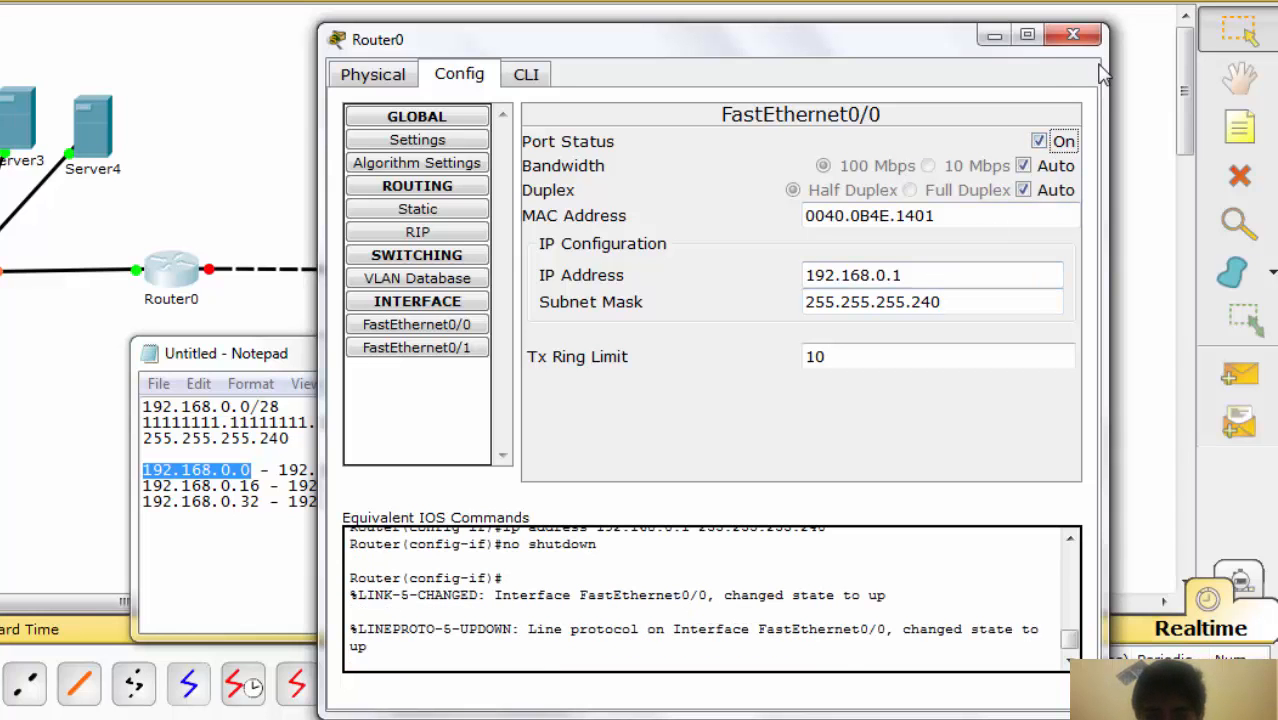
left_click(1074, 37)
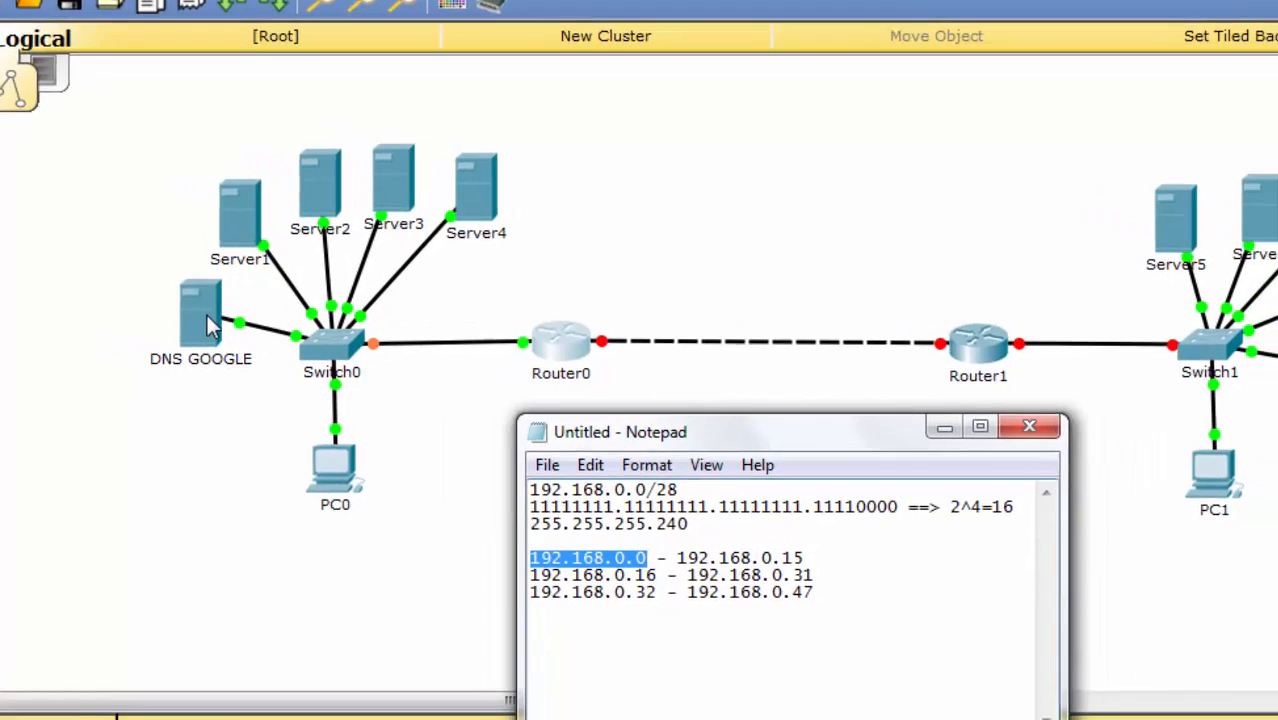
Step: Set the DNS GOOGLE server's static IP address to 192.168.0.2 and its subnet mask to 255.255.255.240
left_click(210, 325)
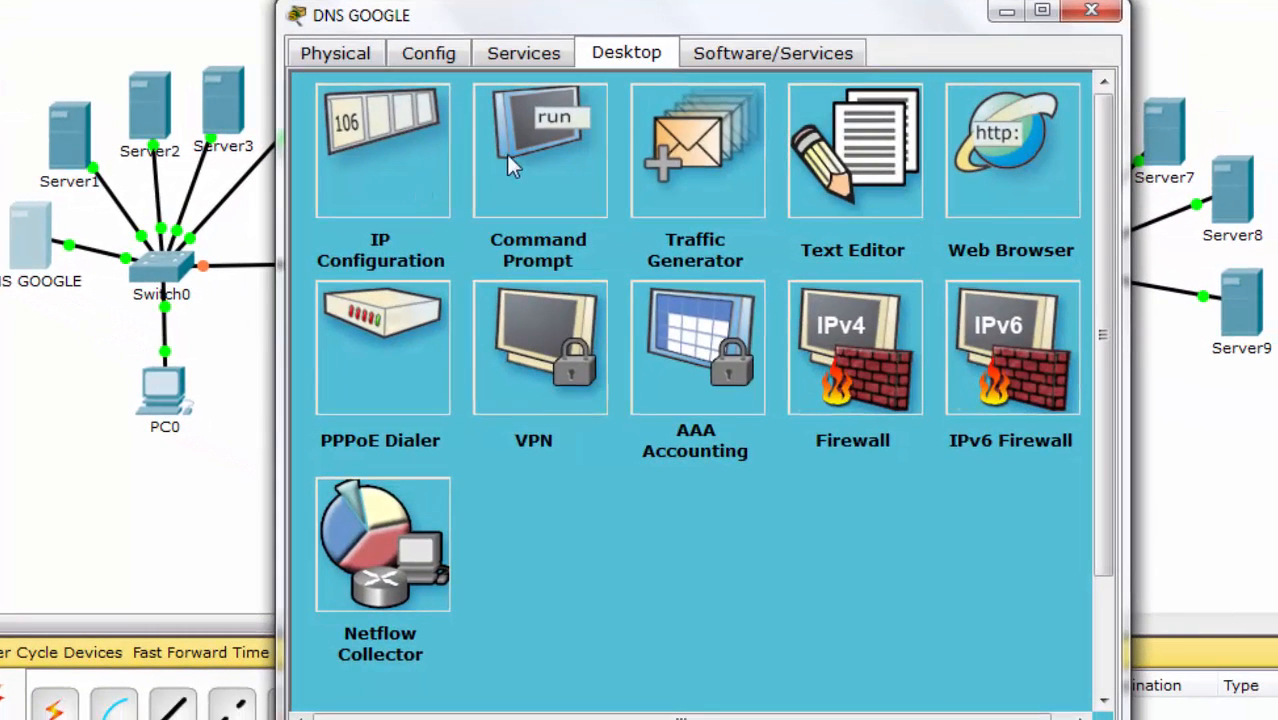
left_click(400, 165)
left_click(600, 259)
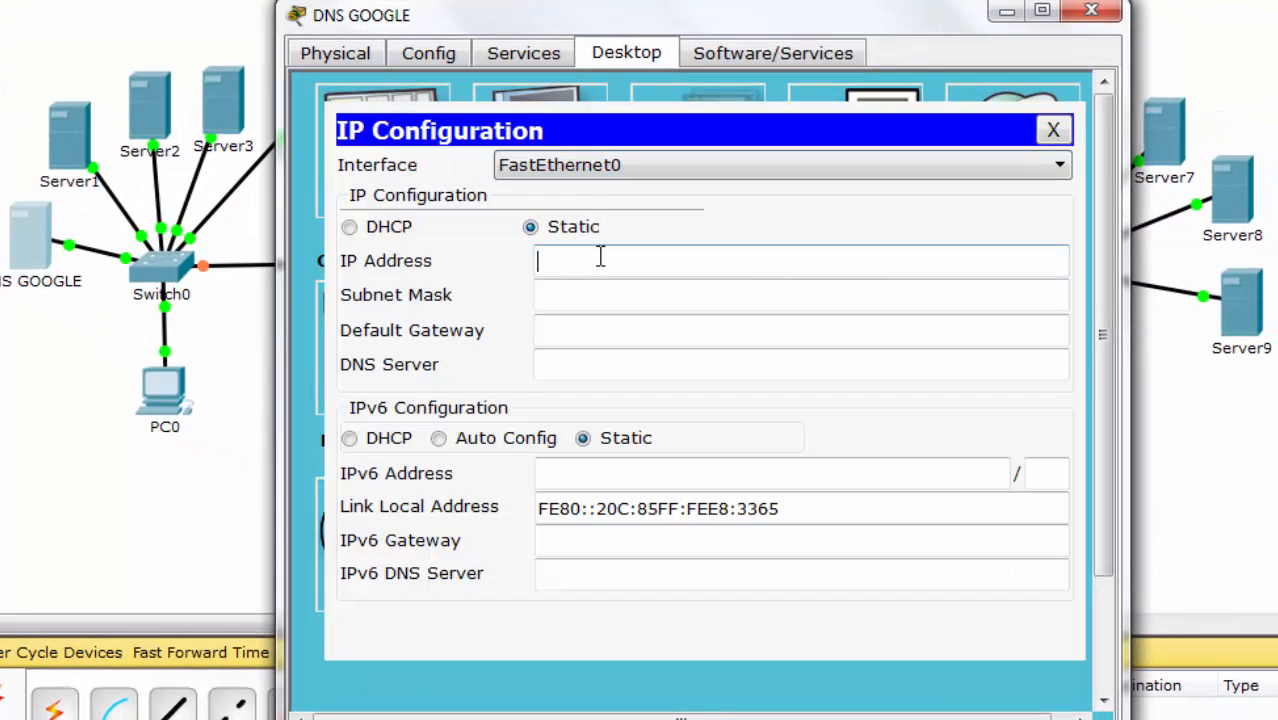
type("192.168.0.2")
key("Tab")
key("End")
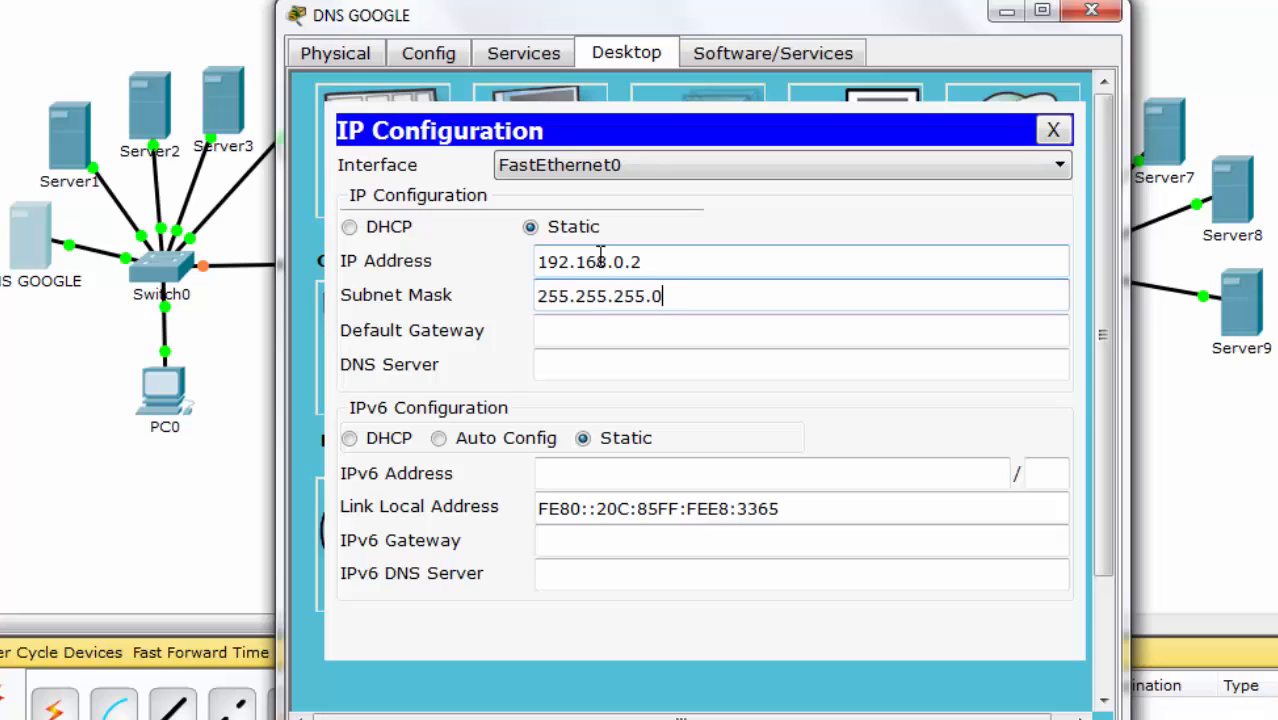
type("240")
Step: Set the DNS GOOGLE server's default gateway to 192.168.0.1 and DNS server to 192.168.0.2, and close its settings
key("Tab")
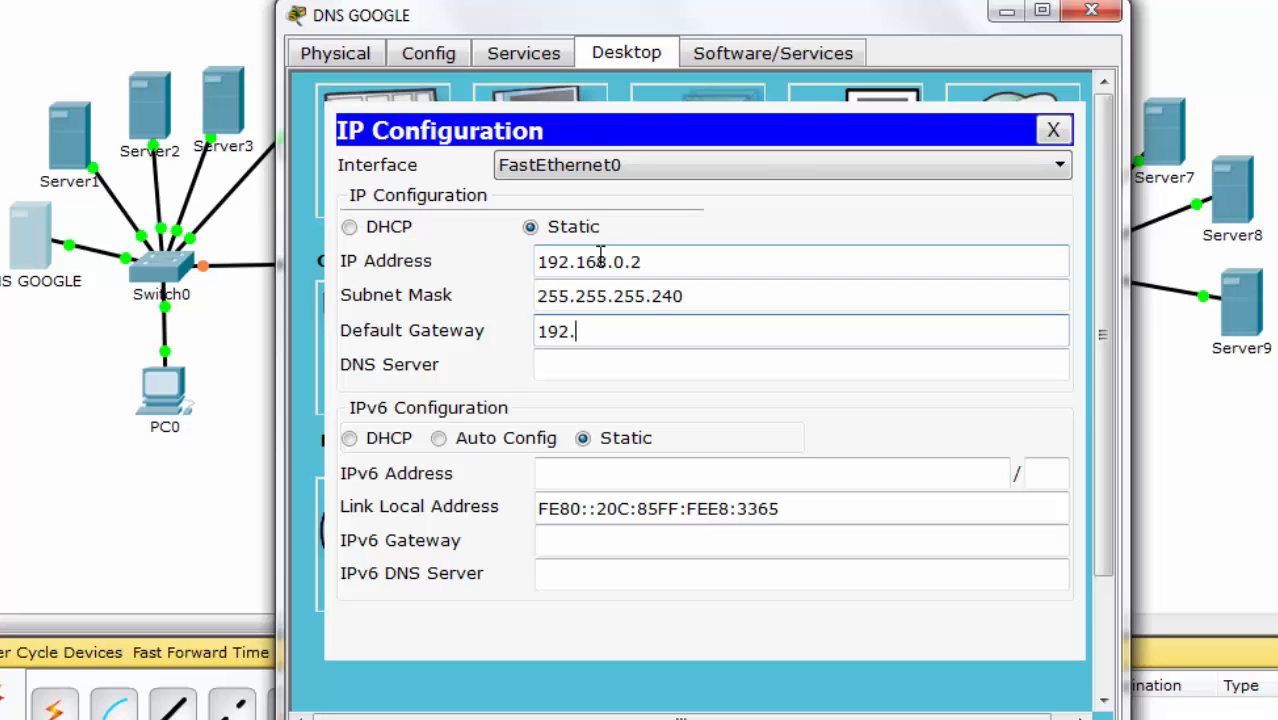
type("192.168.0.1")
key("Tab")
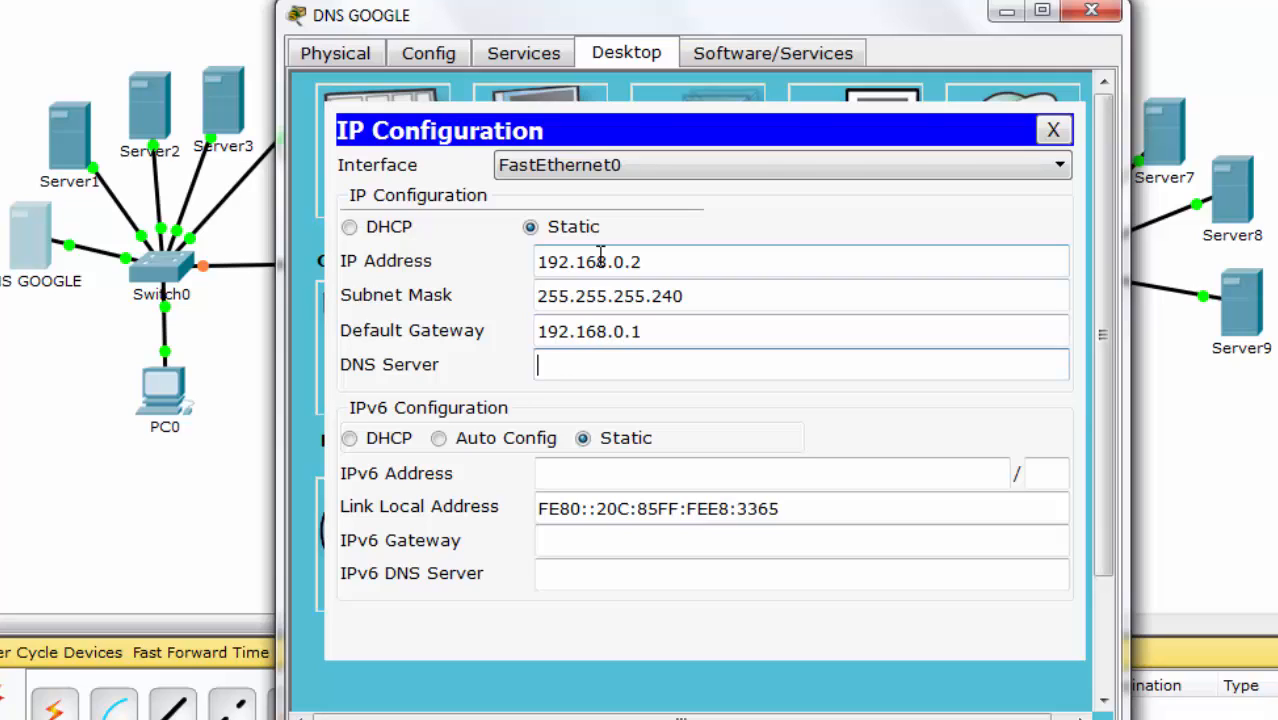
type("192.168.0.2")
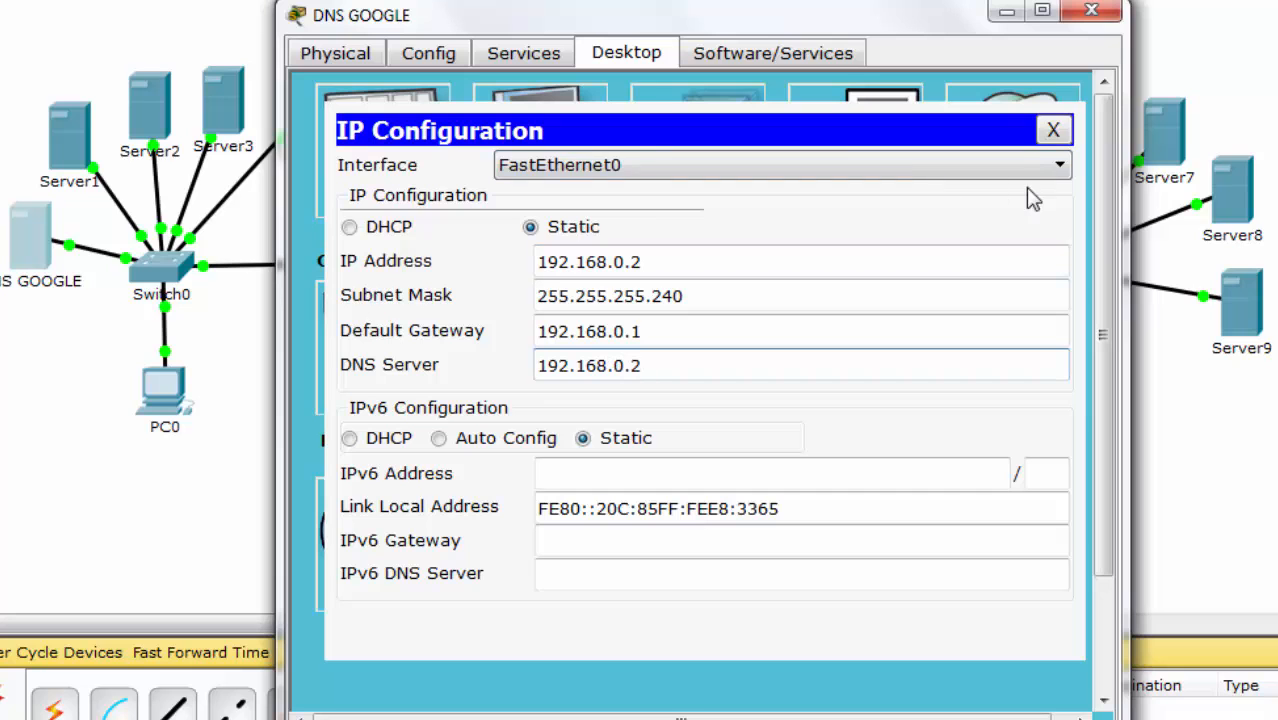
left_click(1054, 131)
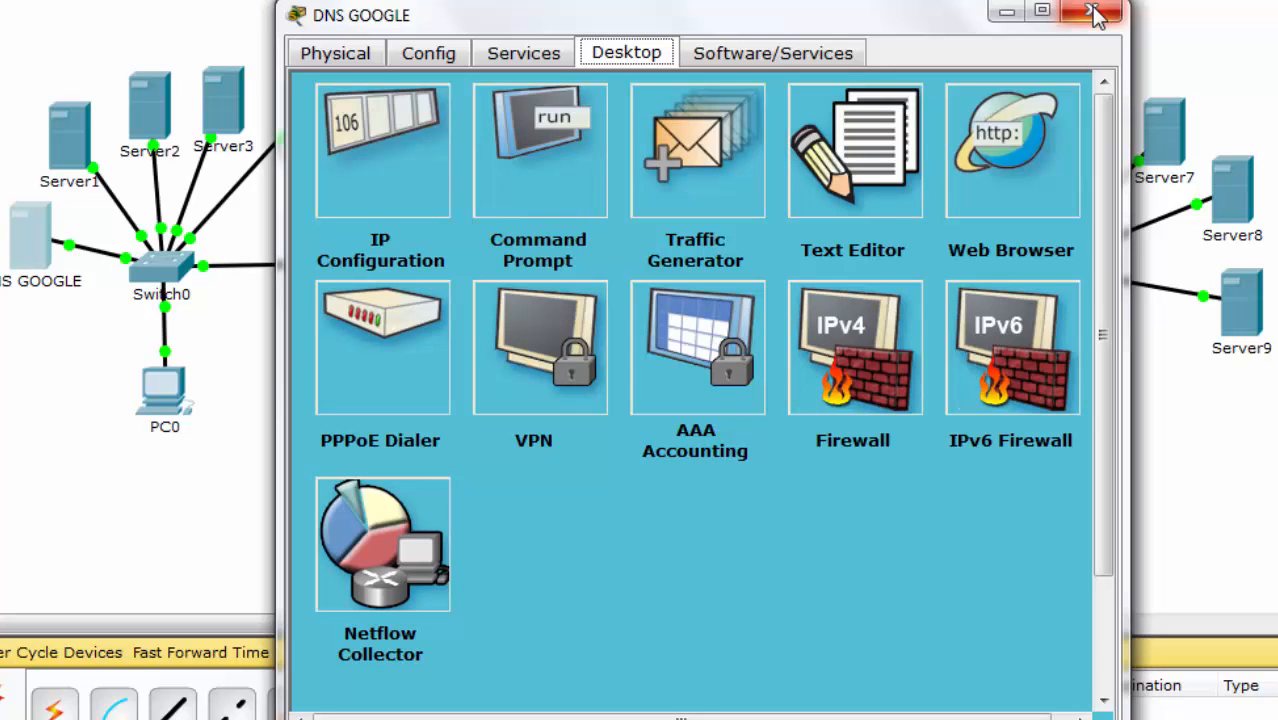
left_click(1091, 10)
Step: Open Server1's configuration and set its display name to HTTP GOOGLE
left_click(75, 138)
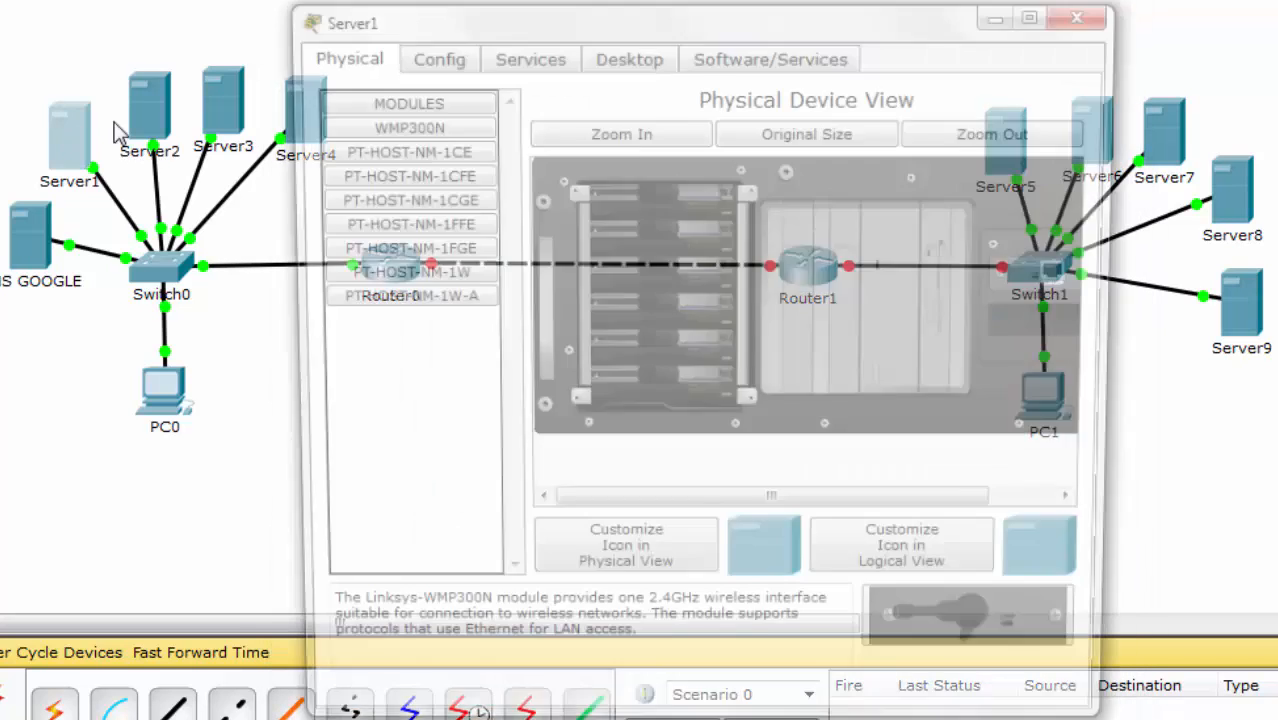
left_click(418, 58)
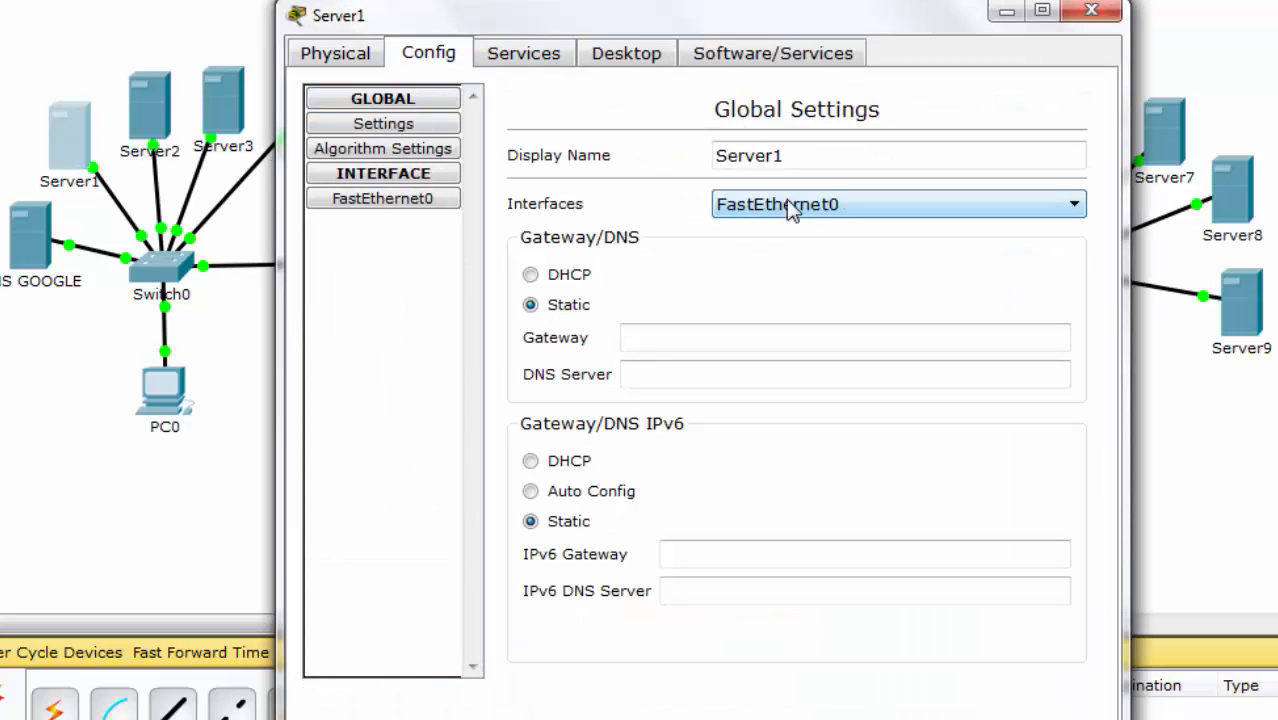
left_click_drag(832, 155, 604, 163)
type("TTP GOOGLE")
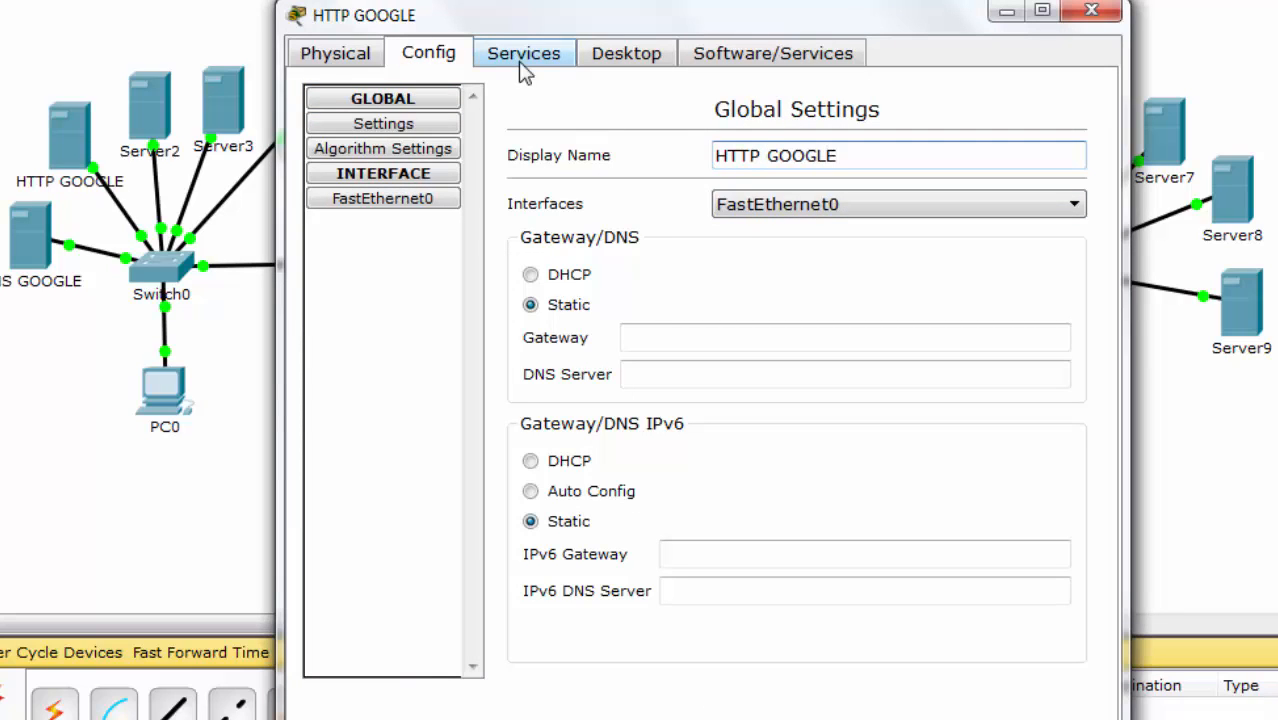
Step: Set the HTTP GOOGLE server's static IP address to 192.168.0.3 and its subnet mask to 255.255.255.240
left_click(613, 70)
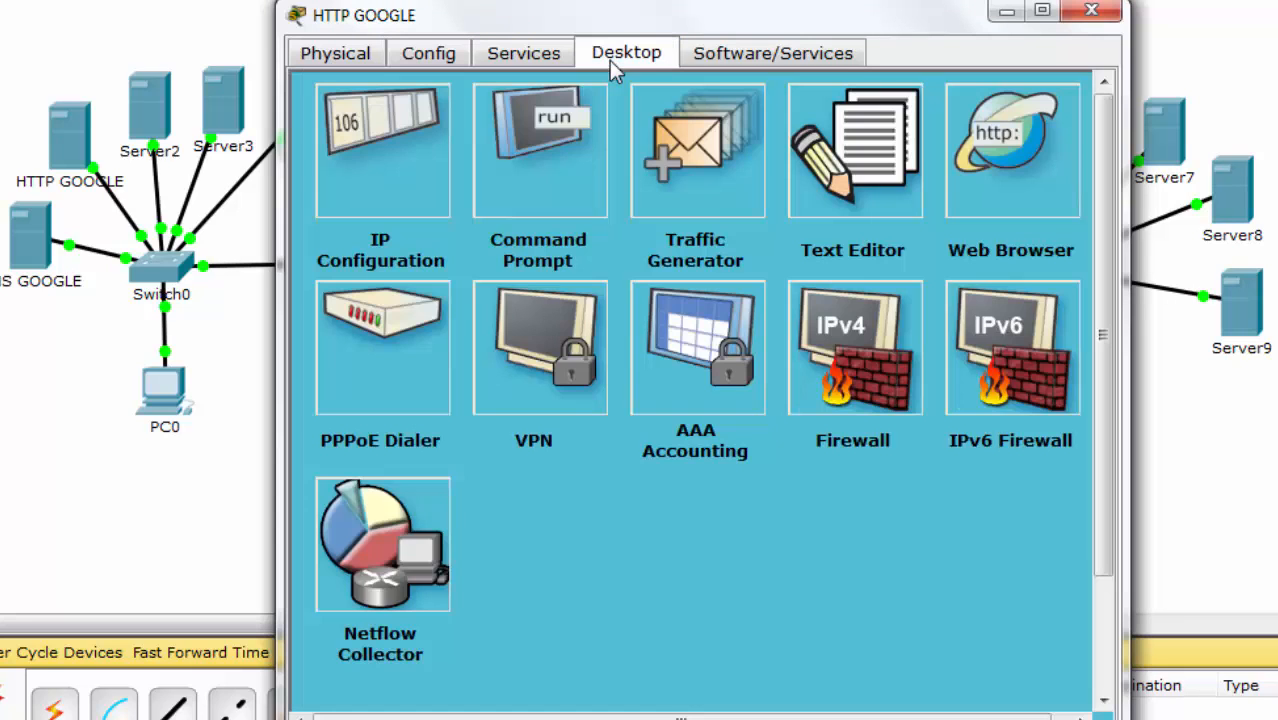
left_click(367, 208)
left_click(573, 260)
type("19")
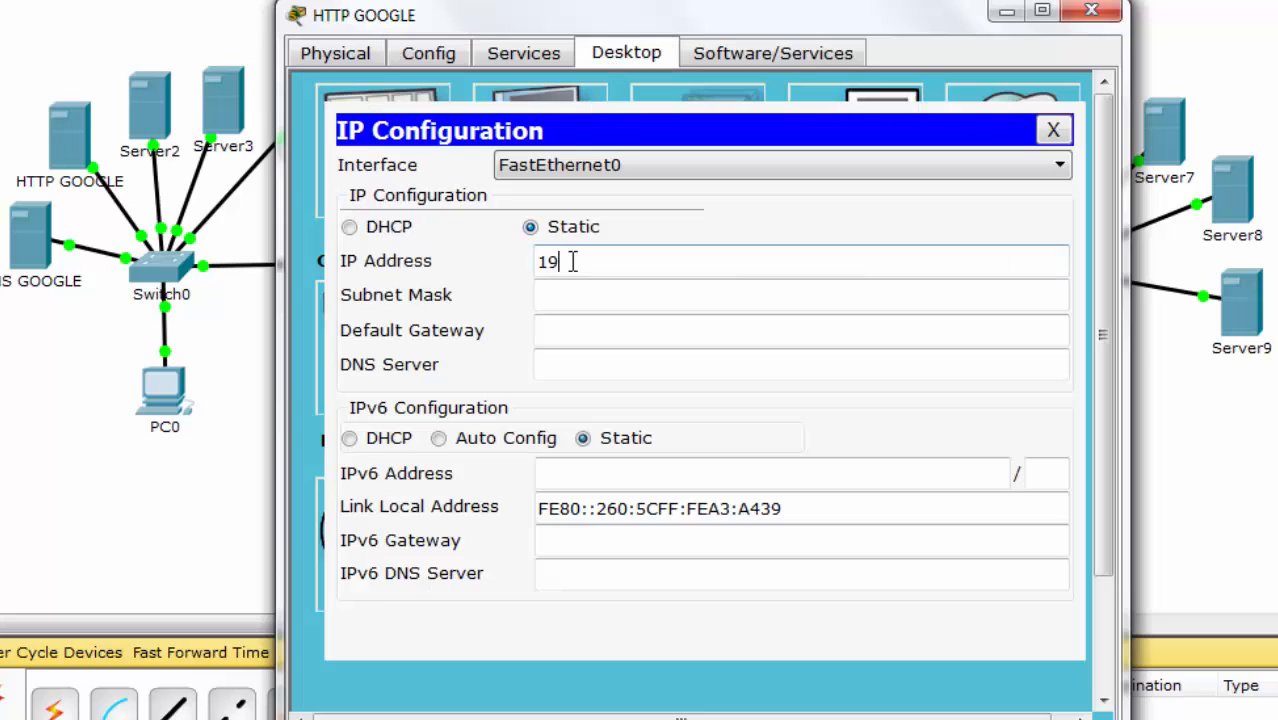
type("2.168.0.3")
key("Tab")
key("End")
type("2")
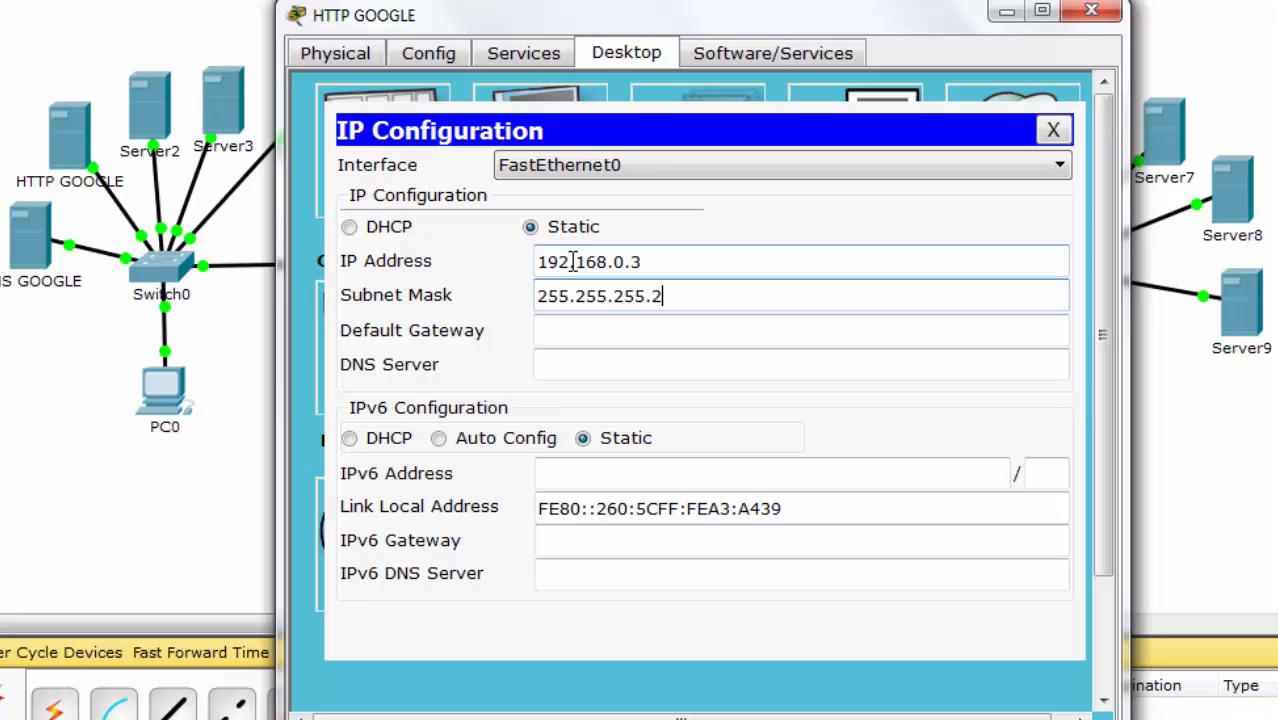
type("40")
Step: Set the HTTP GOOGLE server's default gateway to 192.168.0.1 and DNS server to 192.168.0.2, and close its settings
key("Tab")
type("192.168")
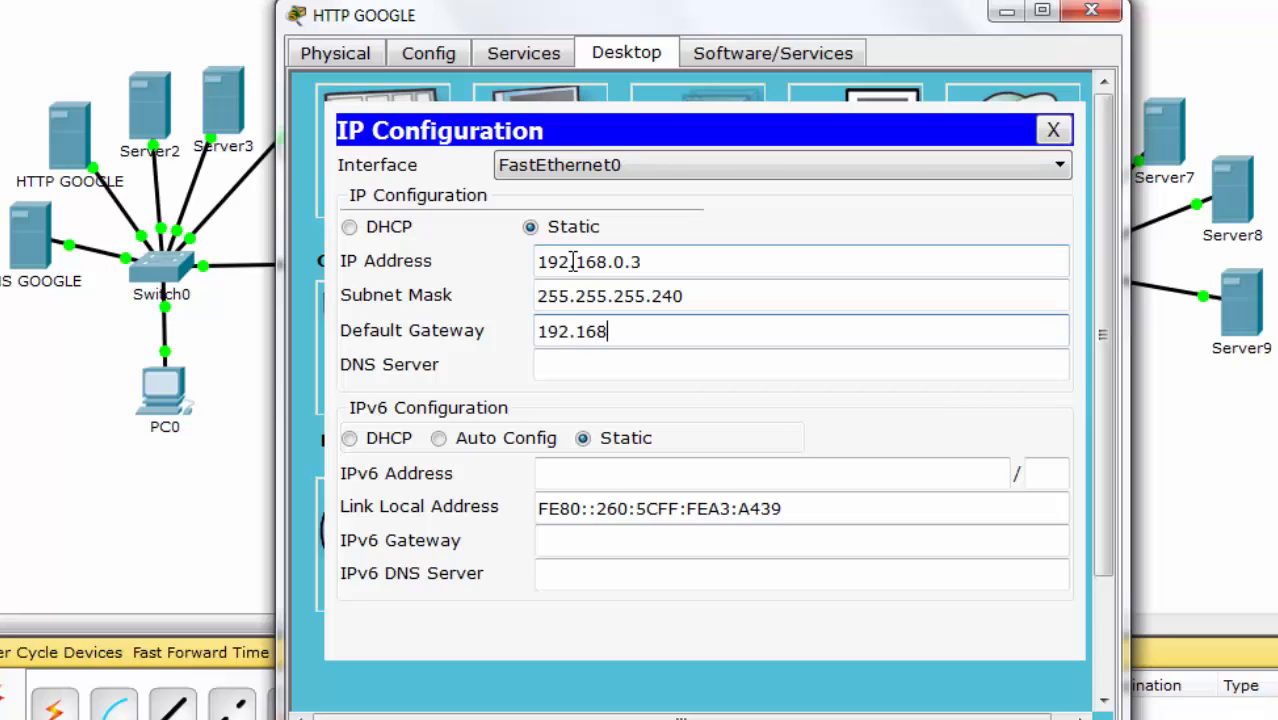
type(".0.1")
key("Tab")
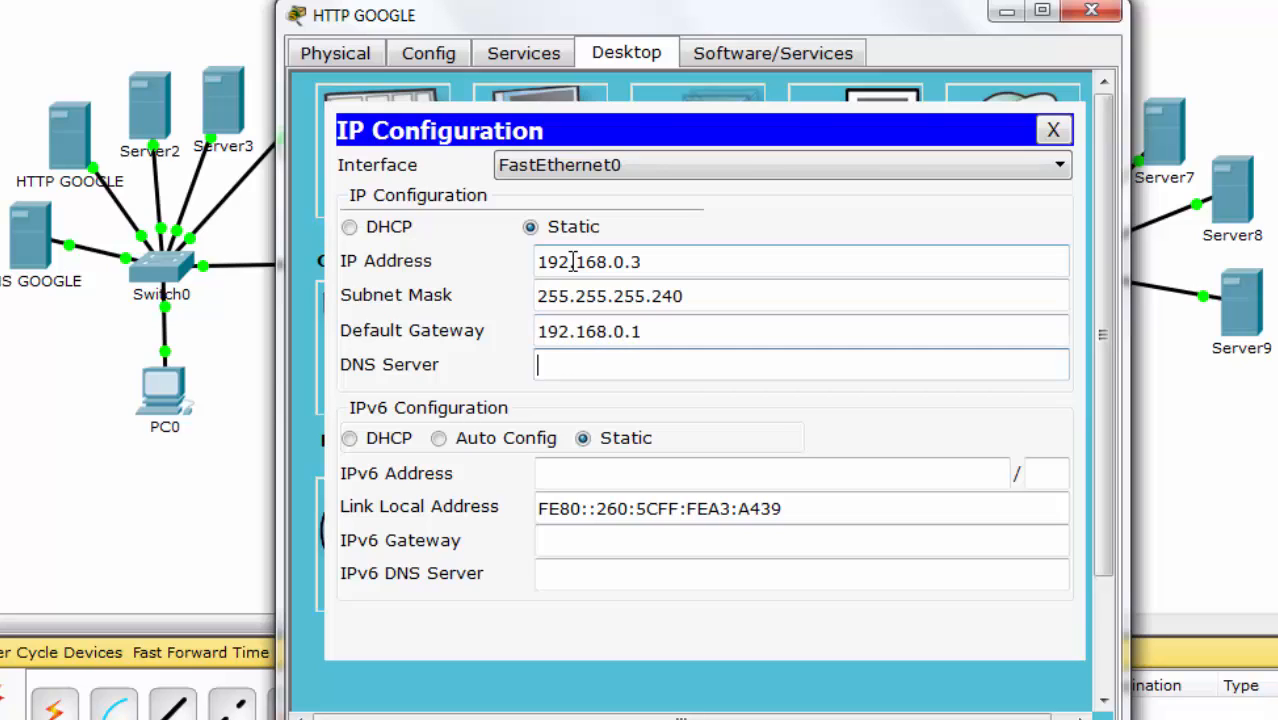
type("192.168.0.2")
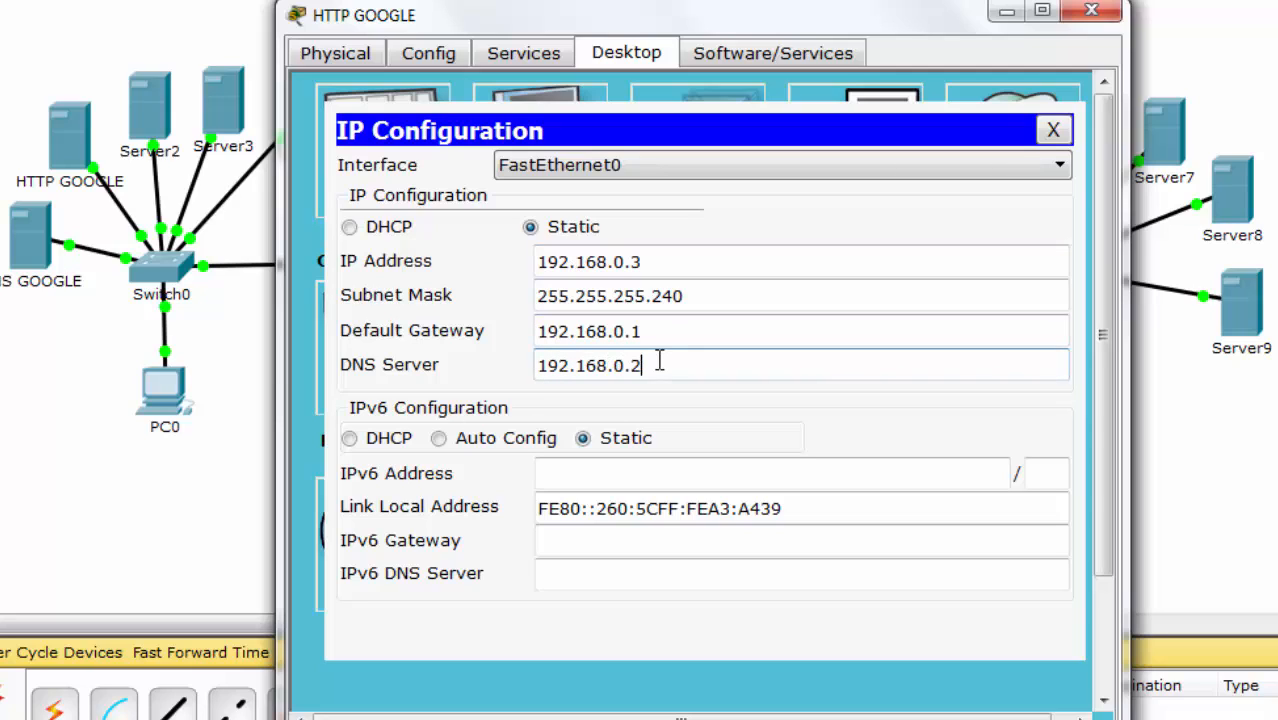
left_click_drag(660, 361, 526, 363)
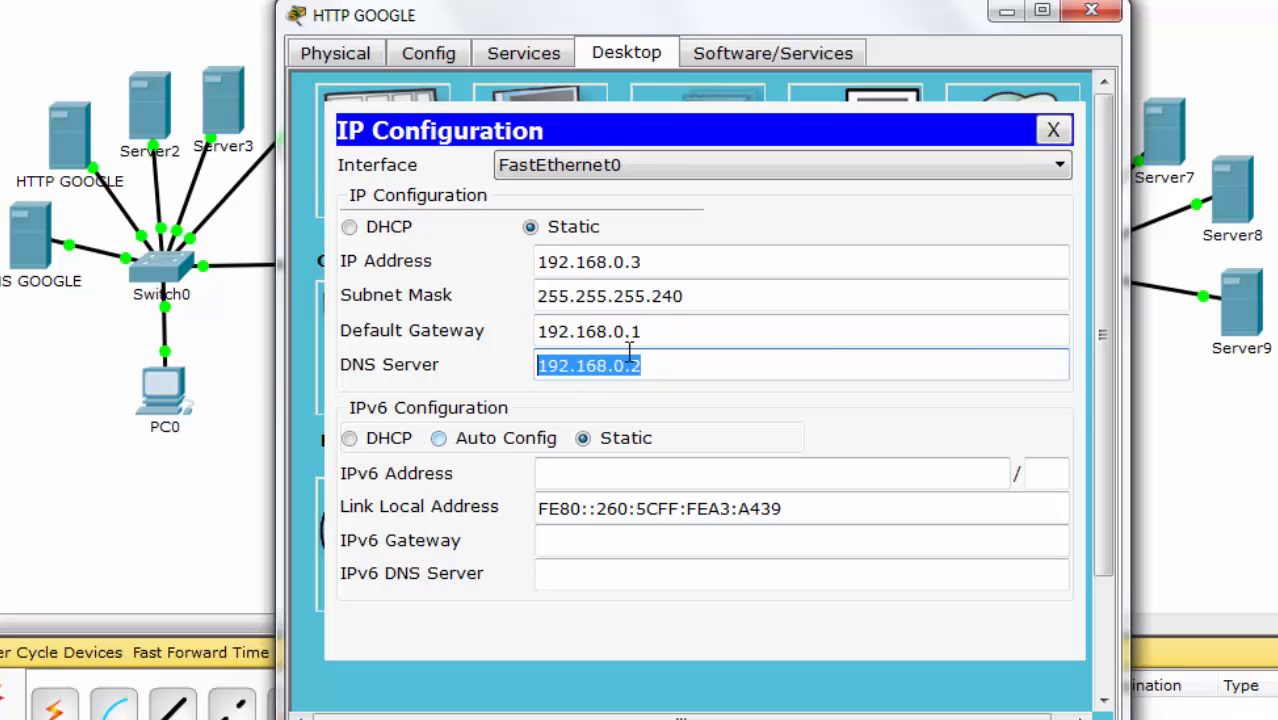
left_click_drag(693, 330, 502, 330)
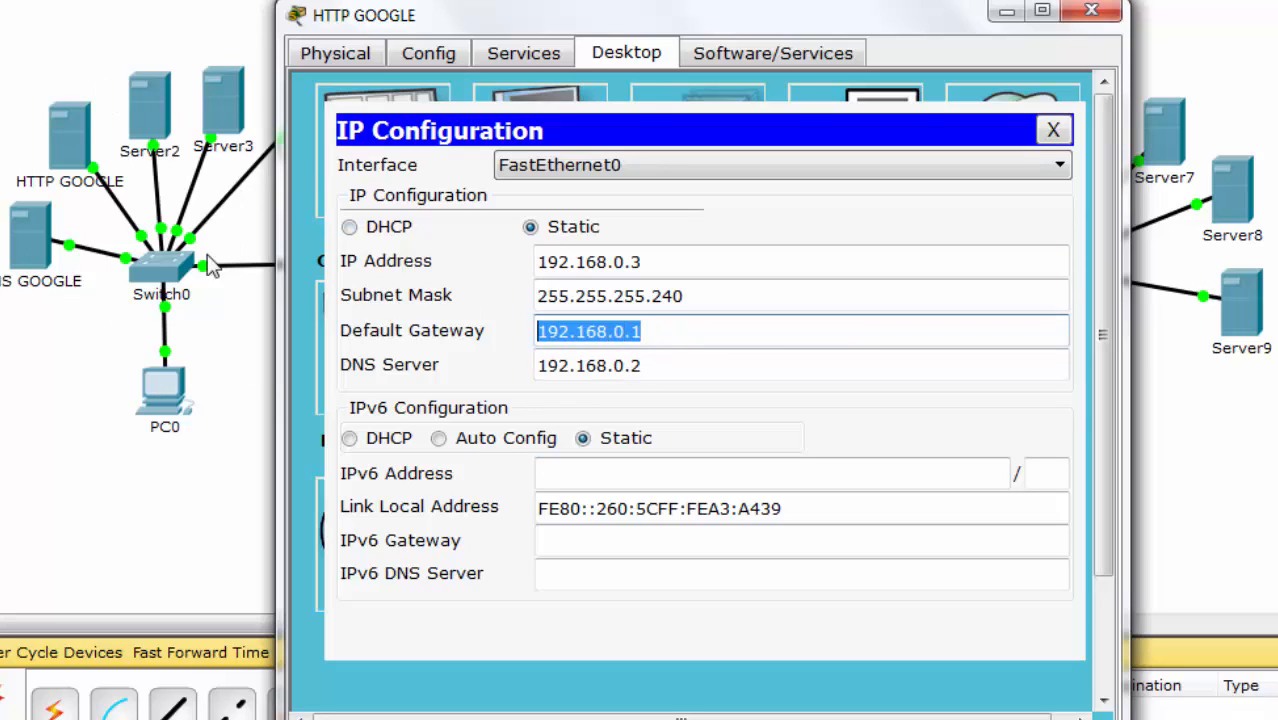
left_click(722, 260)
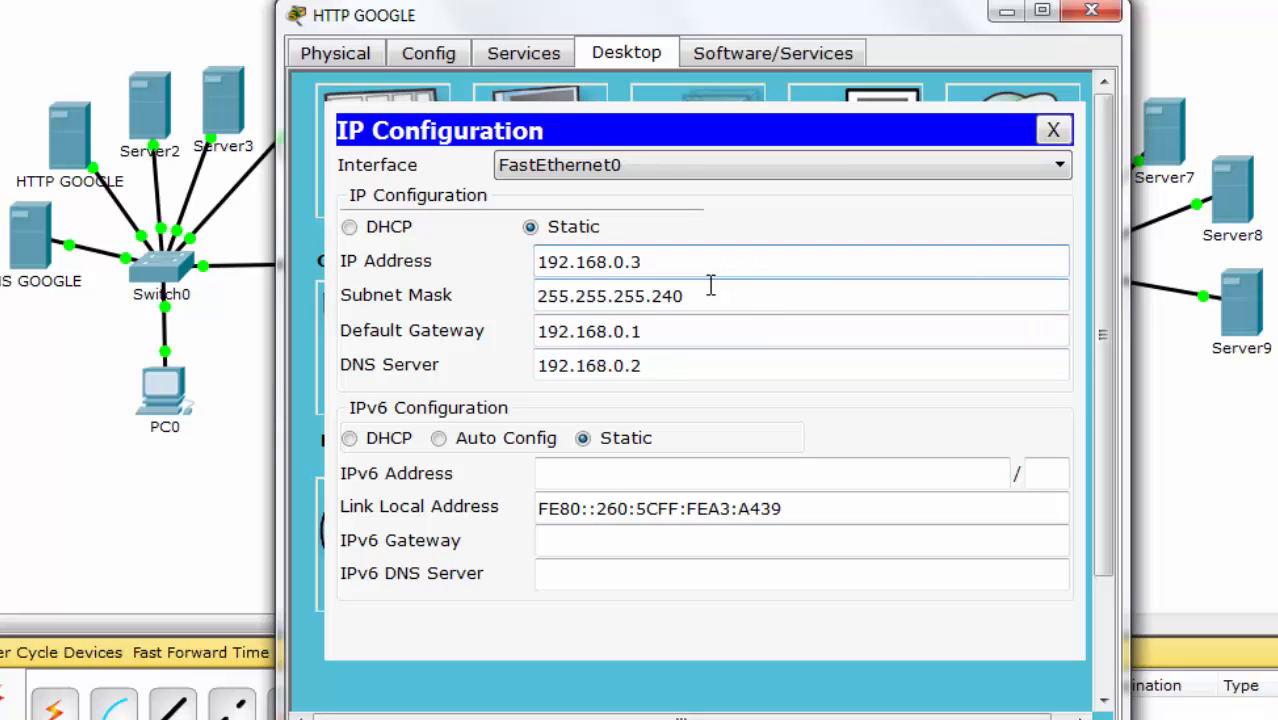
left_click(1091, 11)
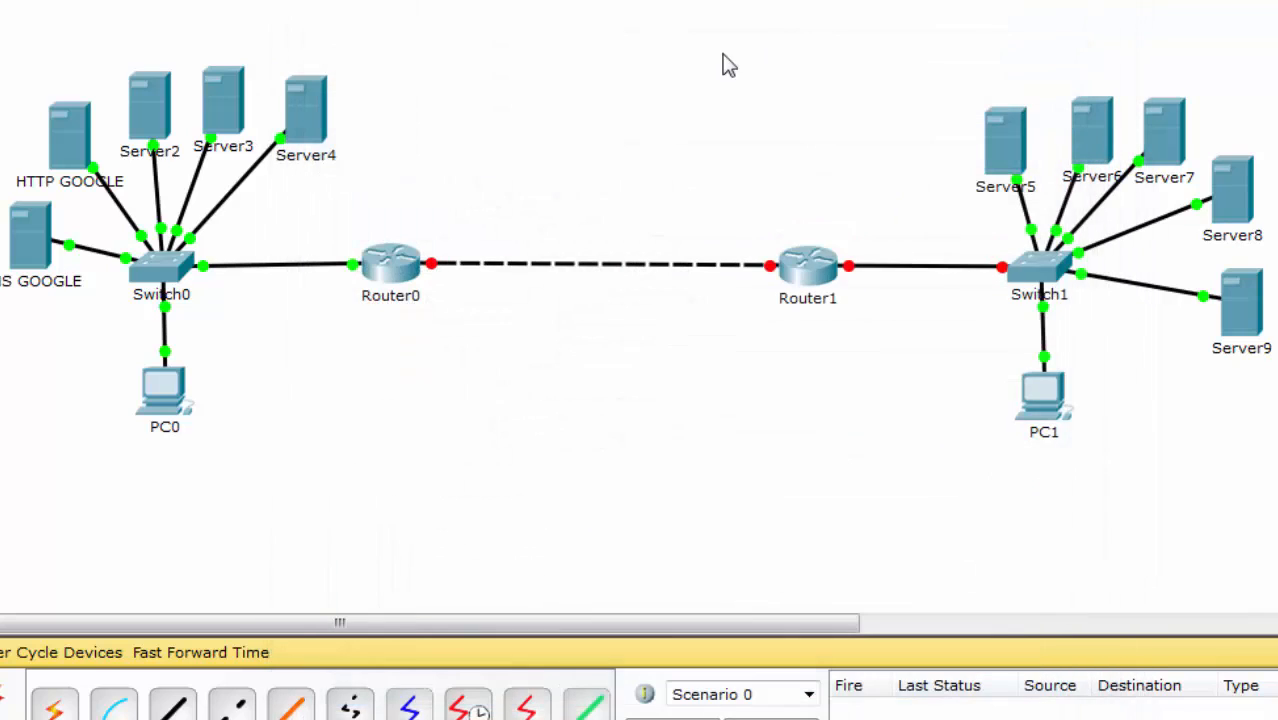
Step: Open Server2's configuration and set its display name to FTP GOOGLE
left_click(157, 97)
left_click(530, 58)
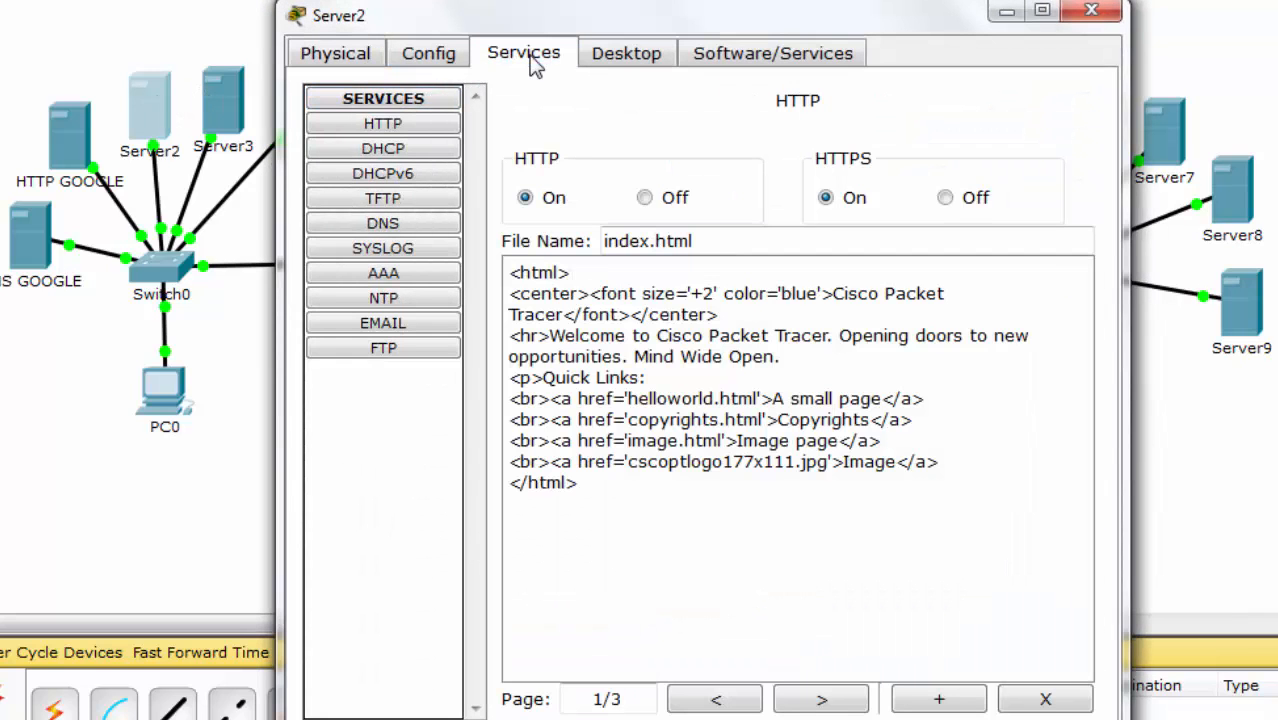
left_click(428, 50)
left_click_drag(820, 163, 622, 165)
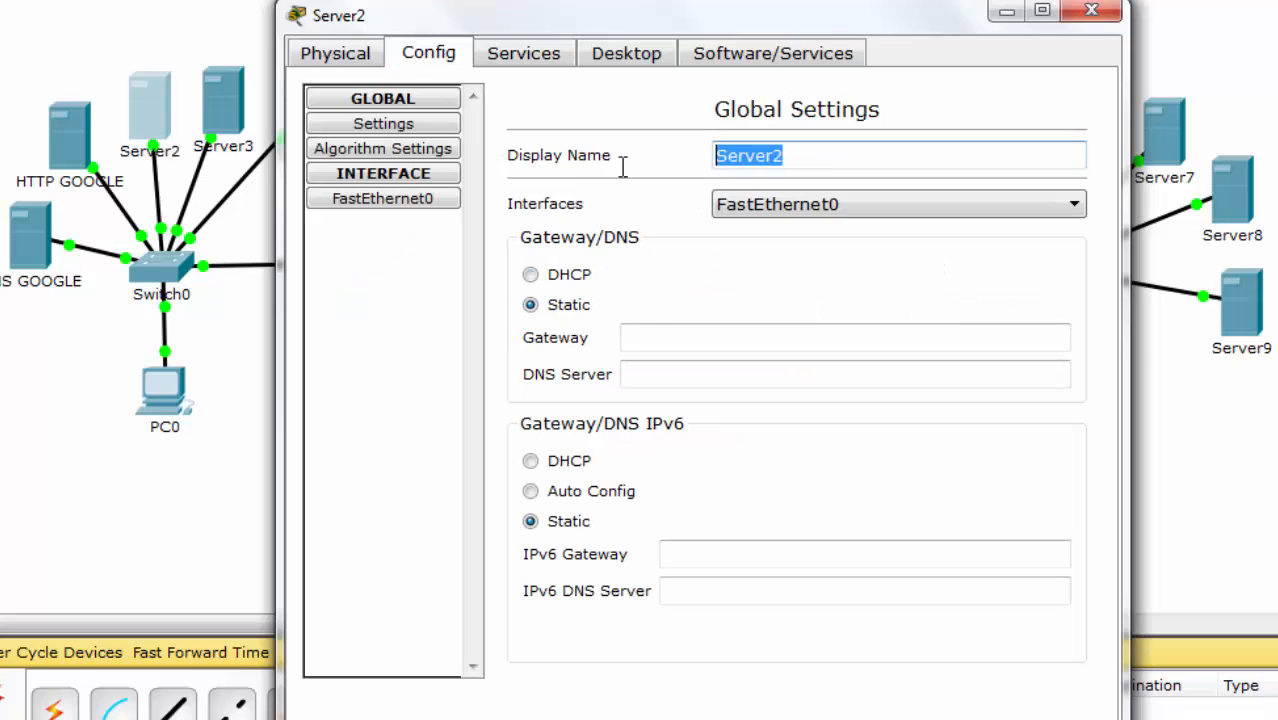
type("FTP GOOGLE")
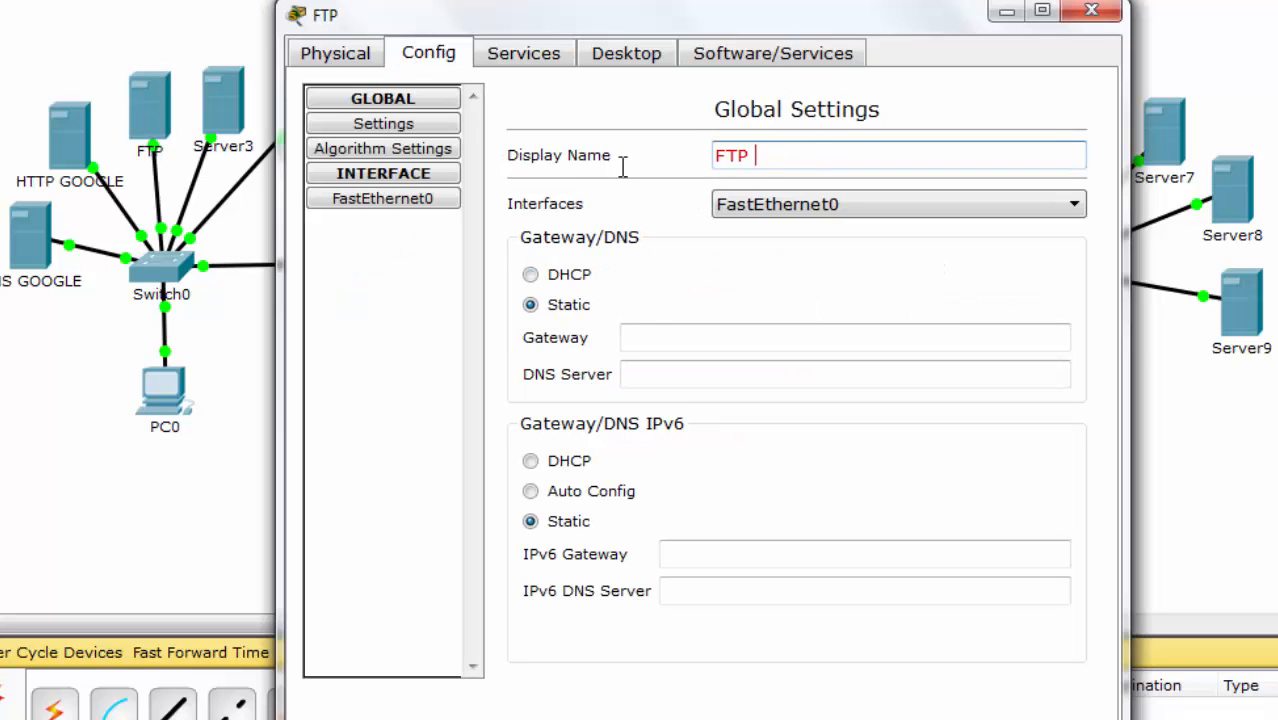
Step: Set the FTP GOOGLE server's static IP address to 192.168.0.4 and its subnet mask to 255.255.255.240
left_click(600, 52)
left_click(405, 165)
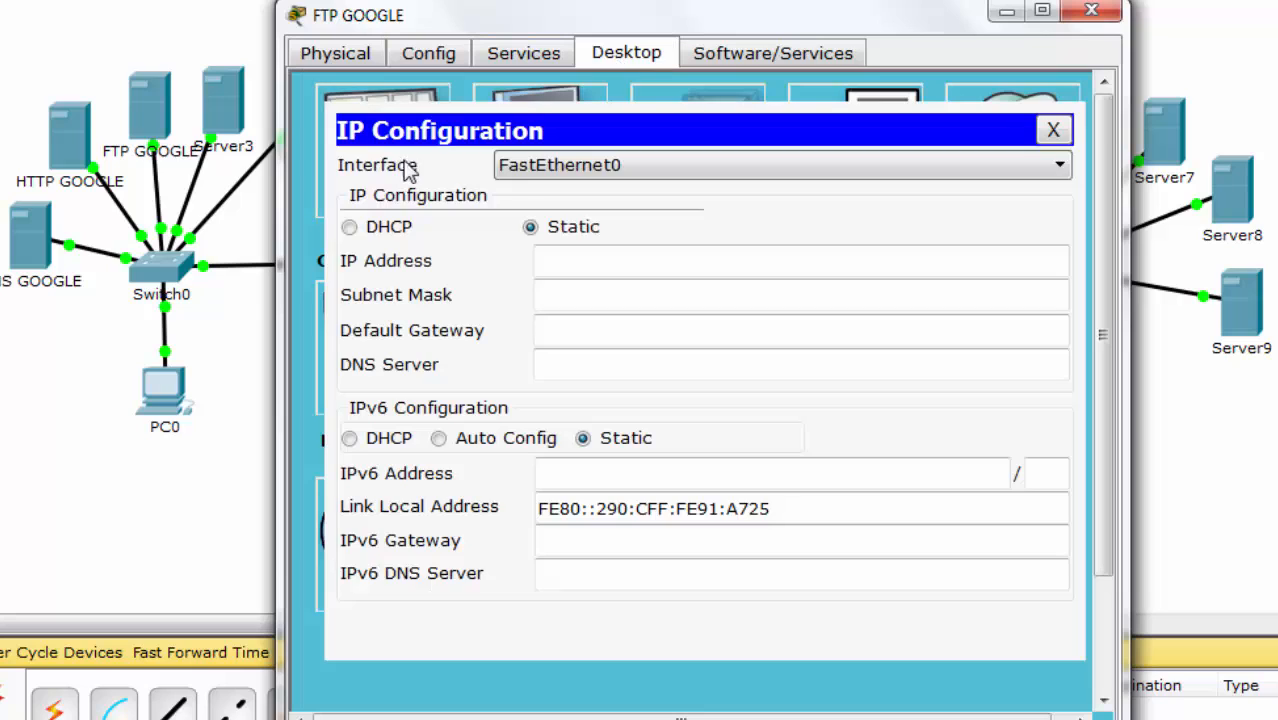
left_click(597, 262)
type("192.168.0.4")
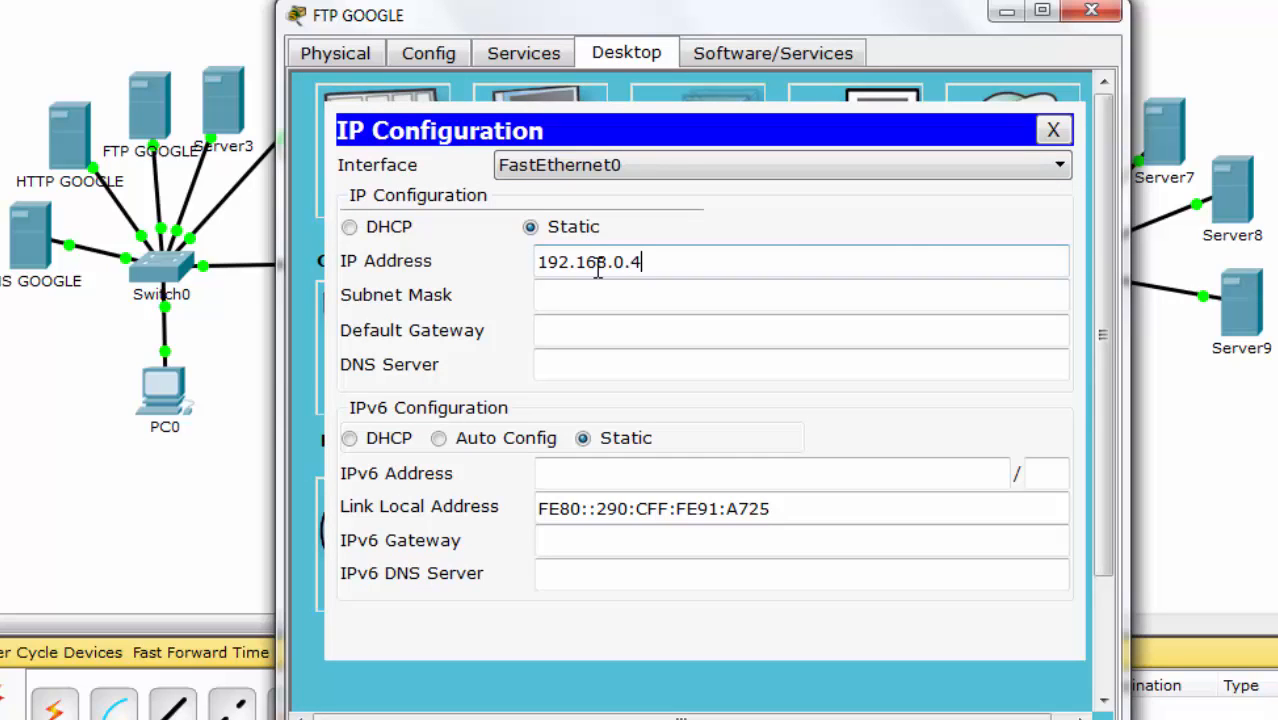
key("Tab")
key("End")
key("BackSpace")
type("240")
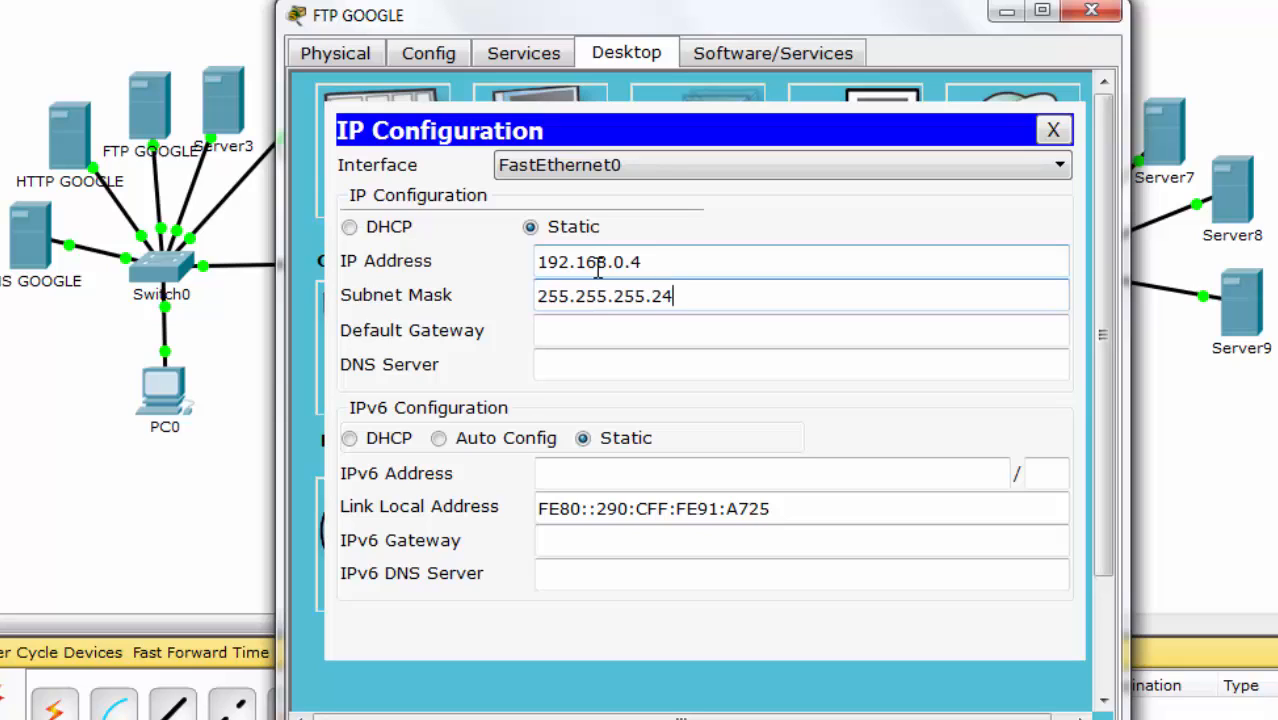
Step: Set the FTP GOOGLE server's default gateway to 192.168.0.1 and DNS server to 192.168.0.2, and close its settings
key("Tab")
type("192.")
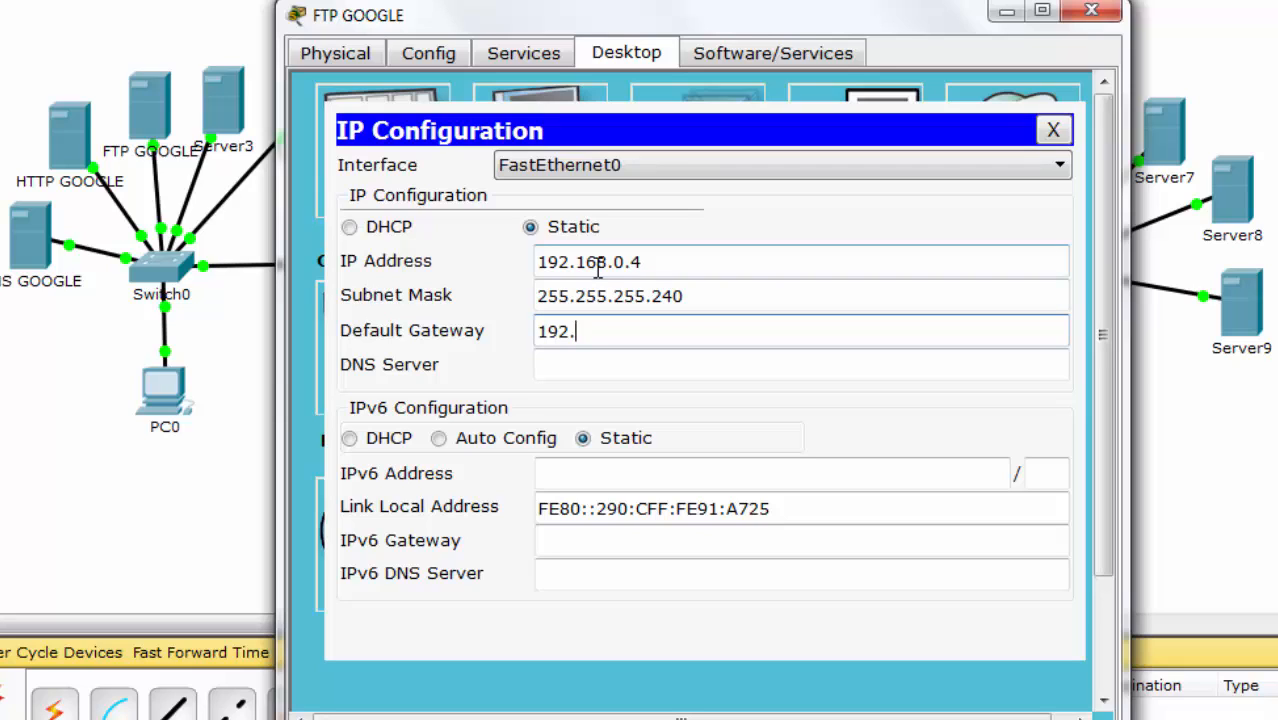
type("168.0.1")
key("Tab")
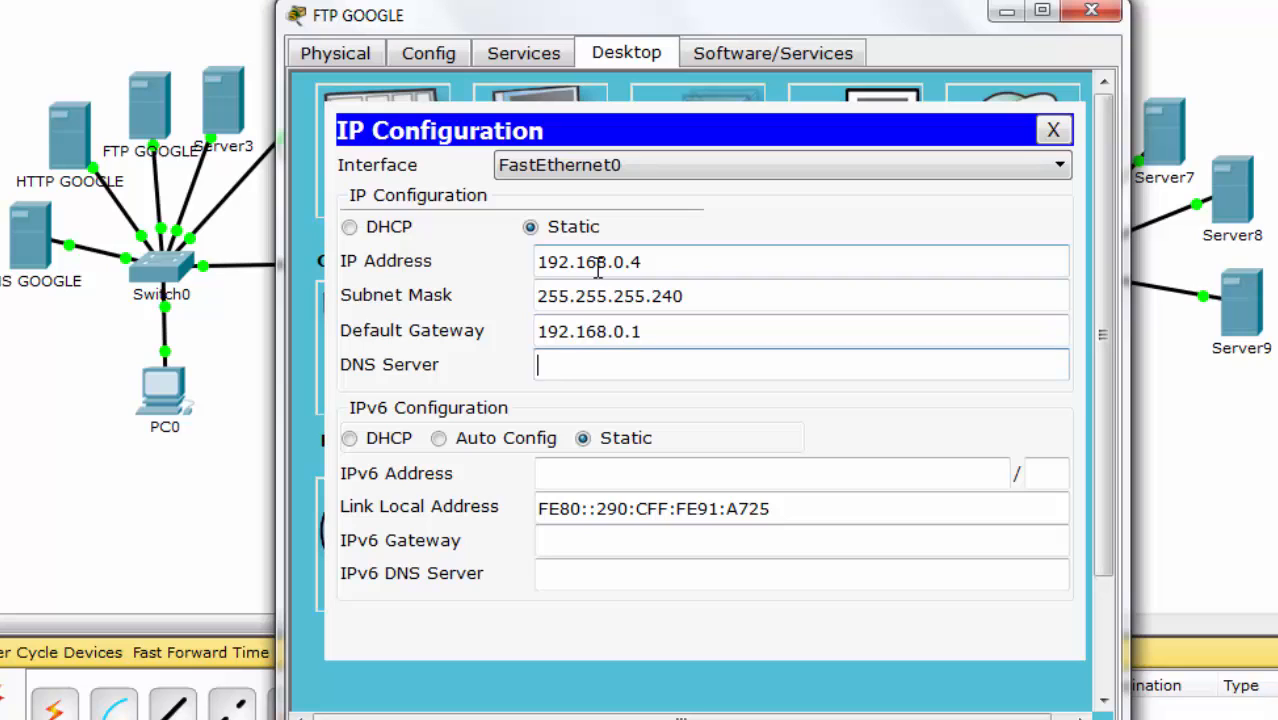
type("192.168.0.2")
left_click(1091, 10)
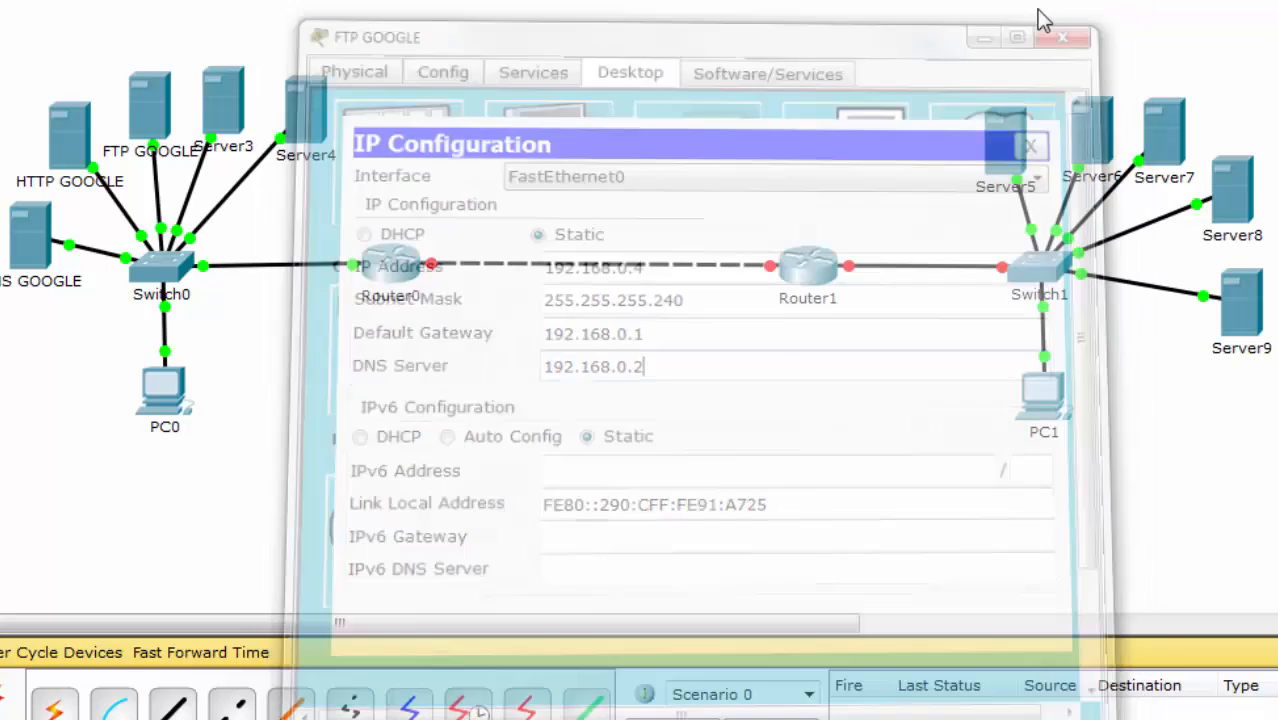
Step: Open Server3's configuration and set its display name to GMAIL
left_click(226, 108)
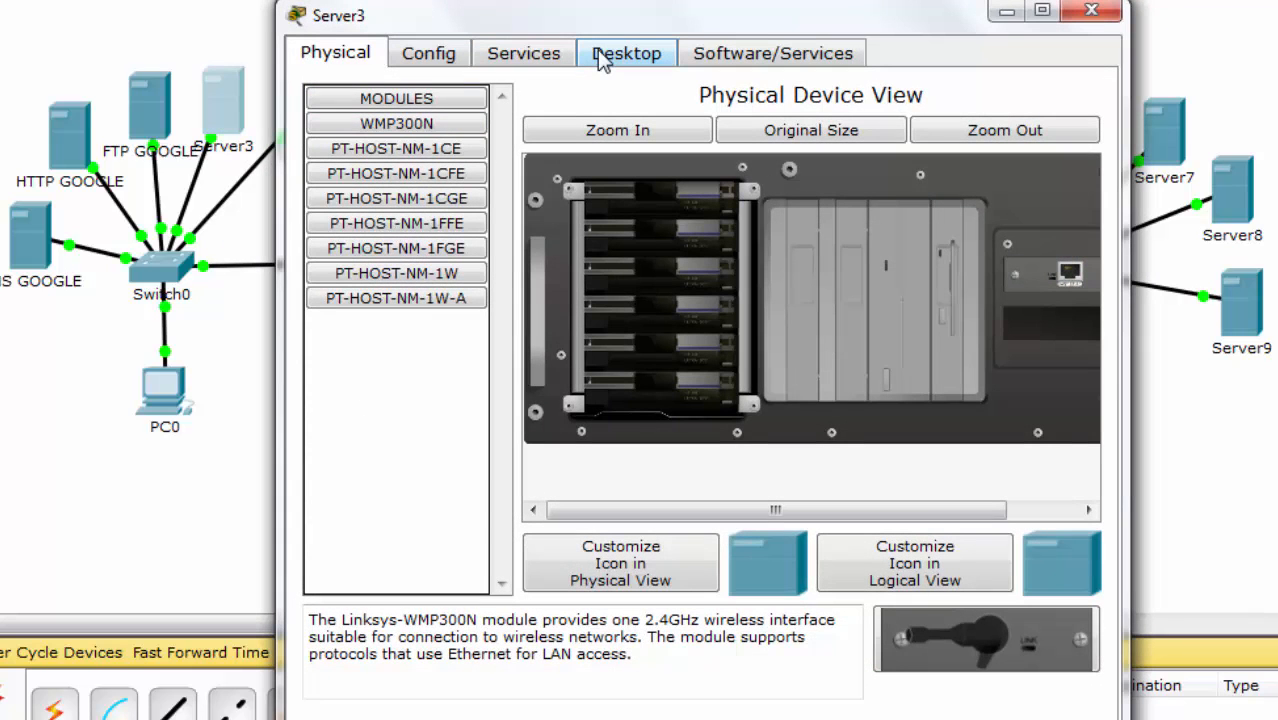
left_click(430, 55)
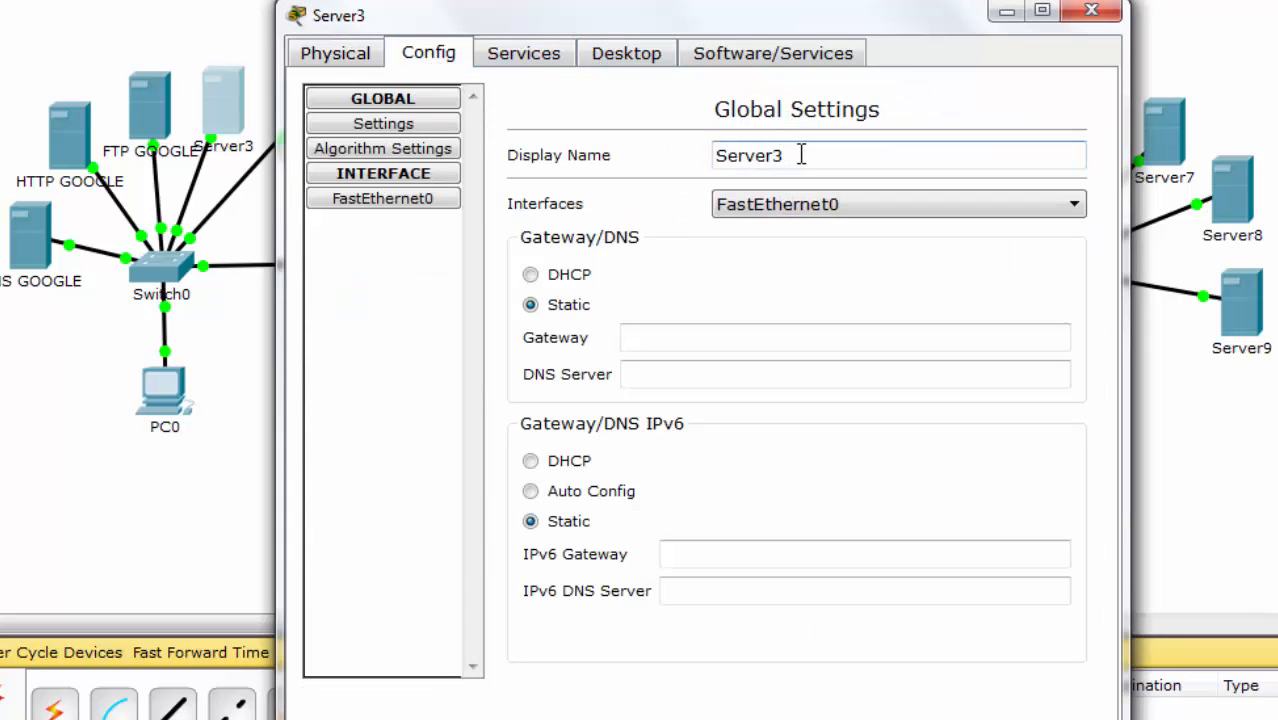
left_click_drag(804, 155, 590, 173)
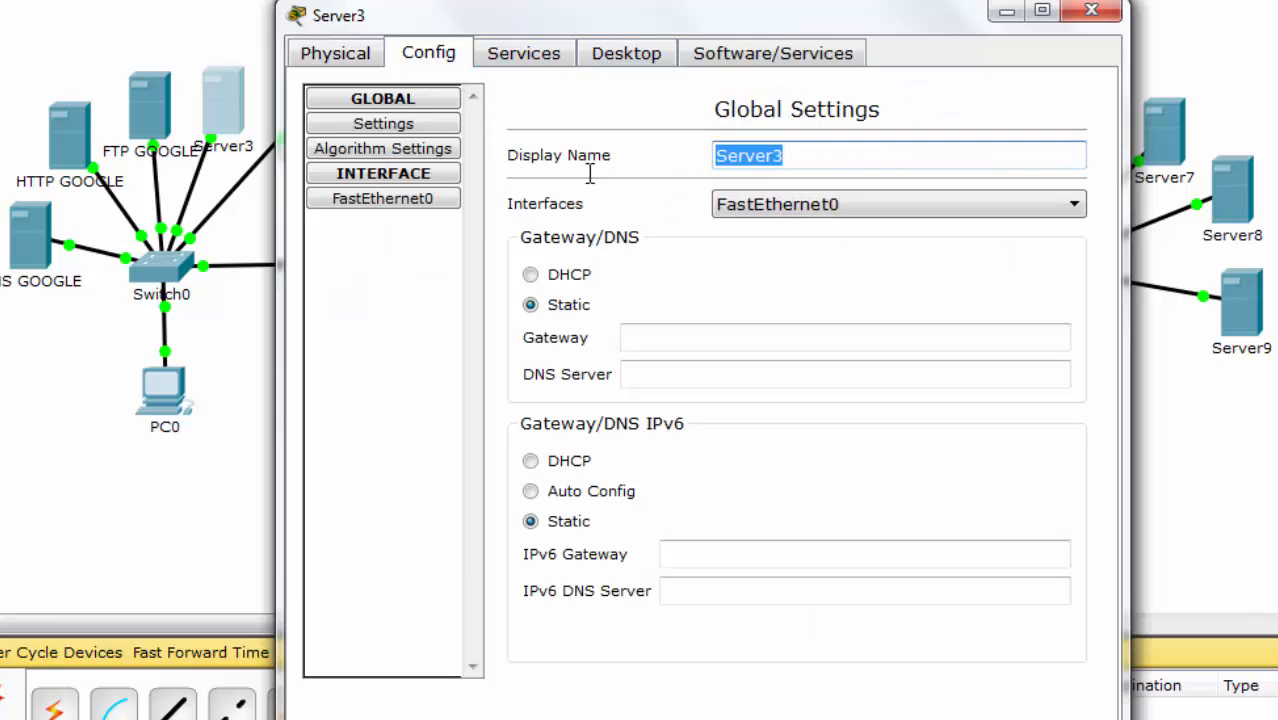
type("GMAIL")
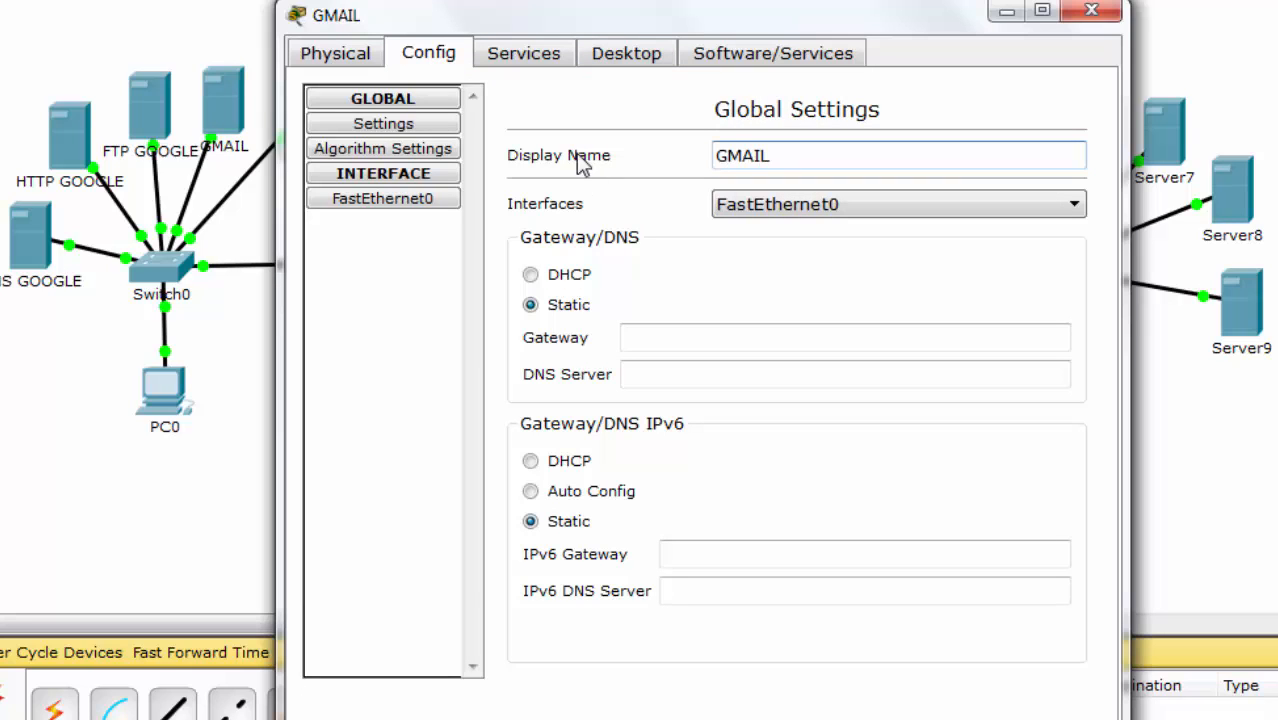
Step: Set the GMAIL server's static IP address to 192.168.0.5 and its subnet mask to 255.255.255.240
left_click(602, 55)
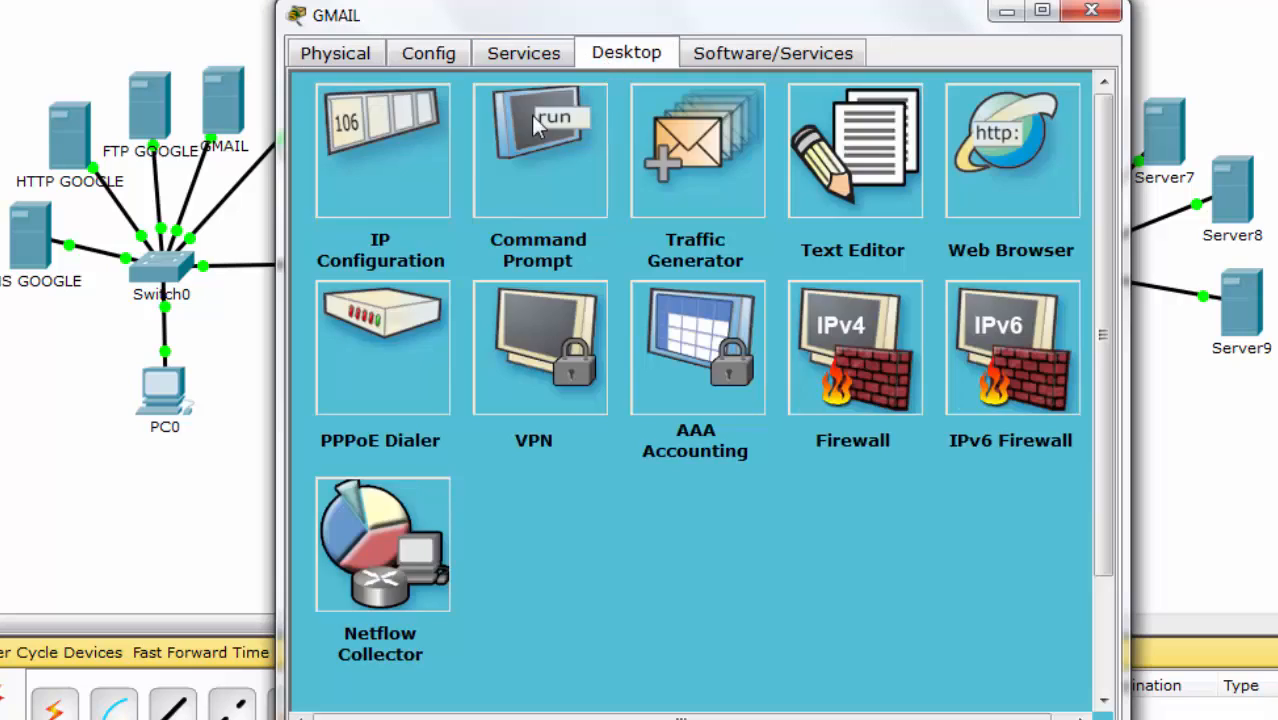
left_click(421, 145)
left_click(612, 259)
type("192.168.0.5")
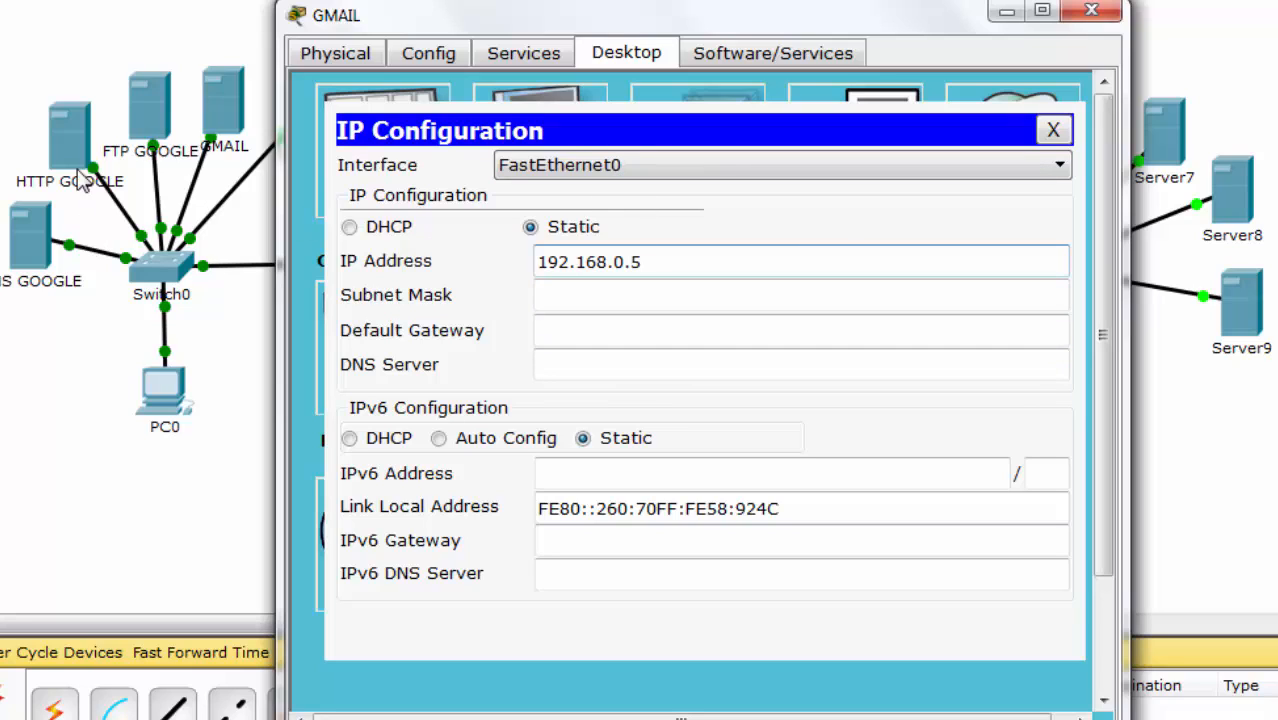
left_click(625, 296)
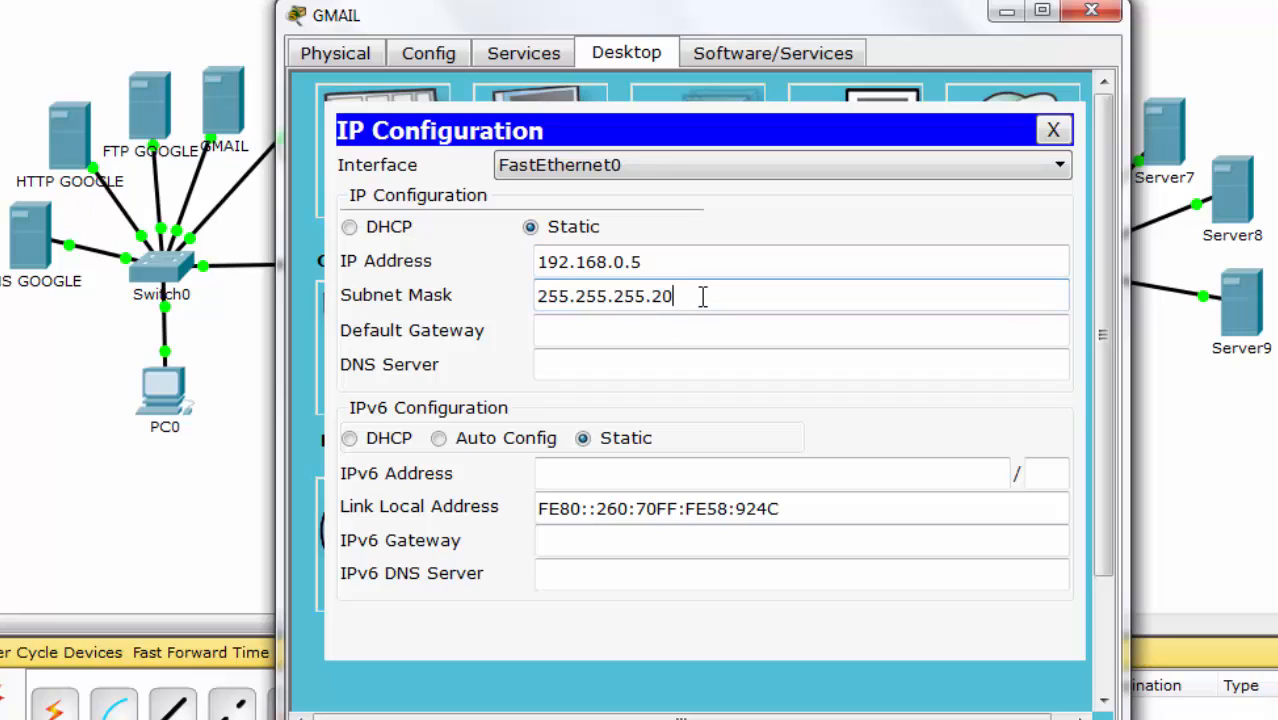
key("BackSpace")
type("40")
Step: Set the GMAIL server's default gateway to 192.168.0.1 and DNS server to 192.168.0.2, and close its settings
key("Tab")
type("192.16")
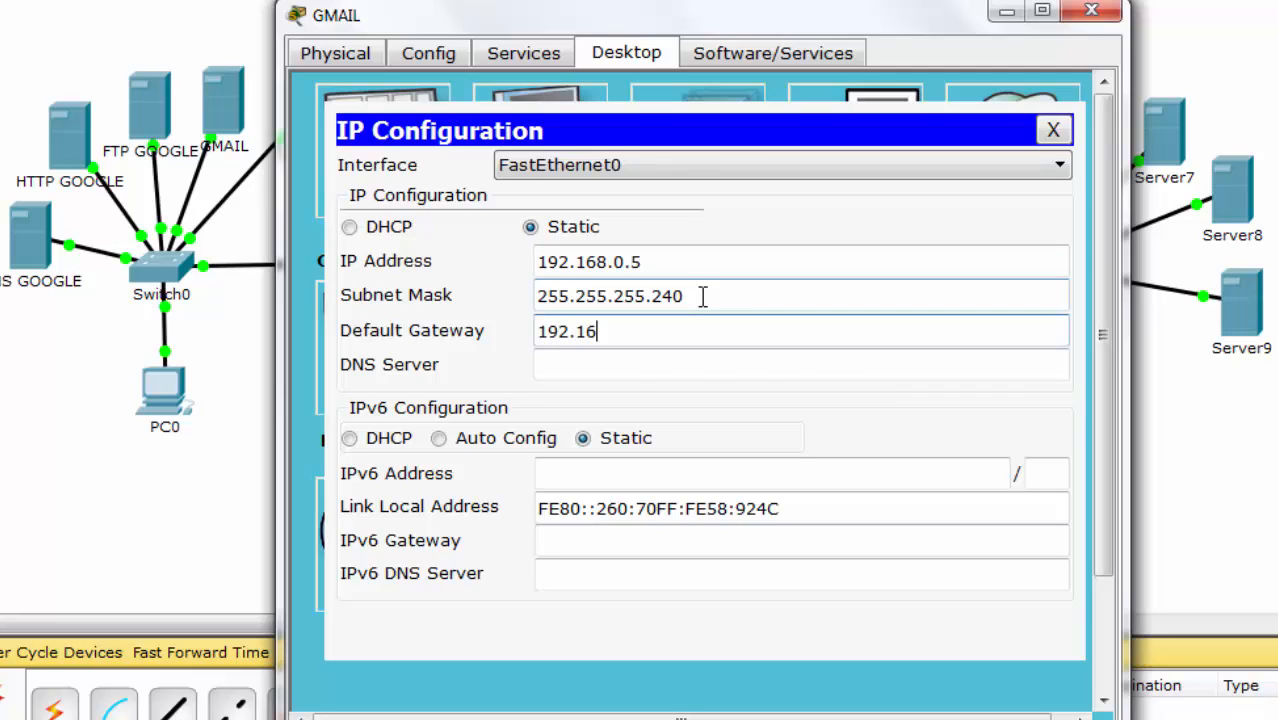
type("8.0.1")
key("Tab")
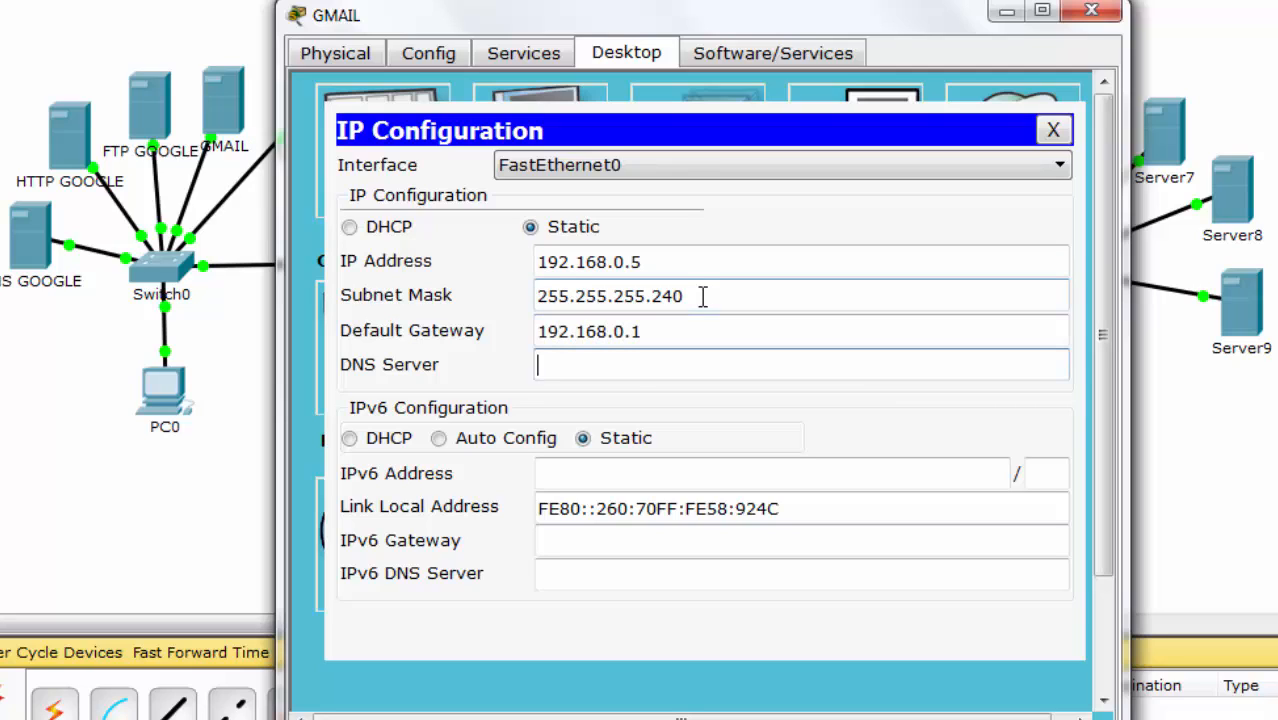
type("192.168.0")
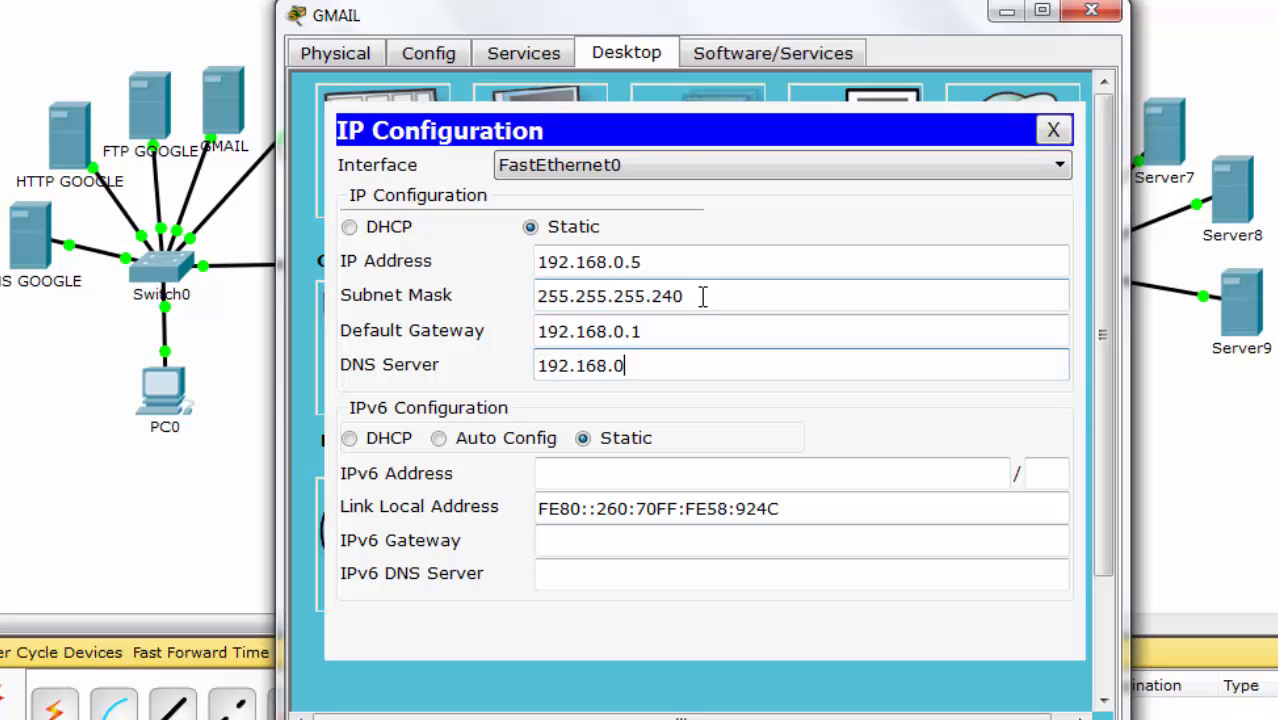
type(".2")
left_click(1052, 130)
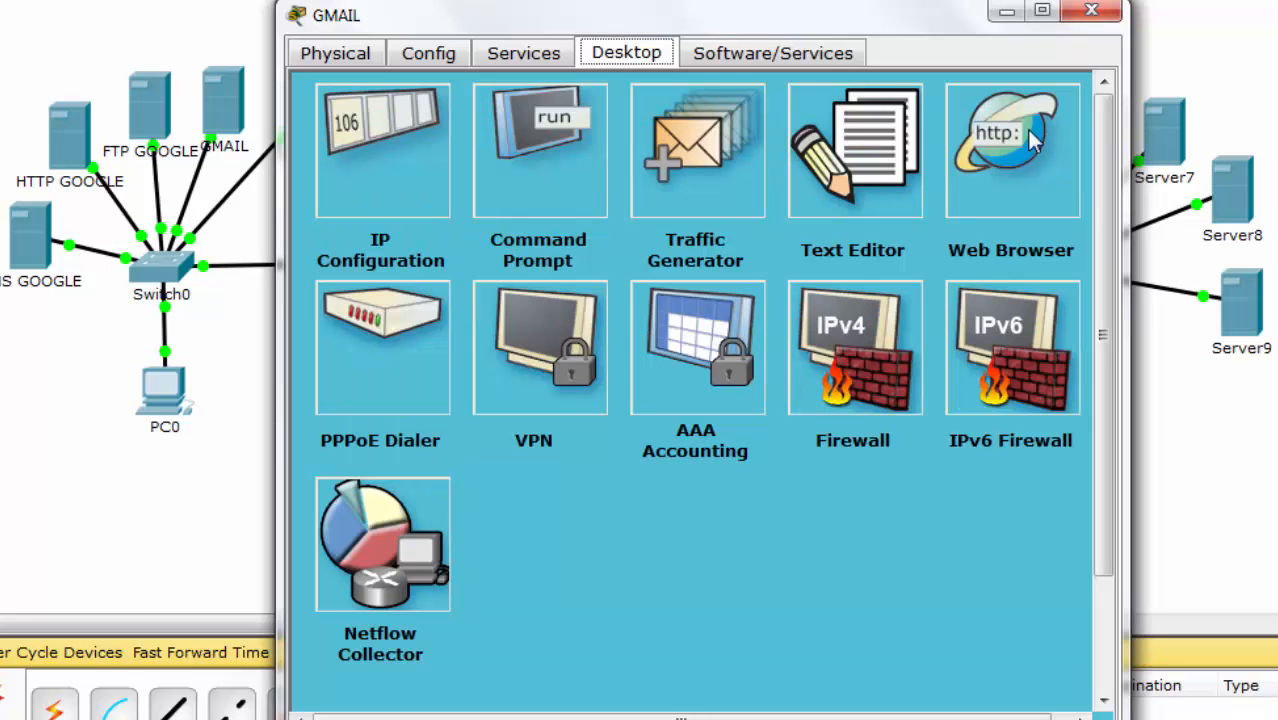
left_click(1091, 10)
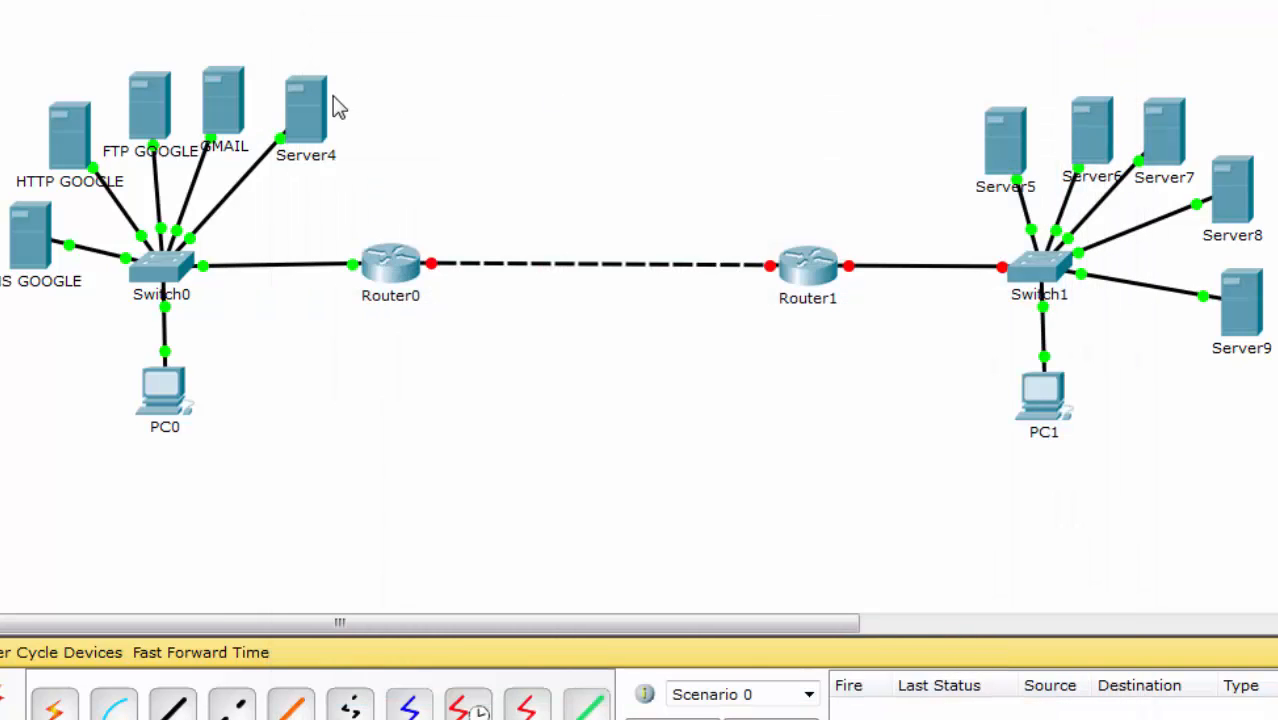
Step: Open Server4's configuration and set its display name to DHCP GOOGLE
left_click(308, 110)
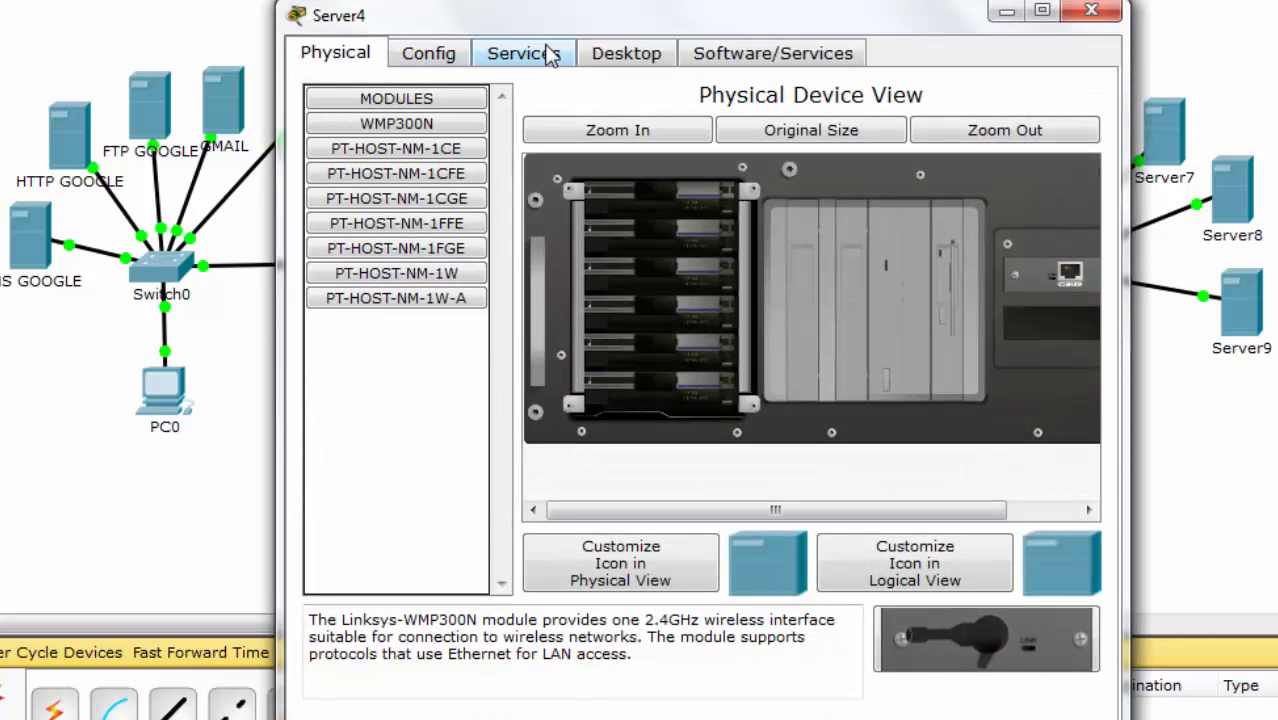
left_click(546, 58)
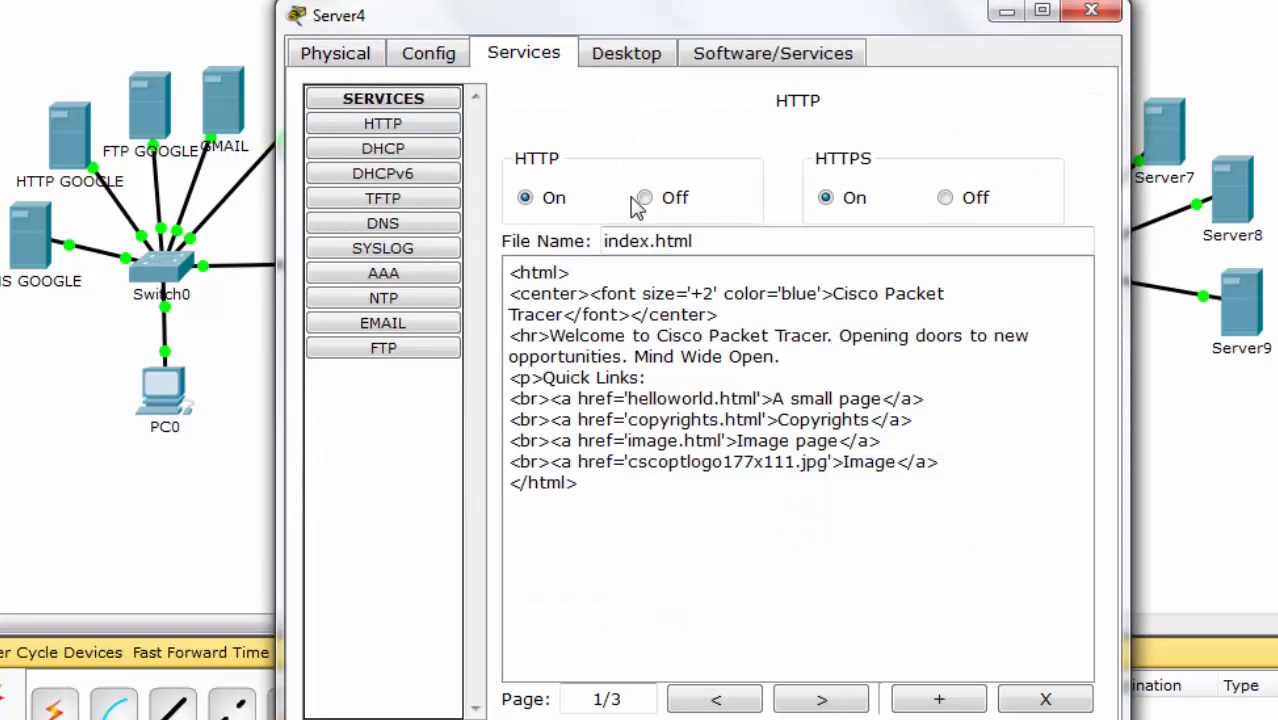
left_click(632, 56)
left_click(440, 53)
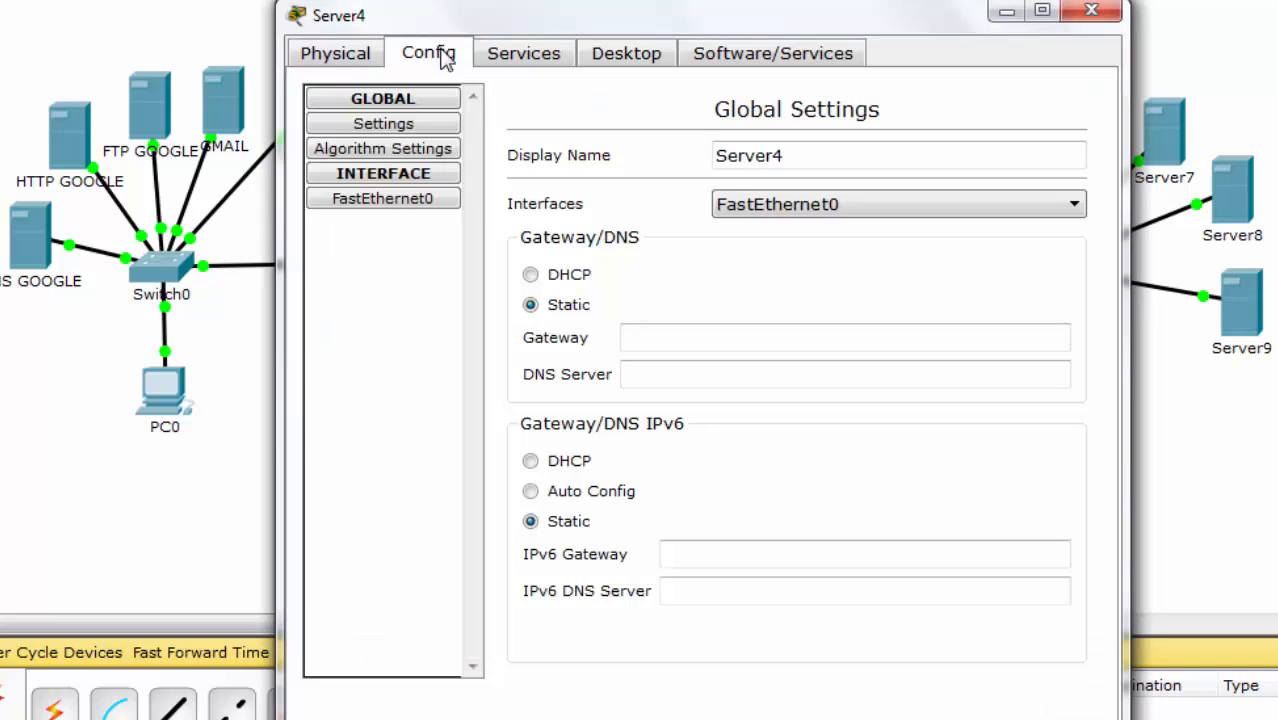
left_click_drag(793, 160, 618, 155)
type("D")
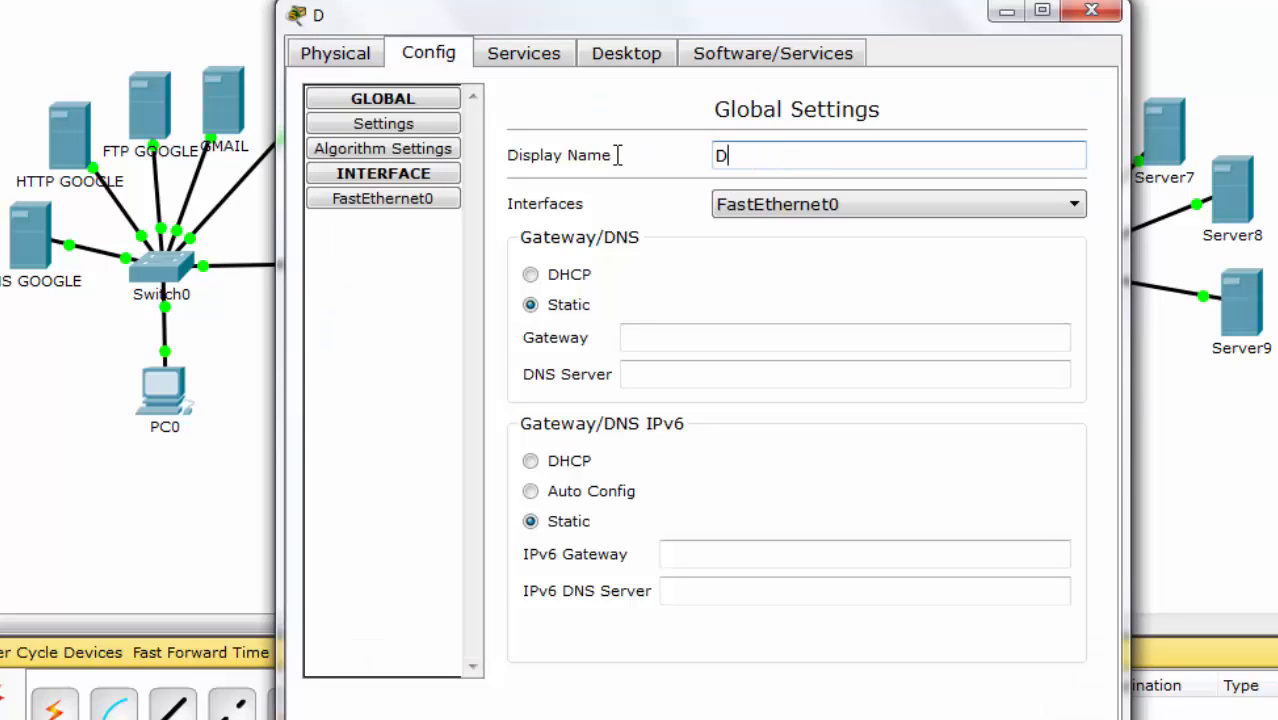
type("HCP GOOGLE")
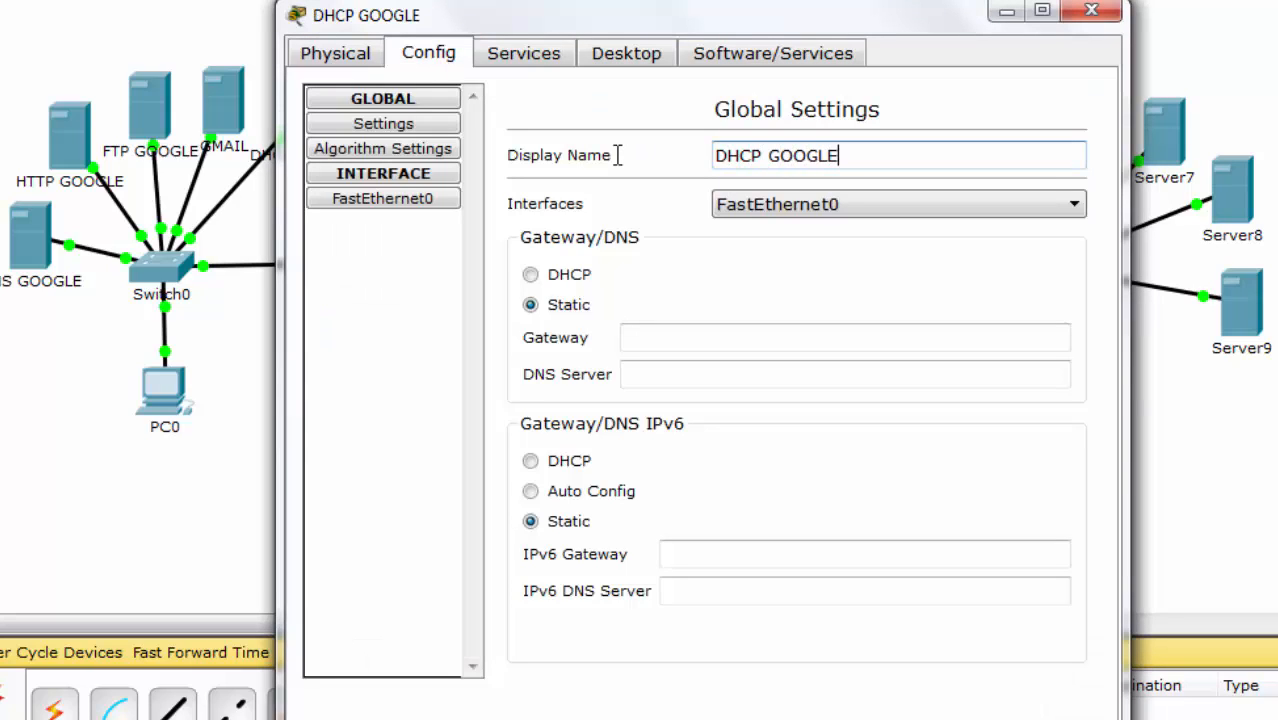
Step: Set the DHCP GOOGLE server's static IP address to 192.168.0.6 and its subnet mask to 255.255.255.240
left_click(598, 52)
left_click(432, 158)
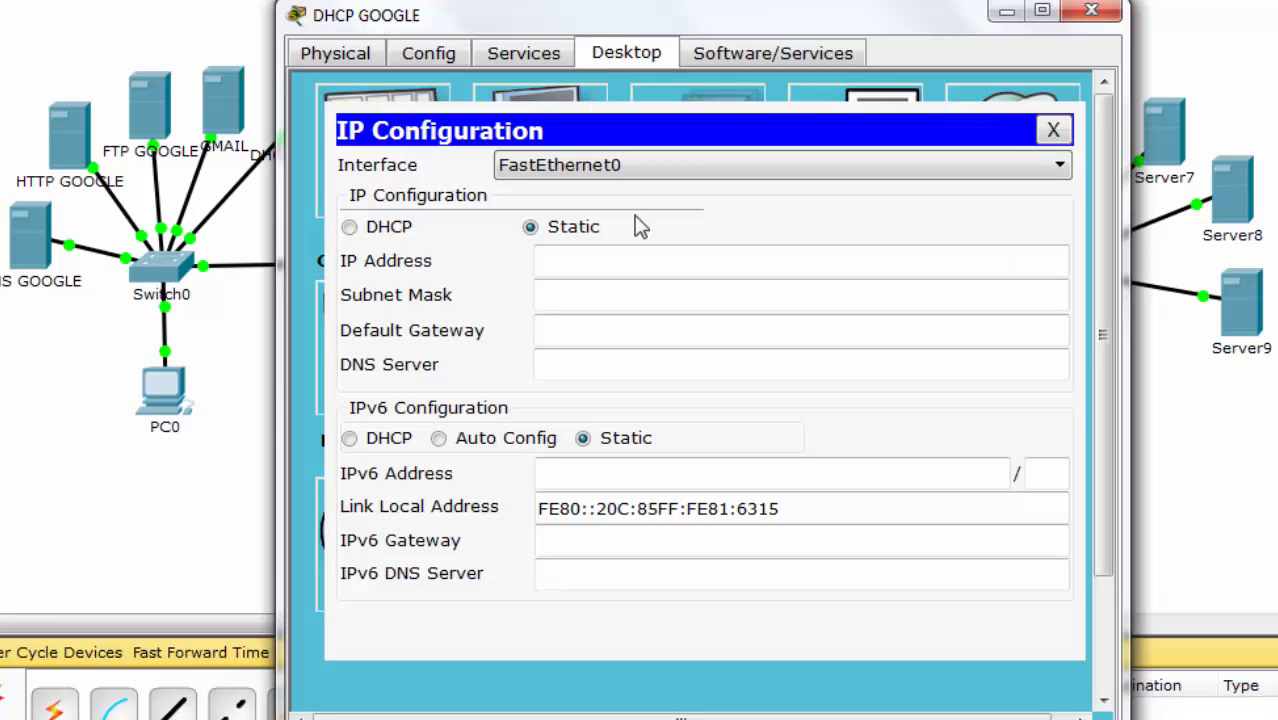
type("192.168.0.6")
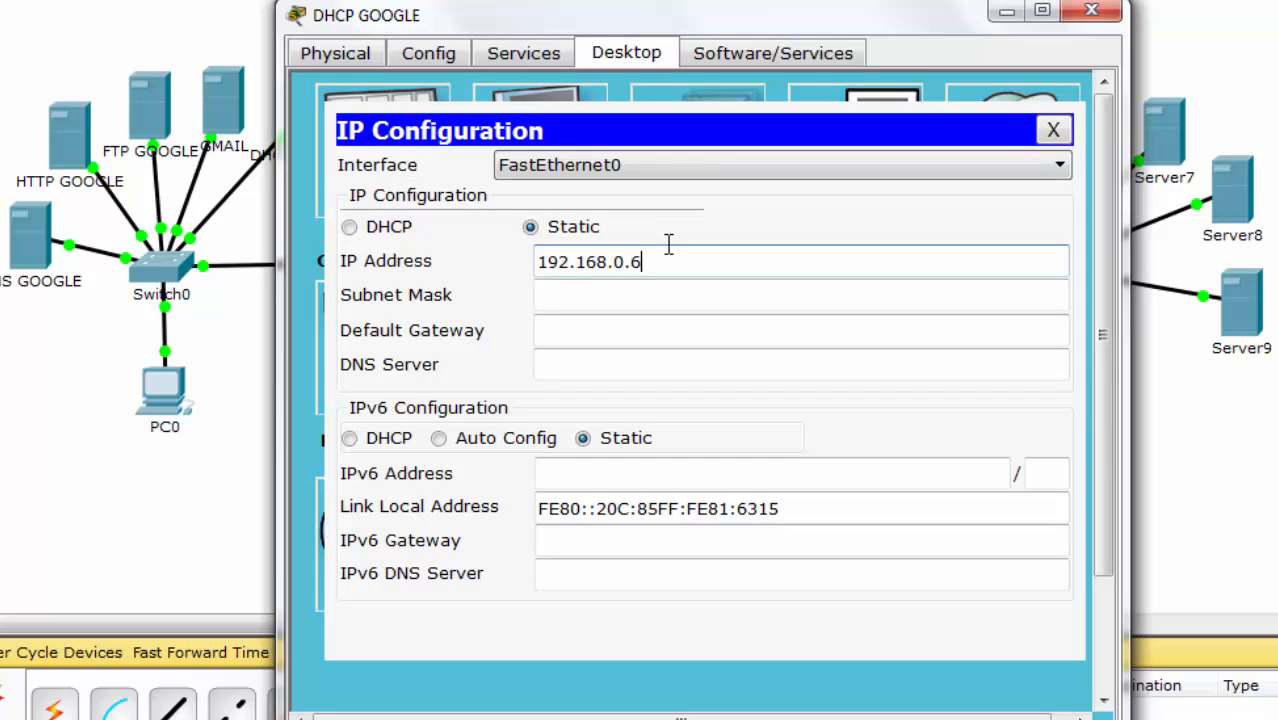
key("Tab")
type("$")
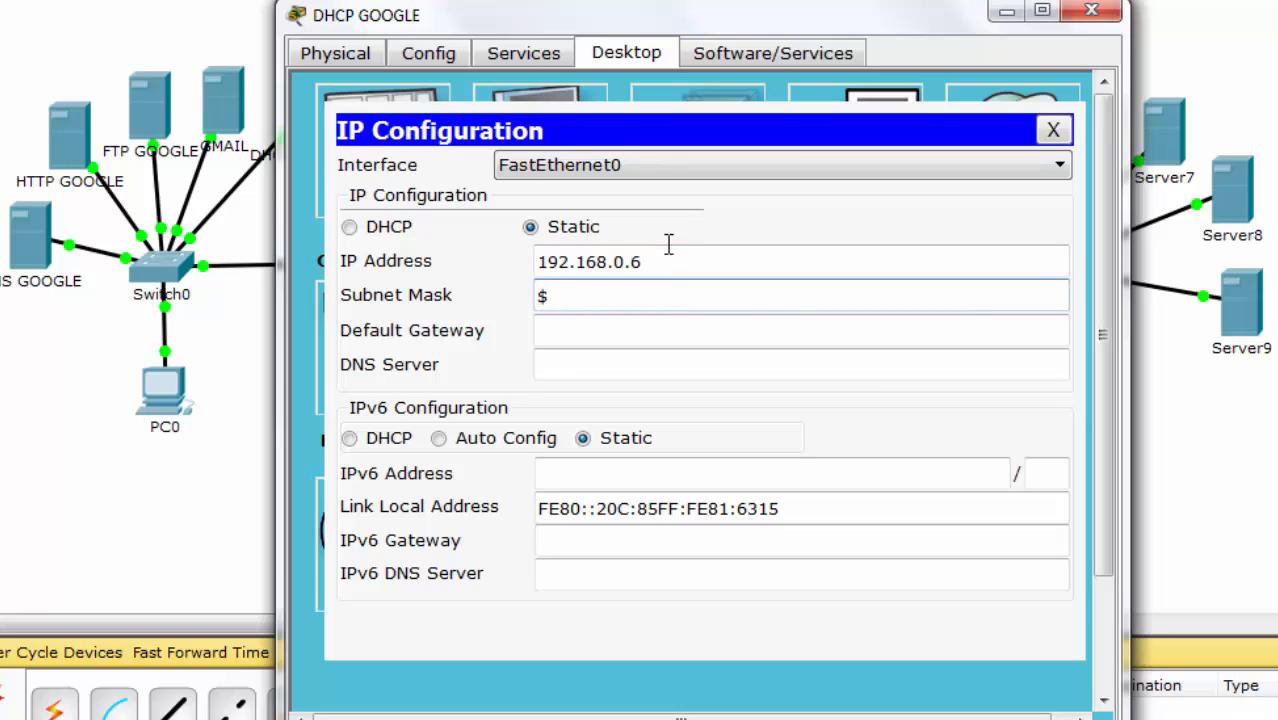
key("ctrl+z")
key("End")
type("240")
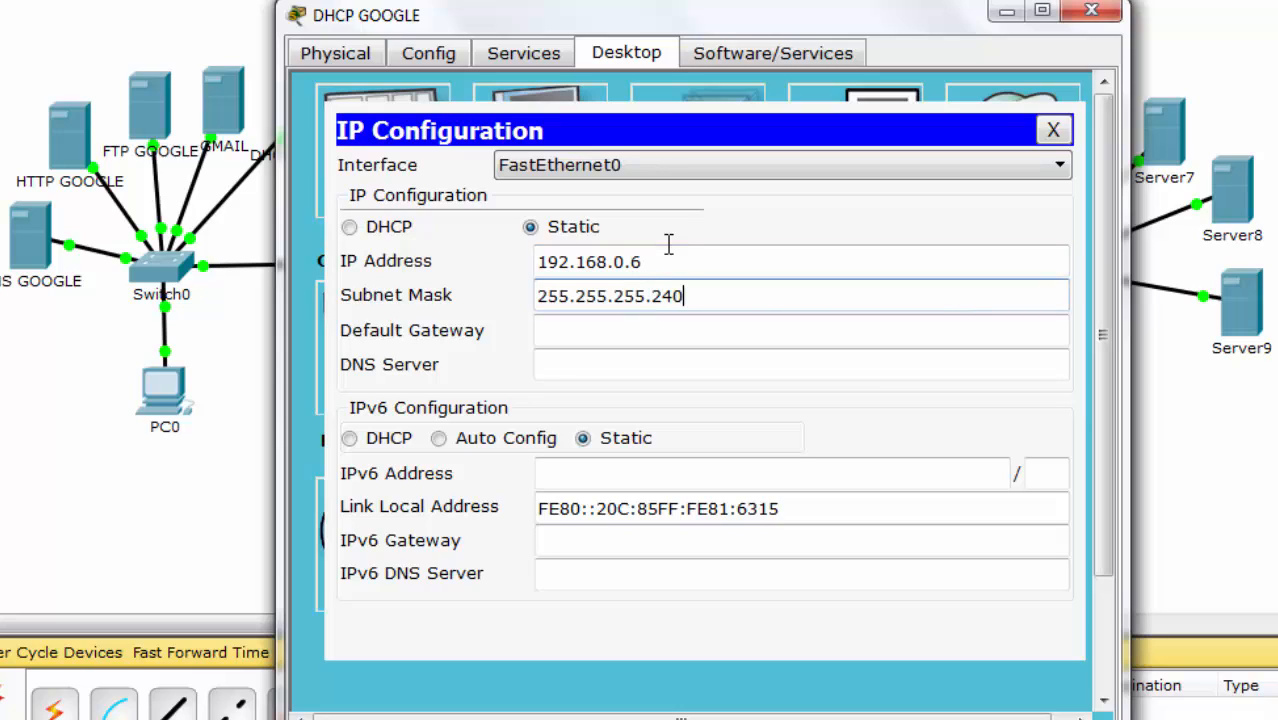
Step: Set the DHCP GOOGLE server's default gateway to 192.168.0.1 and DNS server to 192.168.0.2, and close its settings
key("Tab")
type("192.1")
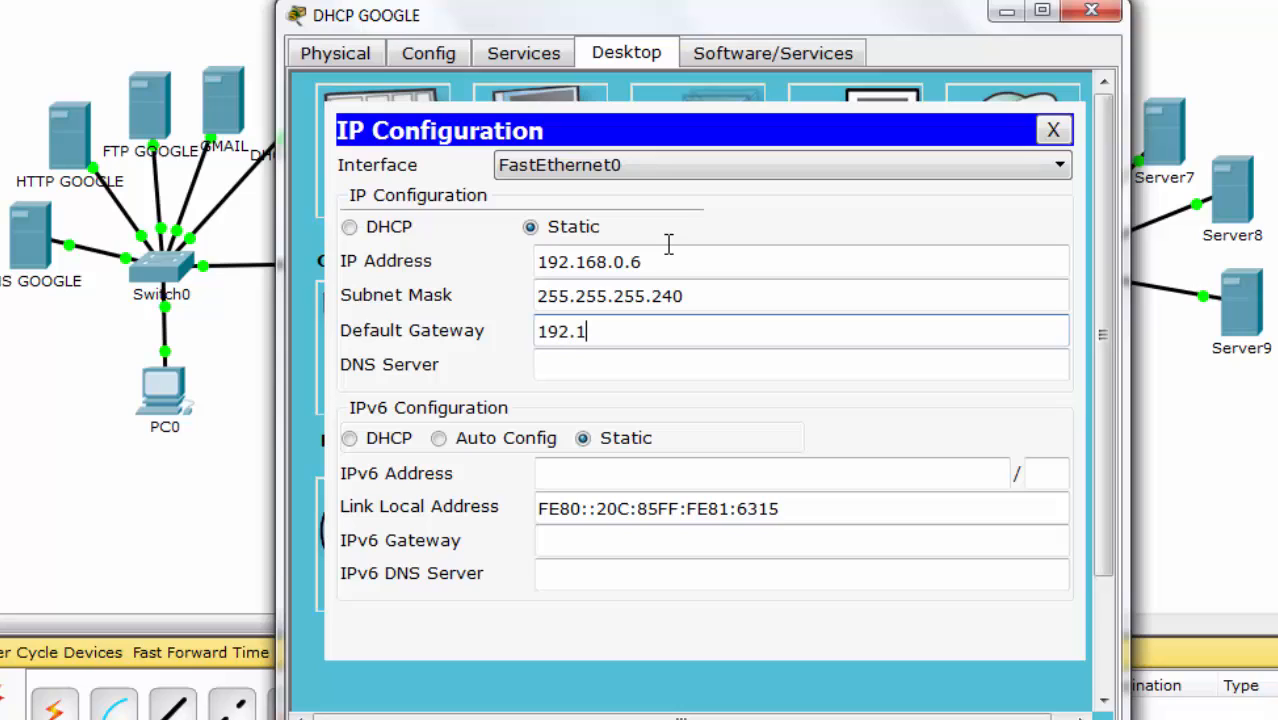
type("68.0.1")
key("Tab")
type("192.1")
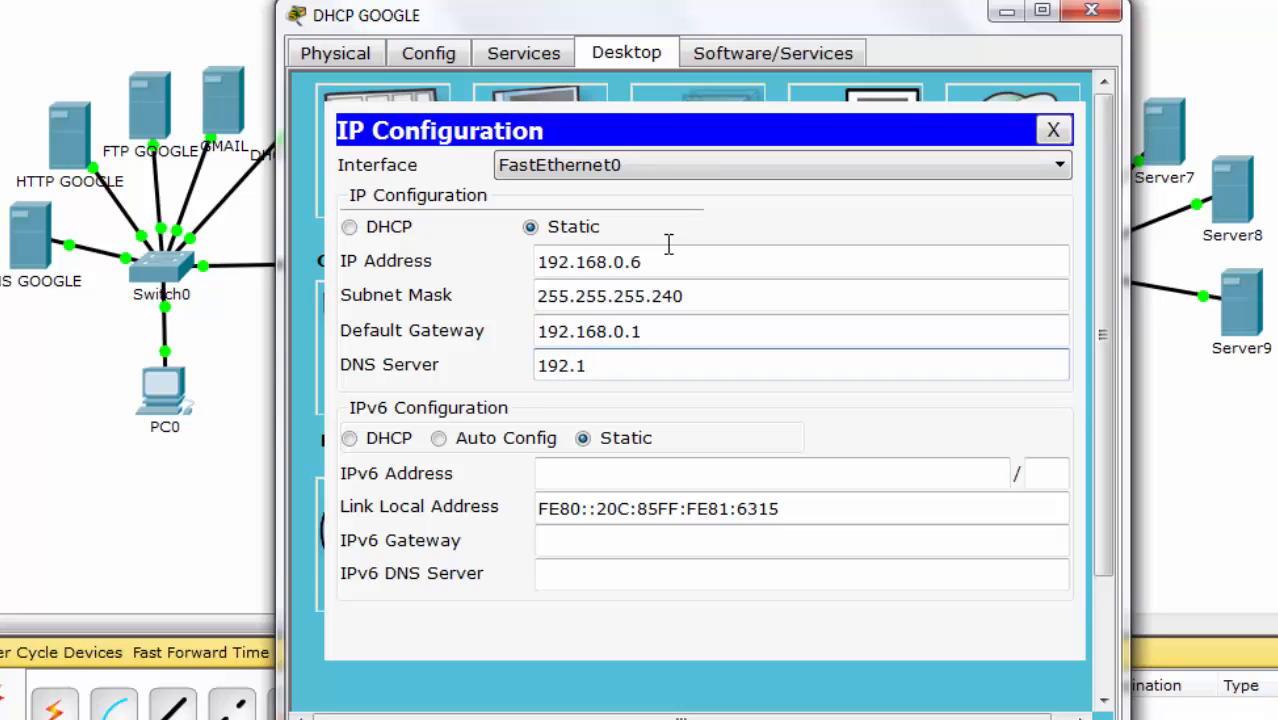
type("68.0.2")
left_click(1092, 15)
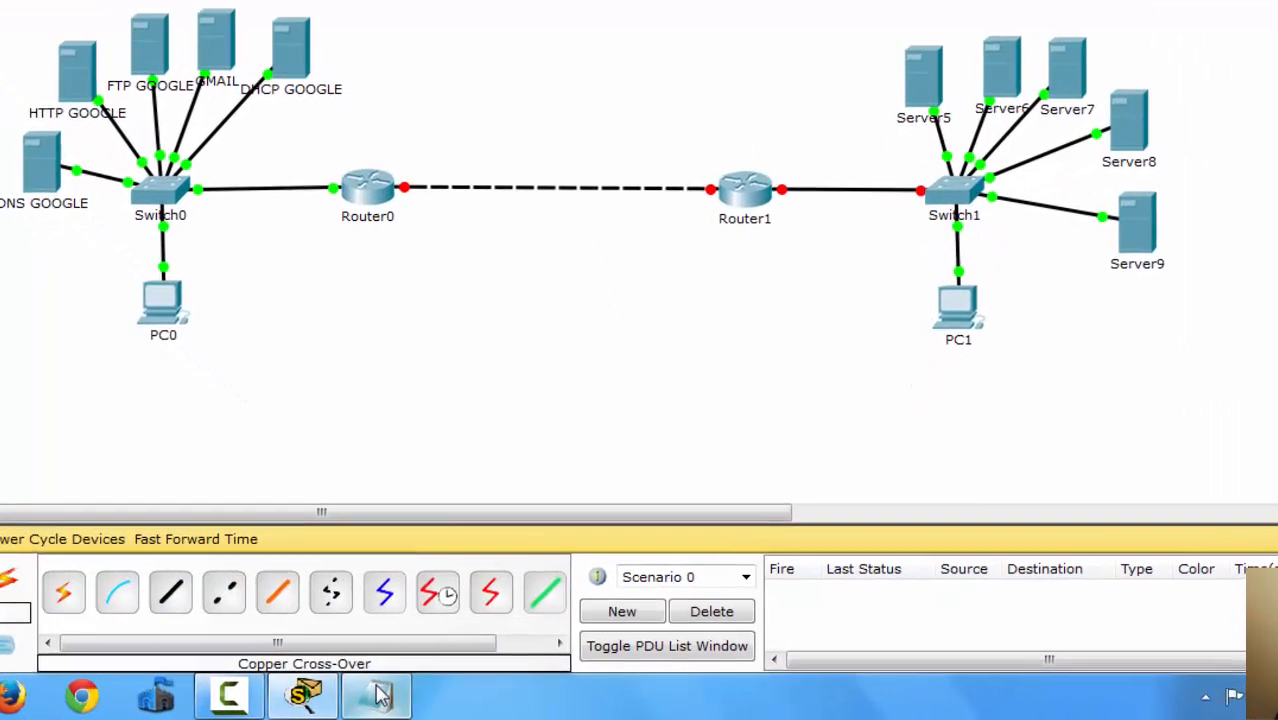
Step: Consult the 192.168.0.16 - 192.168.0.31 range in the Notepad subnet plan, and open Router1's FastEthernet0/0 interface settings in Packet Tracer
left_click(434, 701)
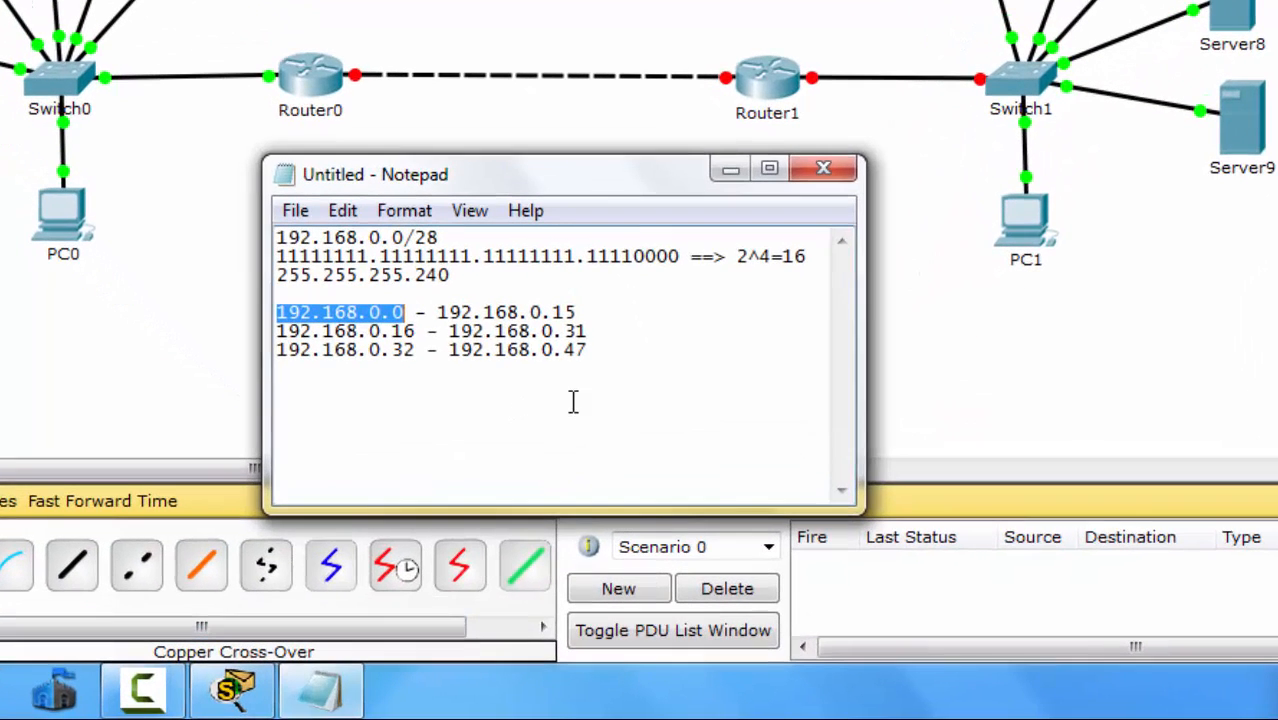
left_click_drag(584, 331, 281, 330)
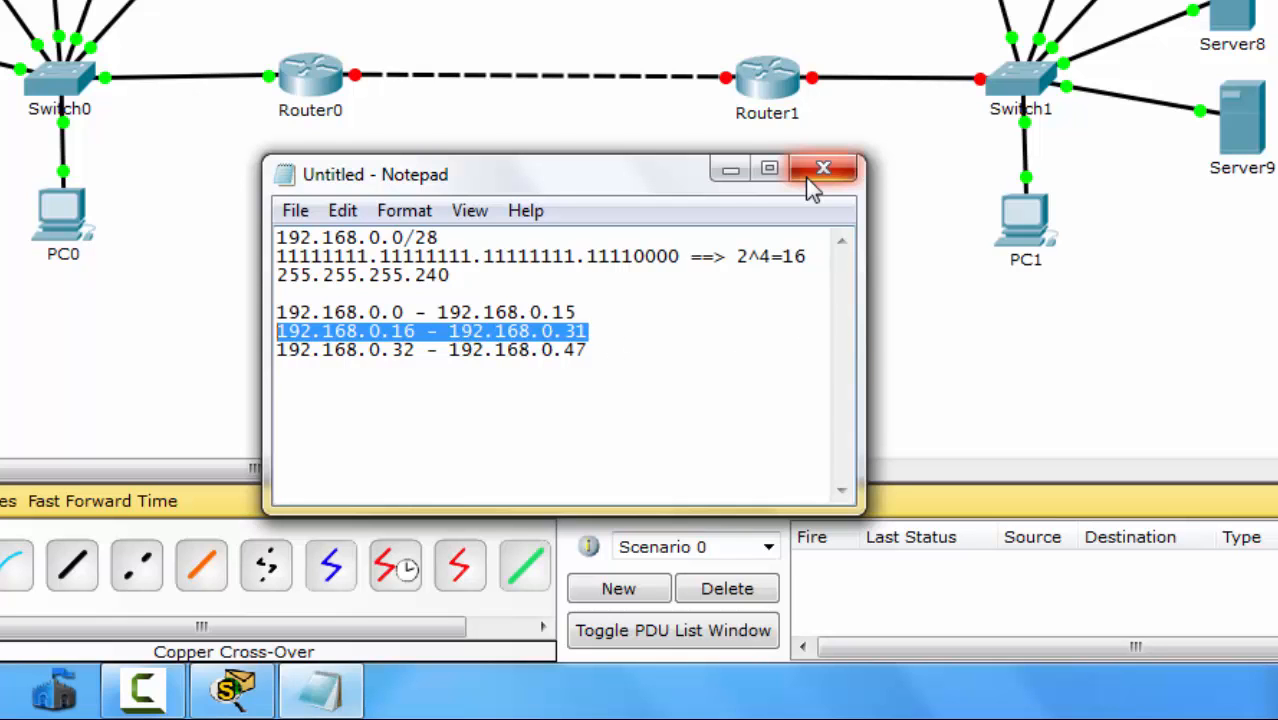
left_click(772, 82)
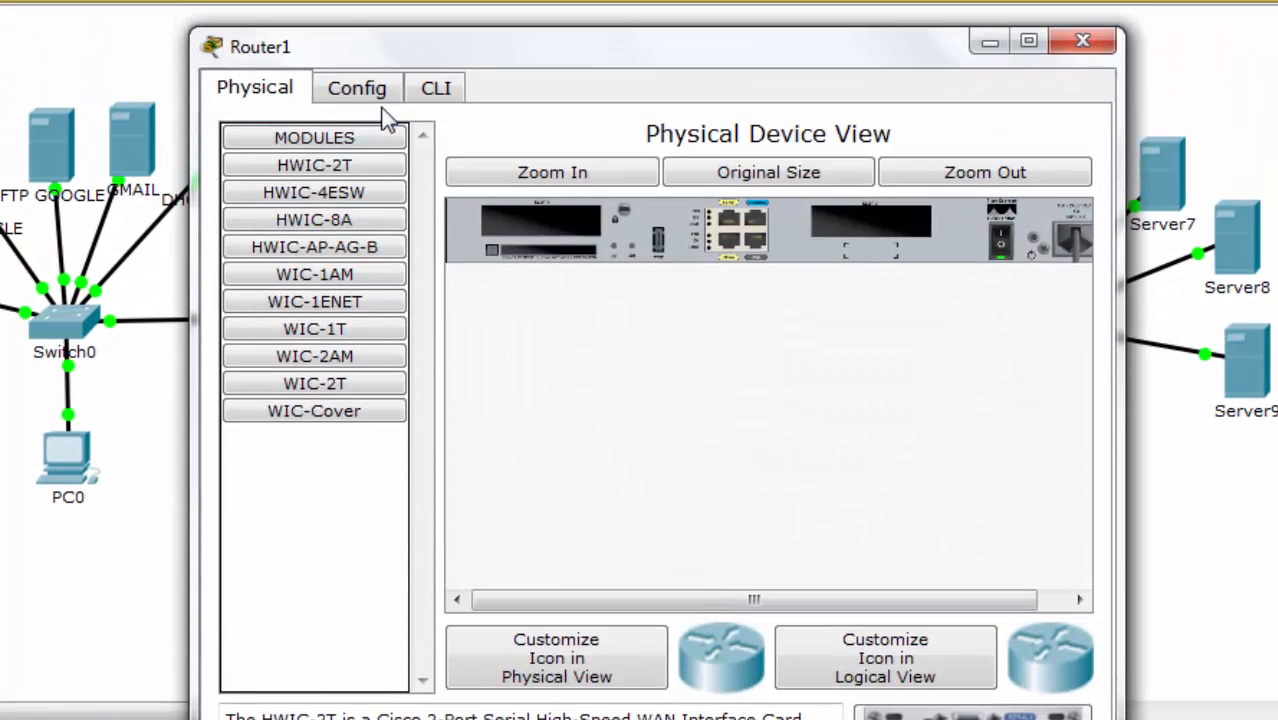
left_click(372, 86)
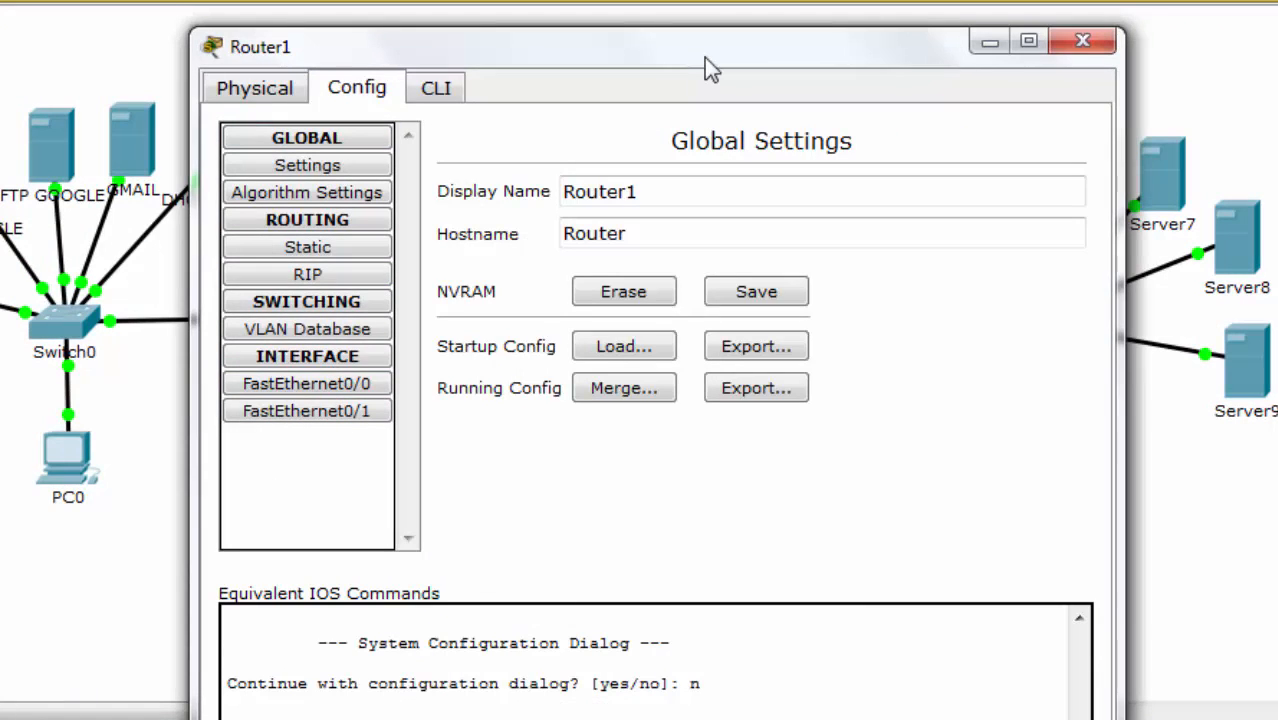
left_click_drag(704, 57, 327, 0)
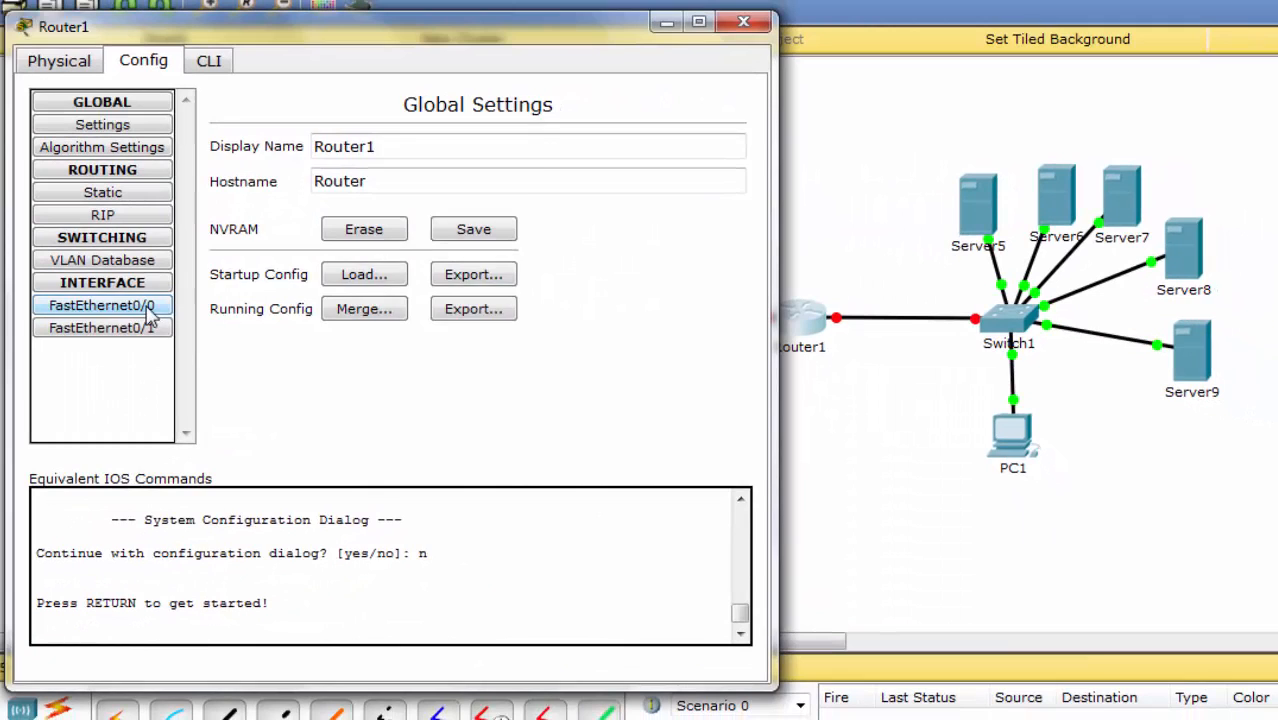
left_click(148, 312)
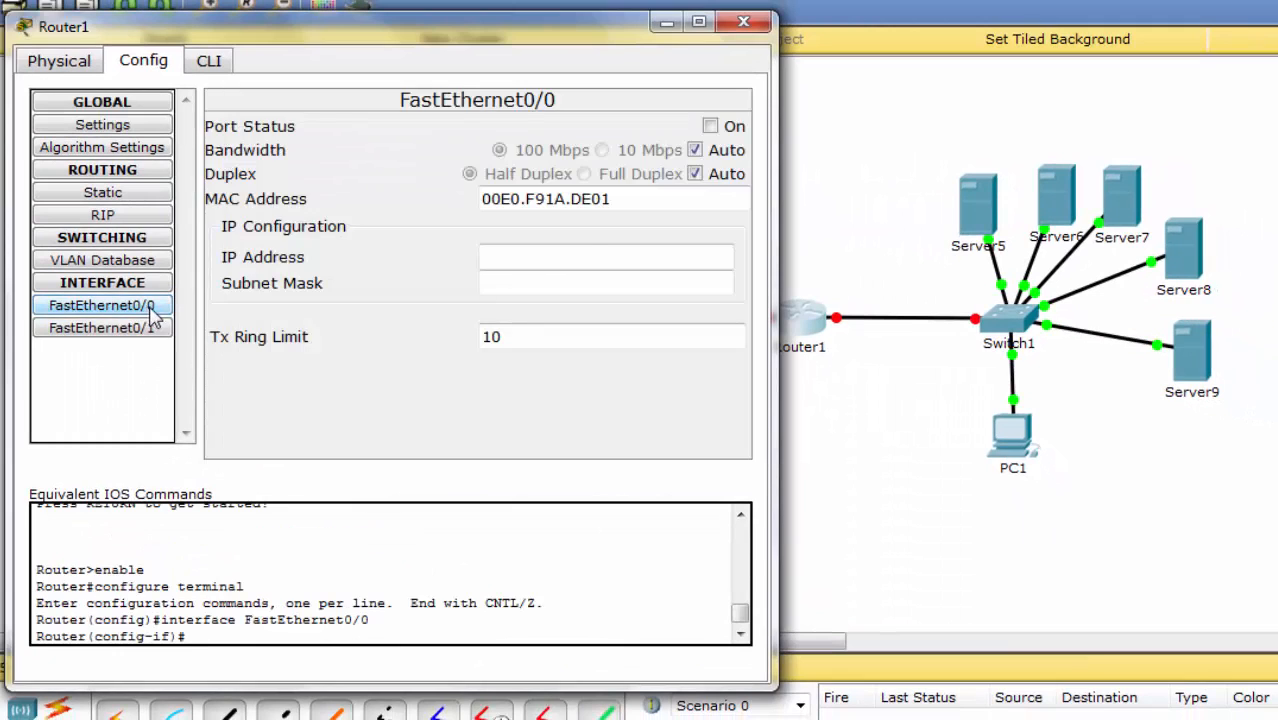
Step: Give Router1's FastEthernet0/0 the IP address 192.168.0.17 with mask 255.255.255.240, turn the port on and close the router's settings
left_click(583, 252)
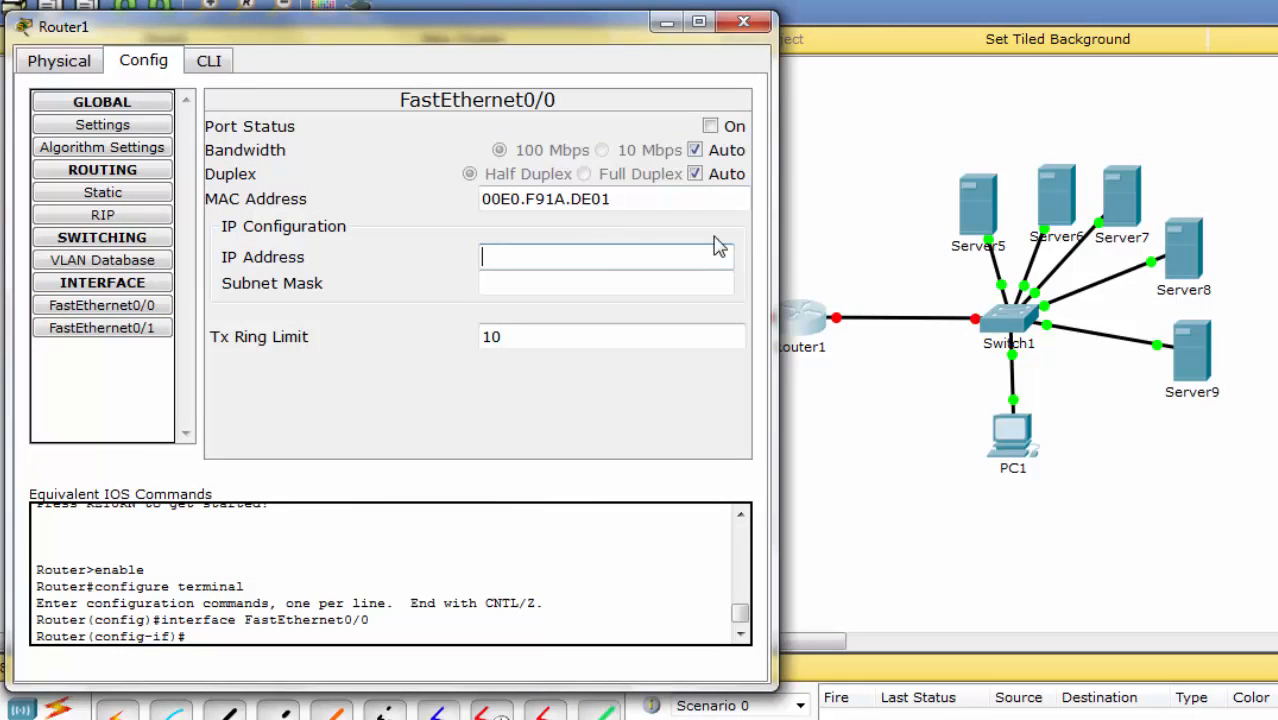
type("192.168.0.")
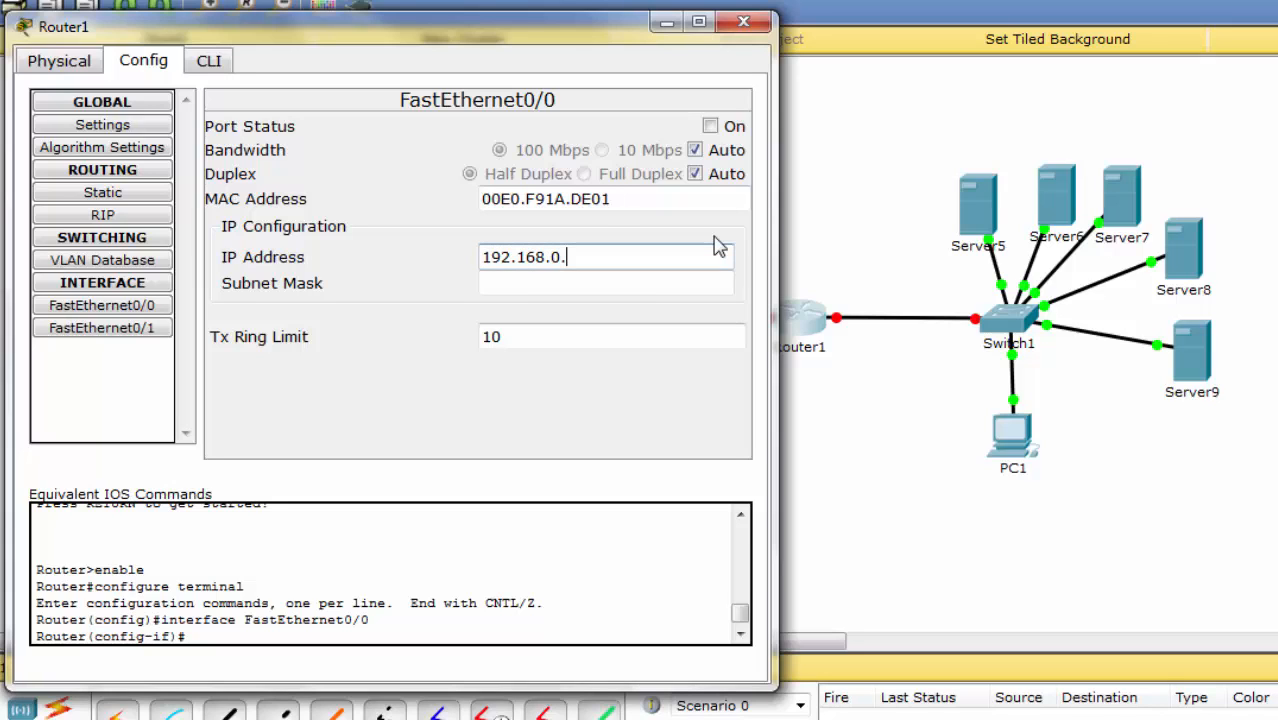
type("17")
key("Tab")
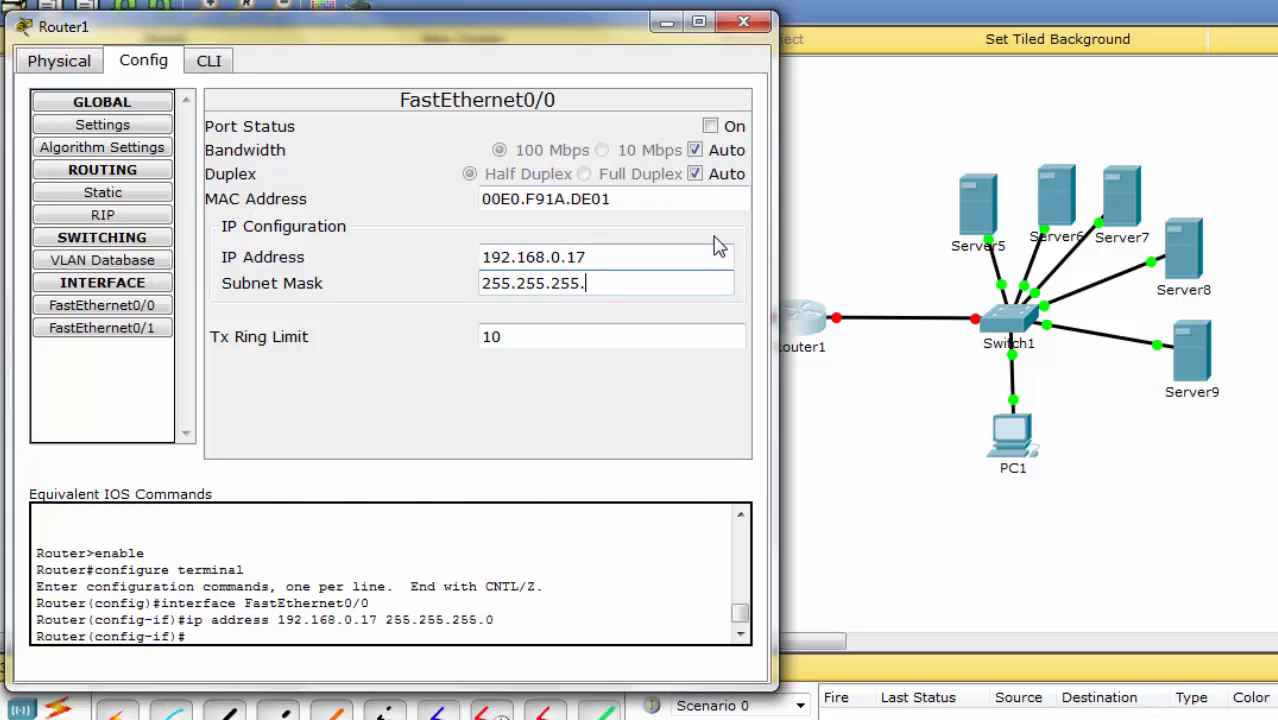
type("240")
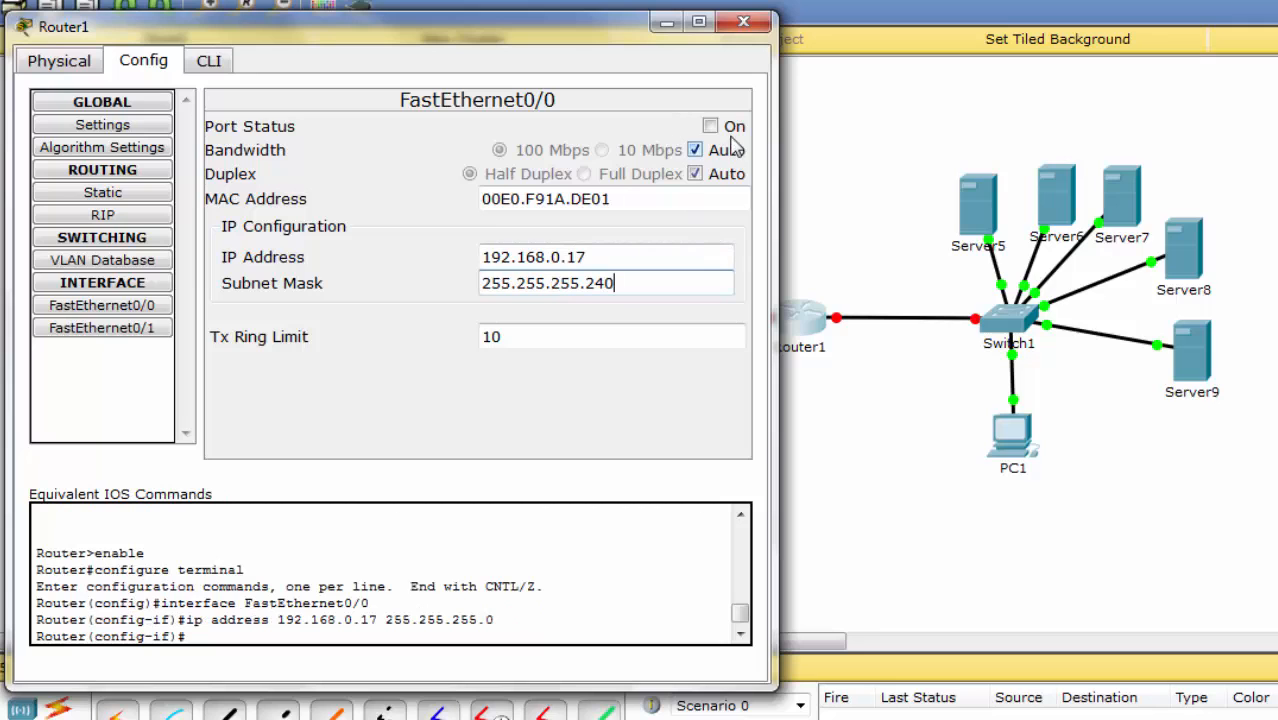
left_click(711, 127)
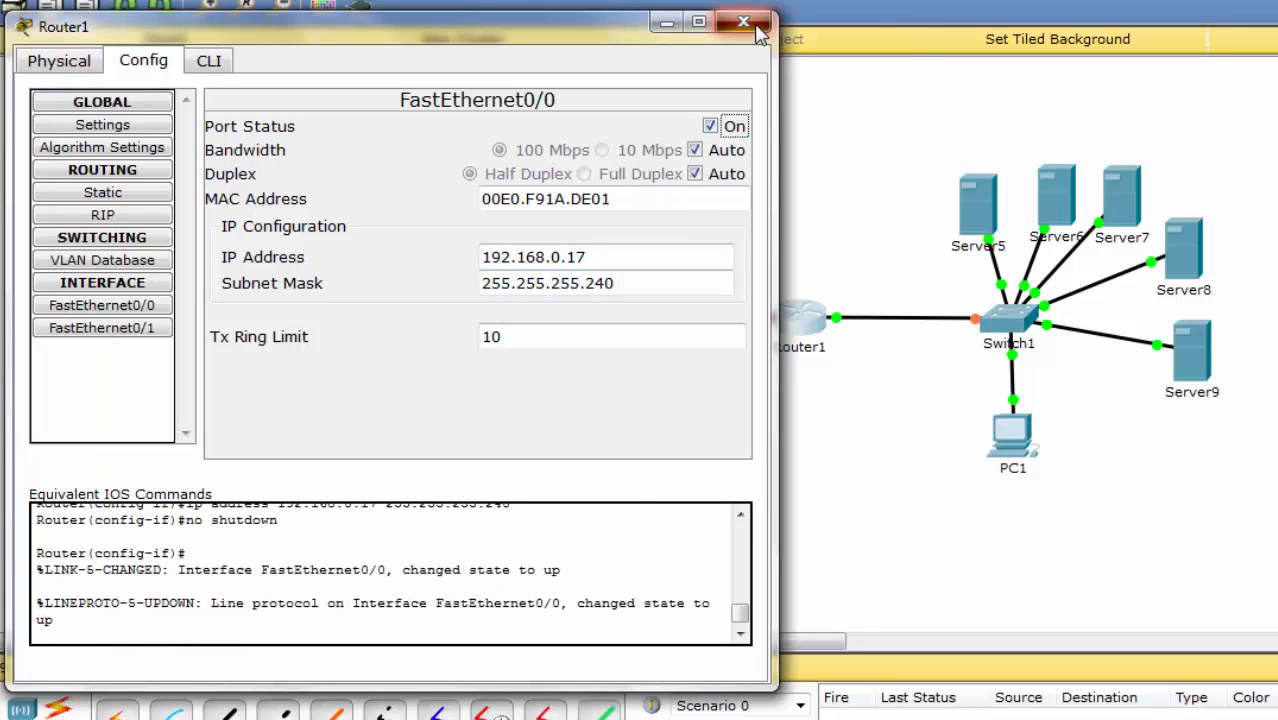
left_click(743, 22)
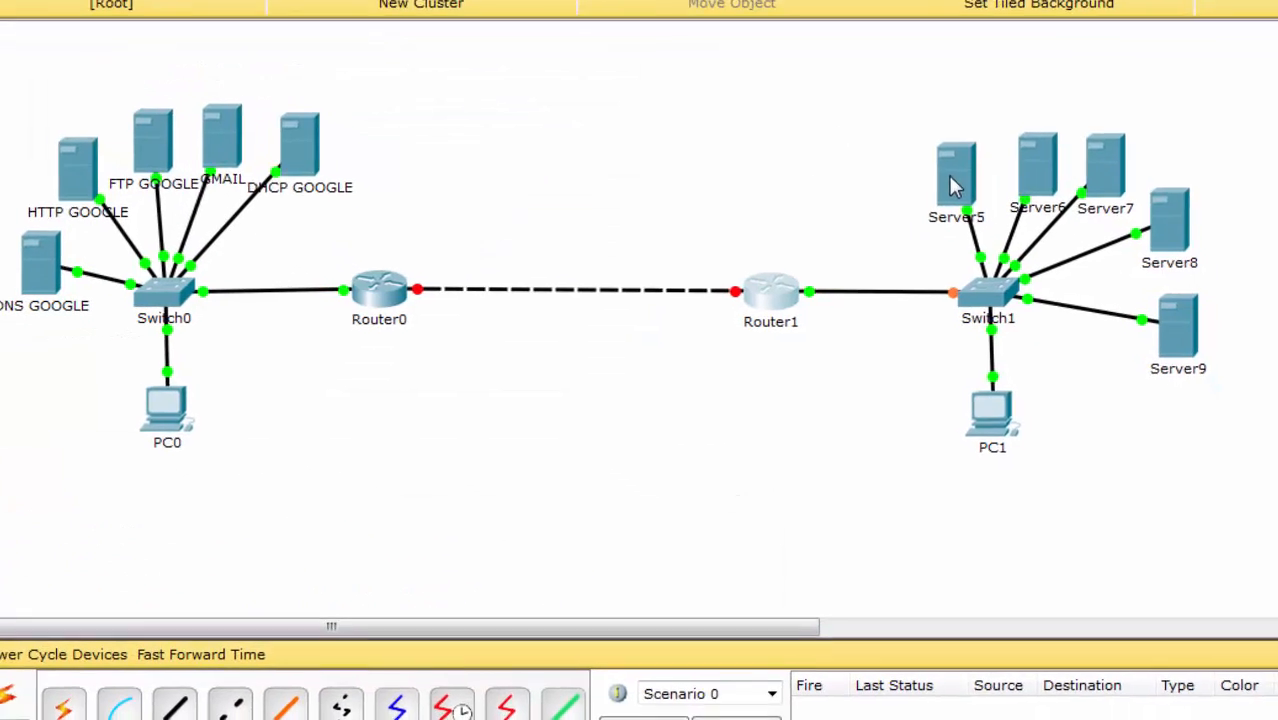
Step: Open Server5's configuration and set its display name to DNS YAHOO
left_click(952, 186)
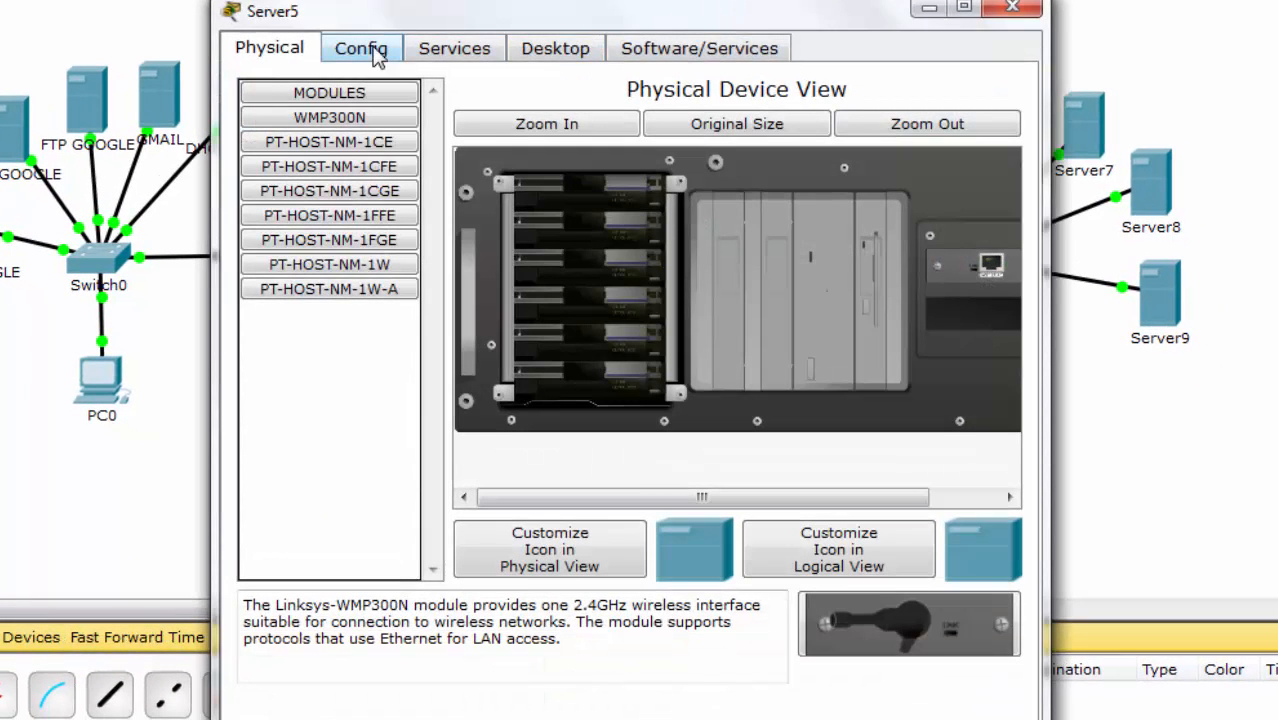
left_click(374, 52)
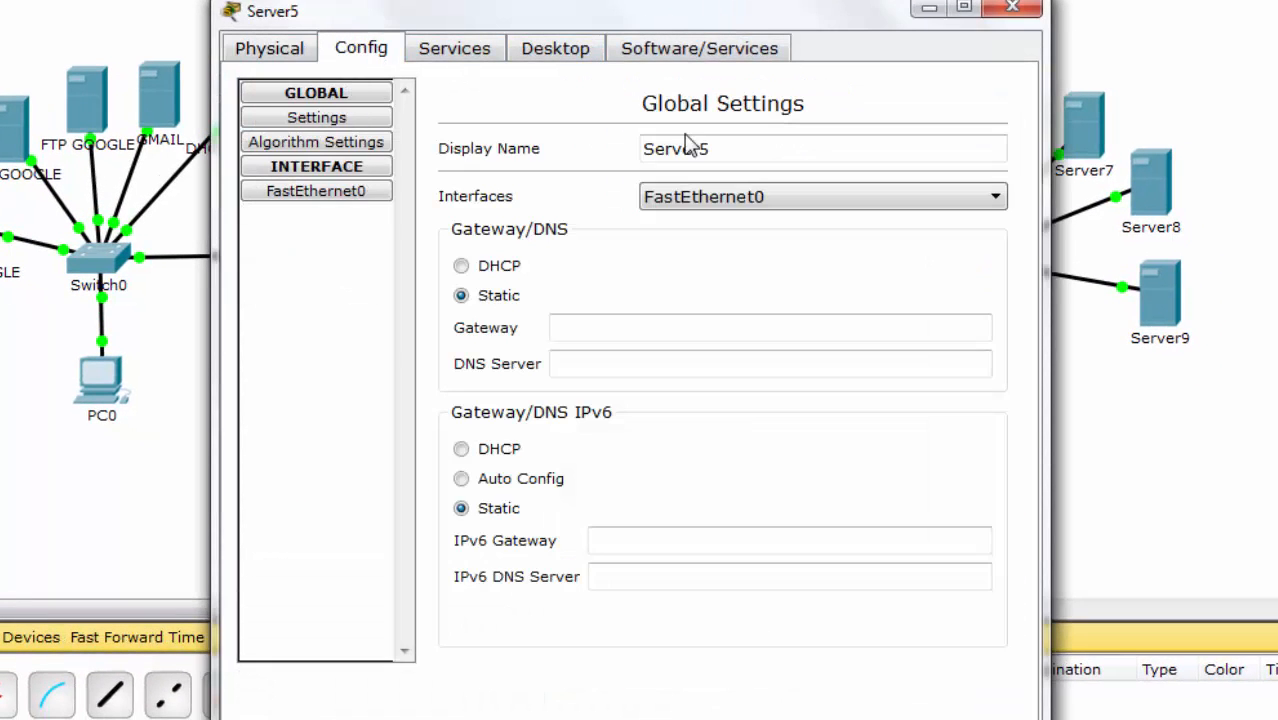
left_click_drag(770, 148, 538, 148)
type("DNS YAHOO")
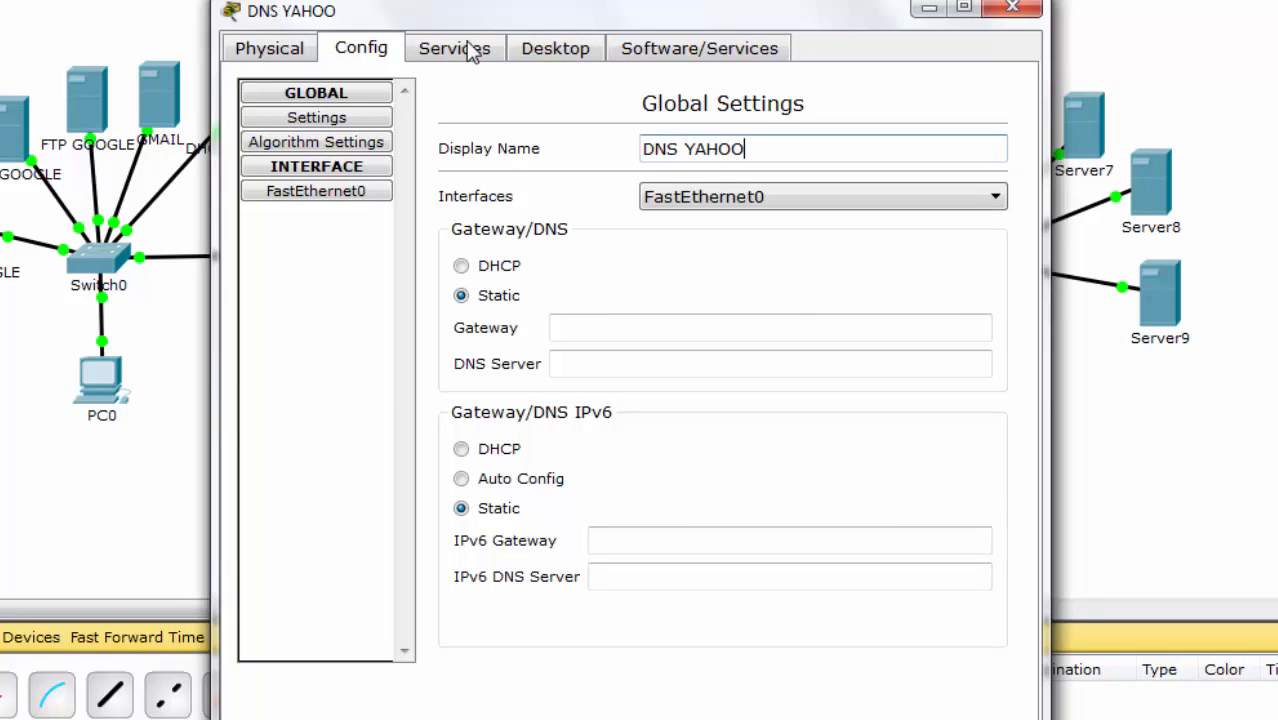
Step: Set the DNS YAHOO server's static IP address to 192.168.0.18 and its subnet mask to 255.255.255.240
left_click(555, 52)
left_click(356, 122)
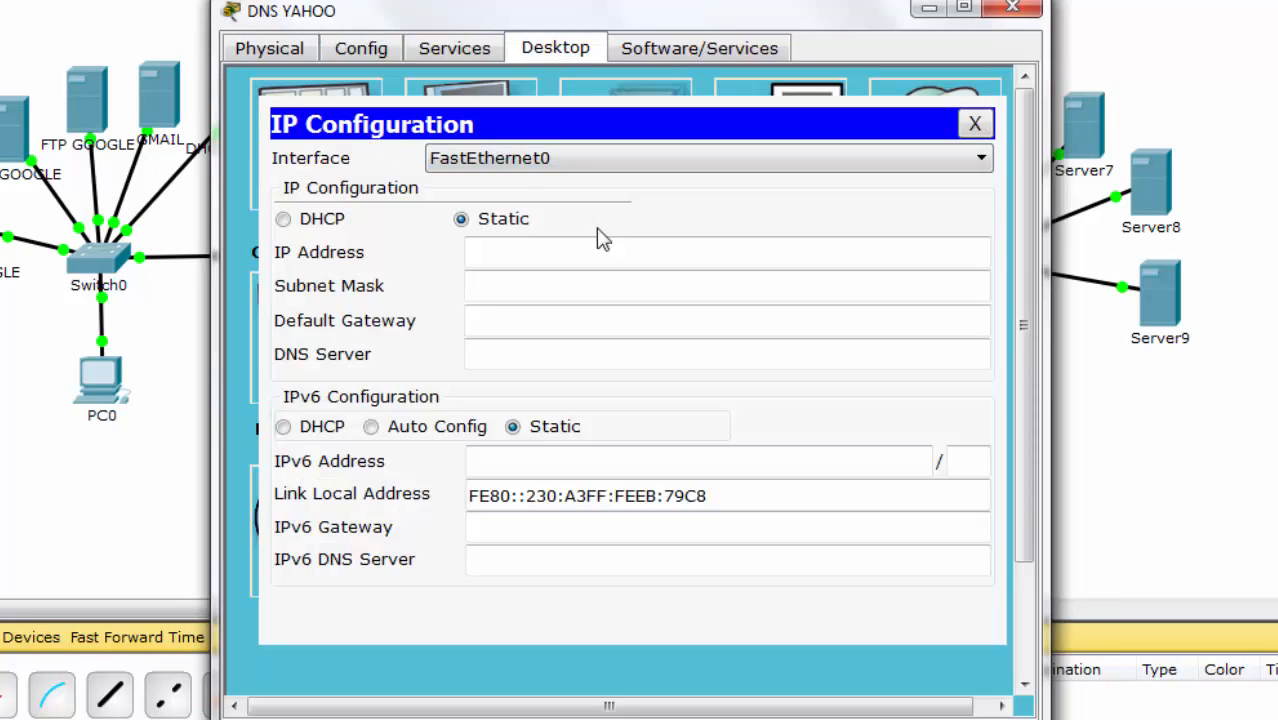
left_click(599, 245)
type("192")
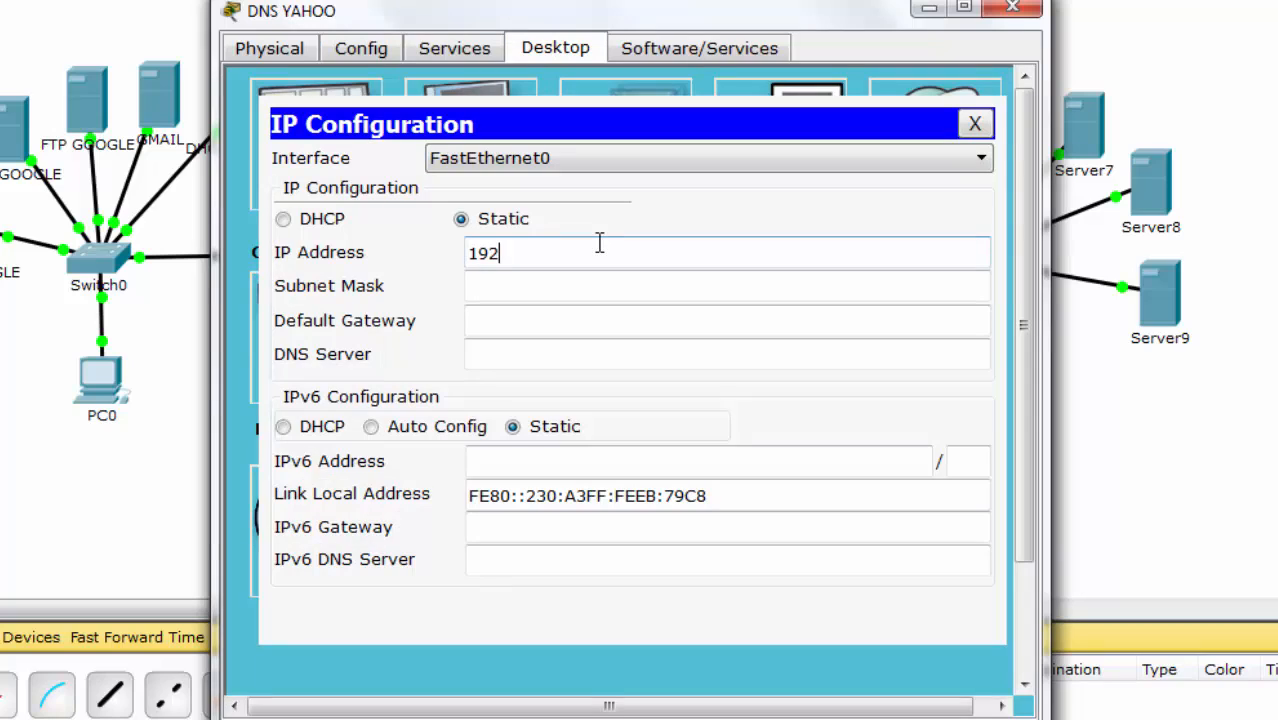
type(".168.0.18")
key("Tab")
key("Right")
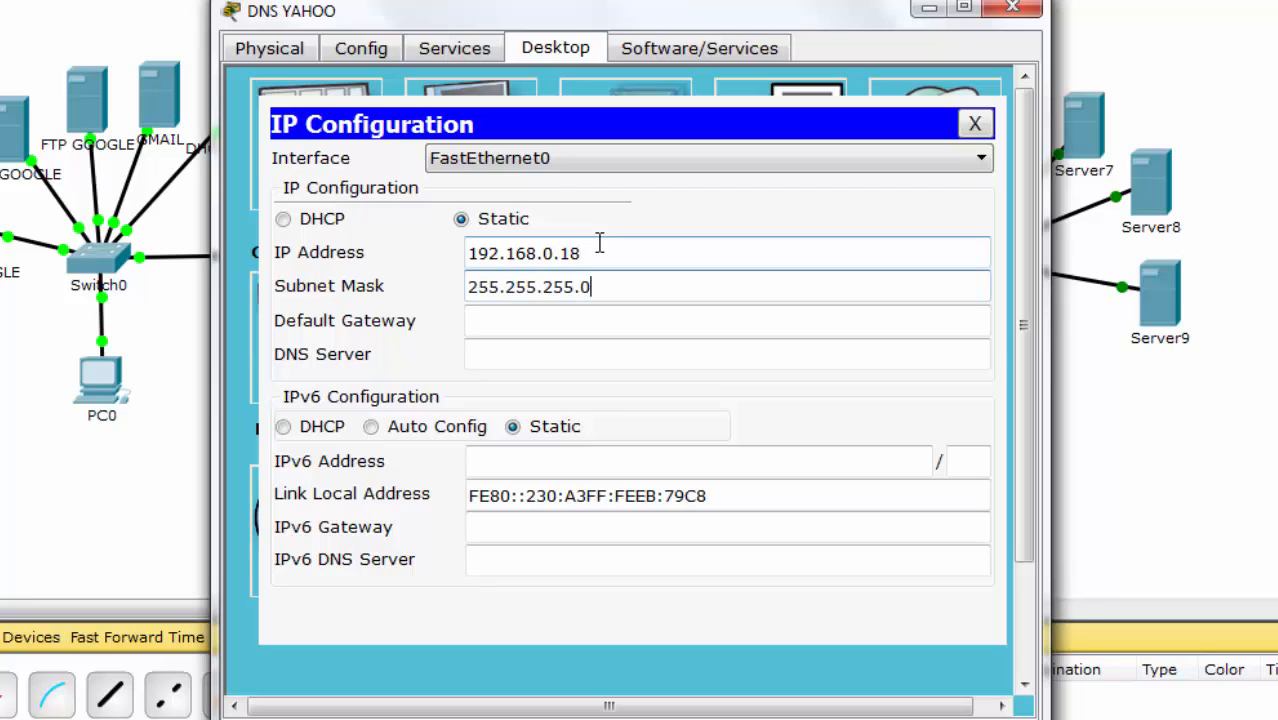
key("BackSpace")
type("240")
Step: Set the DNS YAHOO server's default gateway to 192.168.0.17 and its DNS server to 192.168.0.18
key("Tab")
type("192")
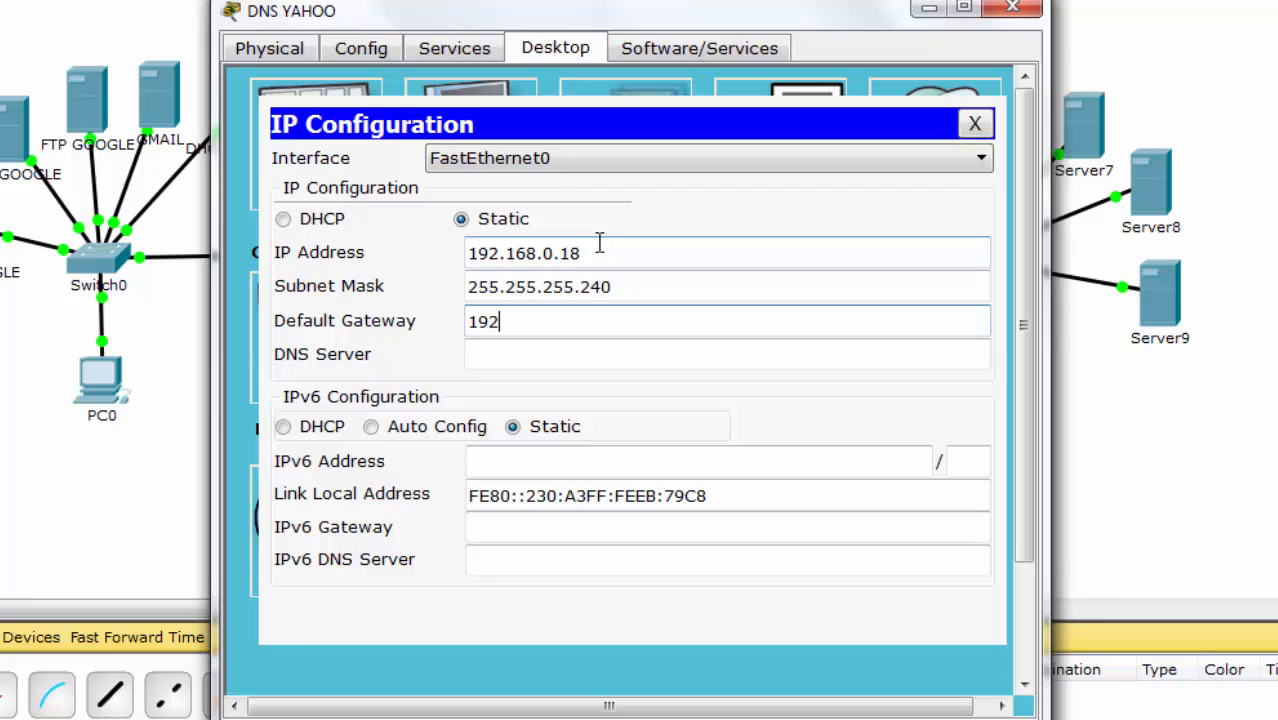
type(".168.0.17")
key("Tab")
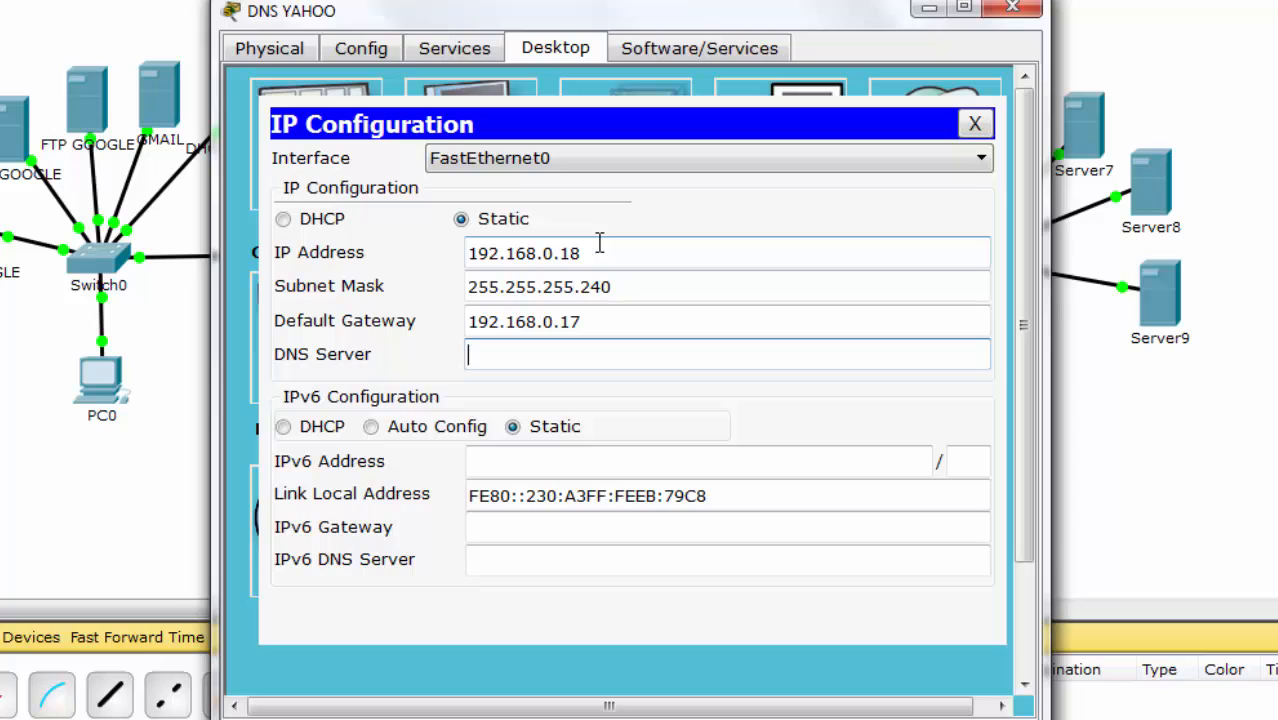
type("92.168.0")
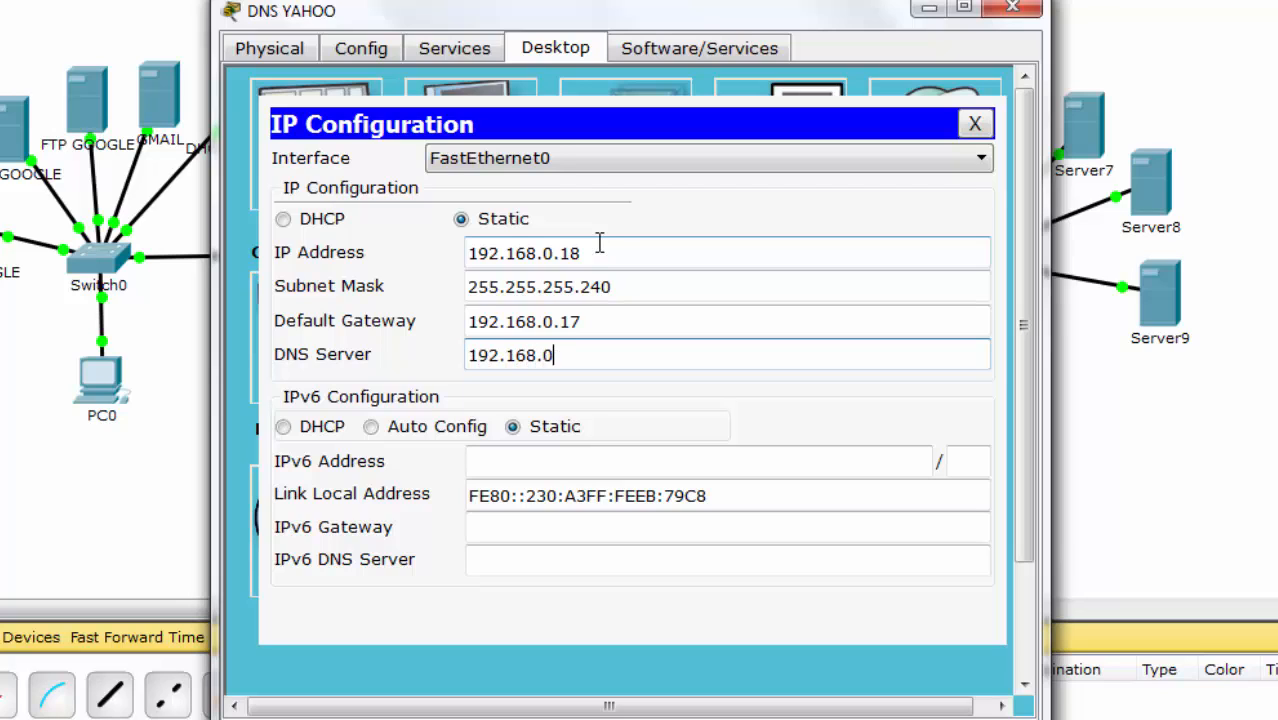
type(".18")
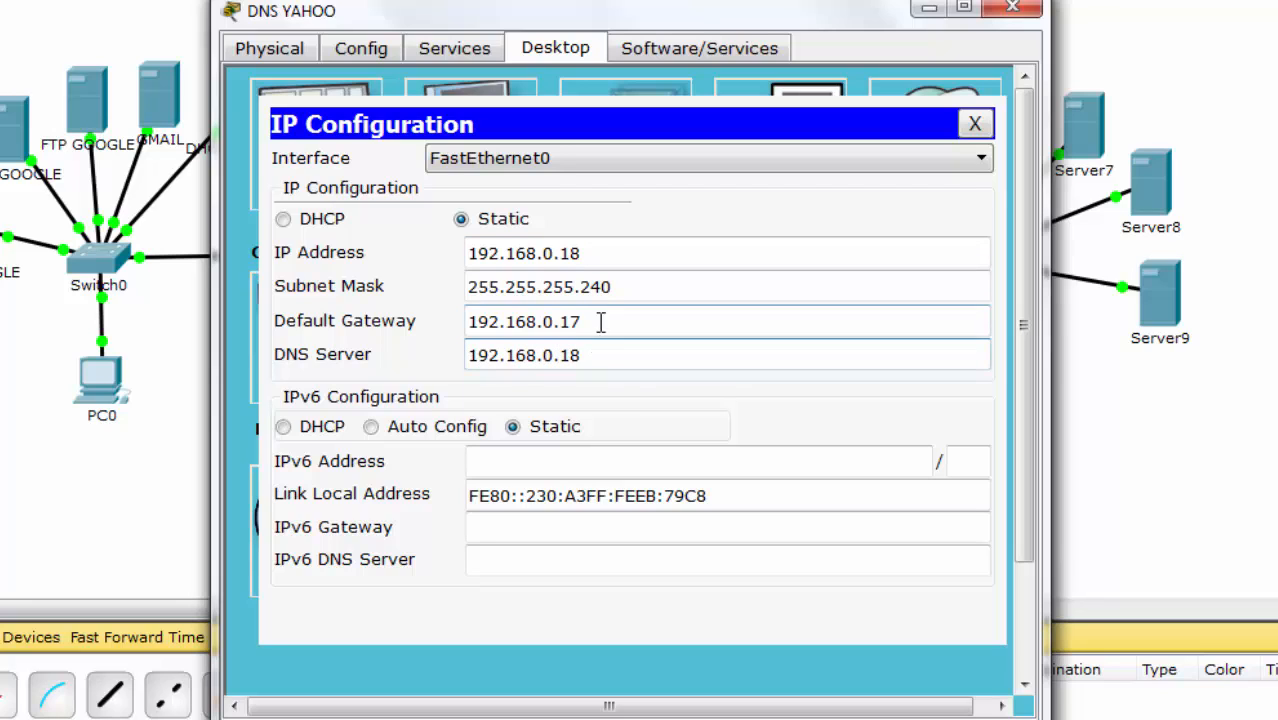
left_click_drag(642, 284, 393, 286)
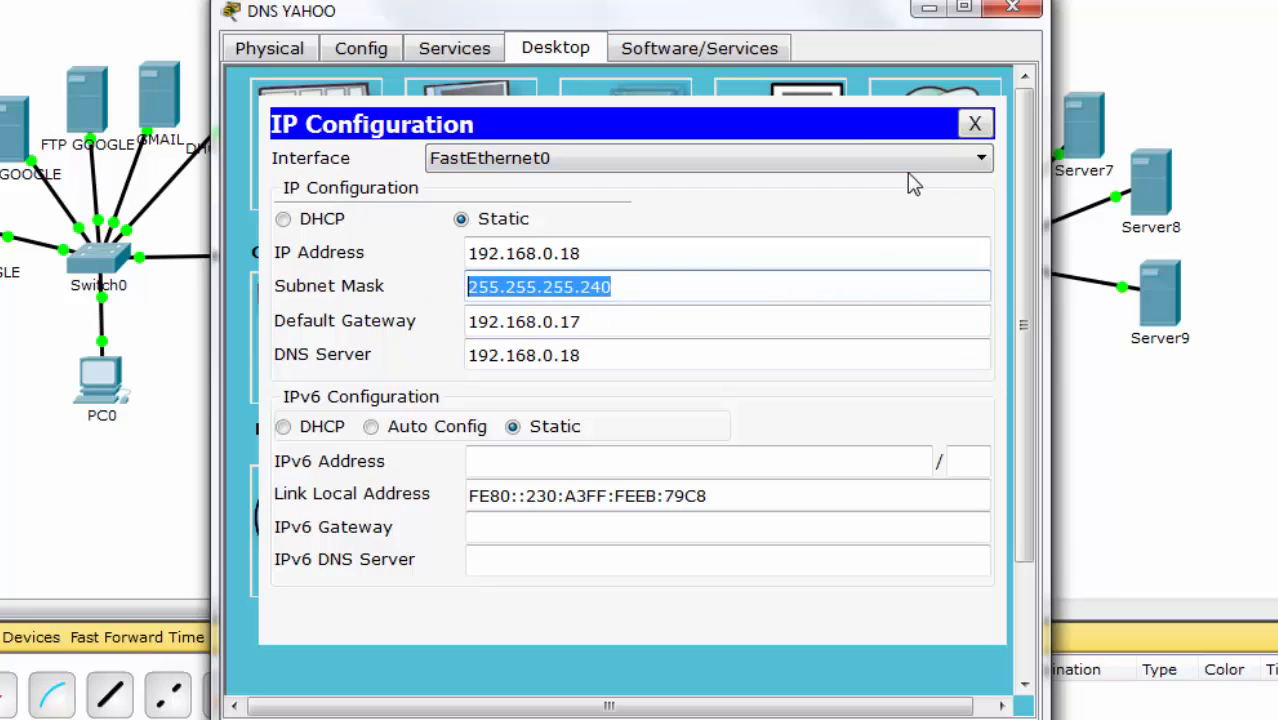
Step: Check the DNS YAHOO server's default gateway and DNS server entries, and close its settings
left_click_drag(588, 321, 425, 334)
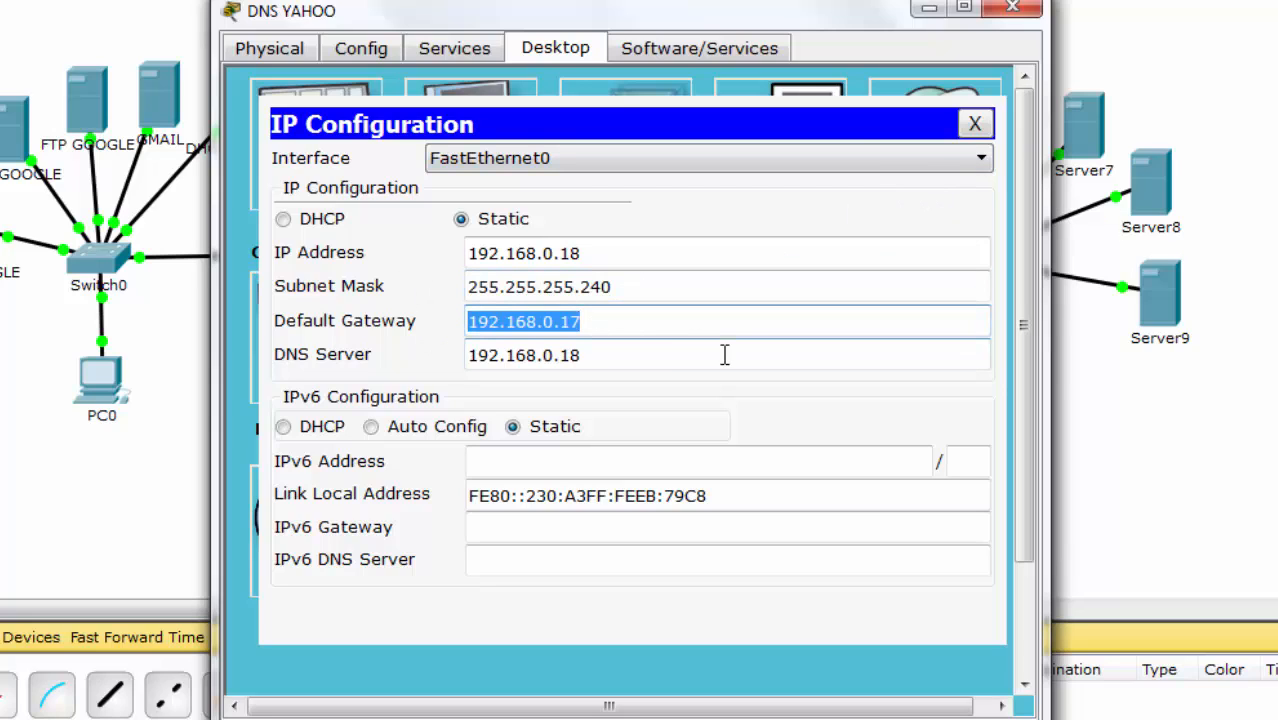
left_click_drag(600, 356, 457, 345)
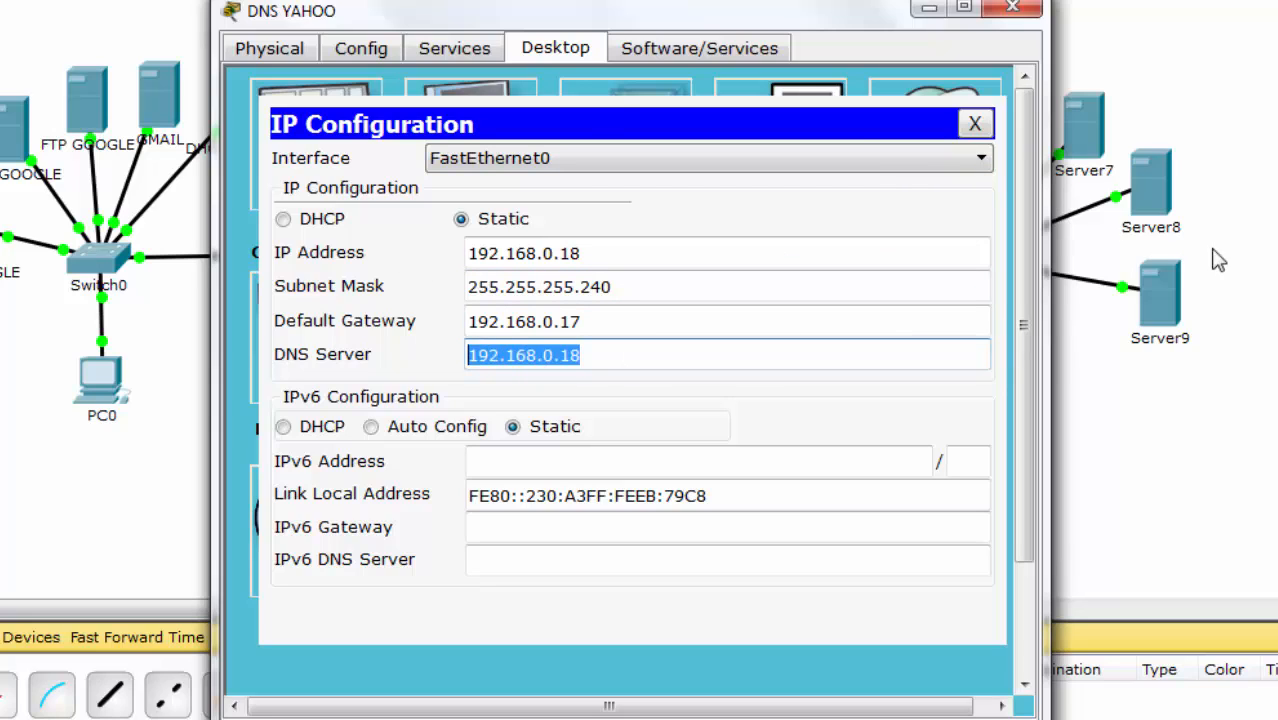
left_click(672, 254)
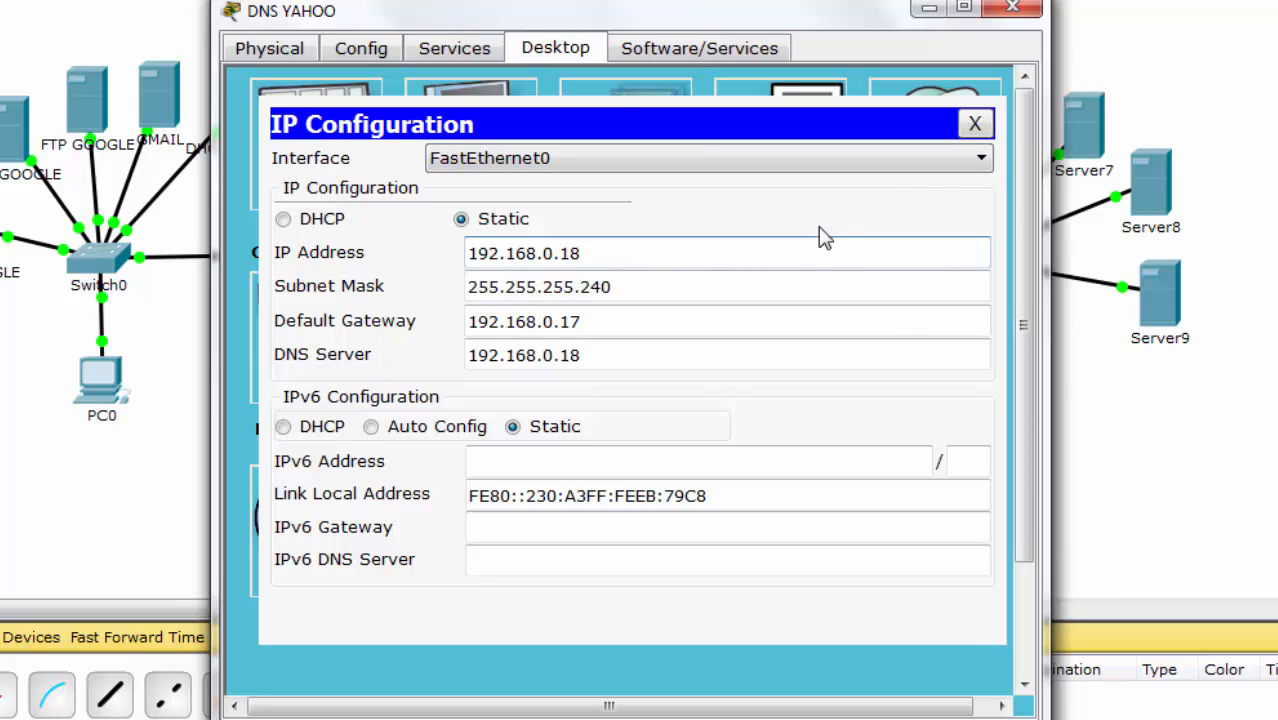
left_click(1013, 8)
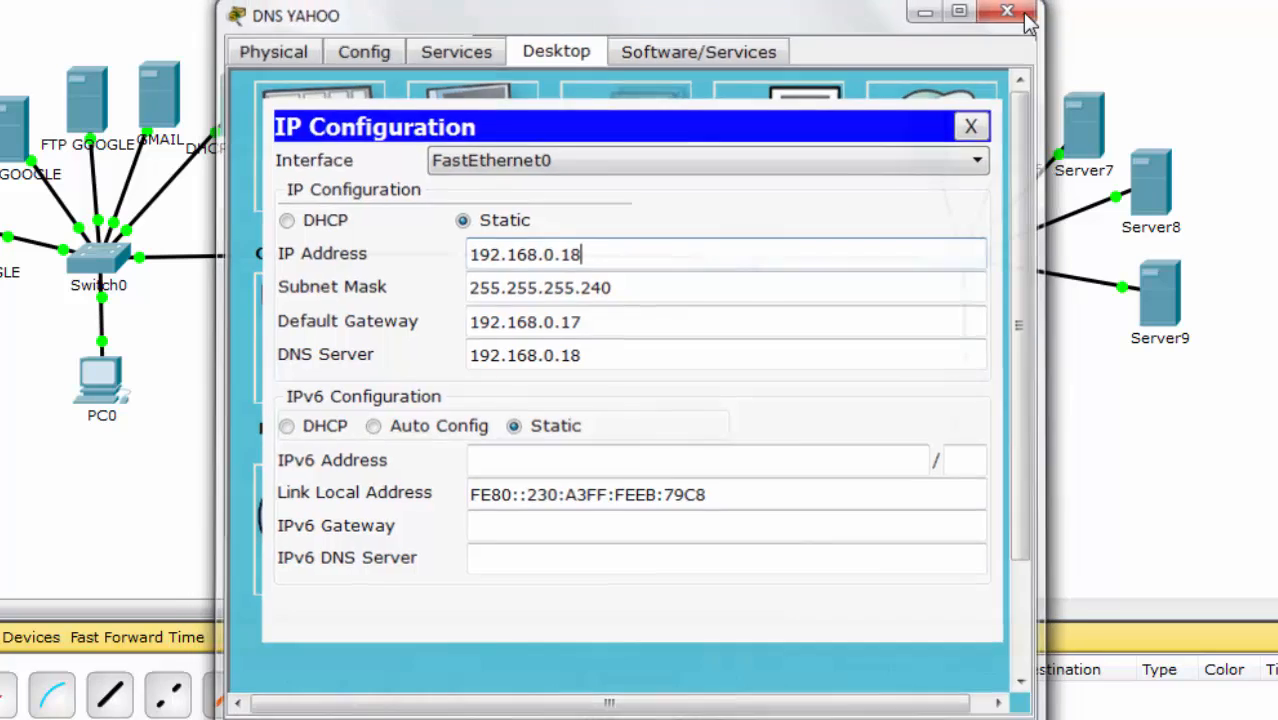
Step: Open Server6's configuration and set its display name to HTTP YAHOO
left_click(1017, 122)
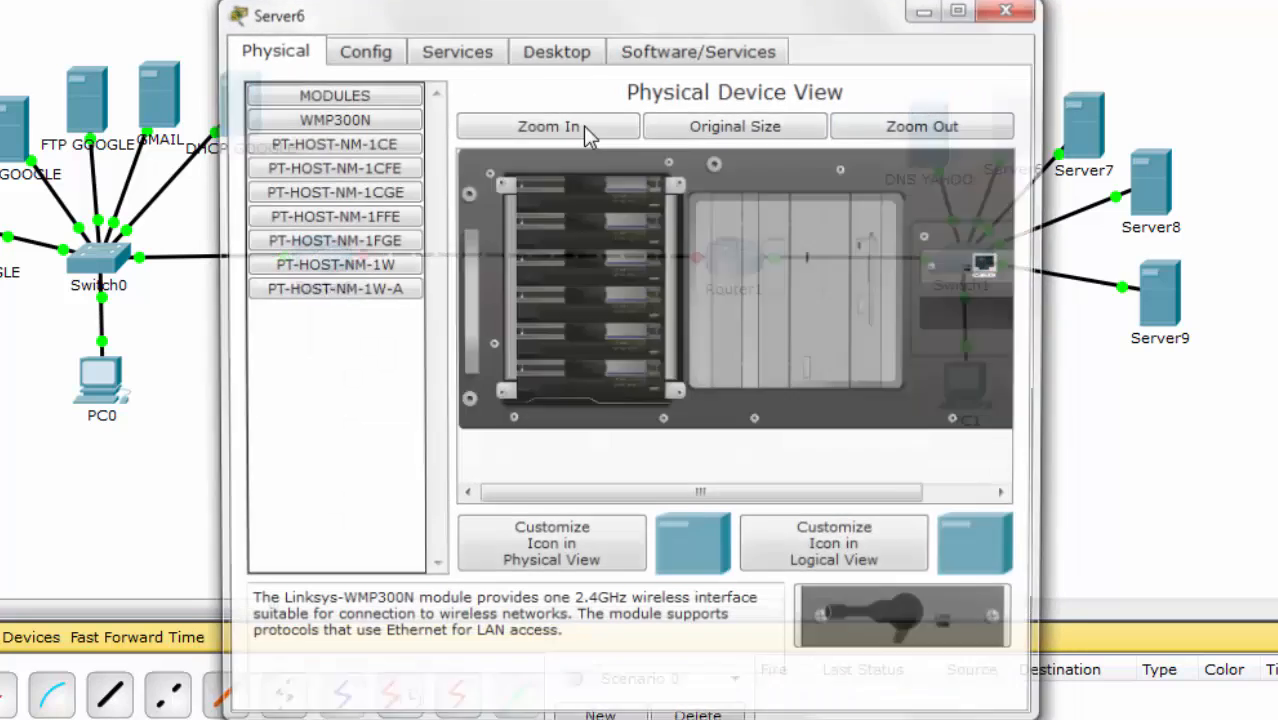
left_click(388, 52)
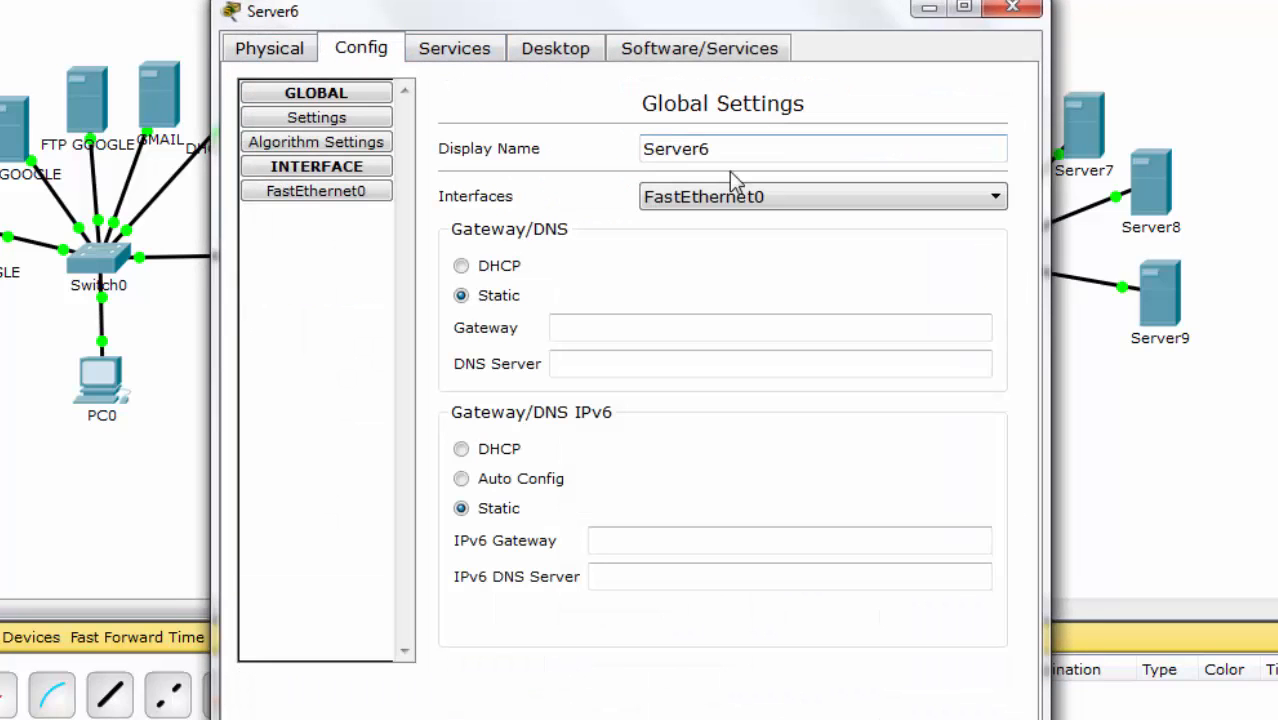
left_click_drag(756, 157, 556, 128)
type("HT")
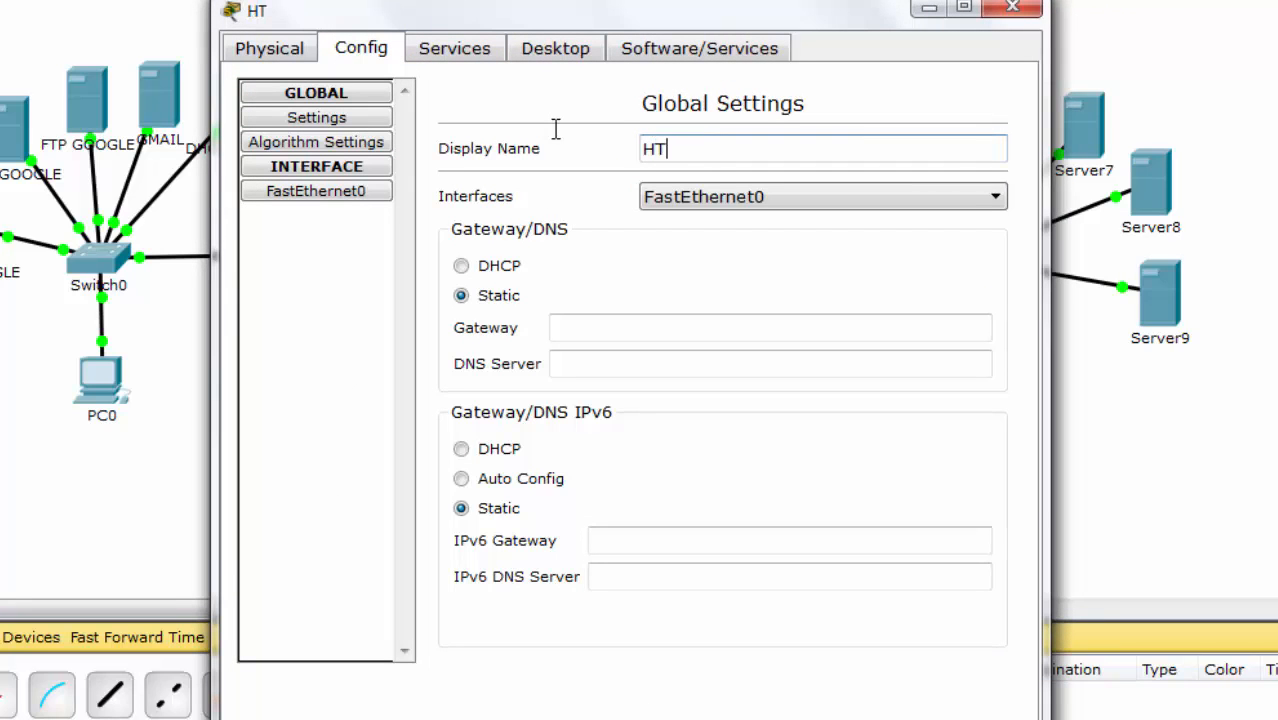
type("TP YAHOO")
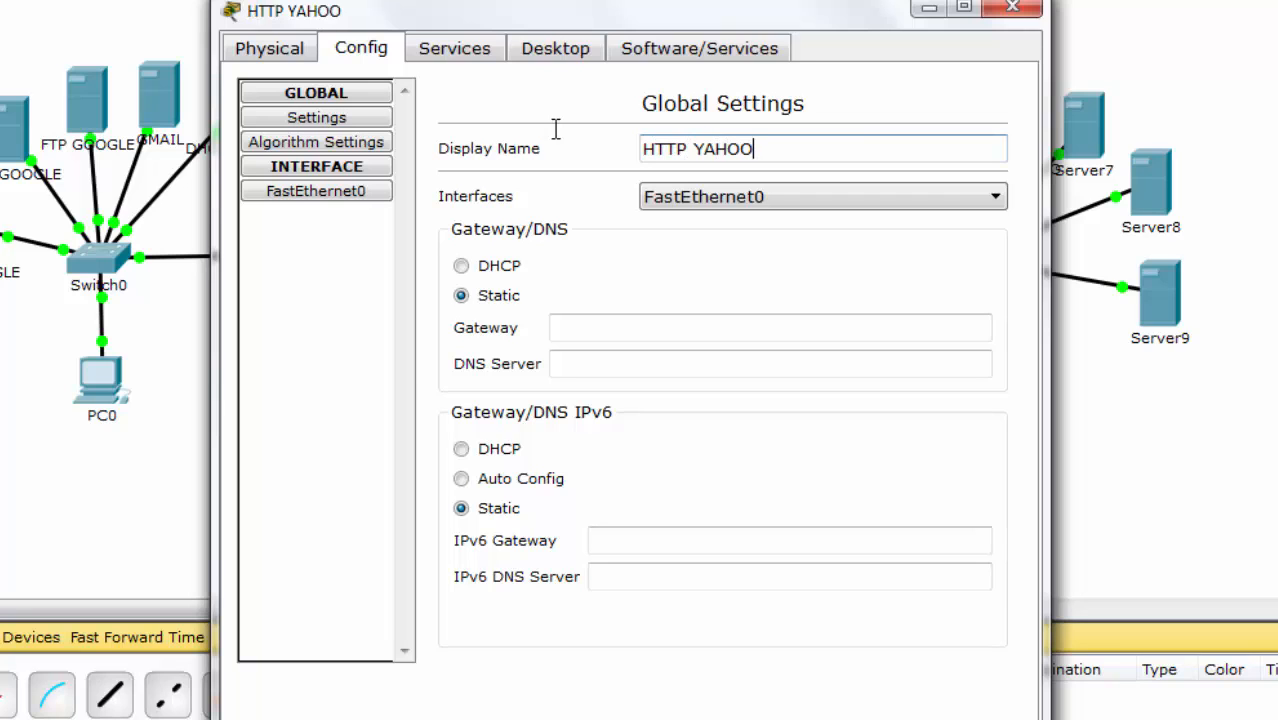
Step: Set the HTTP YAHOO server's static IP address to 192.168.0.19 and its subnet mask to 255.255.255.240
left_click(549, 52)
left_click(376, 162)
left_click(548, 243)
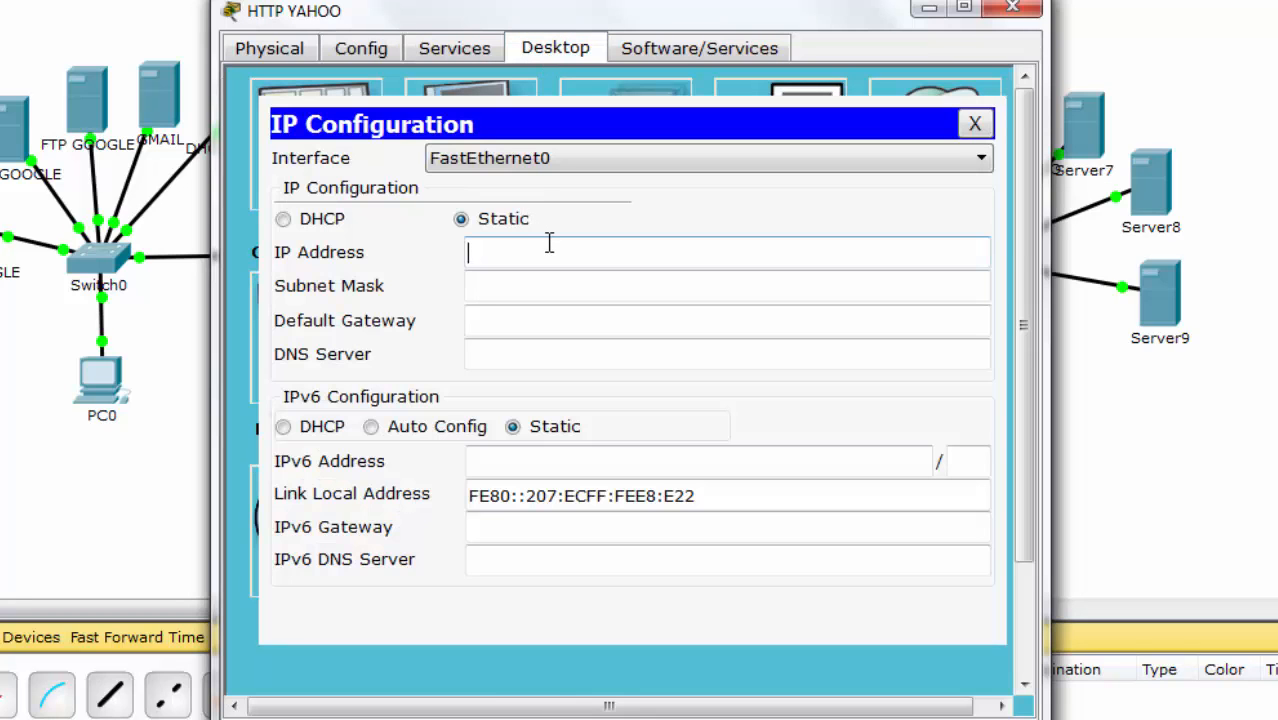
type("192.168.0.19")
key("Tab")
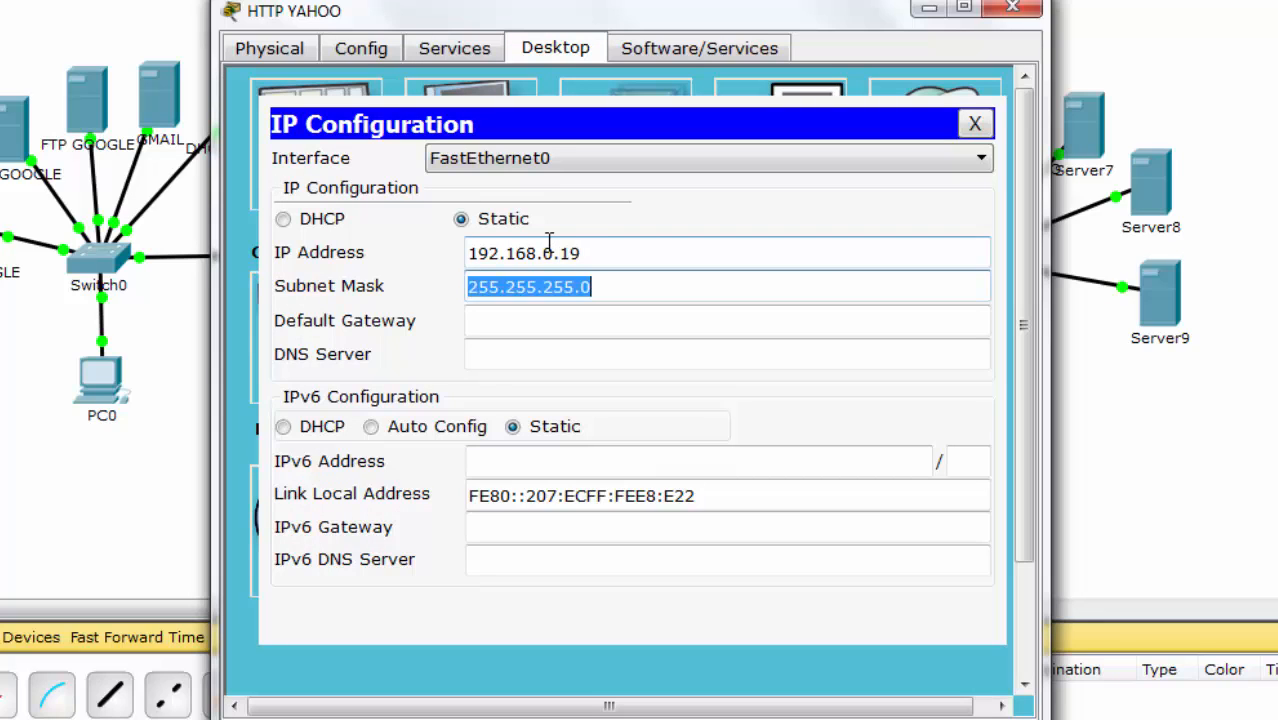
key("End")
key("BackSpace")
type("240")
key("Tab")
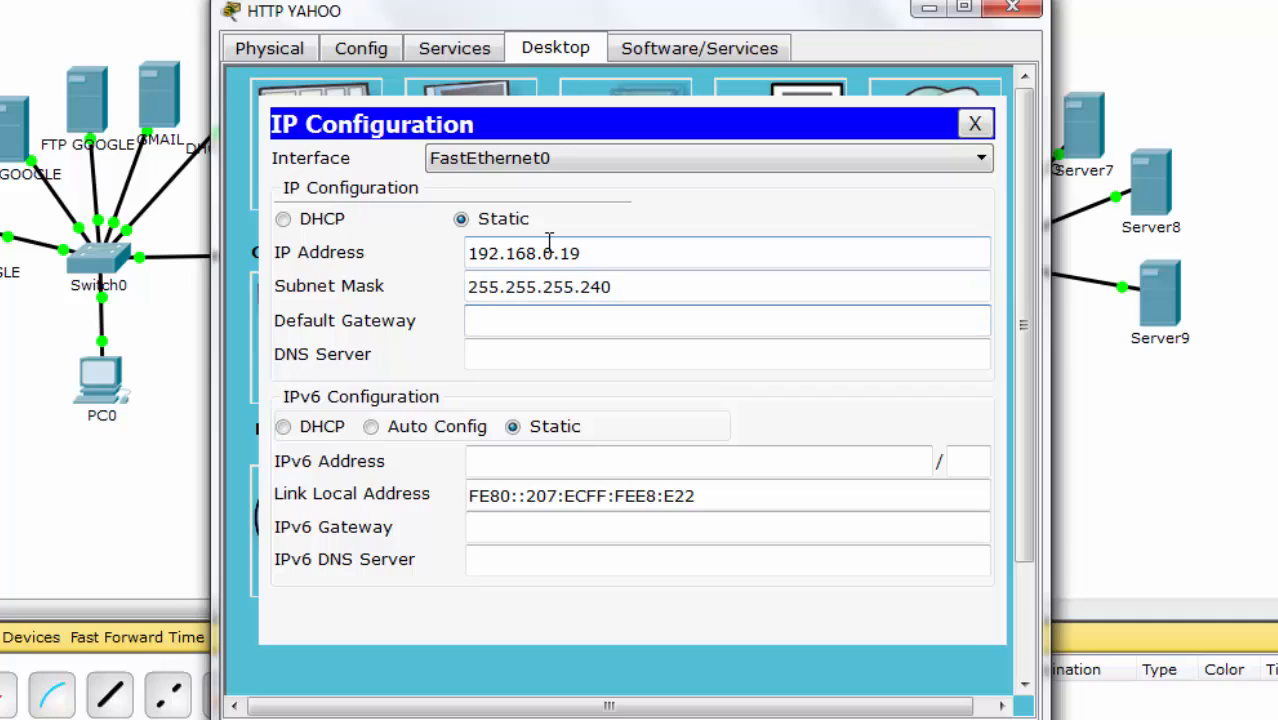
Step: Set the HTTP YAHOO server's default gateway to 192.168.0.17 and its DNS server to 192.168.0.18, and close its settings
type("192.168.0.17")
key("Tab")
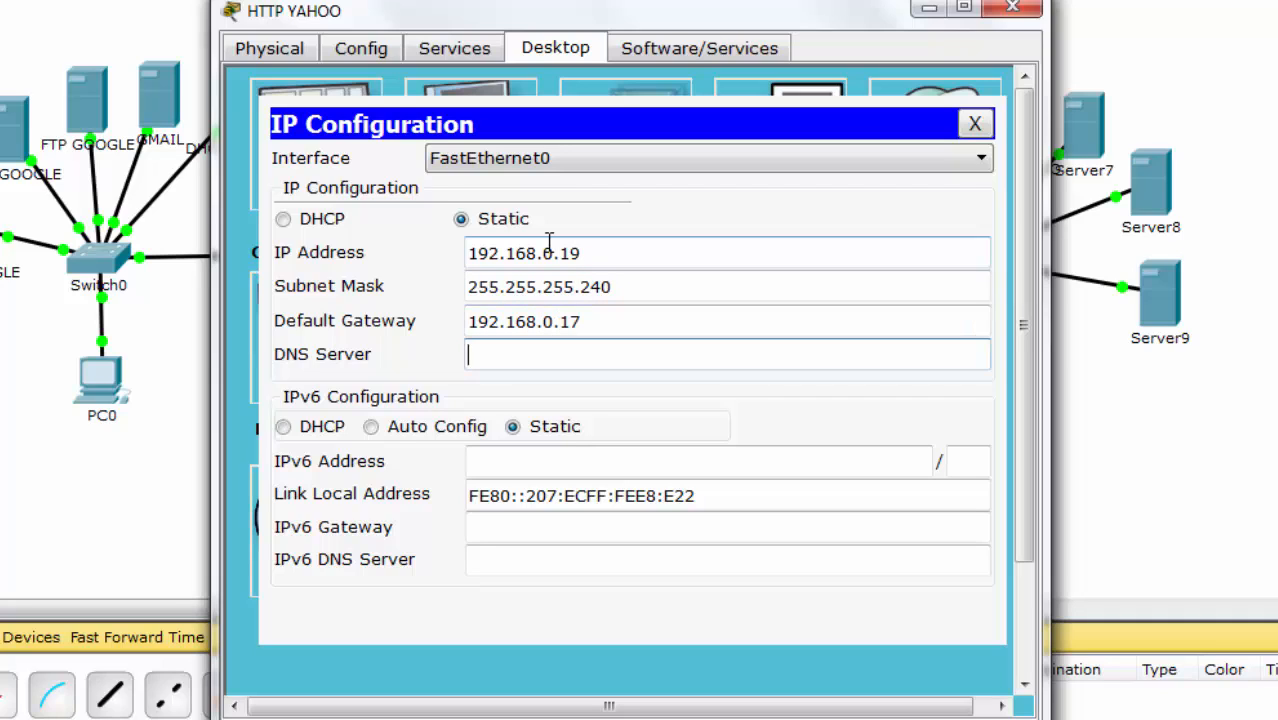
type("192.168.0")
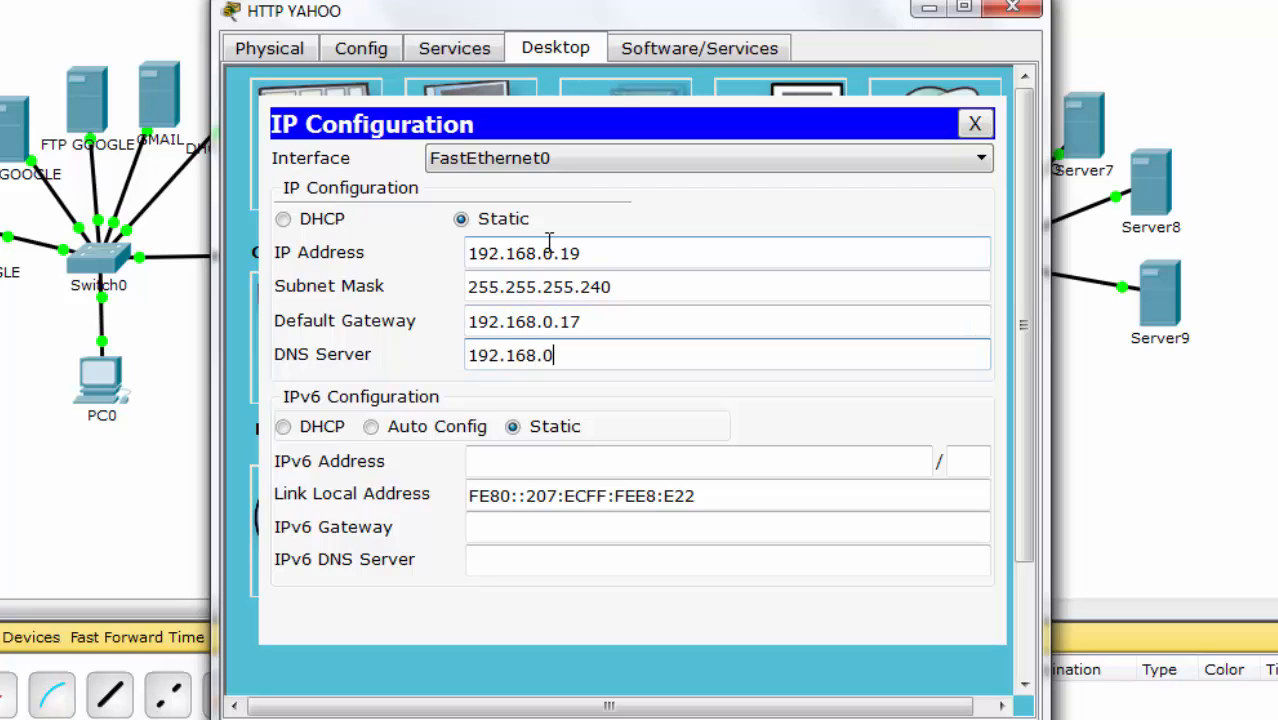
type(".18")
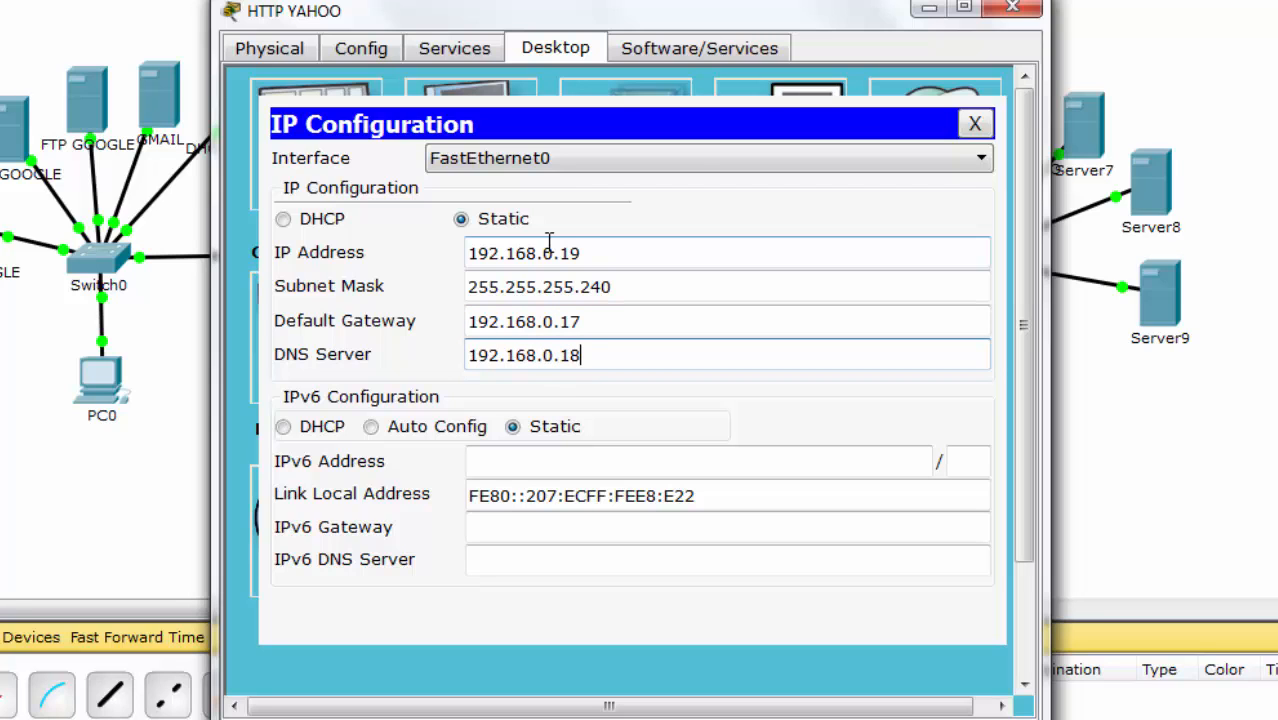
left_click(975, 123)
left_click(1012, 9)
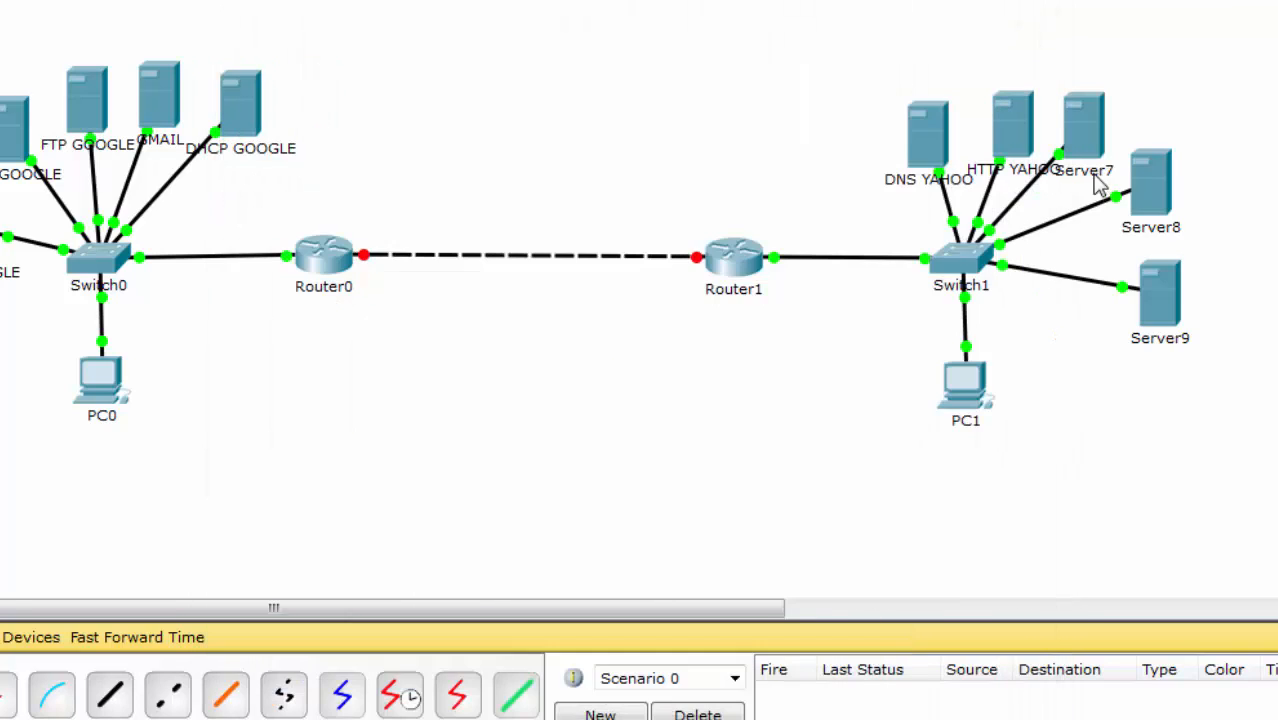
Step: Open Server7's configuration and set its display name to FTP YAHOO
left_click(1088, 135)
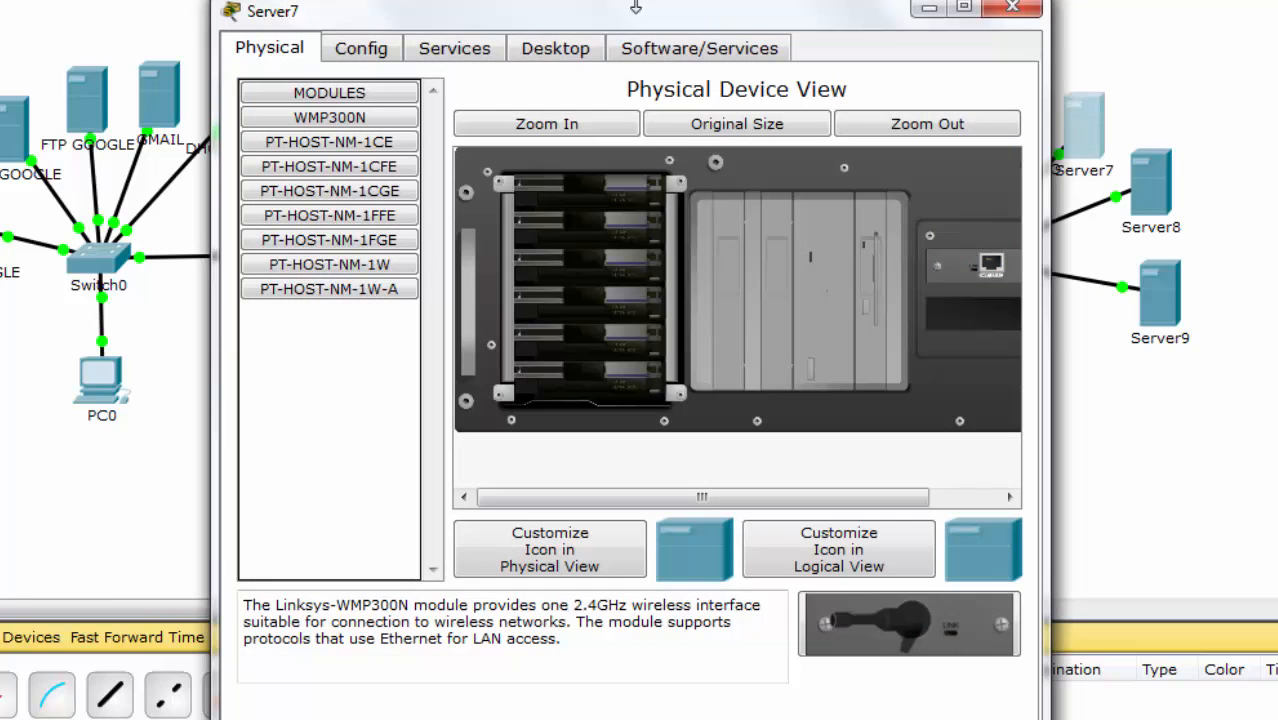
left_click(380, 48)
left_click_drag(750, 148, 482, 130)
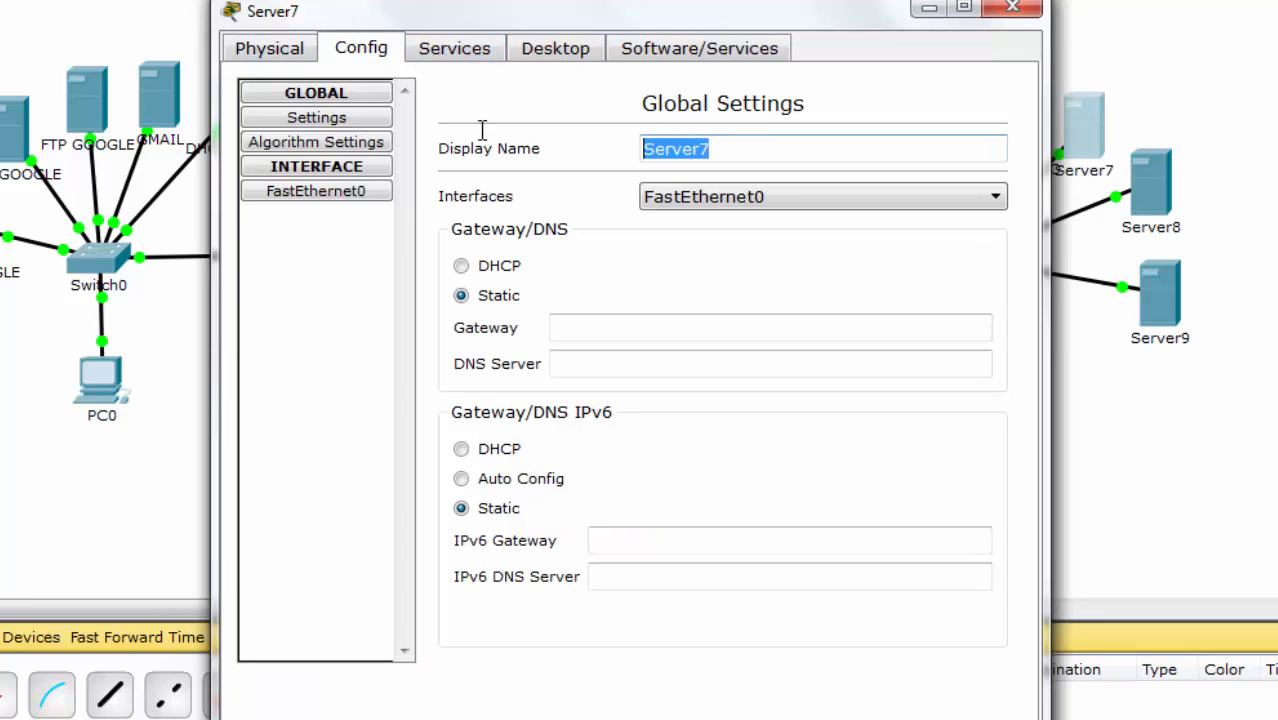
type("FTP YAHOO")
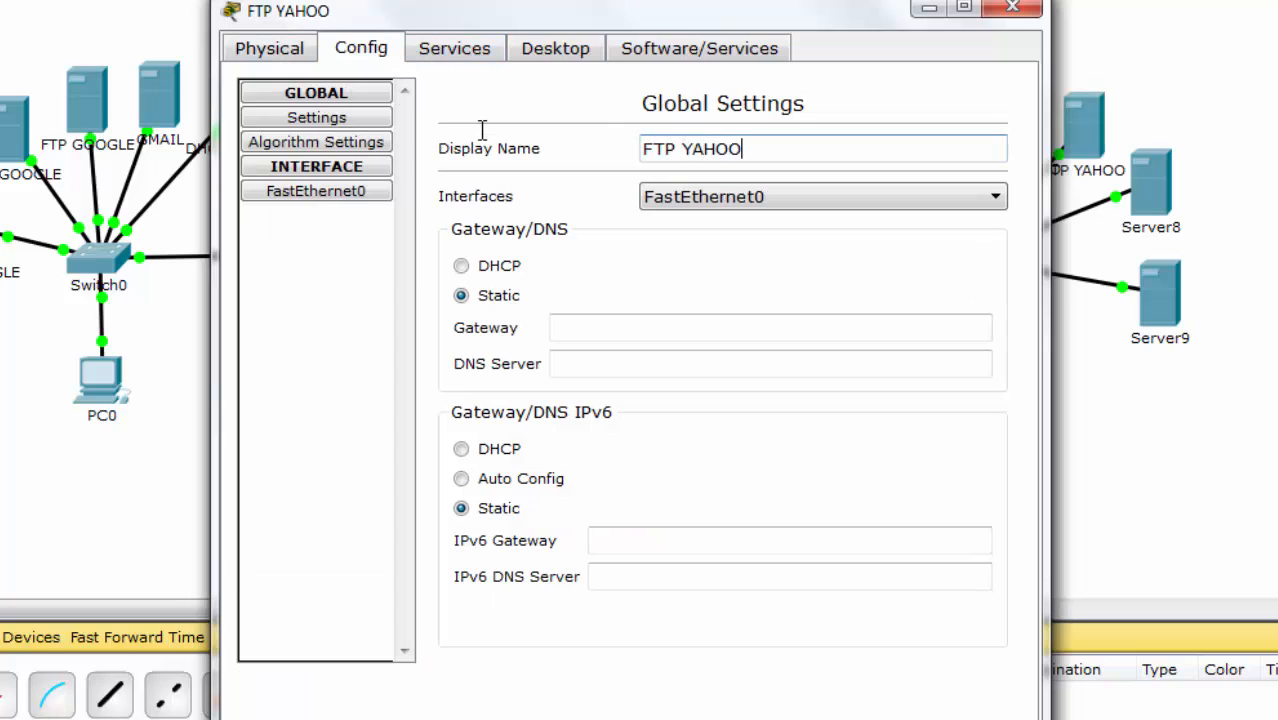
Step: Open the FTP YAHOO server's IP configuration and enter 192.168.0. as the beginning of its static IP address
left_click(550, 58)
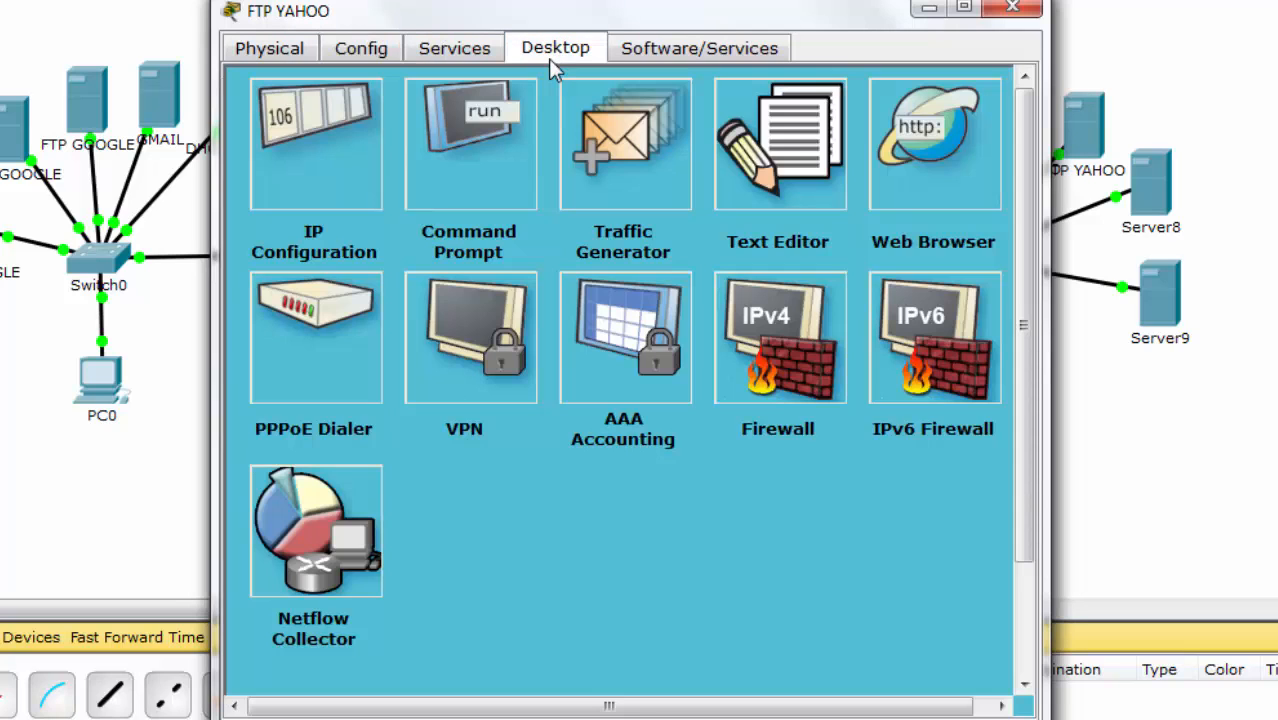
left_click(376, 98)
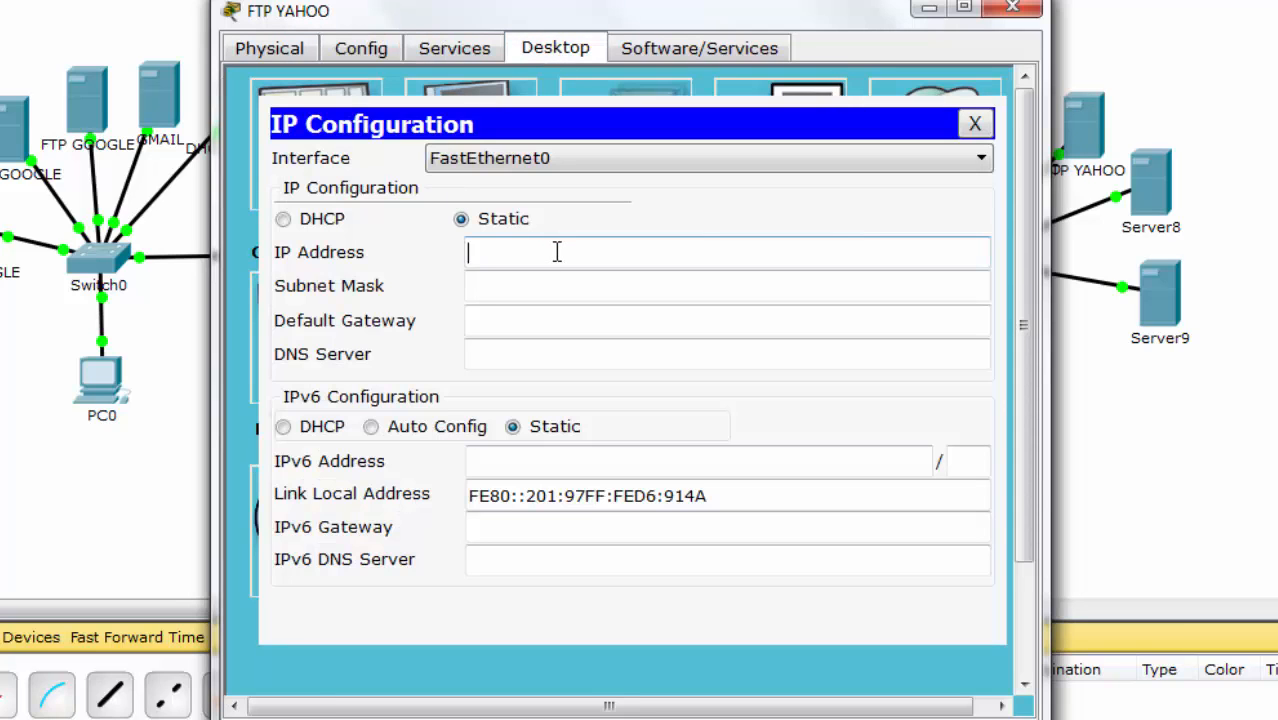
type("192.168.0.")
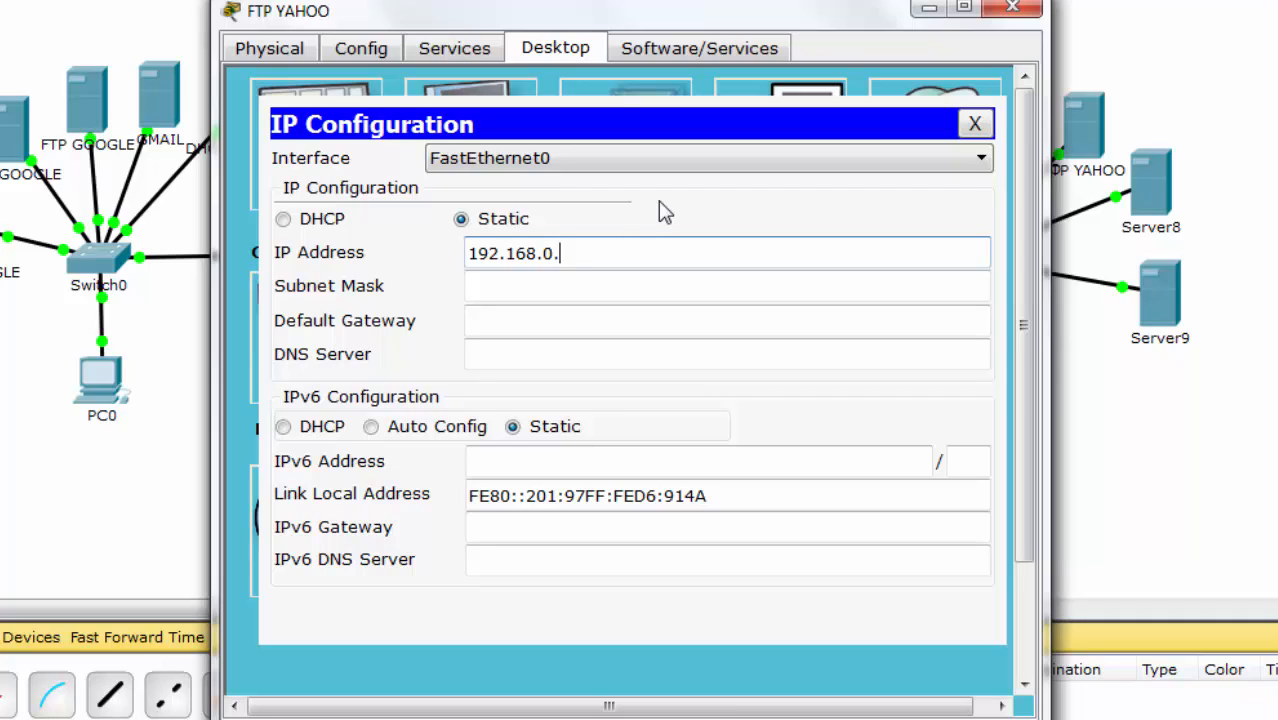
type("20")
key("BackSpace")
key("BackSpace")
type("19")
key("BackSpace")
key("BackSpace")
Step: Complete the FTP YAHOO server's IP address as 192.168.0.20 and set its subnet mask to 255.255.255.240
left_click_drag(801, 16, 583, 2)
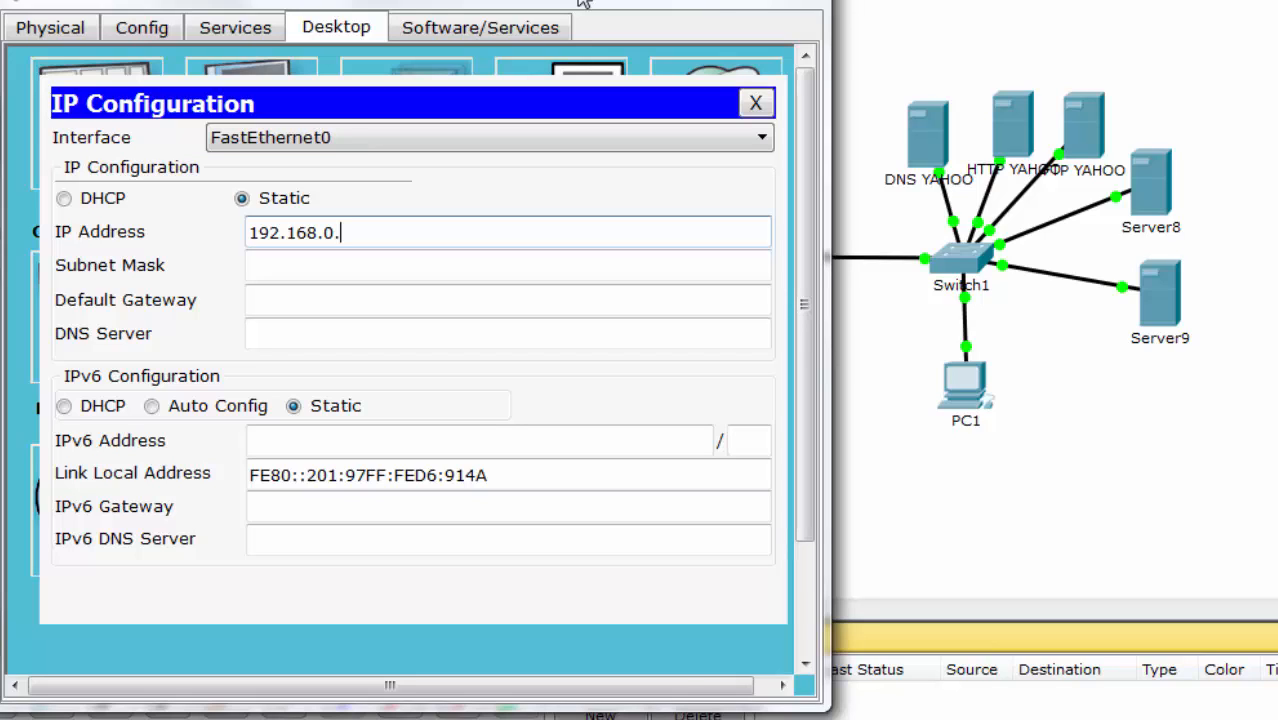
type("20")
key("Tab")
type("240")
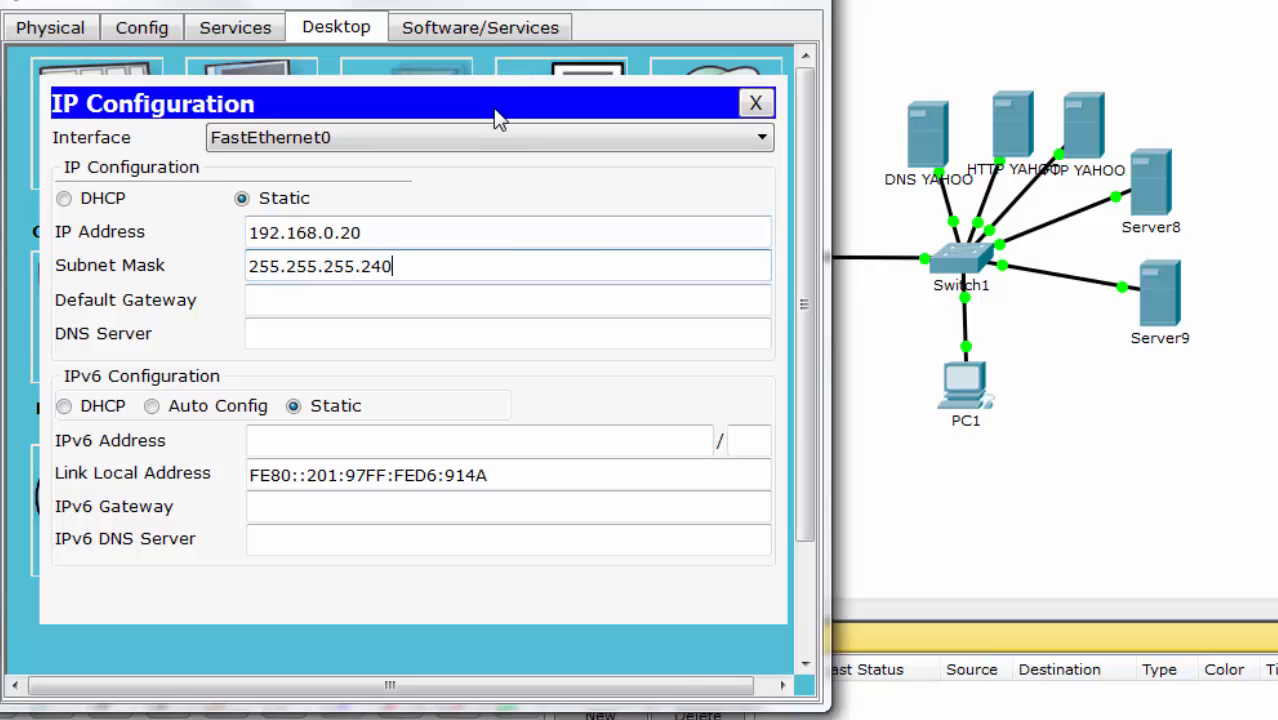
Step: Set the FTP YAHOO server's default gateway to 192.168.0.17 and its DNS server to 192.168.0.18, and close its settings
key("Tab")
type("192.168")
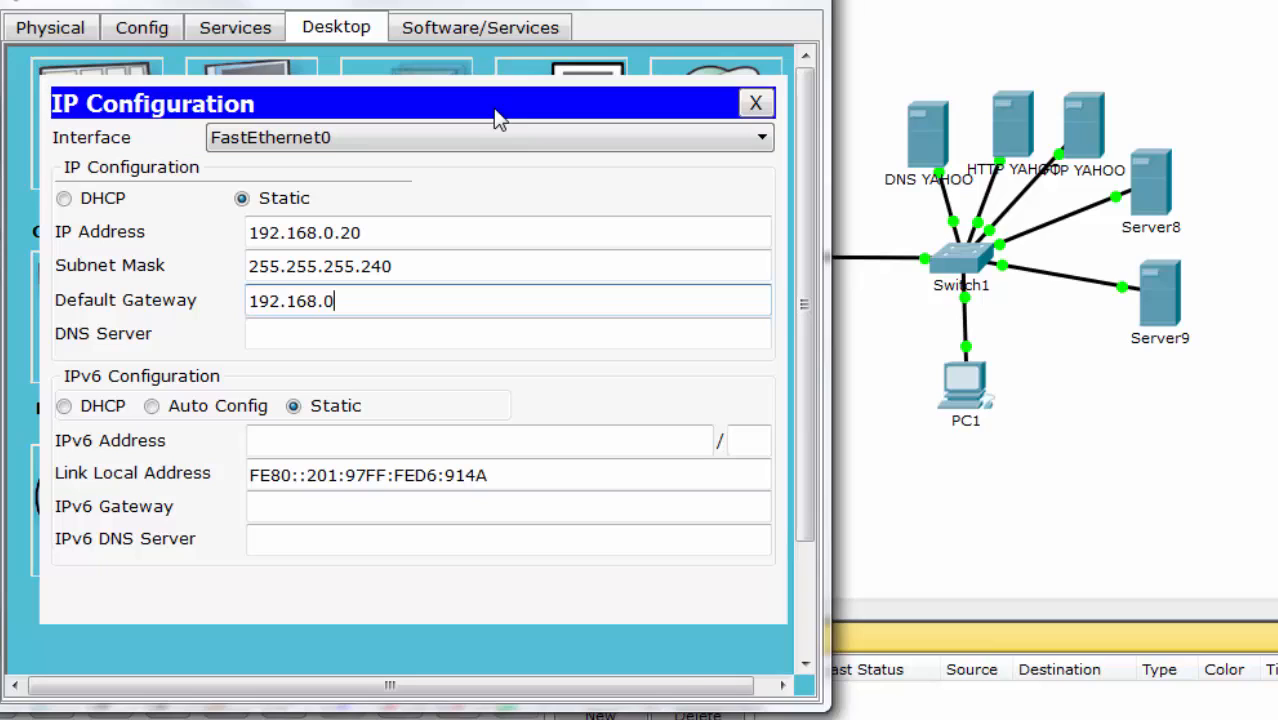
type(".0.17")
key("Tab")
type("19")
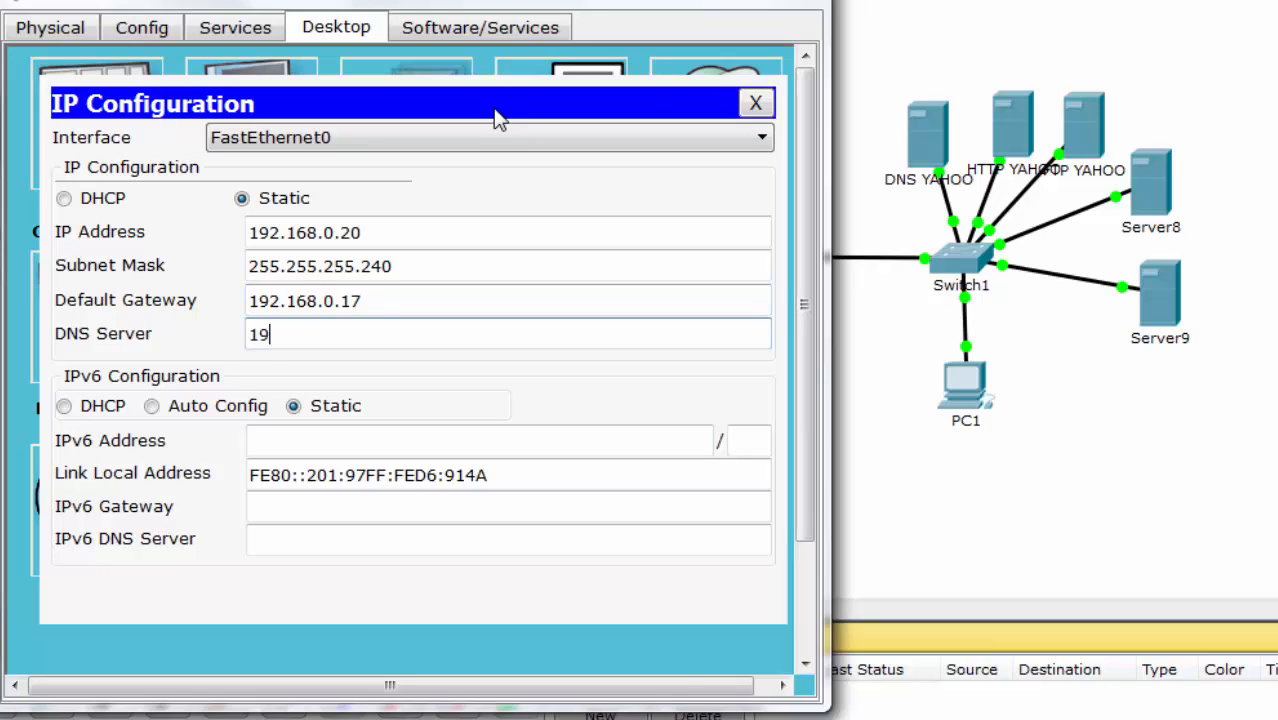
type("2.168.0.18")
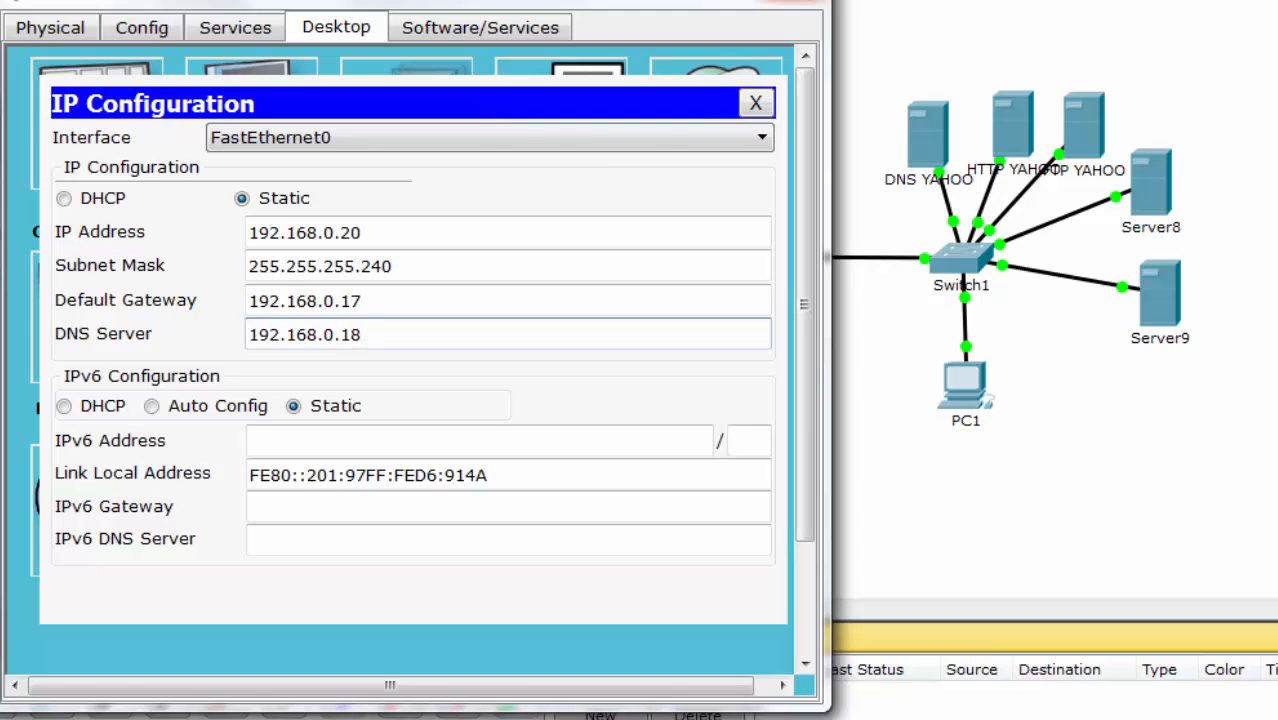
left_click(802, 2)
Step: Open Server8's configuration and set its display name to YMAIL
left_click(1160, 200)
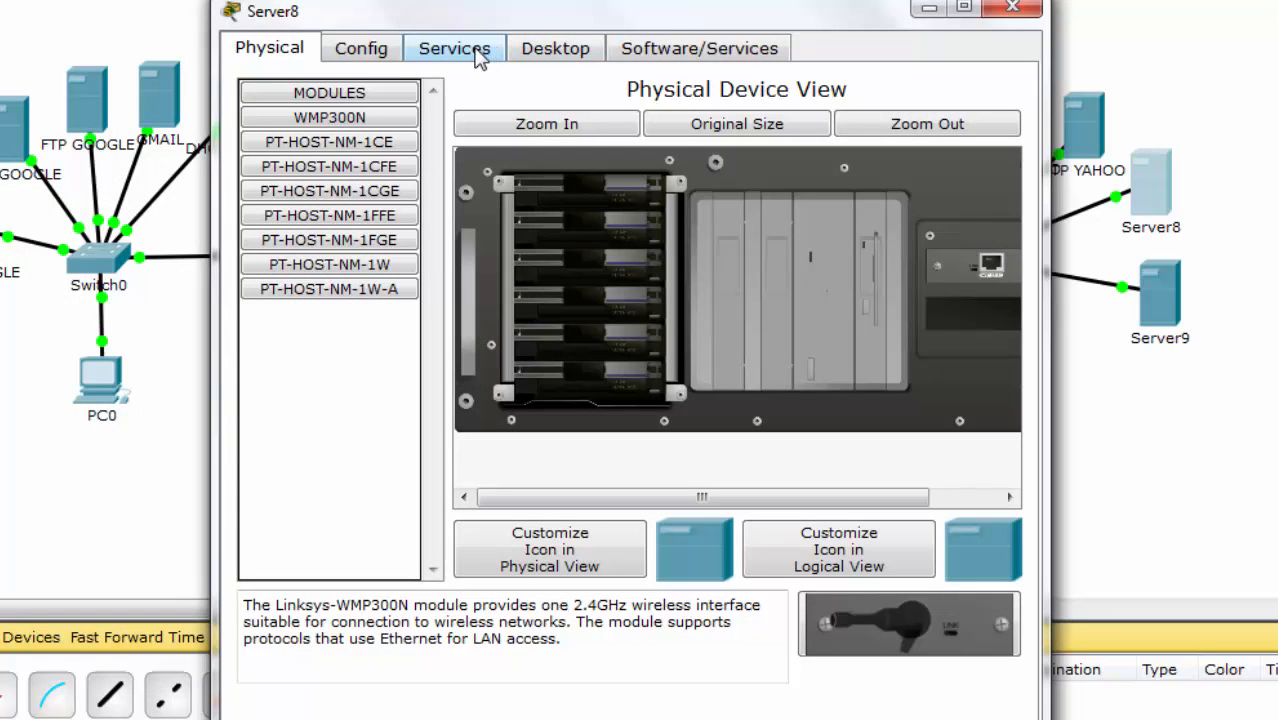
left_click(360, 50)
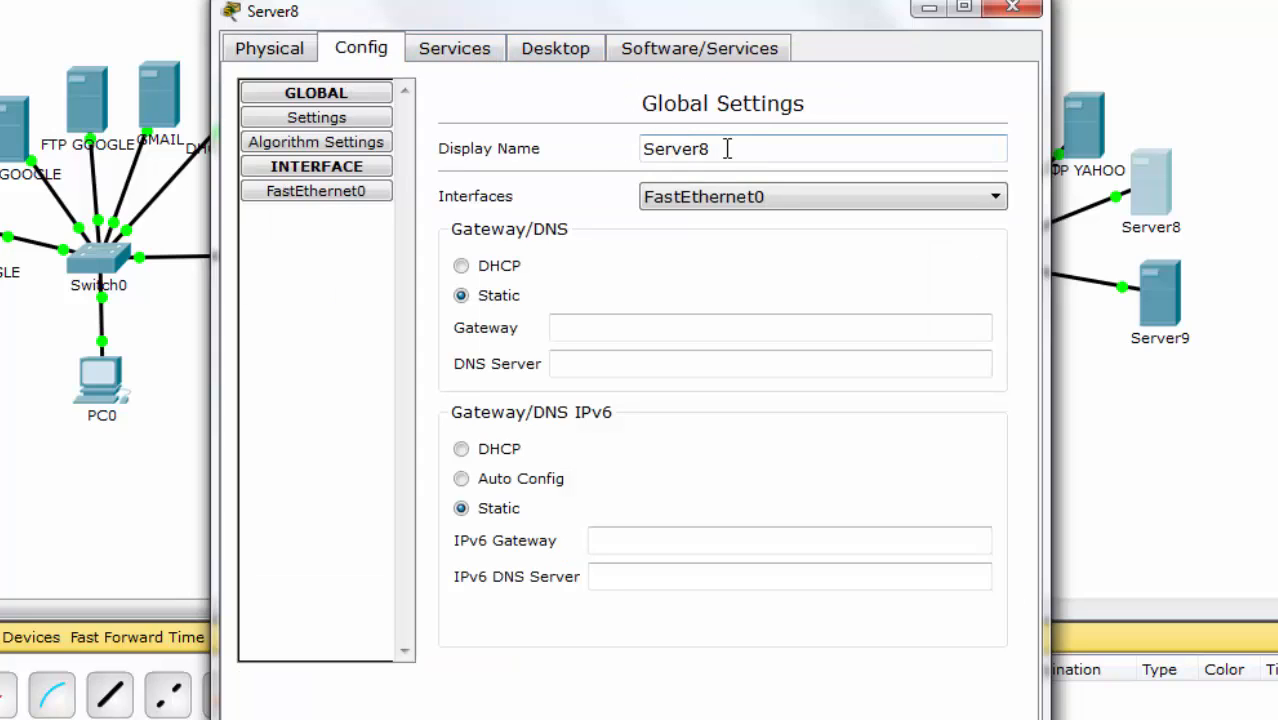
double_click(650, 148)
type("YMAIL")
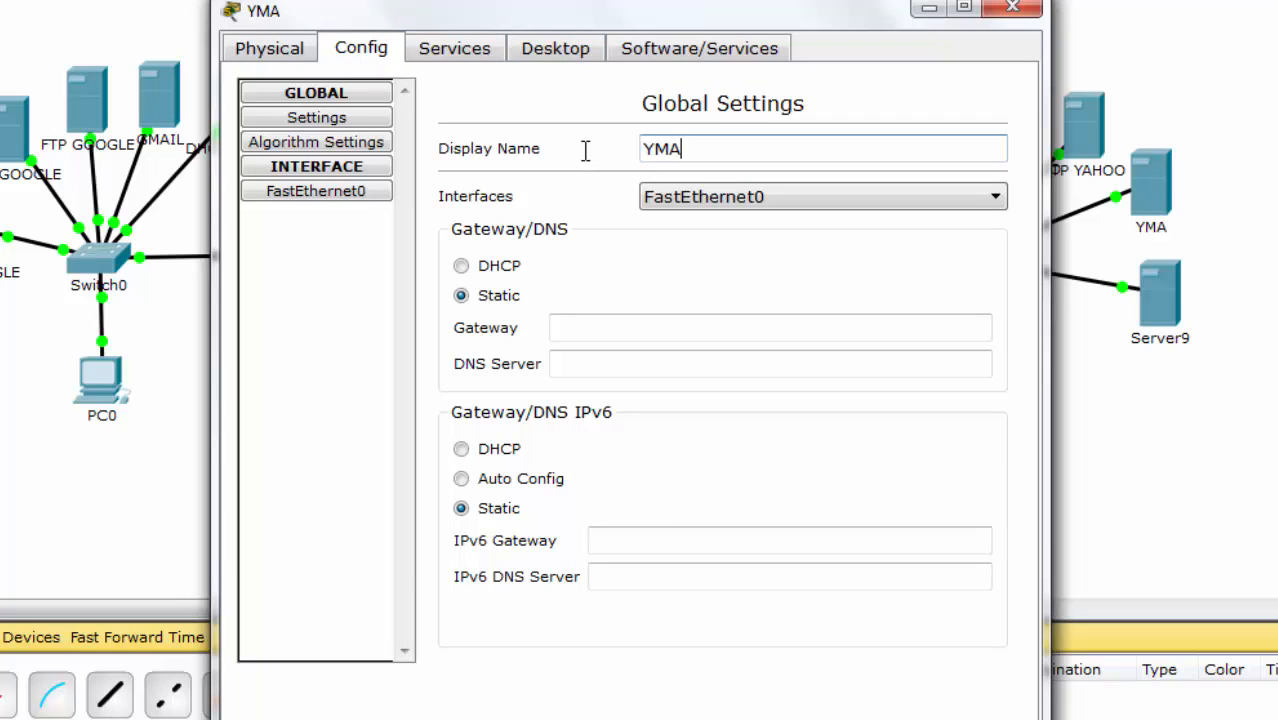
Step: Set the YMAIL server's static IP address to 192.168.0.21 and its subnet mask to 255.255.255.240
left_click(535, 48)
left_click(335, 125)
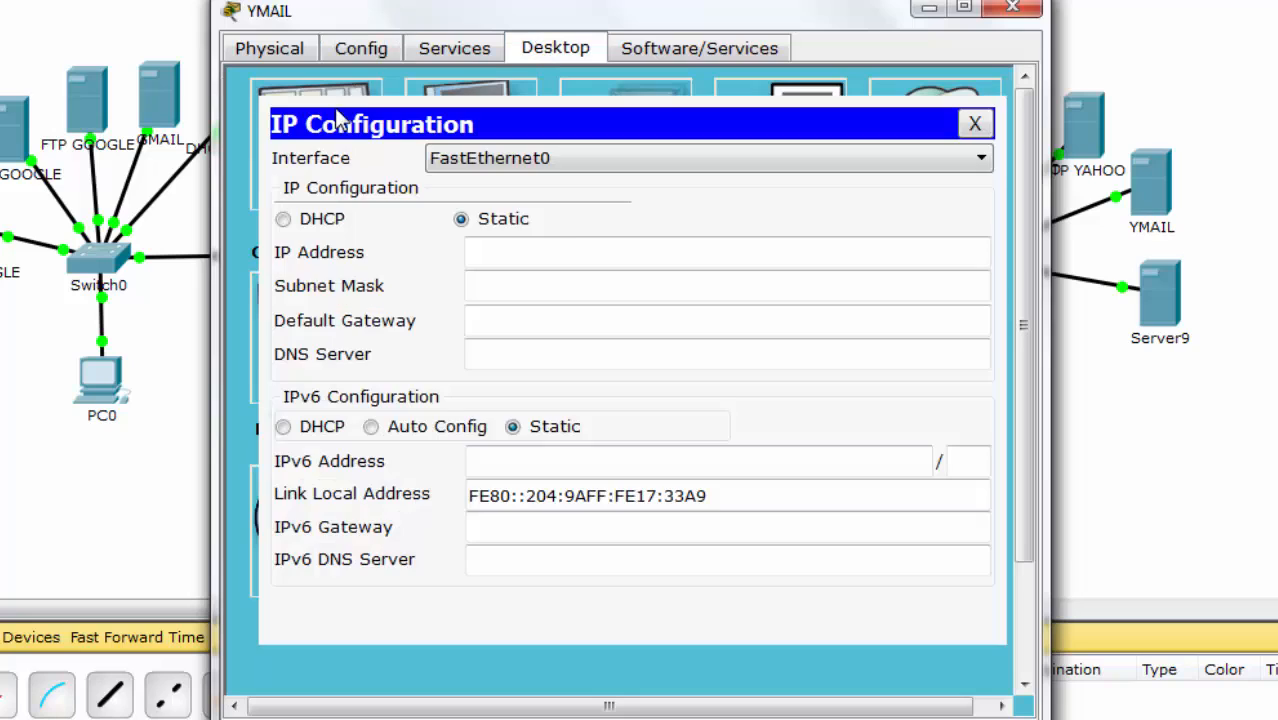
left_click(590, 250)
type("192.")
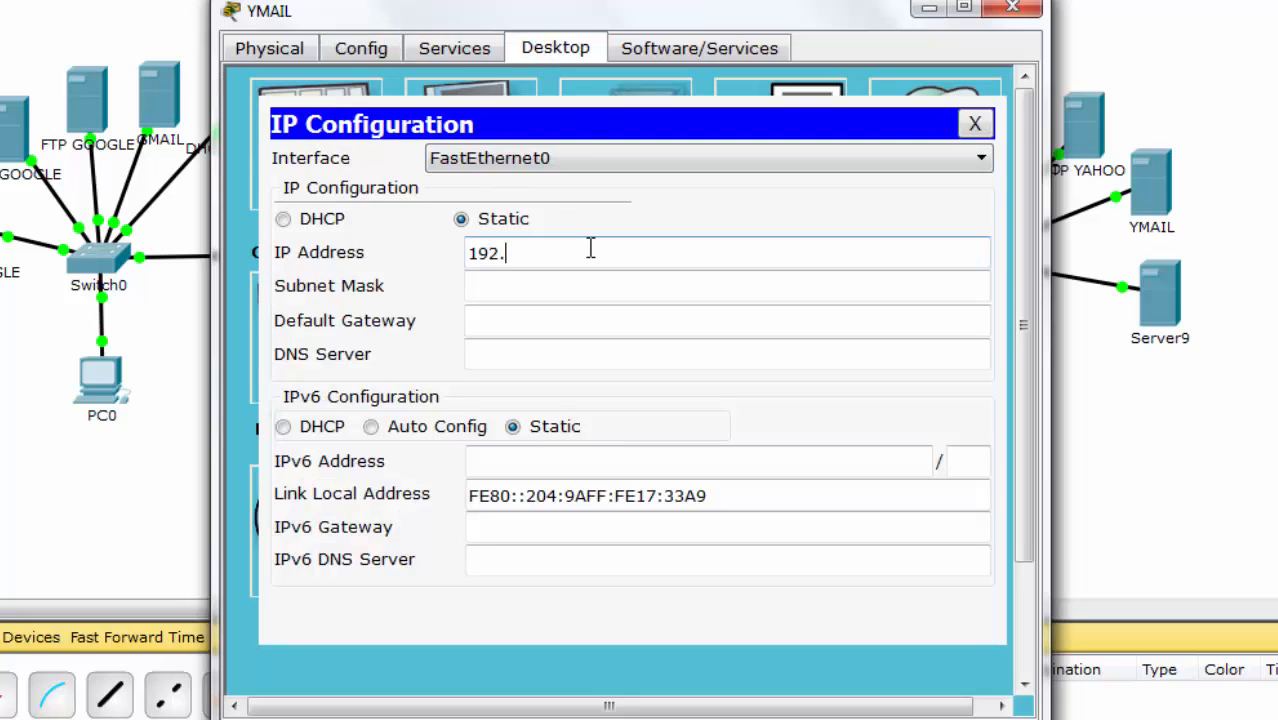
type("168.0.21")
key("Tab")
type("1")
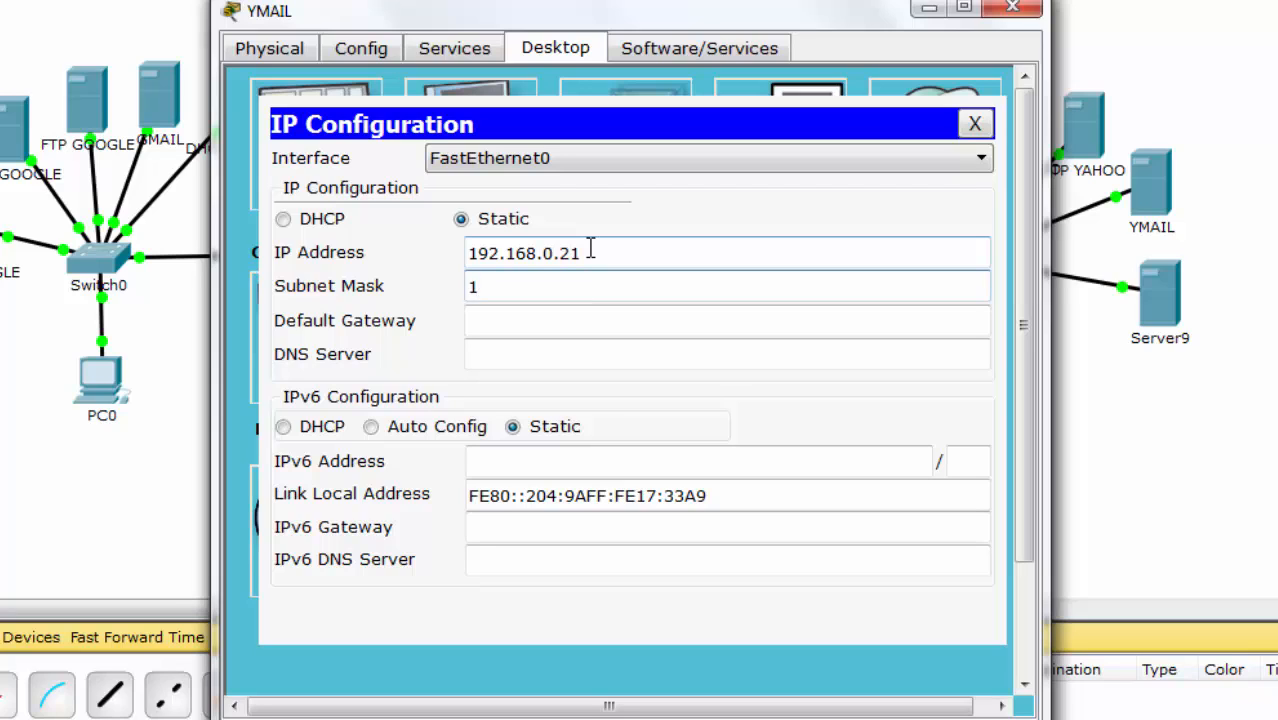
key("ctrl+z")
key("Right")
type("240")
key("Tab")
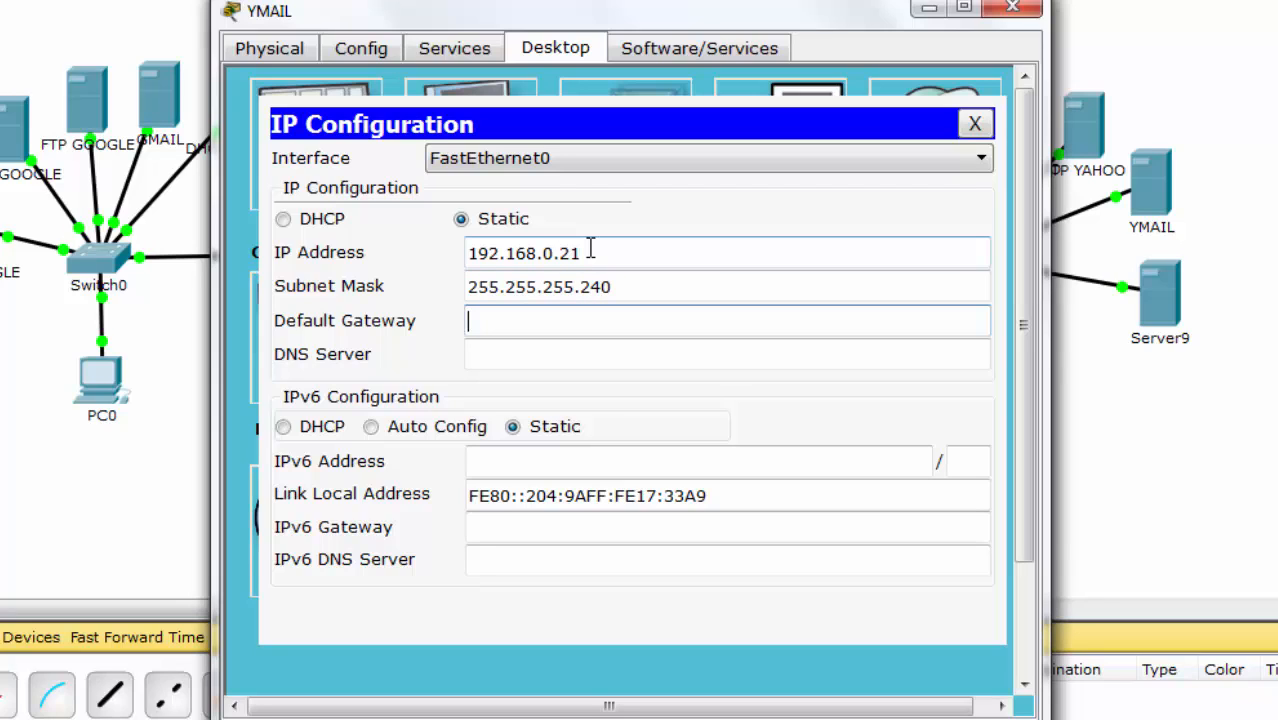
Step: Set the YMAIL server's default gateway to 192.168.0.17 and its DNS server to 192.168.0.18
type("192.168.0.17")
key("Tab")
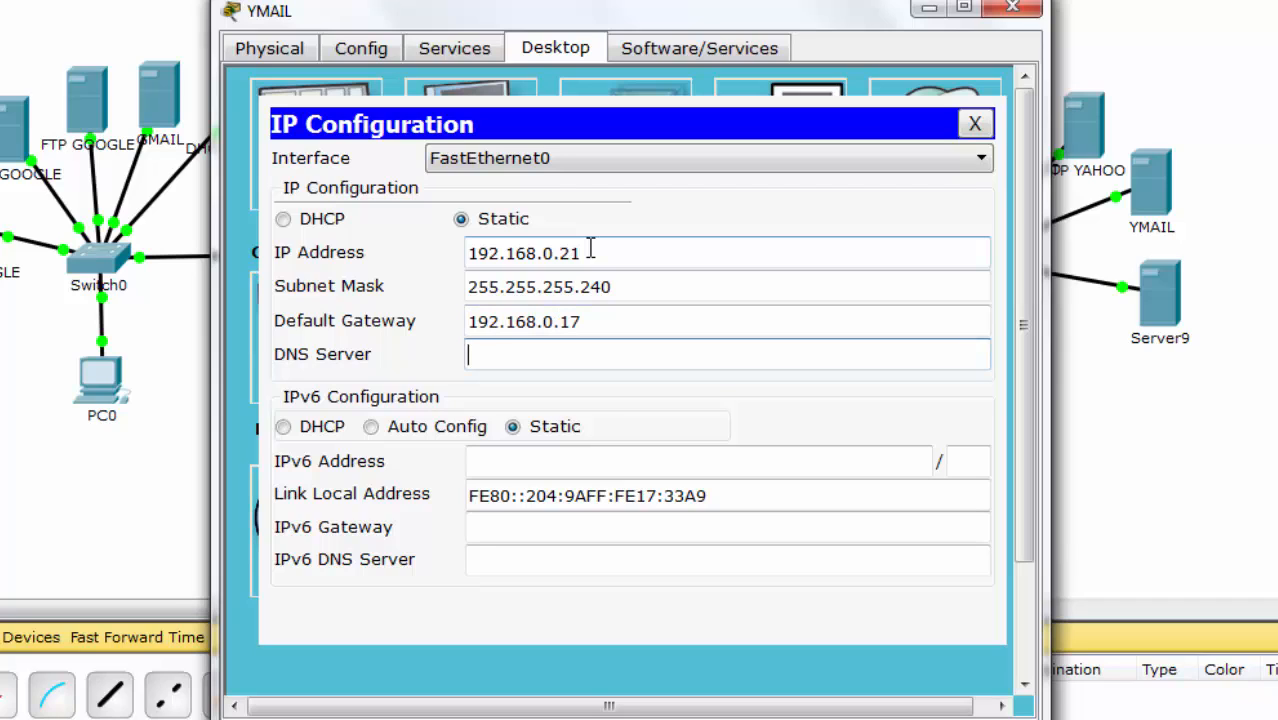
type("192.168.0.18")
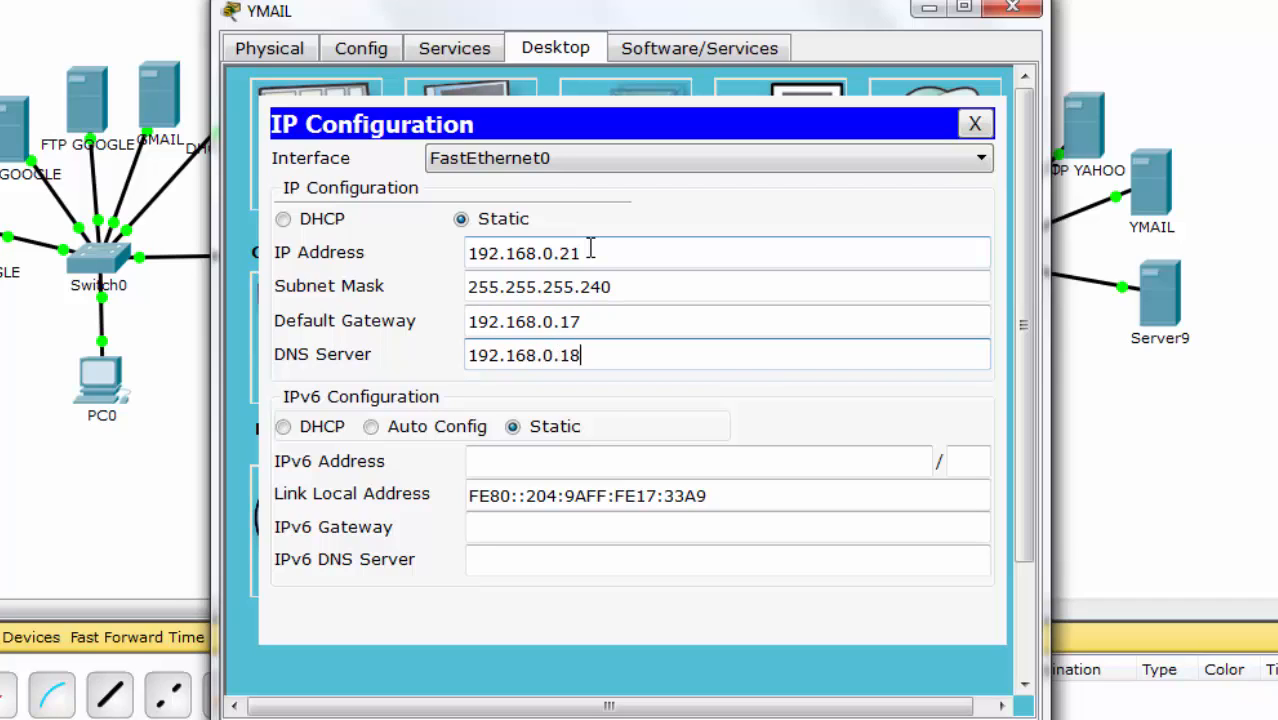
Step: Close the YMAIL server's settings and set Server9's display name to DHCP YAHOO
left_click(1013, 8)
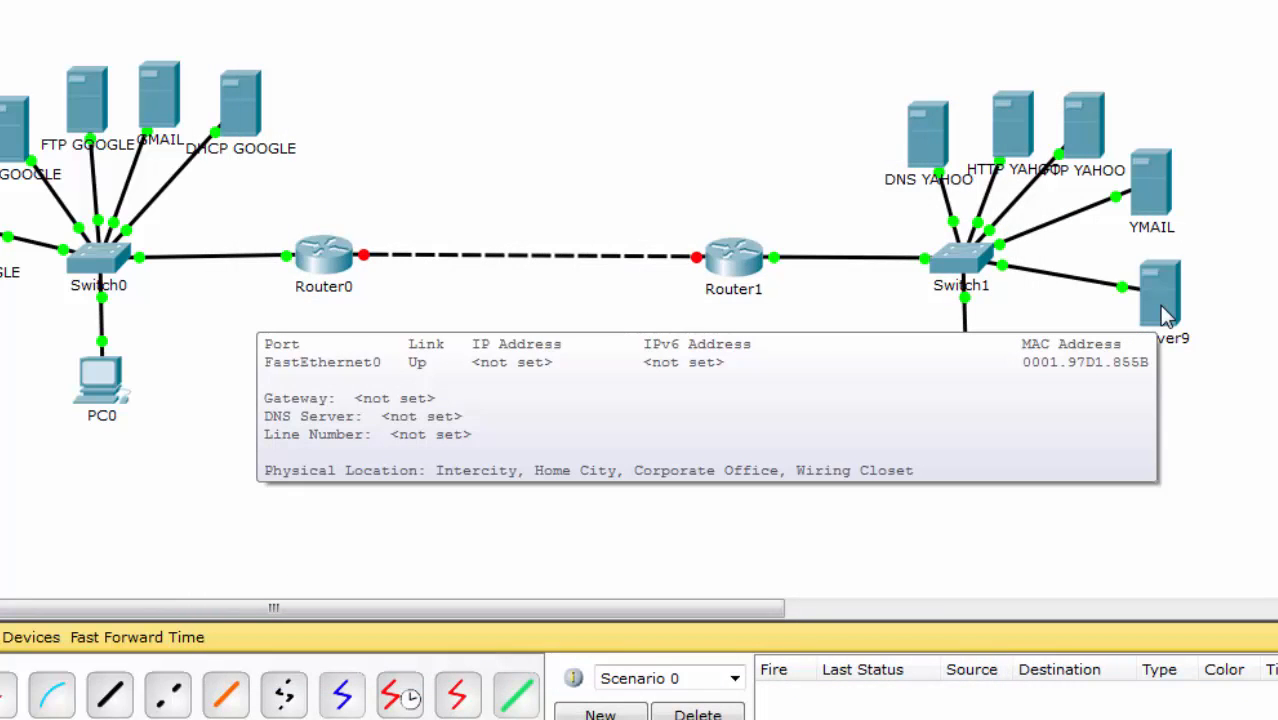
left_click(1162, 312)
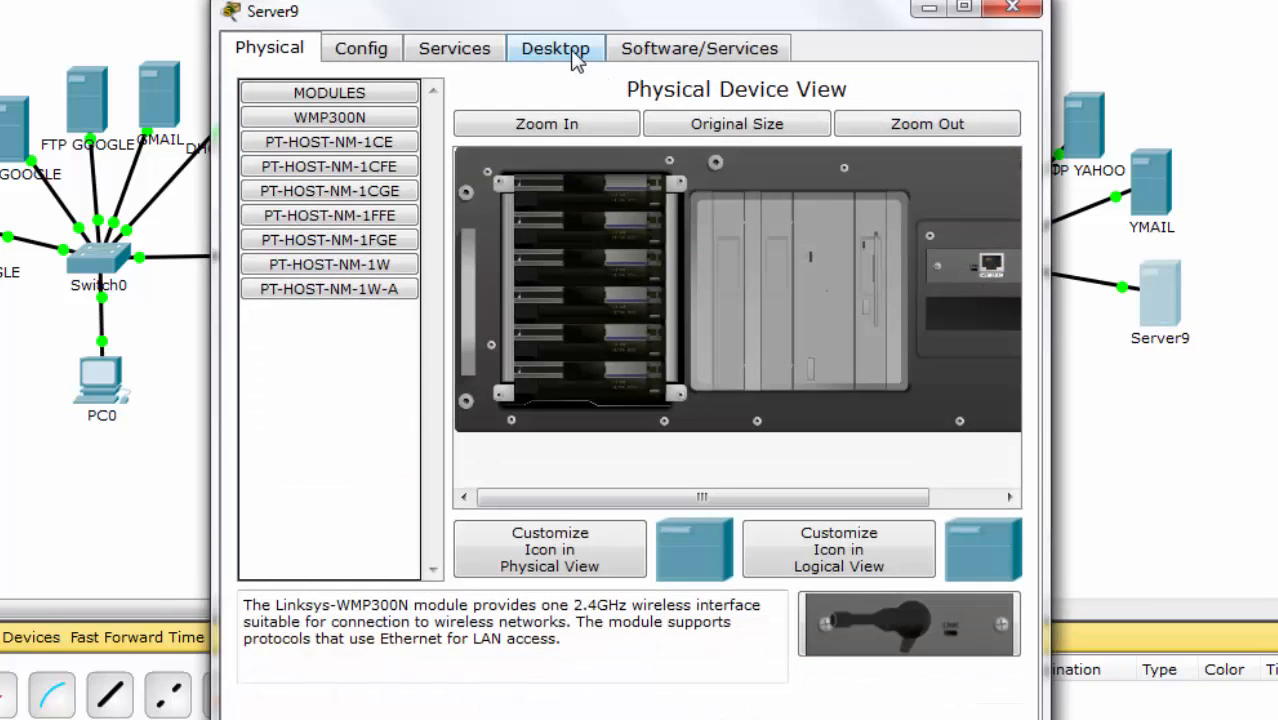
left_click(361, 48)
left_click_drag(787, 148, 547, 148)
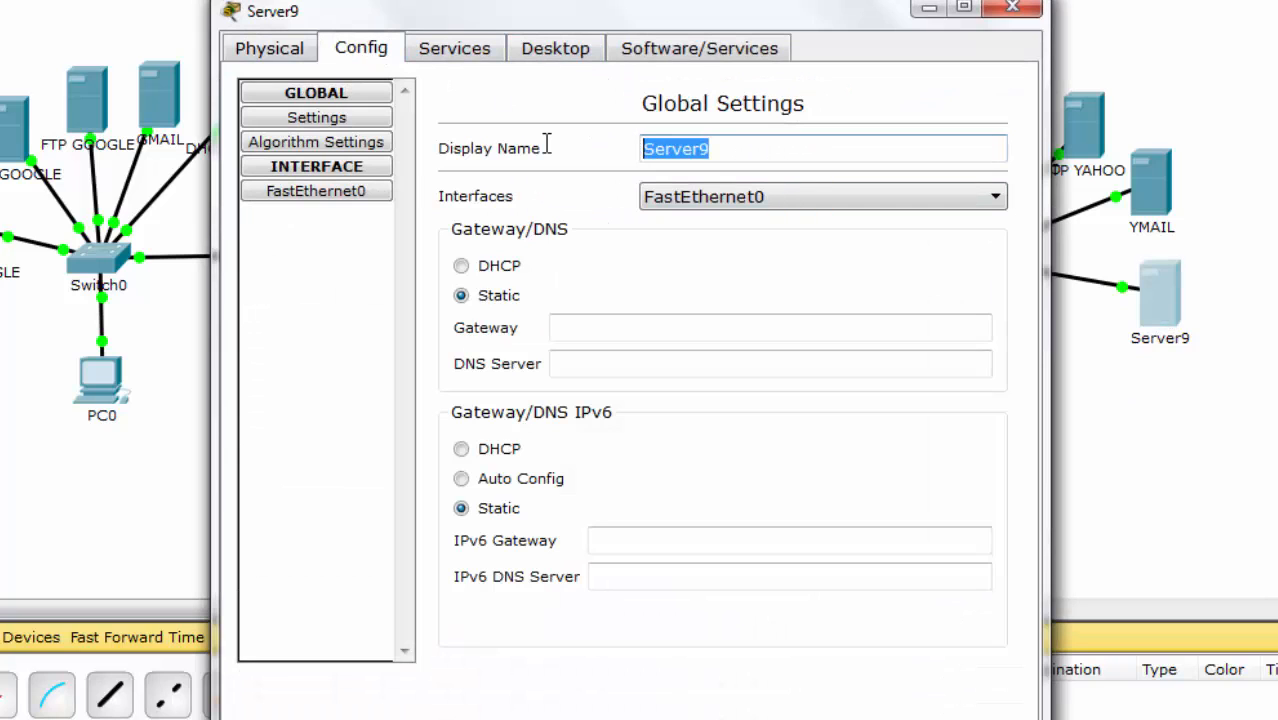
type("DHCP Y")
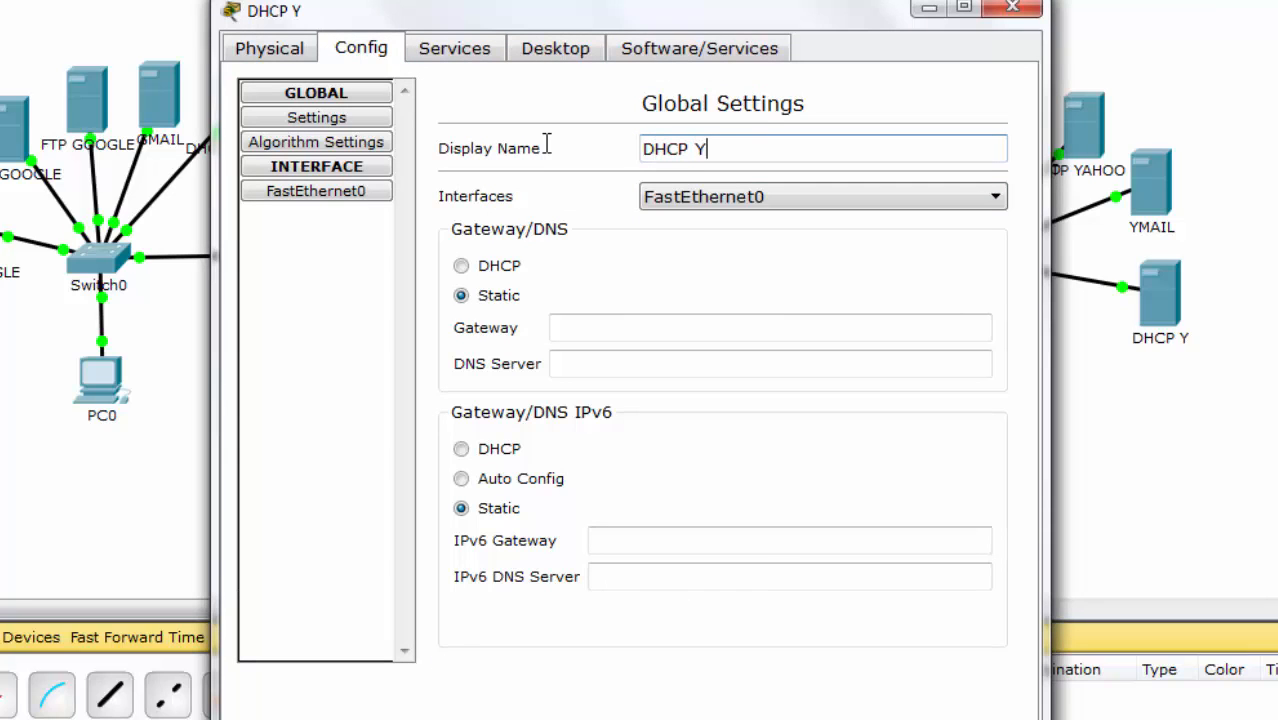
type("AHOO")
Step: Set the DHCP YAHOO server's static IP address to 192.168.0.22 and its subnet mask to 255.255.255.240
left_click(540, 48)
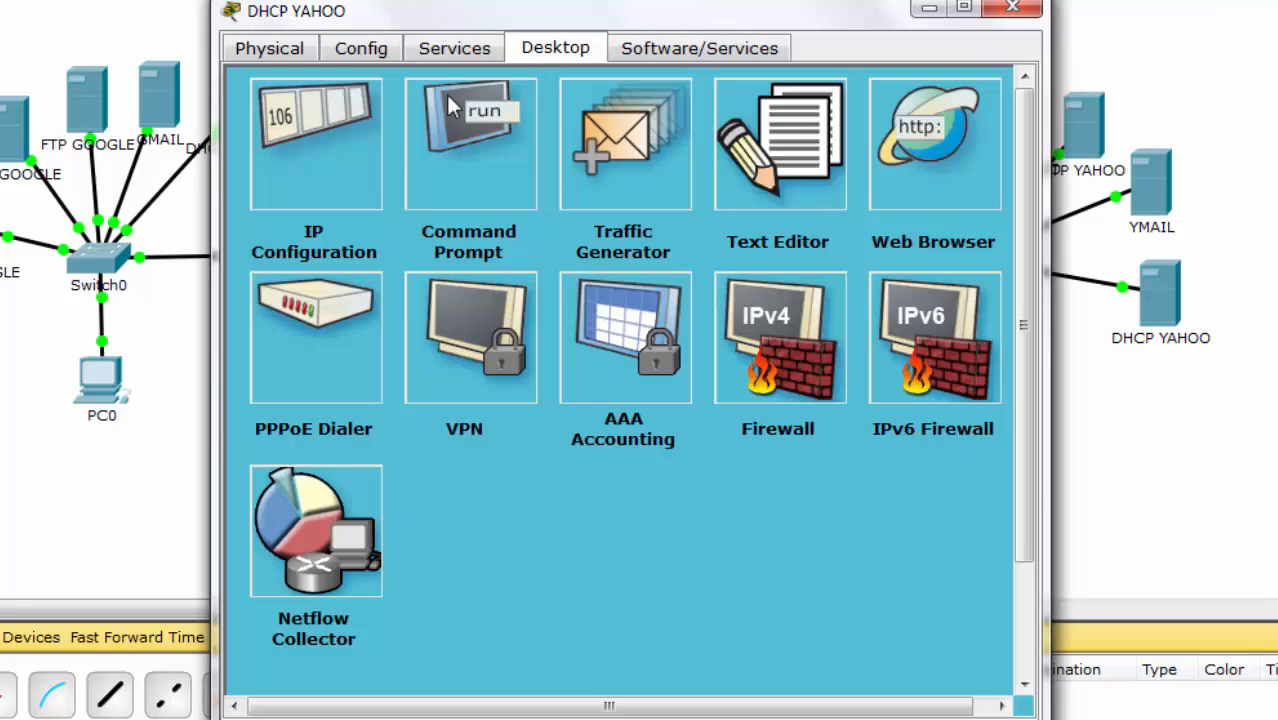
left_click(345, 150)
left_click(565, 245)
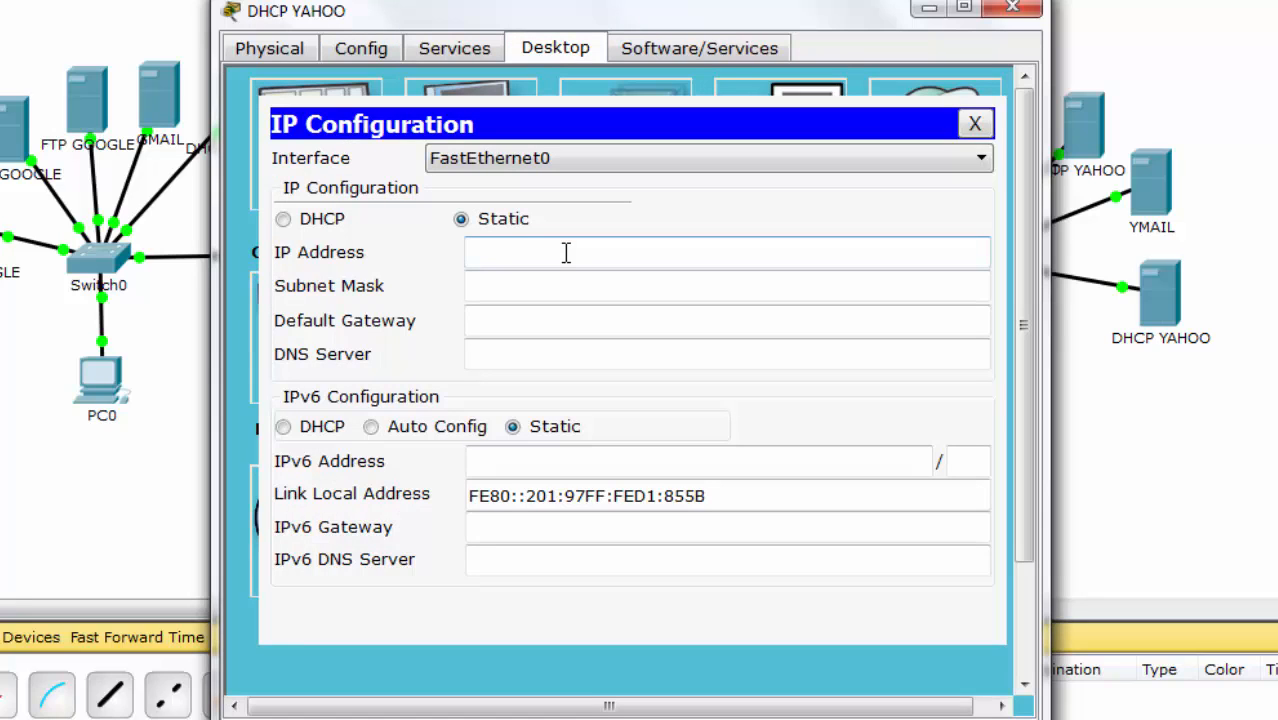
type("192.168.0.")
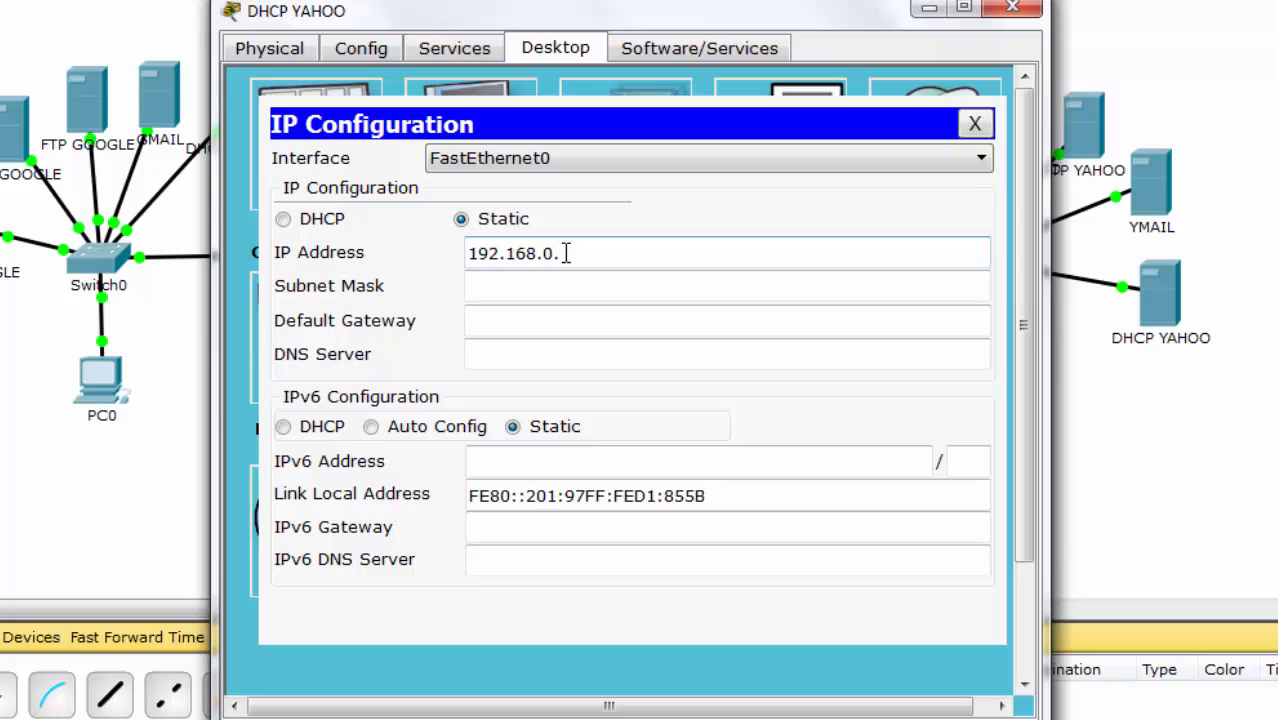
type("22")
key("Tab")
type("$")
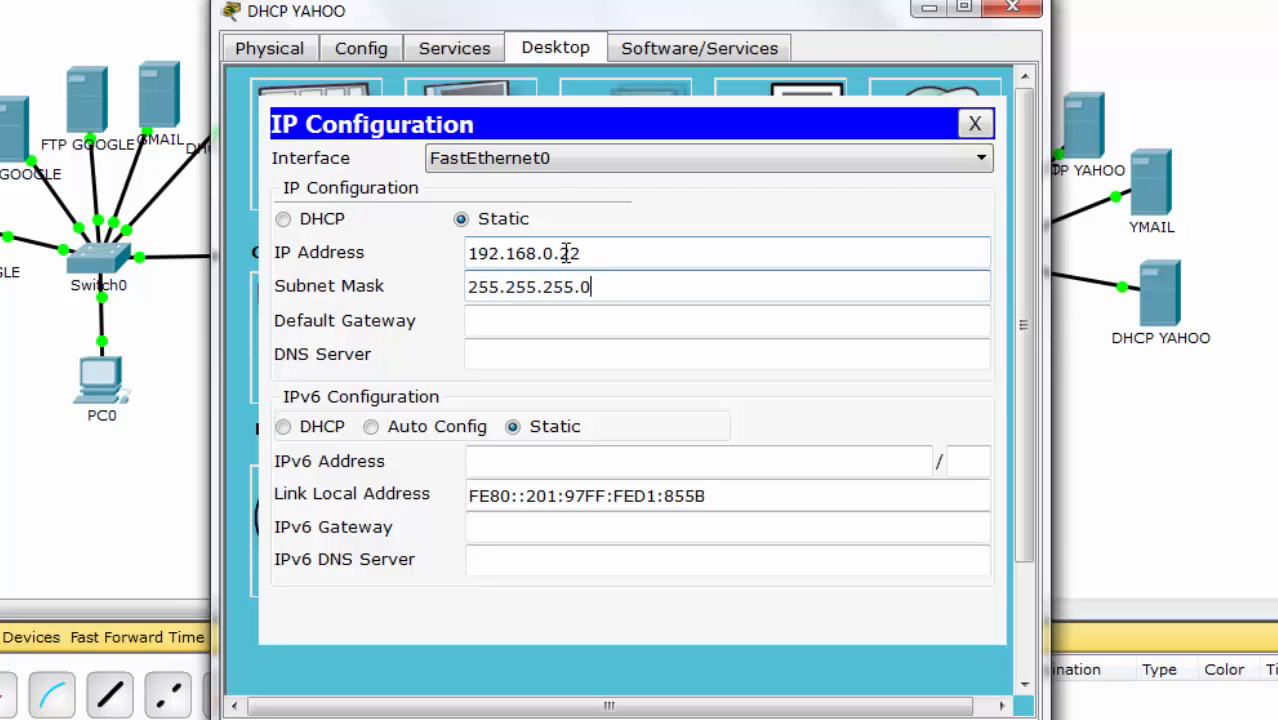
type("40")
key("Tab")
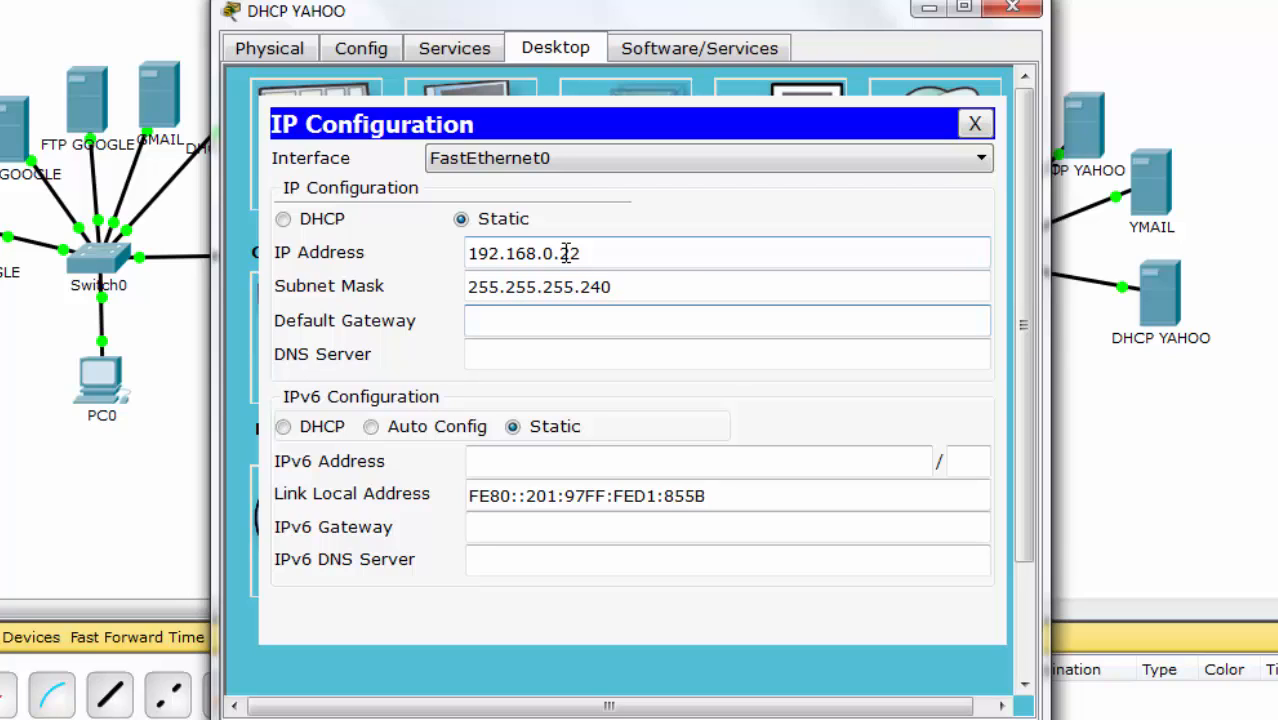
Step: Set the DHCP YAHOO server's default gateway to 192.168.0.17 and its DNS server to 192.168.0.18, and close its settings
type("192.168.0.17")
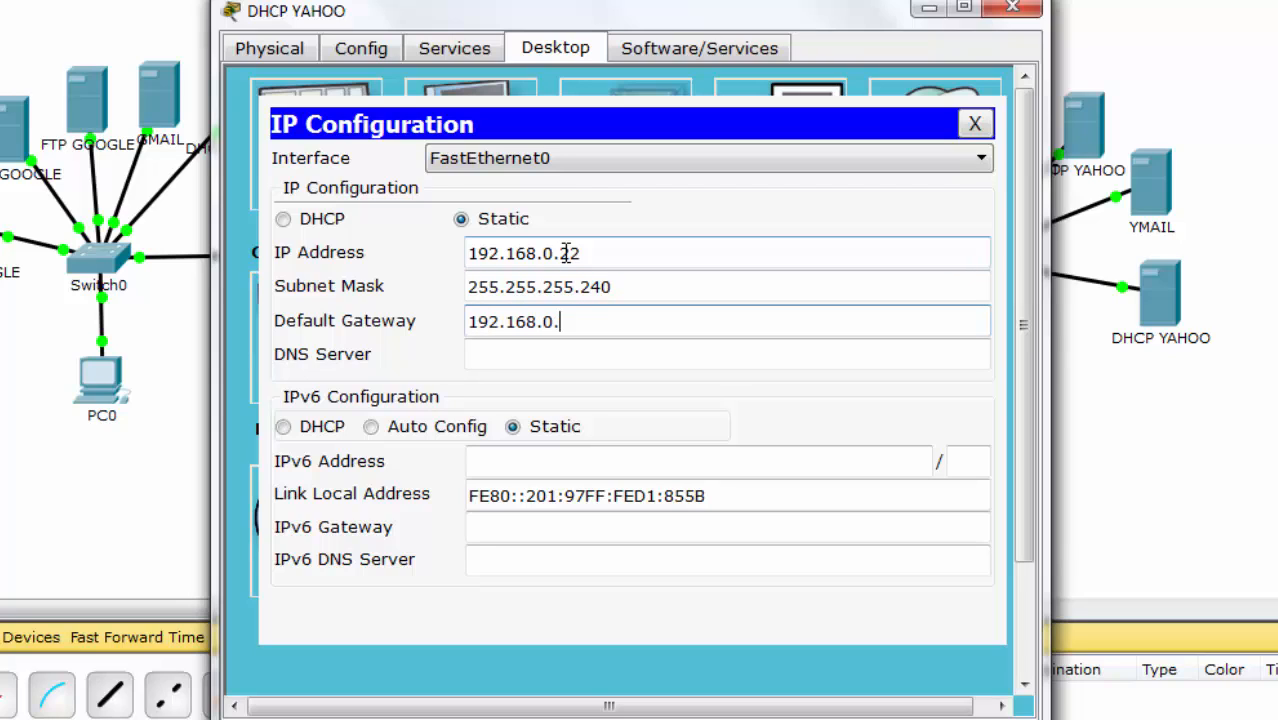
key("Tab")
type("19")
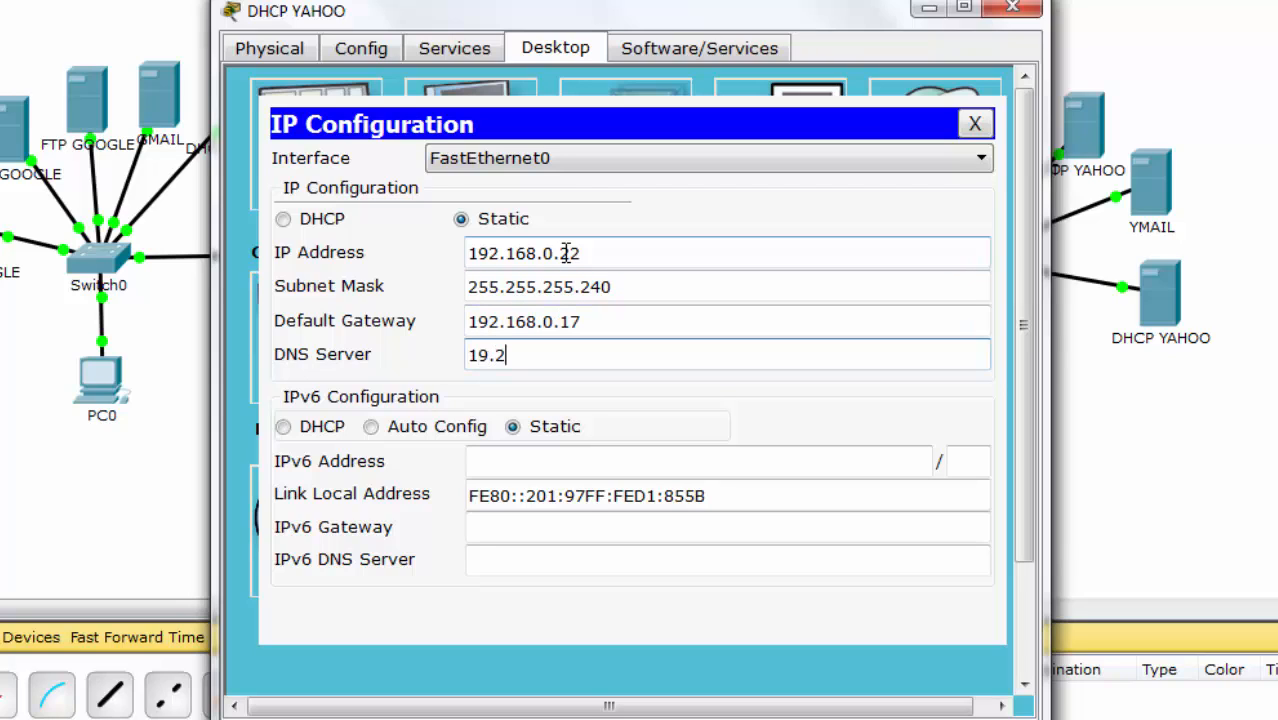
type("2.168.0.18")
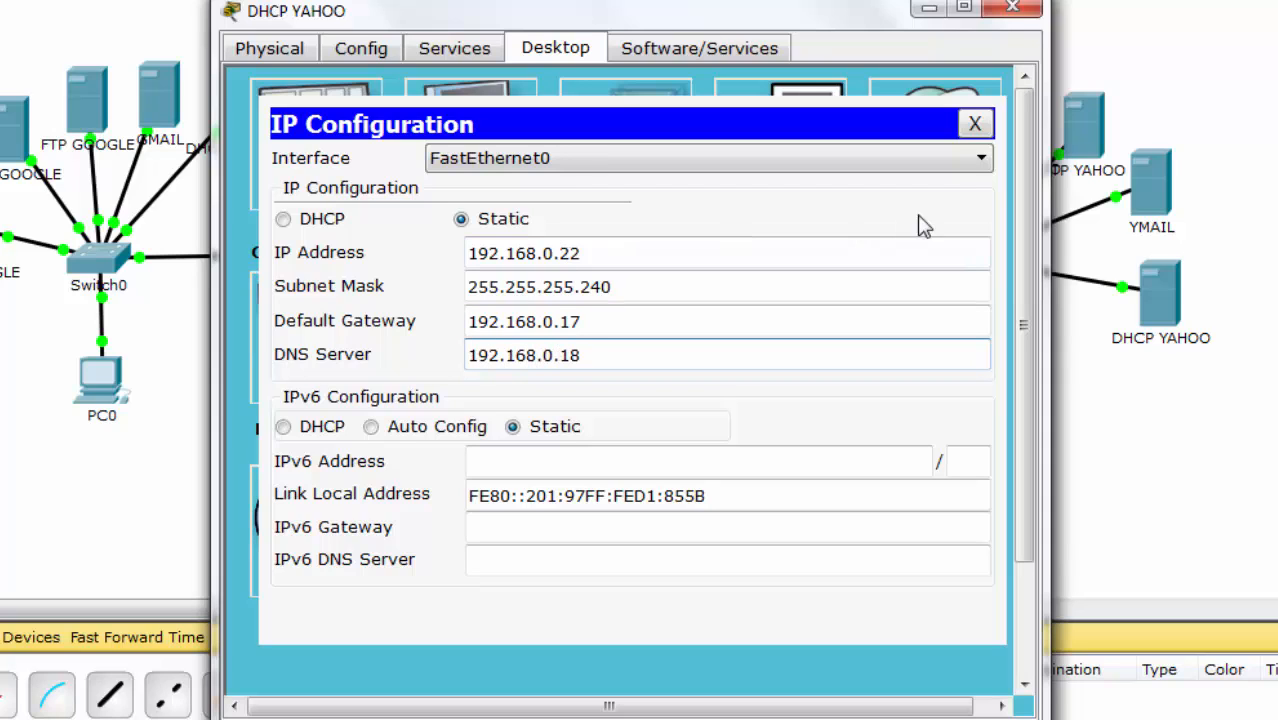
left_click(975, 124)
left_click(1013, 8)
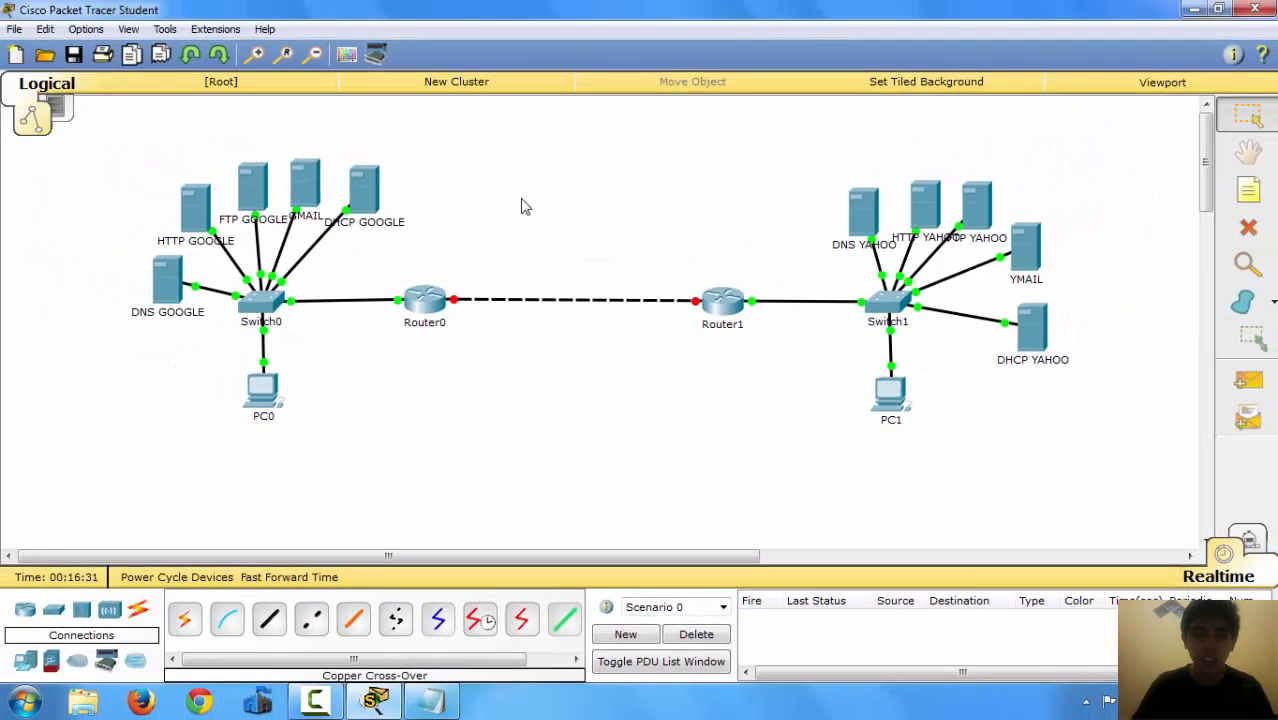
Step: Using the 192.168.0.32 subnet from the Notepad plan, assign Router0's FastEthernet0/1 the address 192.168.0.33 with mask 255.255.255.240 and enable the port
mouse_move(437, 305)
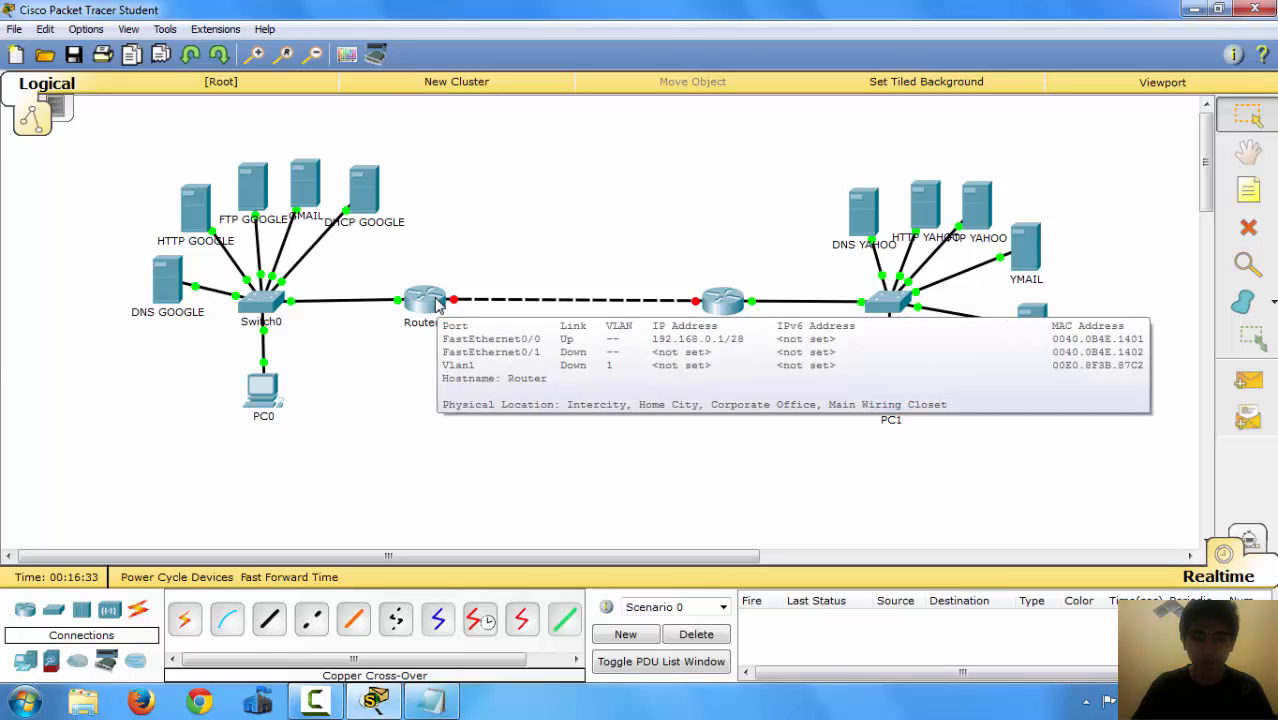
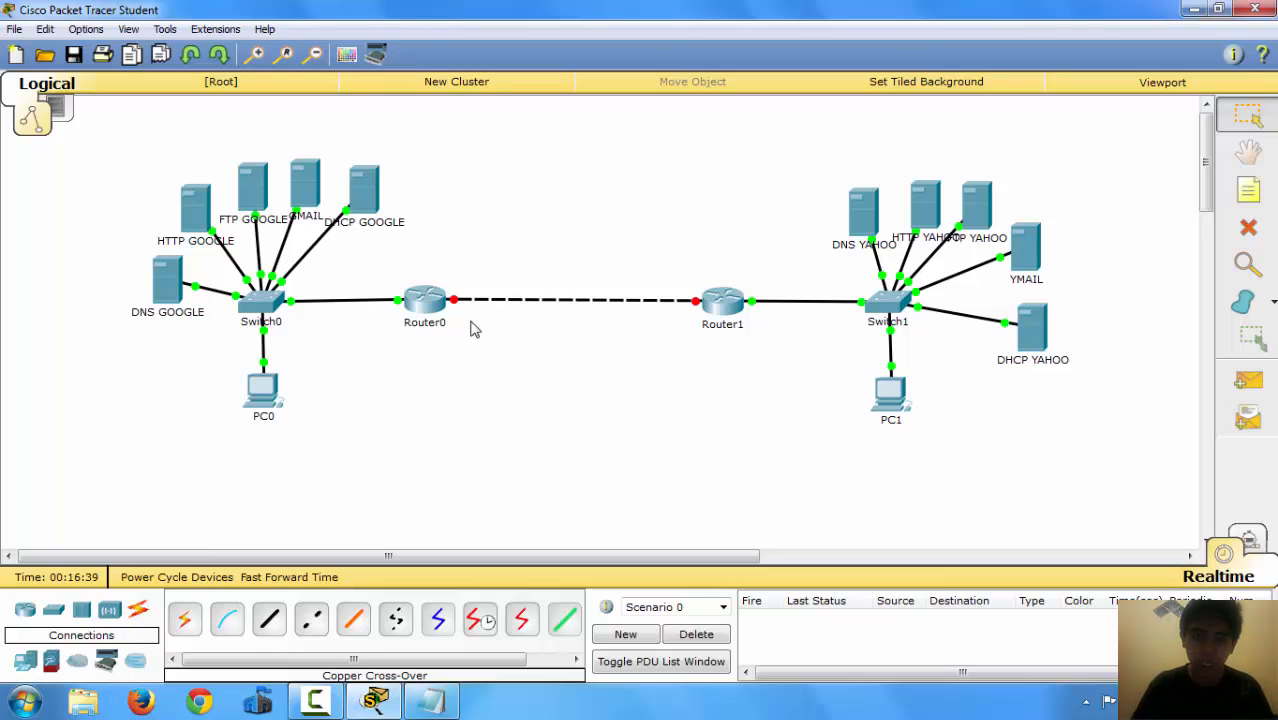
left_click(432, 308)
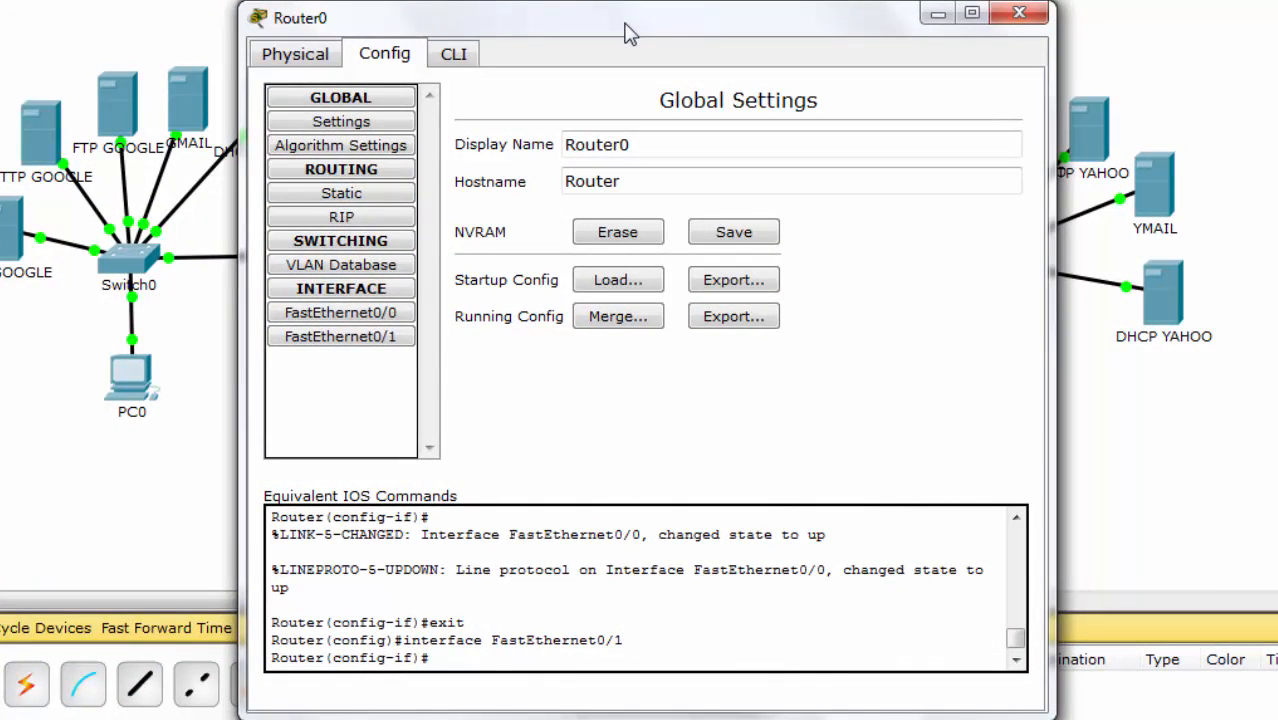
left_click(388, 339)
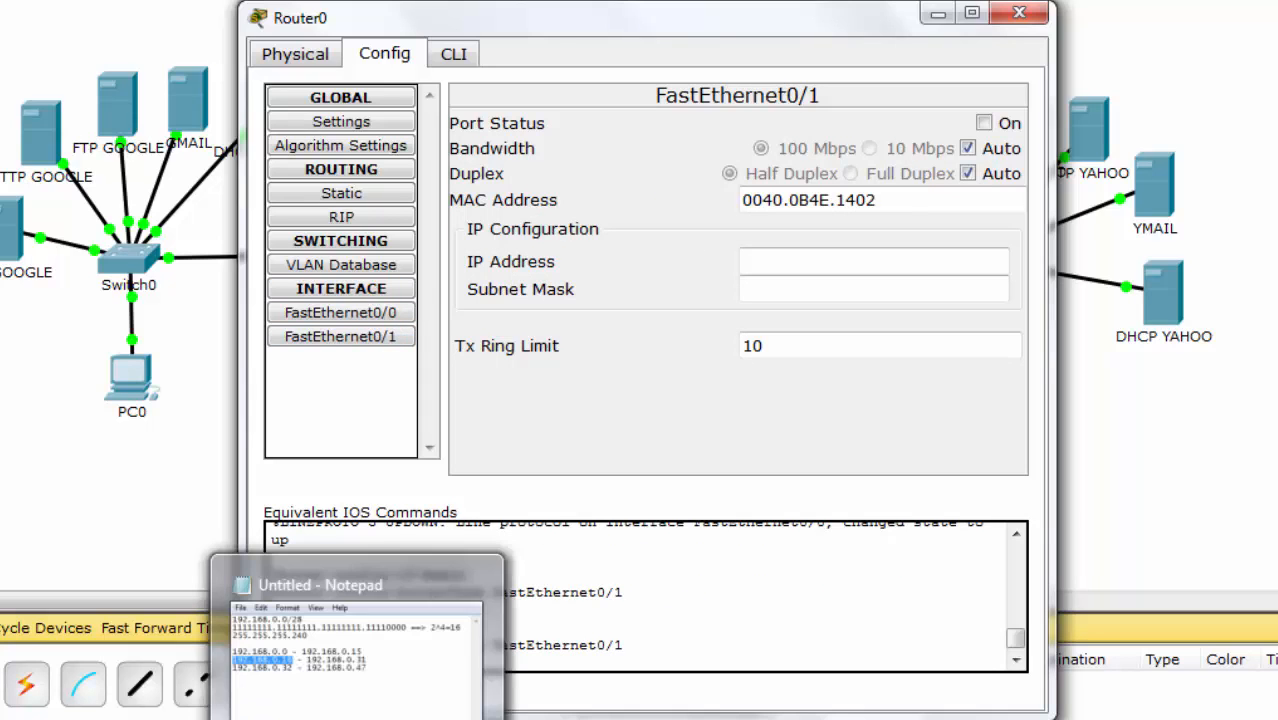
left_click(350, 717)
left_click_drag(441, 497, 321, 500)
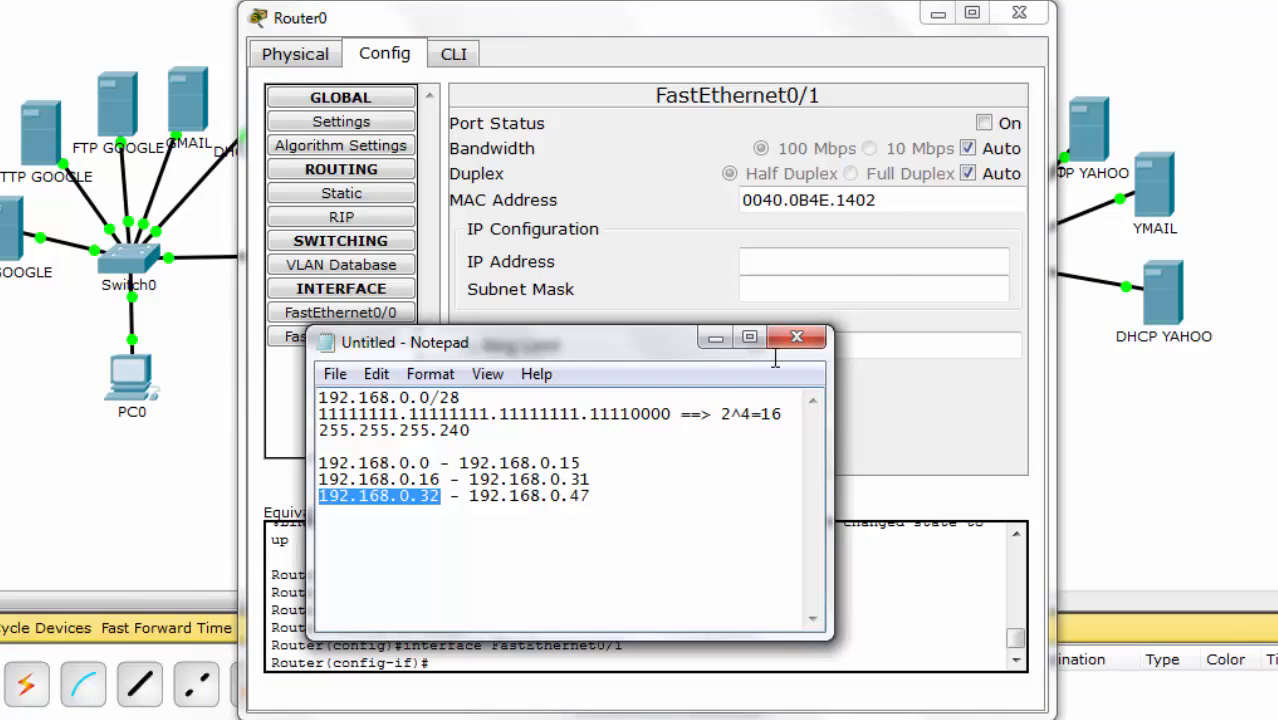
left_click(892, 263)
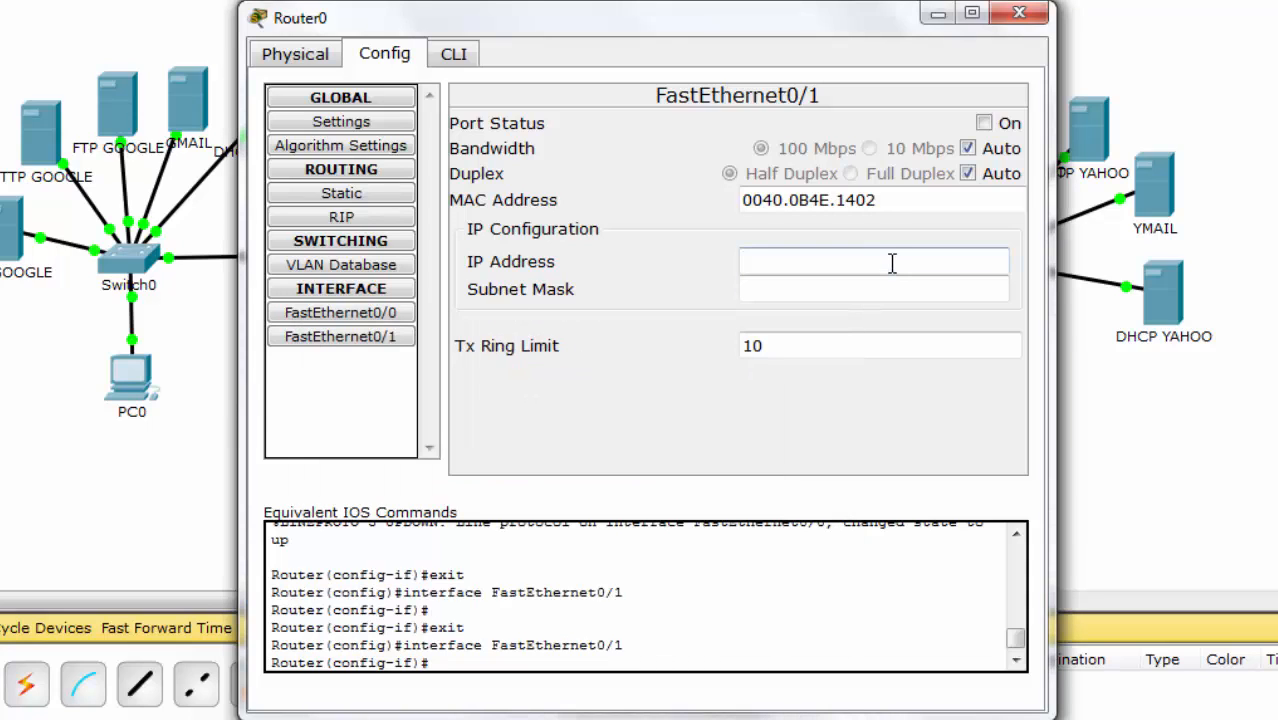
type("192.168.0.33")
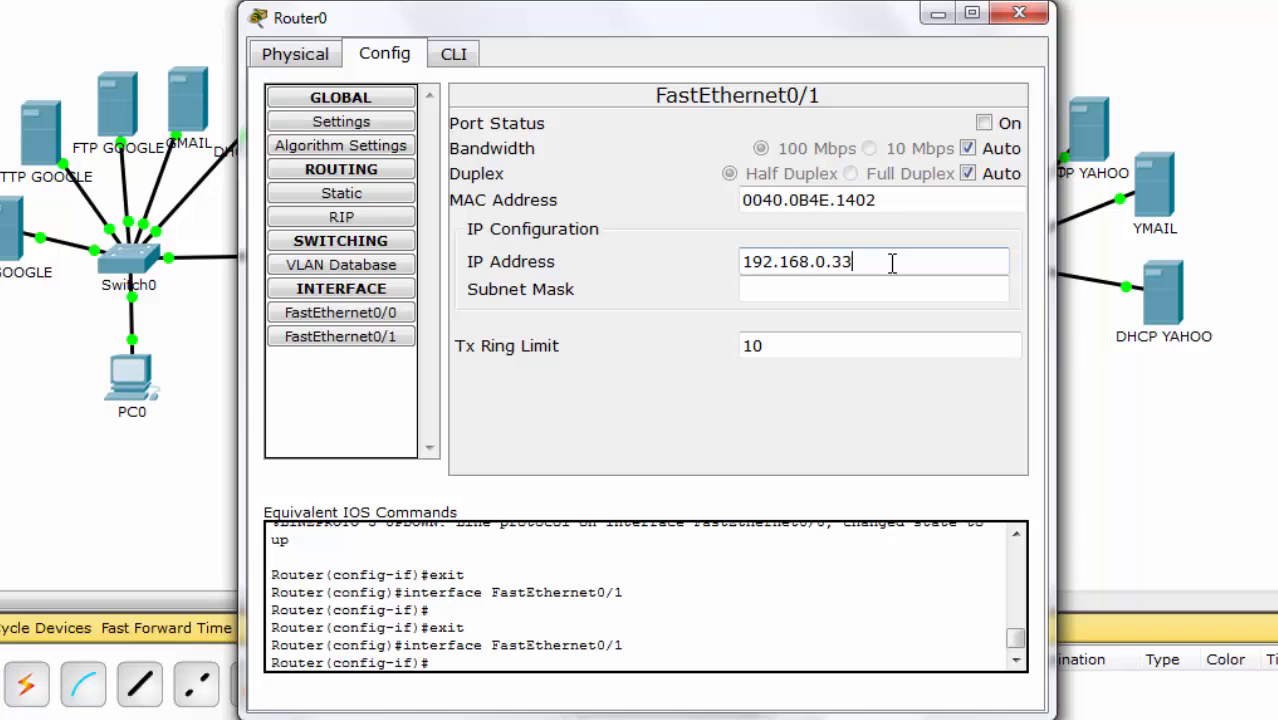
key("Tab")
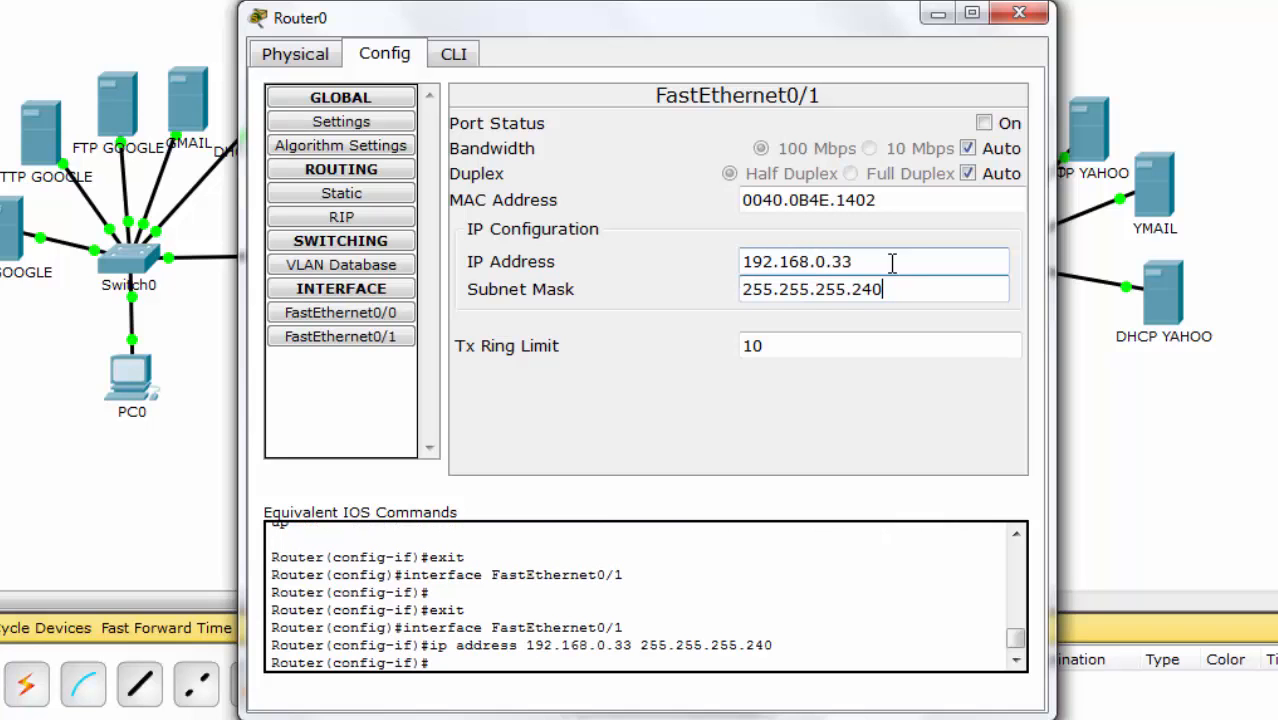
left_click(984, 122)
left_click(1029, 21)
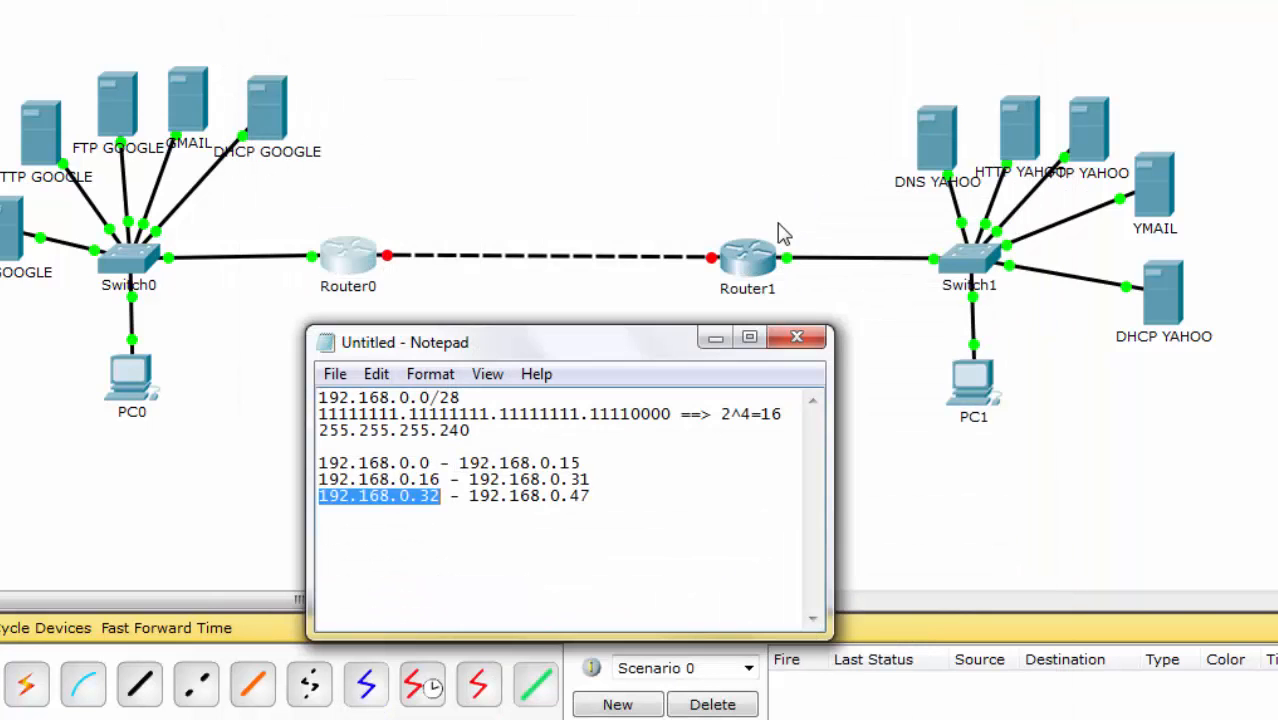
Step: Assign Router1's FastEthernet0/1 the address 192.168.0.34 with mask 255.255.255.240, enable the port, and close the router's settings
left_click(750, 262)
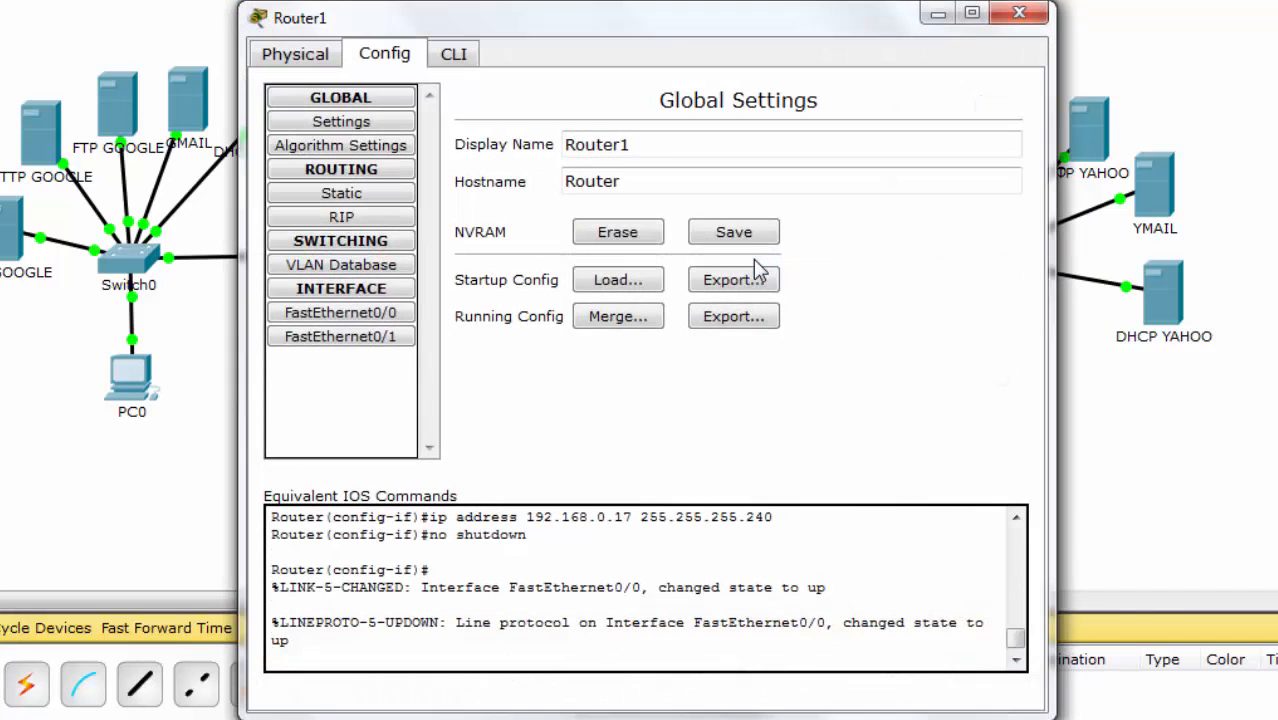
left_click(337, 337)
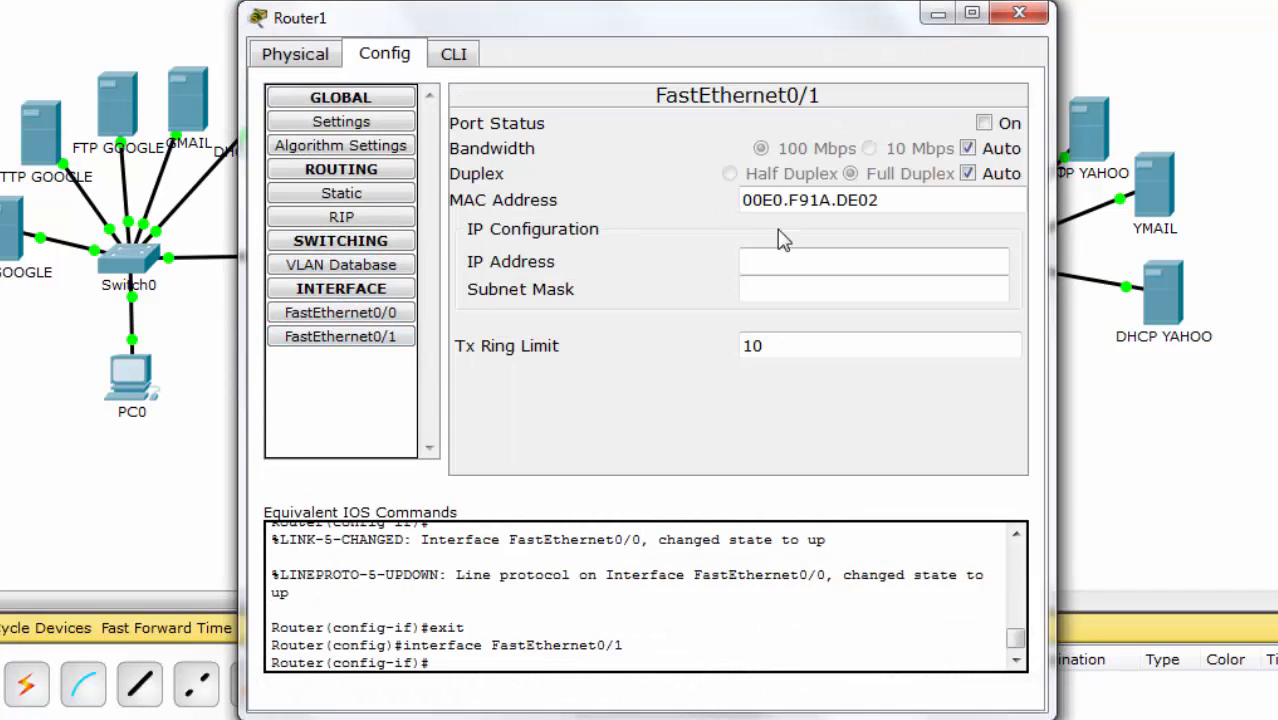
type("192.1")
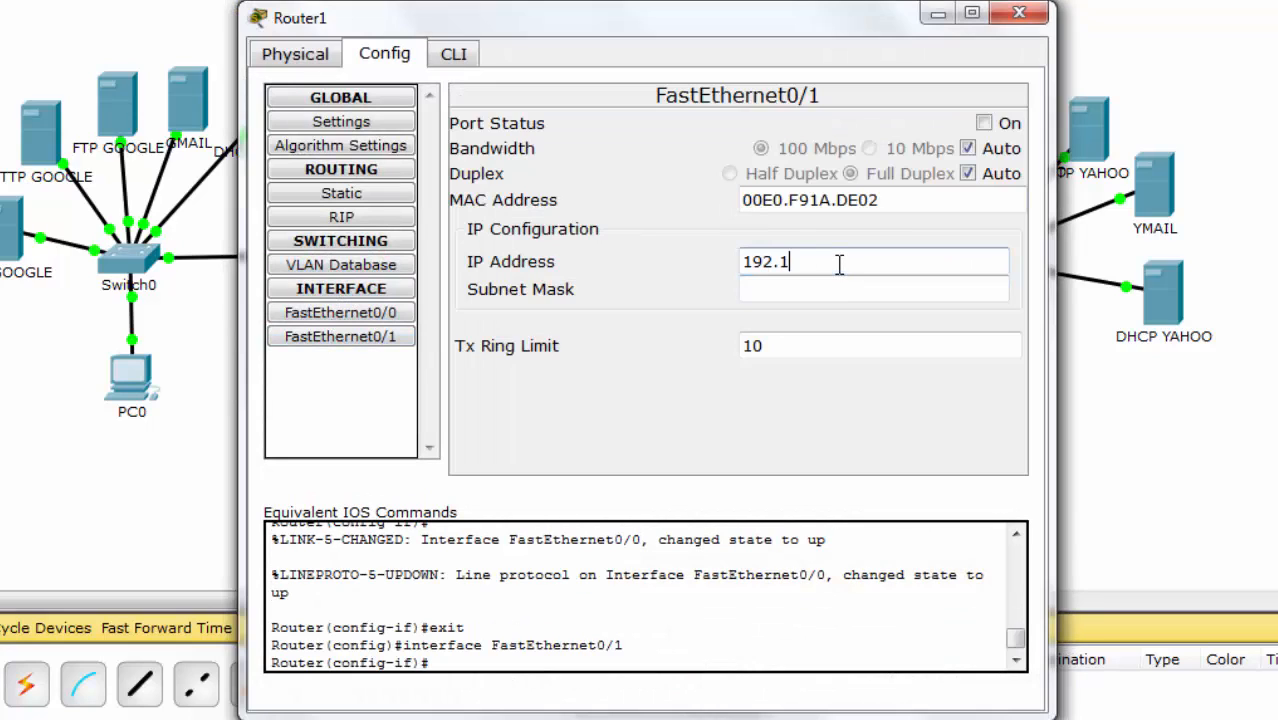
type("68.0.34")
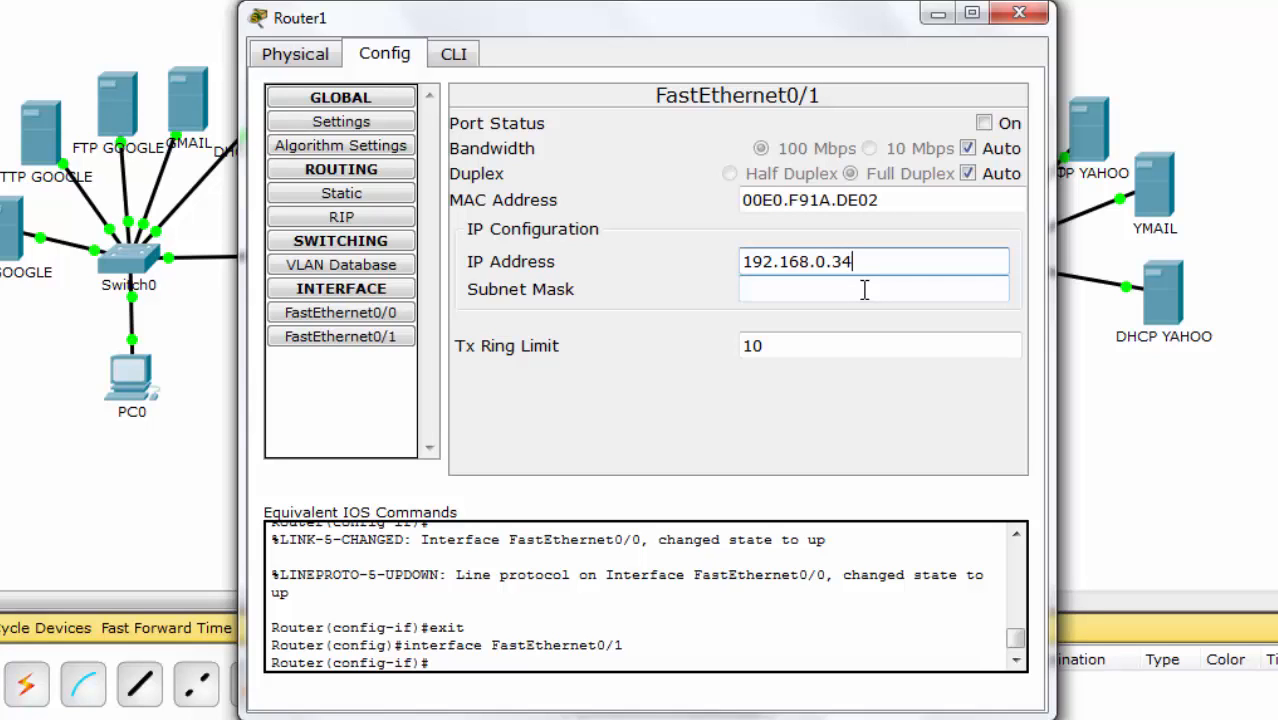
left_click(864, 289)
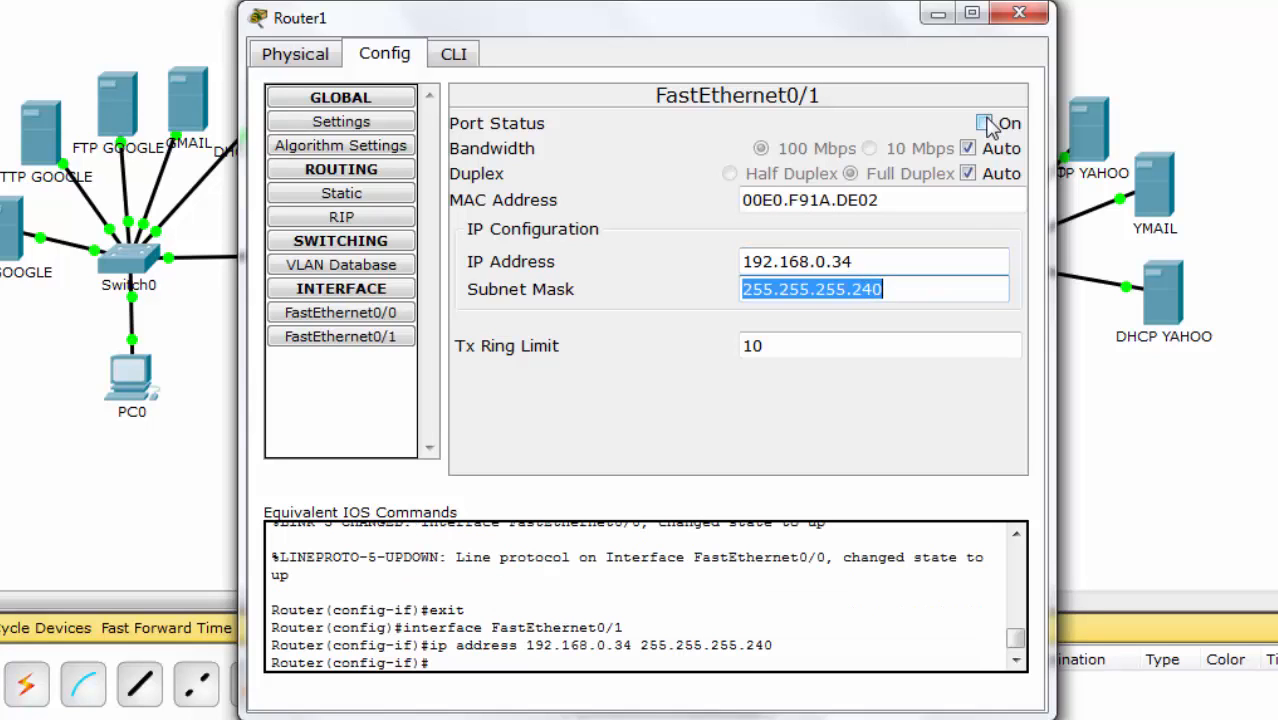
left_click(986, 123)
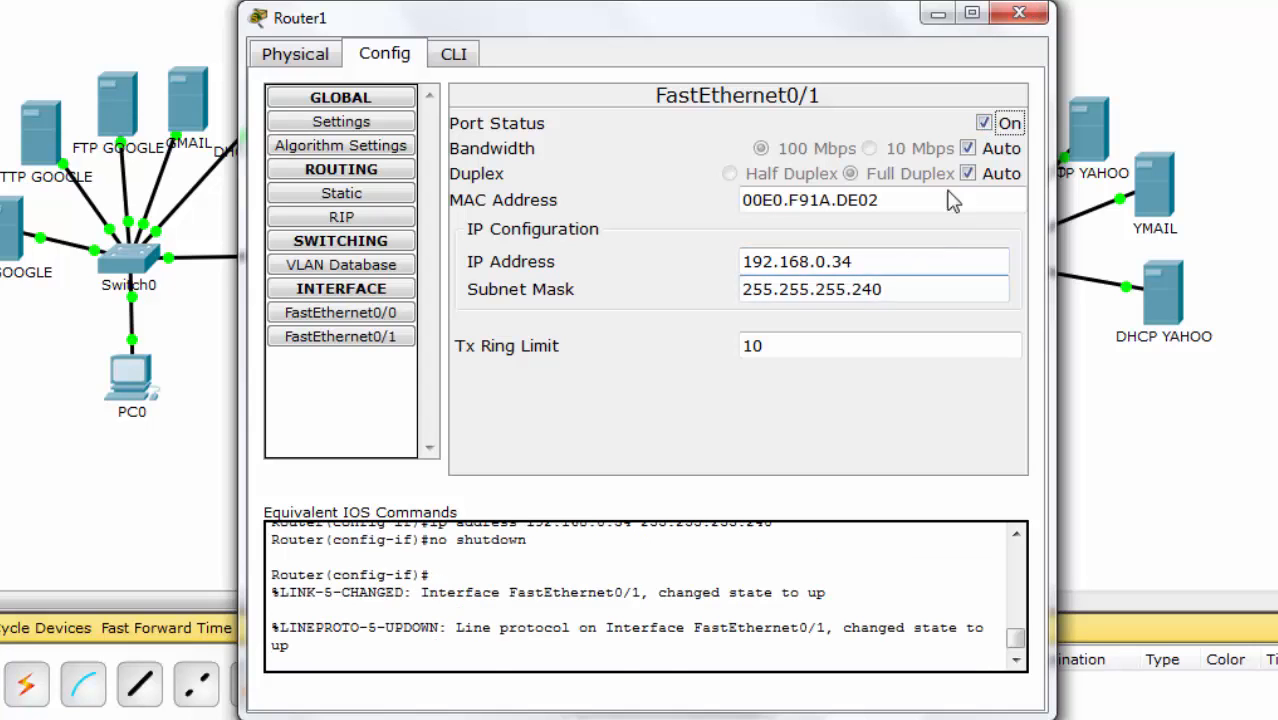
left_click(1020, 13)
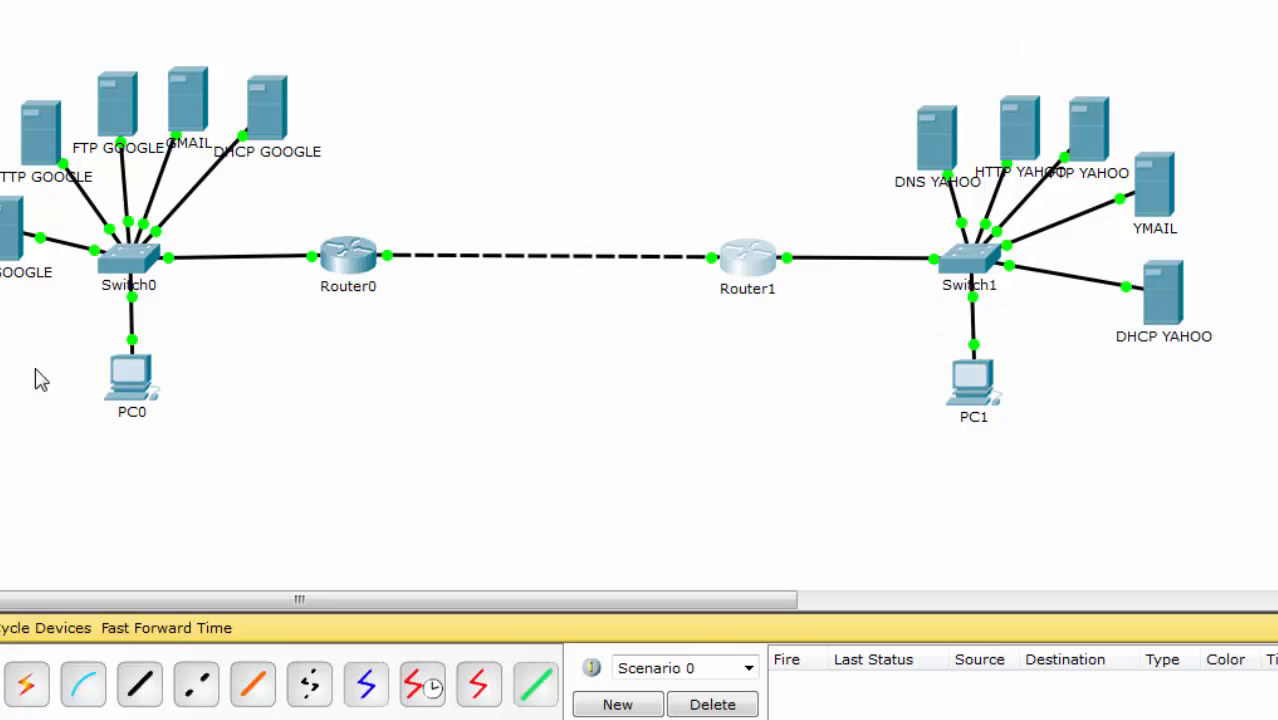
Step: Start a static route on Router0 for network 192.168.0.16 from the Notepad plan, with mask 255.255.255.240
left_click(358, 262)
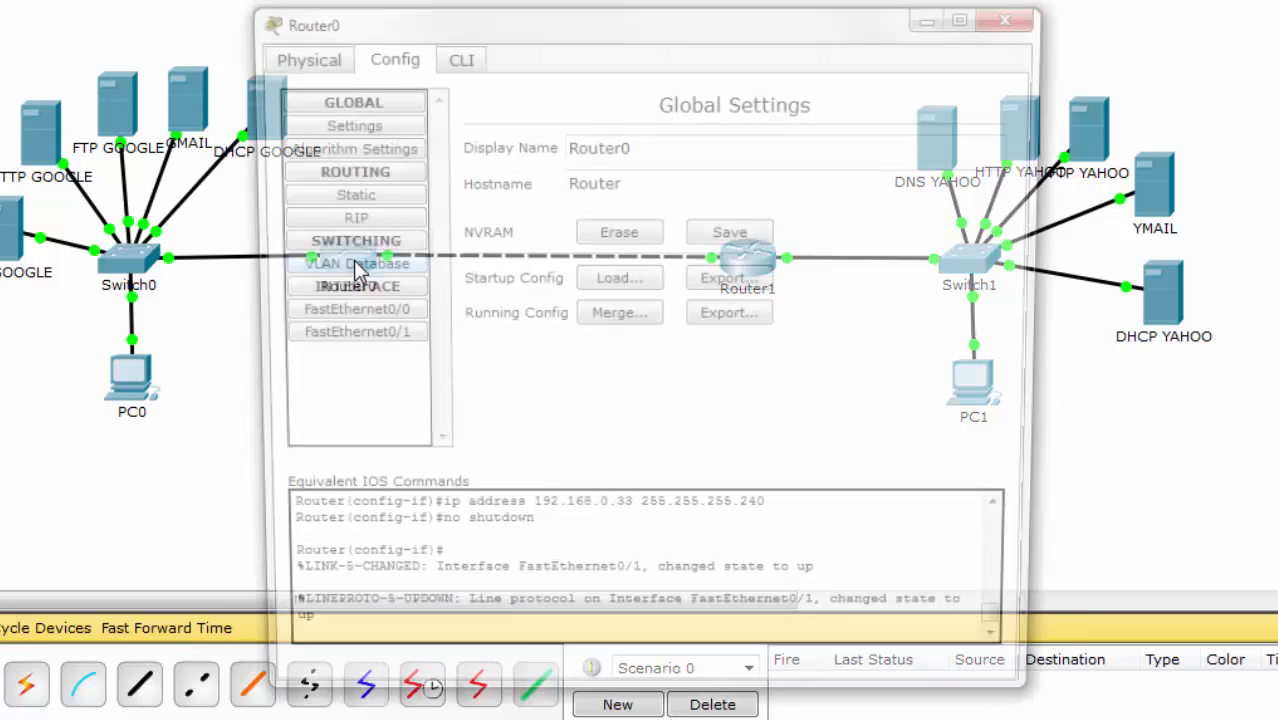
left_click_drag(765, 30, 399, 10)
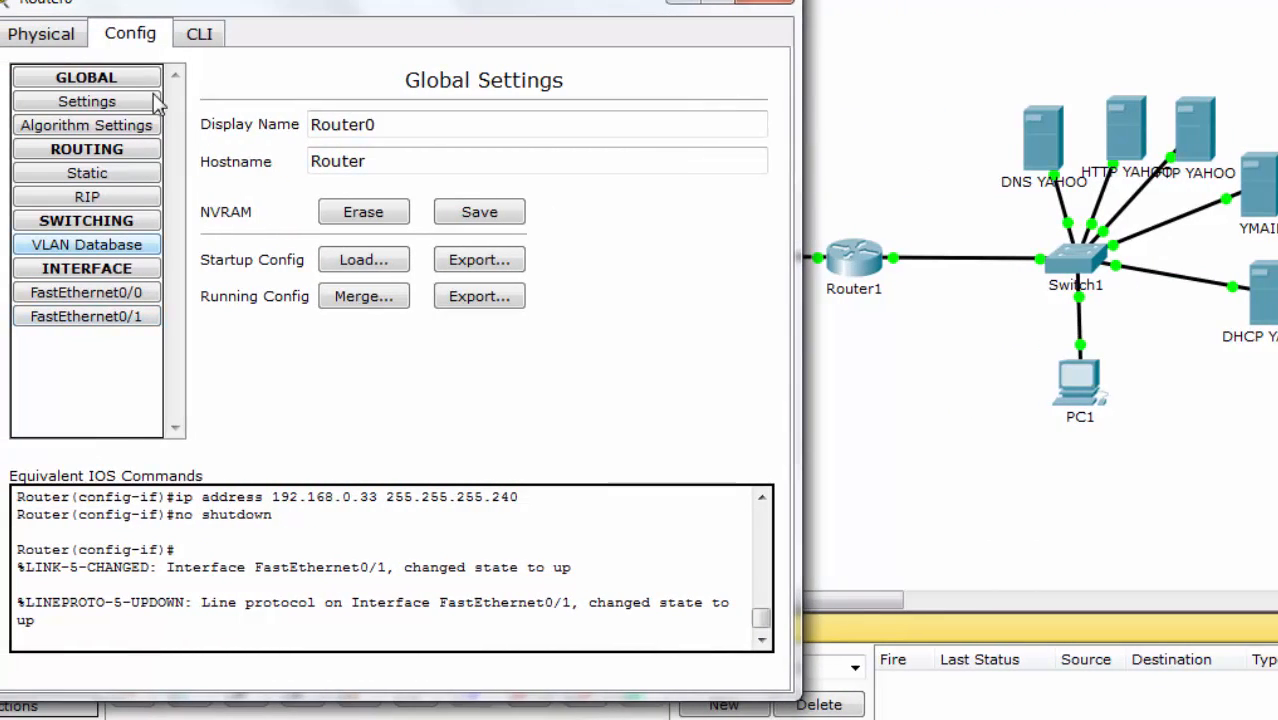
left_click(112, 178)
left_click(440, 120)
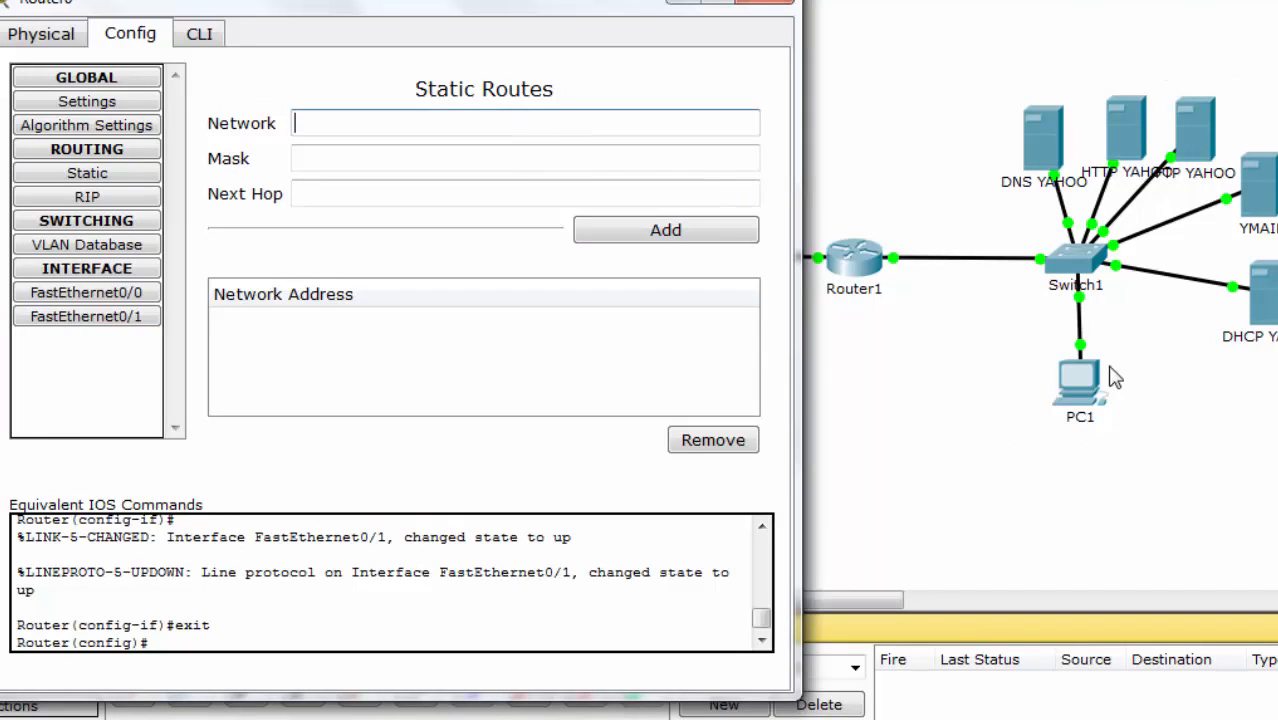
left_click(470, 718)
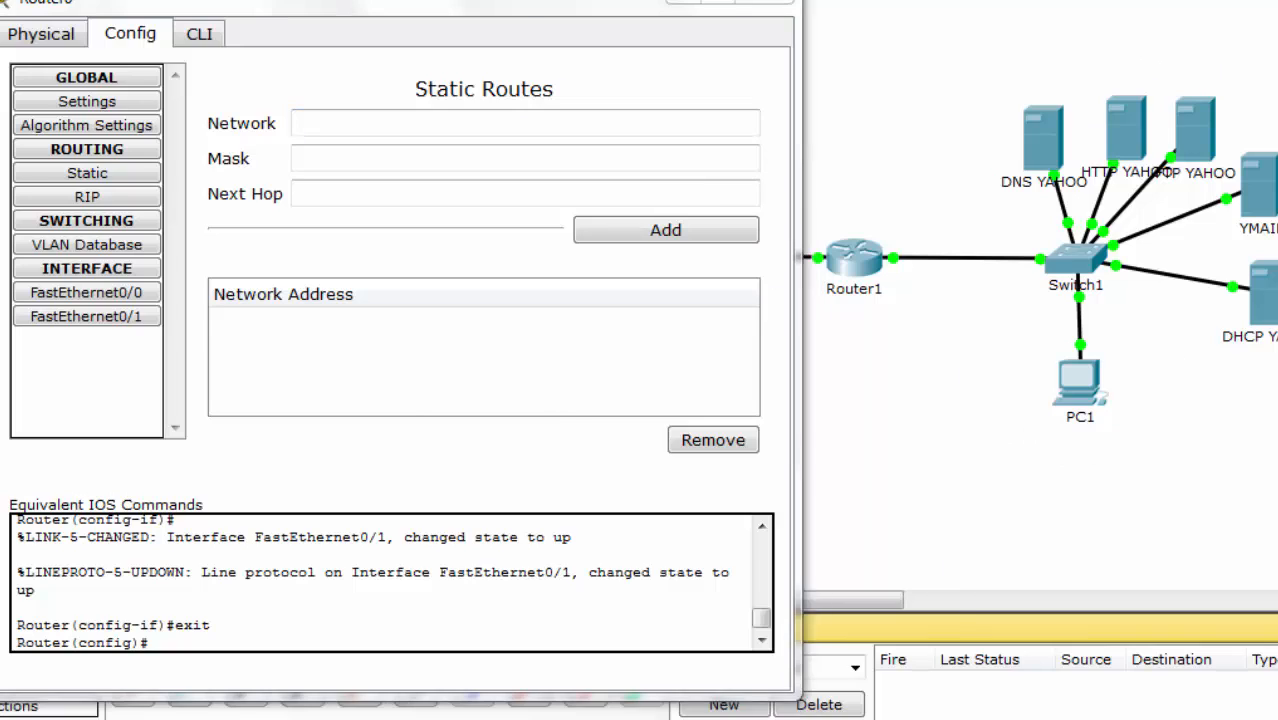
left_click_drag(548, 479, 430, 480)
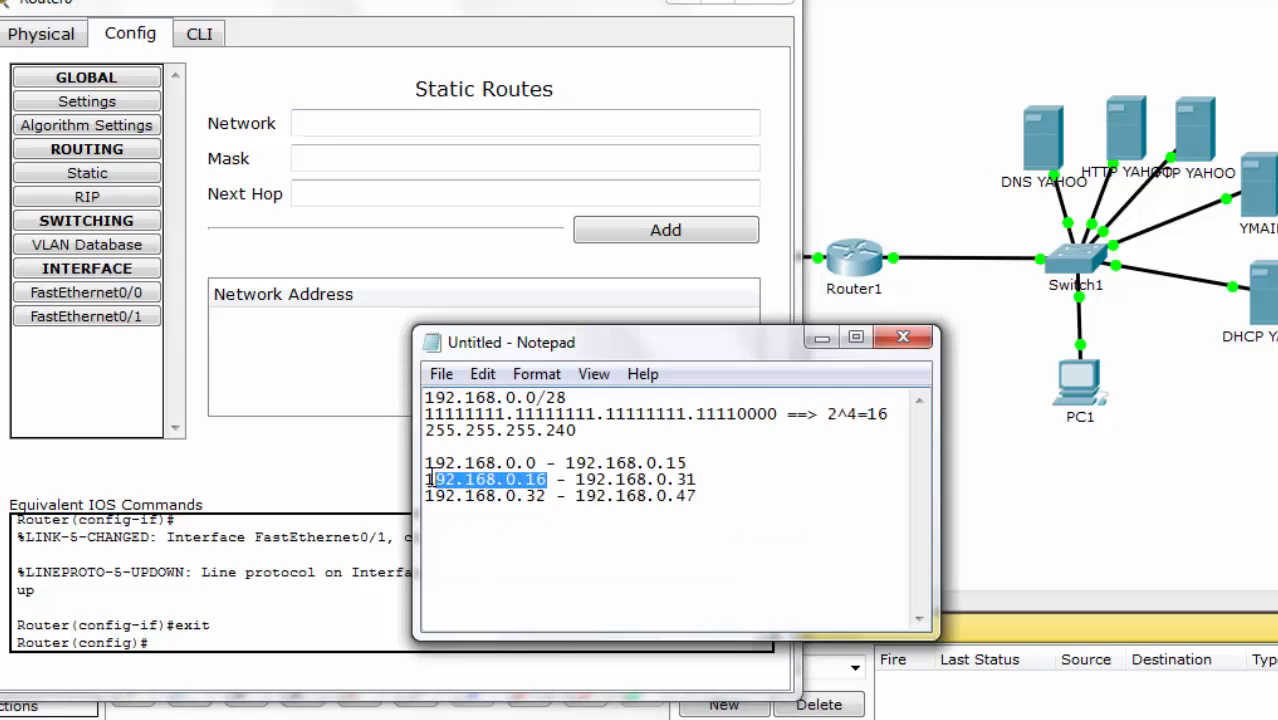
left_click(444, 123)
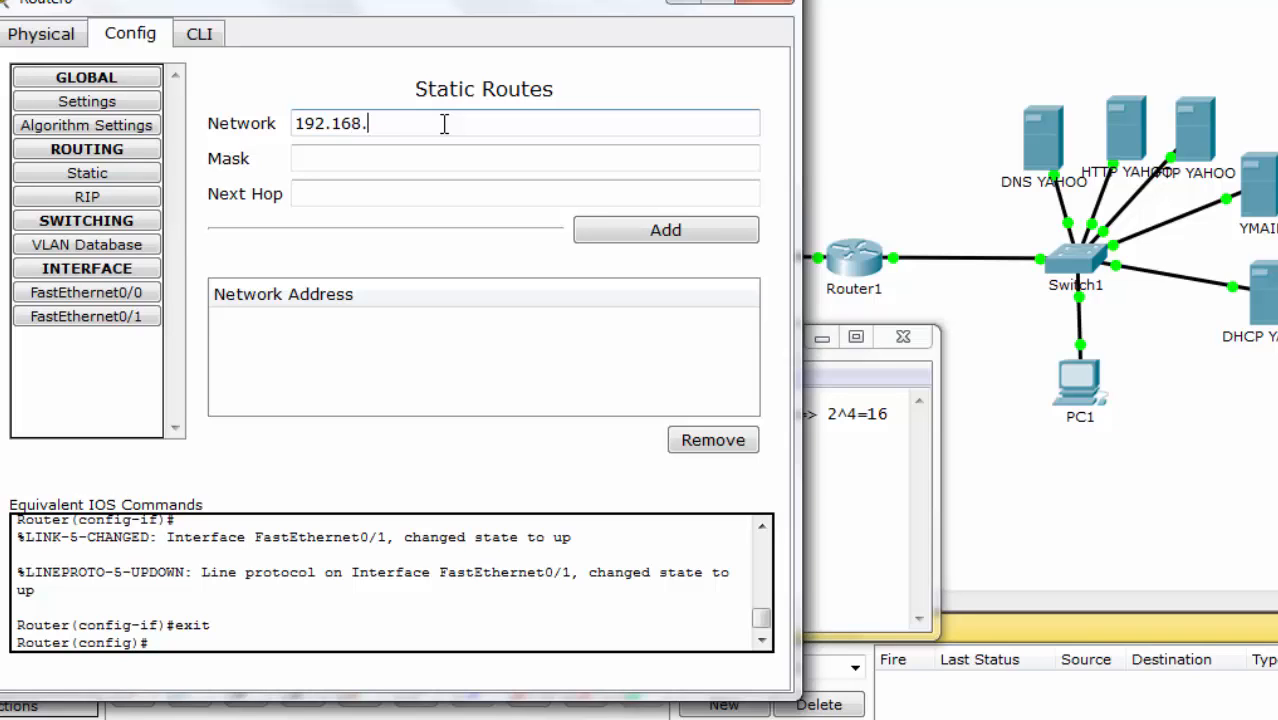
type("192.168.0.16")
key("Tab")
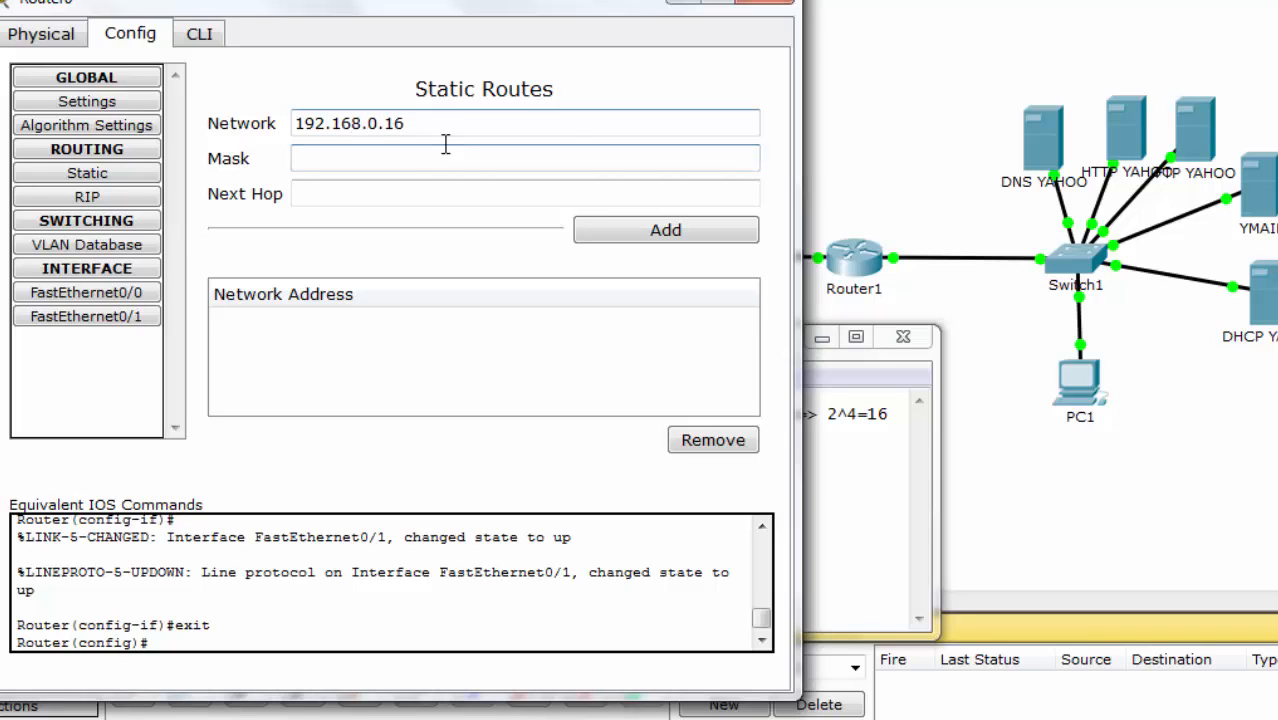
type("255.255.255.240")
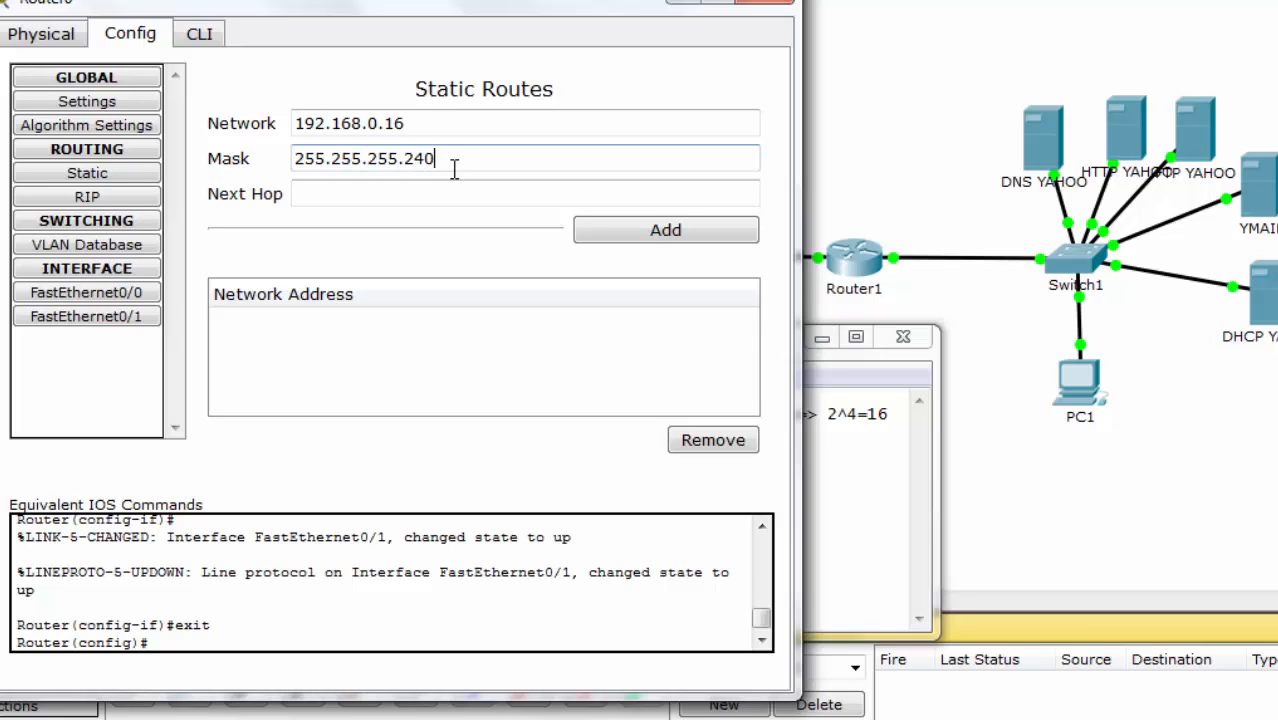
key("Tab")
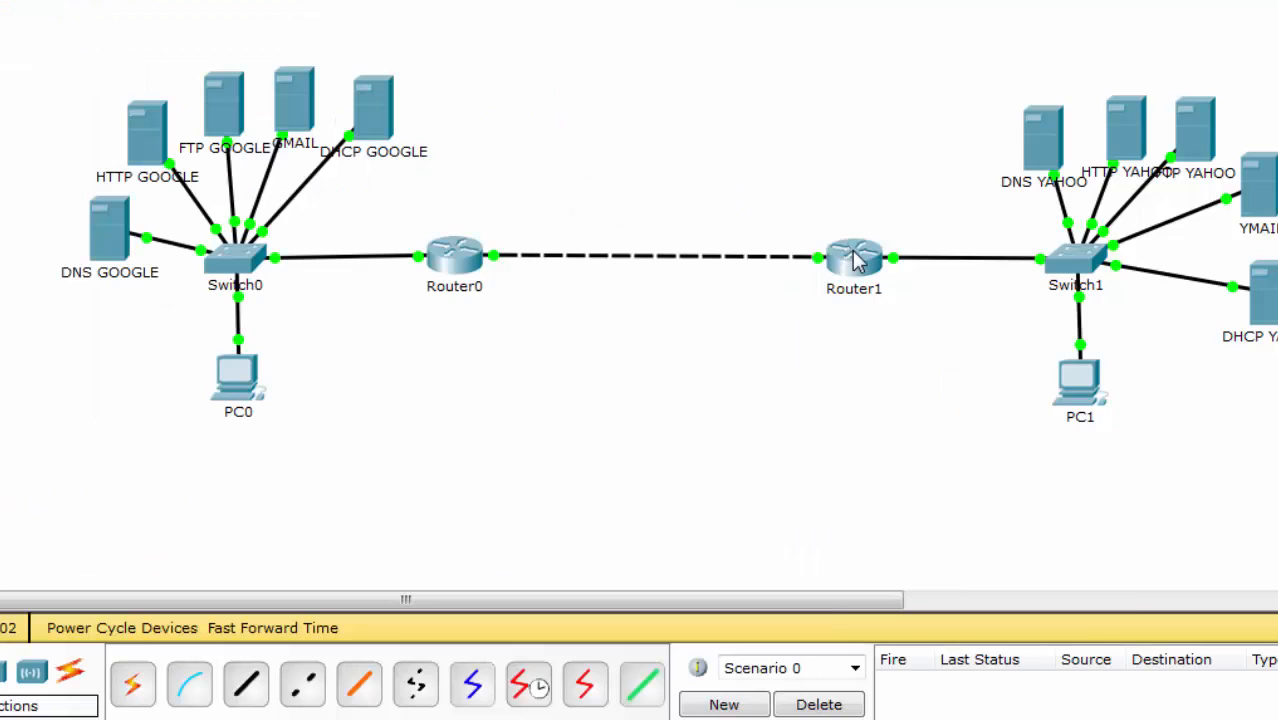
Step: Check Router1's FastEthernet0/1 address, add Router0's static route with next hop 192.168.0.34, and close the router's settings
left_click(850, 257)
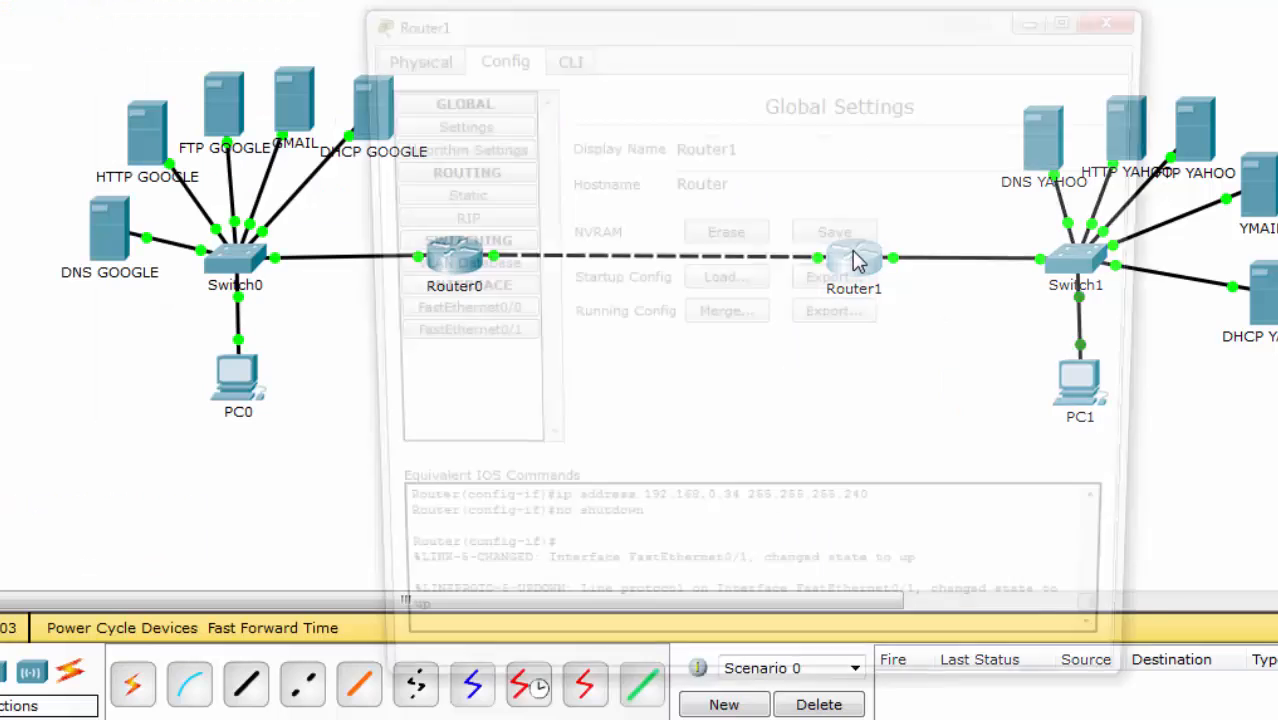
left_click(447, 338)
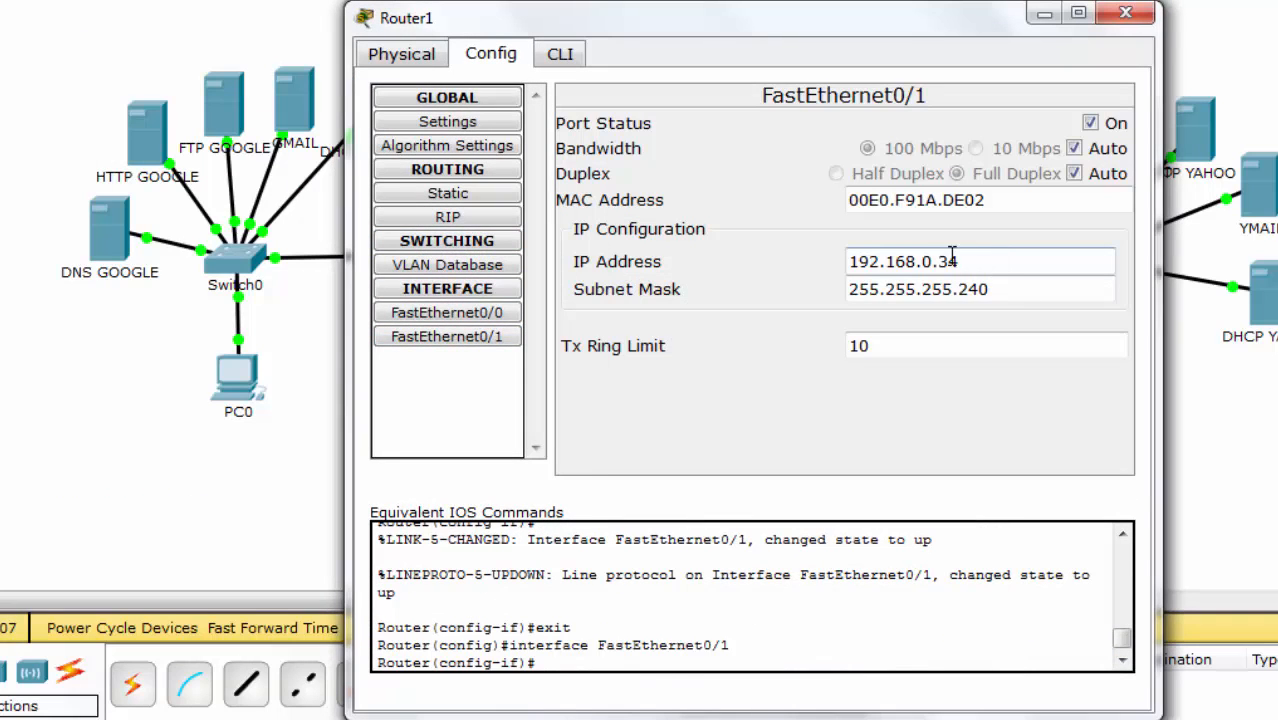
left_click(1127, 15)
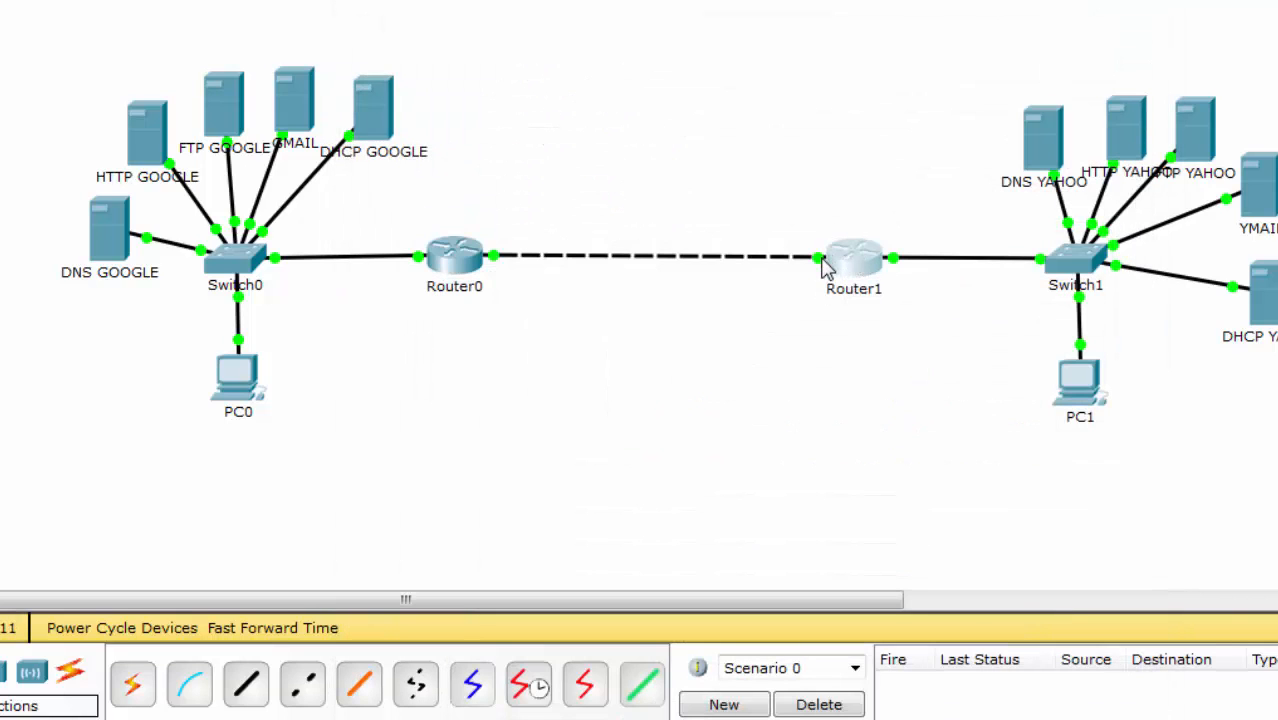
mouse_move(440, 718)
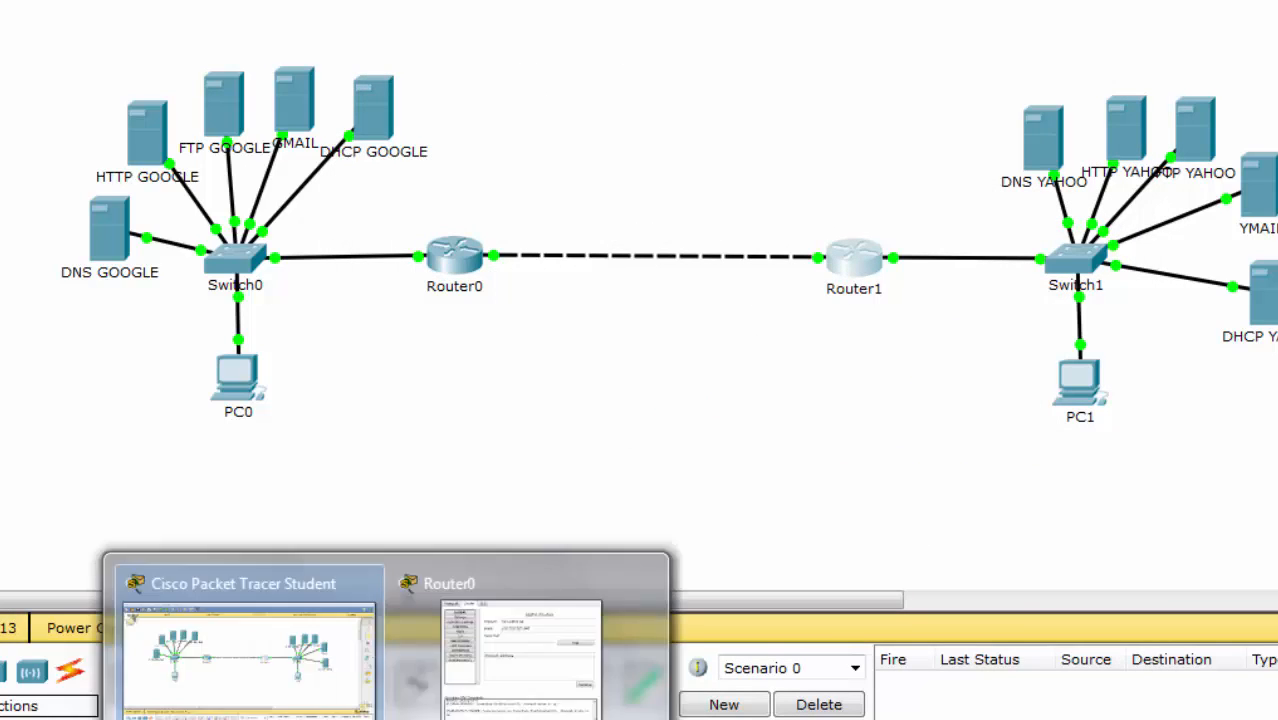
left_click(548, 682)
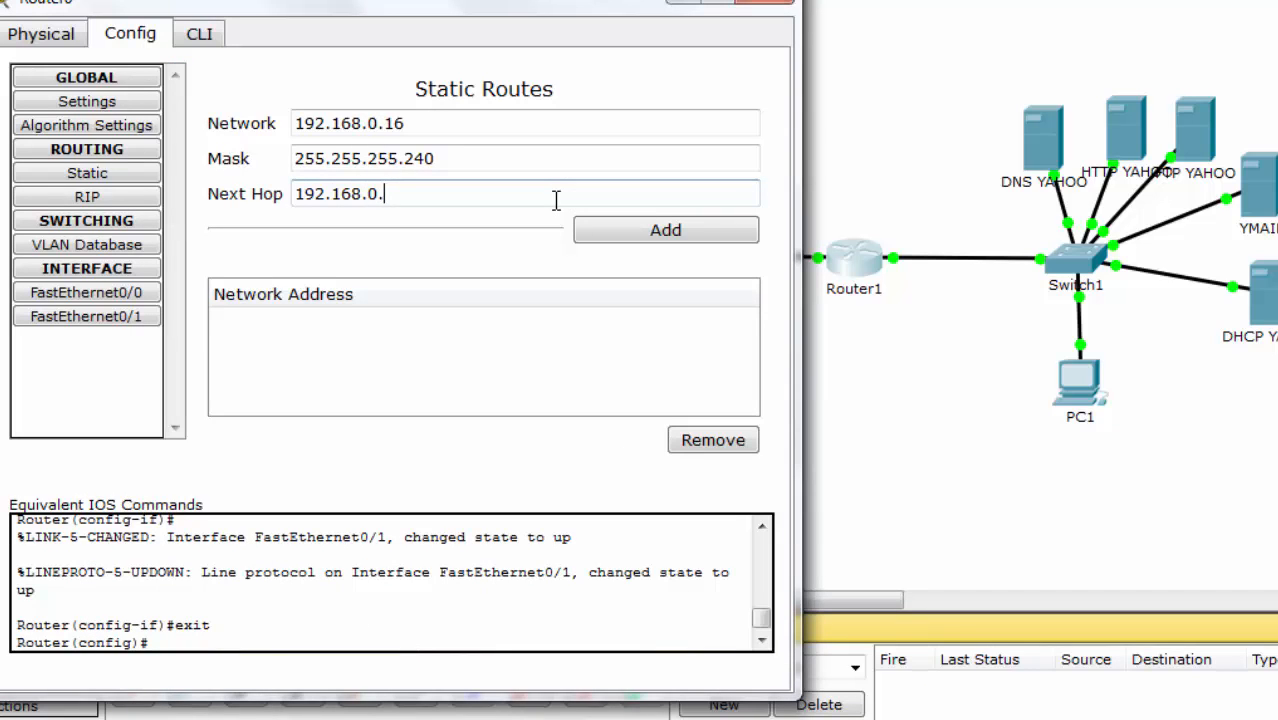
left_click(634, 249)
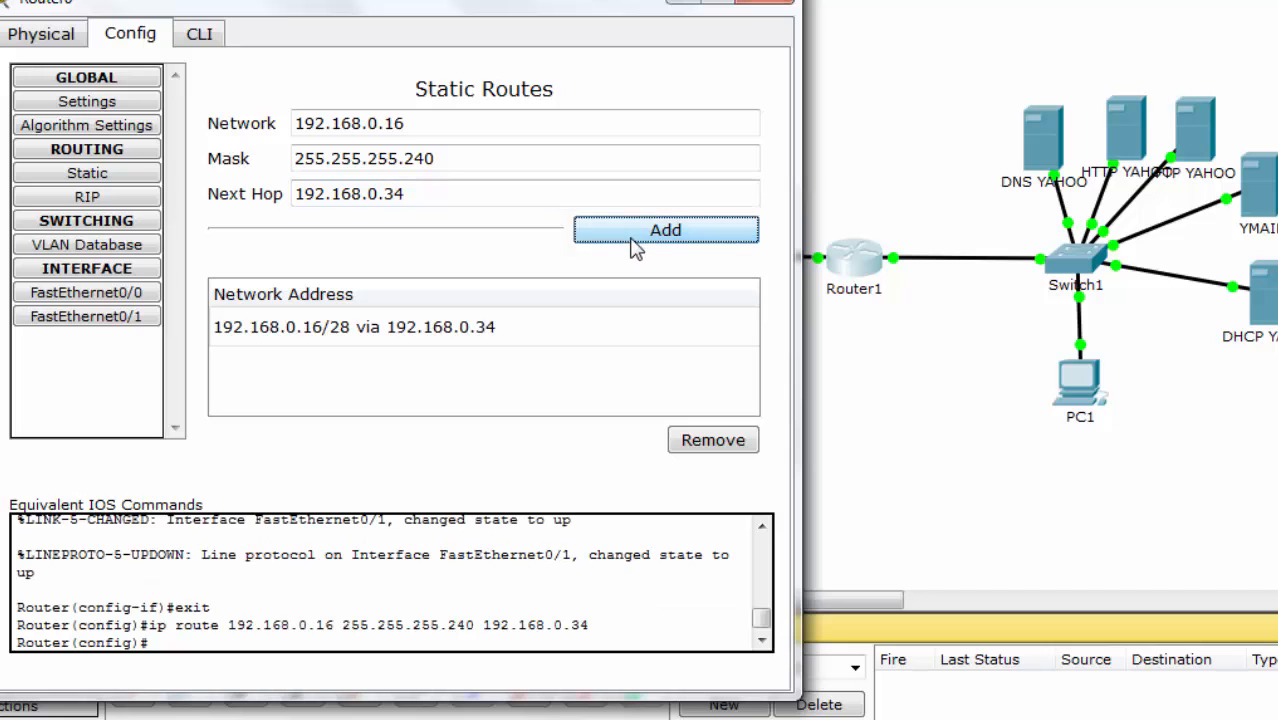
left_click(770, 5)
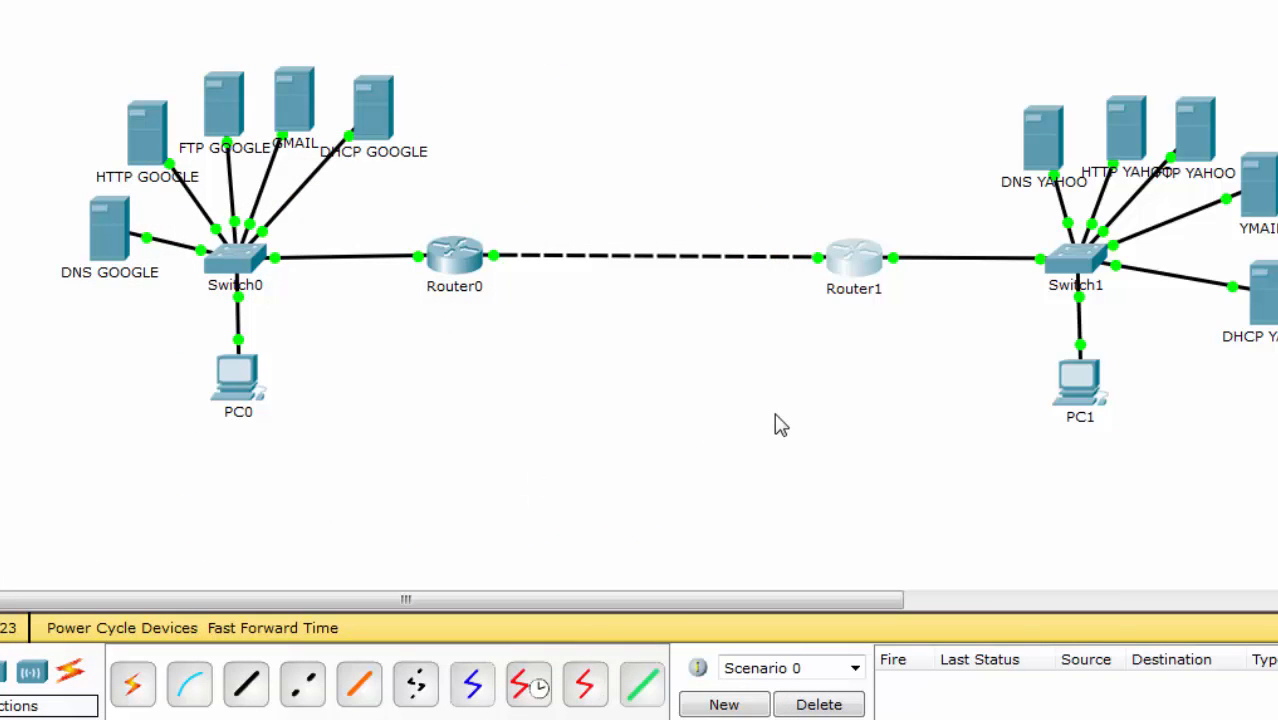
Step: Start a static route on Router1 for network 192.168.0.0 from the Notepad plan, with mask 255.255.255.240
left_click(866, 257)
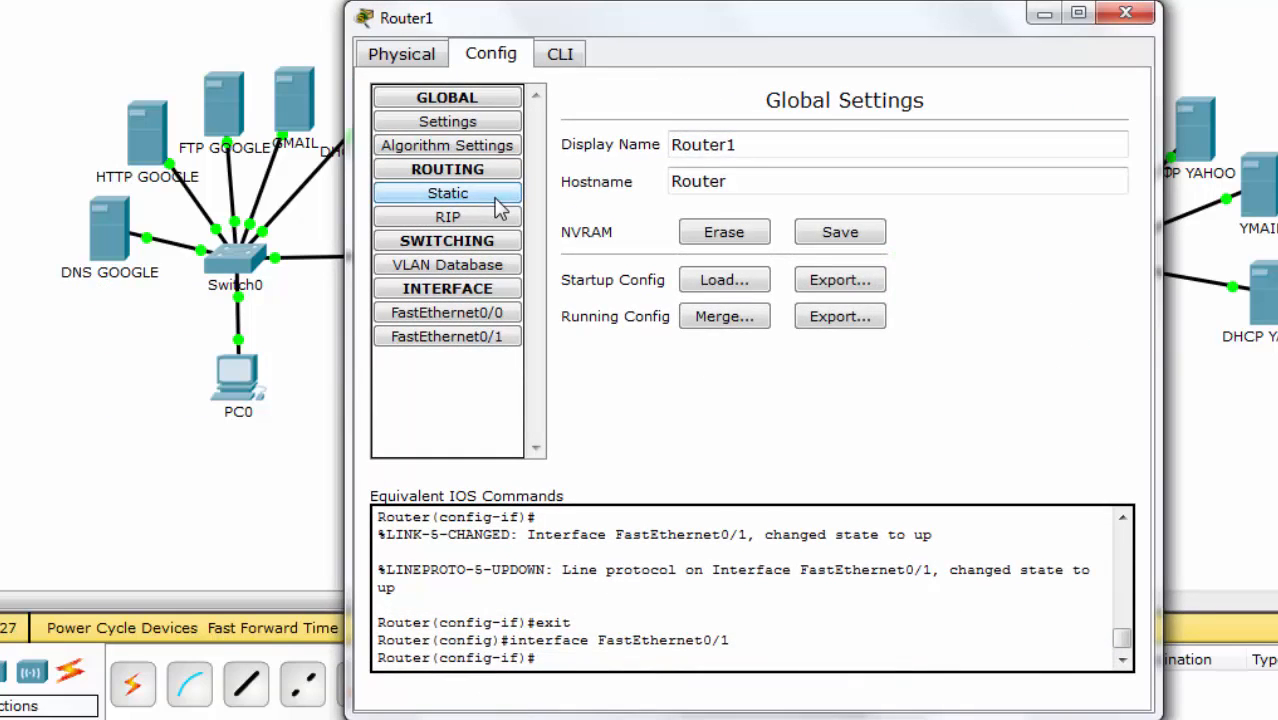
left_click(502, 197)
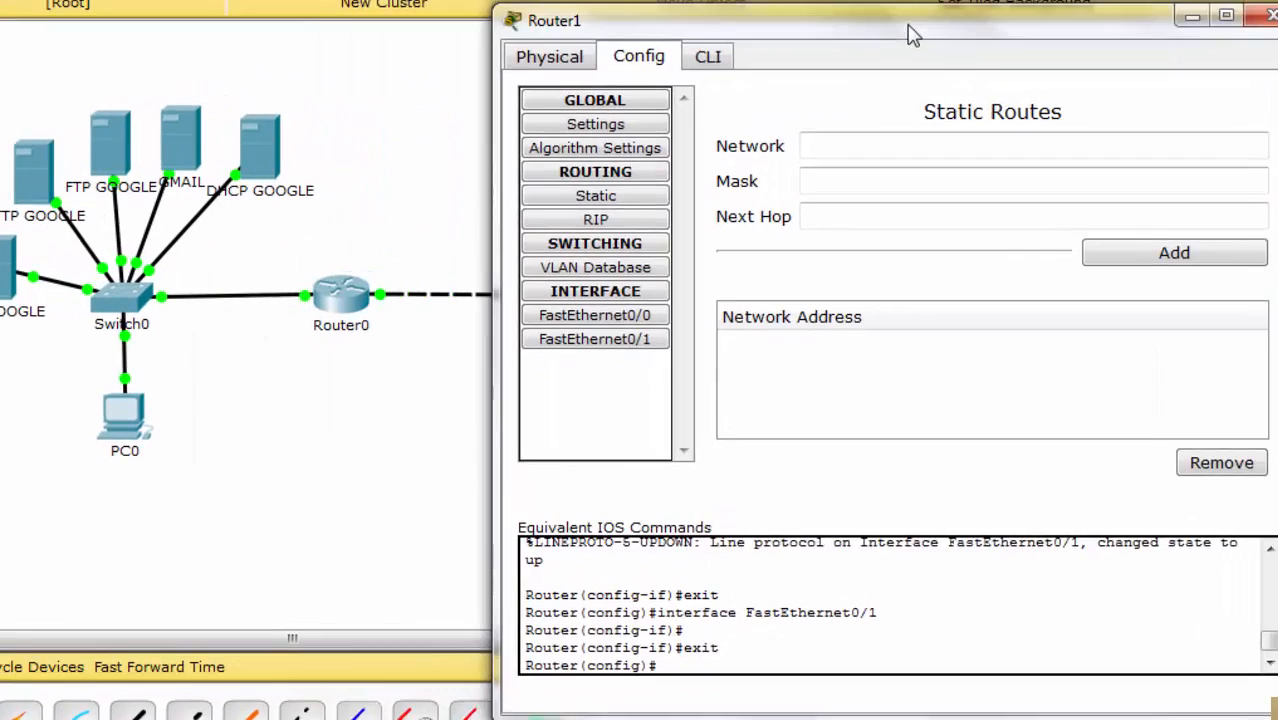
left_click_drag(910, 35, 895, 16)
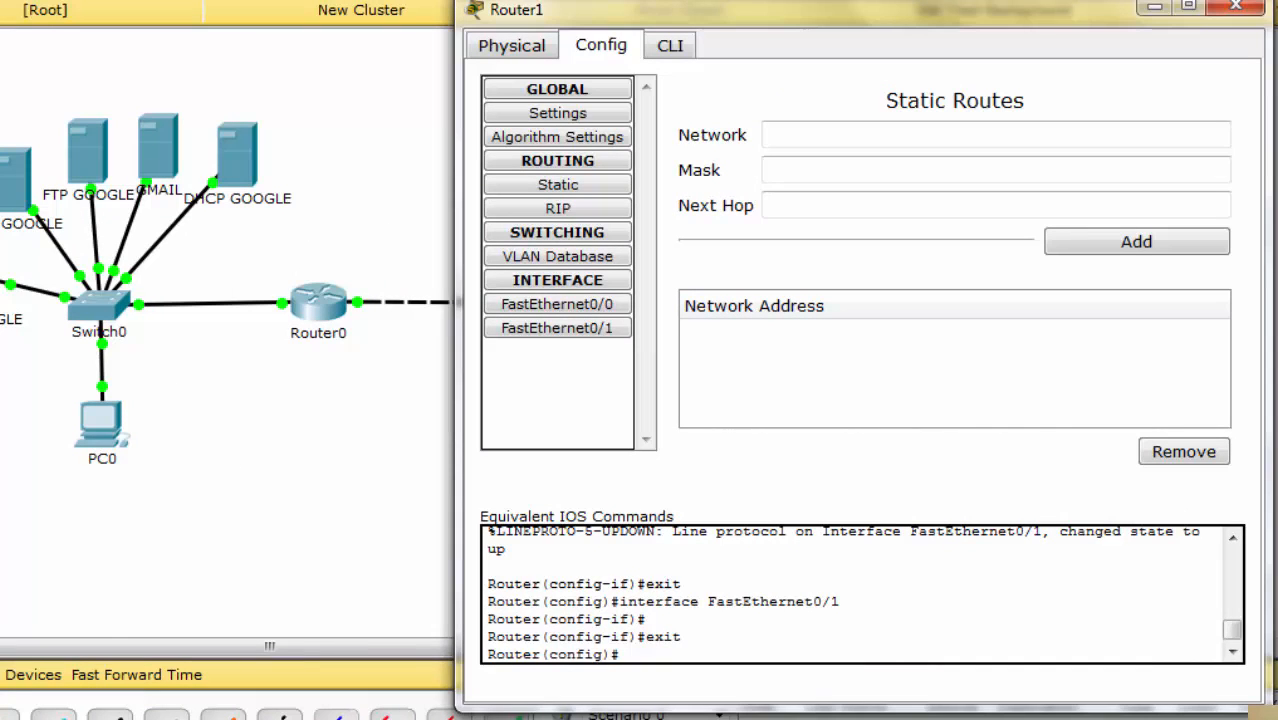
key("alt+Tab")
left_click_drag(401, 510, 289, 510)
left_click(867, 134)
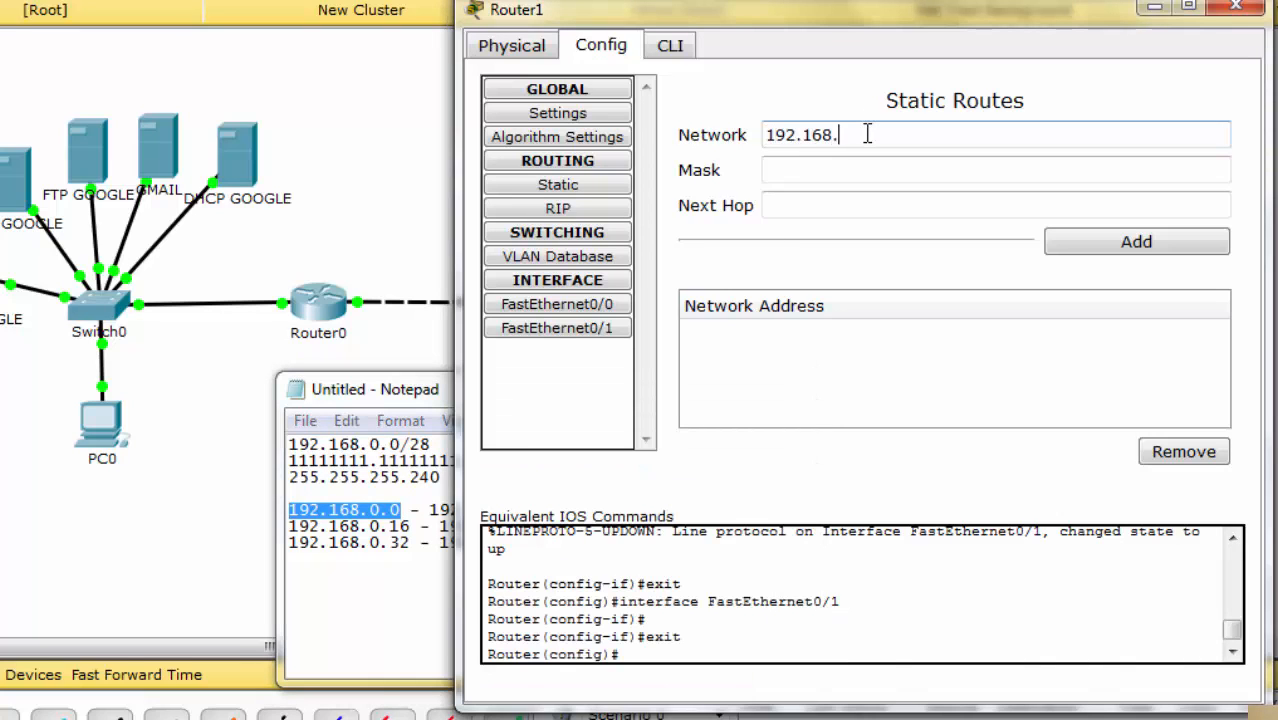
type("192.168.0.0")
key("Tab")
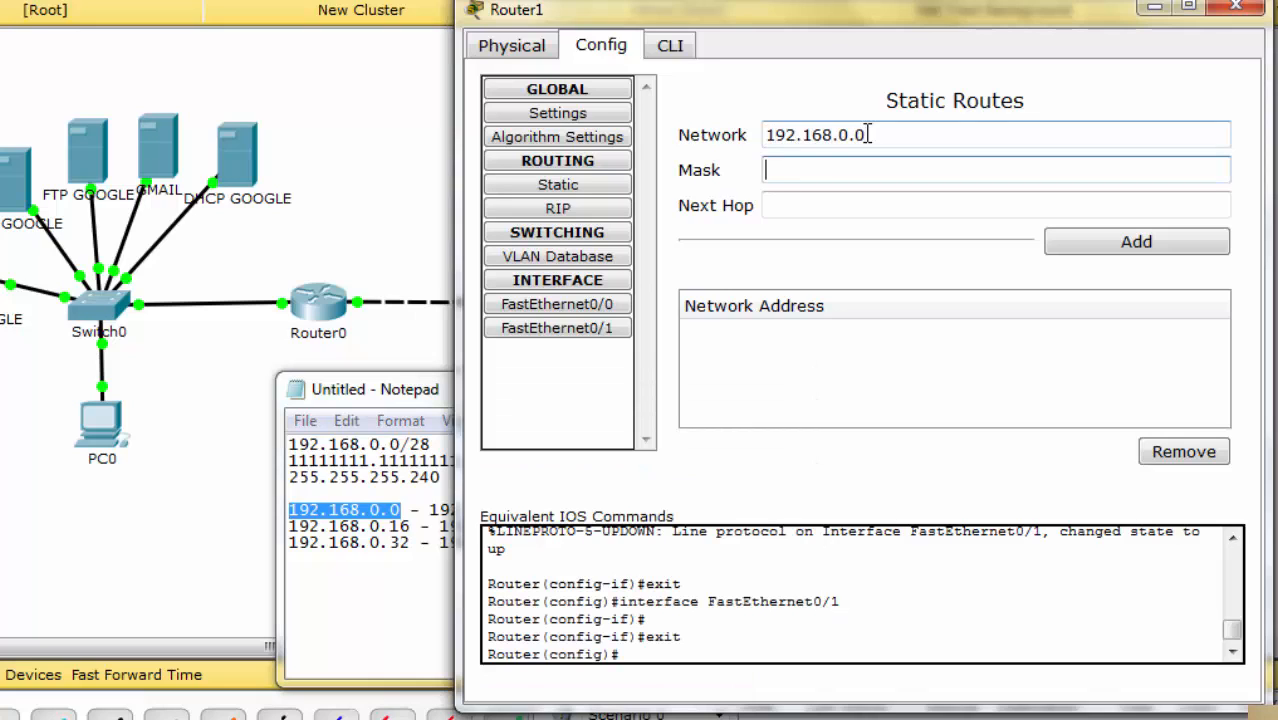
type("255.255.25")
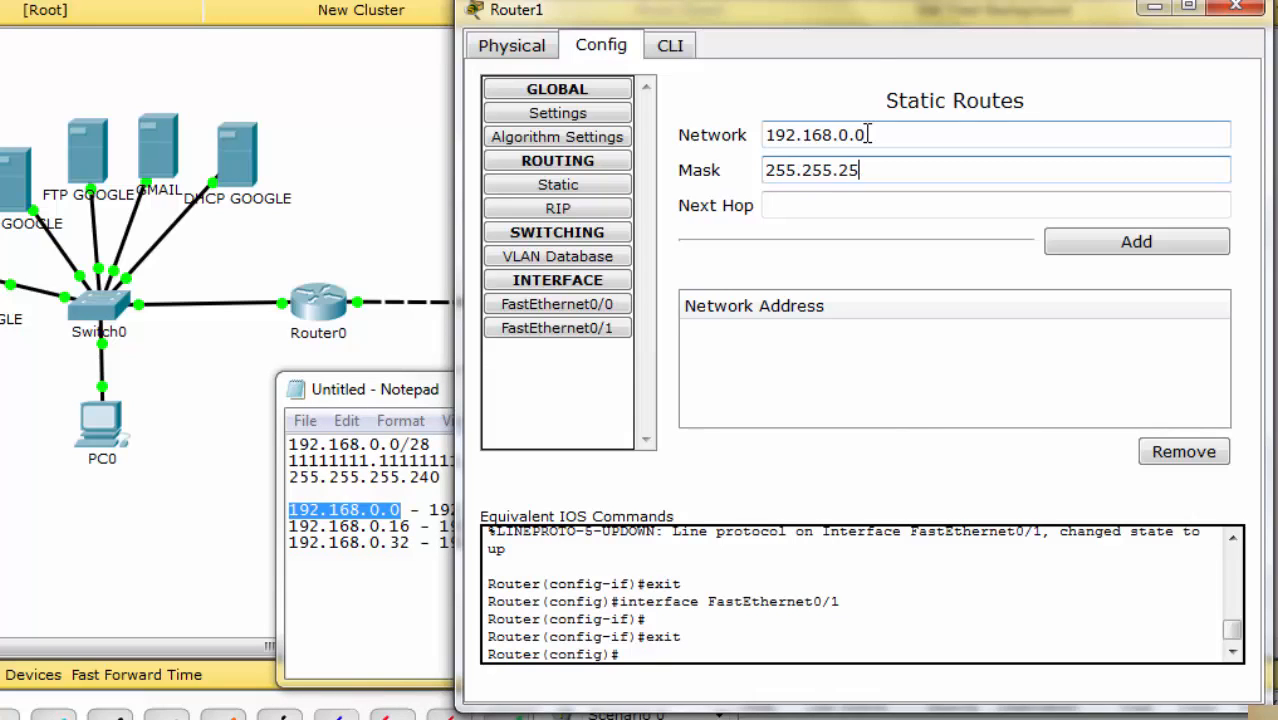
type("5.240")
key("Tab")
Step: Check Router0's FastEthernet0/1 address, add Router1's static route with next hop 192.168.0.33, and close the router's settings
left_click(403, 170)
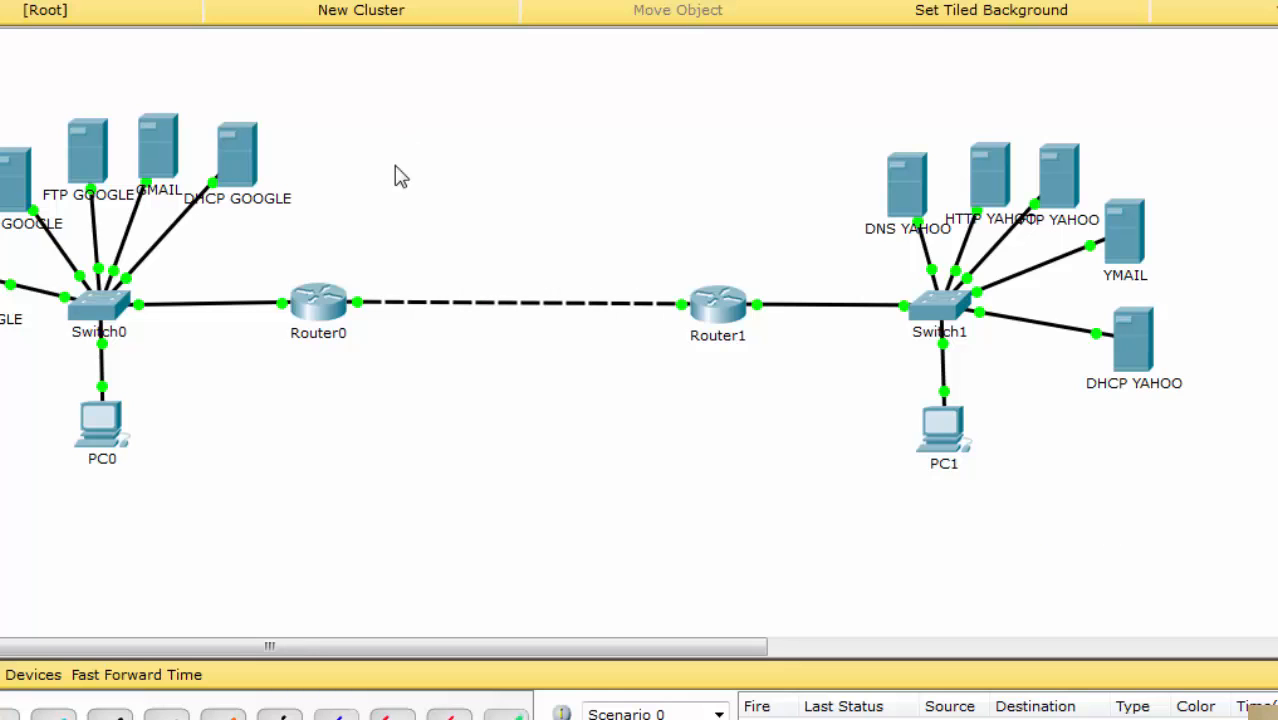
left_click(325, 306)
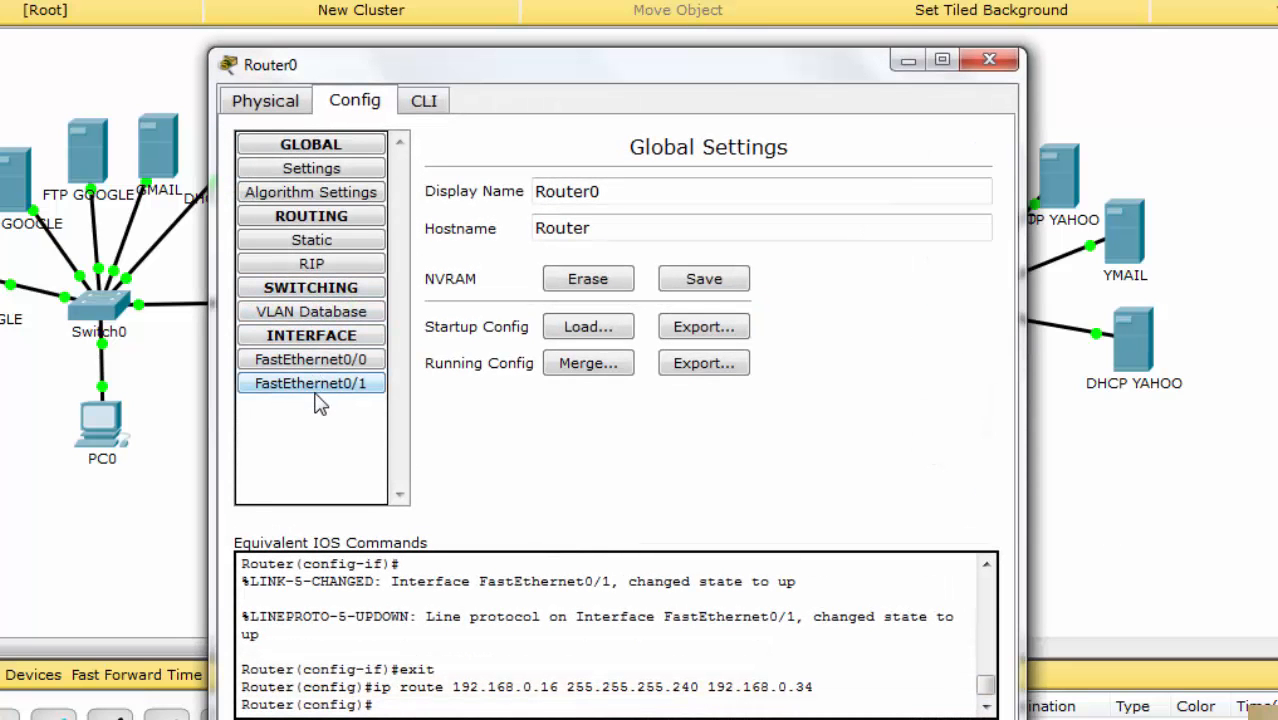
left_click(316, 393)
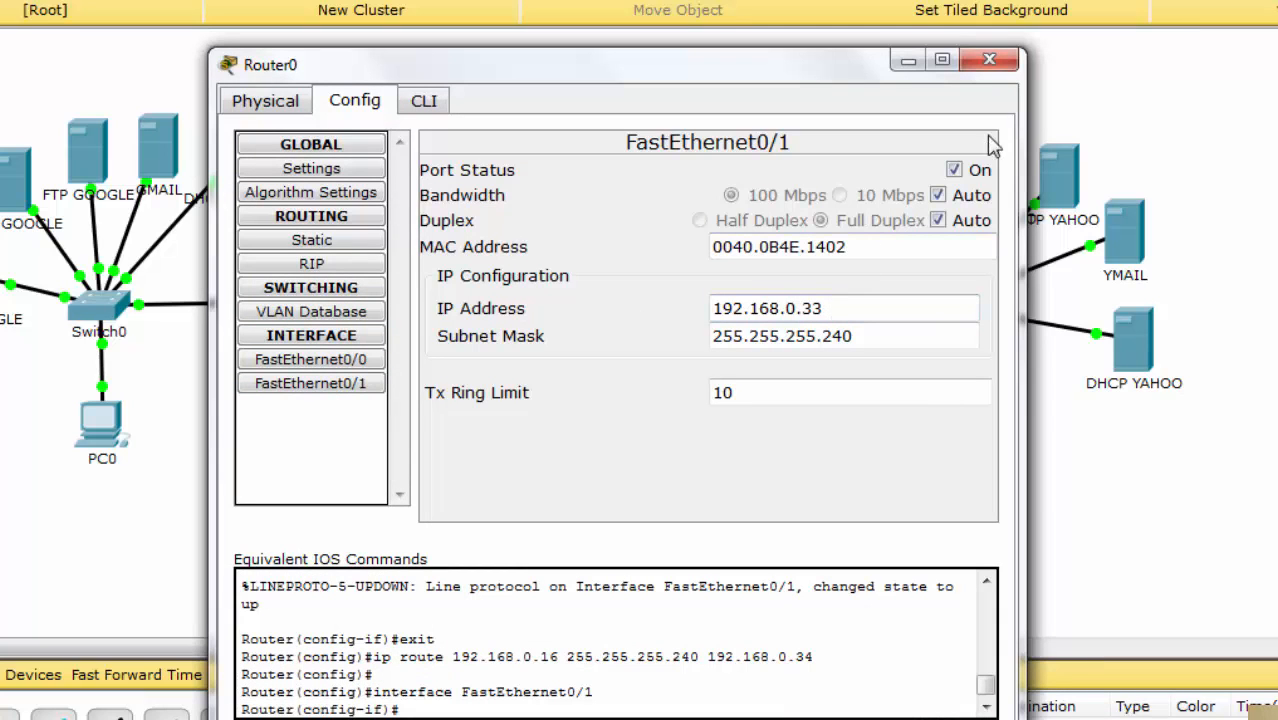
left_click(990, 62)
left_click(436, 719)
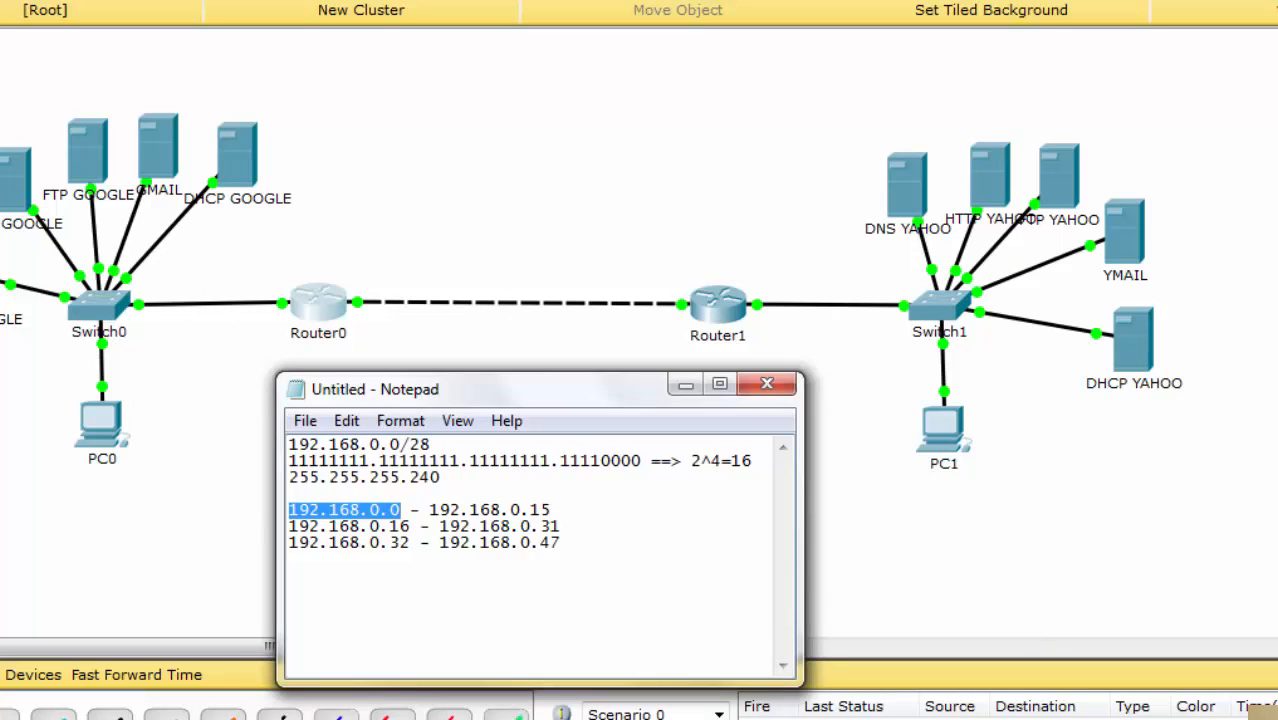
left_click(436, 719)
left_click(262, 719)
left_click(375, 685)
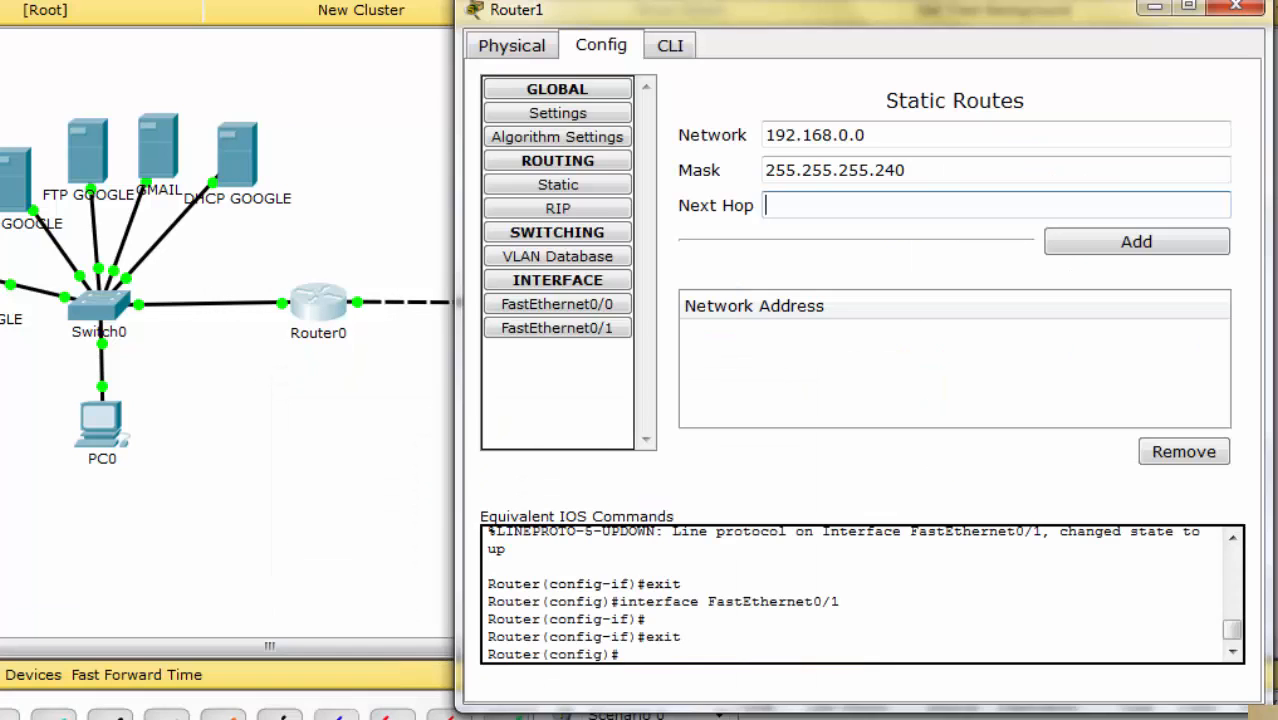
left_click(770, 303)
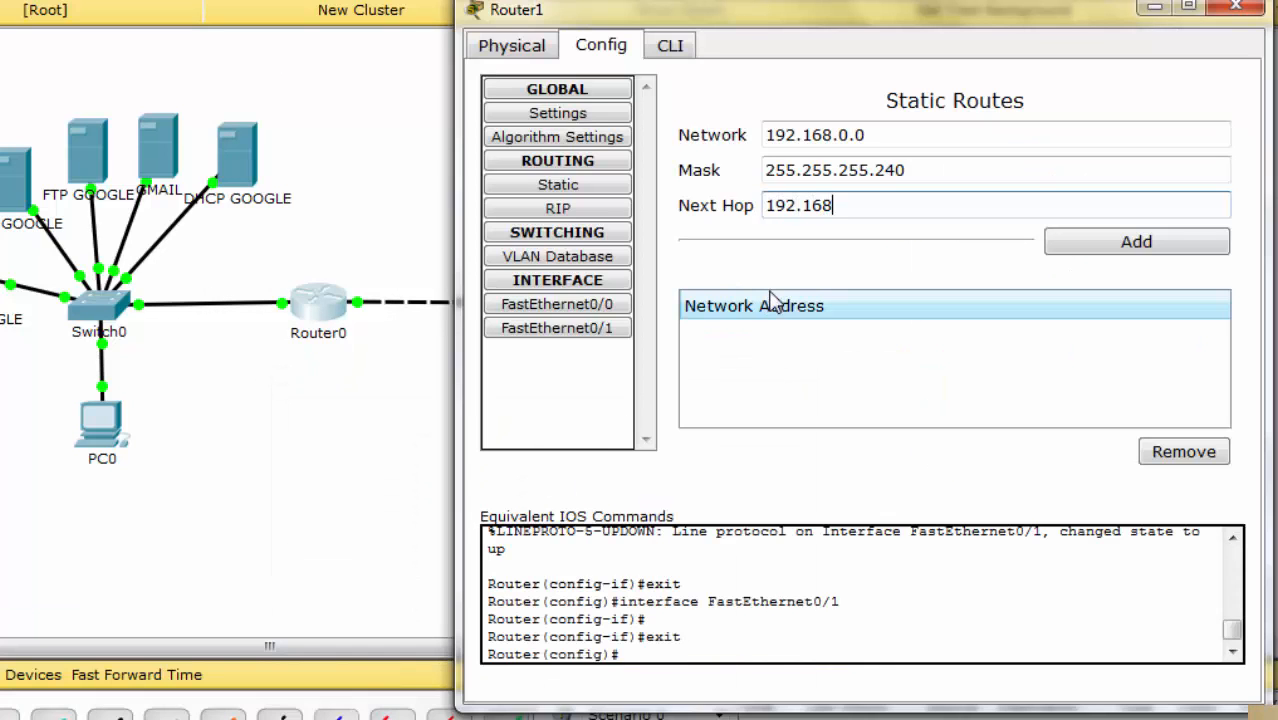
type("33")
left_click(1152, 252)
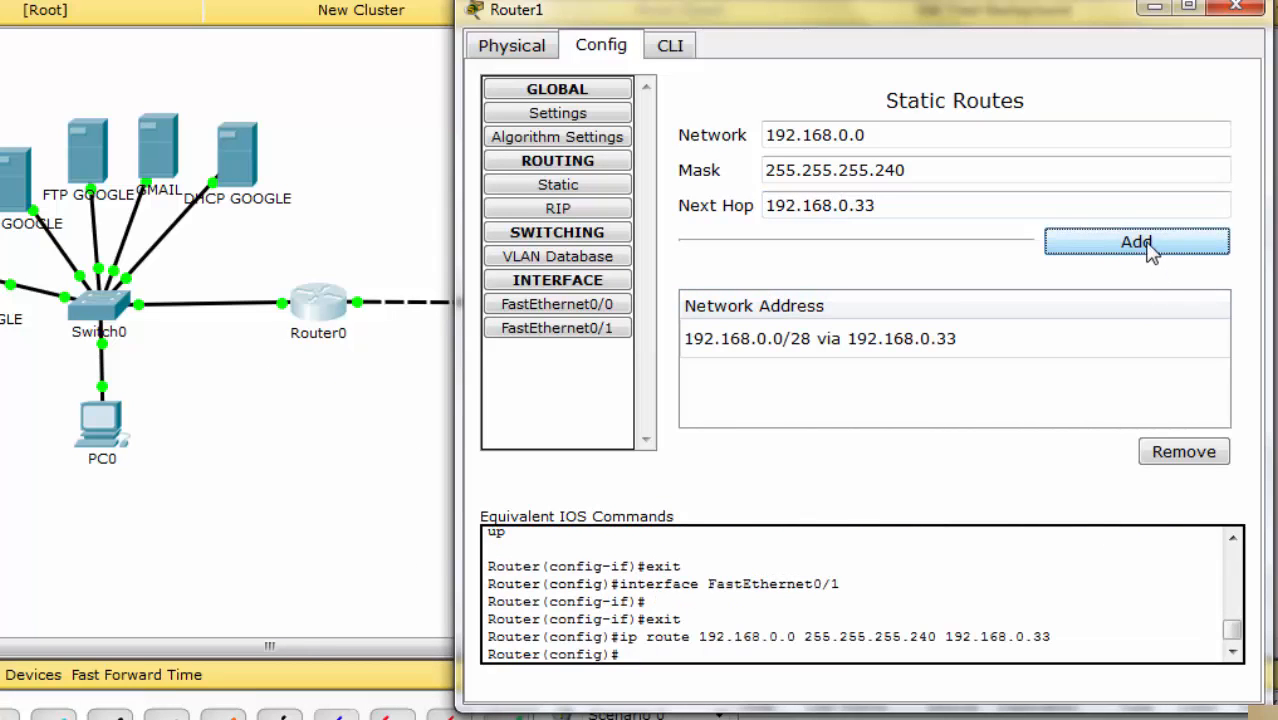
left_click(1236, 7)
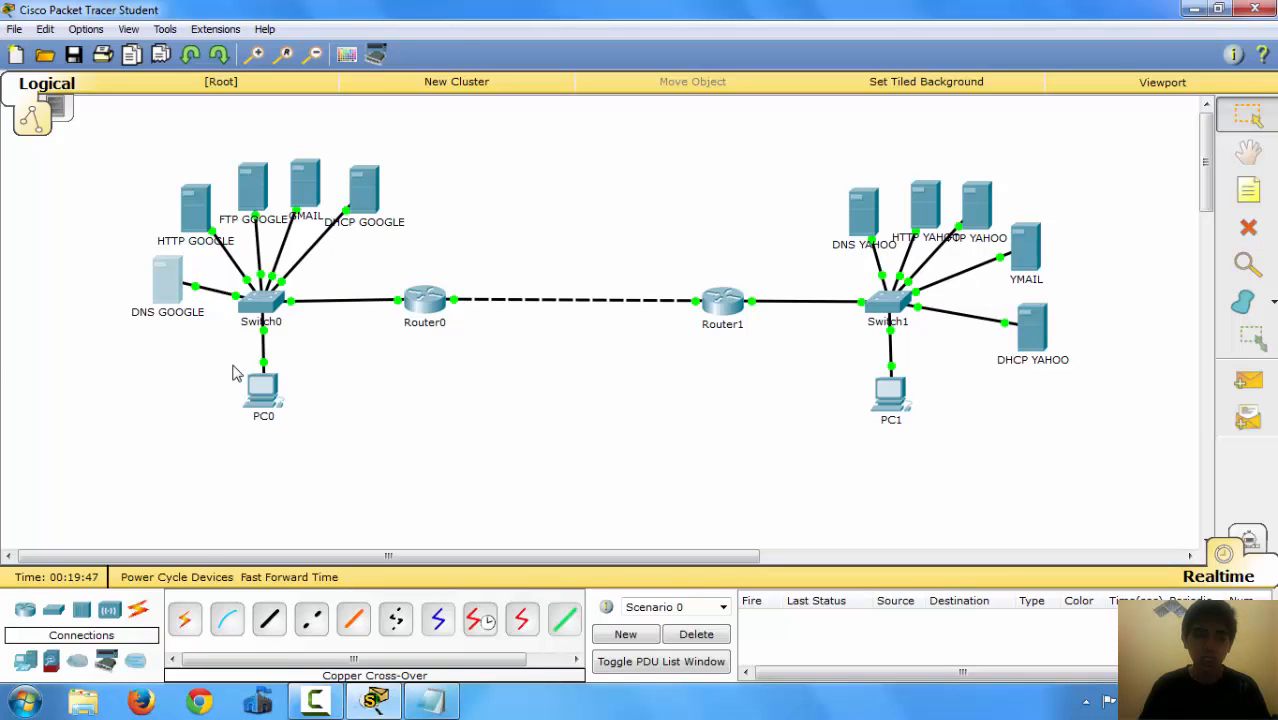
Step: Turn off the HTTPS, TFTP and Syslog services on the DHCP GOOGLE server
left_click(365, 185)
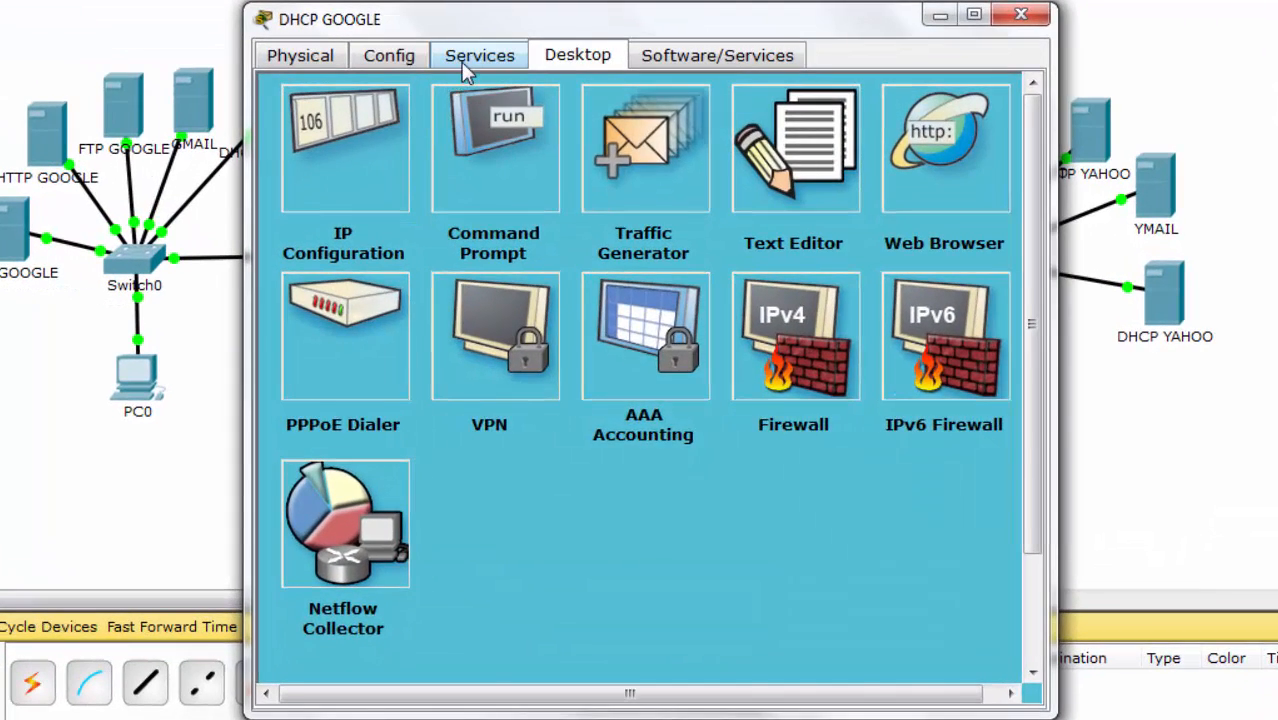
left_click(465, 60)
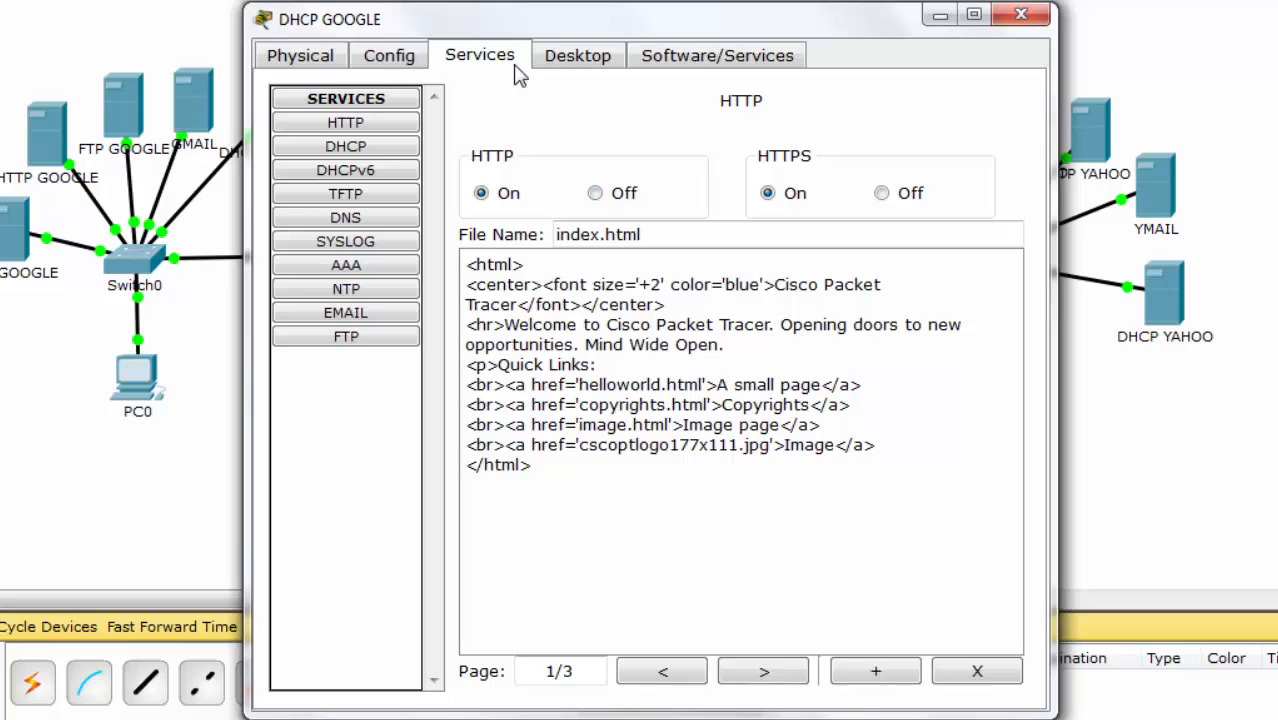
left_click(884, 196)
left_click(395, 194)
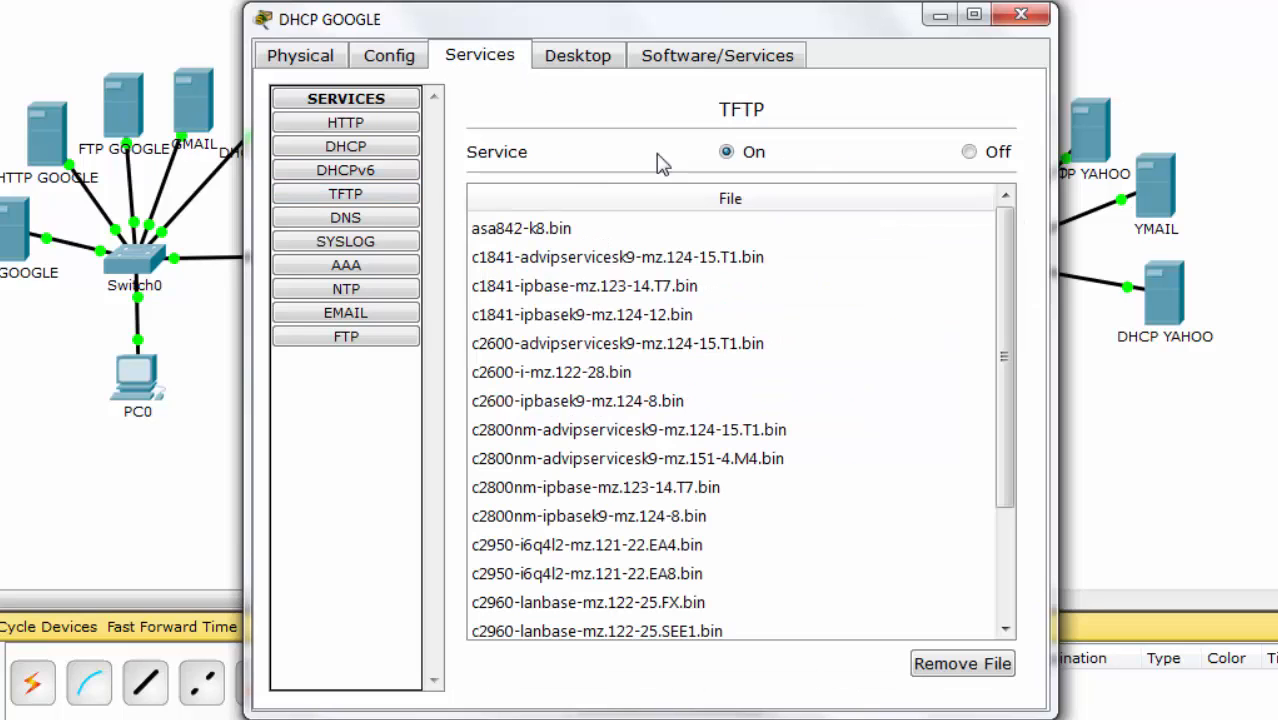
left_click(996, 151)
left_click(360, 245)
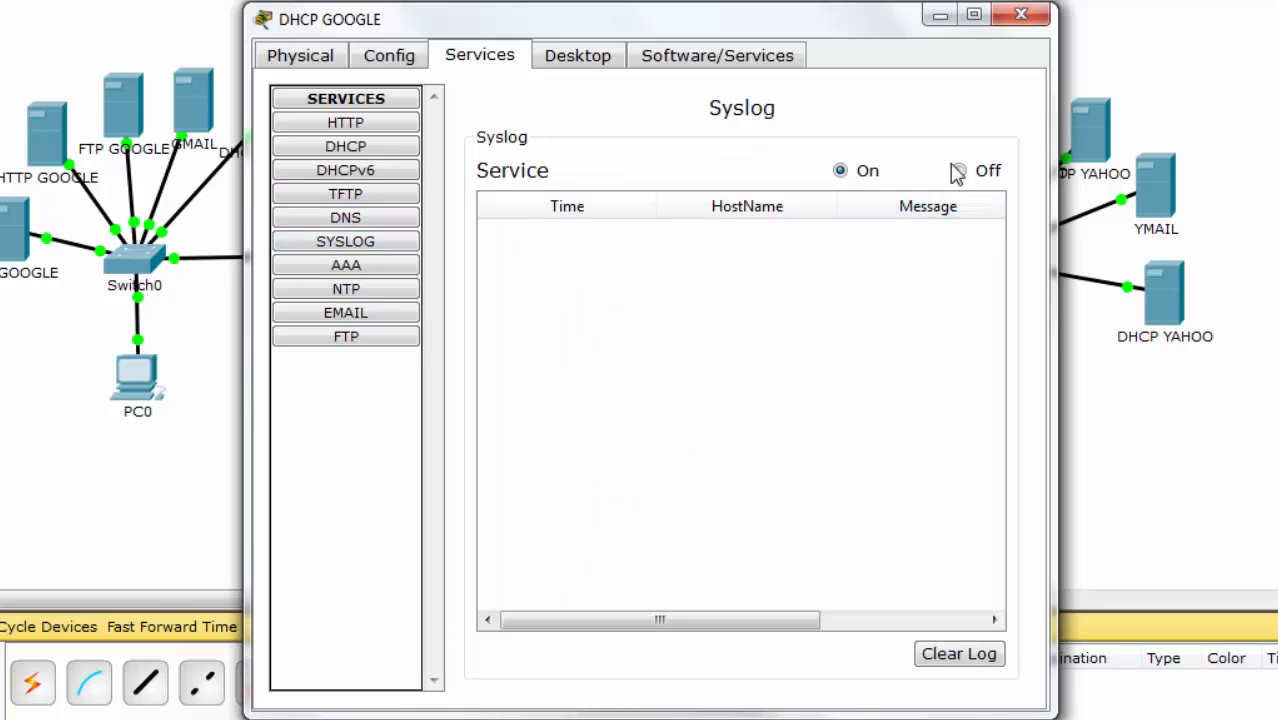
left_click(958, 170)
Step: Turn off the NTP, POP3, SMTP and FTP services on the DHCP GOOGLE server
left_click(390, 296)
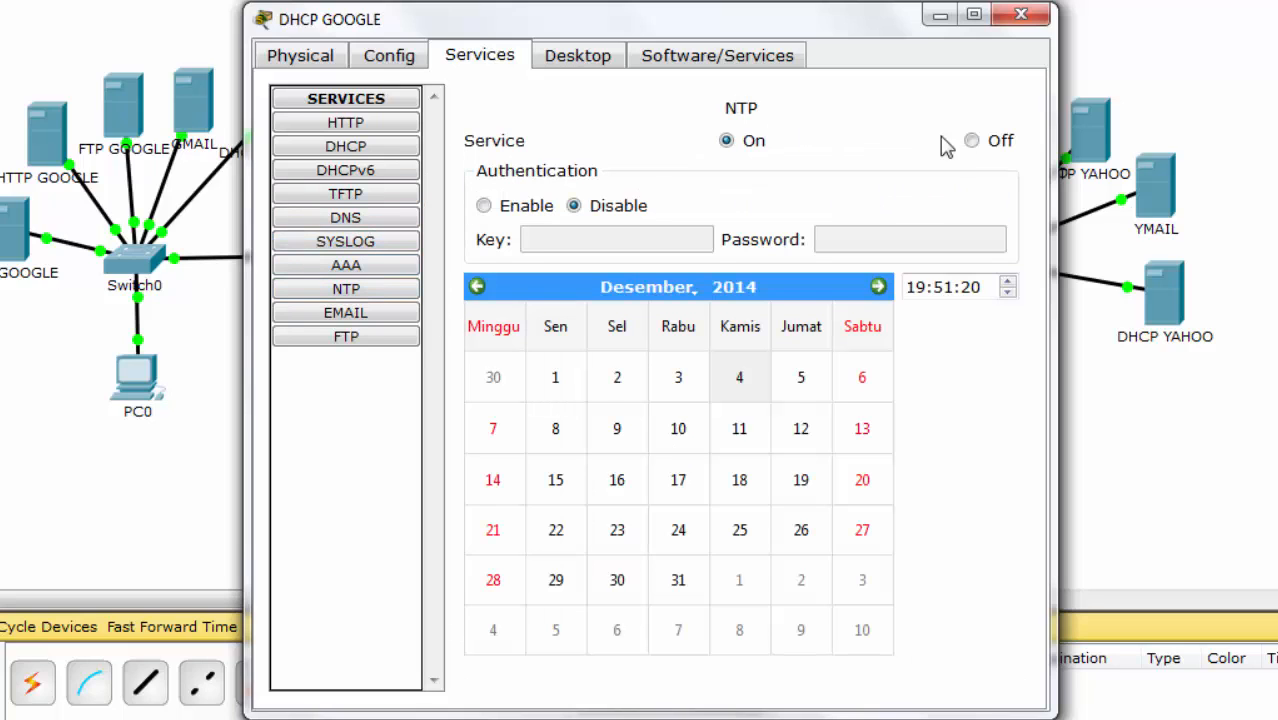
left_click(977, 147)
left_click(356, 314)
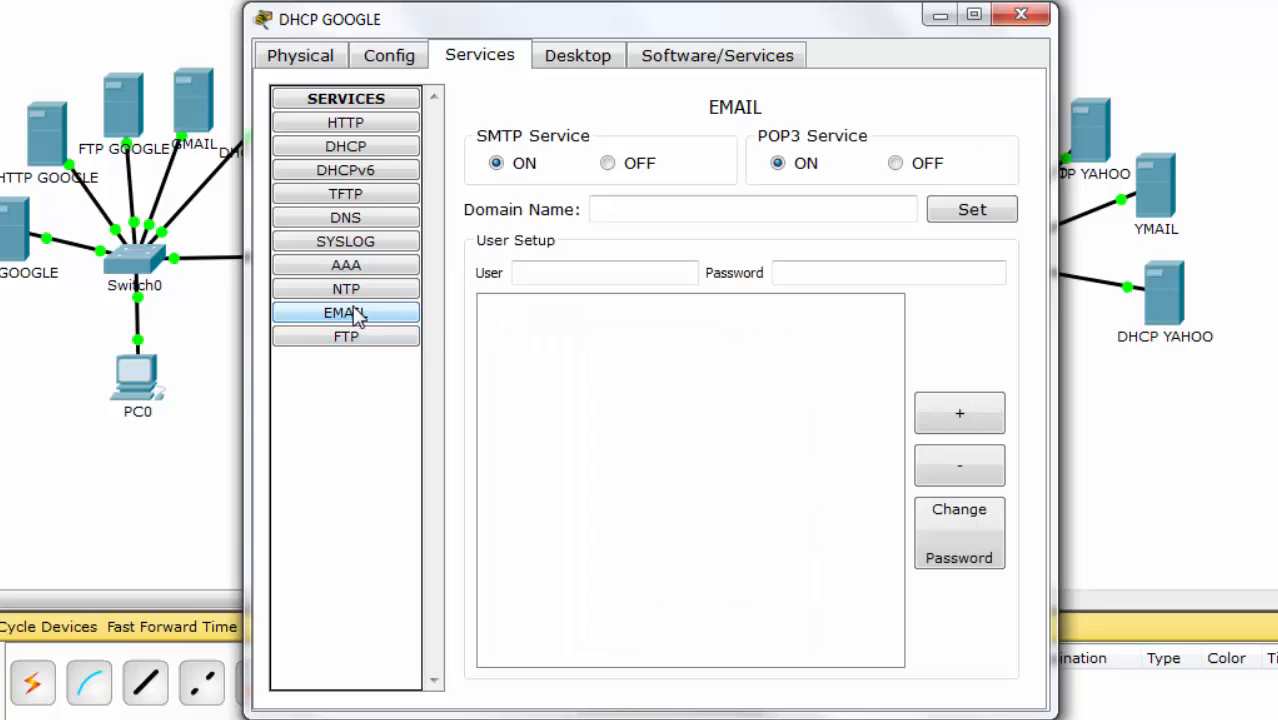
left_click(932, 163)
left_click(607, 163)
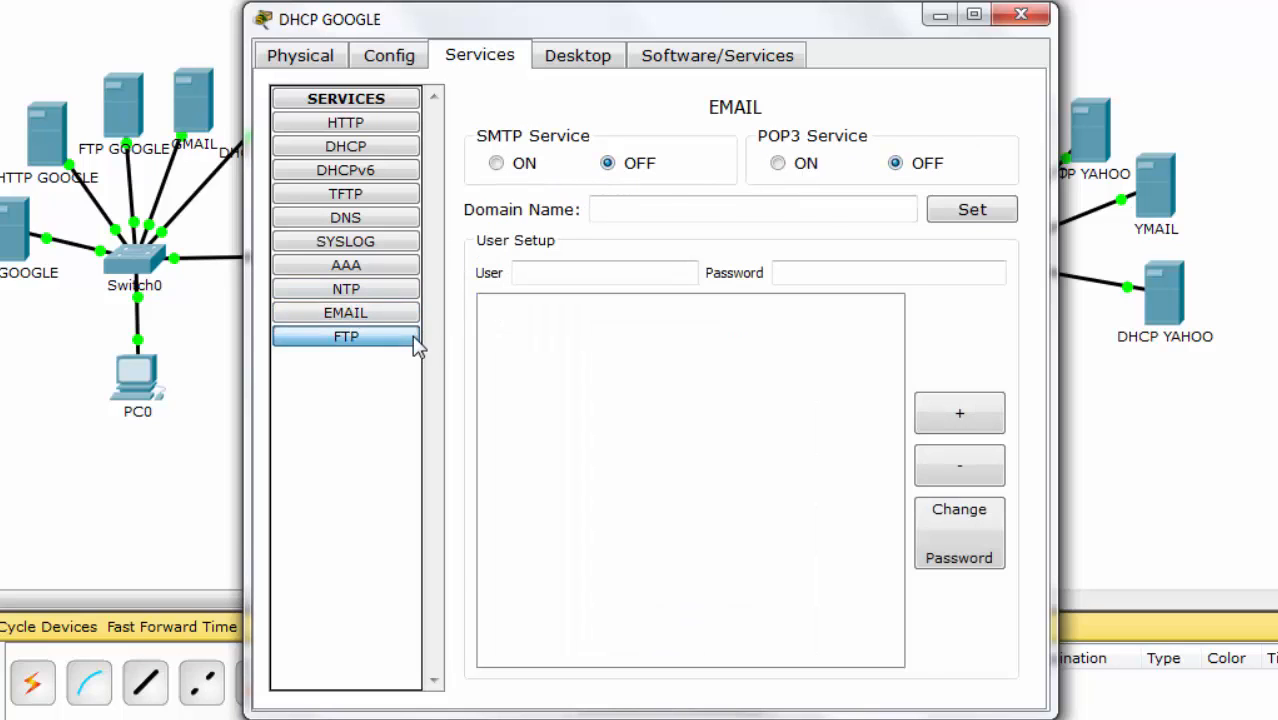
left_click(415, 338)
left_click(971, 149)
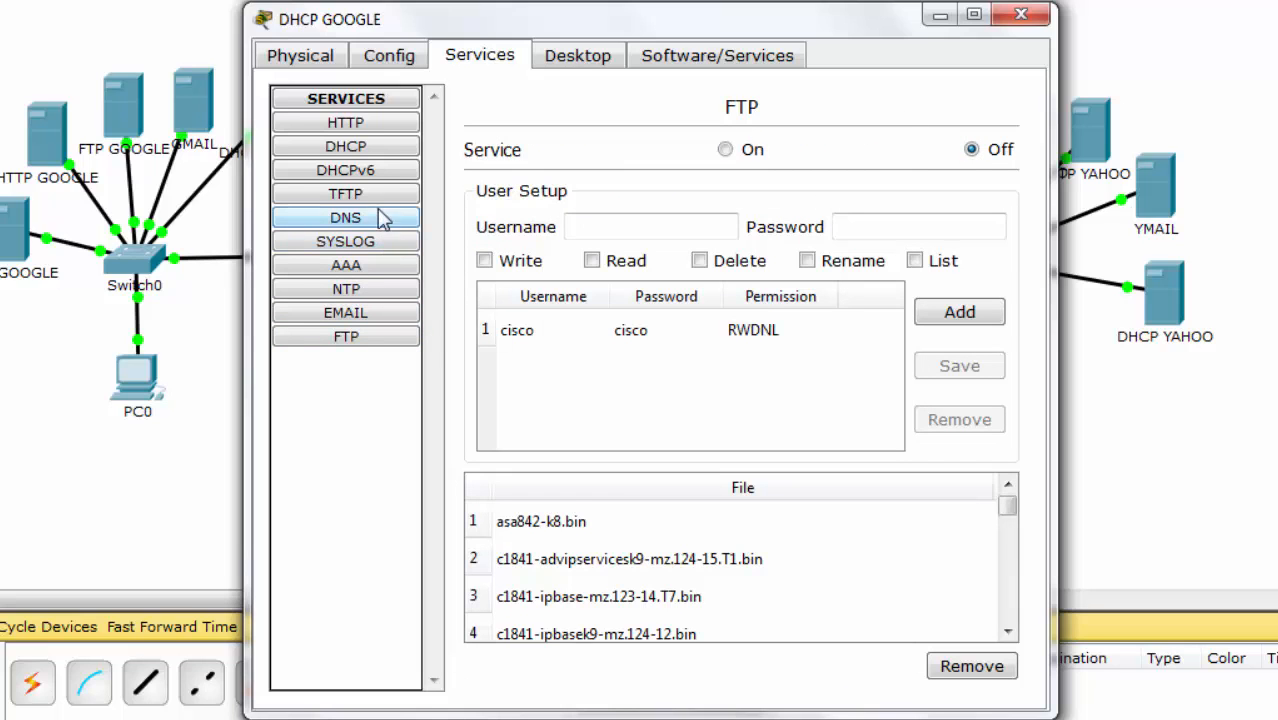
Step: Set the DHCP pool's default gateway to 192.168.0.1 and its DNS server to 192.168.0.2 on DHCP GOOGLE
left_click(370, 150)
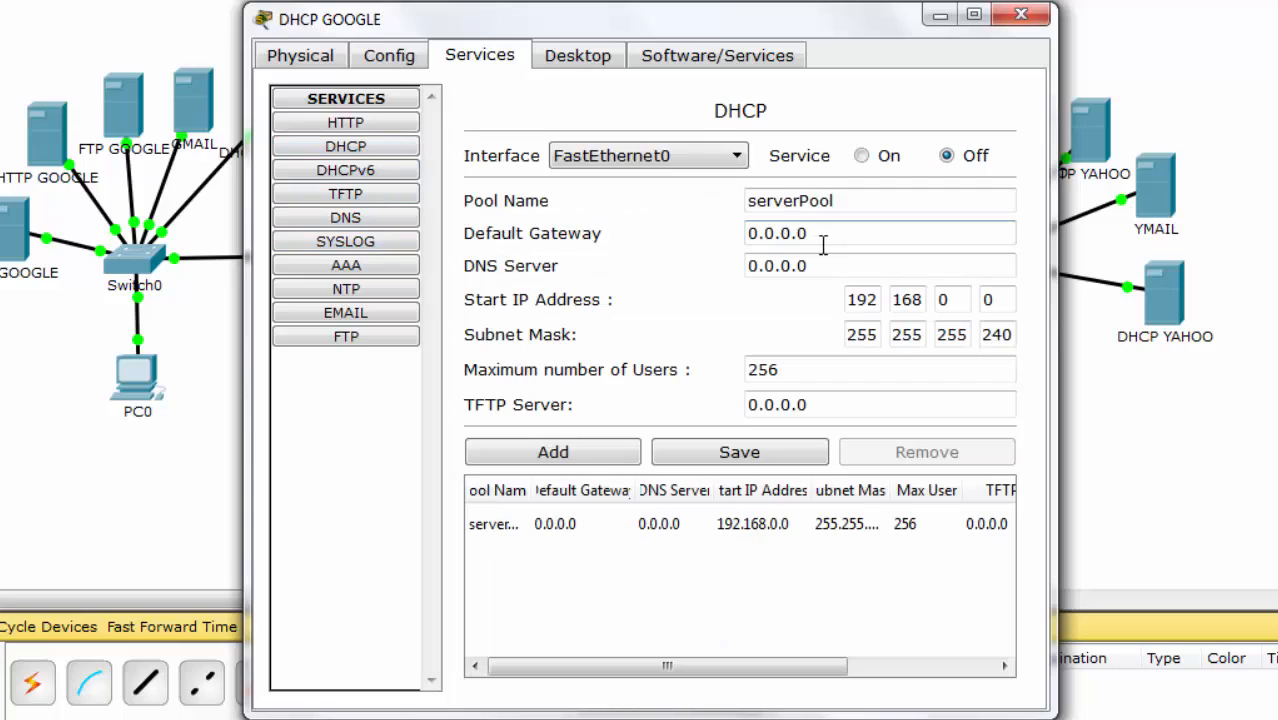
left_click_drag(824, 238, 679, 221)
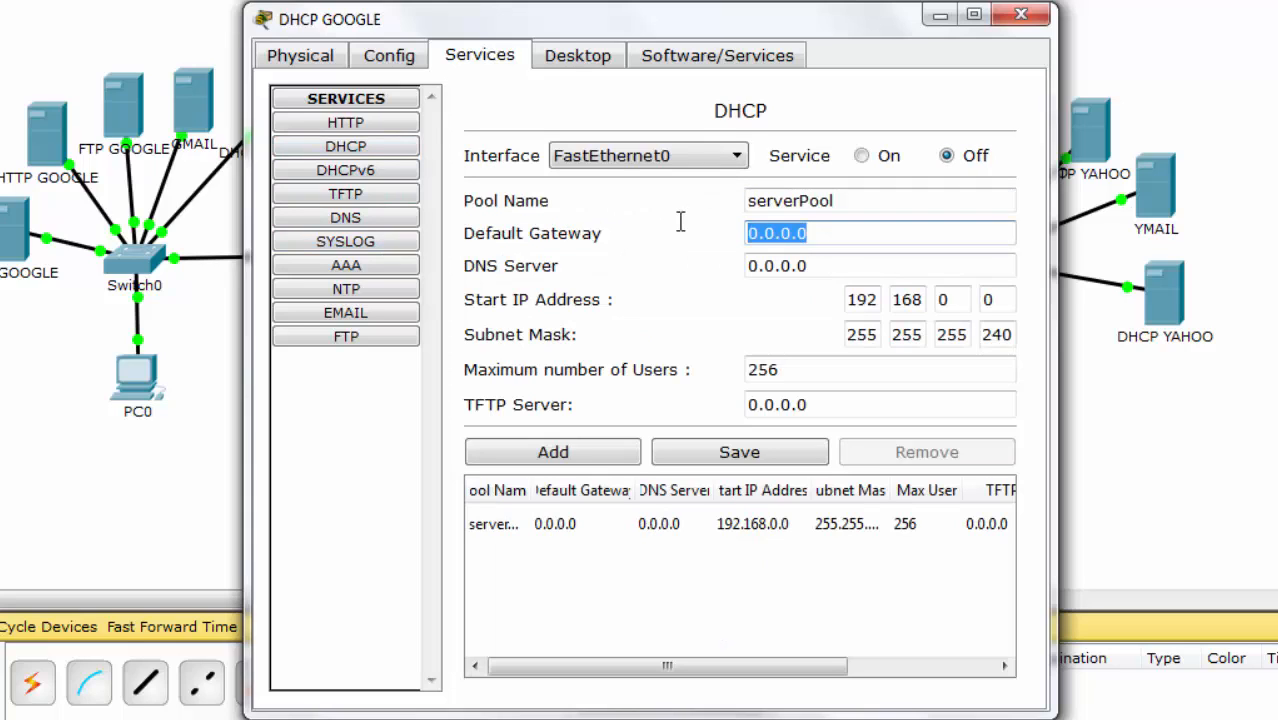
type("192.168")
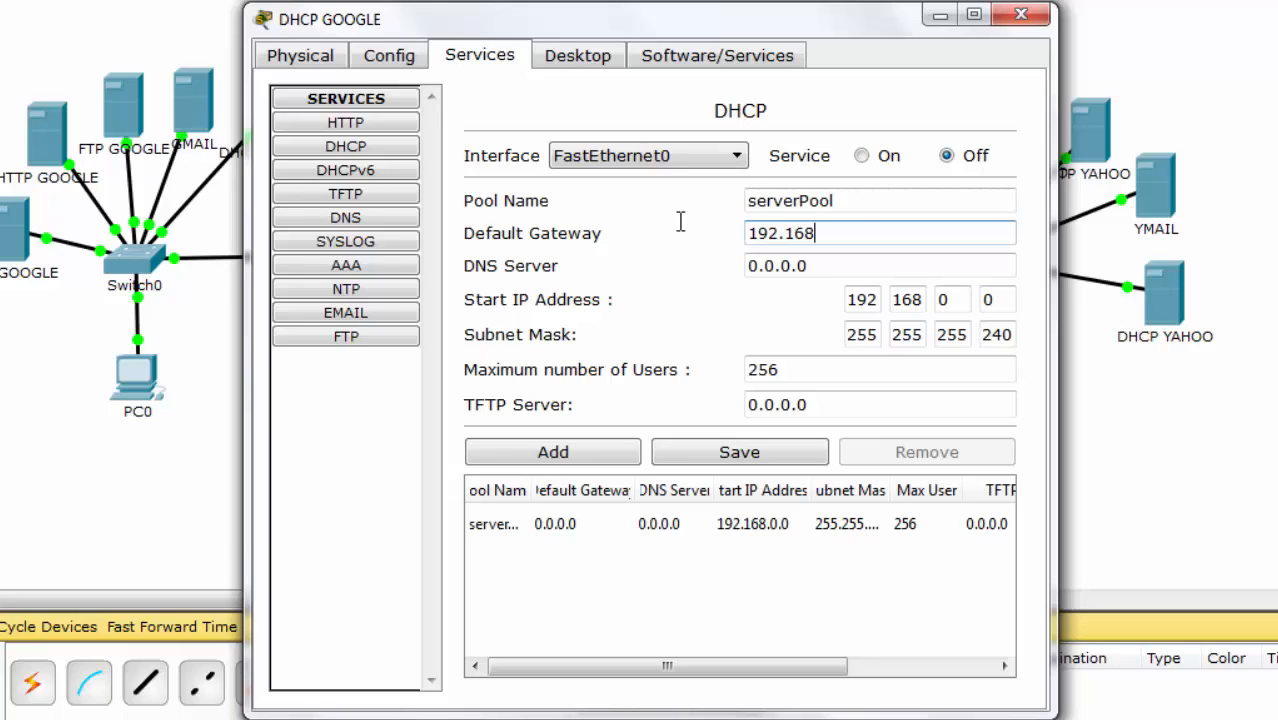
type(".0.1")
key("Tab")
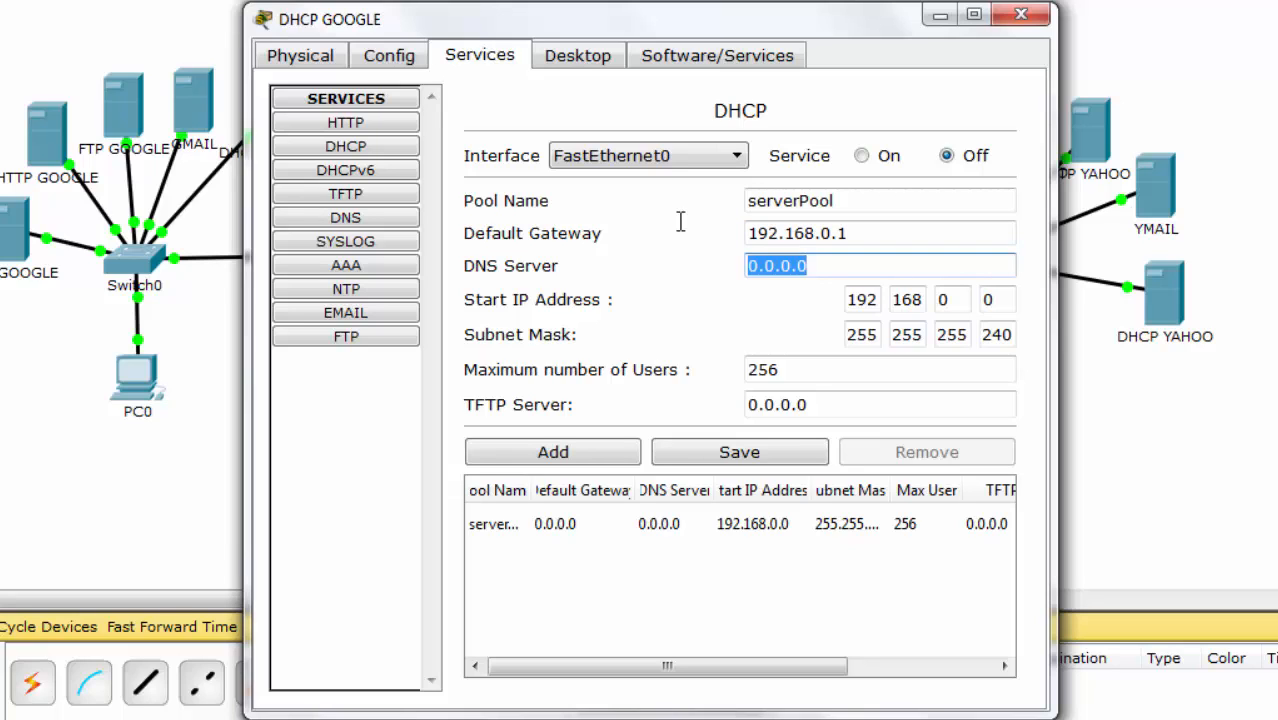
type("192.168.0.")
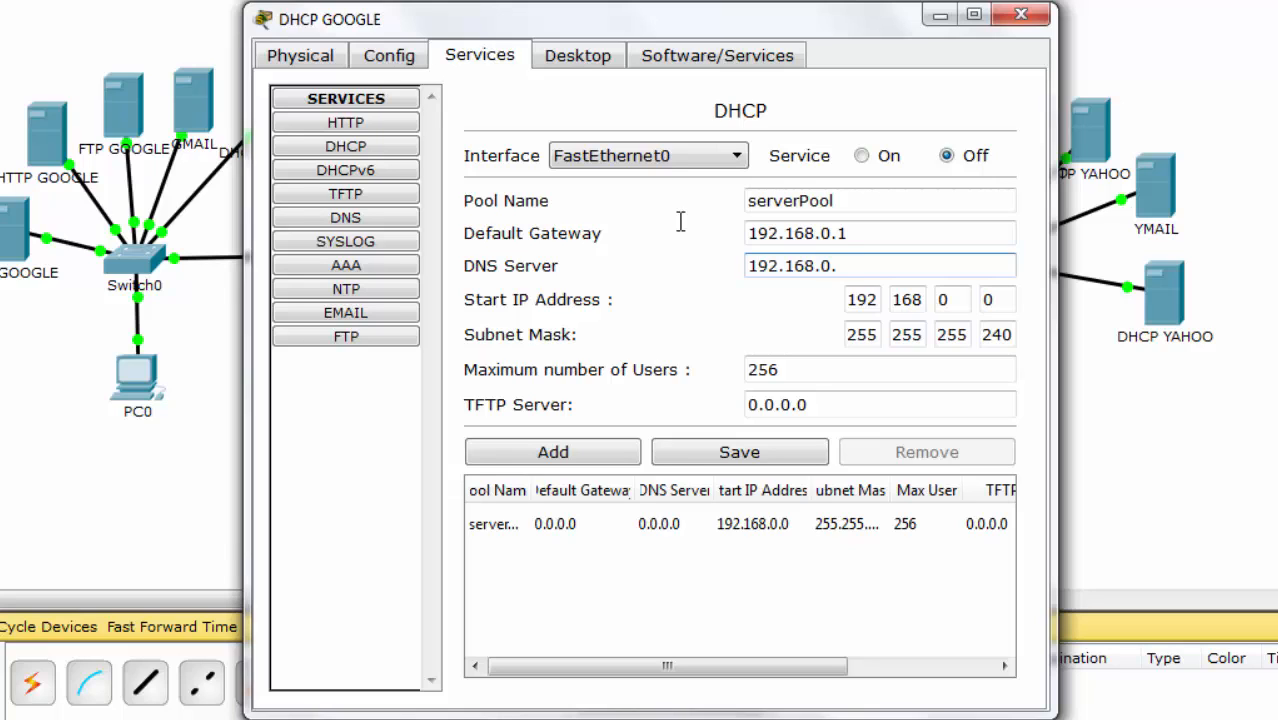
type("2")
Step: Set the pool's start IP address to 192.168.0.7, save the pool, turn the DHCP service on, and close the server's settings
left_click(1005, 292)
key("BackSpace")
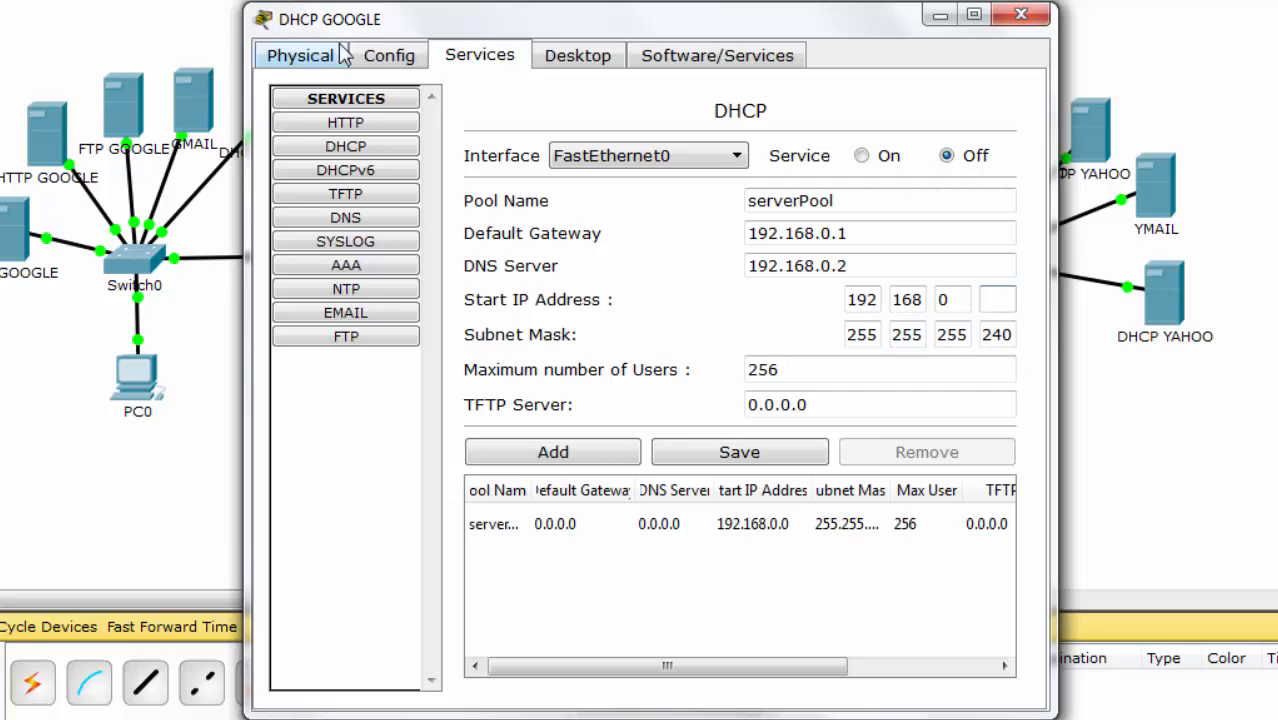
left_click_drag(408, 23, 533, 28)
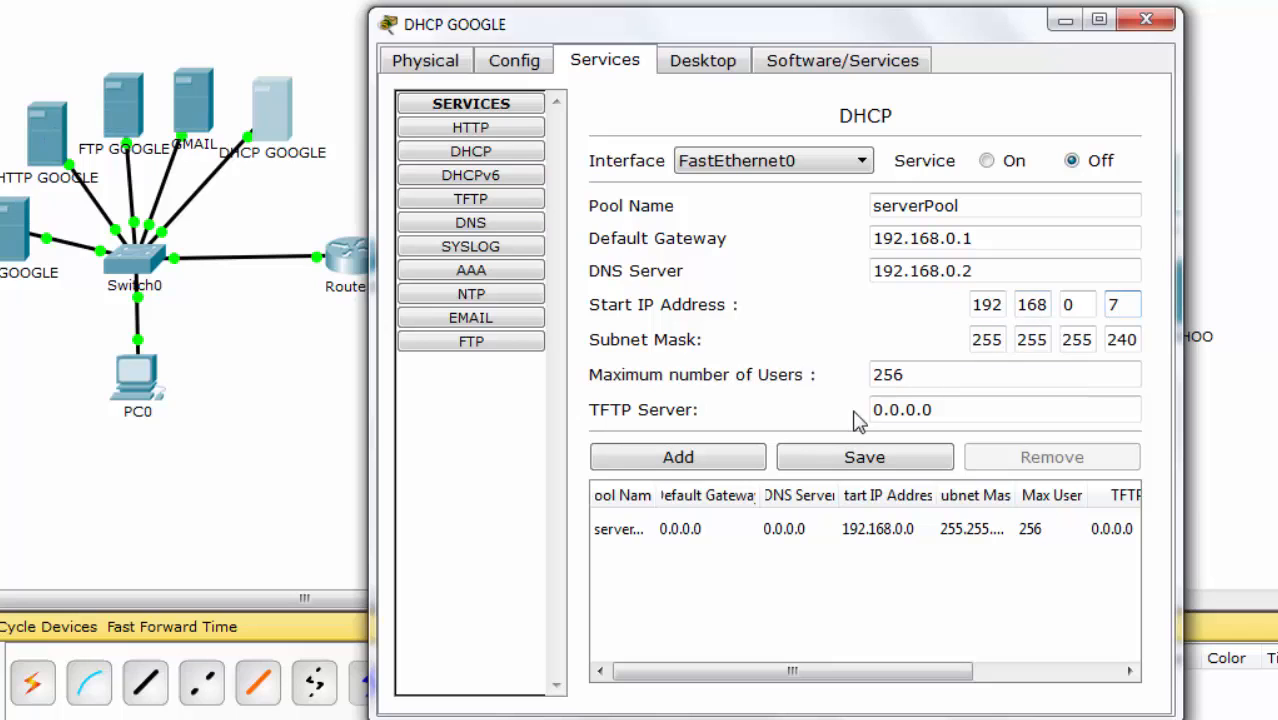
left_click(811, 456)
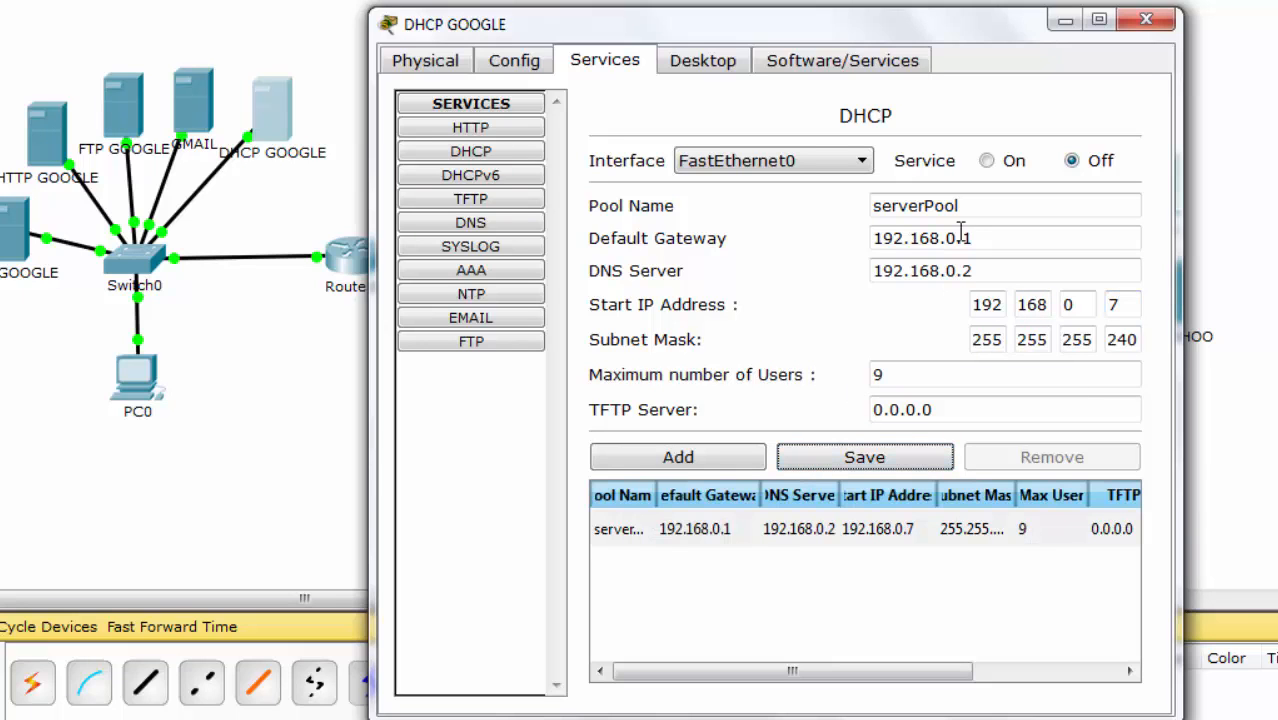
left_click(1008, 168)
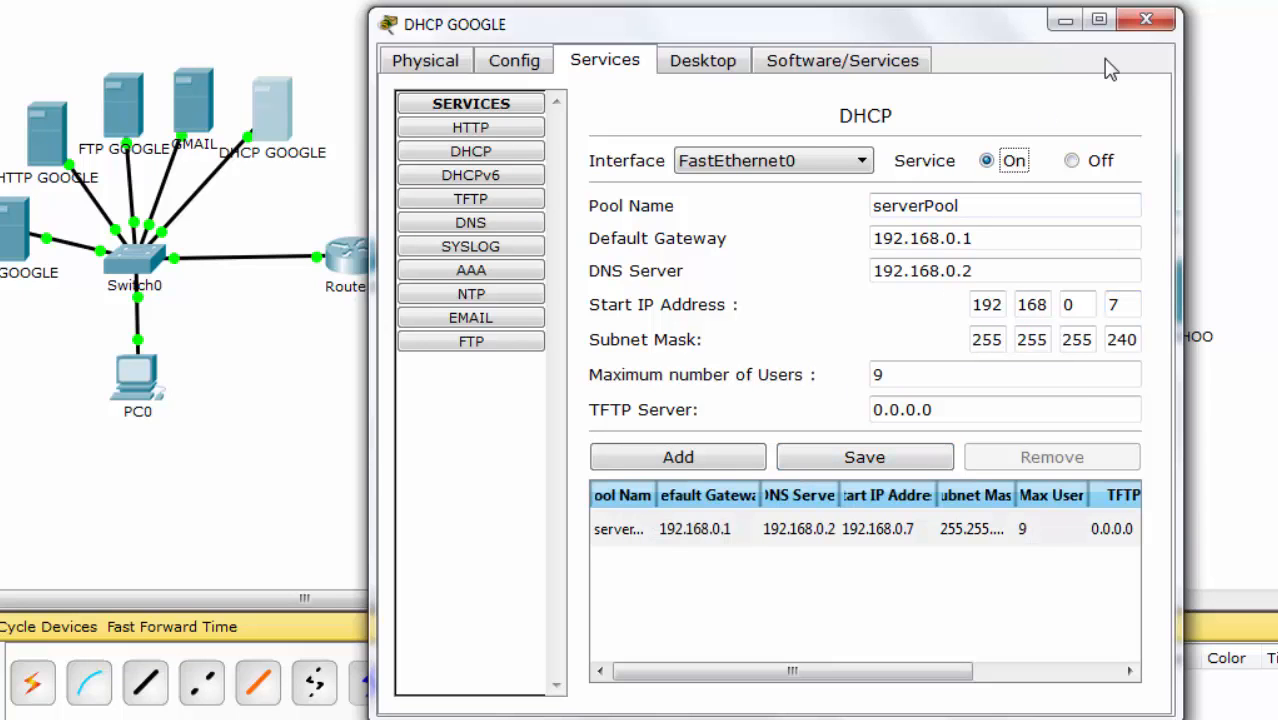
left_click(1147, 20)
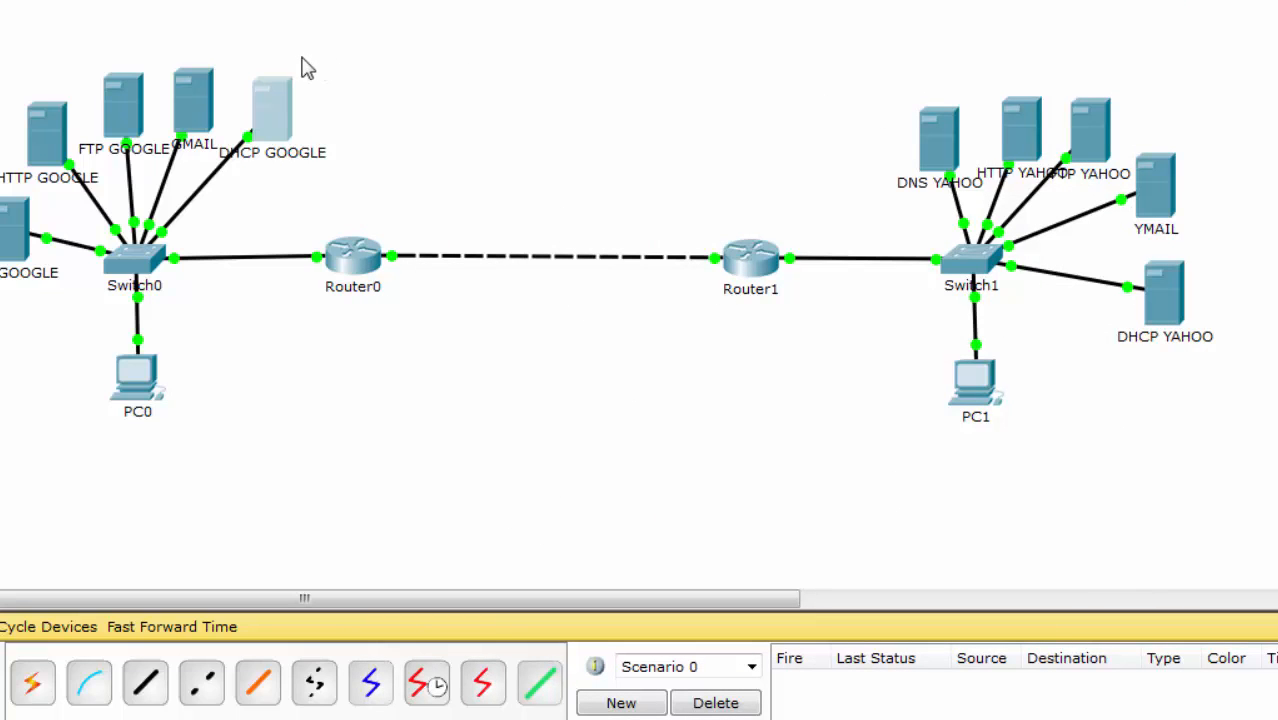
Step: Open the GMAIL server's service settings and turn off HTTP
left_click(188, 100)
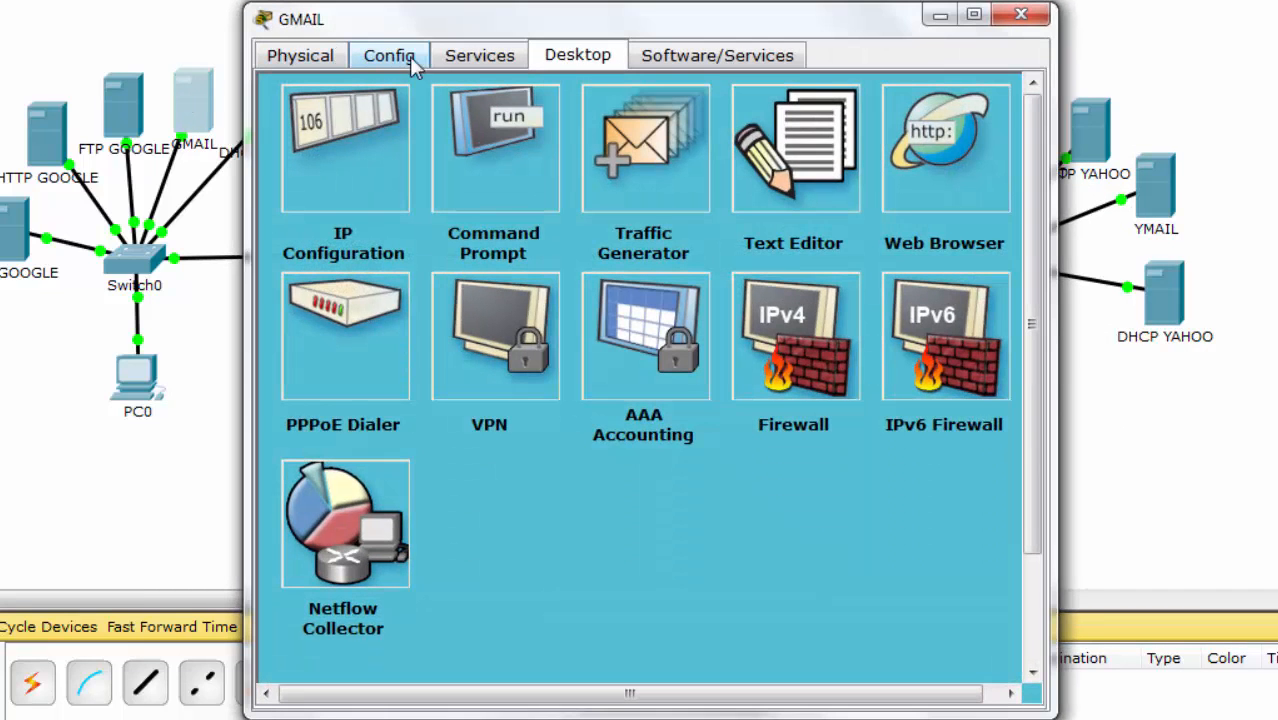
left_click(486, 53)
left_click(628, 193)
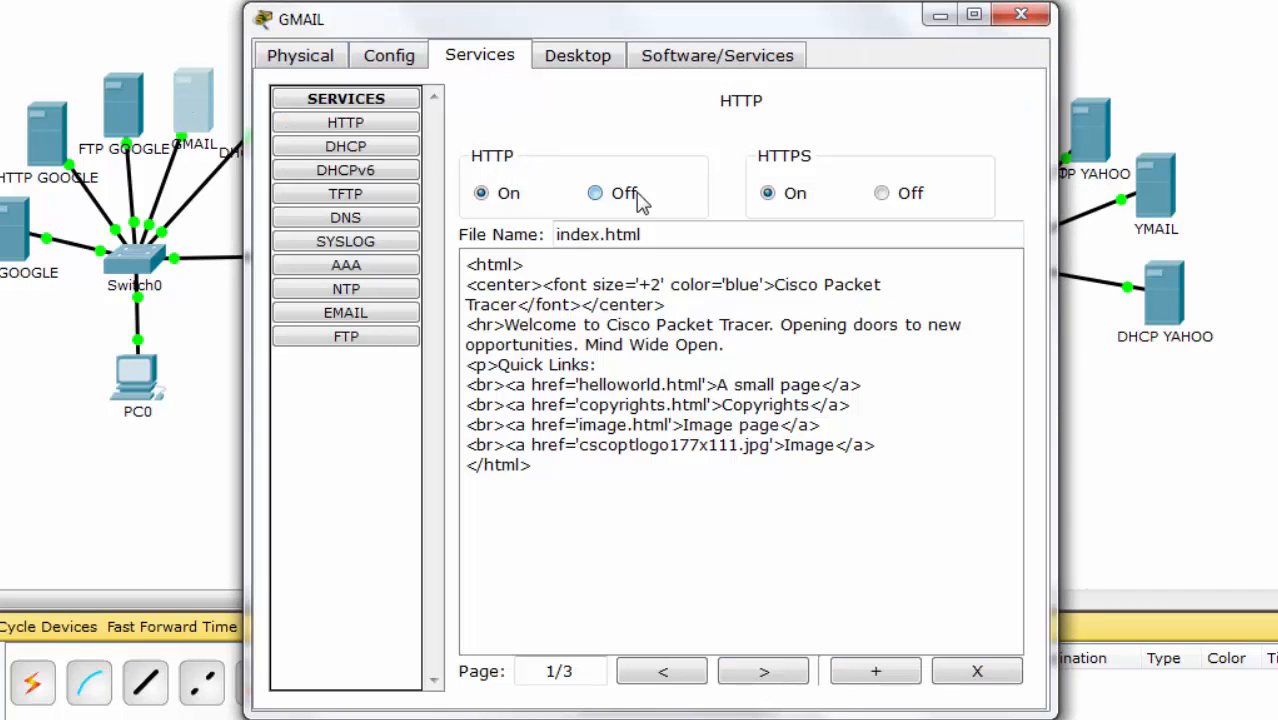
Step: Turn off the HTTPS, TFTP and Syslog services on the GMAIL server
left_click(881, 194)
left_click(376, 195)
left_click(995, 152)
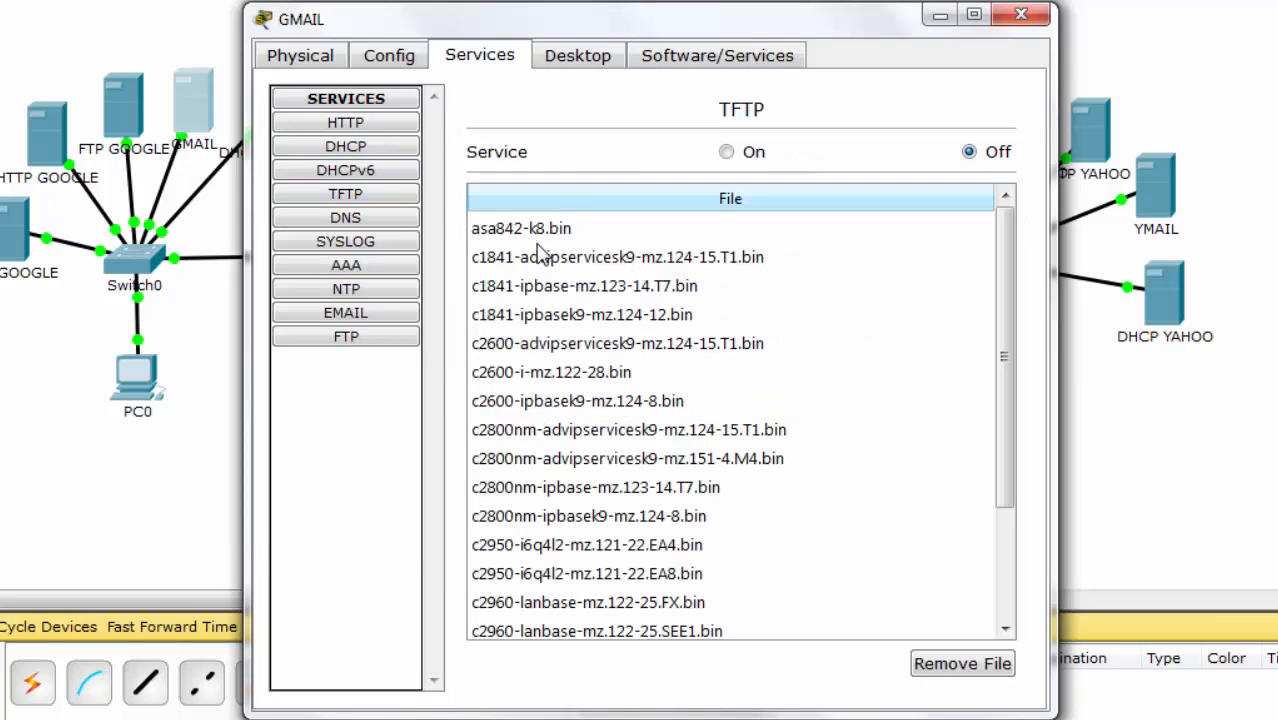
left_click(362, 220)
left_click(363, 244)
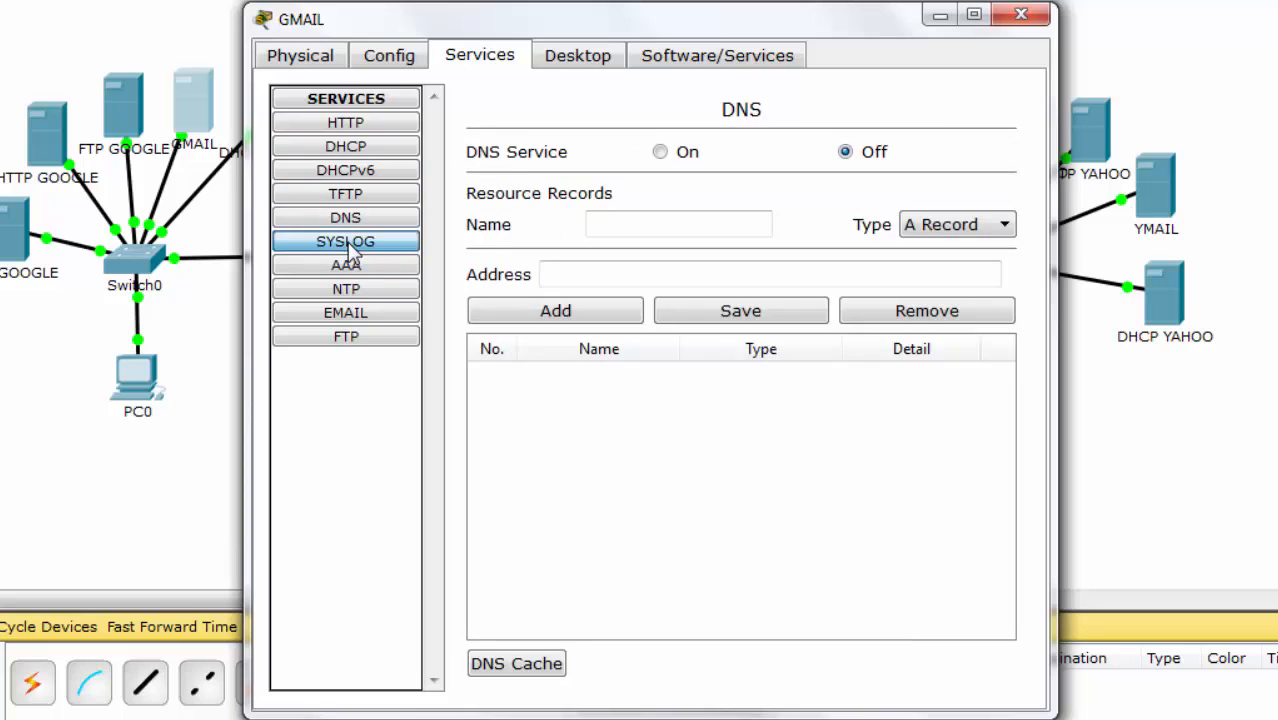
left_click(980, 173)
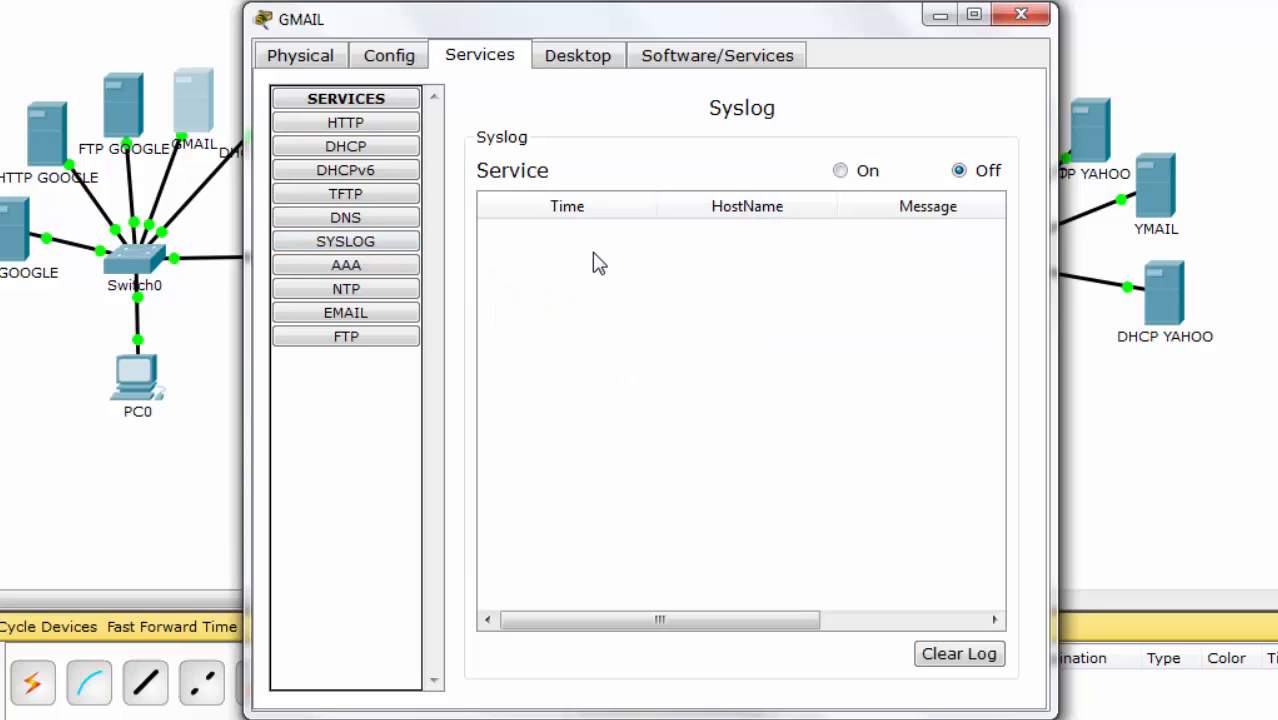
Step: Turn off the NTP and FTP services on the GMAIL server
left_click(372, 288)
left_click(996, 140)
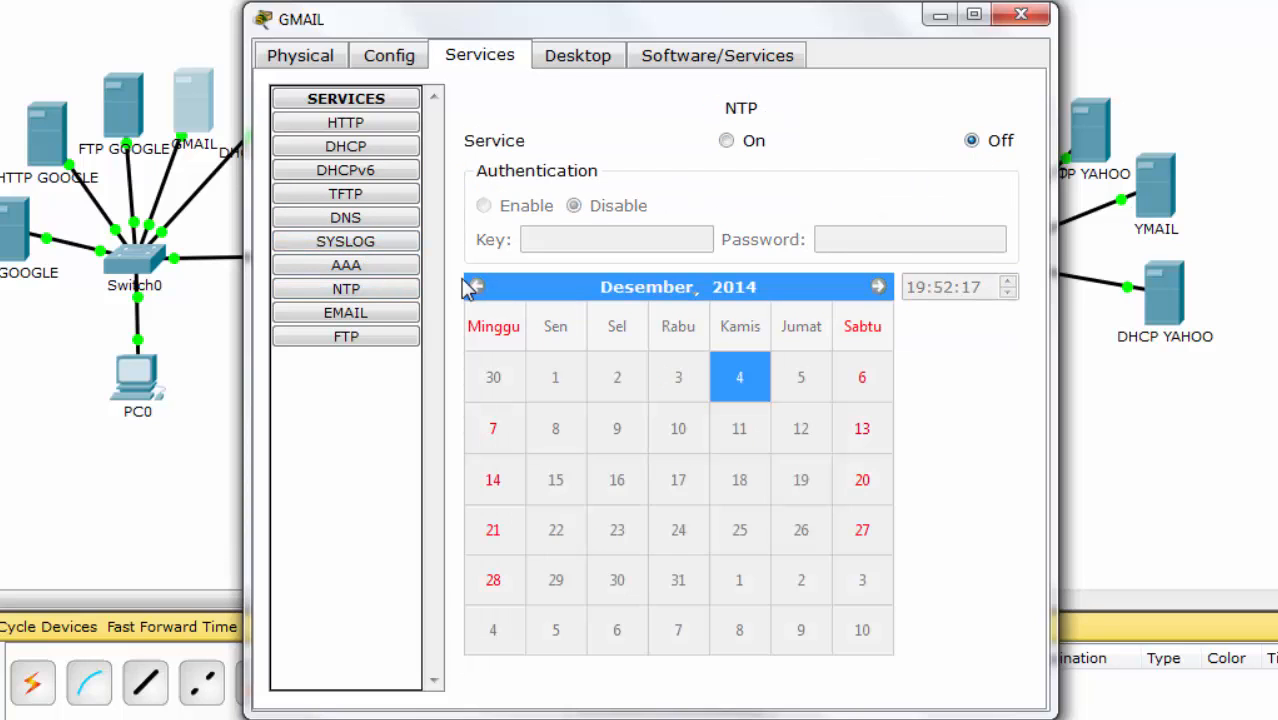
left_click(362, 336)
left_click(1003, 149)
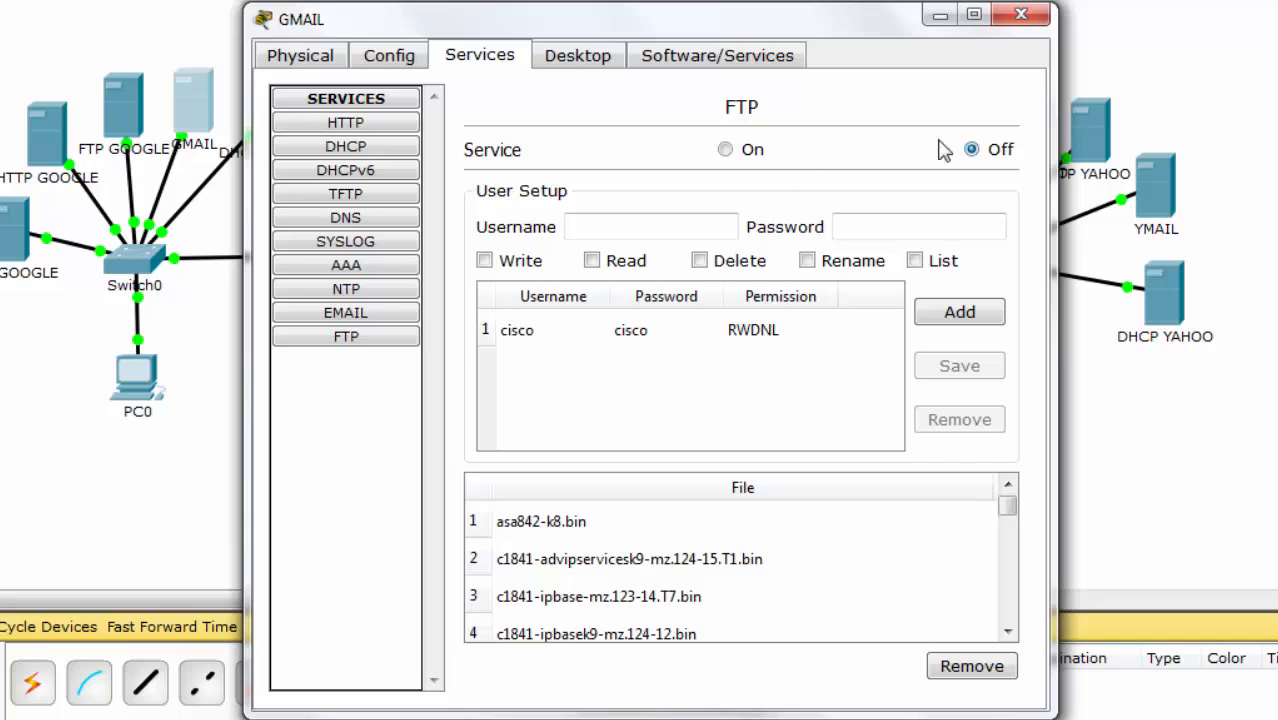
Step: Set the GMAIL server's email domain name to gmail.com
left_click(383, 318)
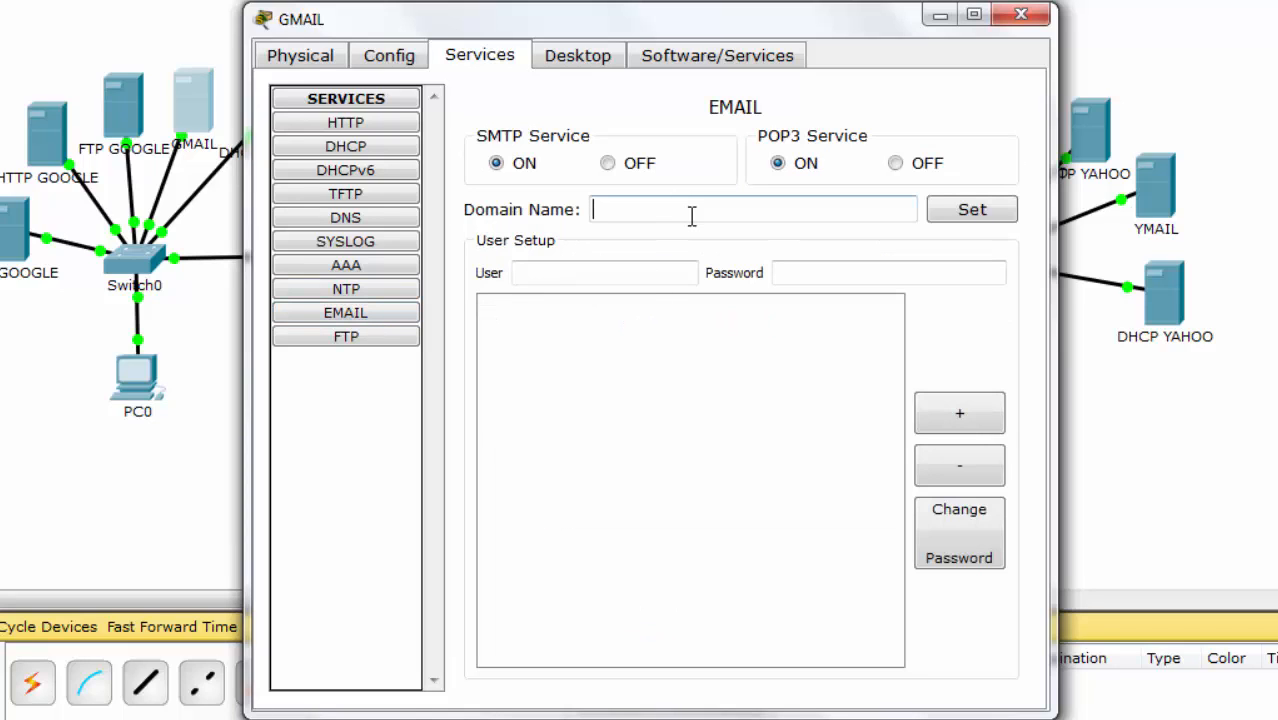
type("gmail.com")
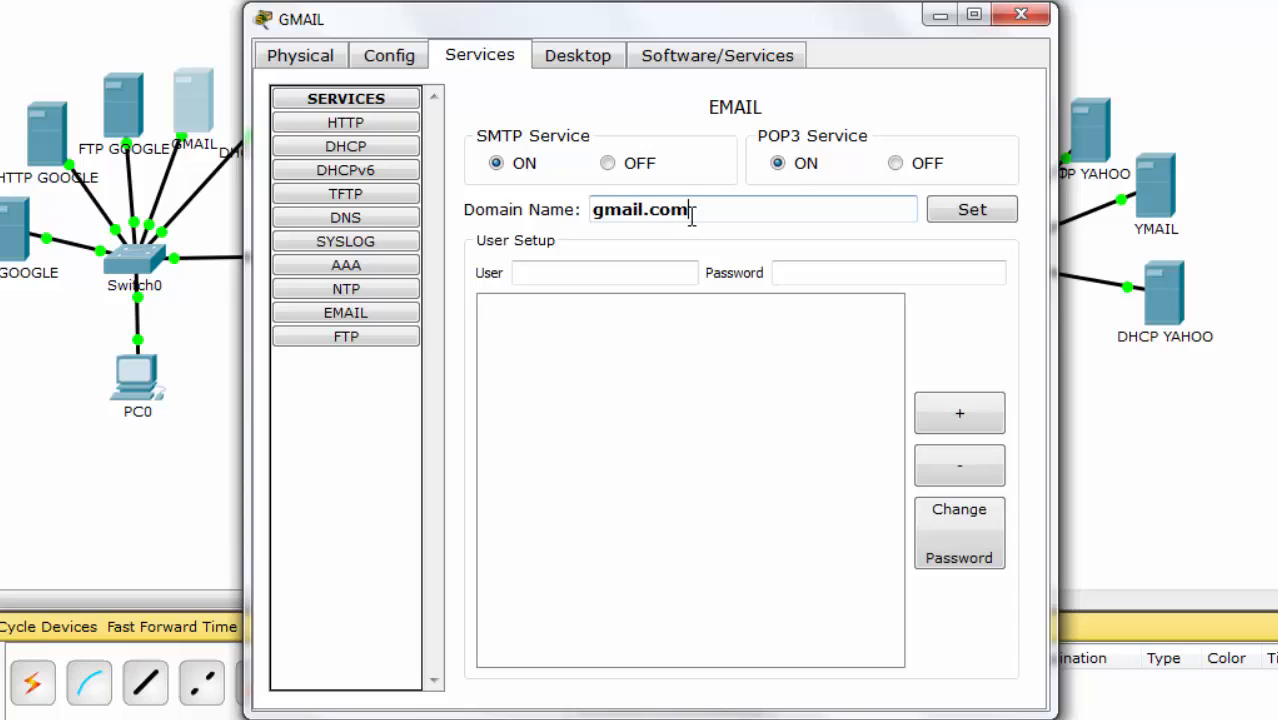
left_click(981, 210)
Step: Add the mail account "user" with its account password on the GMAIL server and close its configuration window
left_click(631, 274)
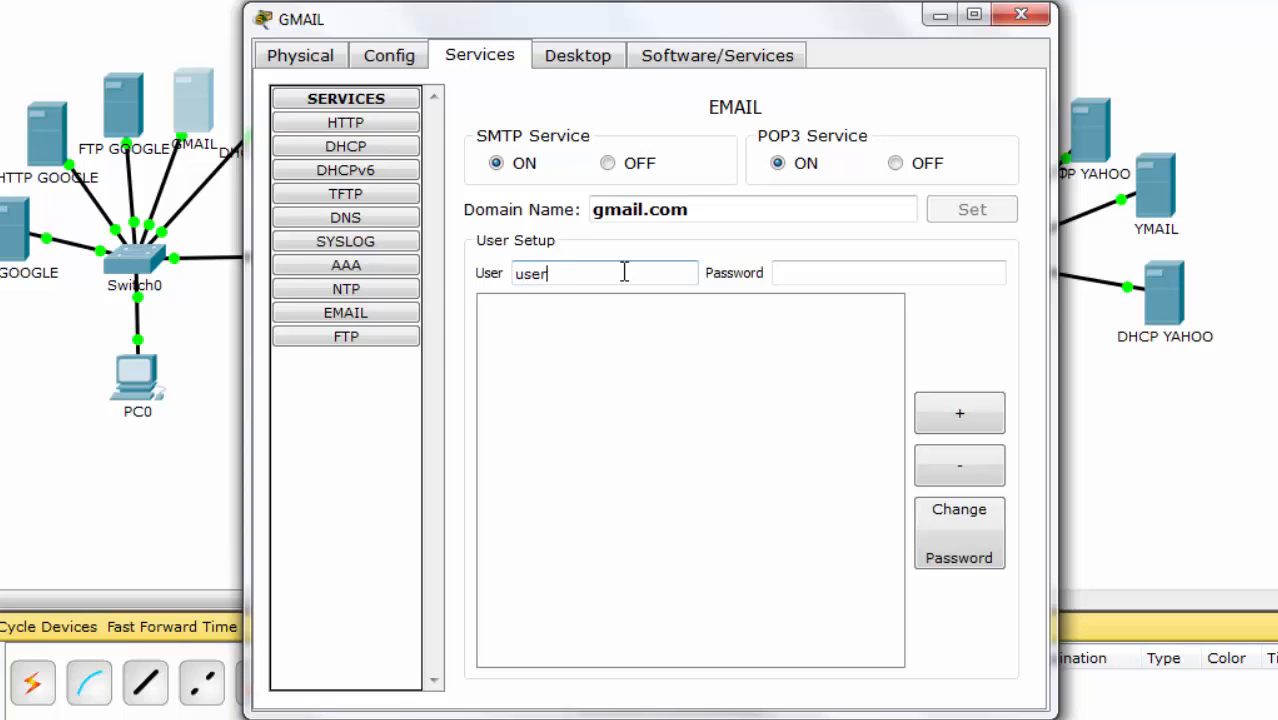
key("Tab")
type("1")
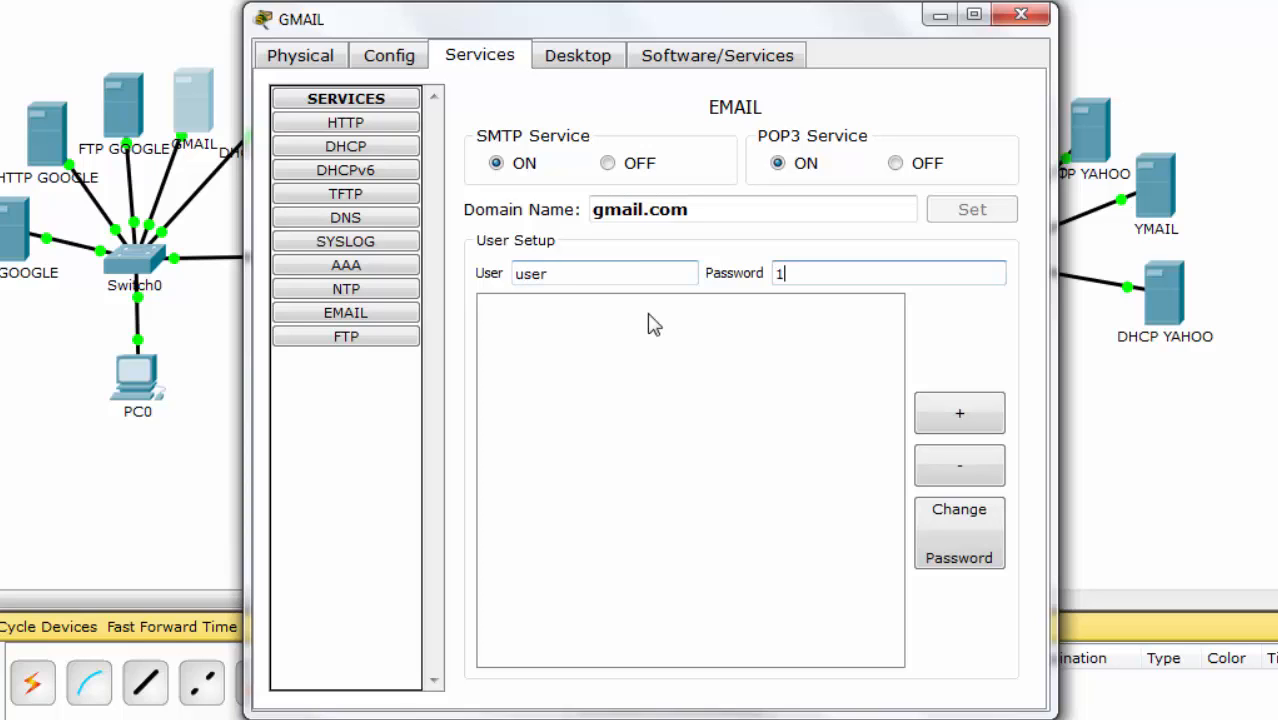
left_click(975, 416)
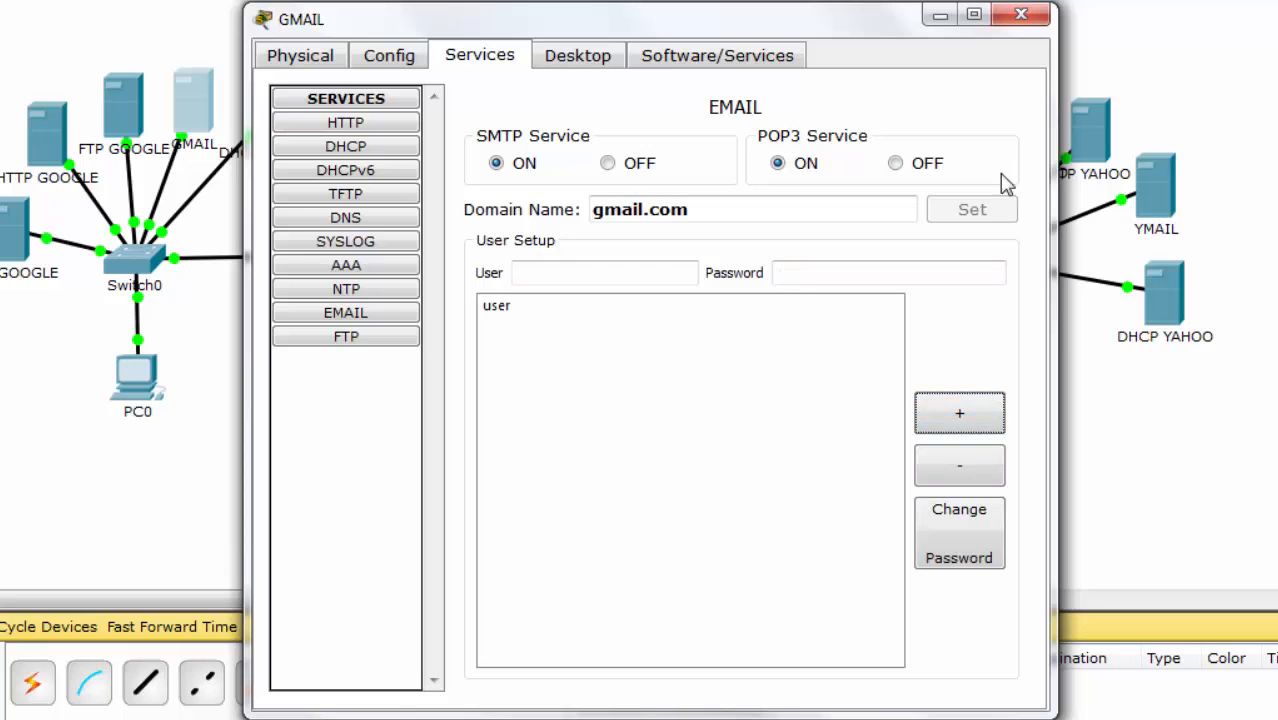
left_click(1021, 14)
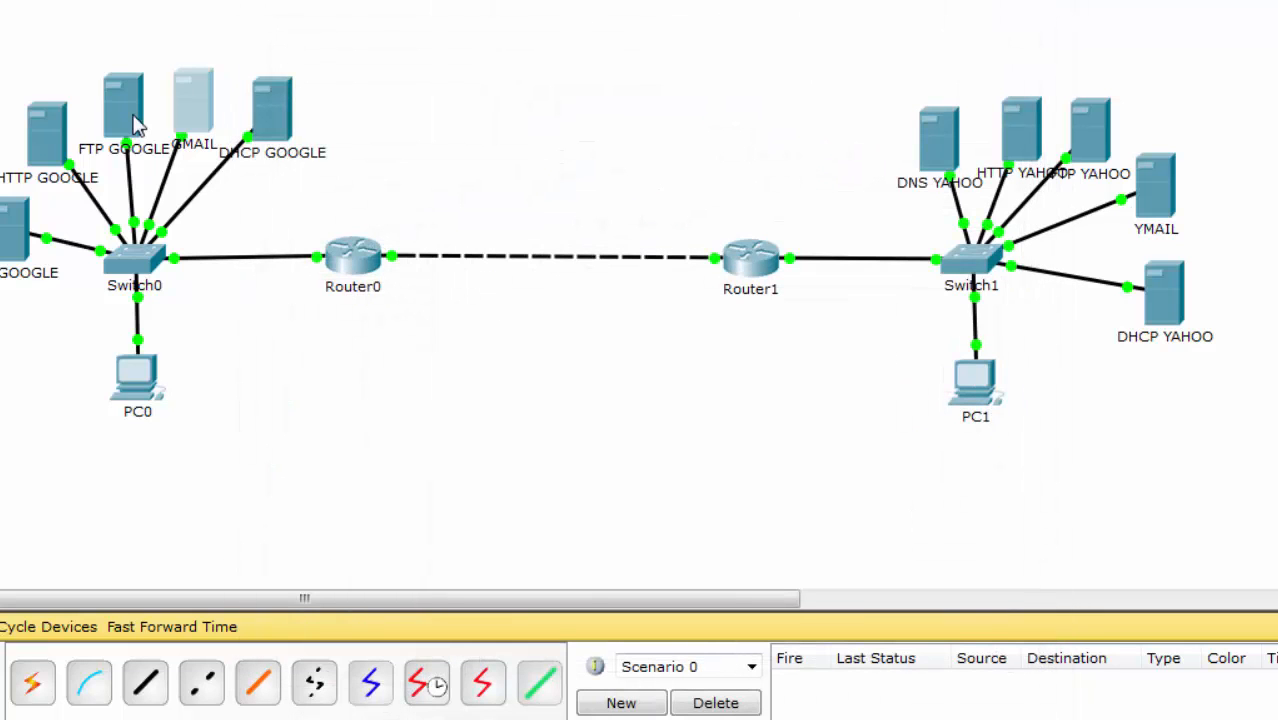
Step: Turn off the HTTP, HTTPS and TFTP services on the FTP GOOGLE server
left_click(127, 112)
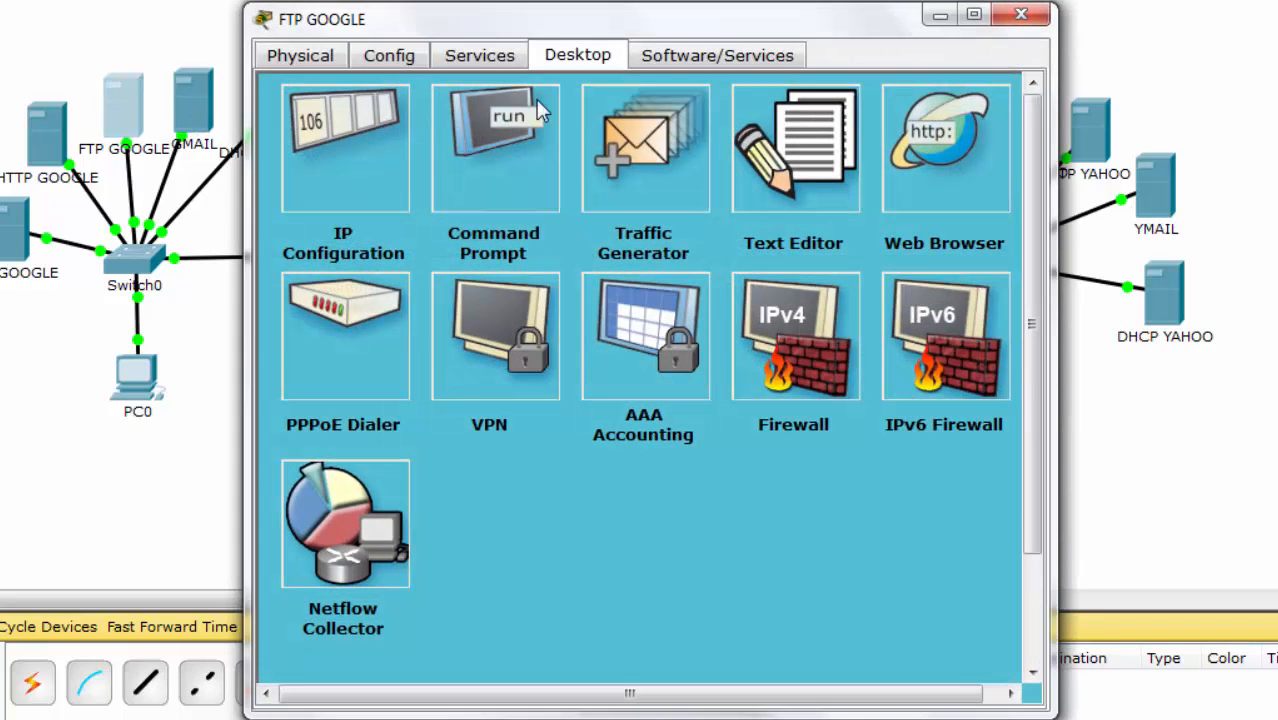
left_click(480, 55)
left_click(628, 195)
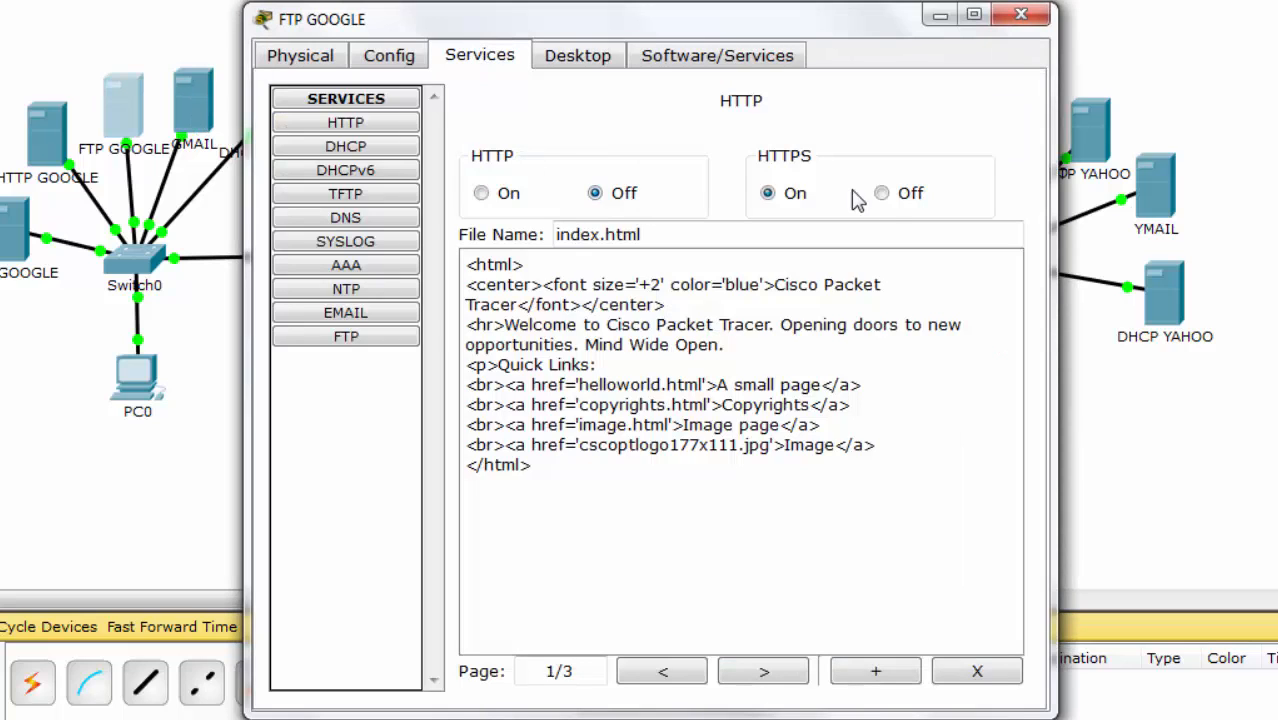
left_click(883, 193)
left_click(364, 195)
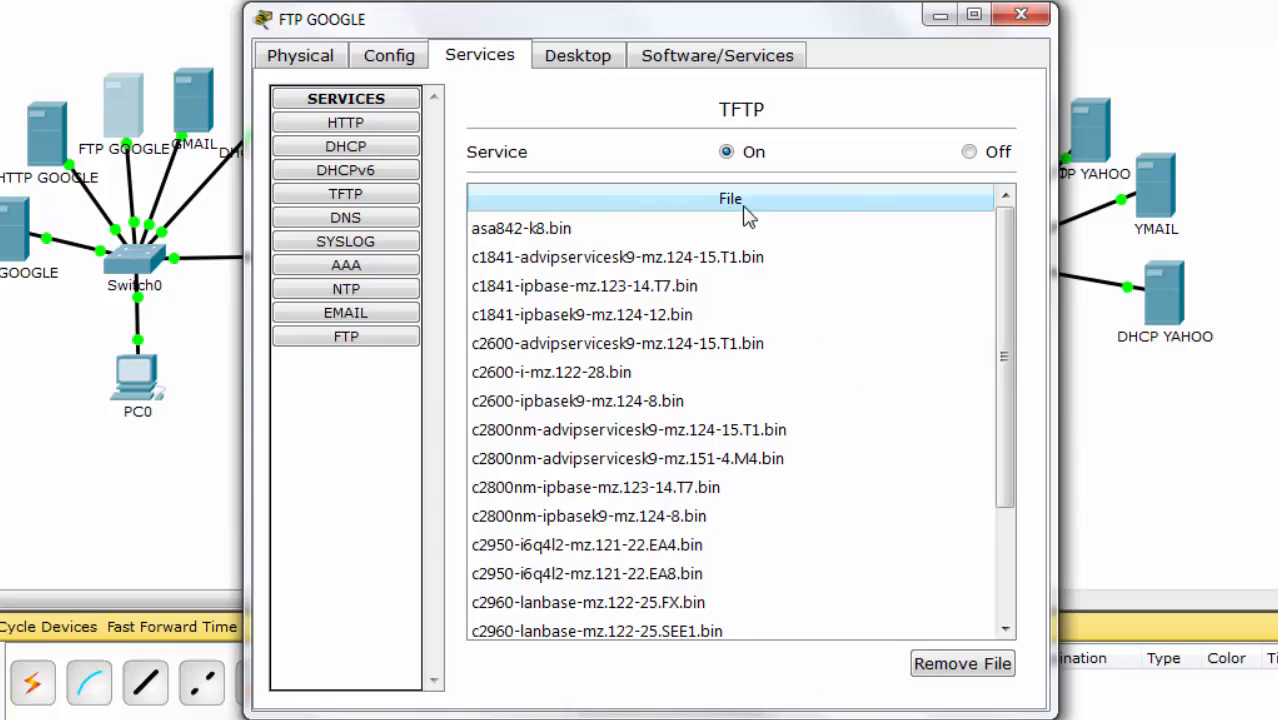
left_click(969, 152)
Step: Turn off the Syslog and NTP services on the FTP GOOGLE server
left_click(378, 241)
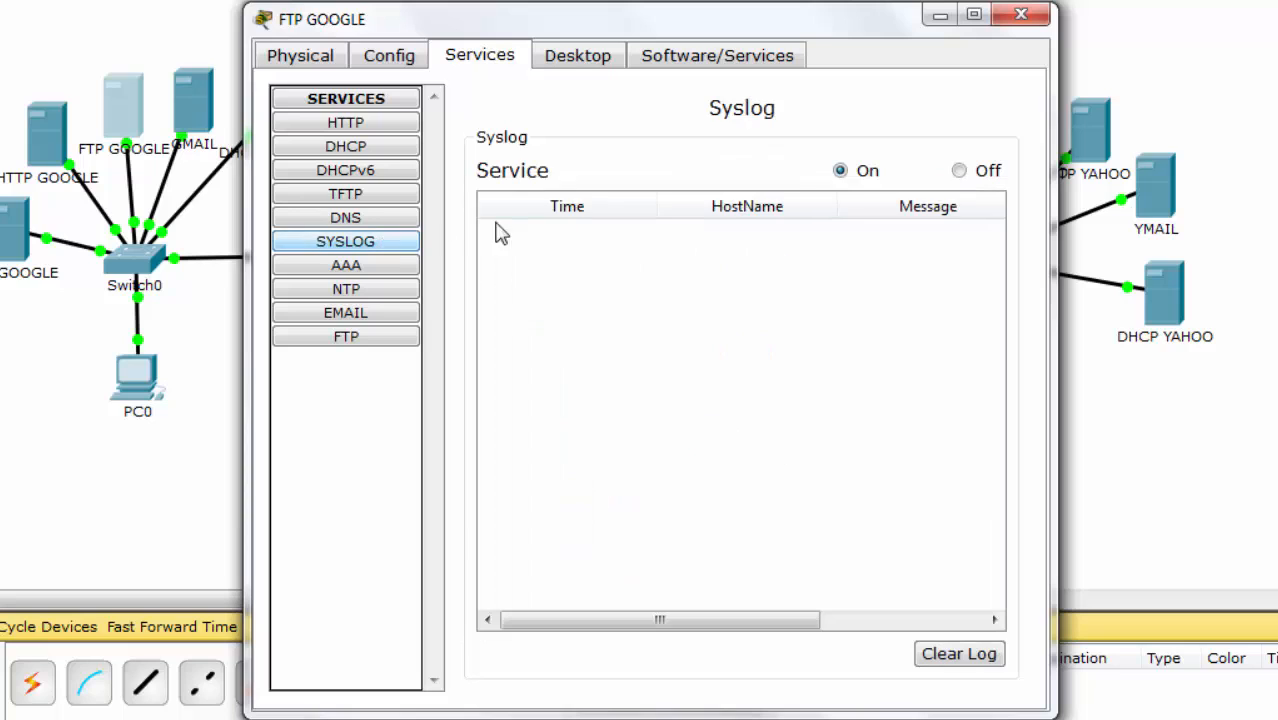
left_click(959, 170)
left_click(365, 289)
left_click(354, 294)
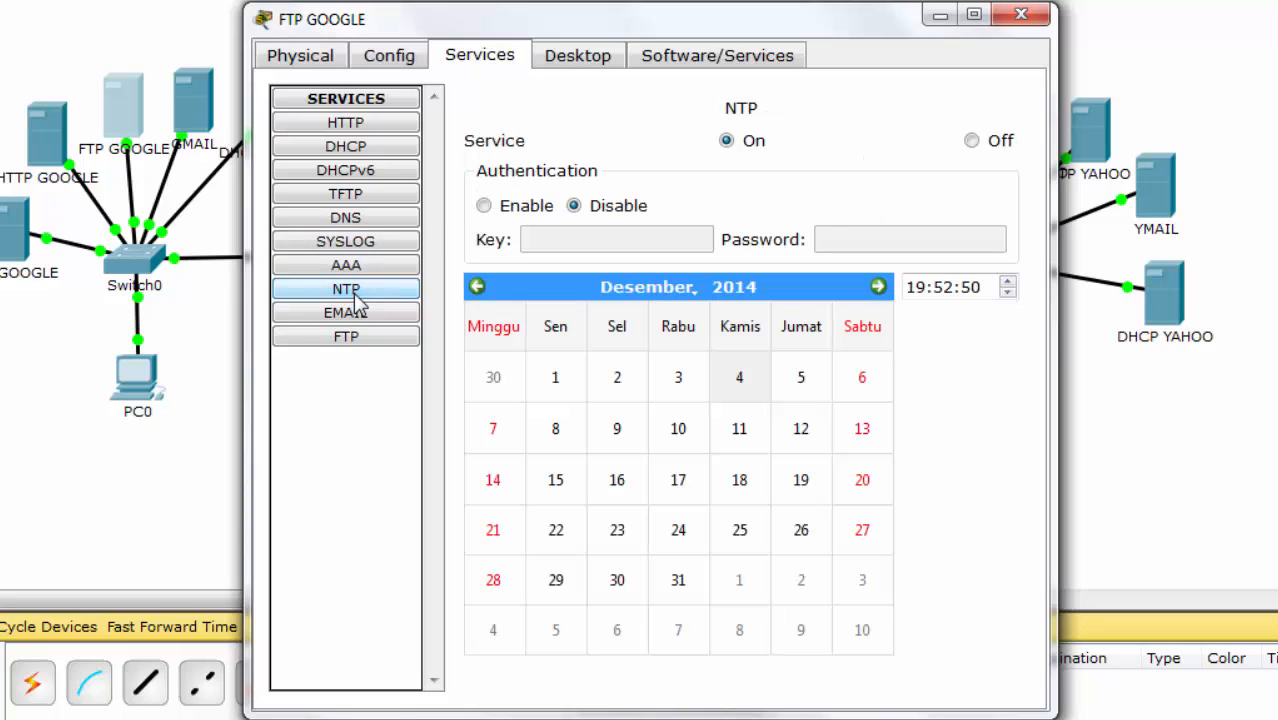
left_click(990, 142)
Step: Turn off the POP3 and SMTP email services on the FTP GOOGLE server
left_click(345, 312)
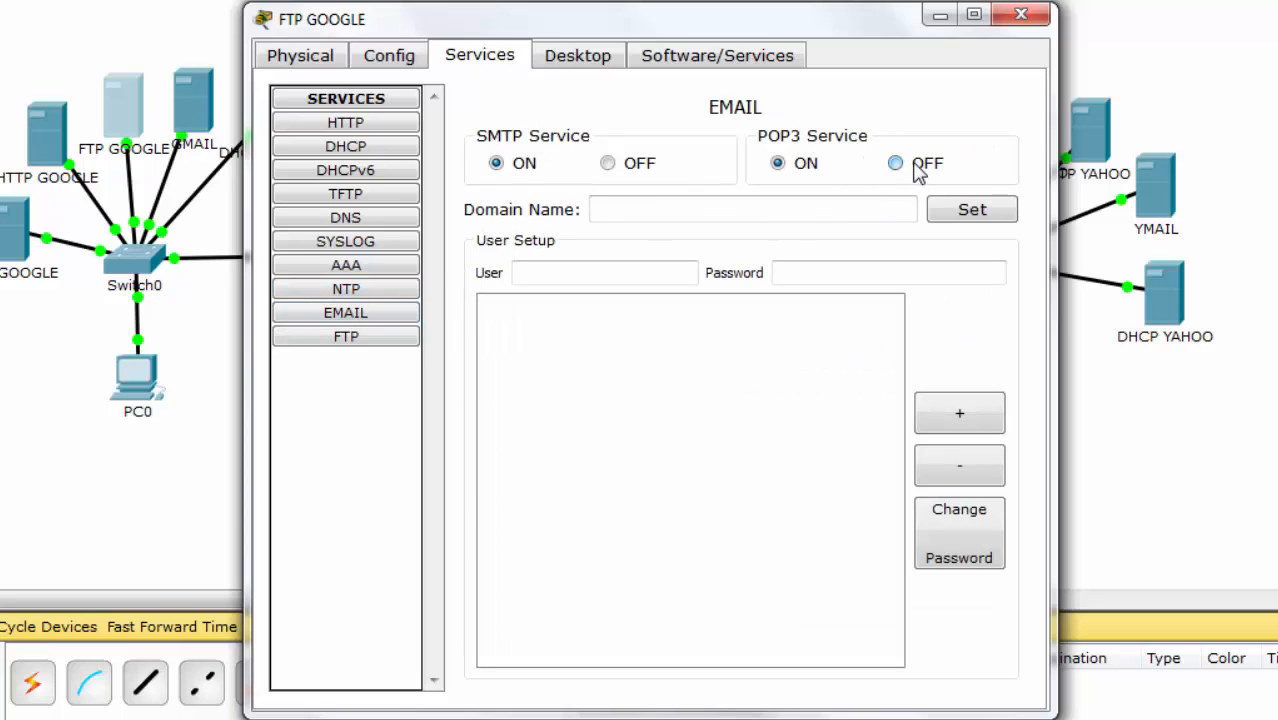
left_click(918, 168)
left_click(627, 163)
Step: Add an FTP account "anonymous" with its password and Read and List permissions on FTP GOOGLE, and close the server's window
left_click(400, 339)
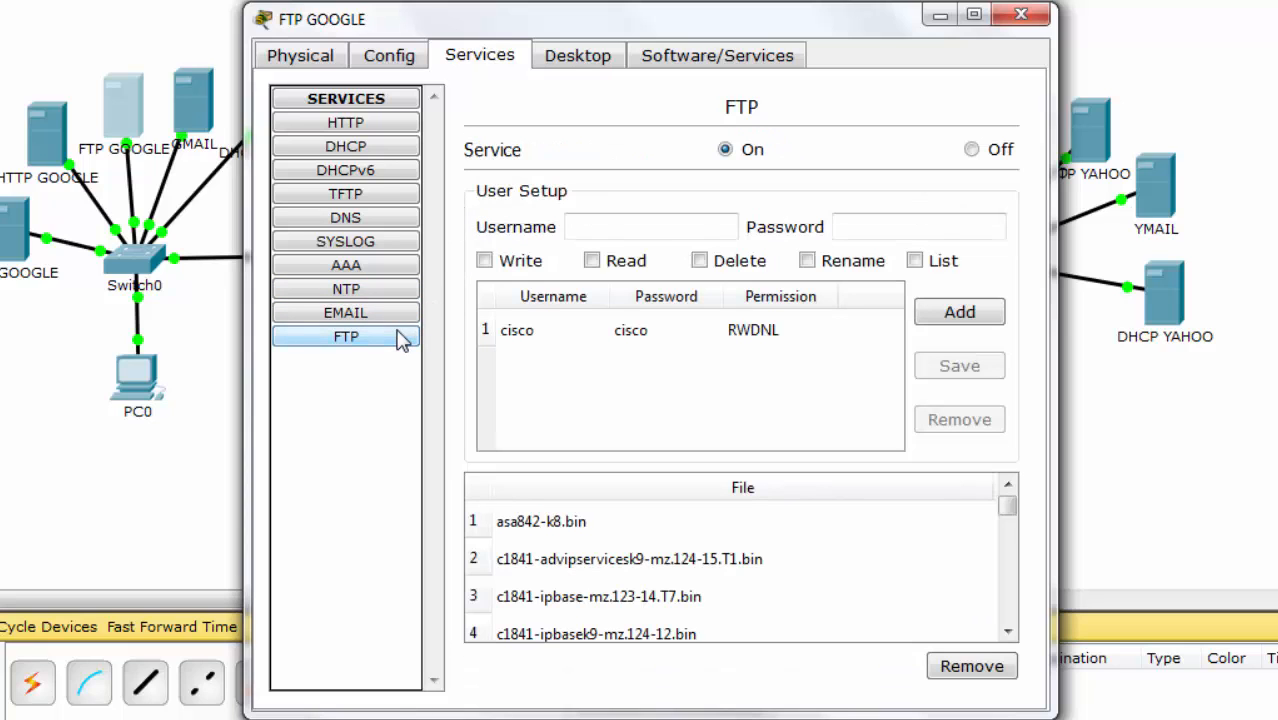
left_click(709, 227)
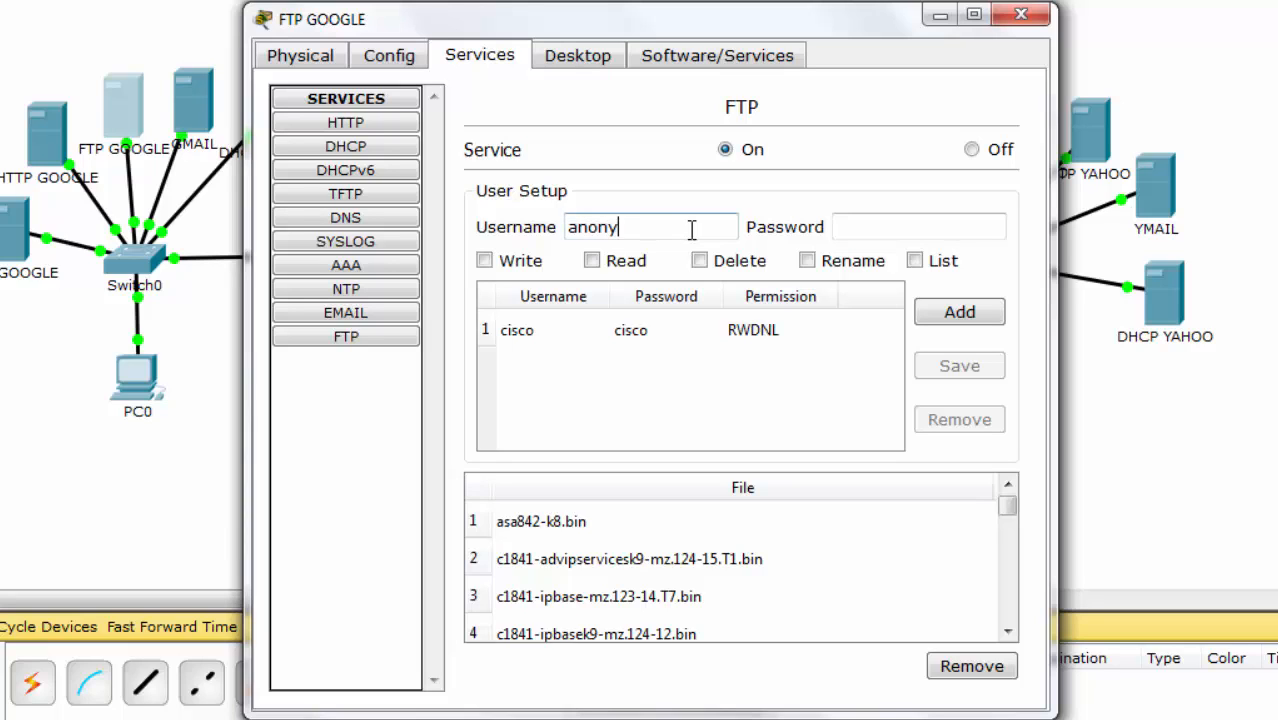
key("Tab")
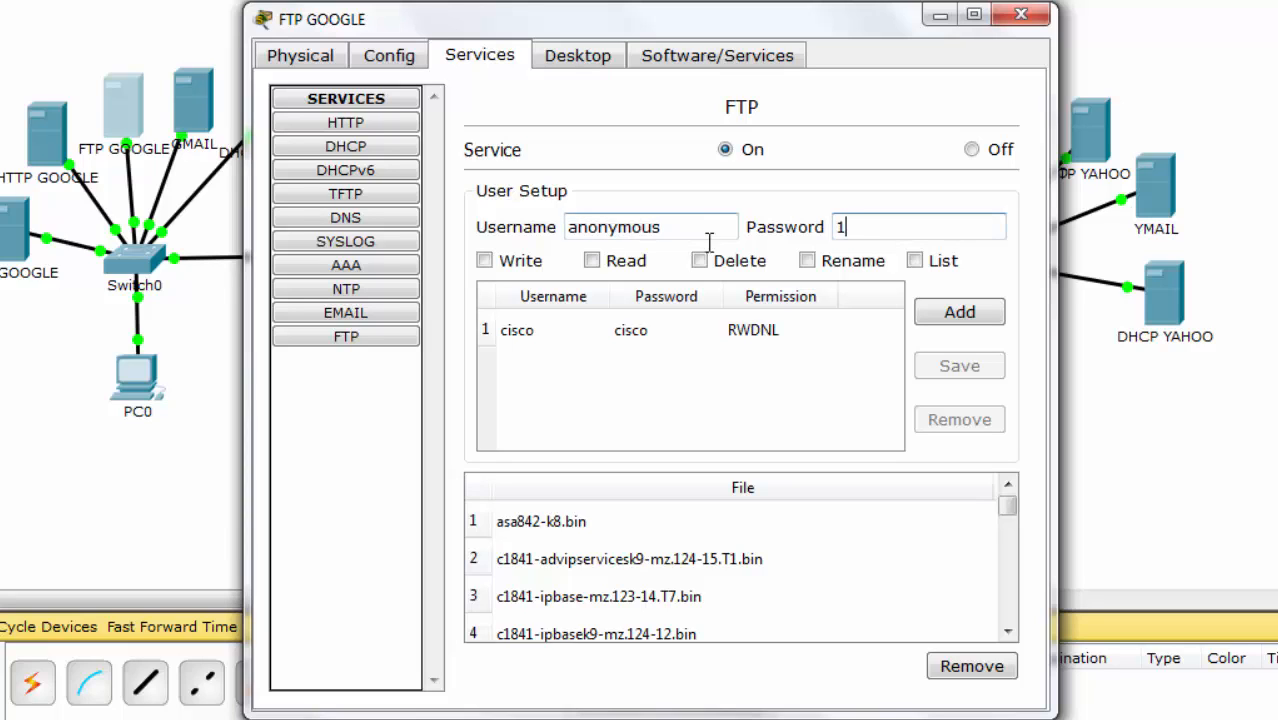
left_click(630, 265)
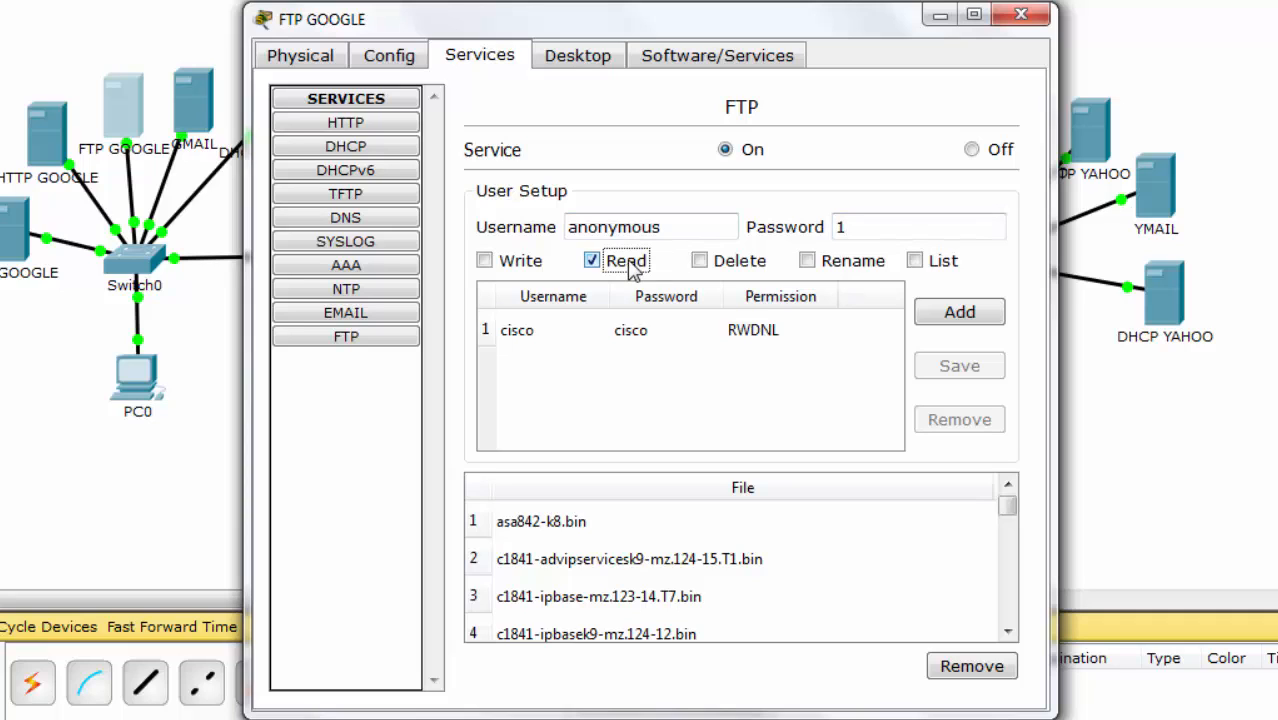
left_click(916, 262)
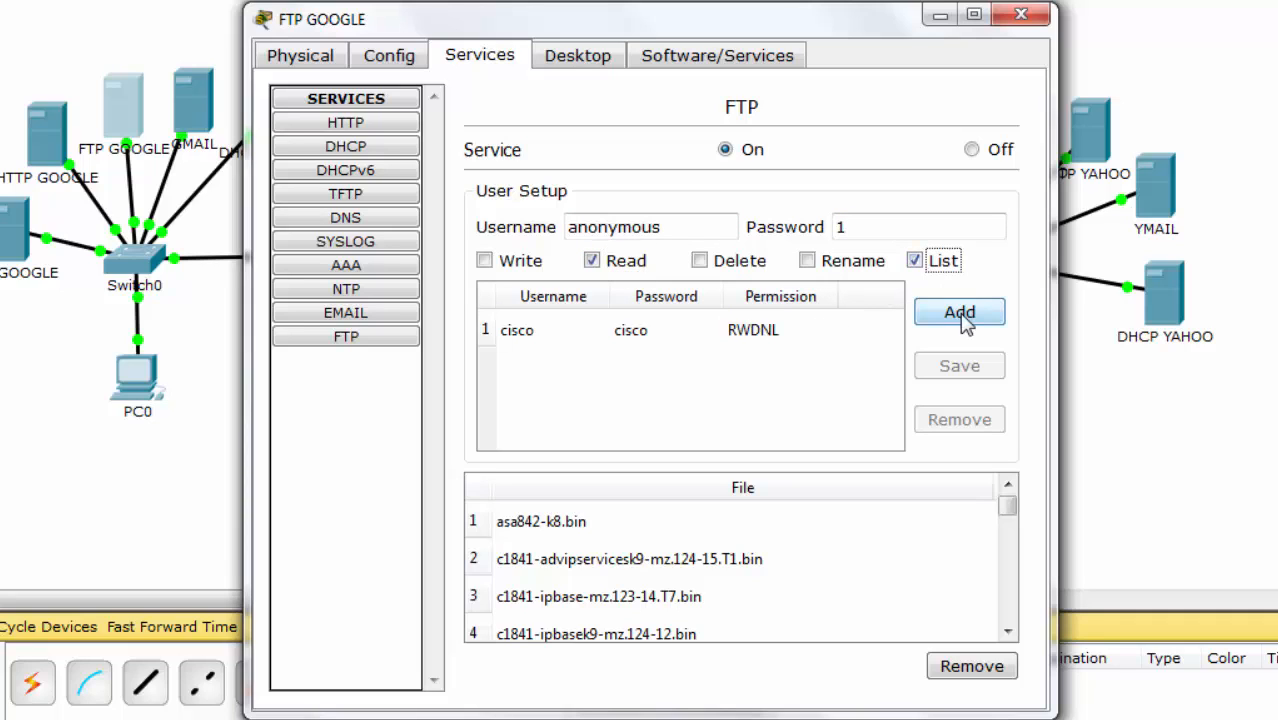
left_click(963, 316)
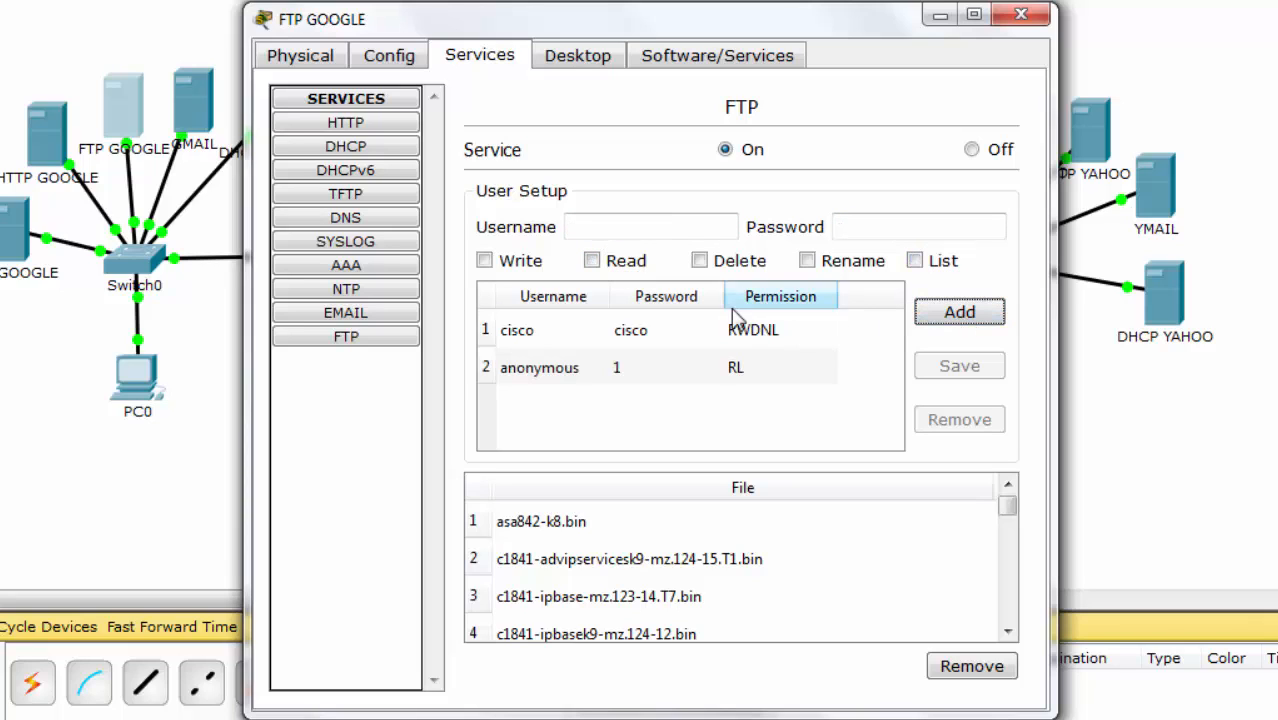
left_click(618, 340)
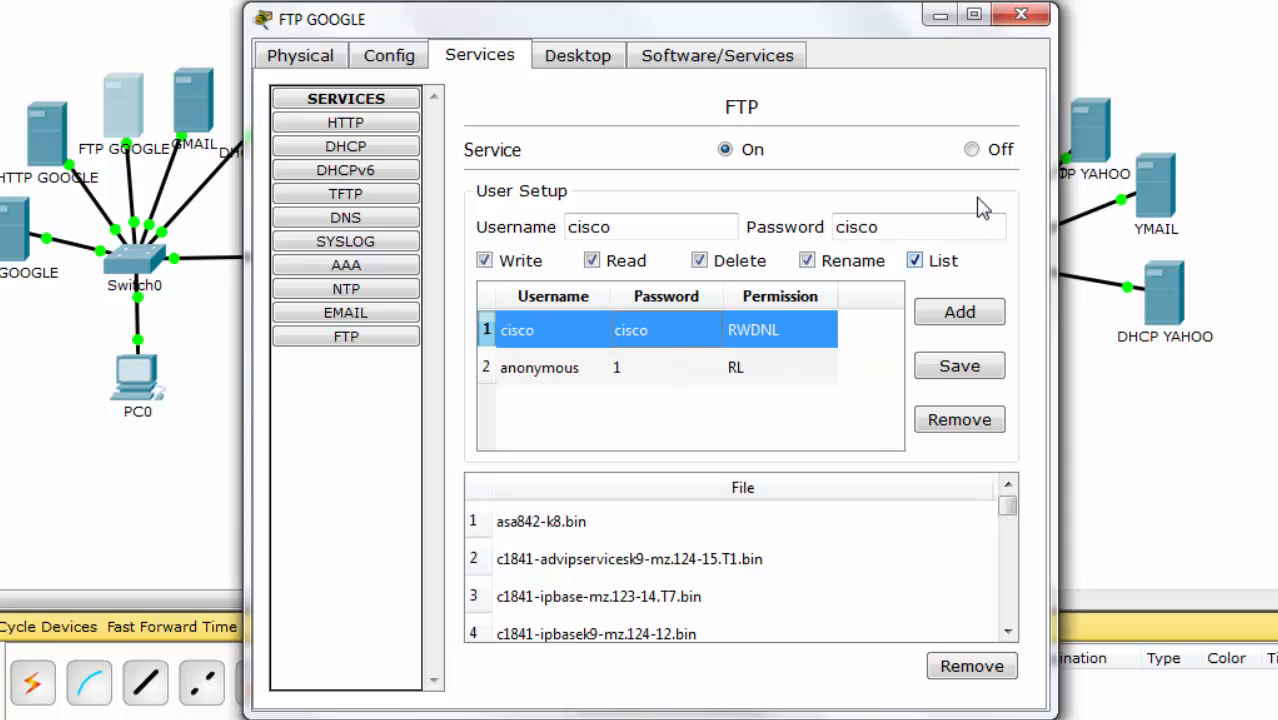
left_click(1020, 18)
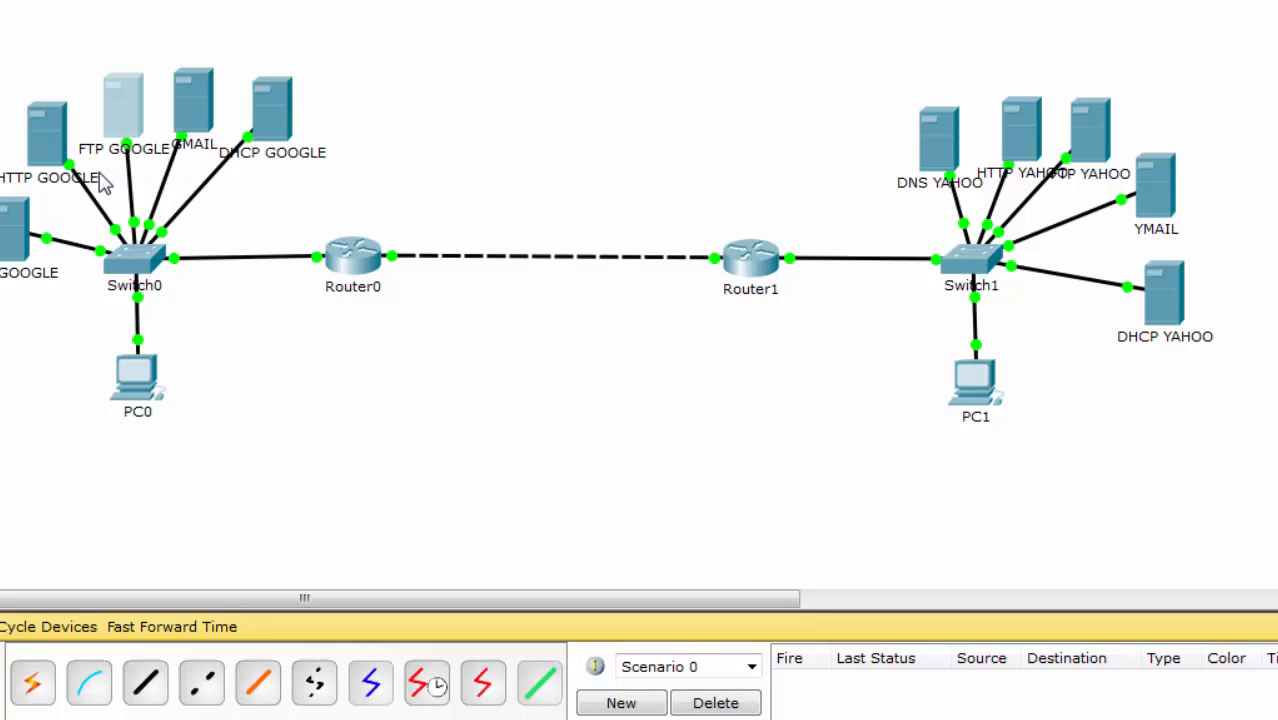
Step: Turn off the TFTP and Syslog services on the HTTP GOOGLE server
left_click(42, 136)
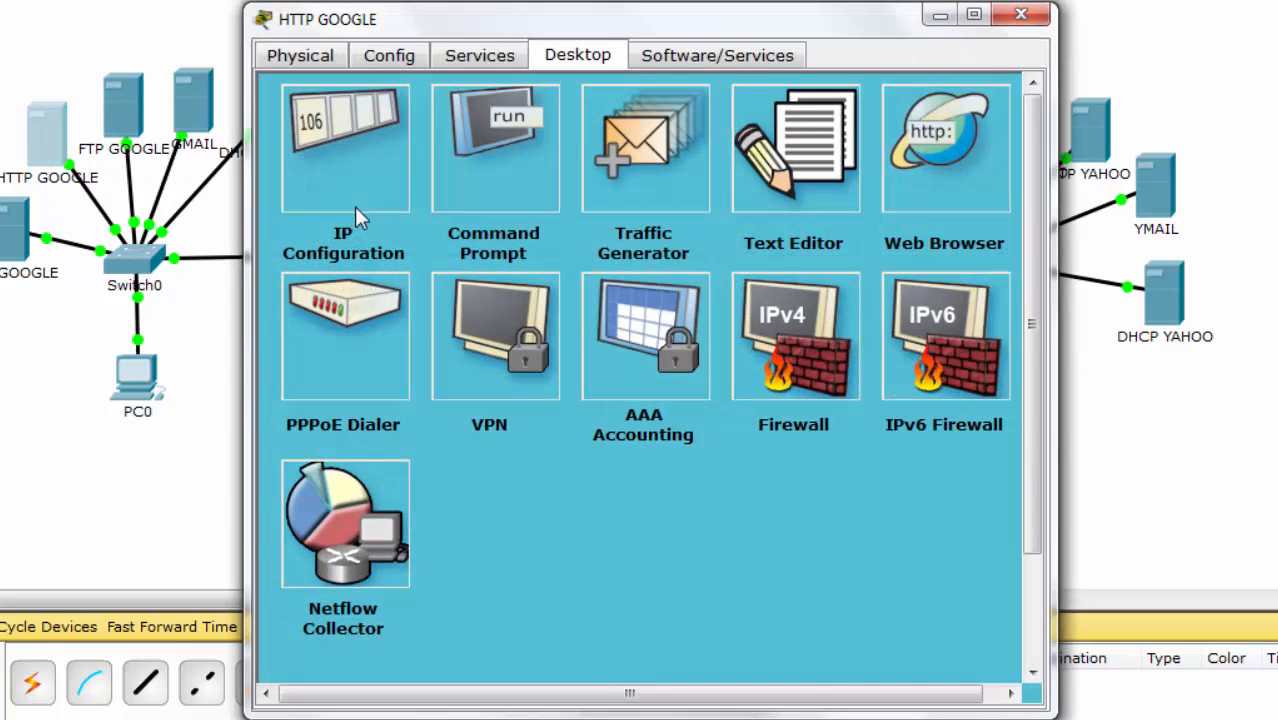
left_click(460, 58)
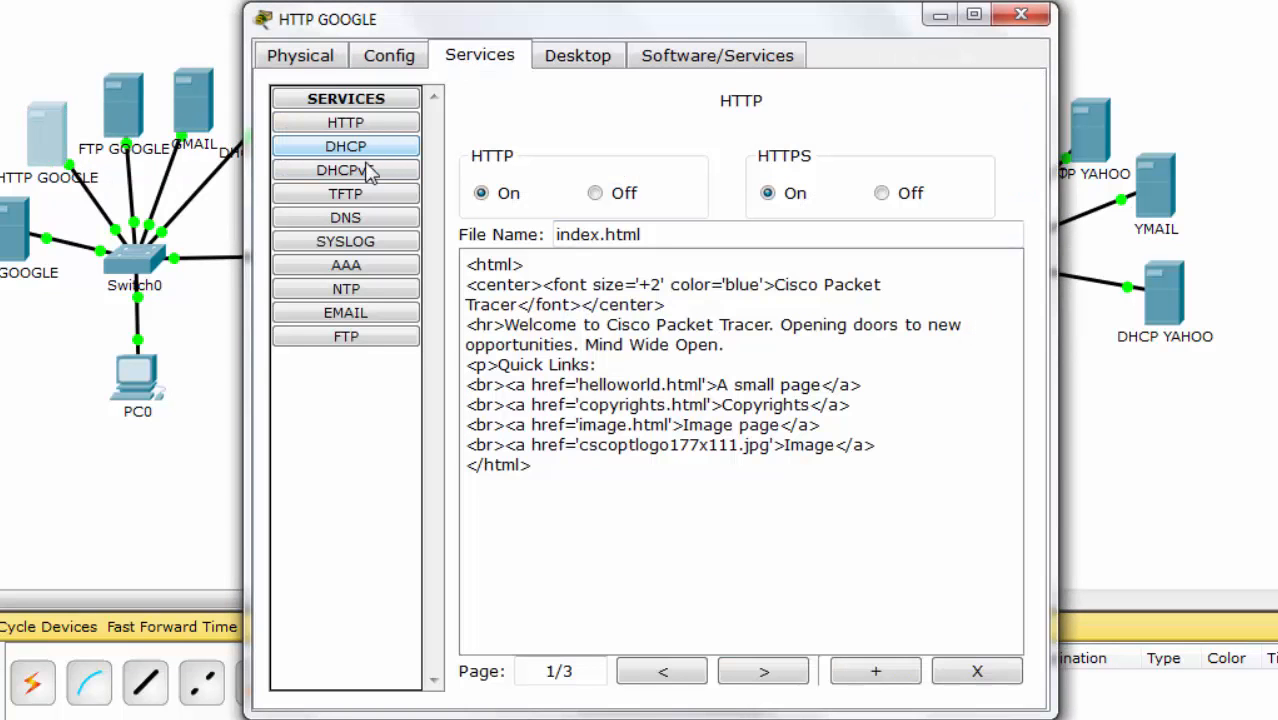
left_click(365, 195)
left_click(969, 153)
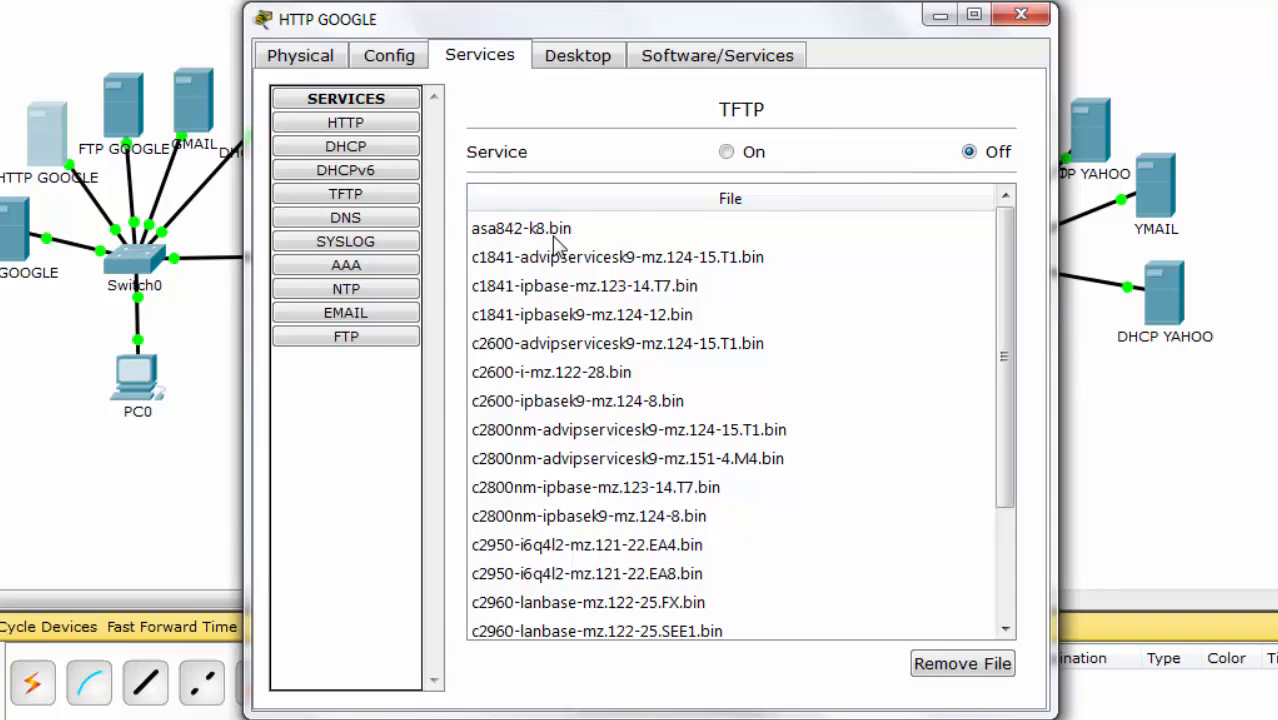
left_click(407, 246)
left_click(959, 172)
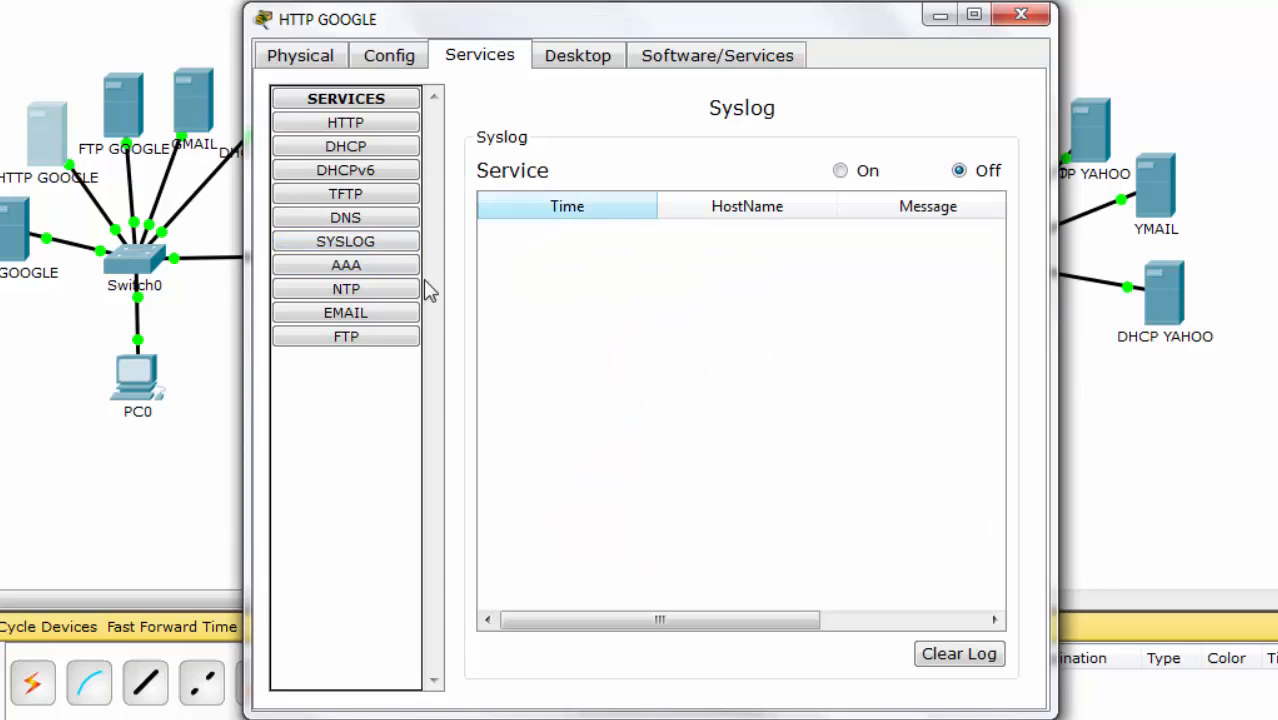
Step: Turn off the NTP and POP3 services on the HTTP GOOGLE server
left_click(386, 297)
left_click(970, 141)
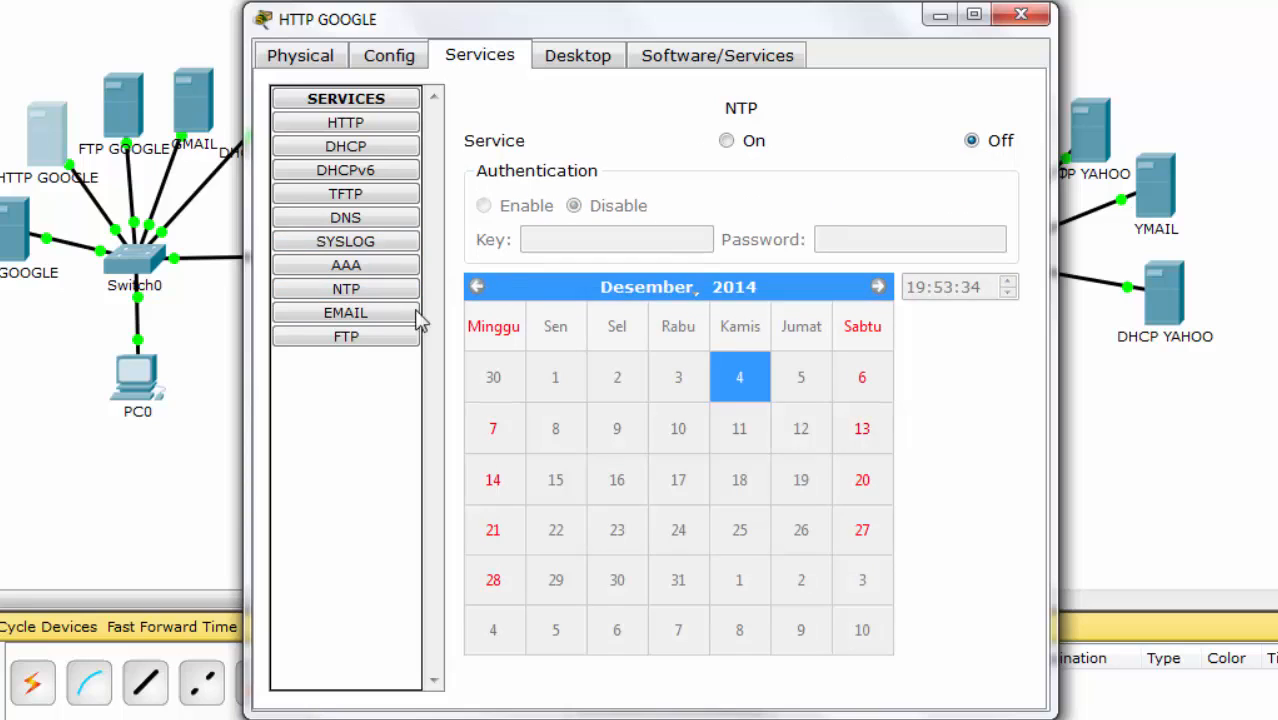
left_click(366, 320)
left_click(935, 165)
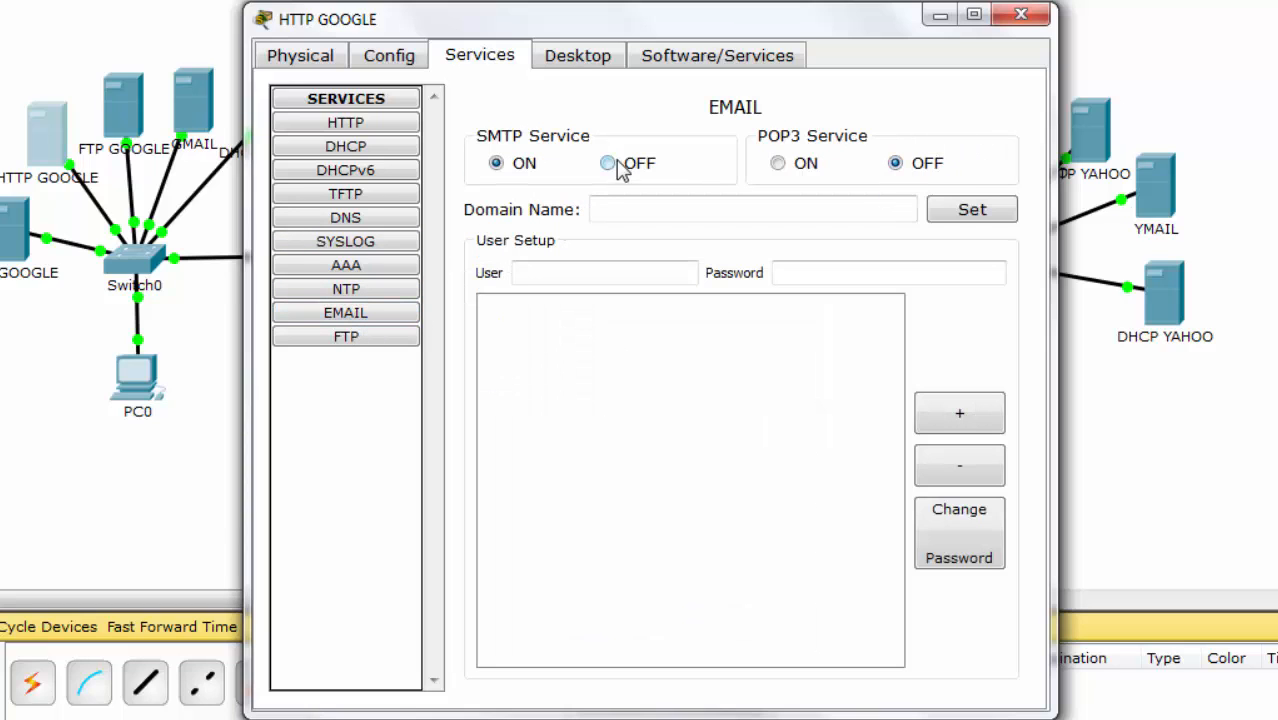
Step: Turn off the FTP service on the HTTP GOOGLE server and close its configuration window
left_click(368, 338)
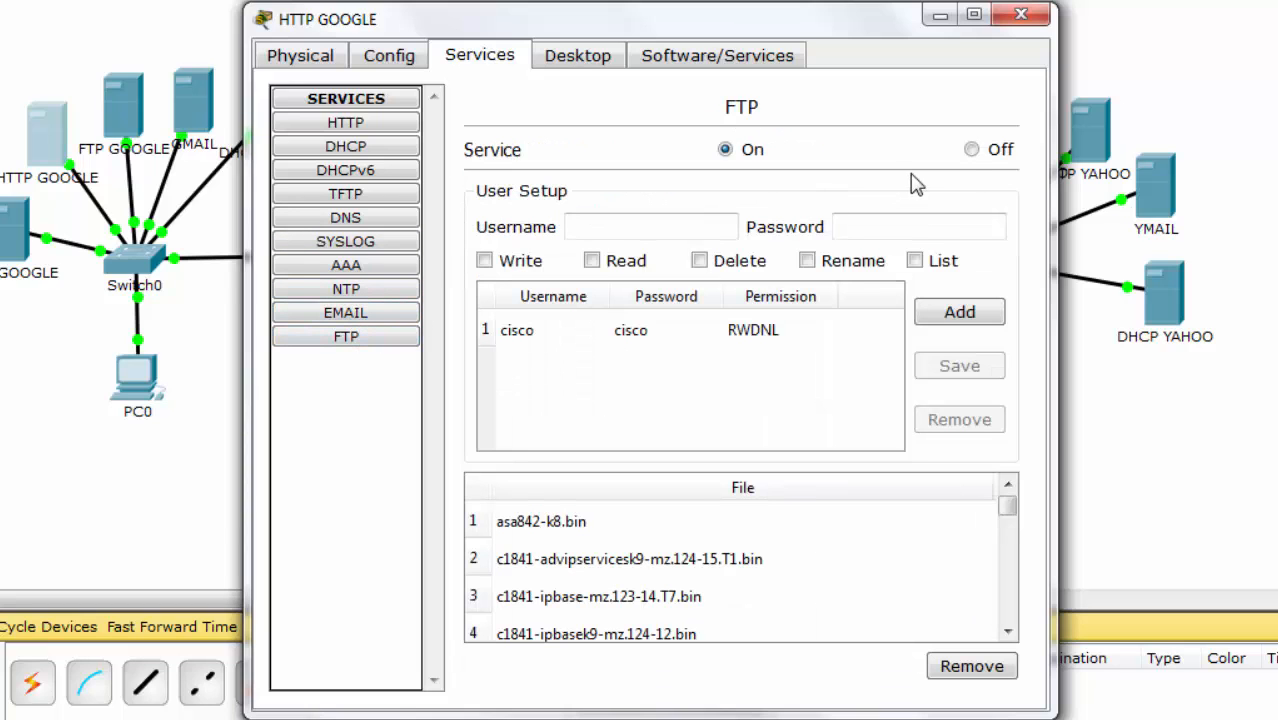
left_click(1000, 146)
left_click(1021, 14)
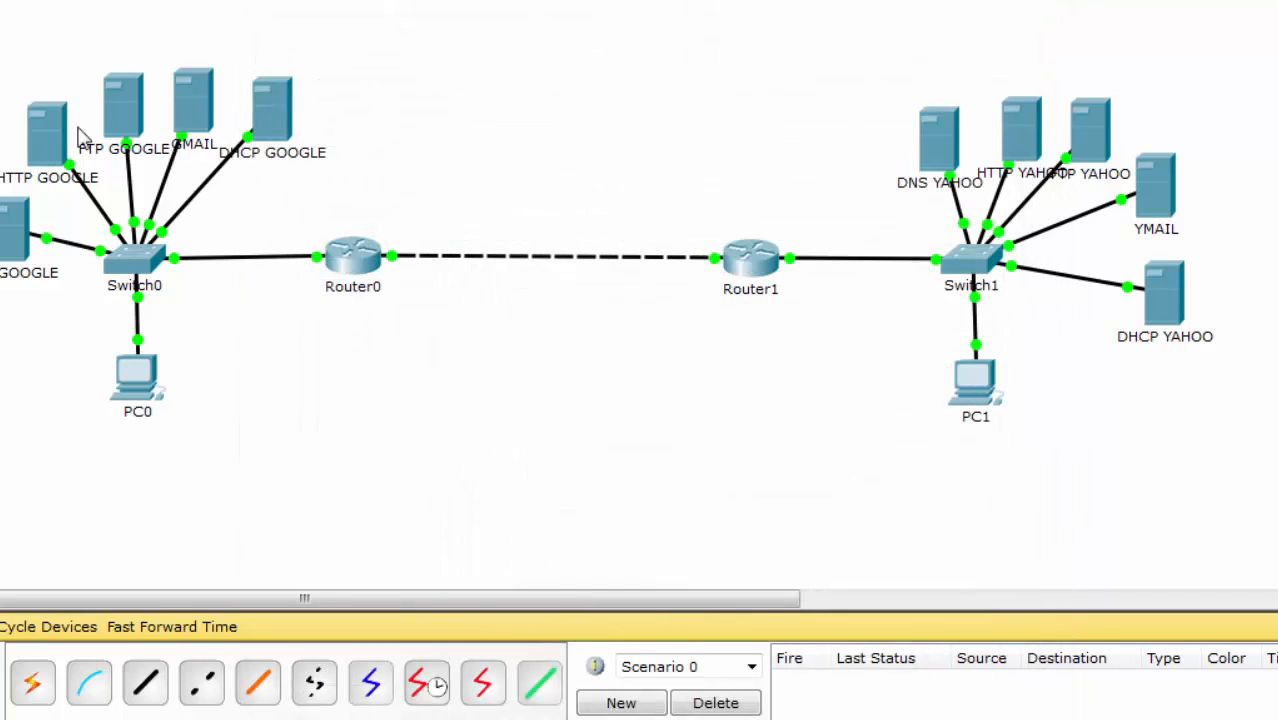
Step: Turn off the HTTP and HTTPS services on the DNS GOOGLE server
left_click(14, 234)
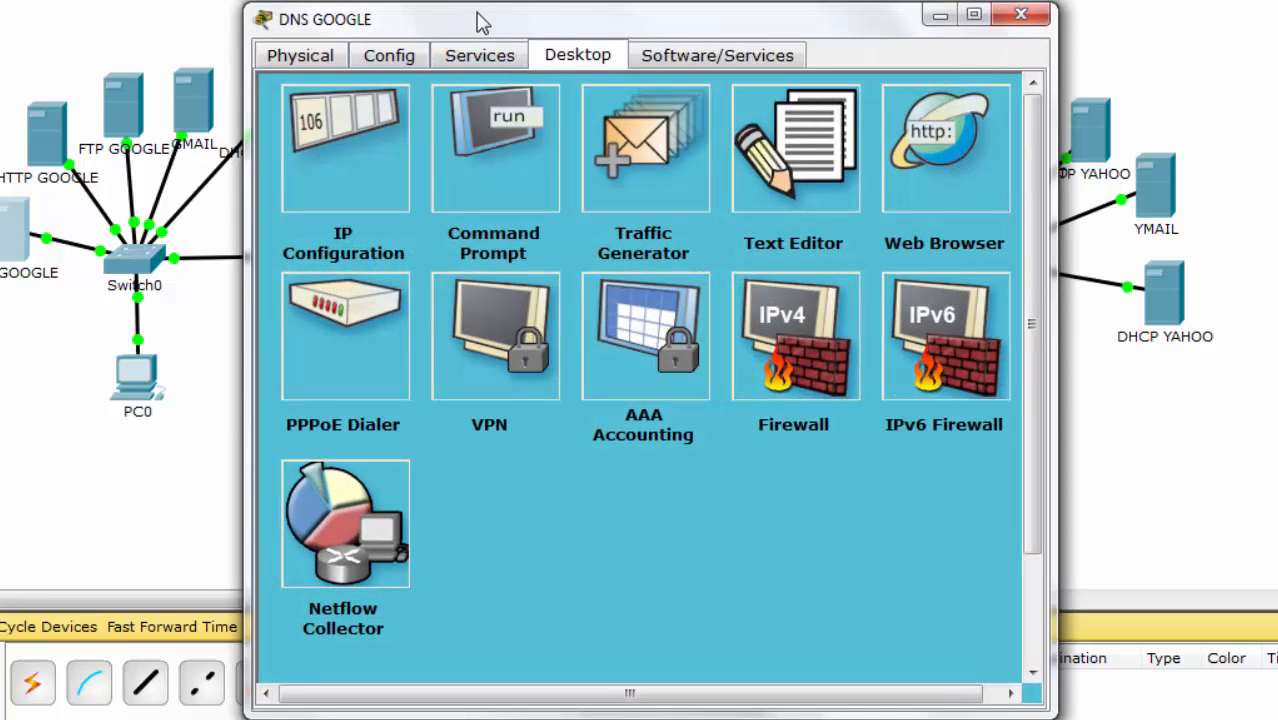
left_click_drag(479, 20, 673, 6)
left_click(672, 18)
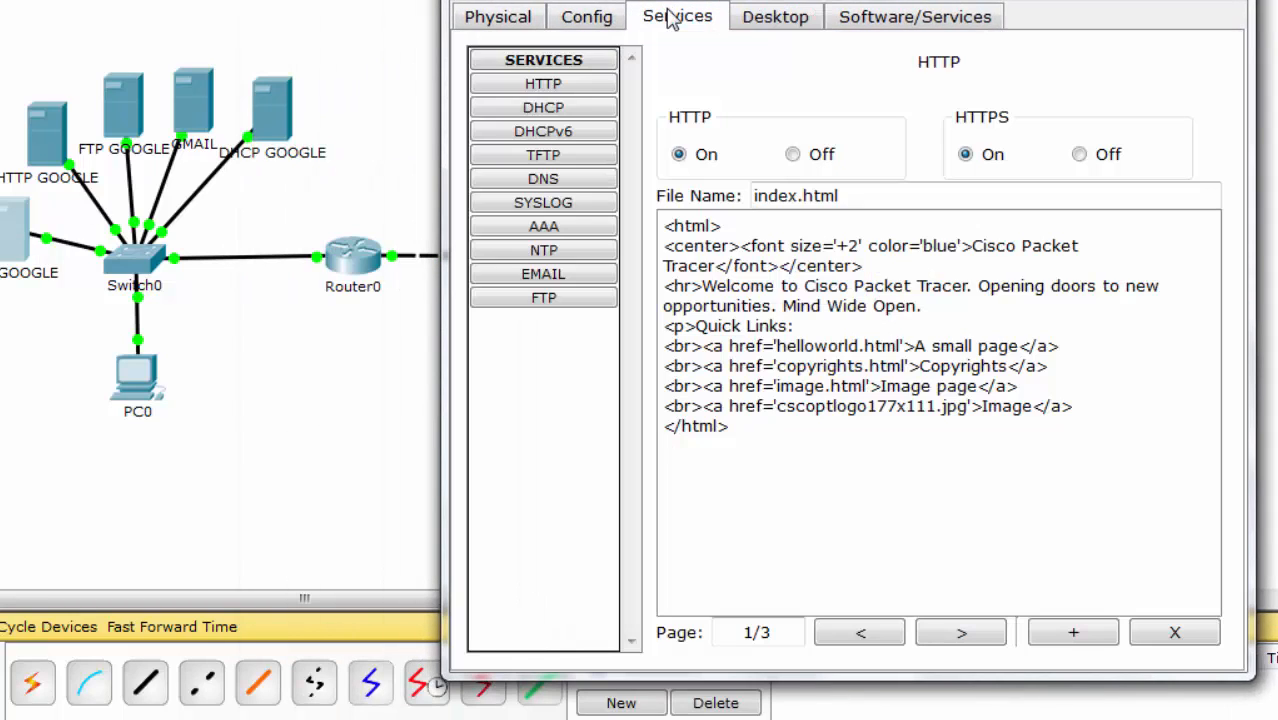
left_click(812, 156)
left_click(1098, 158)
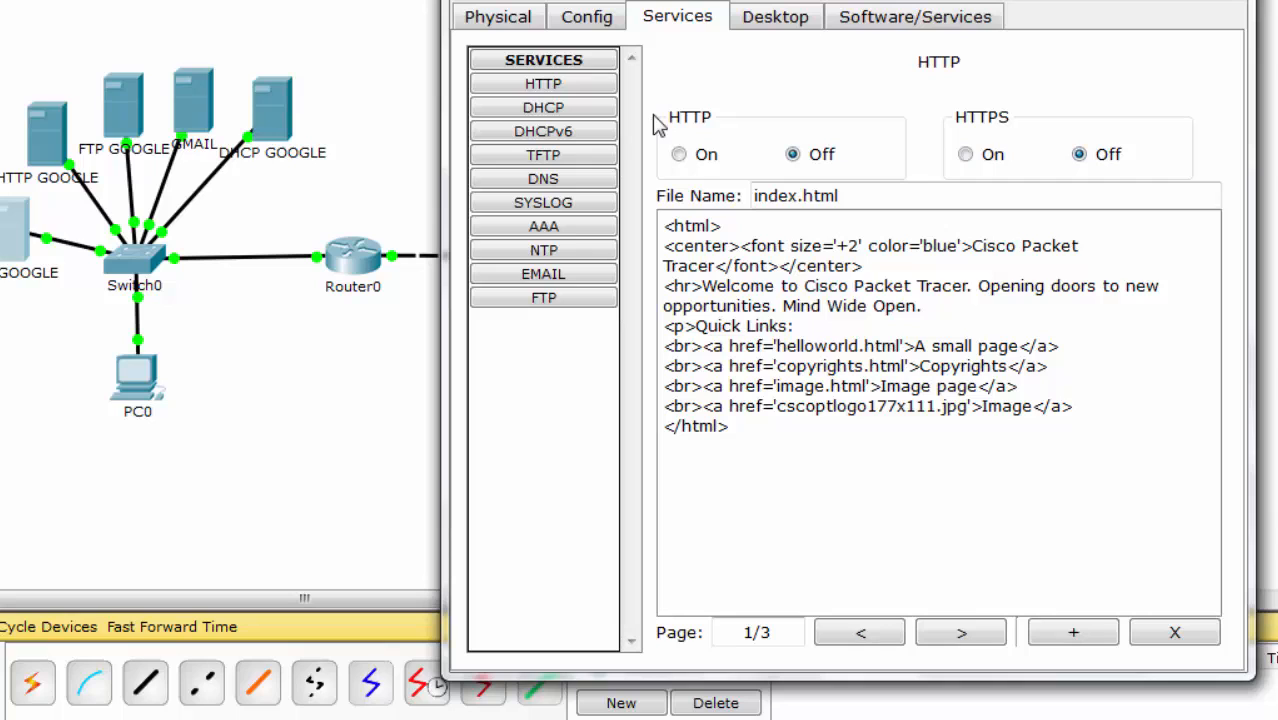
Step: Turn off the TFTP, Syslog and NTP services on the DNS GOOGLE server
left_click(566, 158)
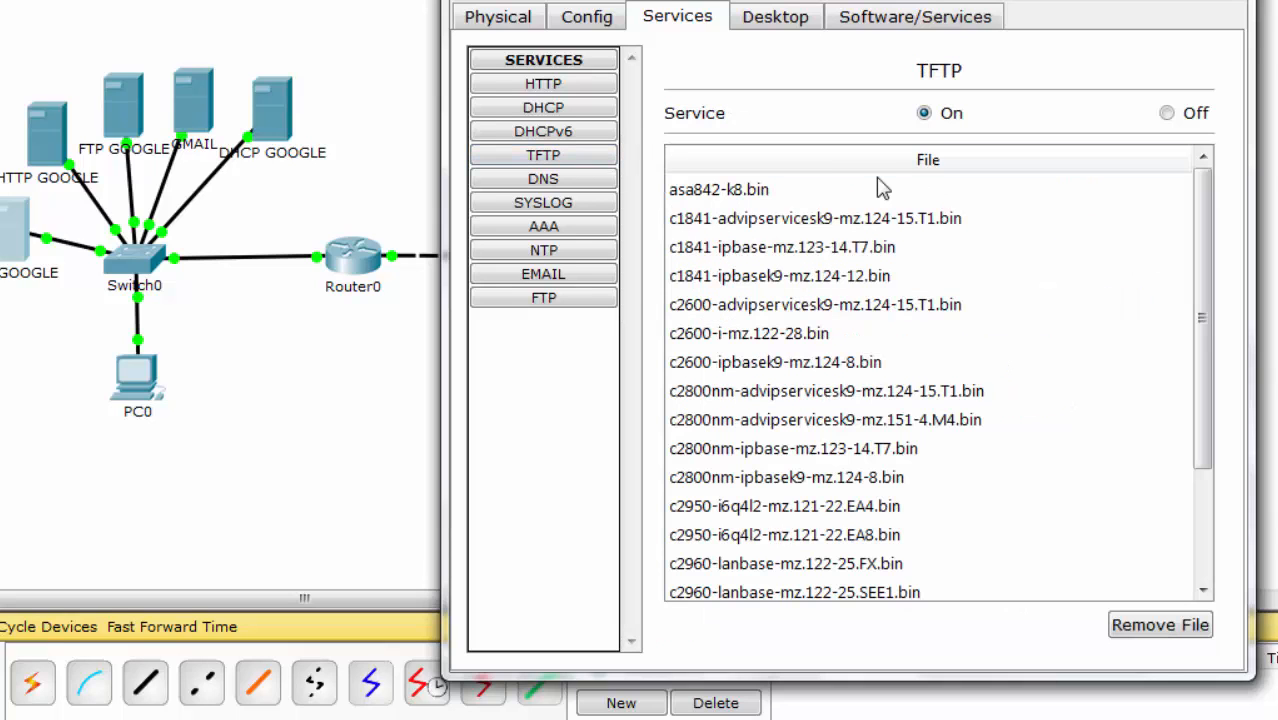
left_click(1167, 113)
left_click(590, 219)
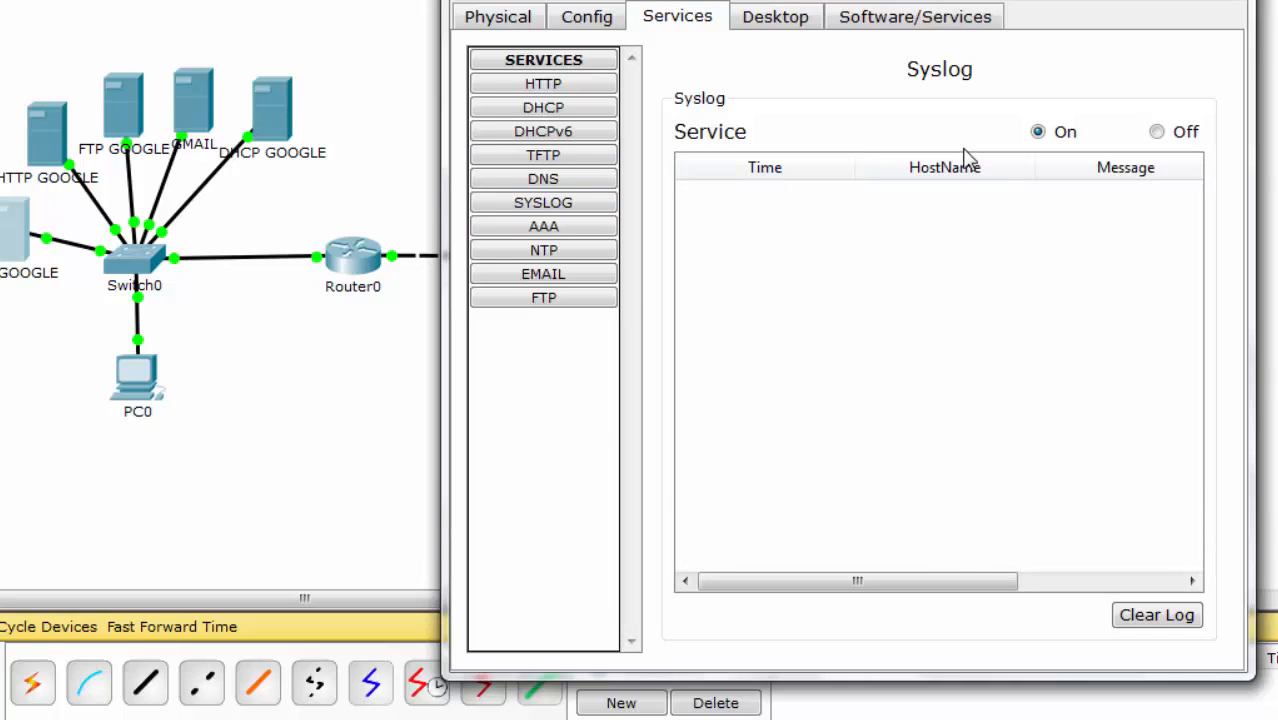
left_click(1157, 132)
left_click(582, 250)
left_click(1169, 101)
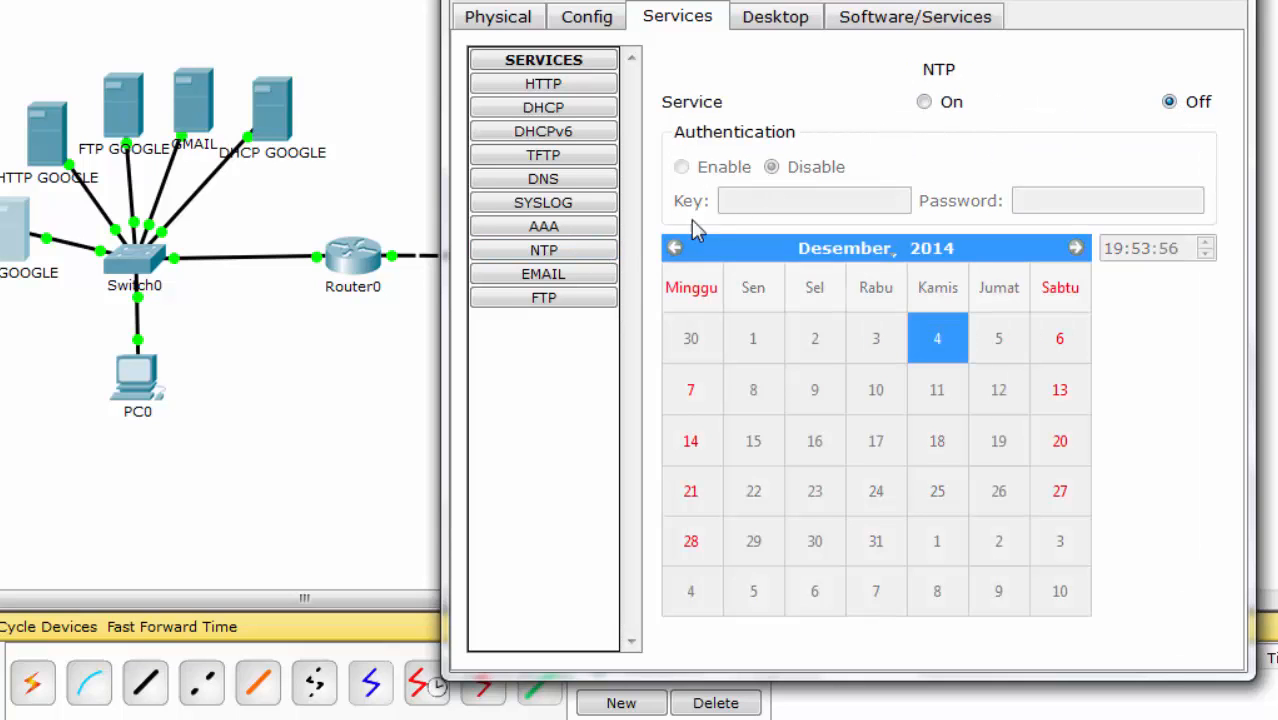
Step: Turn off the POP3, SMTP and FTP services on the DNS GOOGLE server
left_click(614, 275)
left_click(1125, 124)
left_click(840, 127)
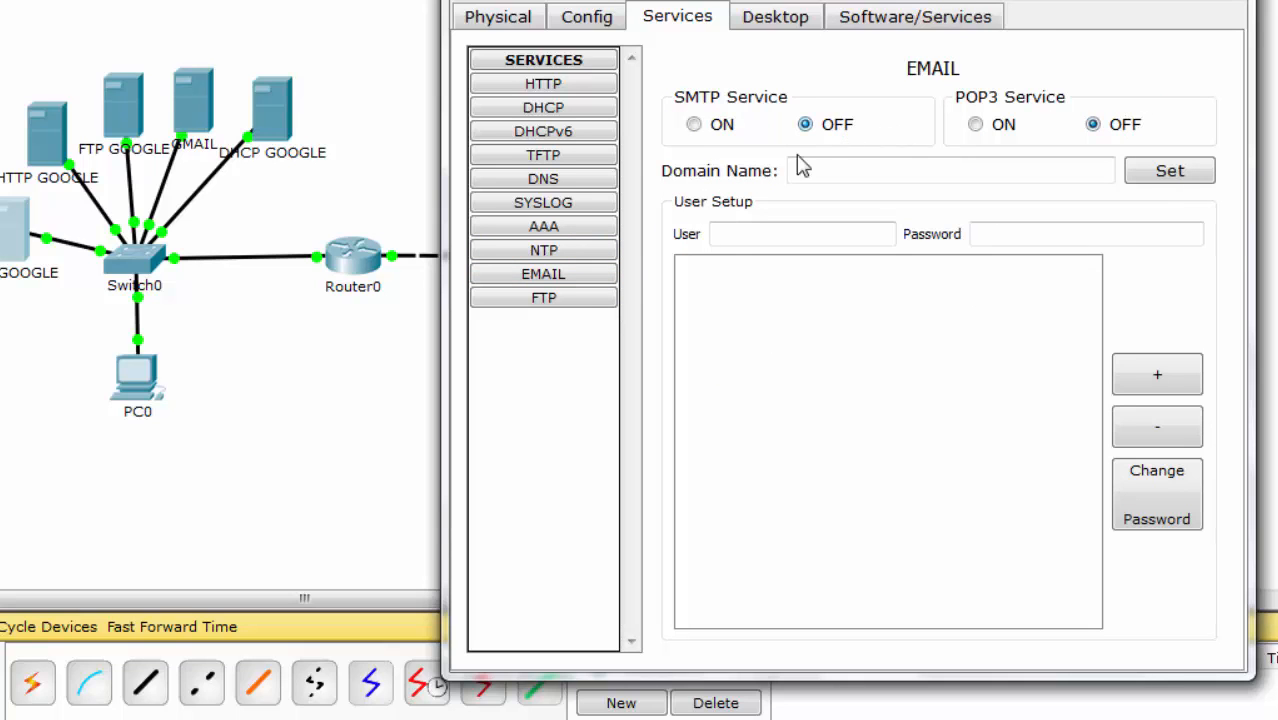
left_click(572, 306)
left_click(1190, 116)
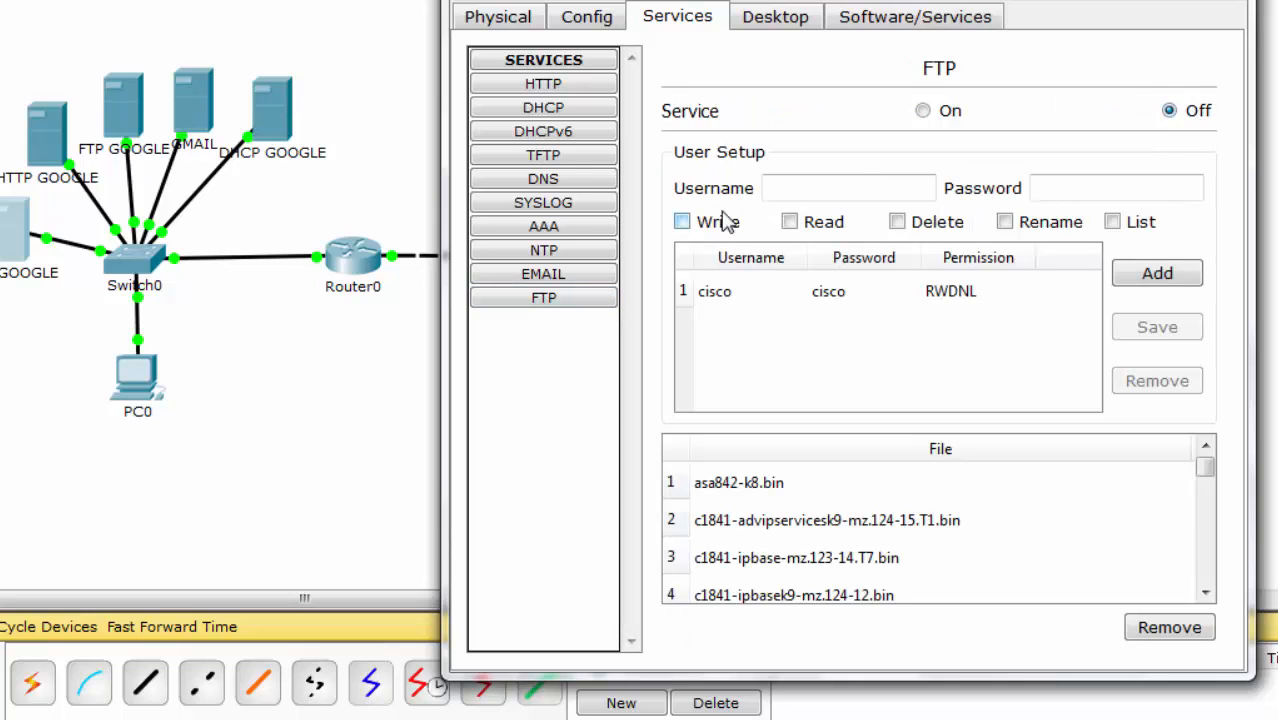
Step: Add a DNS A record named gmail.com with address 192.168.0.5 on DNS GOOGLE
left_click(562, 180)
left_click(850, 182)
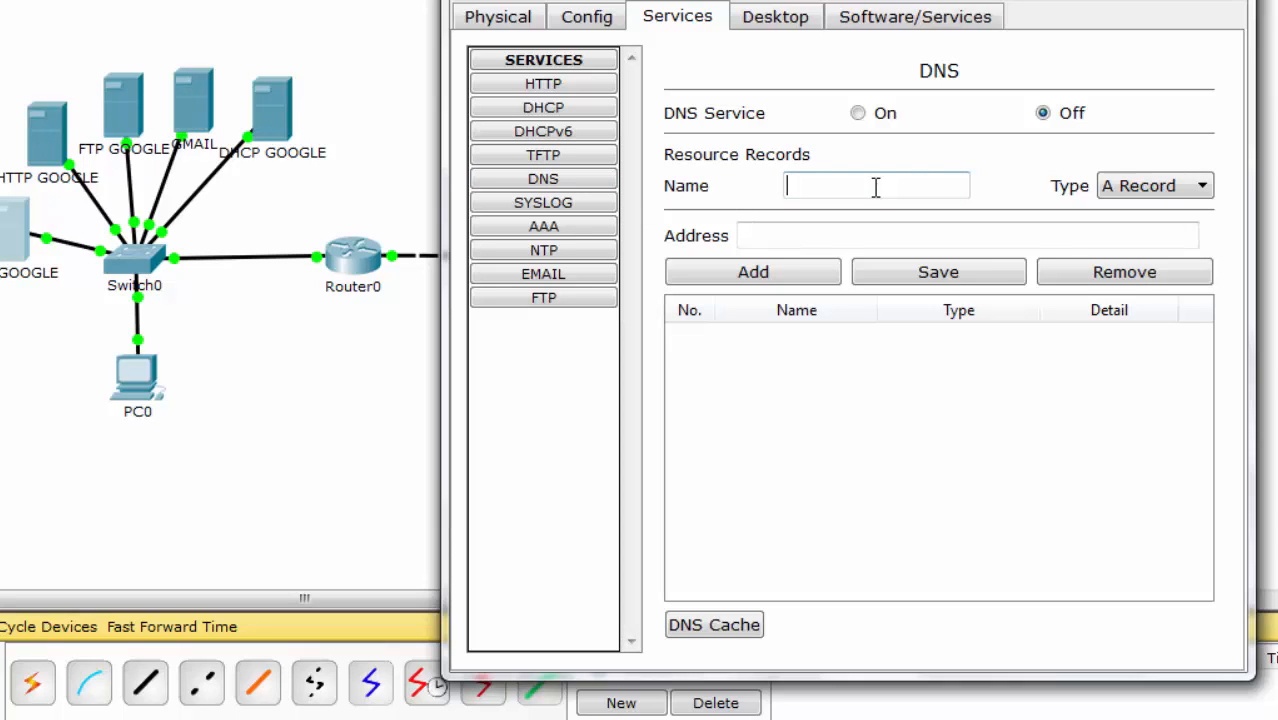
type("gmail.com")
left_click(843, 230)
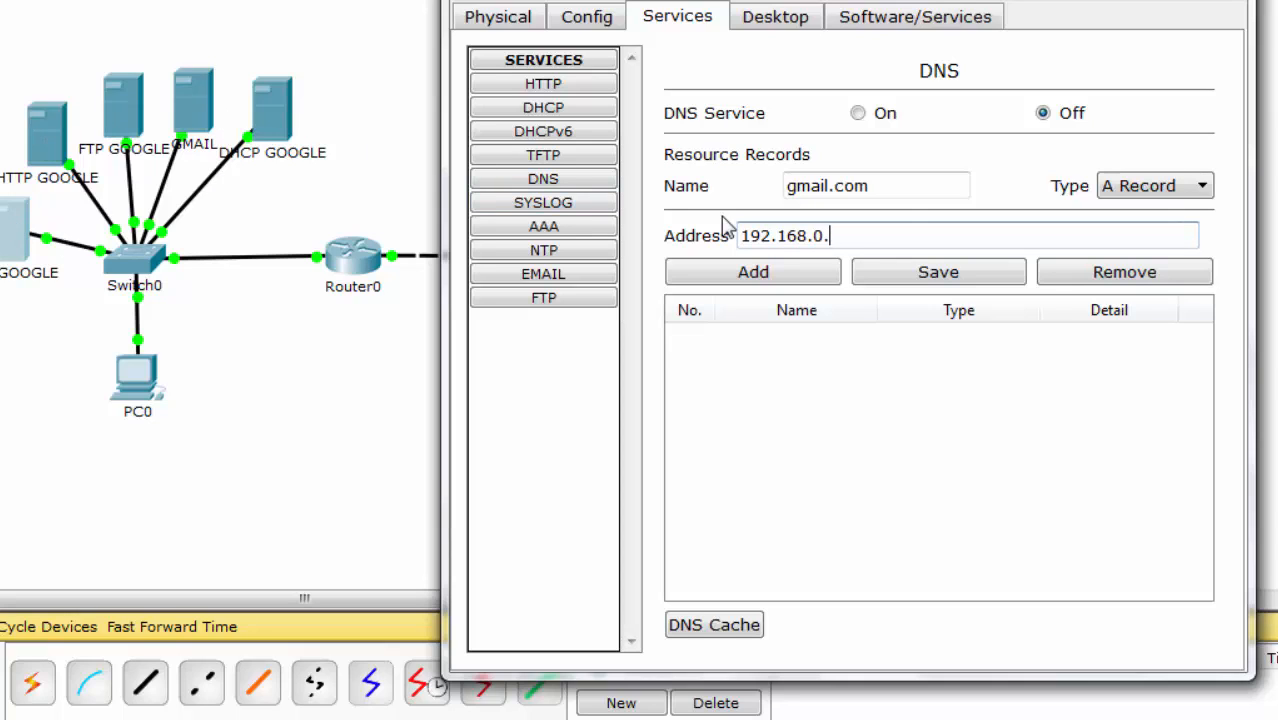
type("5")
left_click(730, 278)
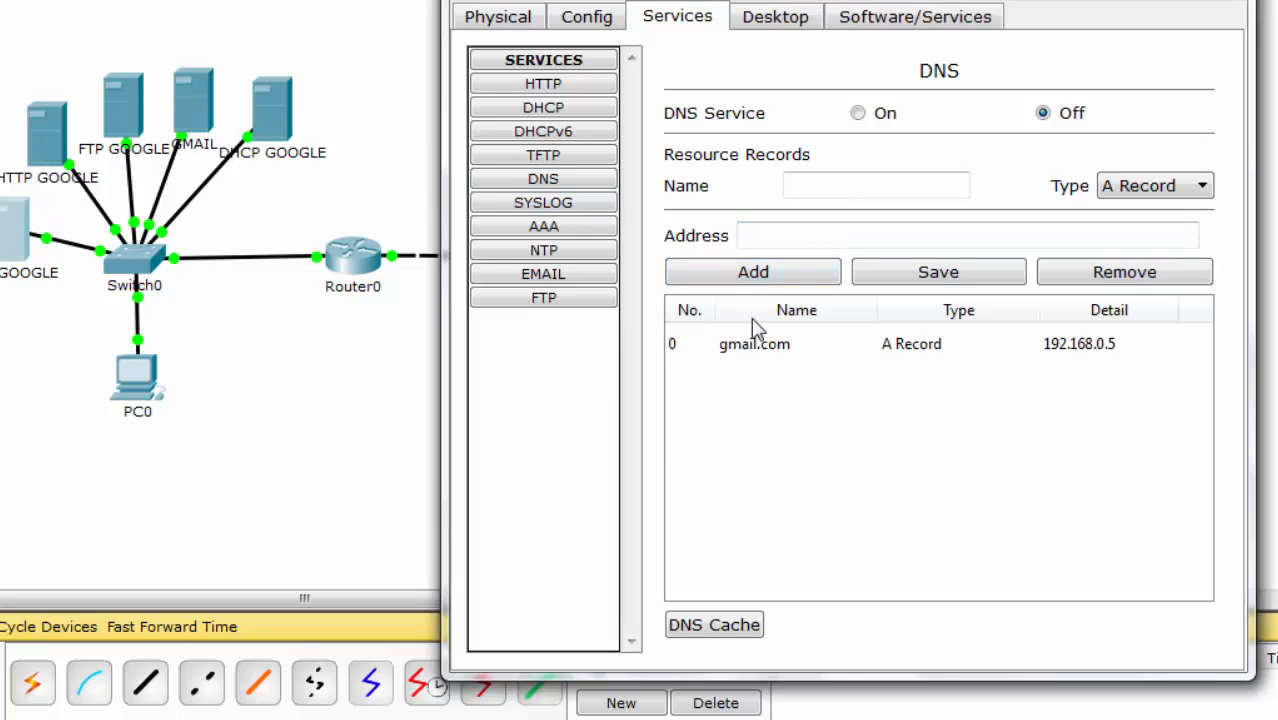
Step: Prepare an SOA record for gmail.com with primary server name ns1.gmail.com and mail box admin.gmail.com
left_click(771, 349)
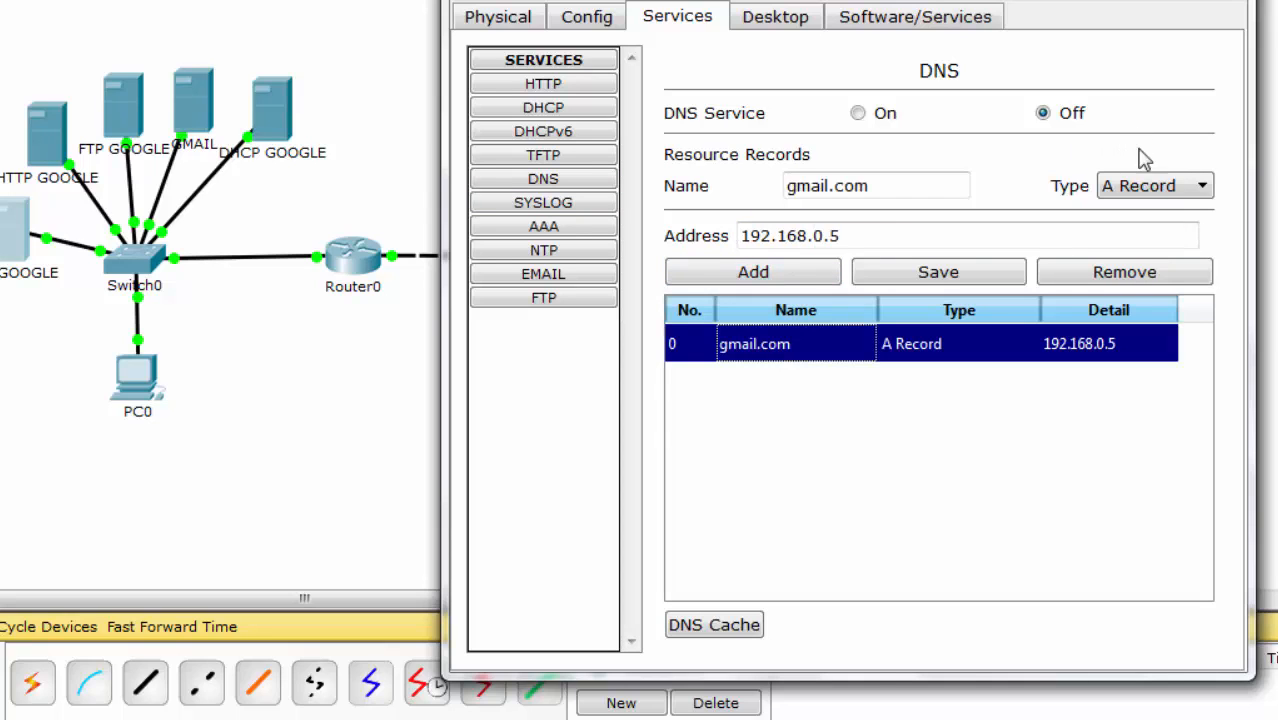
left_click(1148, 190)
left_click(1128, 248)
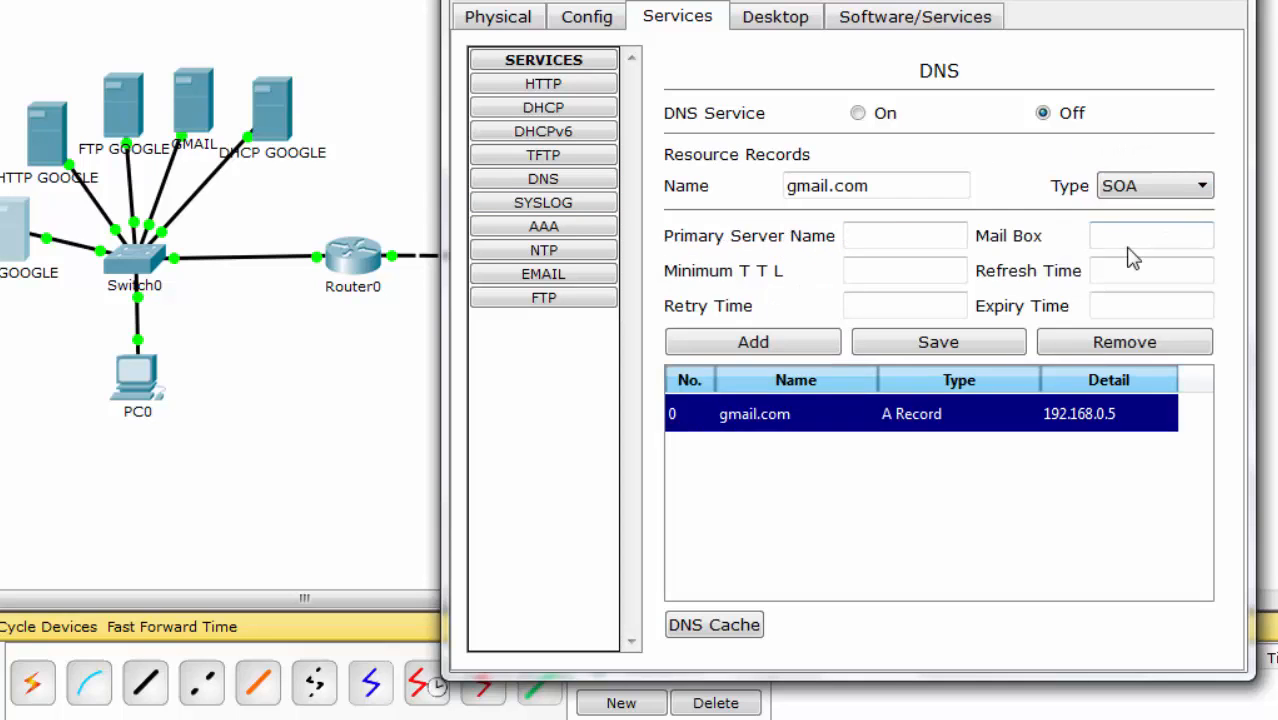
left_click(906, 235)
type("ns1.gm")
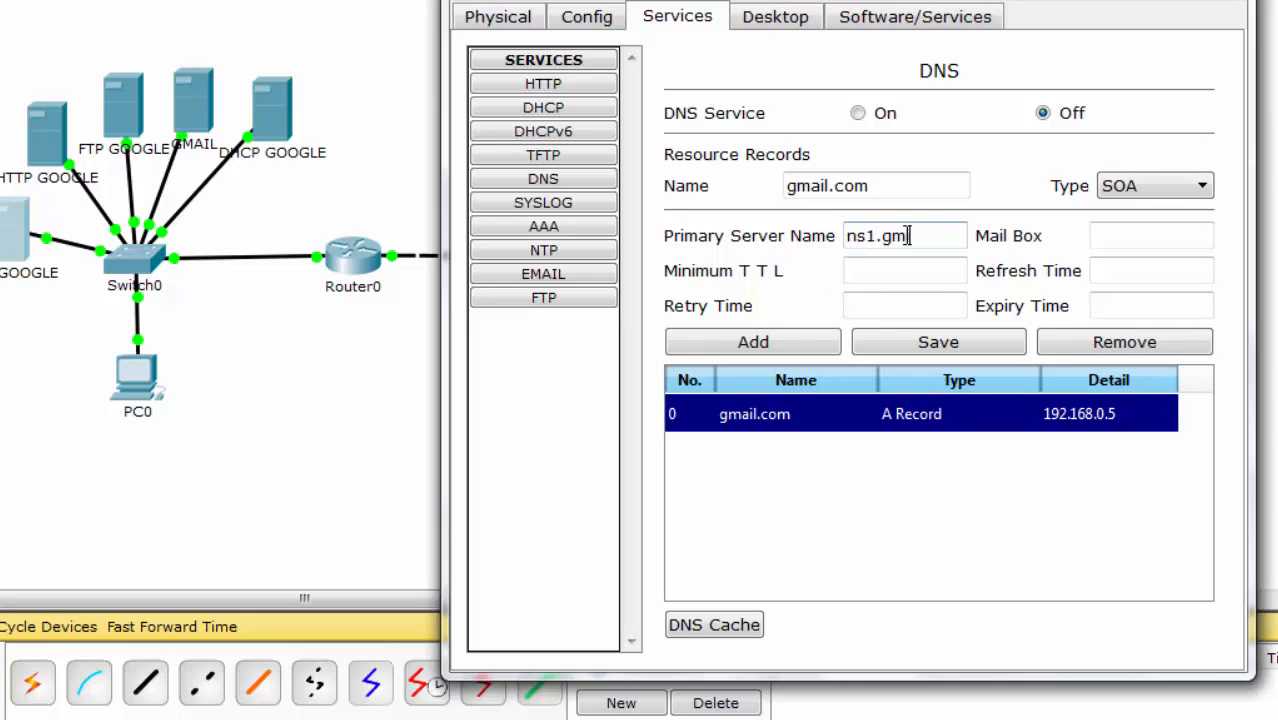
type("ail.com")
key("Tab")
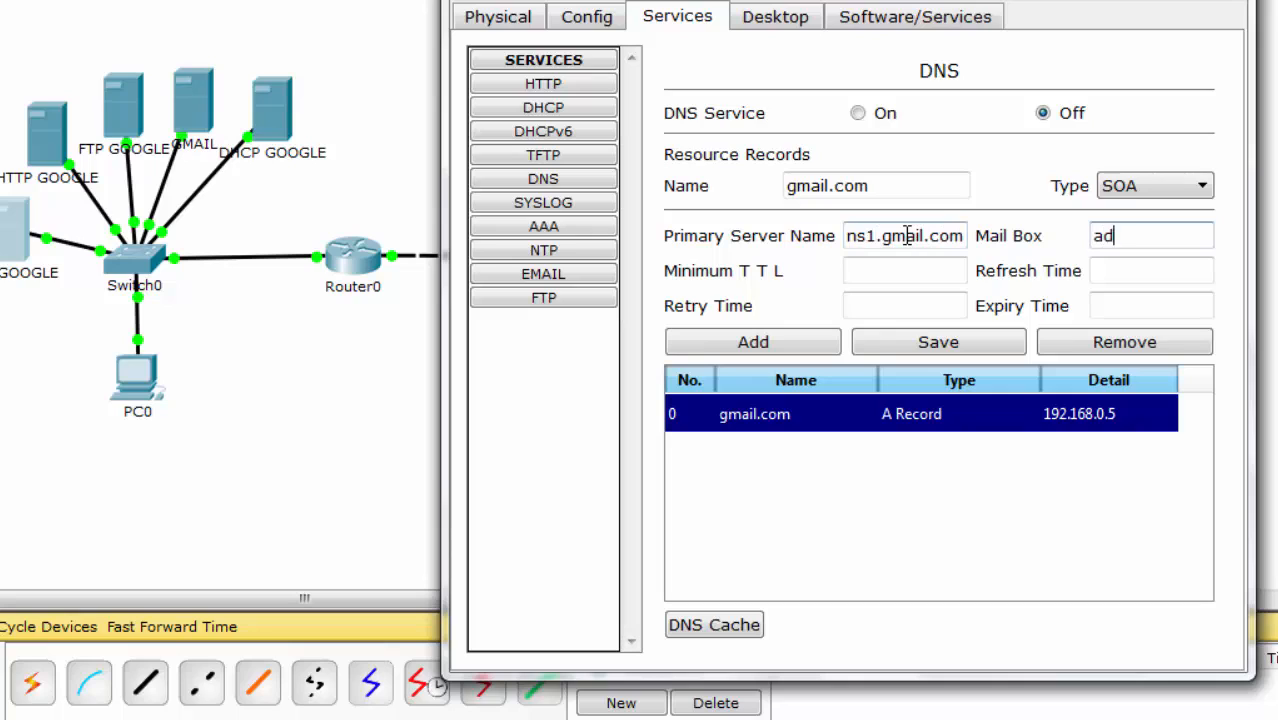
type("admin.gmail.com")
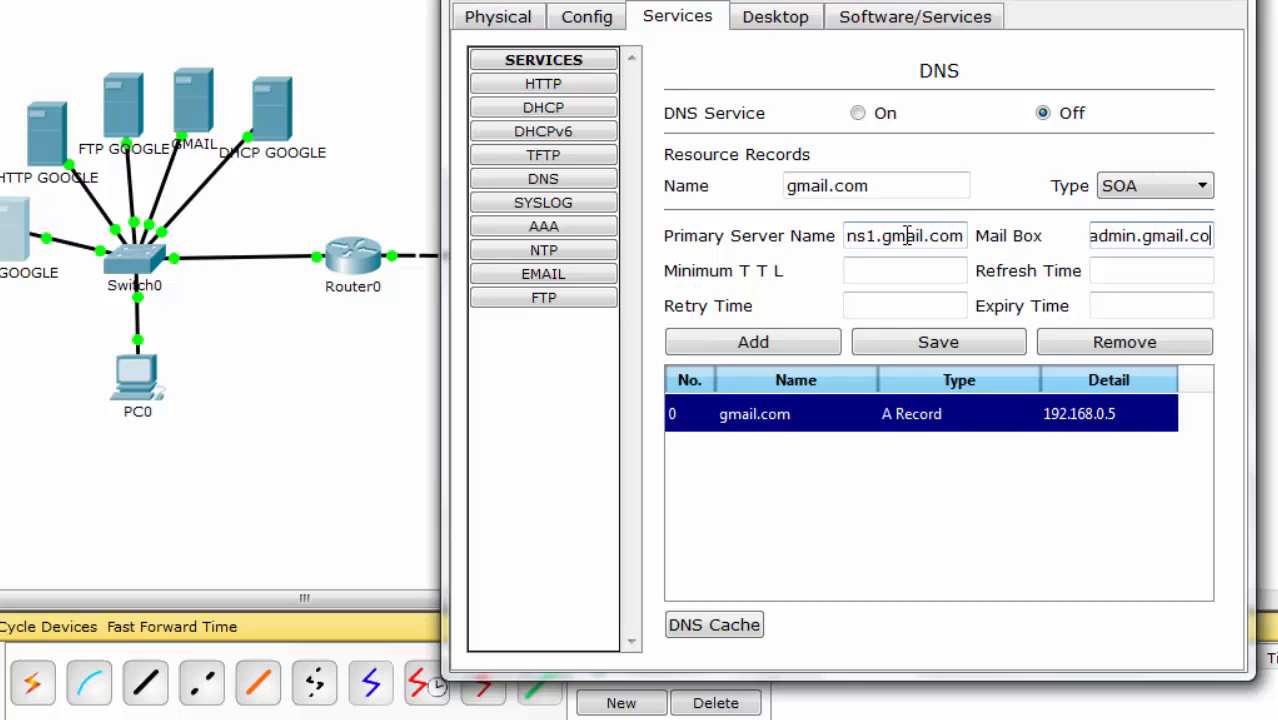
key("Tab")
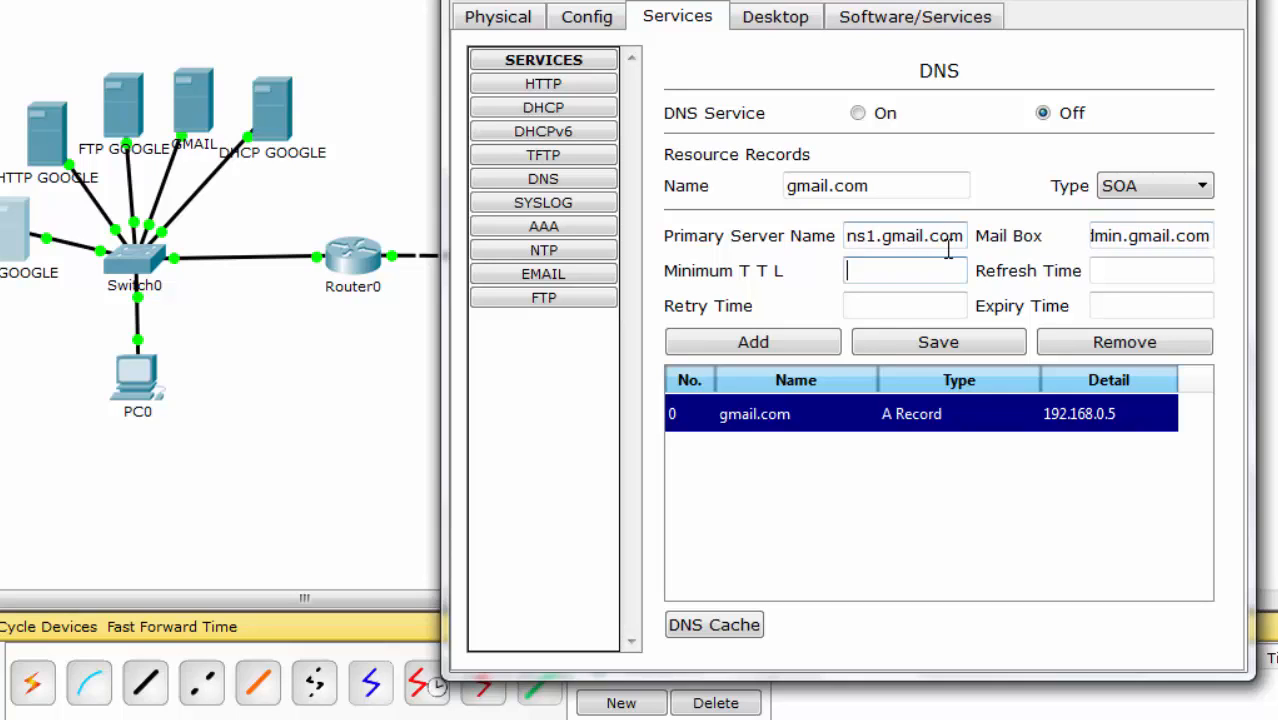
Step: Set the SOA record's minimum TTL to 3600, refresh time 3600, retry time 600 and expiry time 86400, and add it
type("3600")
key("Tab")
type("3600")
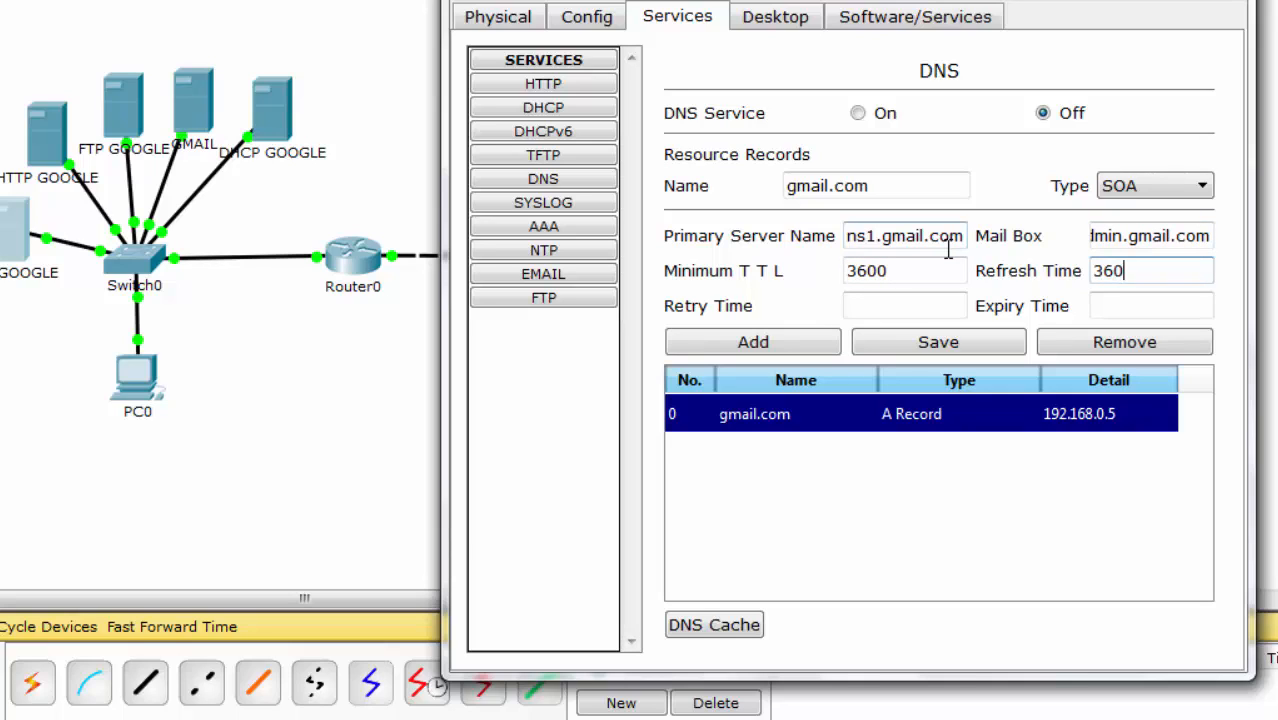
key("Tab")
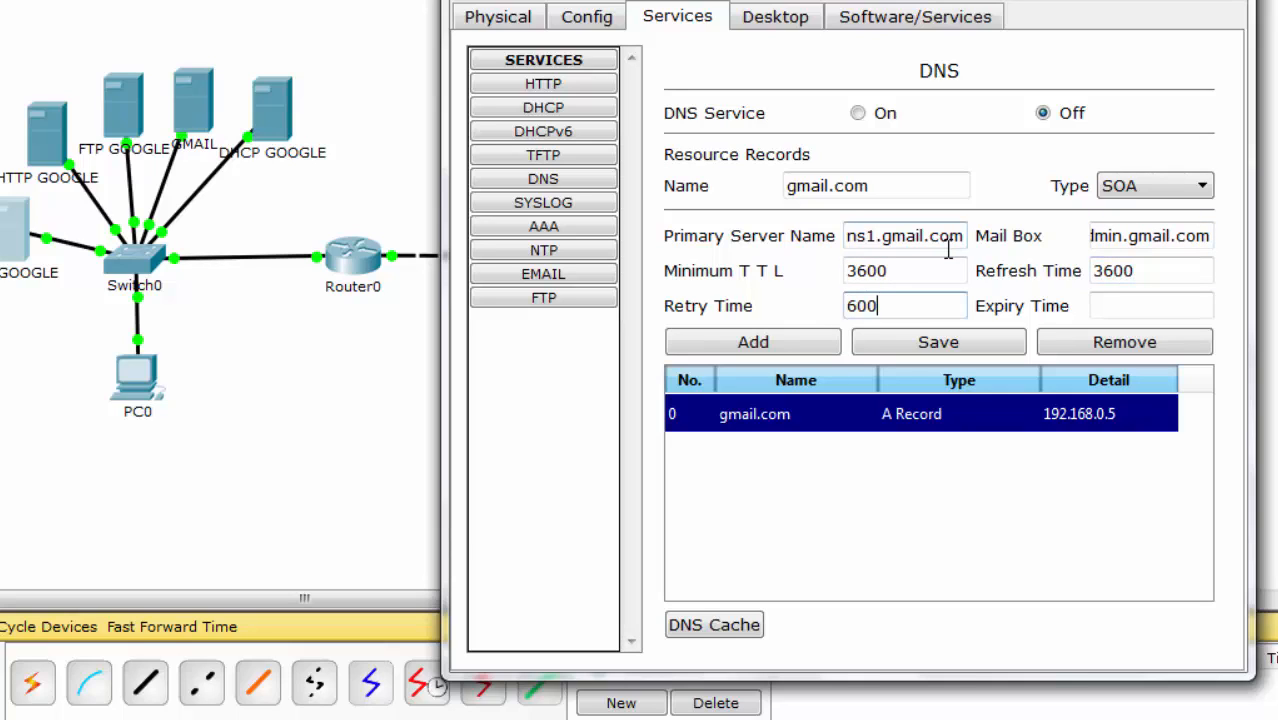
key("Tab")
type("8")
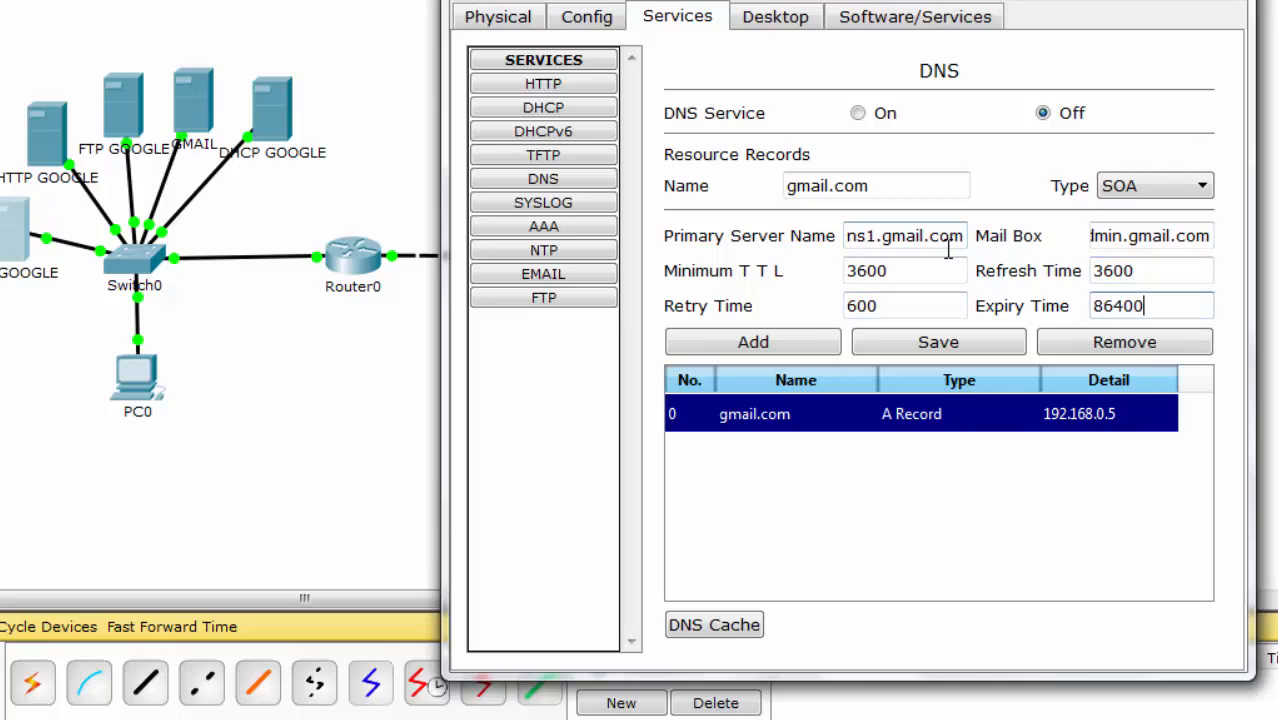
left_click(808, 348)
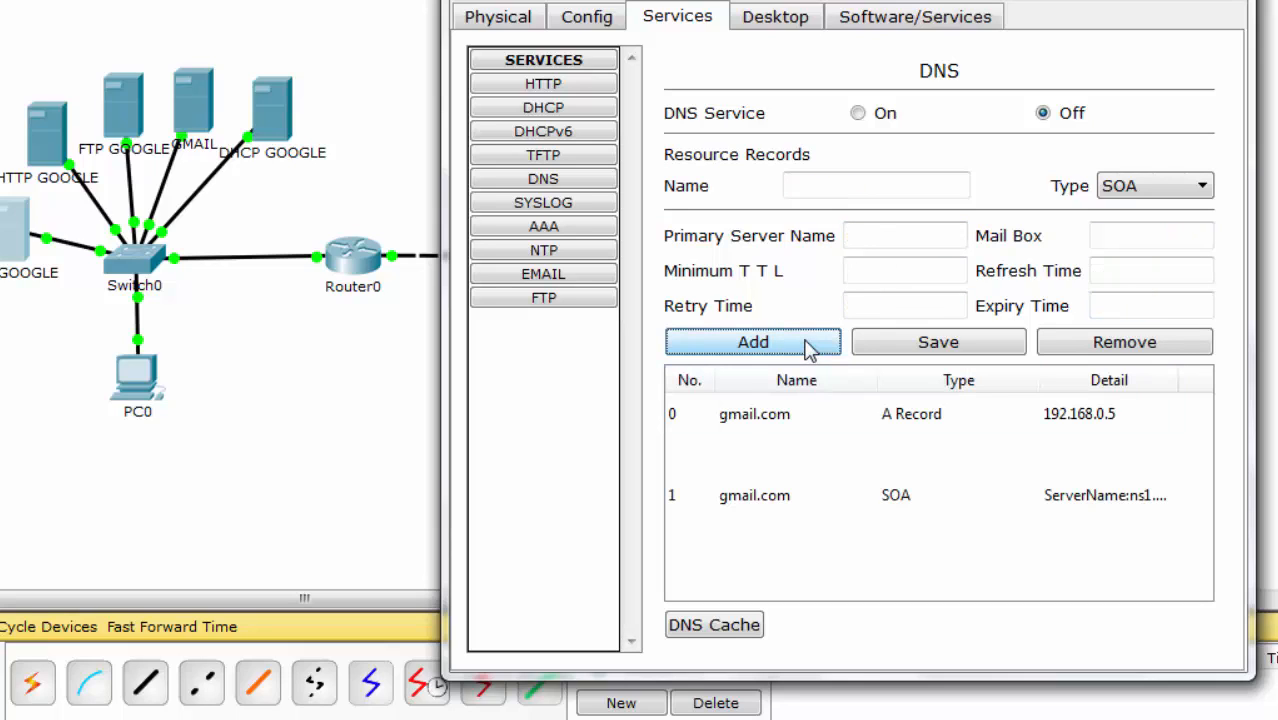
Step: Add a DNS A record named google.com with address 192.168.0.3
left_click(821, 193)
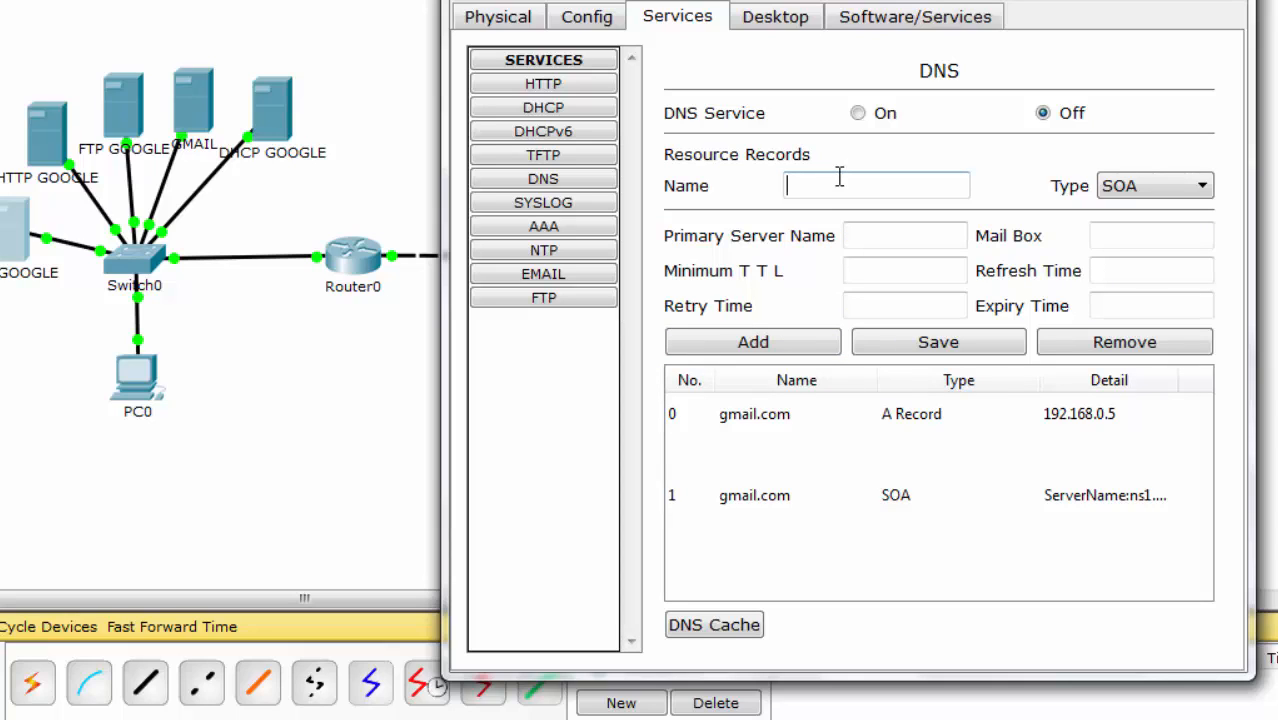
left_click(1118, 186)
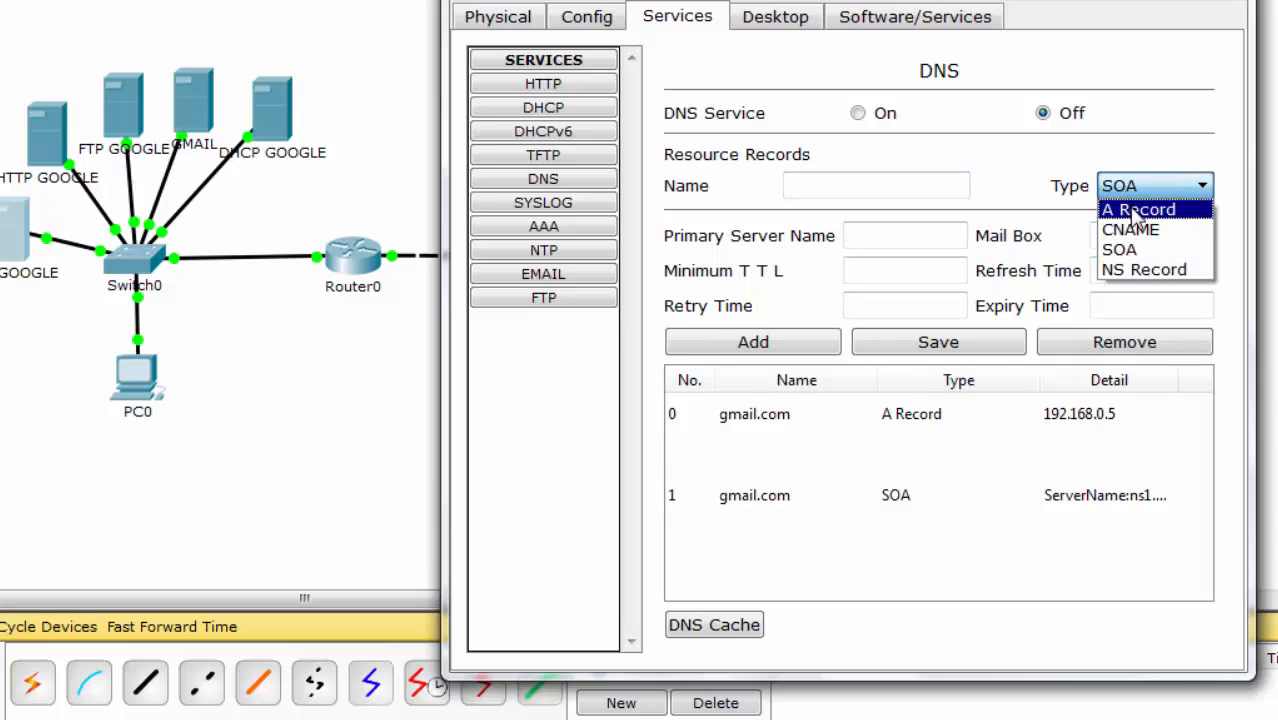
left_click(1120, 210)
left_click(893, 182)
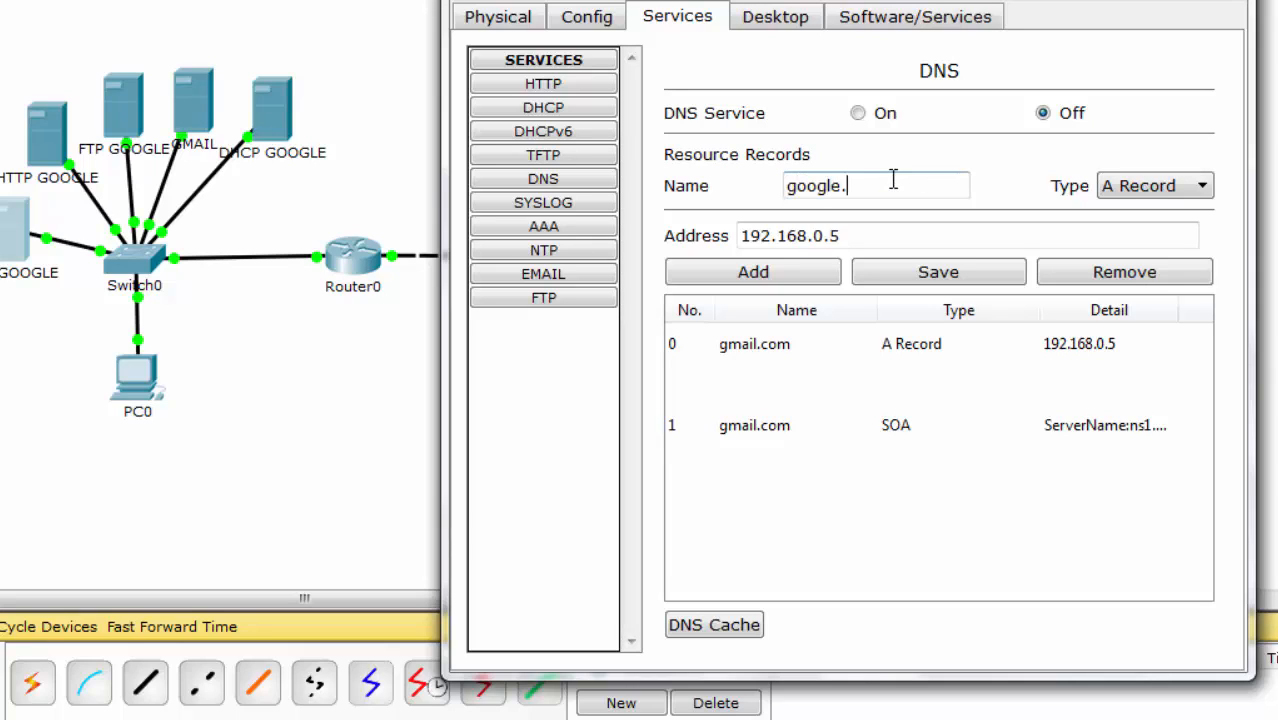
left_click(870, 236)
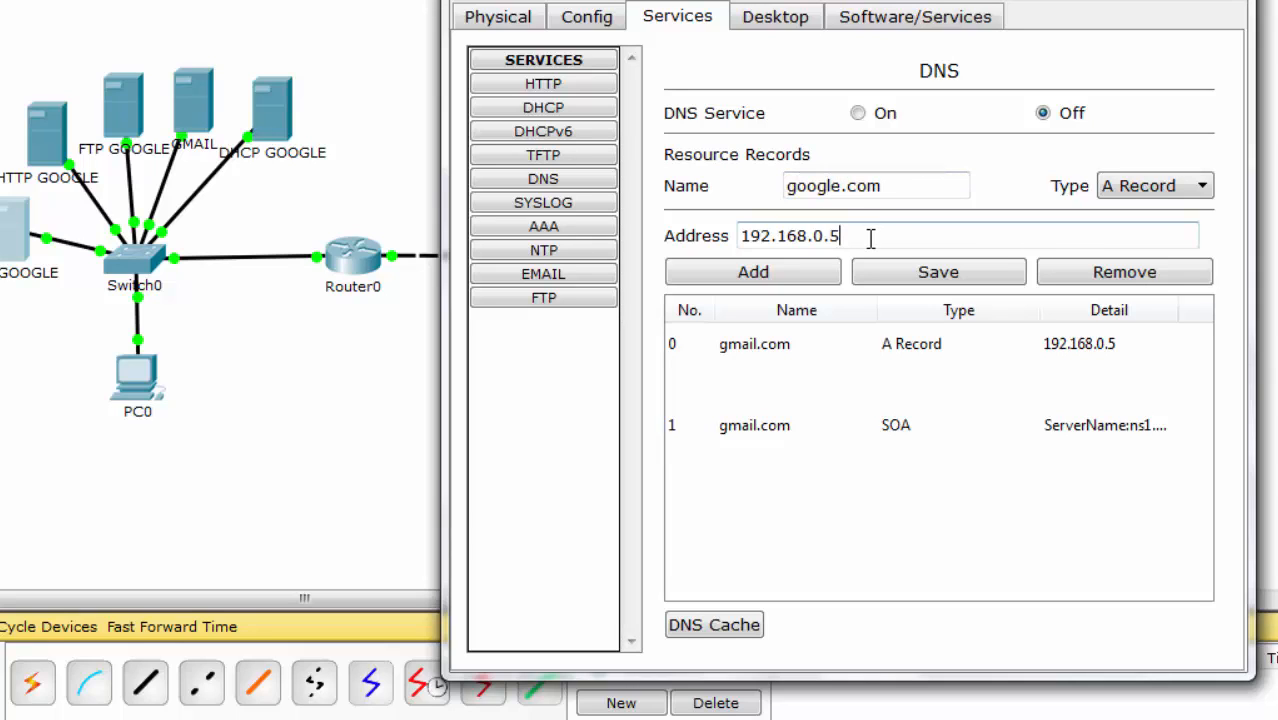
left_click(793, 277)
Step: Add an A record named ftp.google.com with address 192.168.0.4, and turn on the DNS service before closing the server's window
left_click(864, 186)
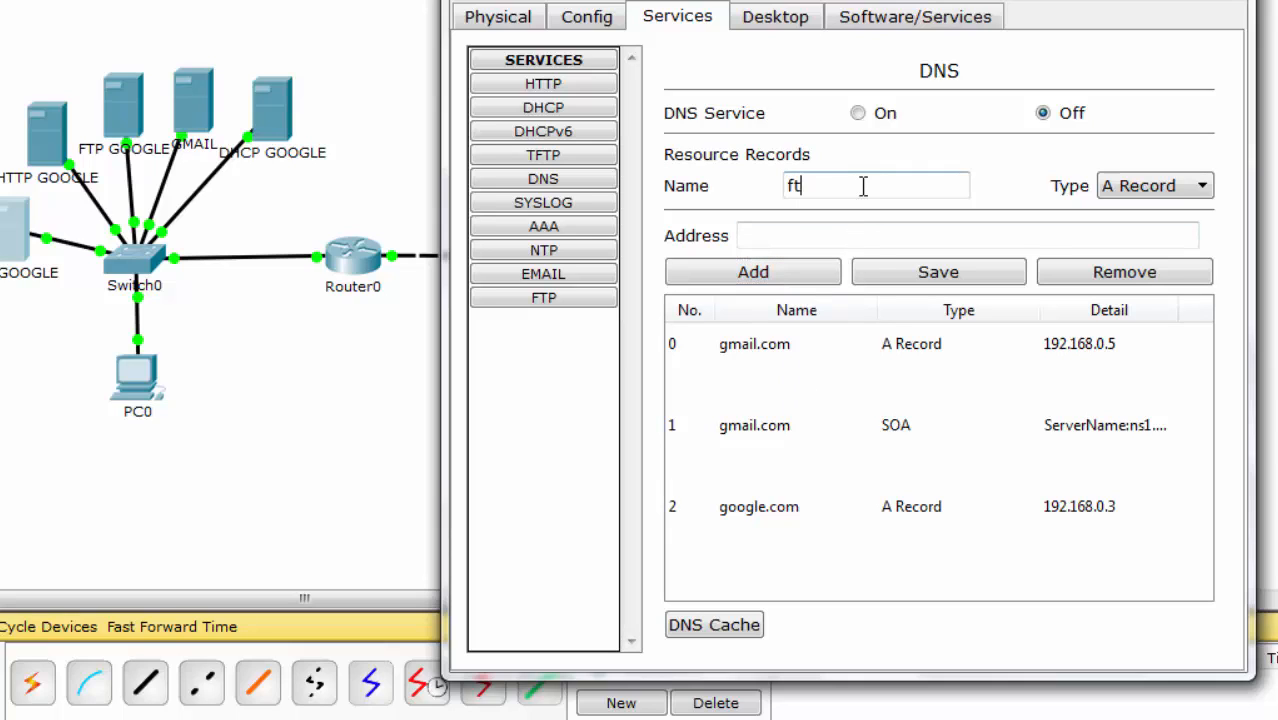
type("ftp.google.com")
left_click(849, 240)
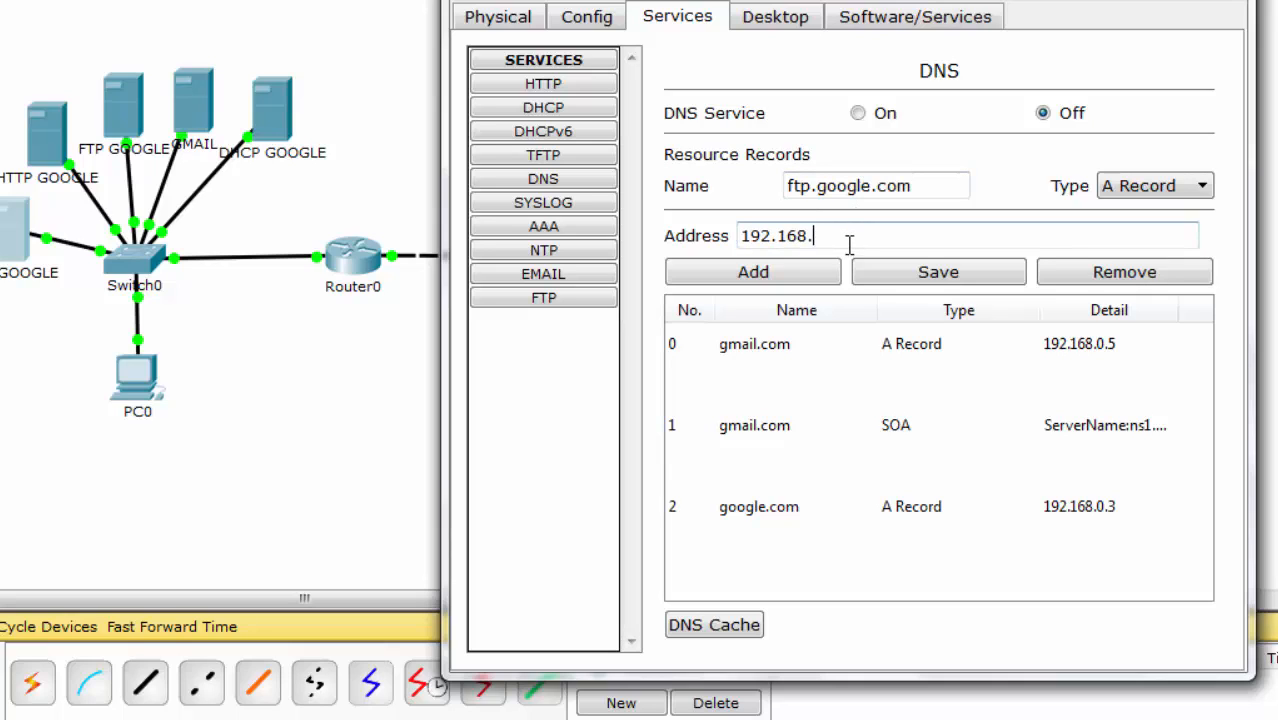
type("192.168.0.4")
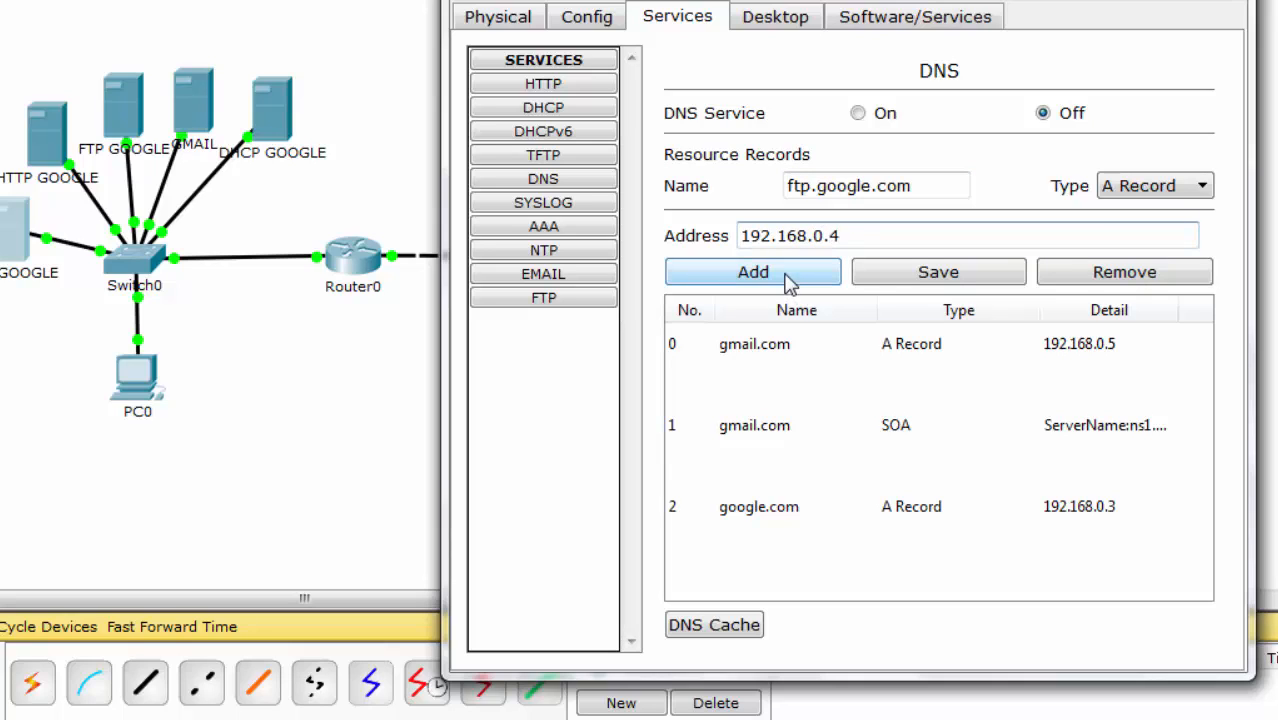
left_click(785, 279)
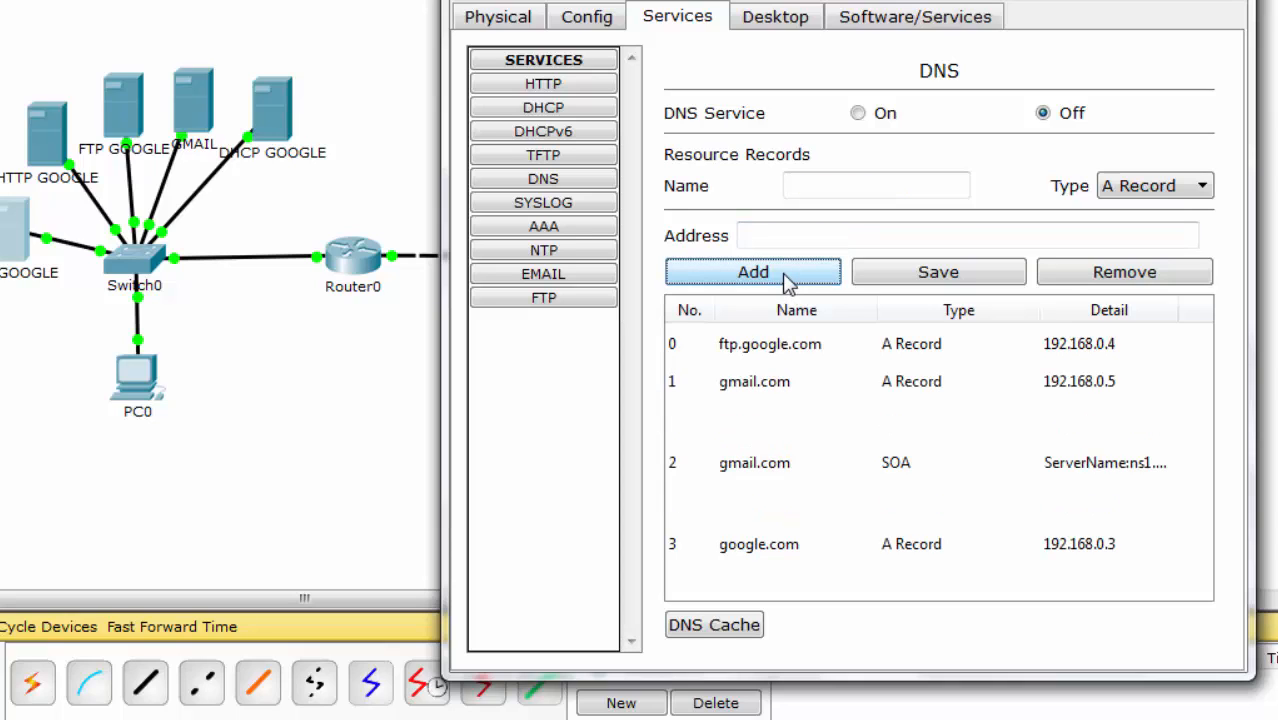
left_click(872, 115)
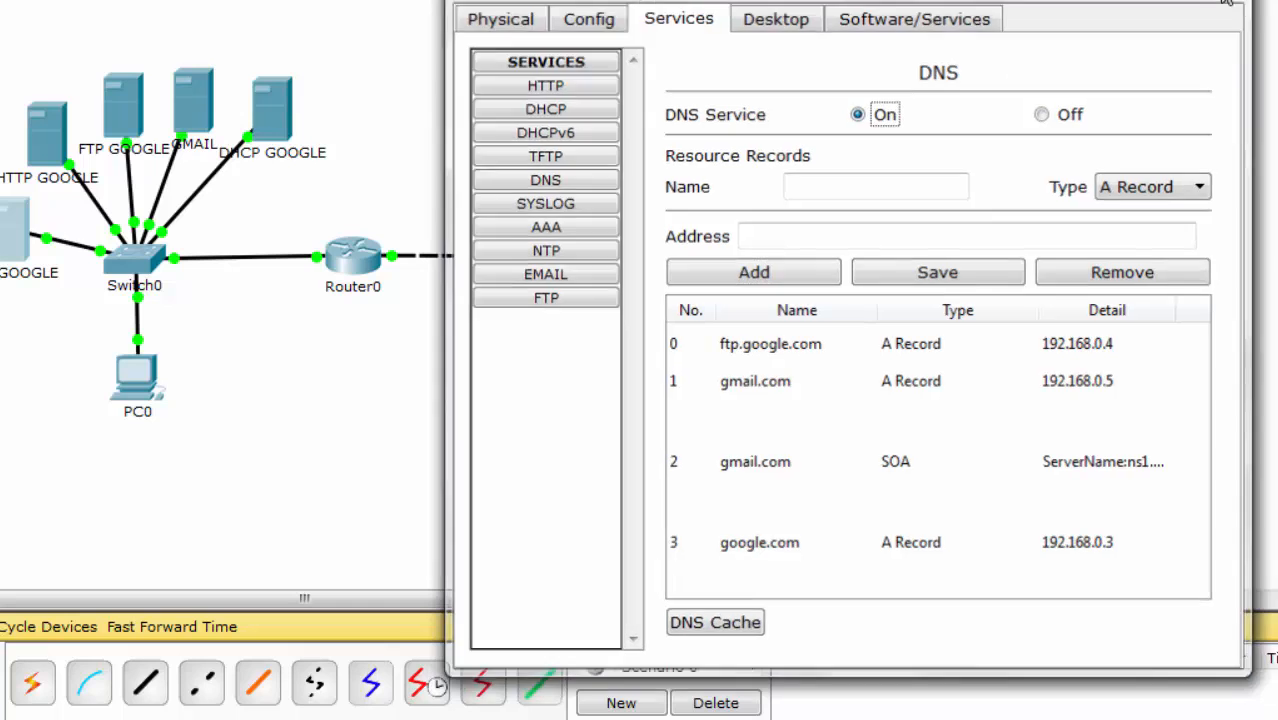
left_click(1226, 4)
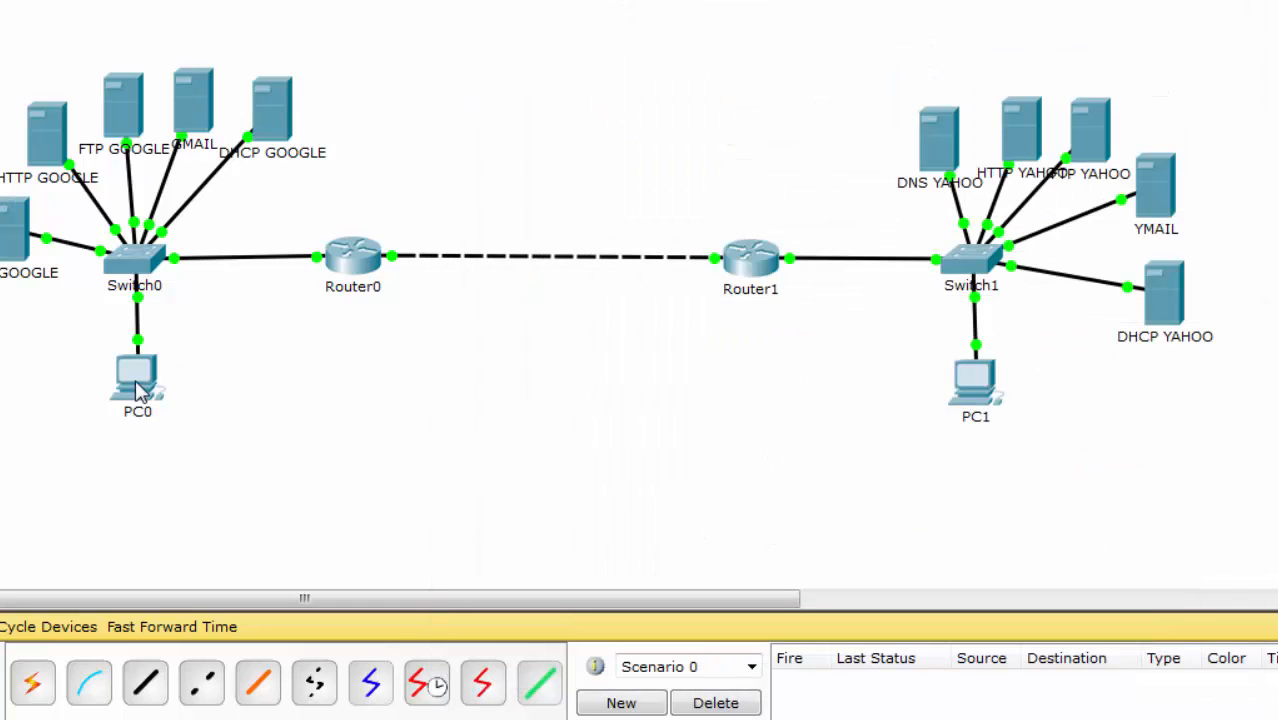
Step: Set PC0's IPv4 configuration to obtain its address through DHCP
left_click(133, 388)
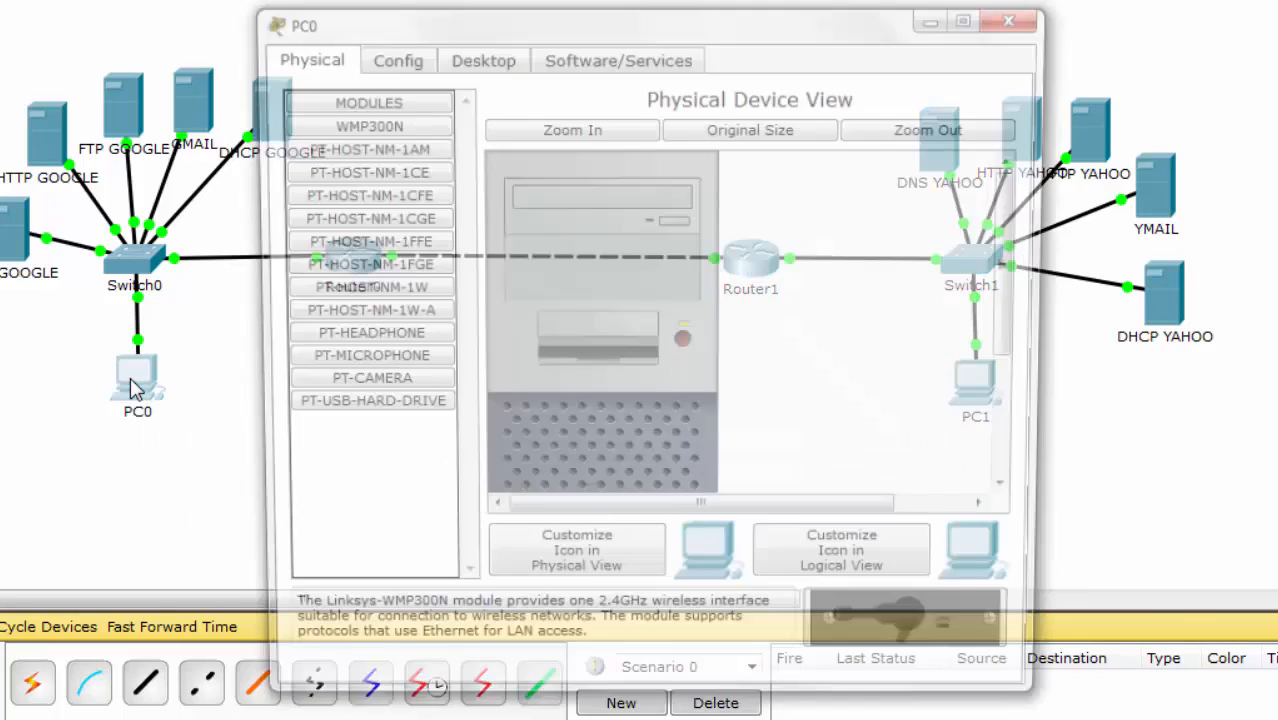
left_click(478, 56)
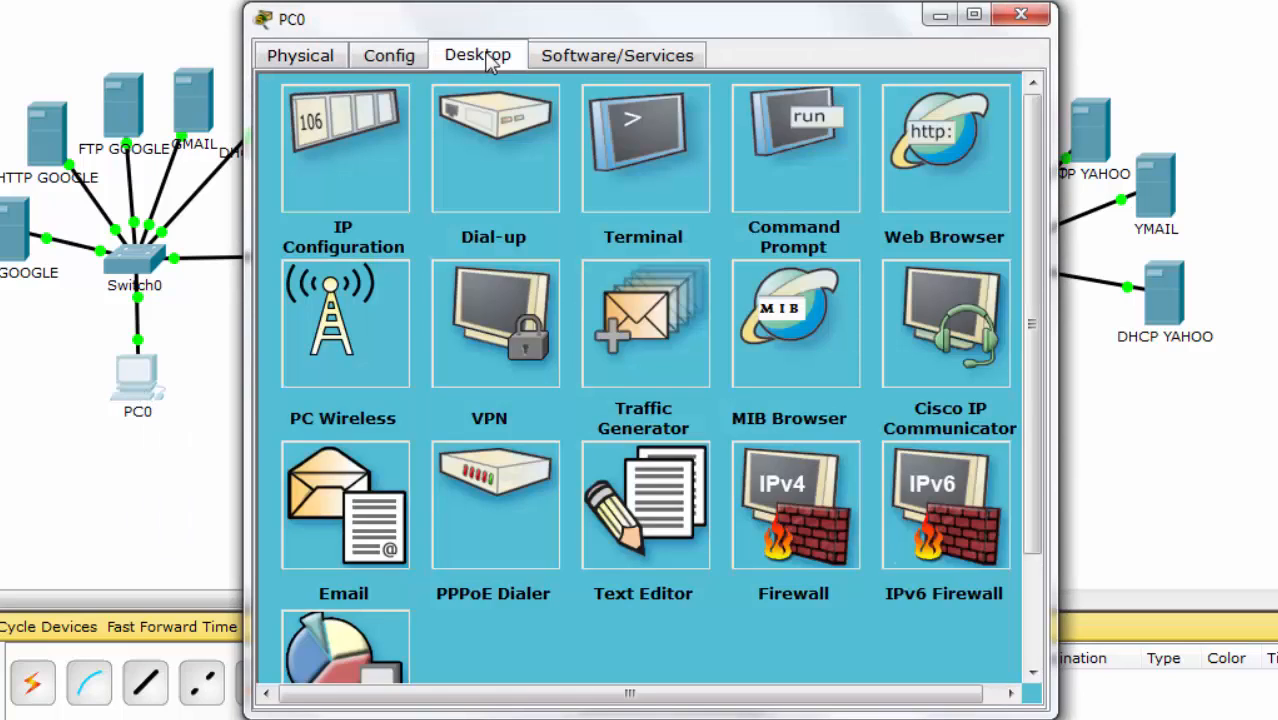
left_click(374, 138)
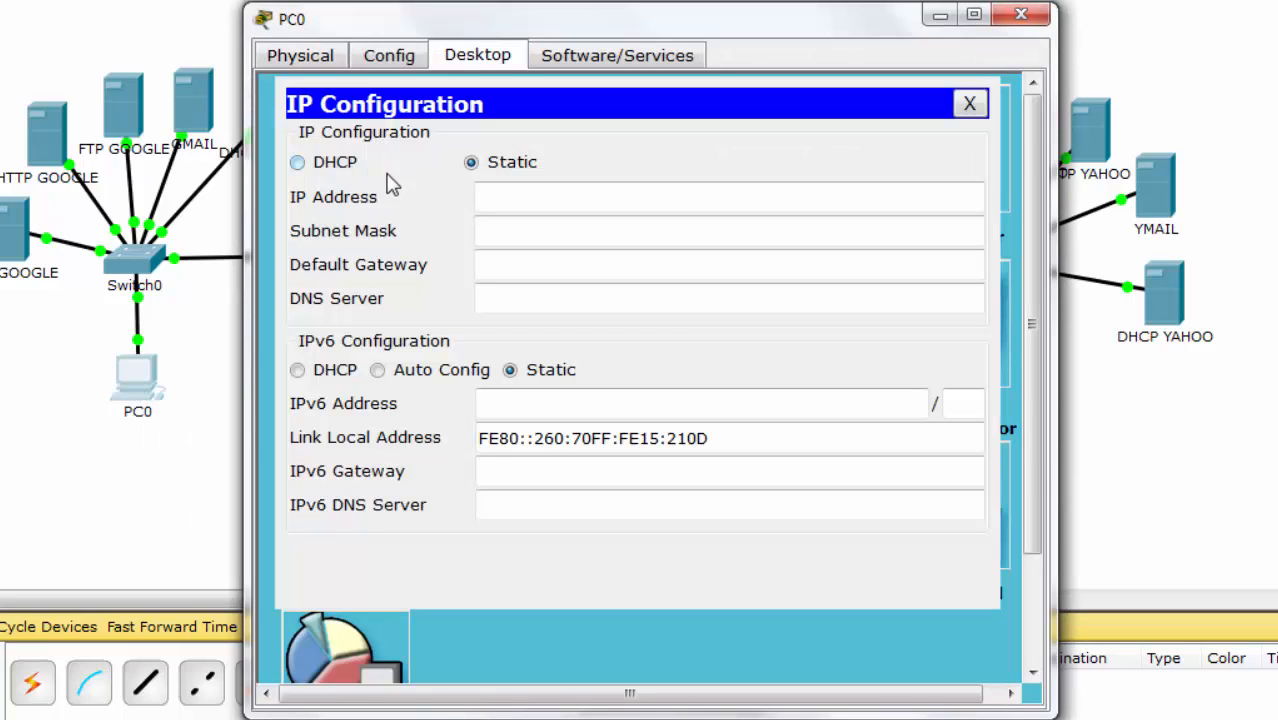
left_click(334, 170)
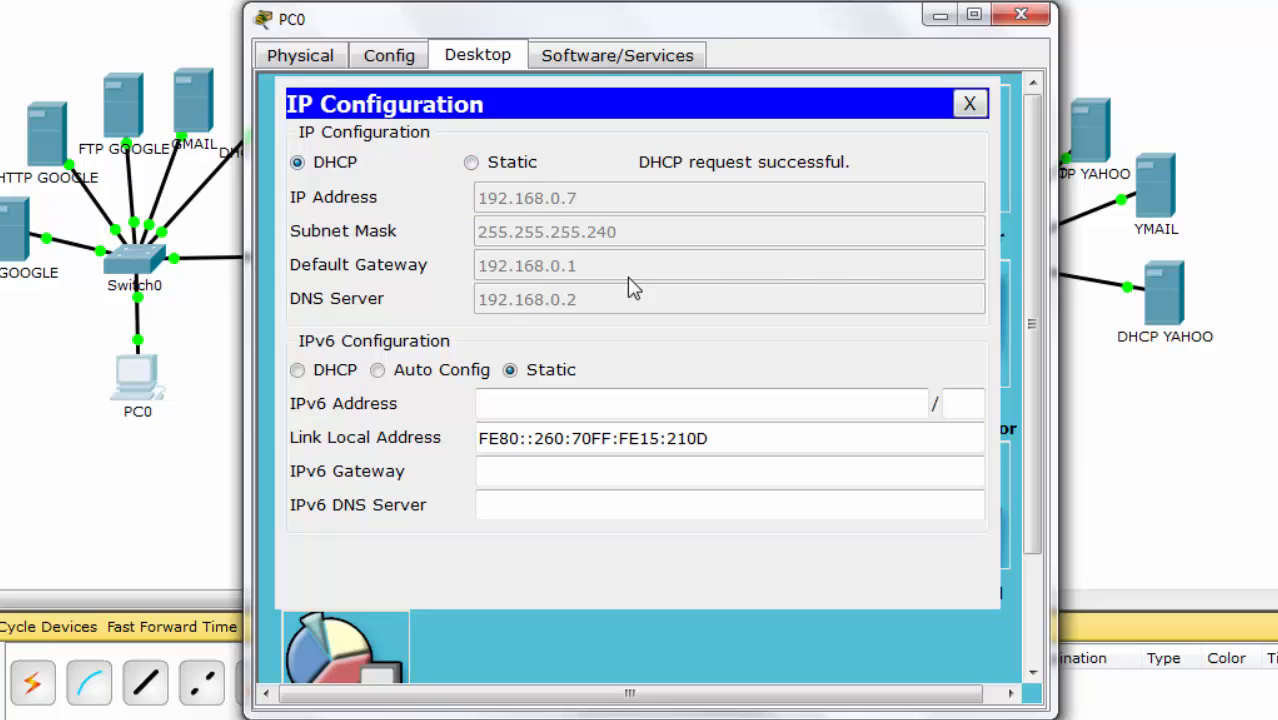
Step: Close PC0's window and turn off the HTTP, TFTP, Syslog and NTP services on the DHCP YAHOO server
left_click(1021, 14)
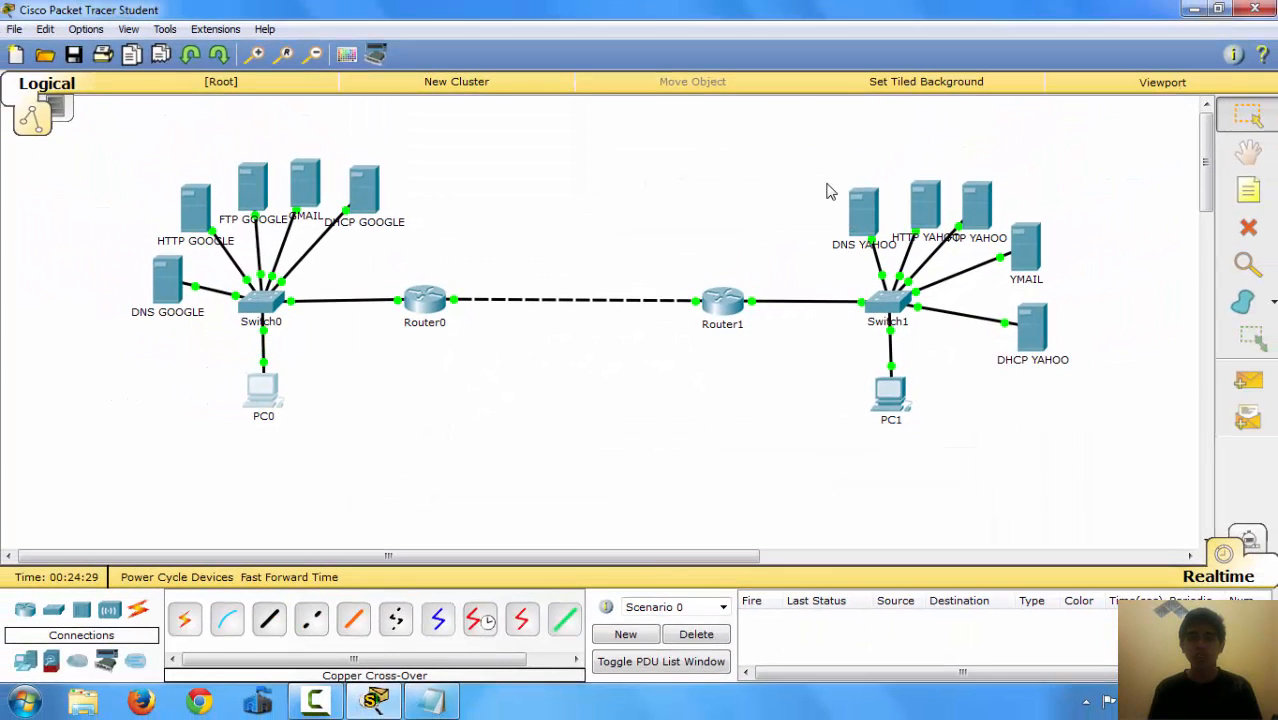
left_click_drag(822, 171, 1004, 163)
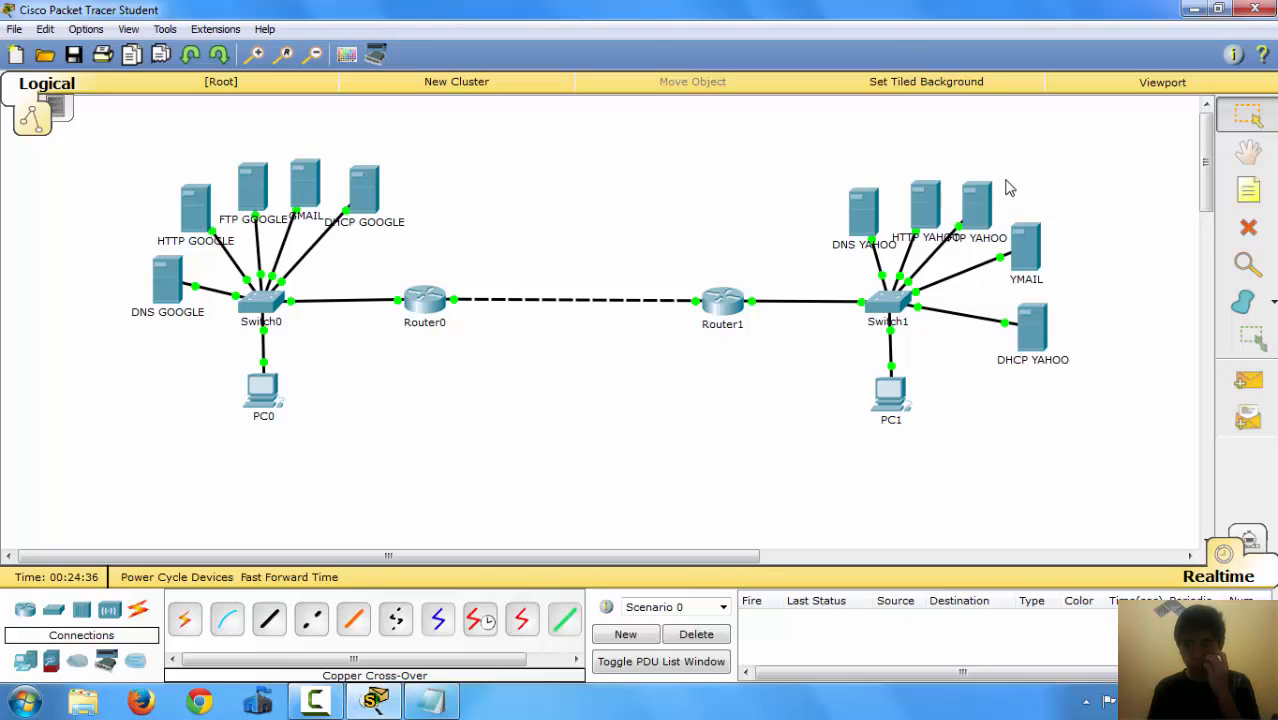
left_click(1030, 335)
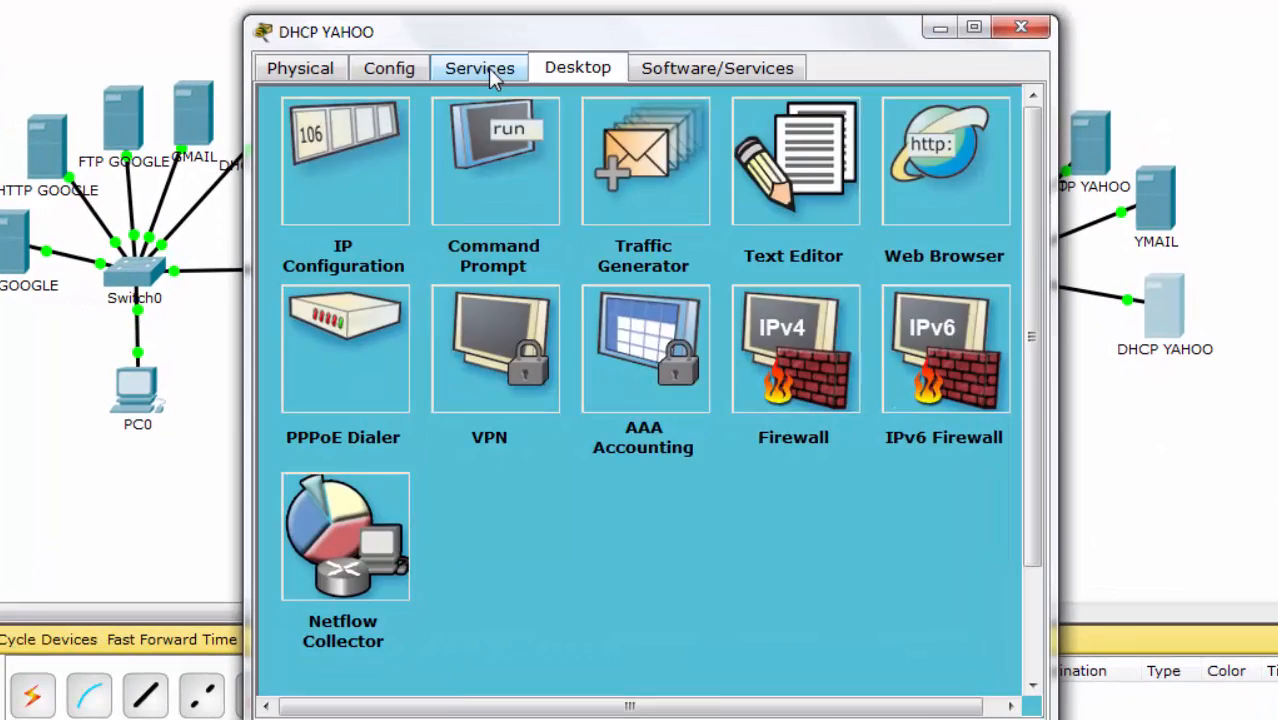
left_click(525, 146)
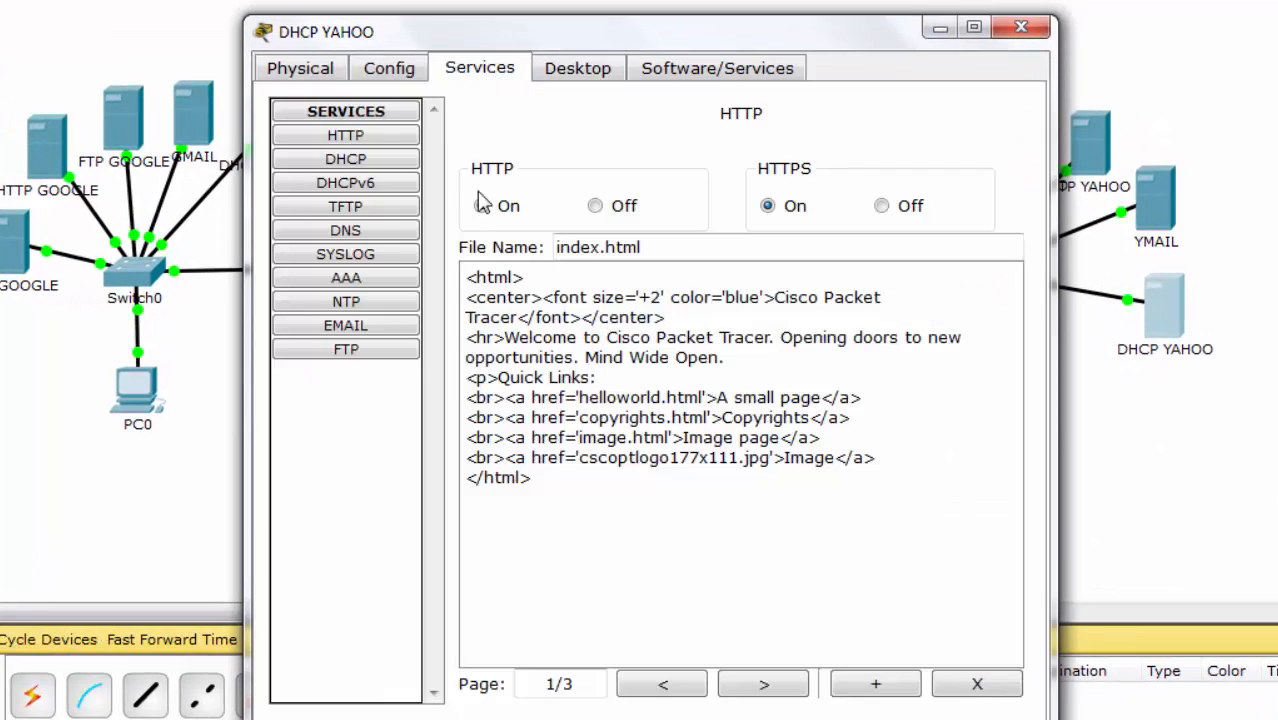
left_click(617, 209)
left_click(375, 207)
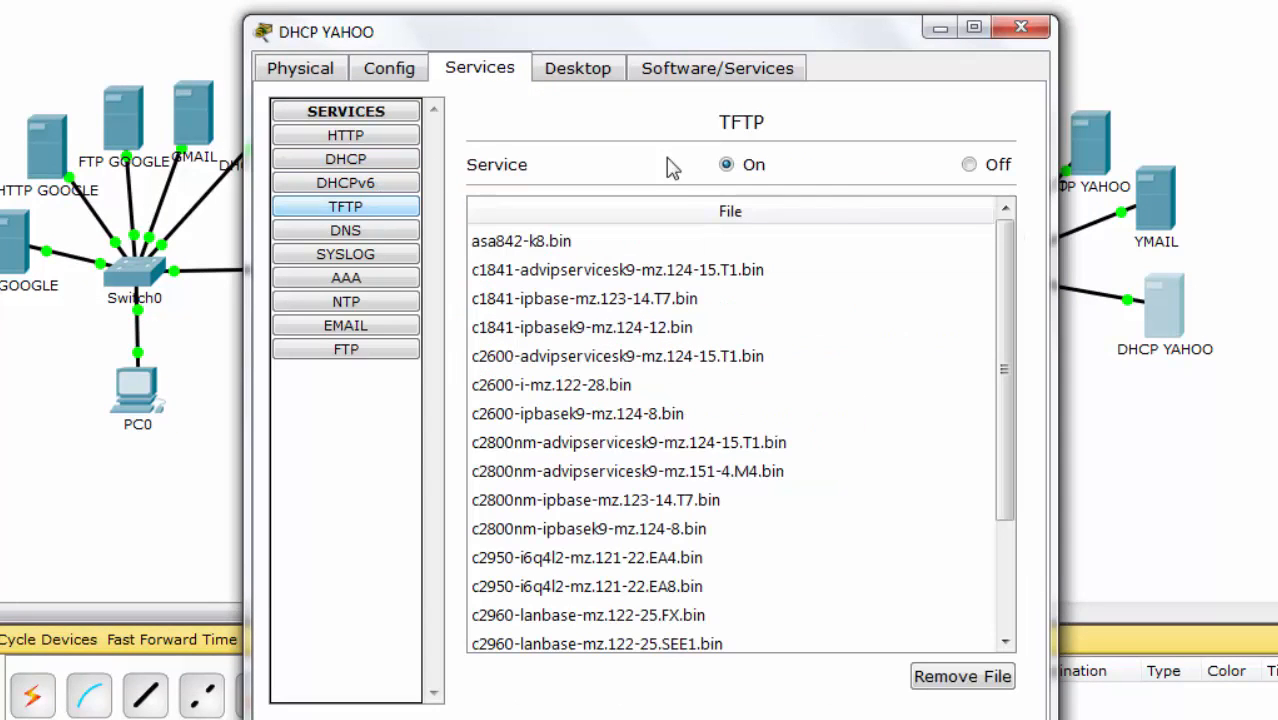
left_click(992, 166)
left_click(361, 258)
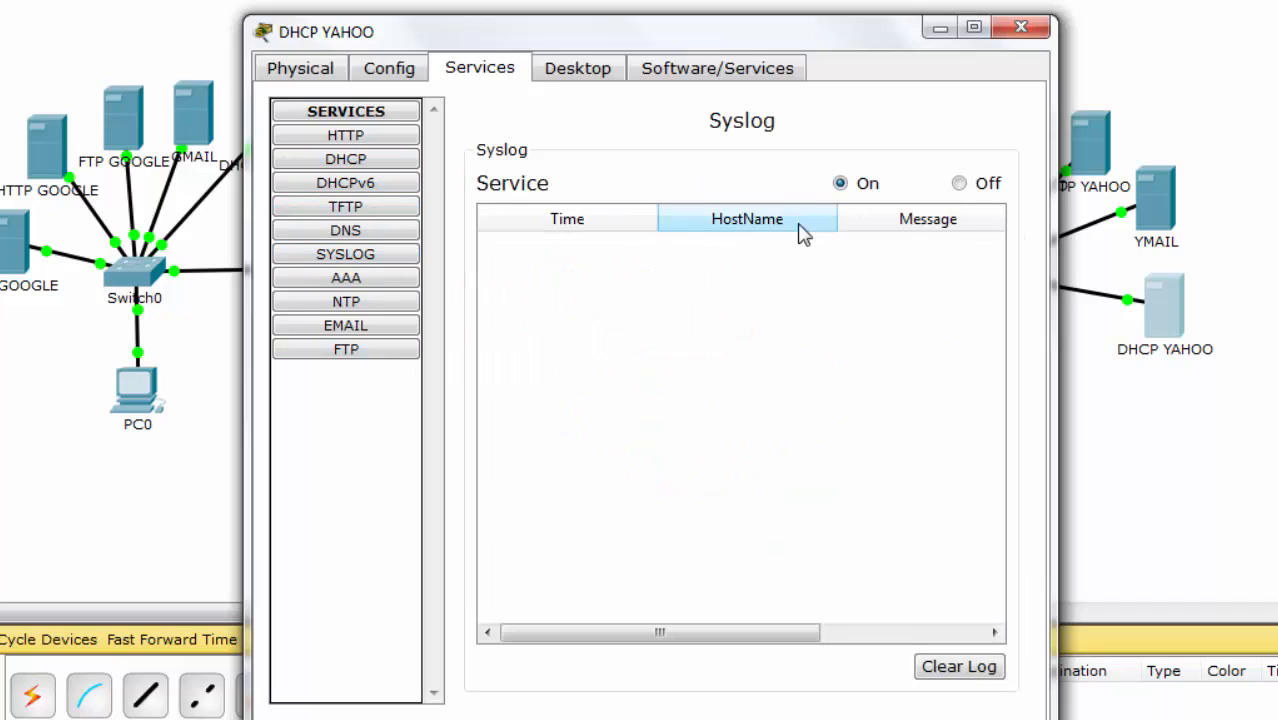
left_click(962, 183)
left_click(379, 306)
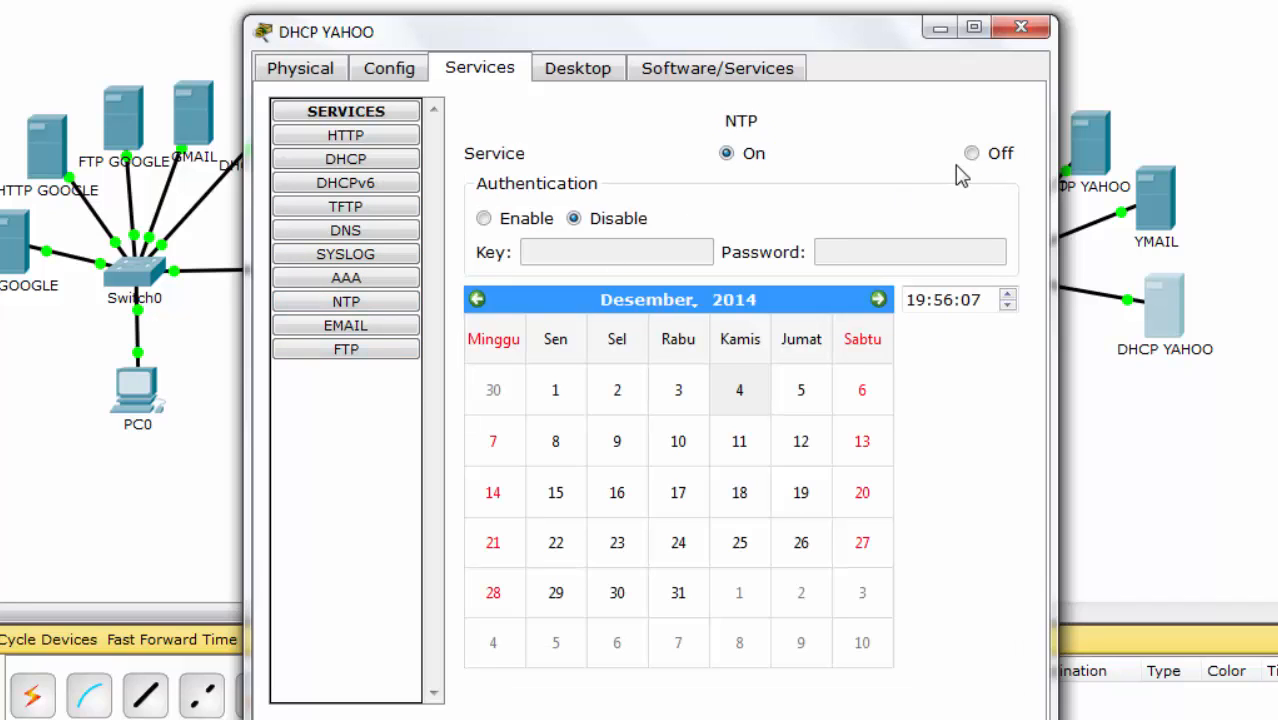
left_click(972, 155)
Step: Turn off the SMTP, POP3 and FTP services on the DHCP YAHOO server
left_click(359, 328)
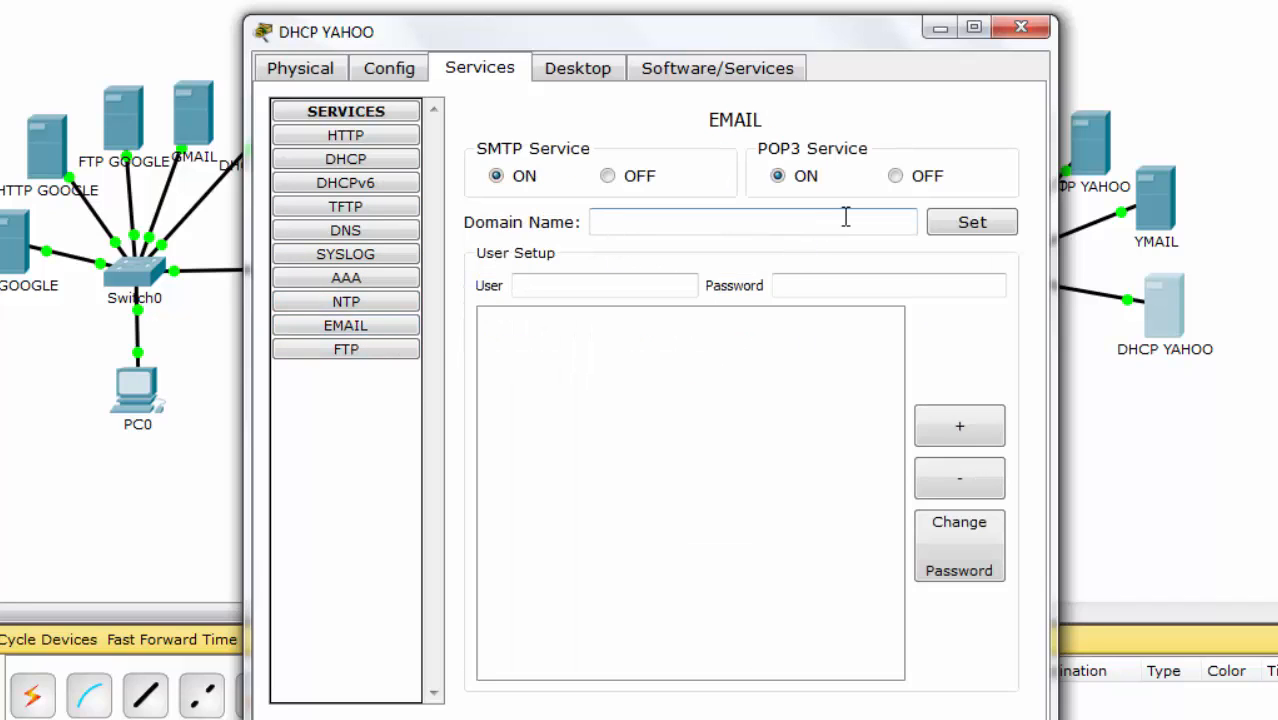
left_click(912, 180)
left_click(633, 178)
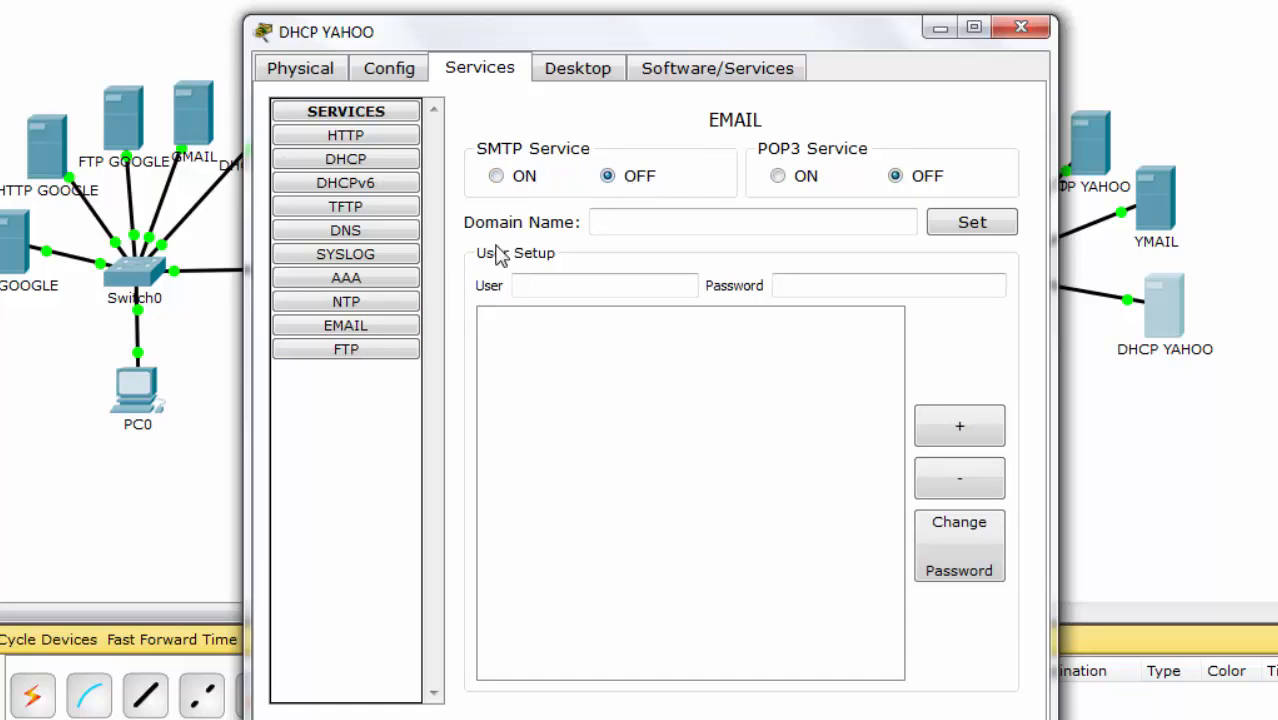
left_click(388, 352)
left_click(971, 162)
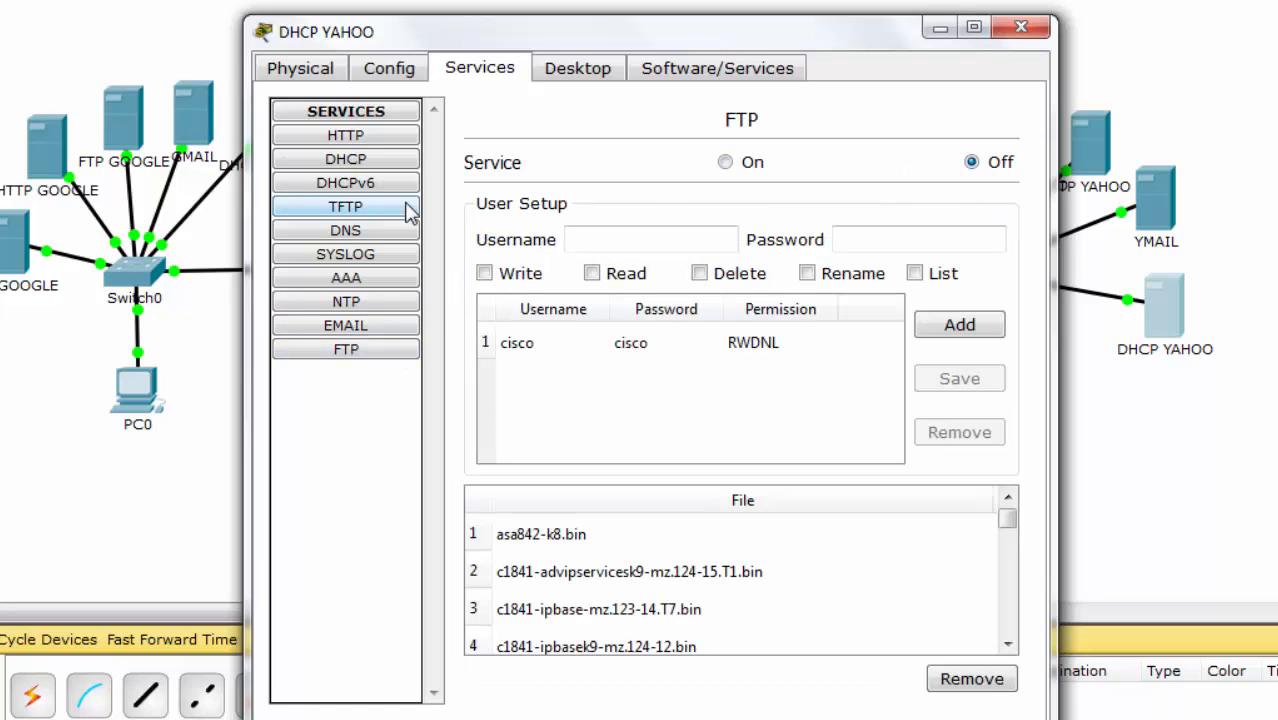
Step: Set the DHCP YAHOO server pool's default gateway to 192.168.0.17 and its DNS server to 192.168.0.18
left_click(367, 160)
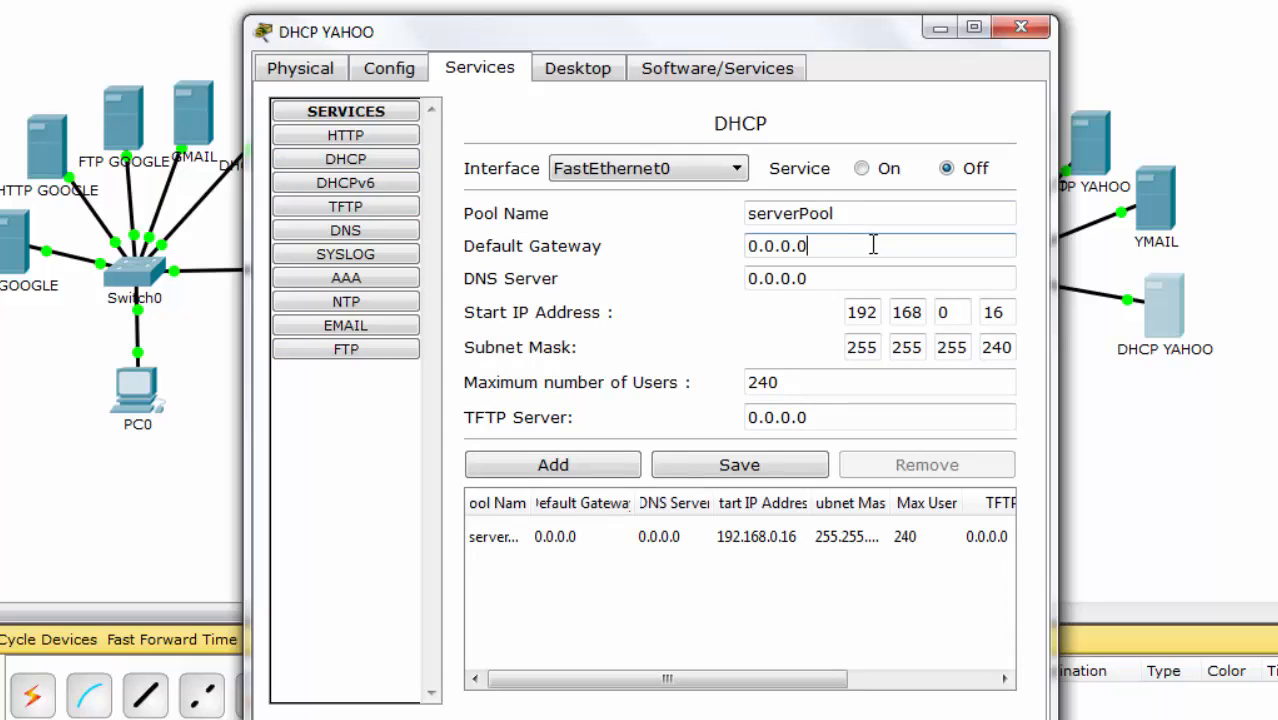
left_click_drag(798, 246, 639, 263)
left_click_drag(822, 246, 669, 246)
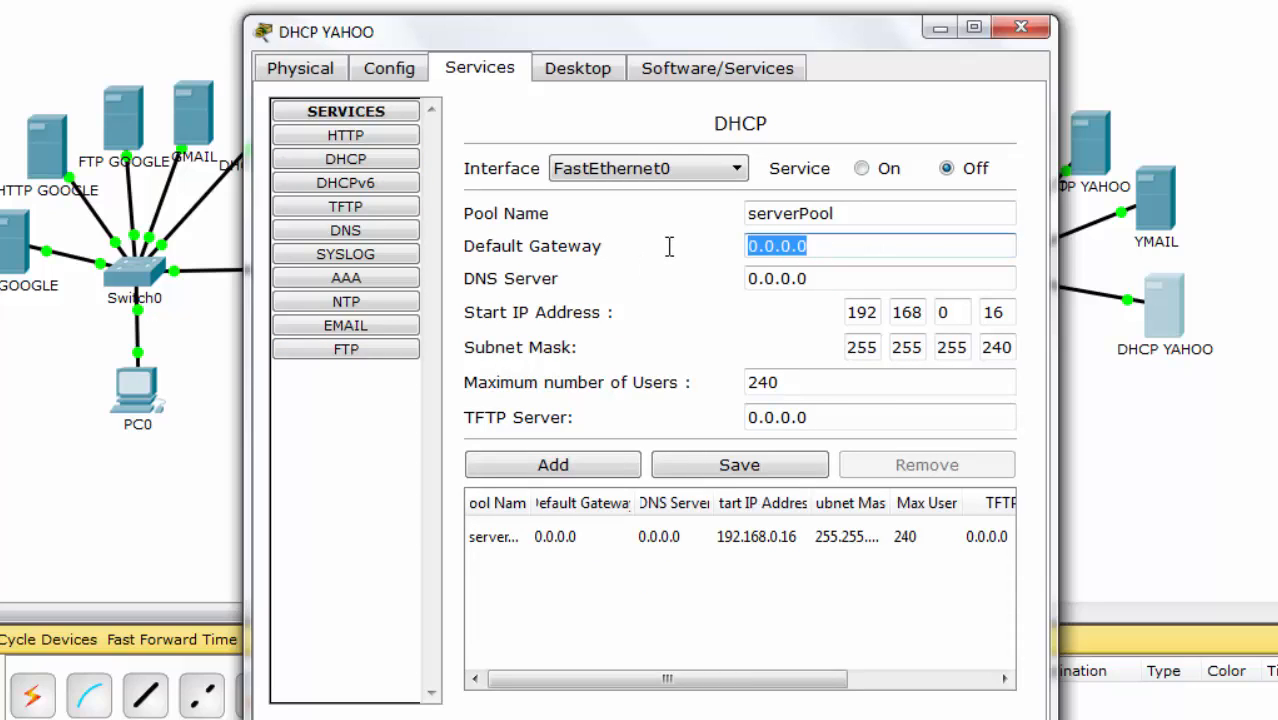
type("129")
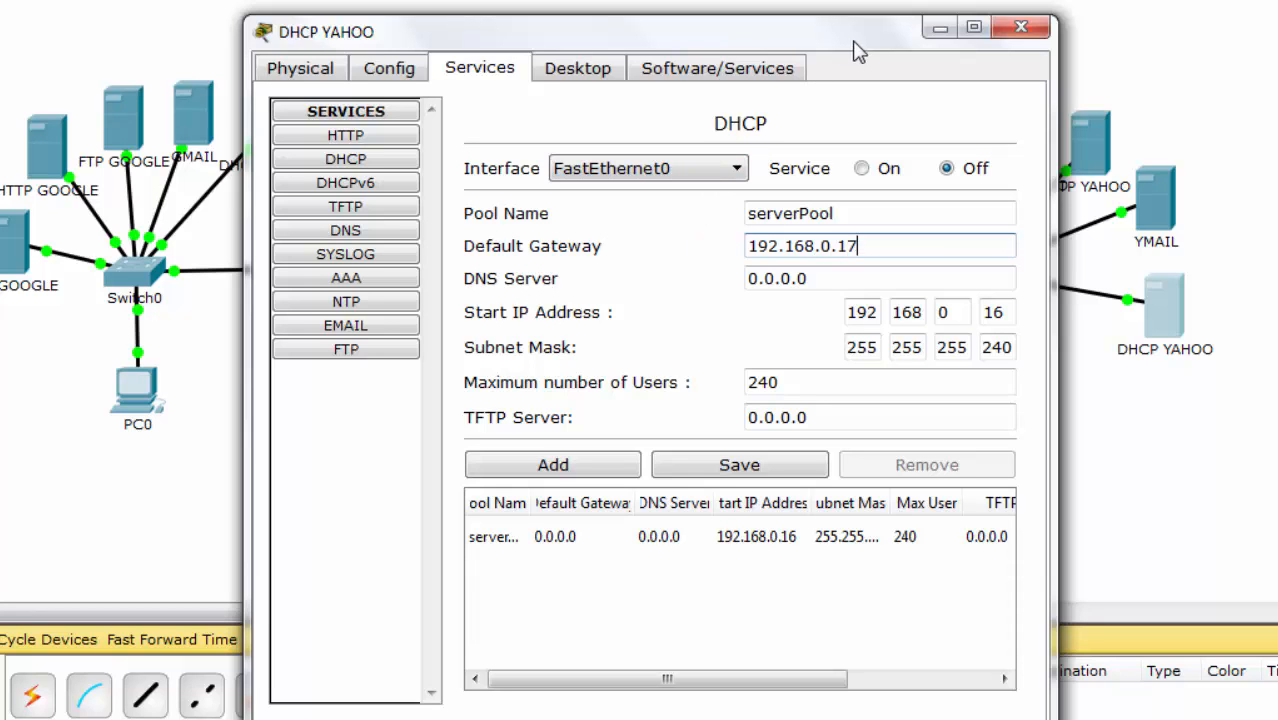
left_click_drag(858, 50, 685, 27)
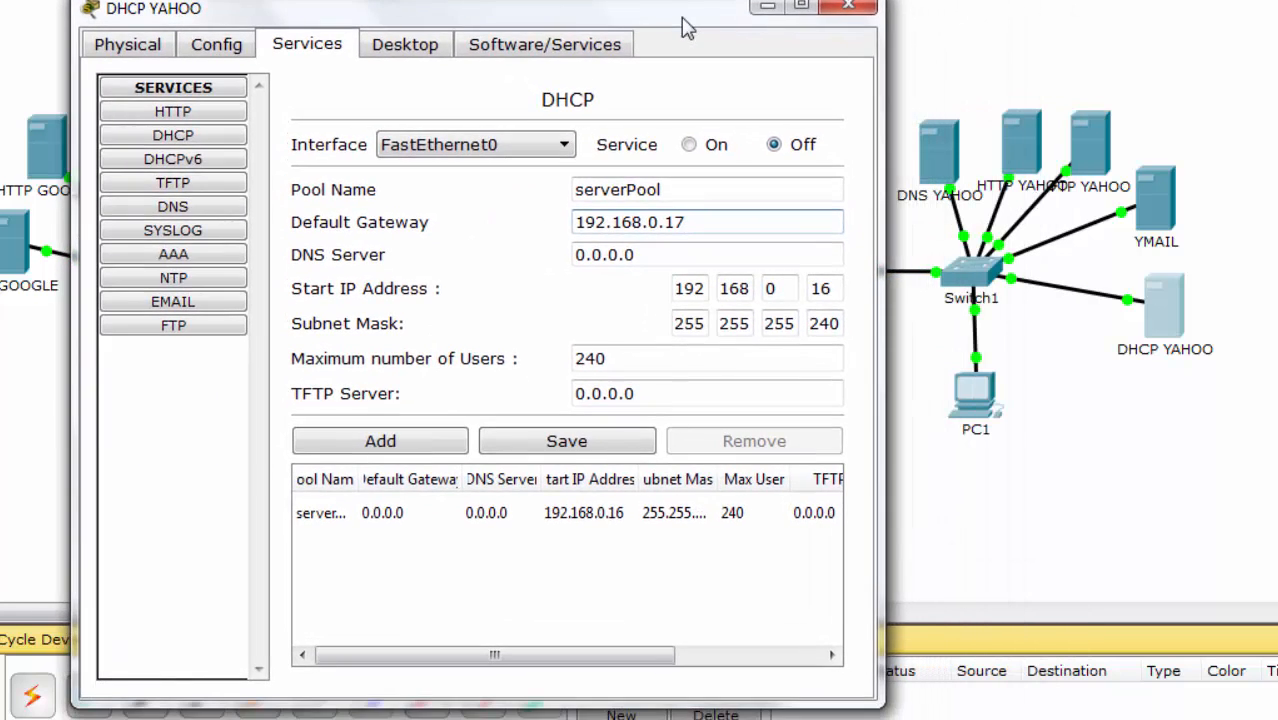
left_click(673, 253)
left_click_drag(673, 253, 468, 247)
type("192.168.0.18")
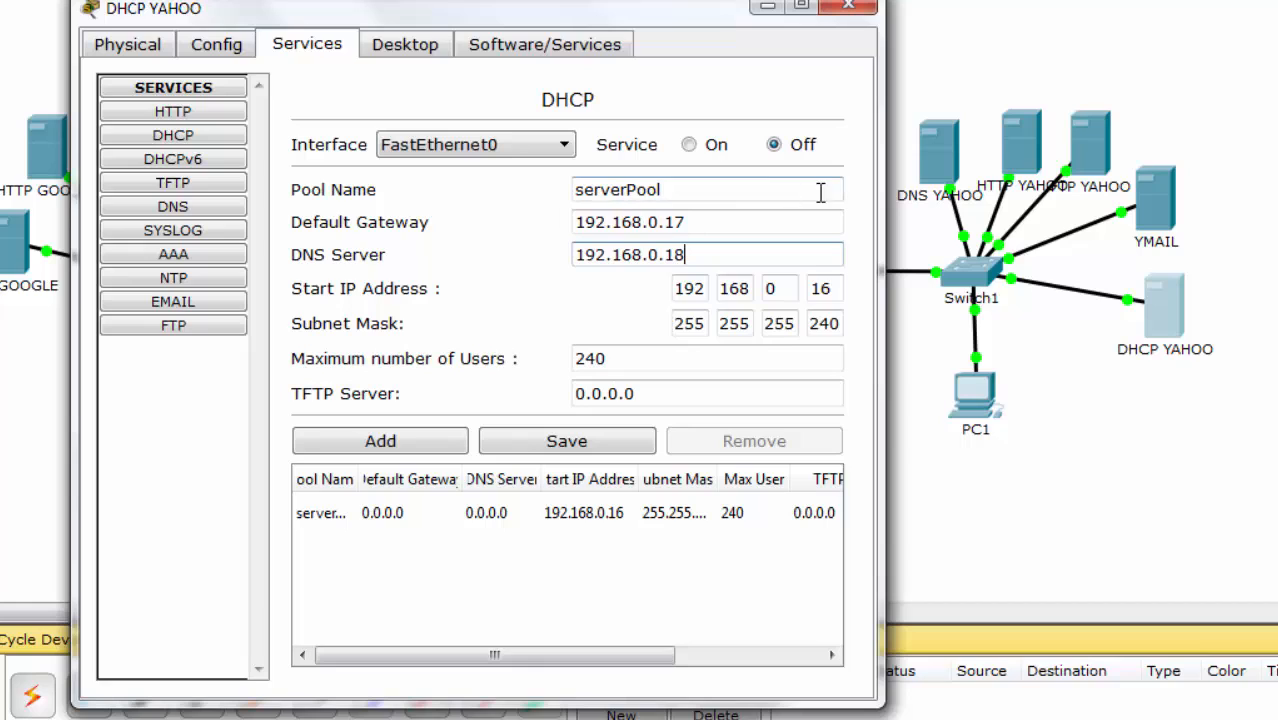
Step: Save the pool with start IP address 192.168.0.23 and 9 maximum users, and turn on the DHCP service before closing the server's window
left_click(832, 288)
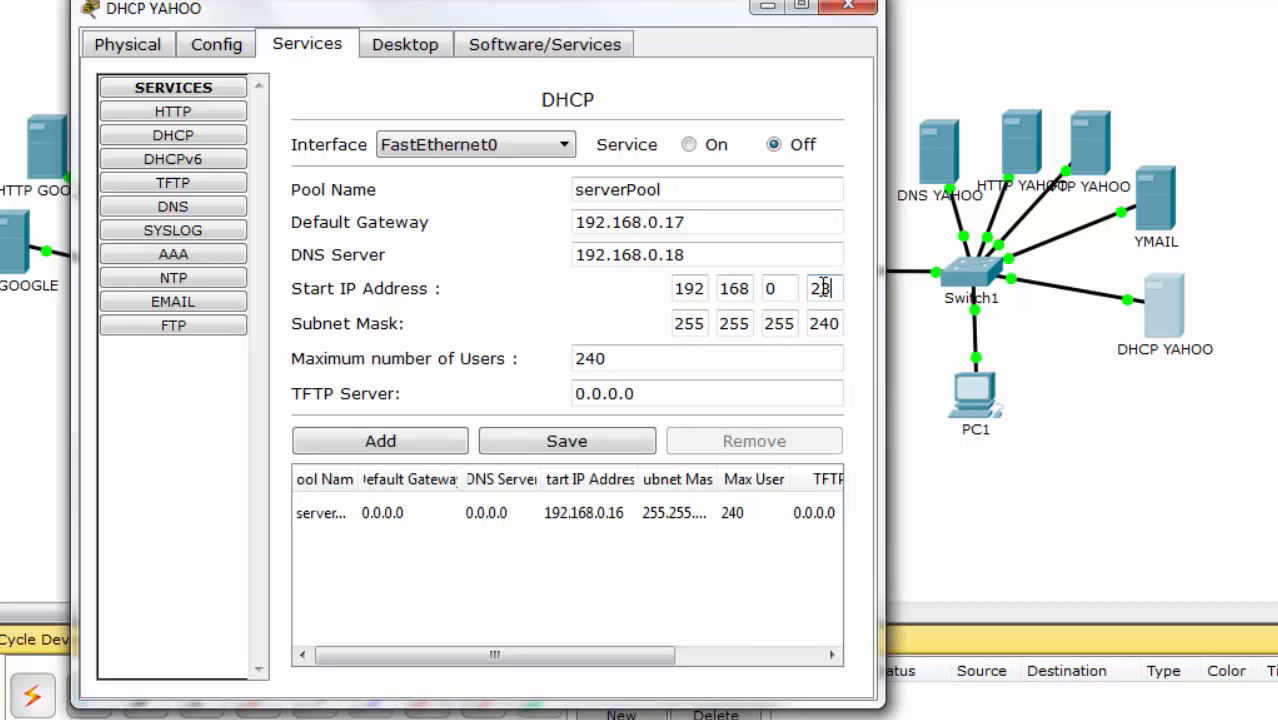
left_click(587, 440)
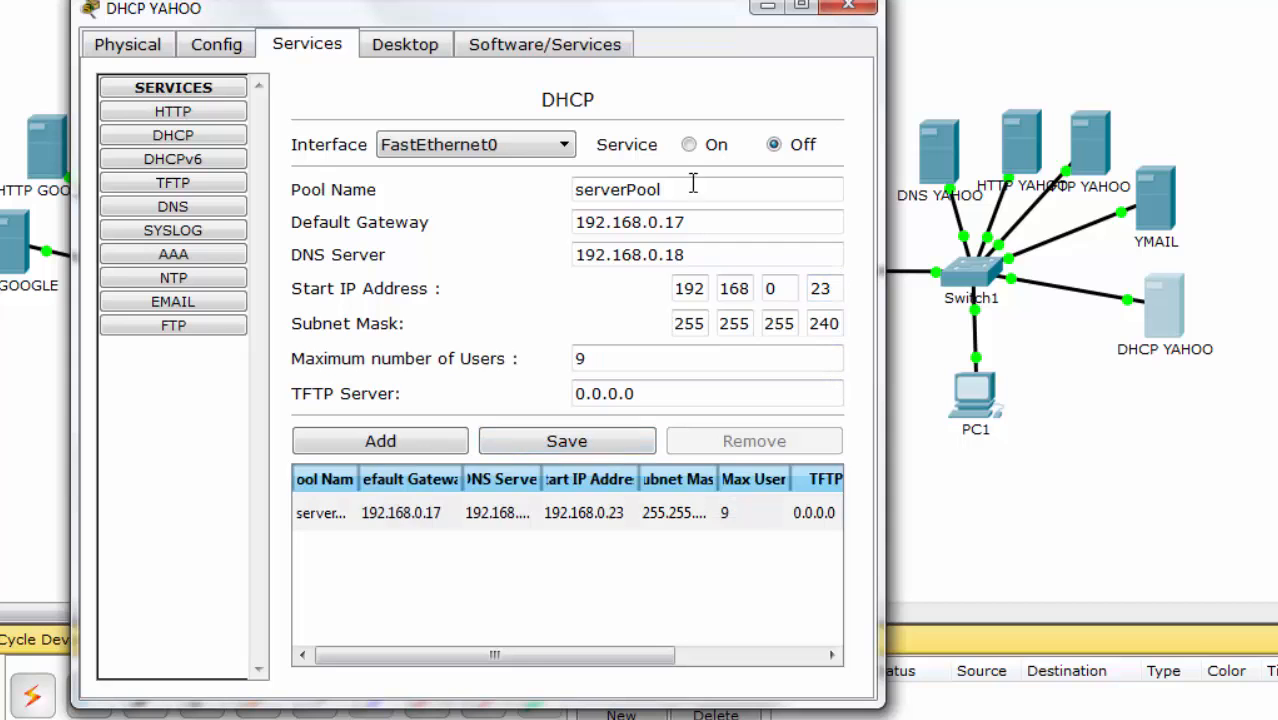
left_click(709, 148)
left_click(848, 7)
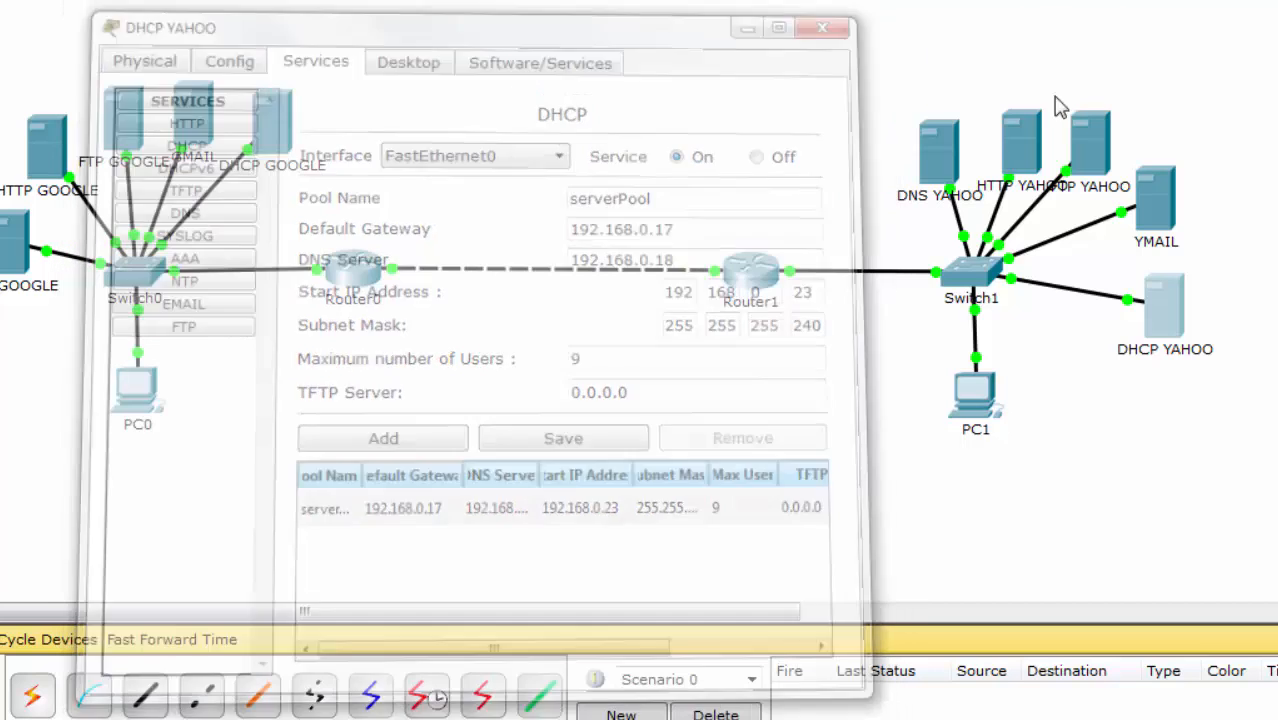
Step: Turn off the HTTP, TFTP, Syslog, NTP and FTP services on the YMAIL server
left_click(1157, 200)
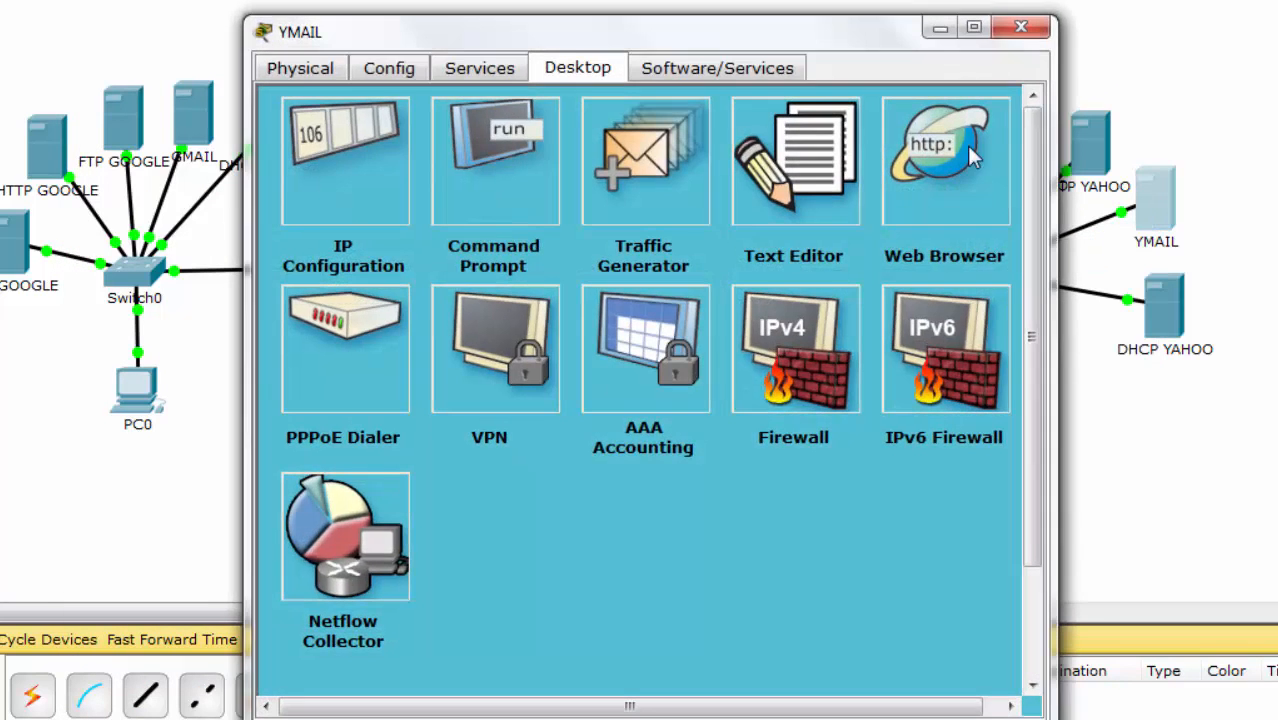
left_click(483, 71)
left_click(620, 205)
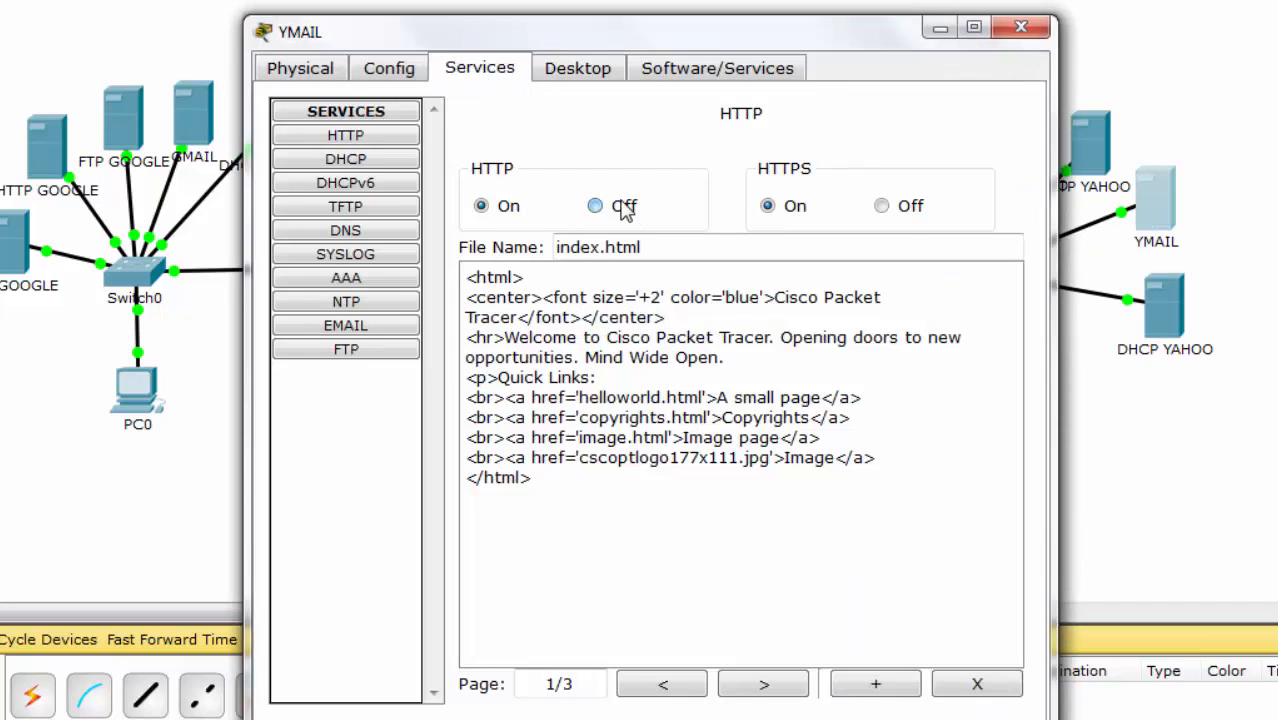
left_click(385, 207)
left_click(990, 170)
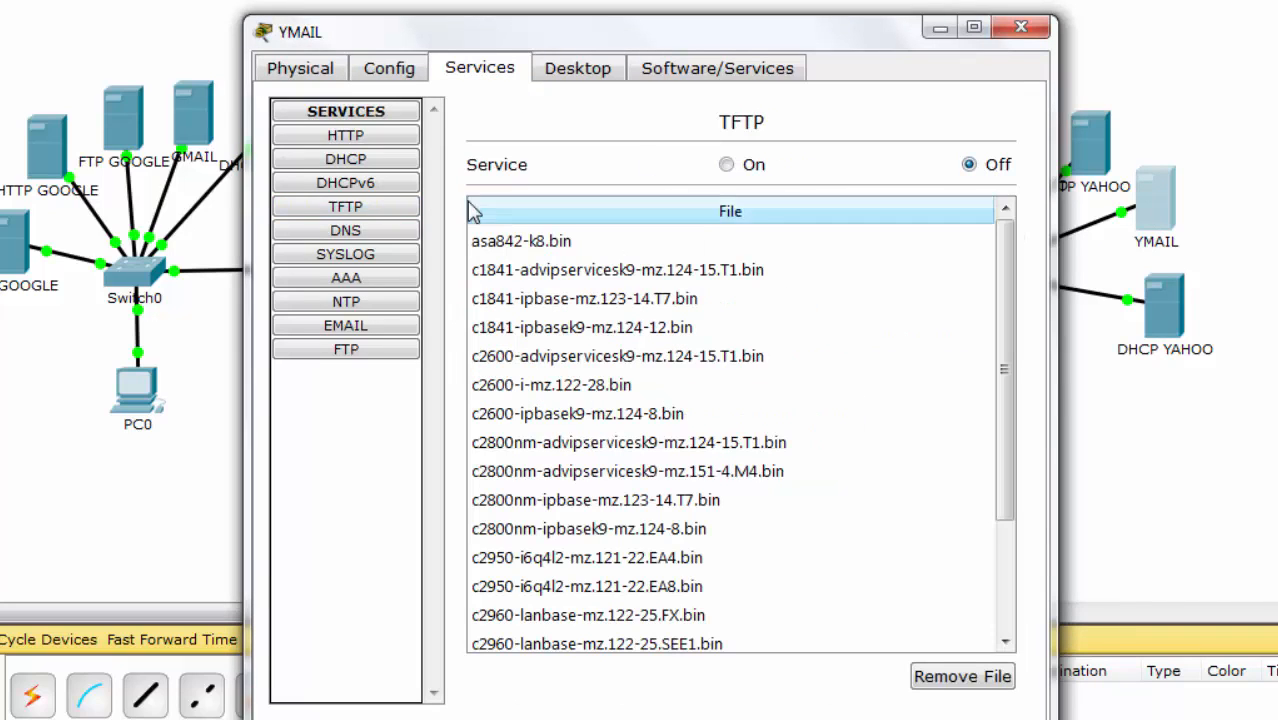
left_click(368, 260)
left_click(984, 186)
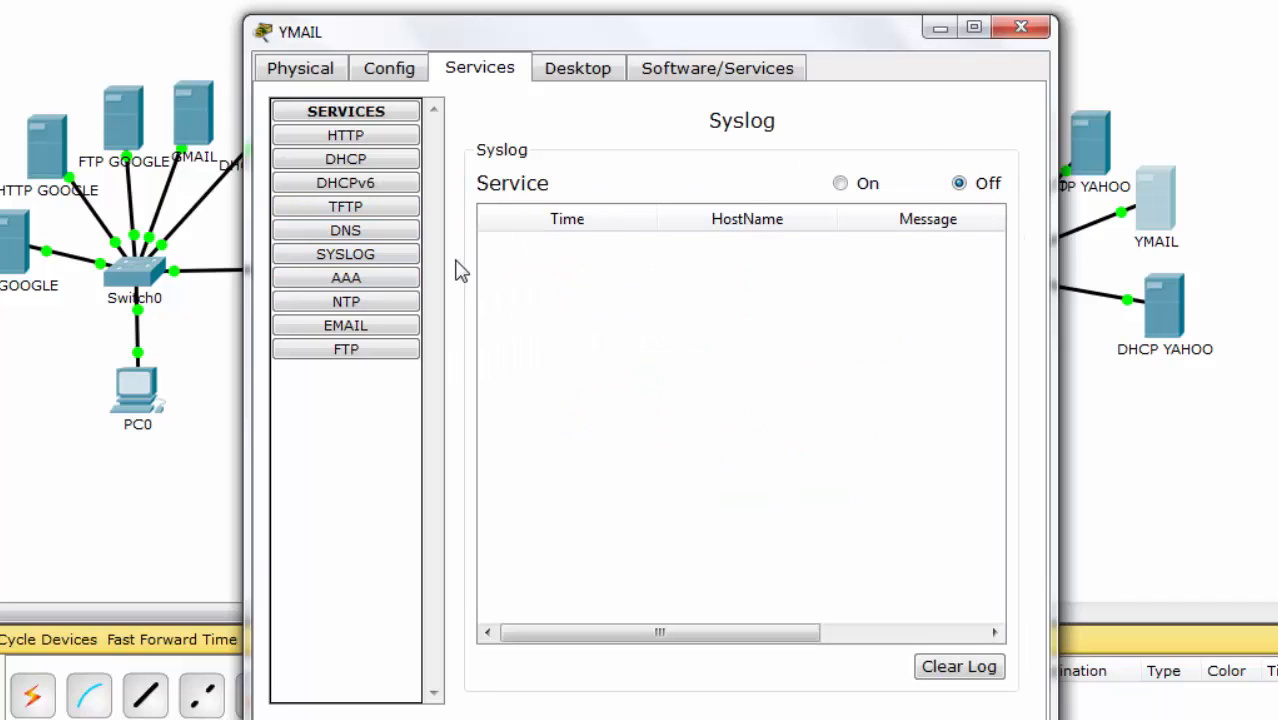
left_click(363, 302)
left_click(971, 153)
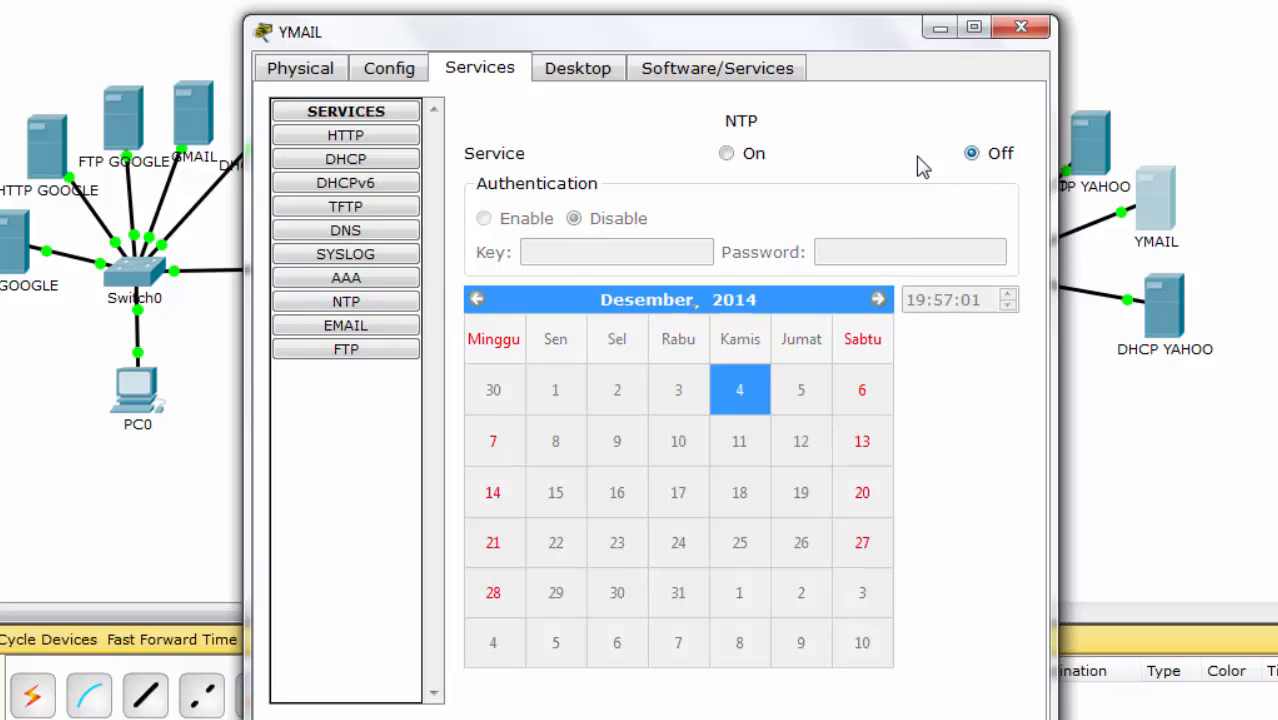
left_click(400, 362)
left_click(971, 162)
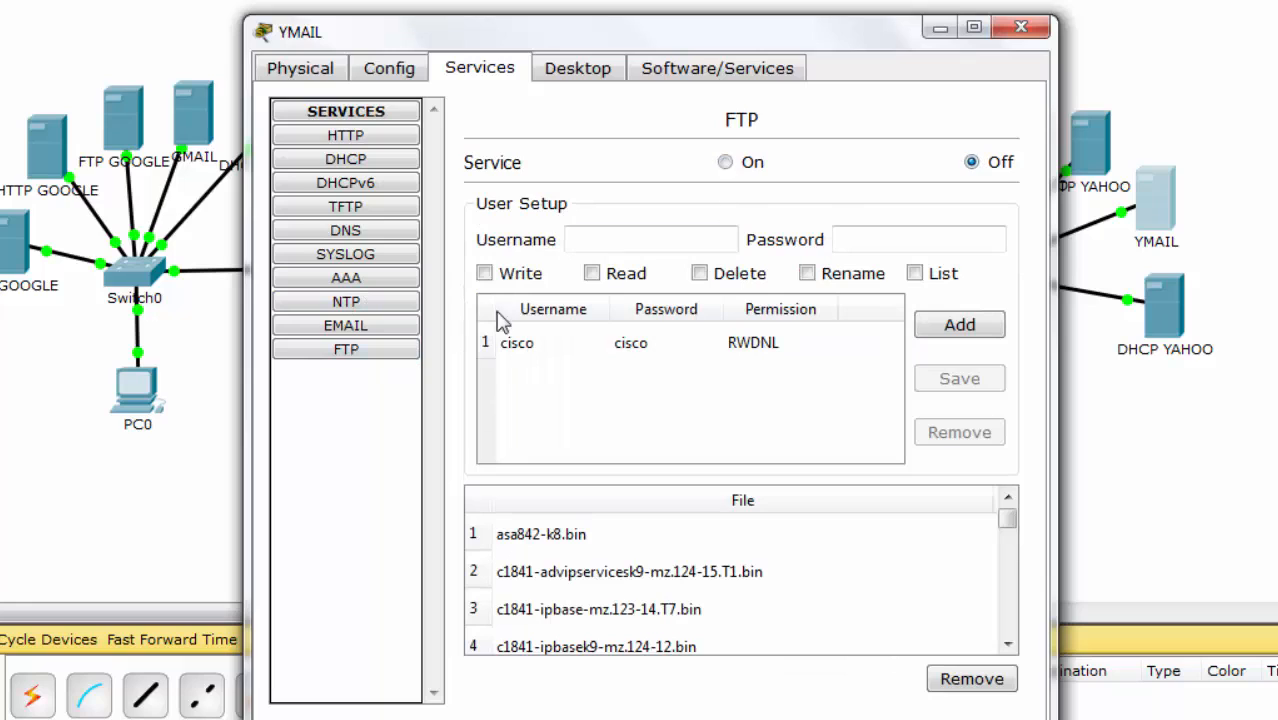
Step: Set the YMAIL server's mail domain name to ymail.com
left_click(414, 334)
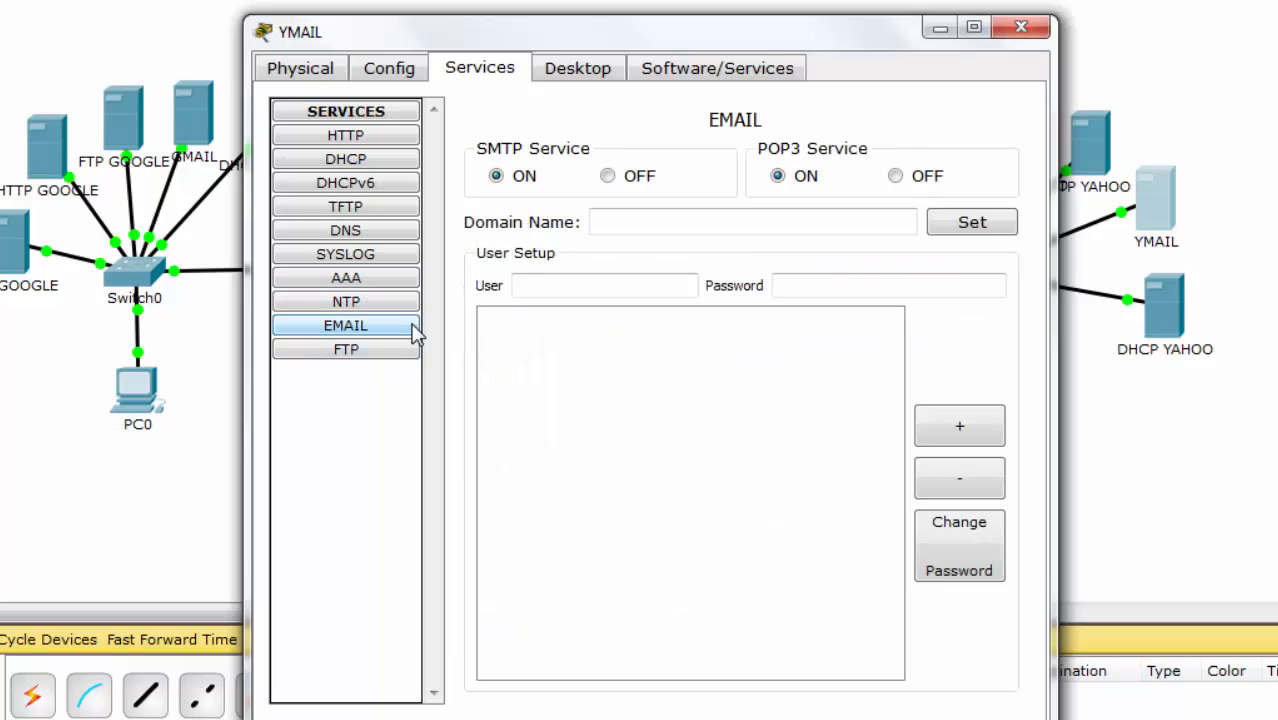
left_click(686, 221)
type("ymail.com")
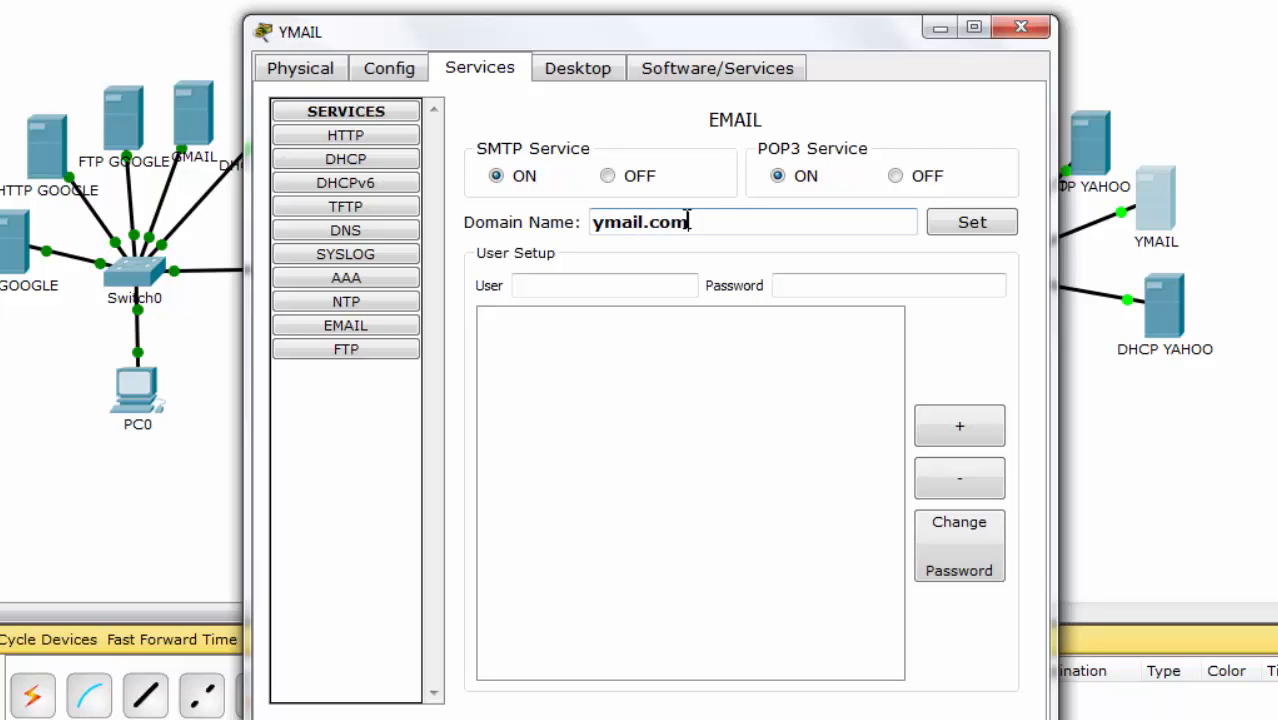
left_click(945, 222)
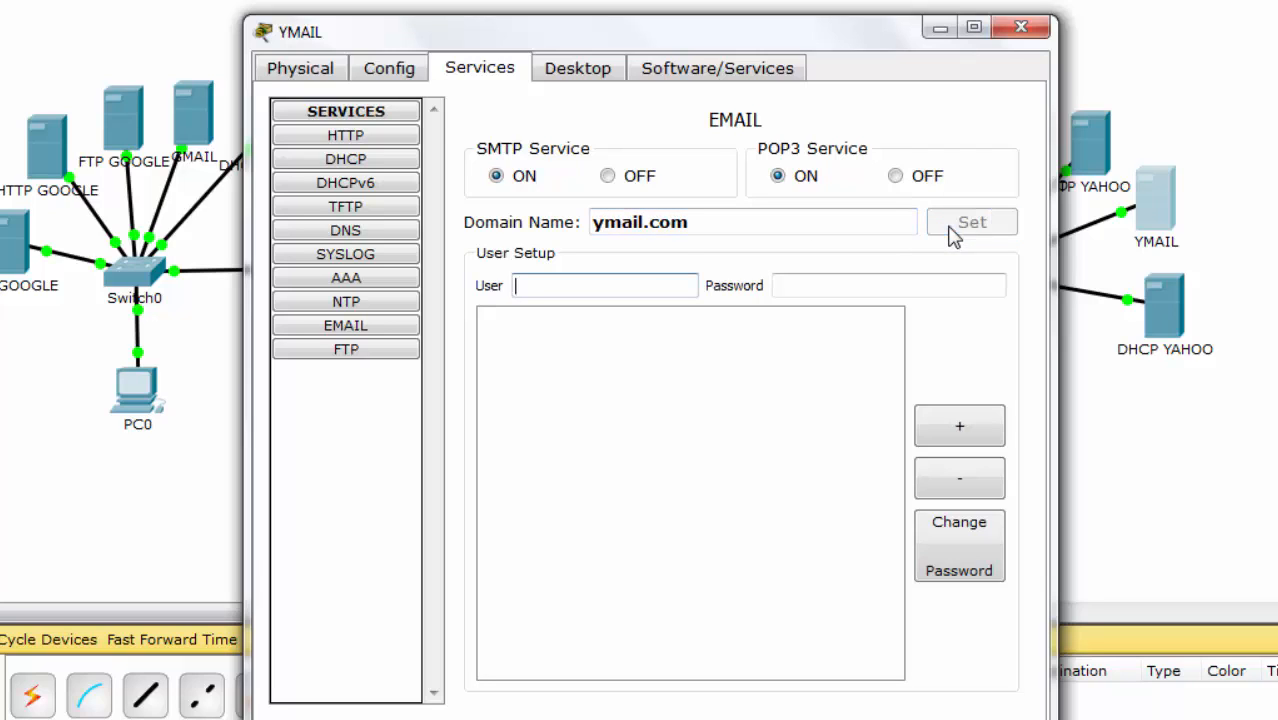
Step: Add a mail account named user with its account password, and close the YMAIL server's window
left_click(632, 282)
type("user")
key("Tab")
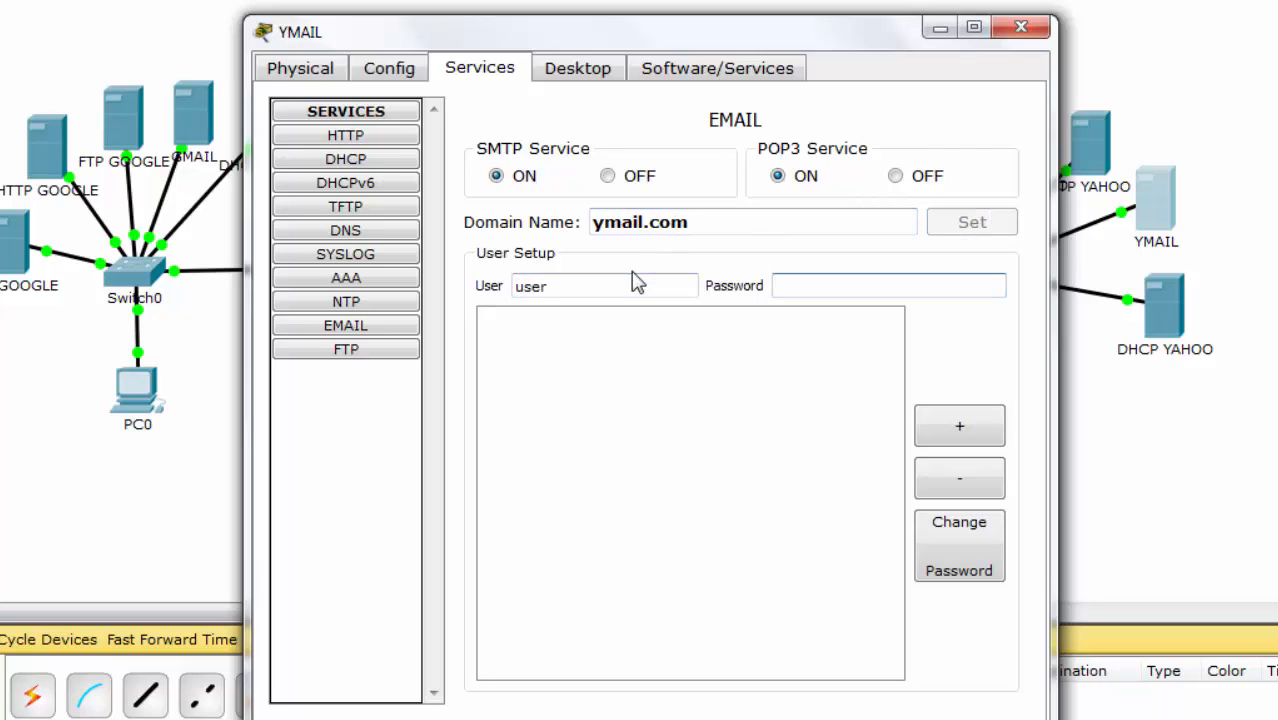
left_click(970, 440)
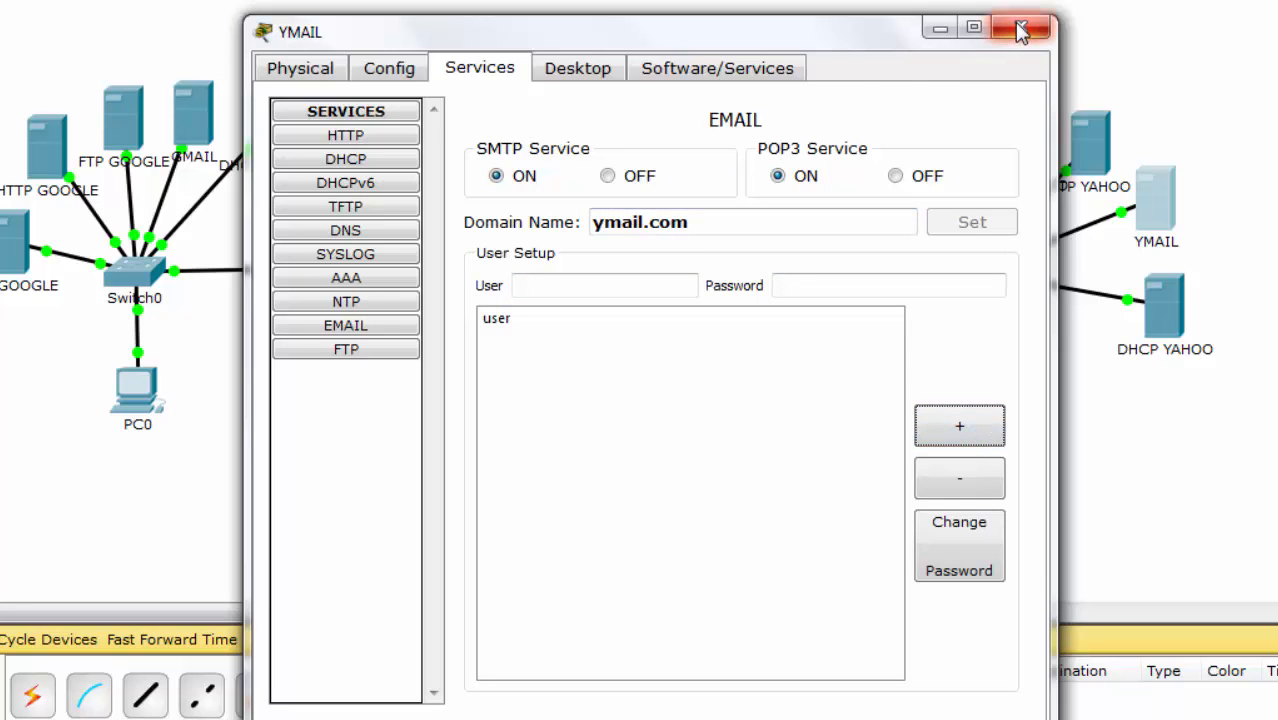
left_click(1020, 31)
Step: Turn off the HTTP, TFTP, Syslog and NTP services on the FTP YAHOO server
left_click(1095, 145)
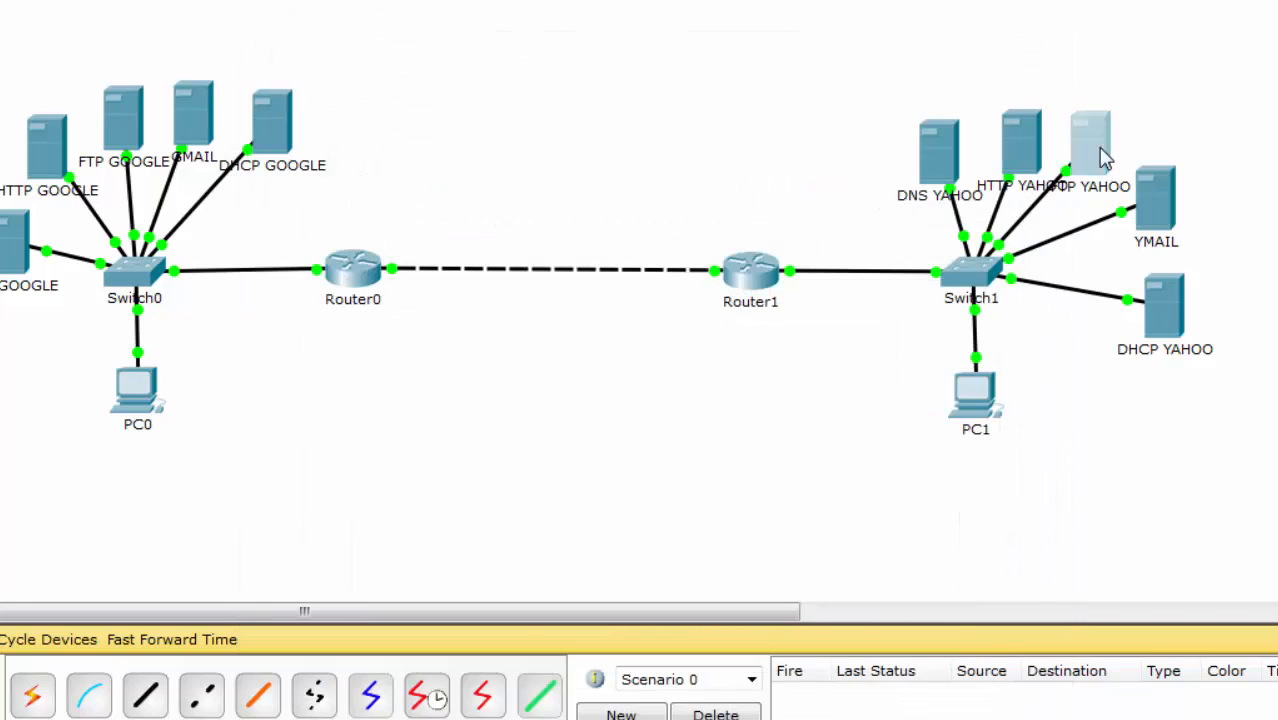
left_click(458, 80)
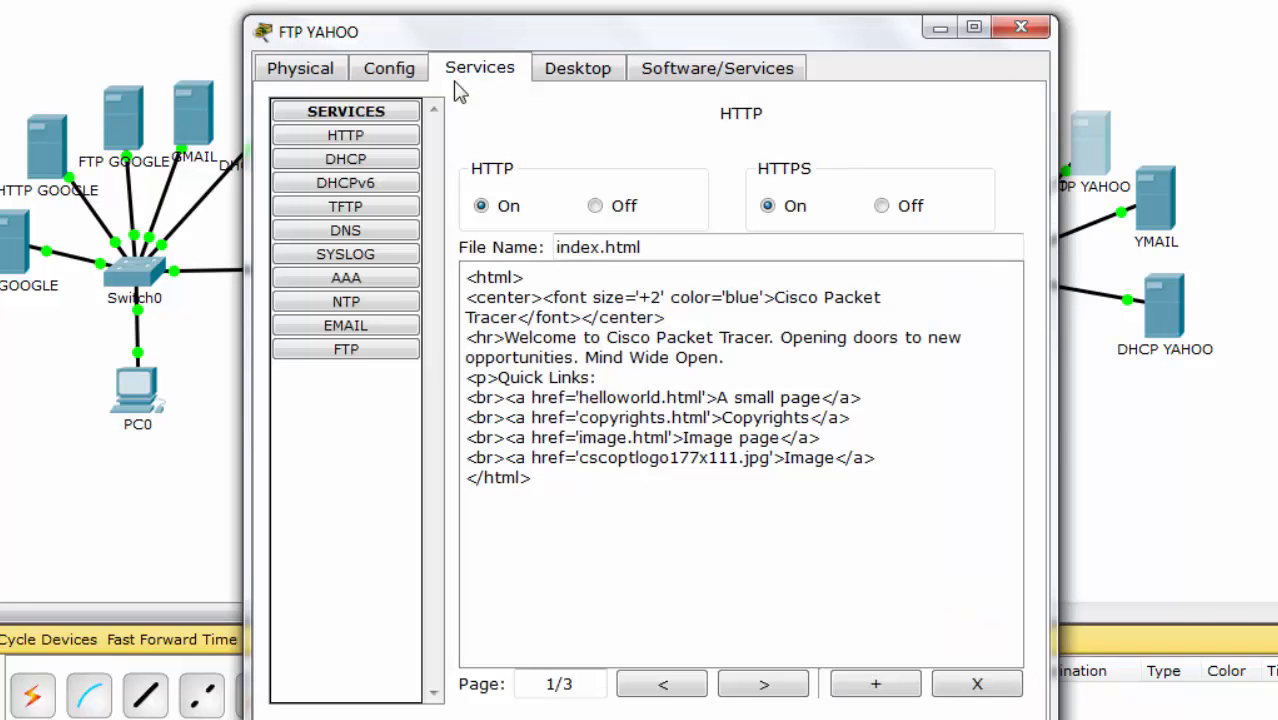
left_click(630, 207)
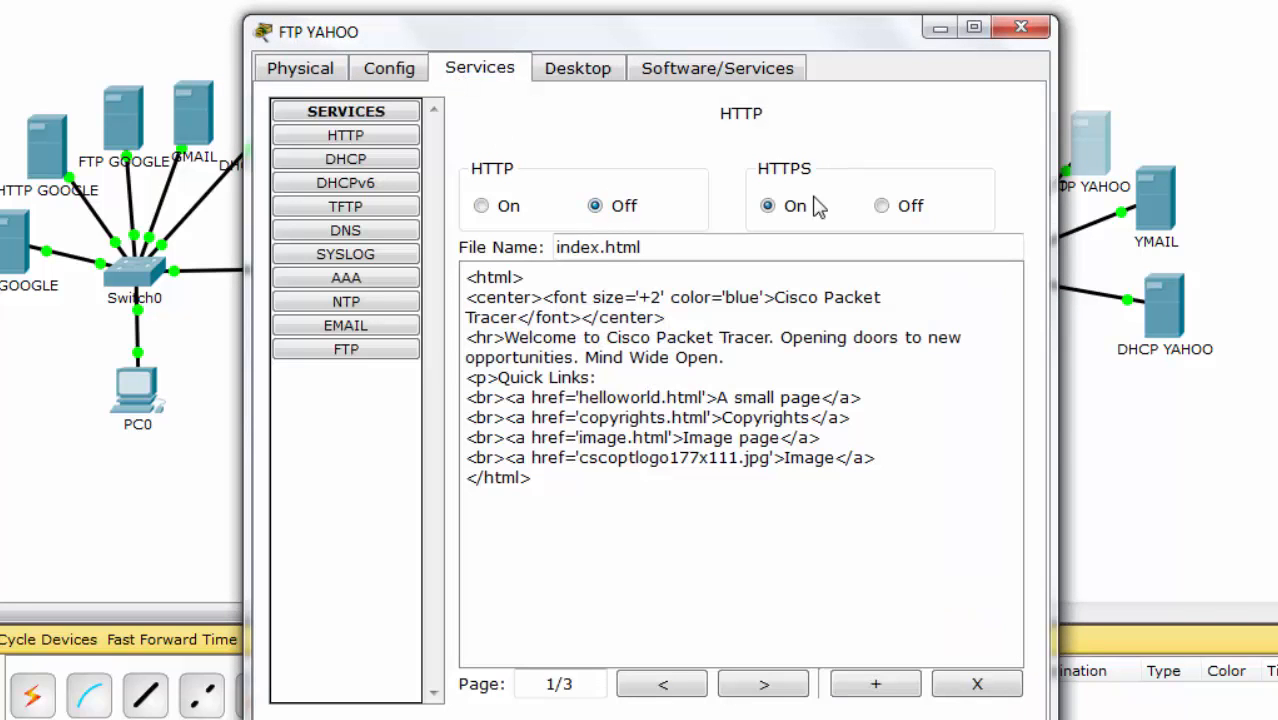
left_click(365, 205)
left_click(997, 172)
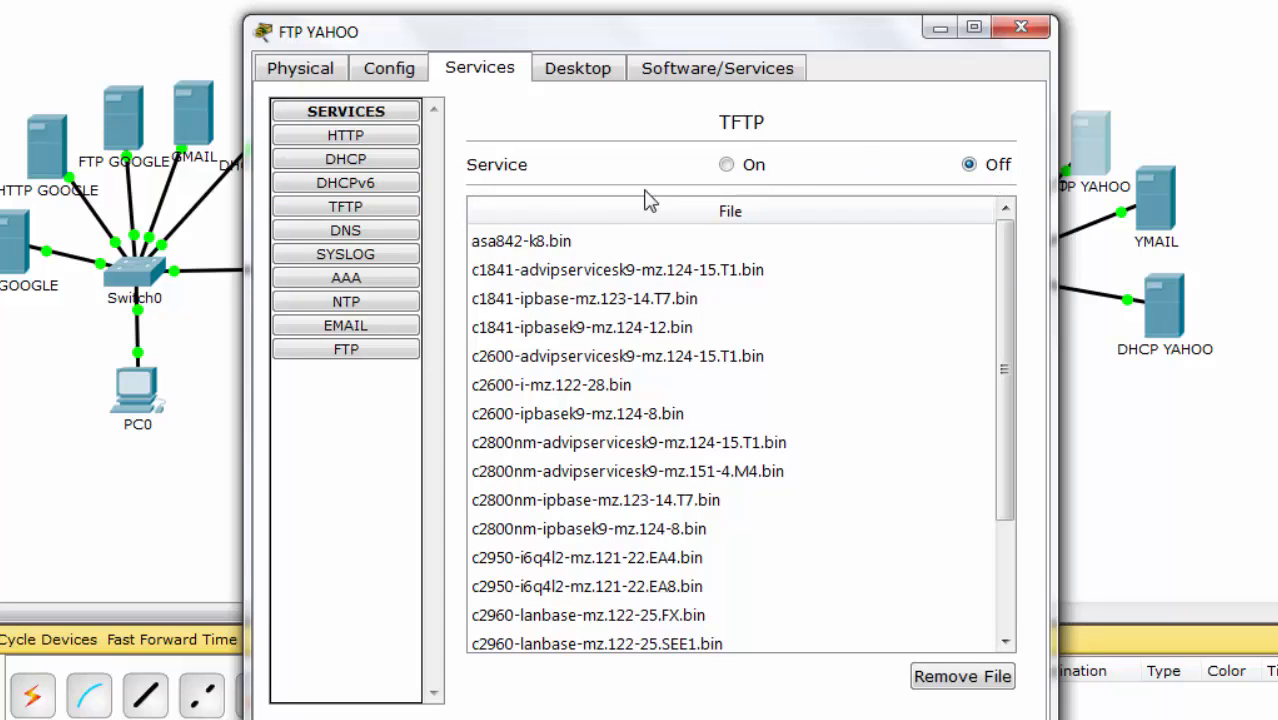
left_click(360, 260)
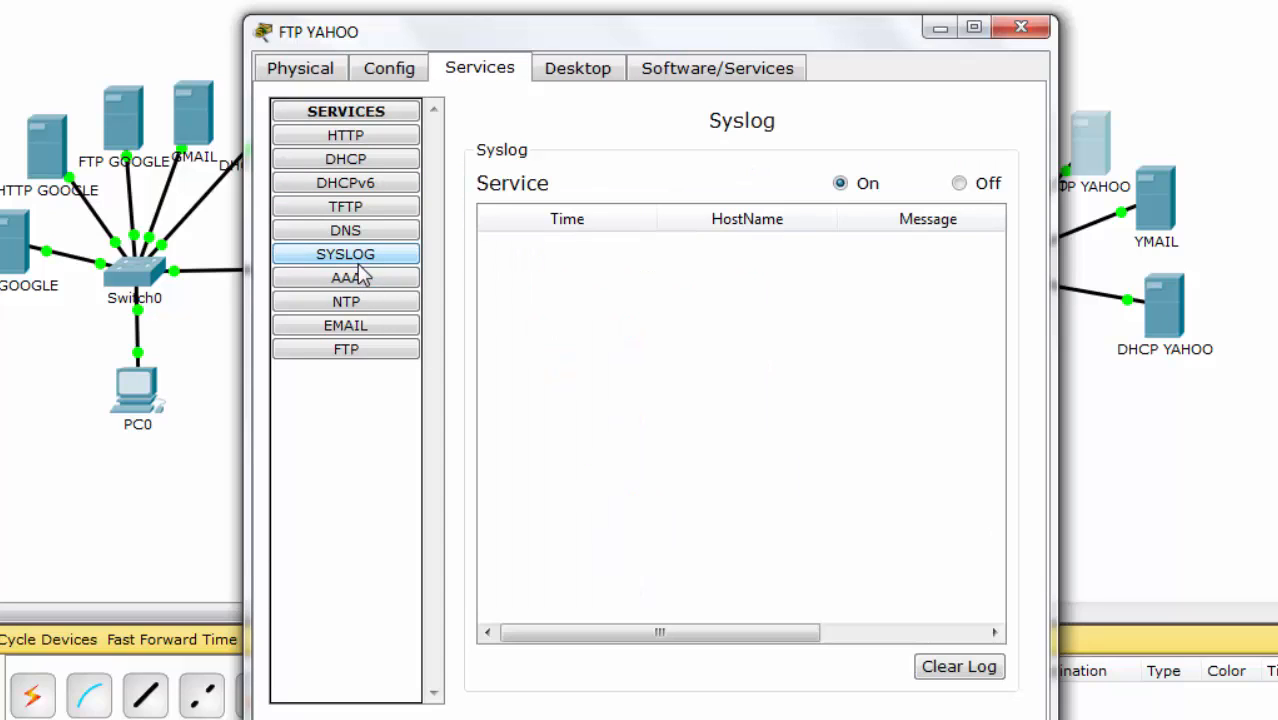
left_click(982, 185)
left_click(412, 301)
left_click(1005, 152)
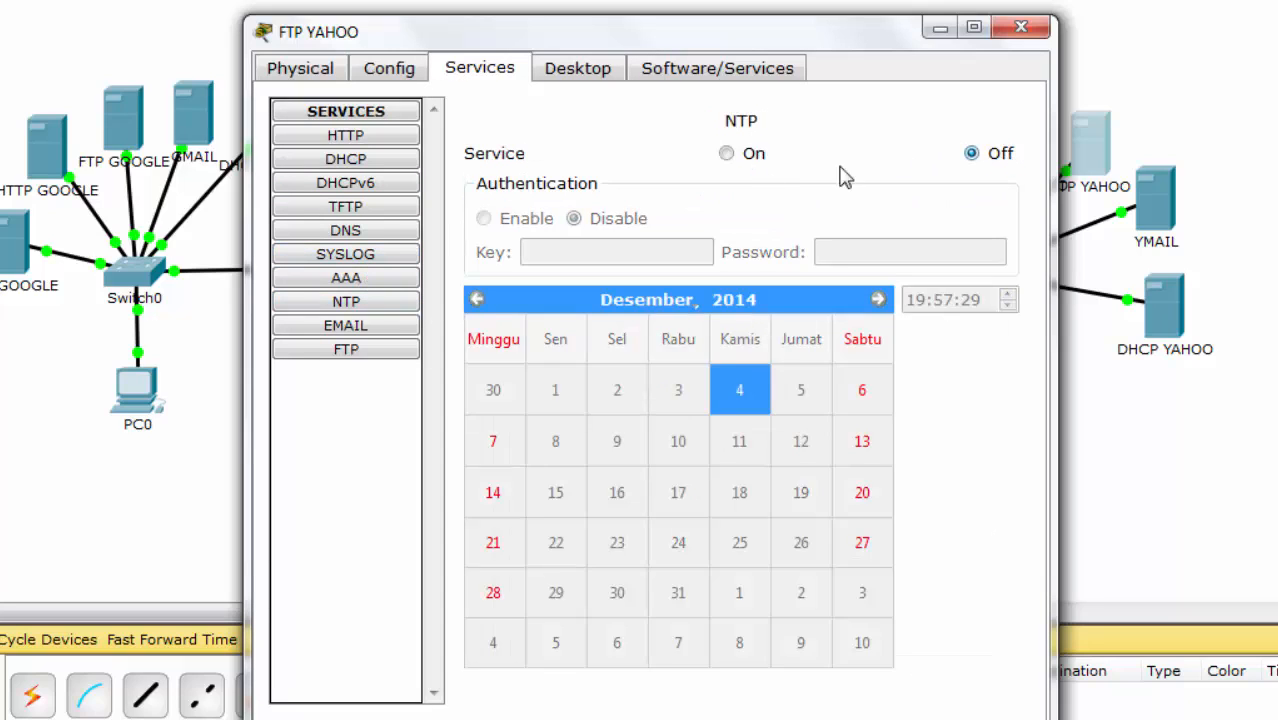
Step: Turn off the POP3 and SMTP mail services on the FTP YAHOO server
left_click(408, 326)
left_click(894, 177)
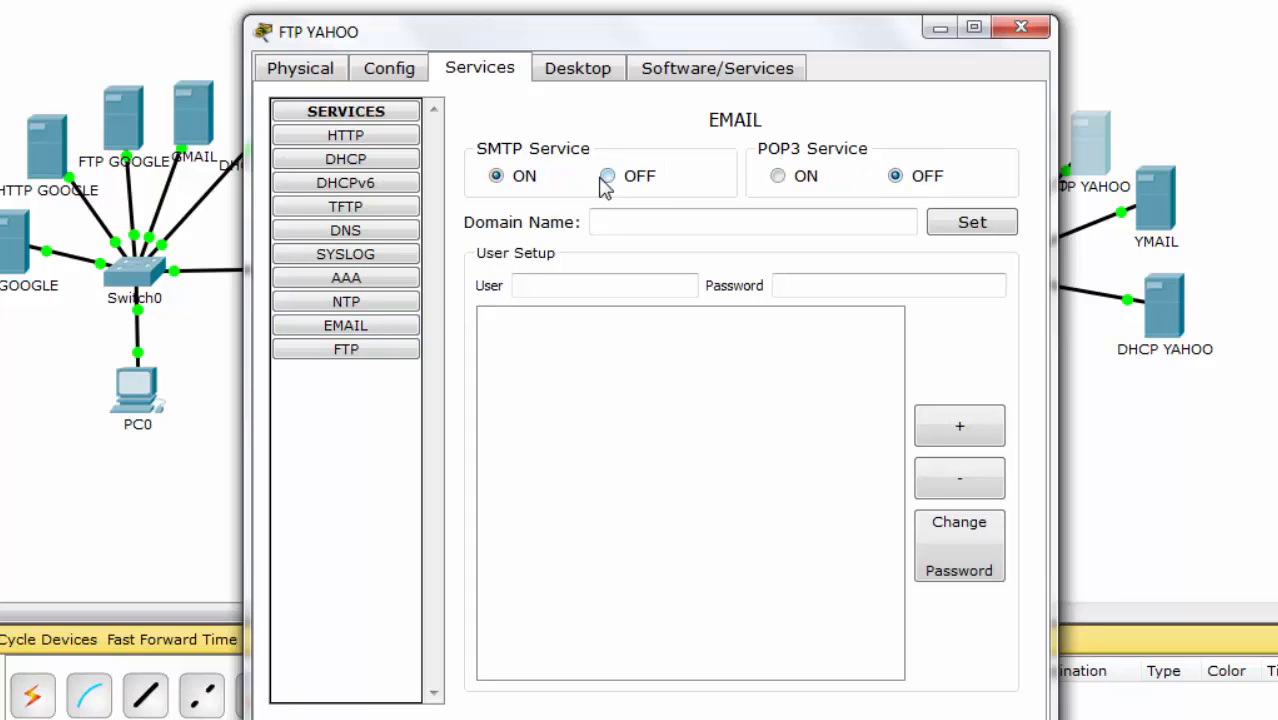
left_click(607, 177)
Step: Add an FTP user named anonymous with its password and Read and List permissions, and close the FTP YAHOO server's window
left_click(395, 356)
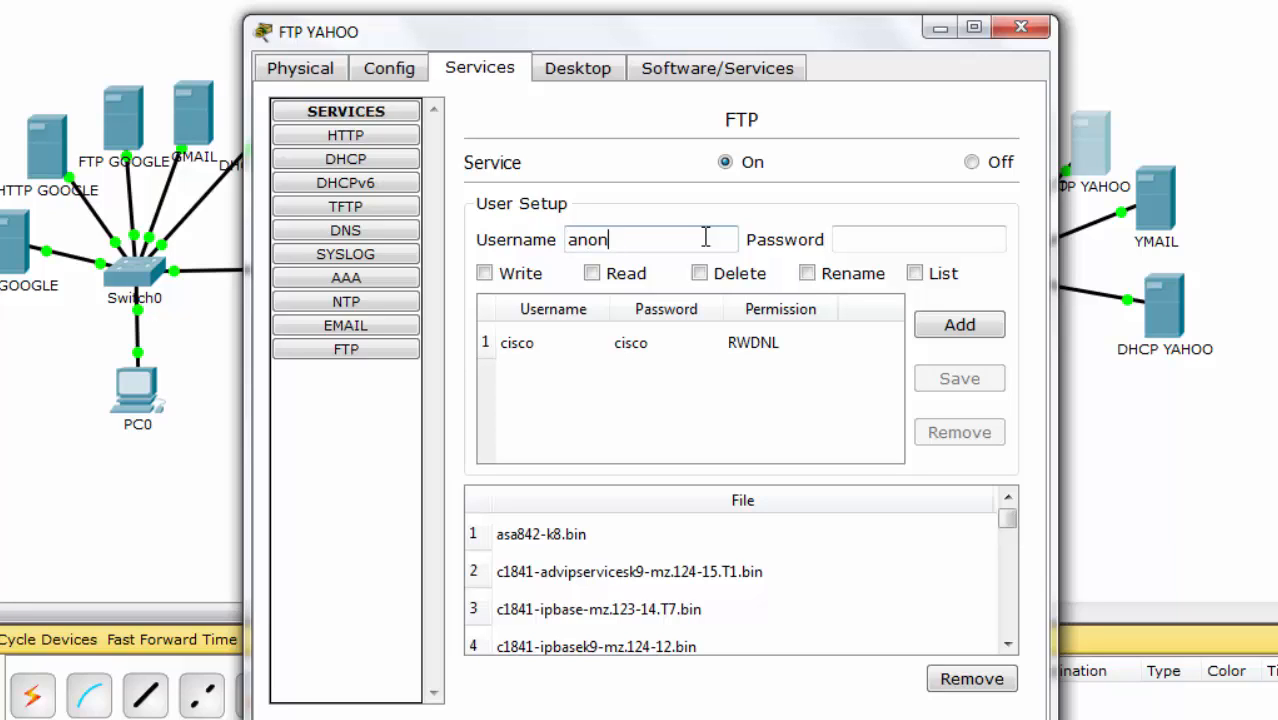
key("Tab")
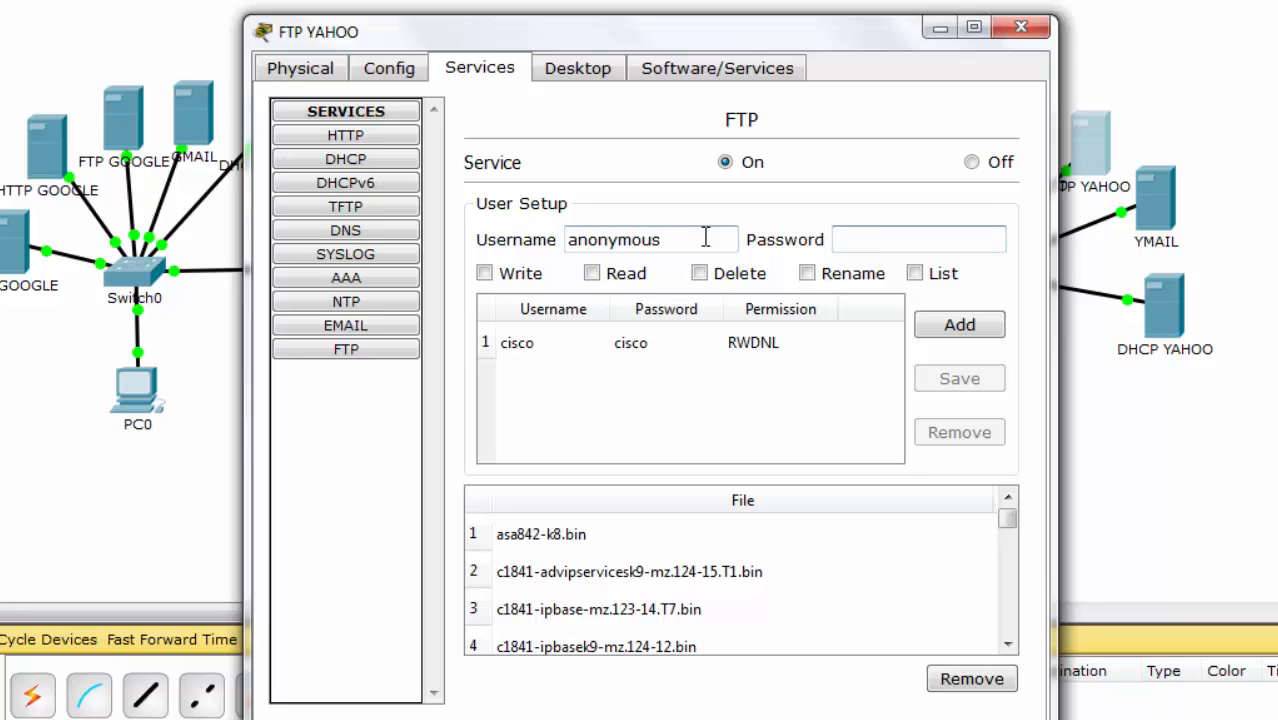
type("1")
left_click(593, 274)
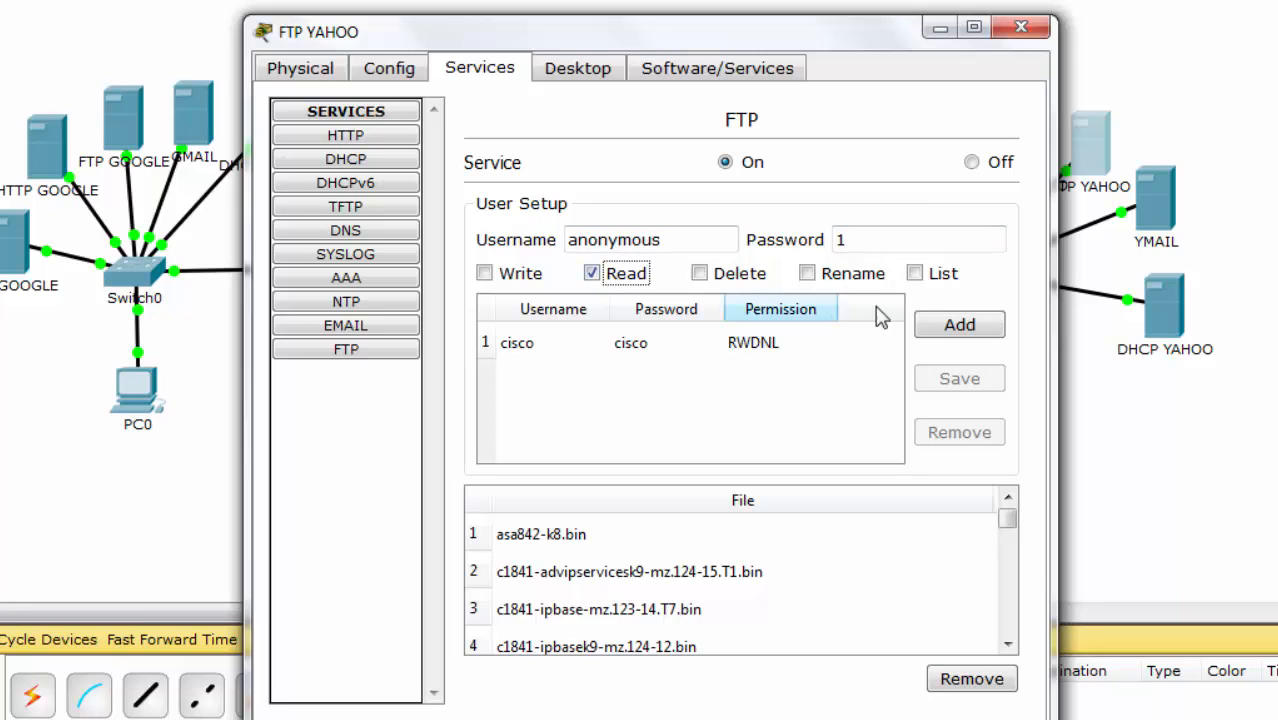
left_click(915, 274)
left_click(958, 326)
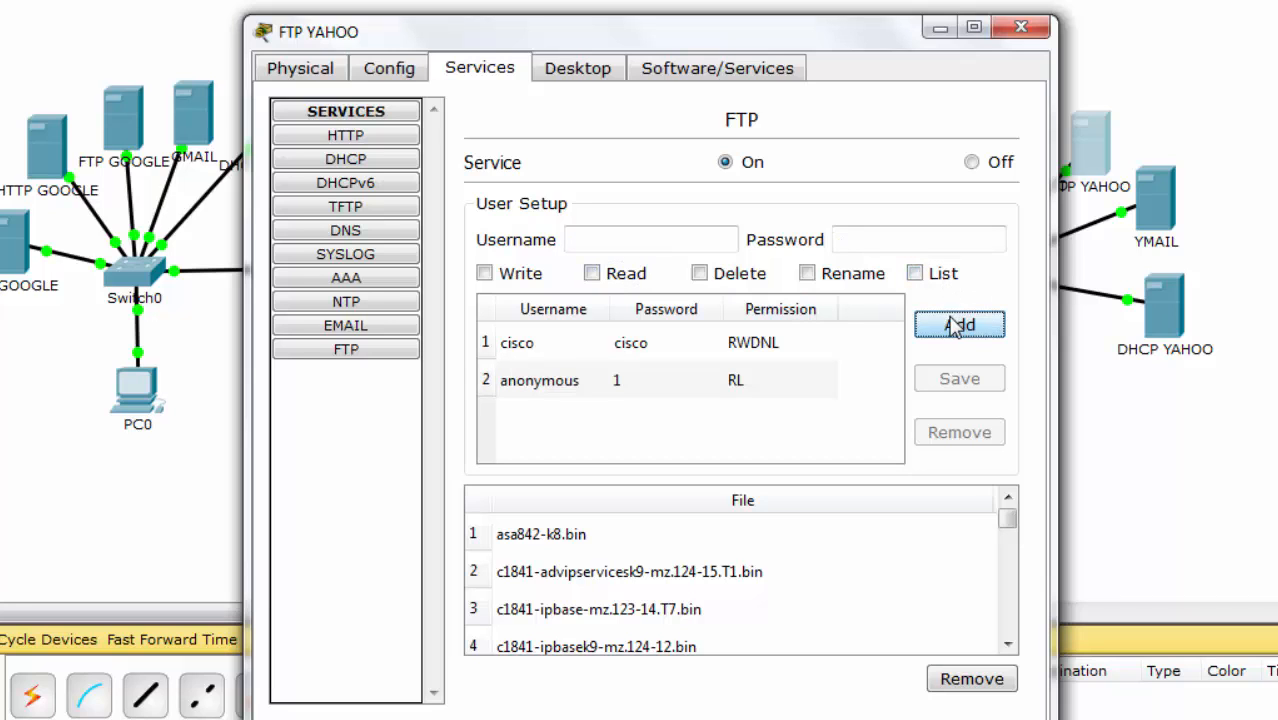
left_click(1019, 26)
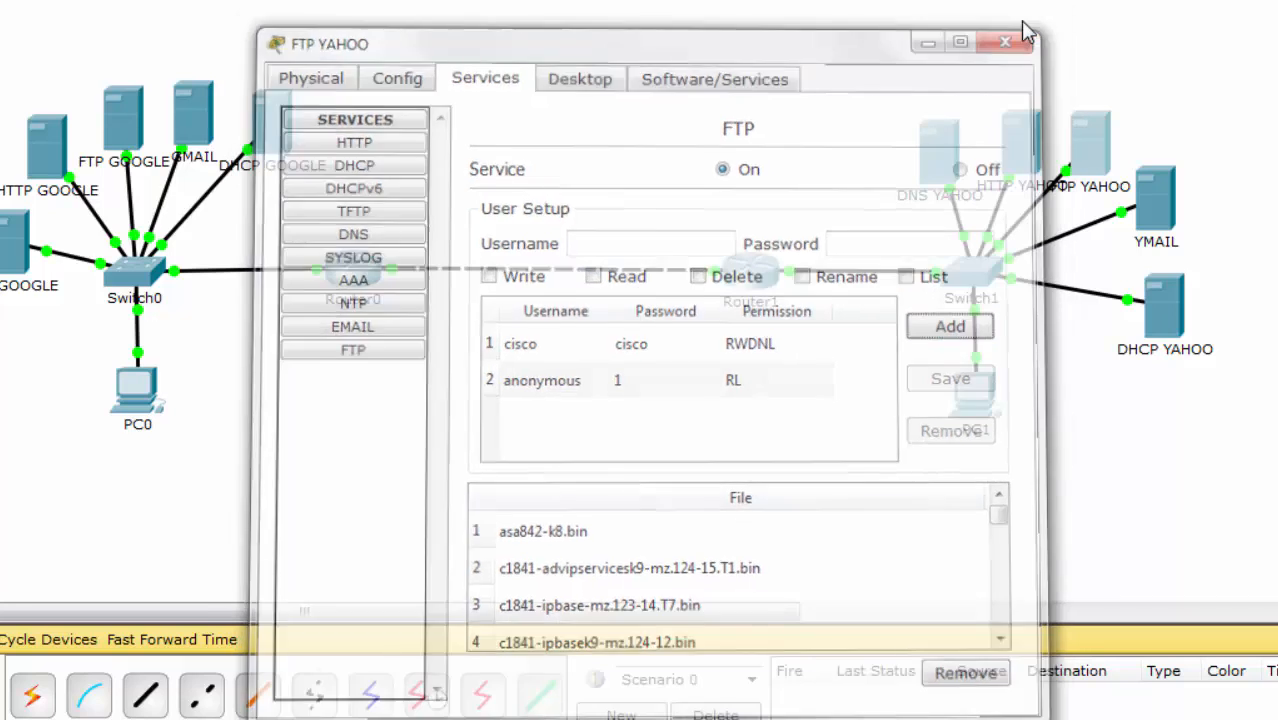
Step: Turn off the TFTP, Syslog and NTP services on the HTTP YAHOO server
left_click(1022, 148)
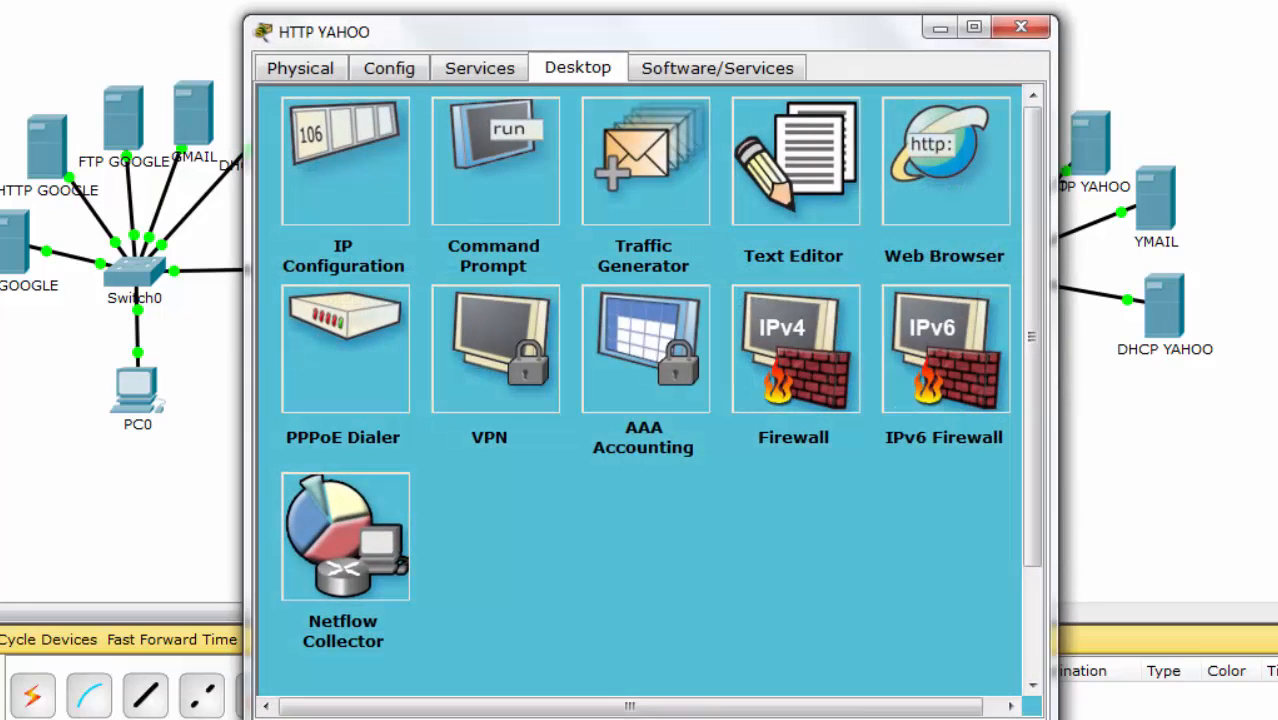
left_click(470, 62)
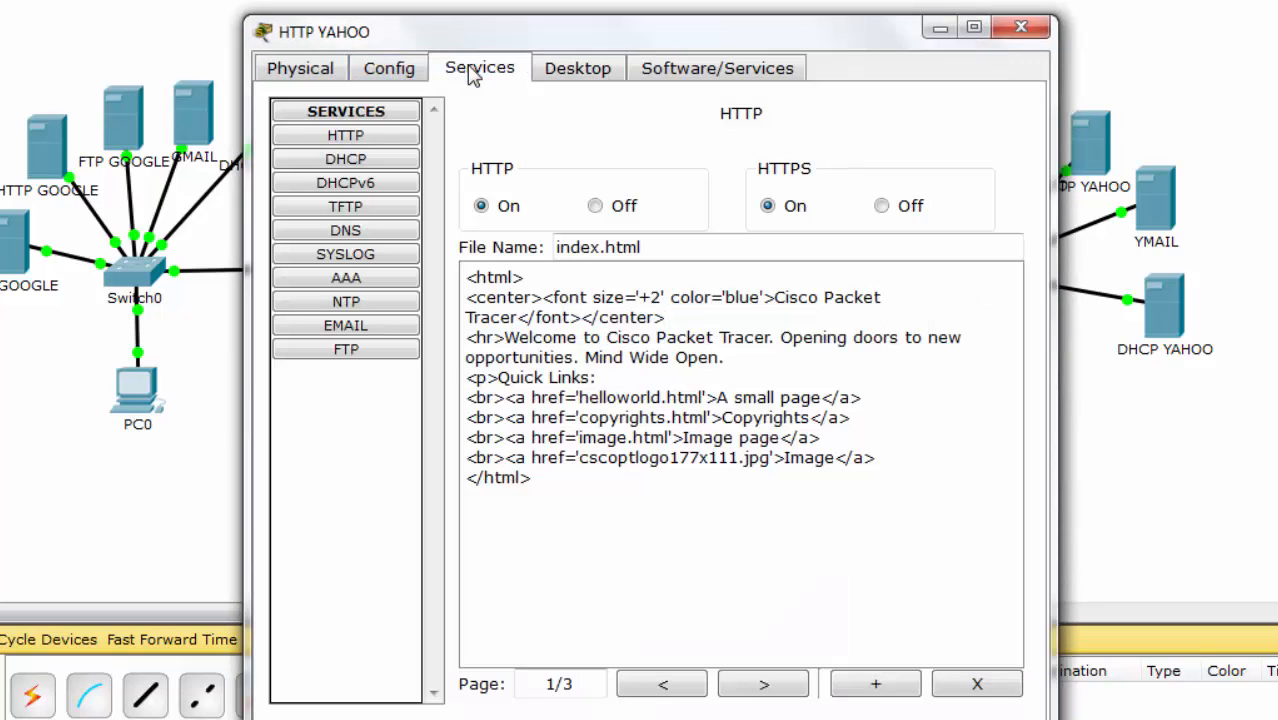
left_click(396, 205)
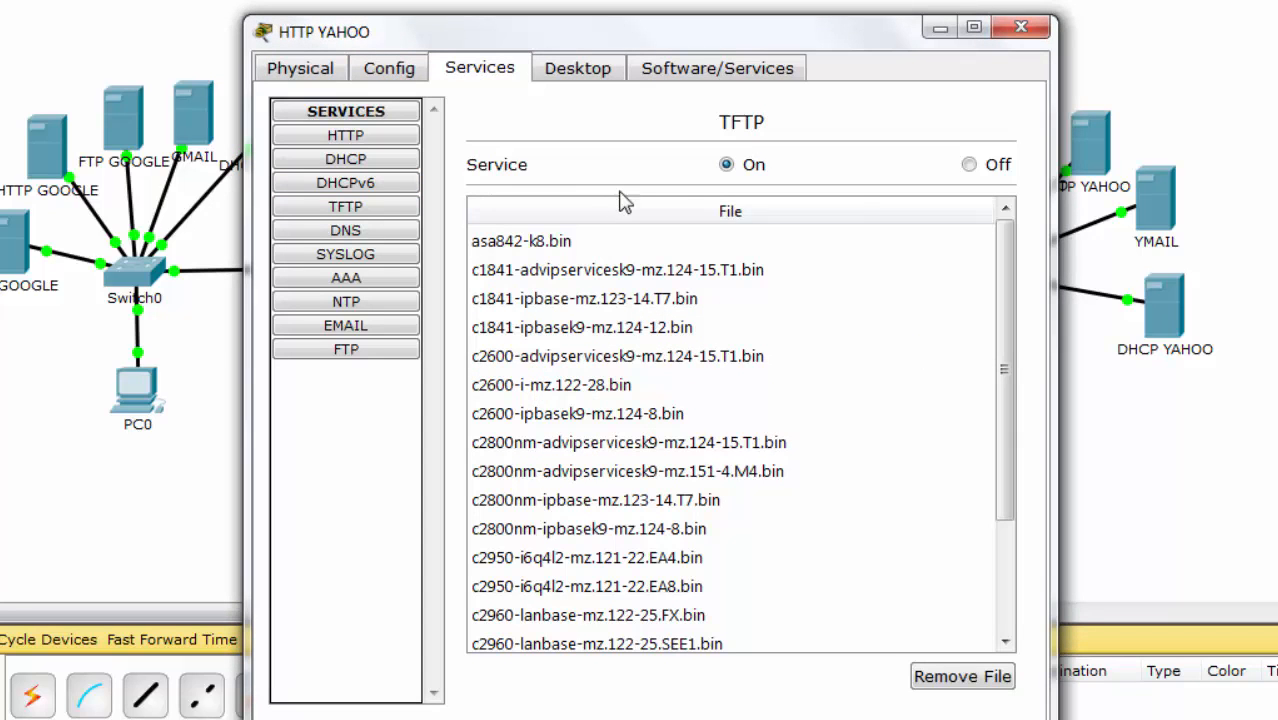
left_click(965, 167)
left_click(373, 258)
left_click(959, 183)
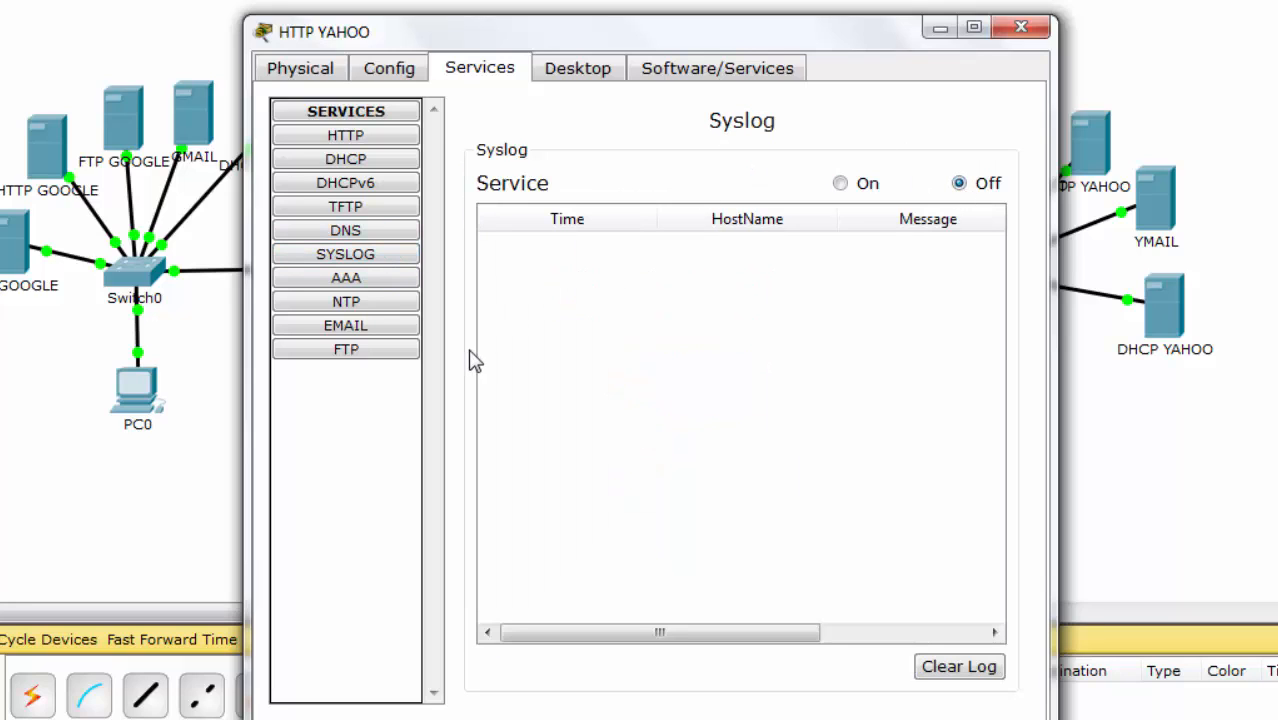
left_click(375, 304)
left_click(978, 156)
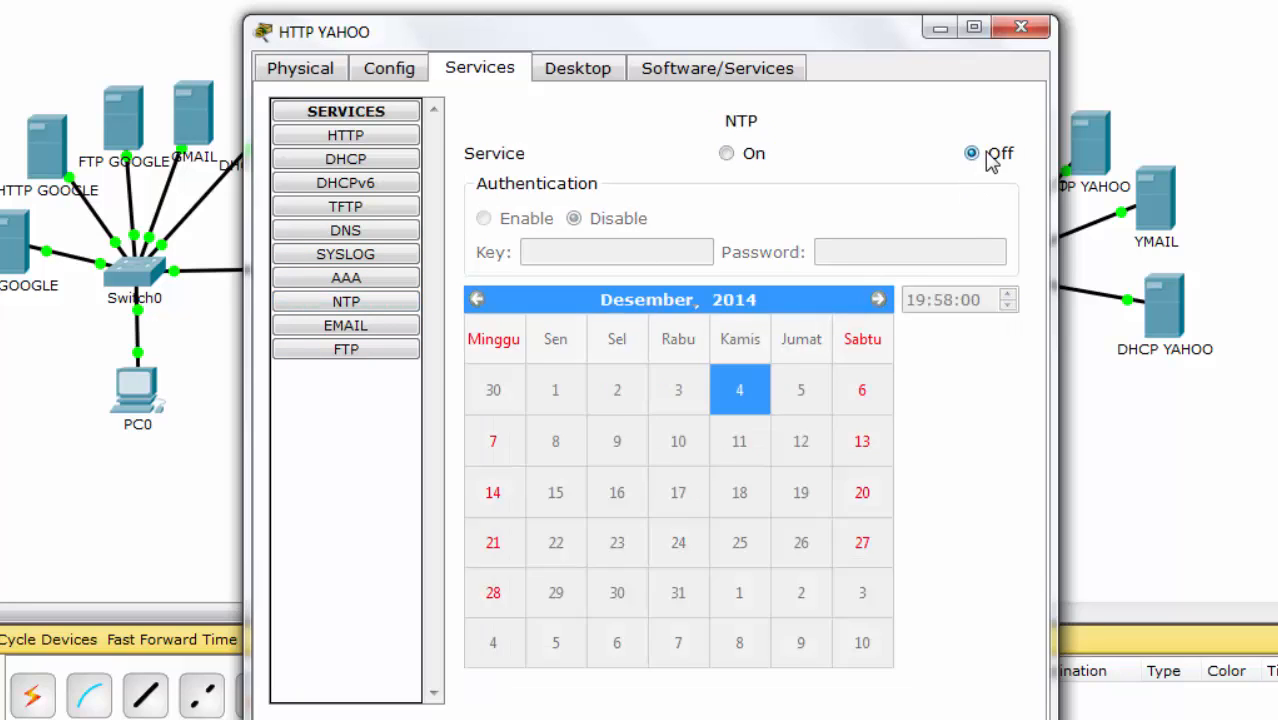
Step: Turn off the POP3, SMTP and FTP services on the HTTP YAHOO server, and close its window after checking the HTTP service
left_click(377, 327)
left_click(897, 176)
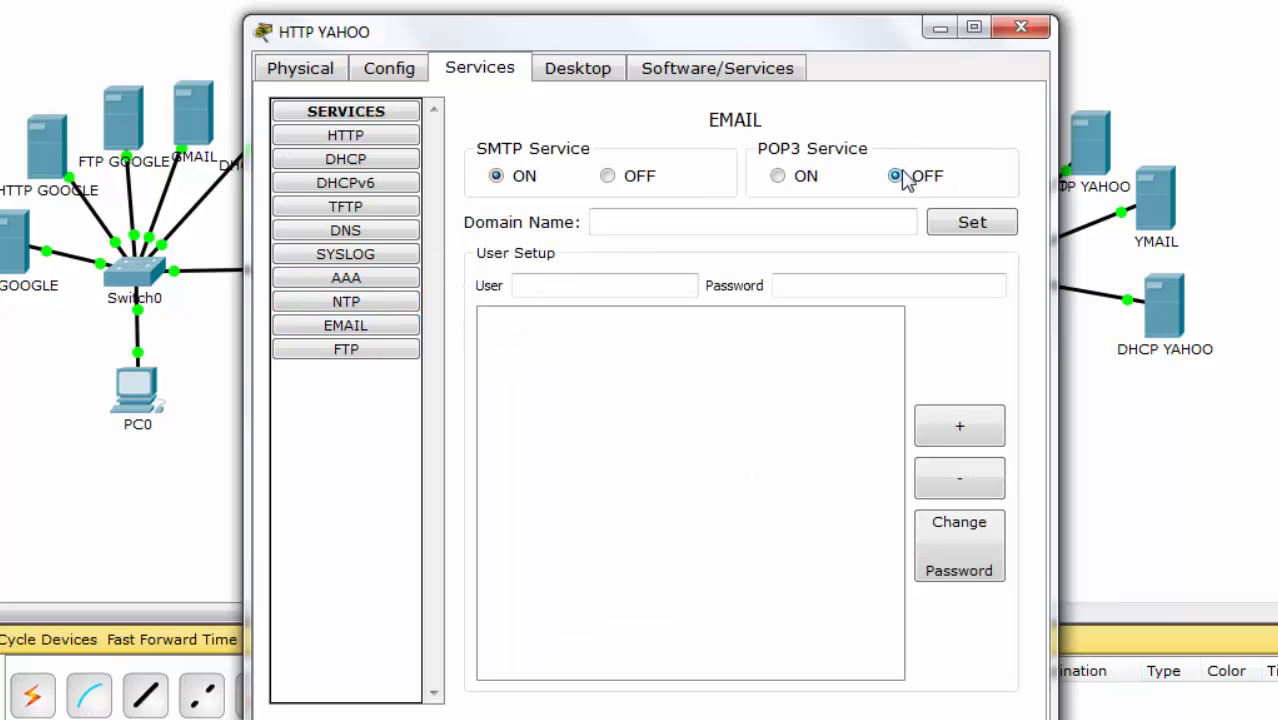
left_click(641, 185)
left_click(356, 352)
left_click(972, 163)
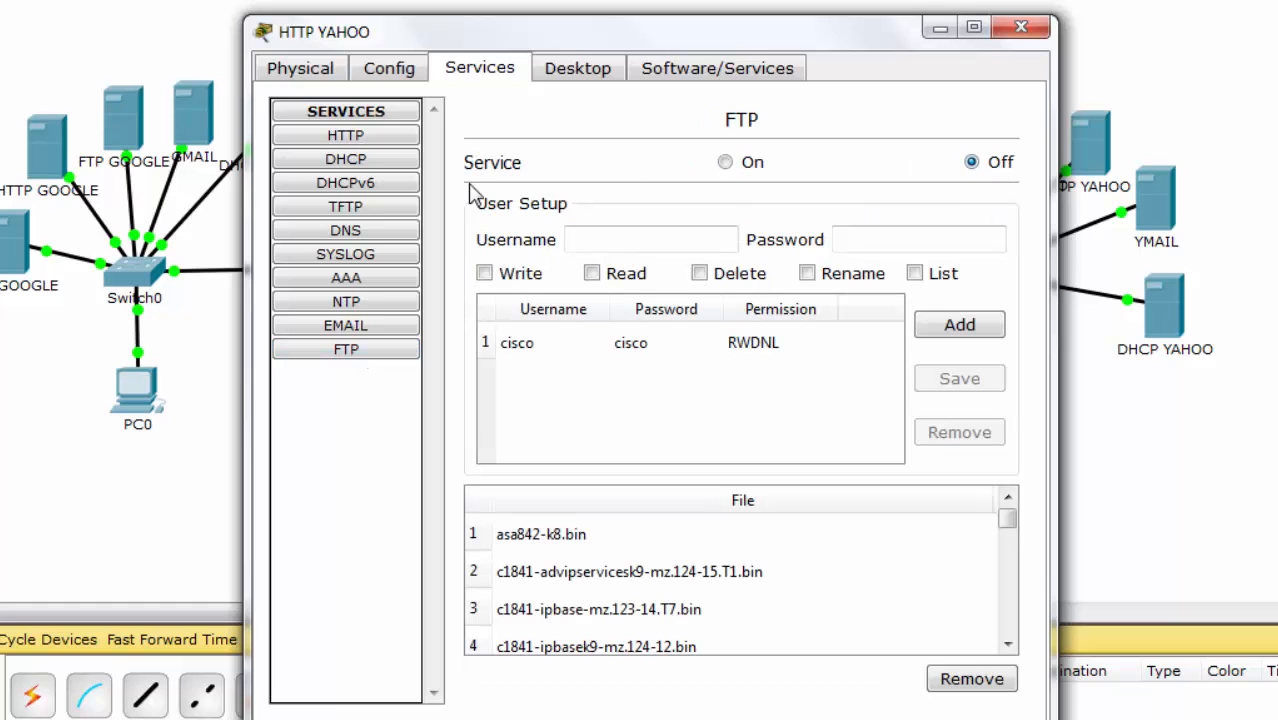
left_click(412, 140)
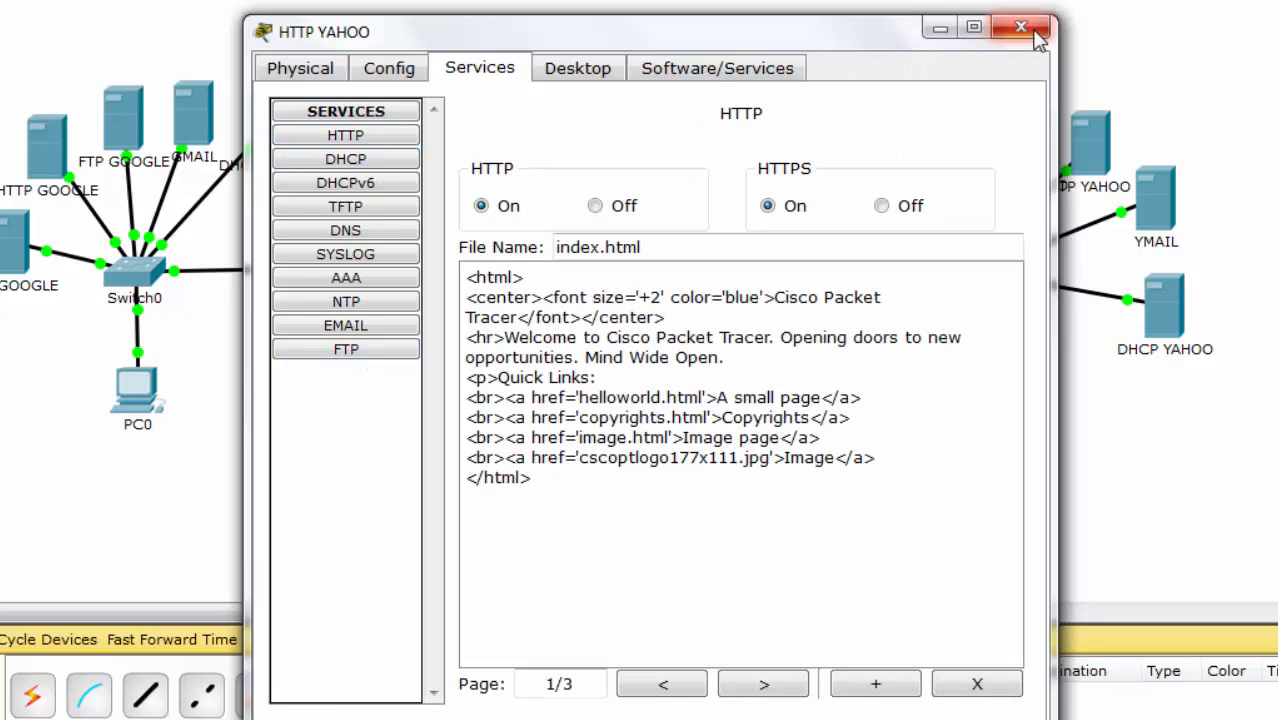
left_click(1021, 28)
Step: Turn off the HTTP, HTTPS, TFTP and Syslog services on the DNS YAHOO server
left_click(940, 158)
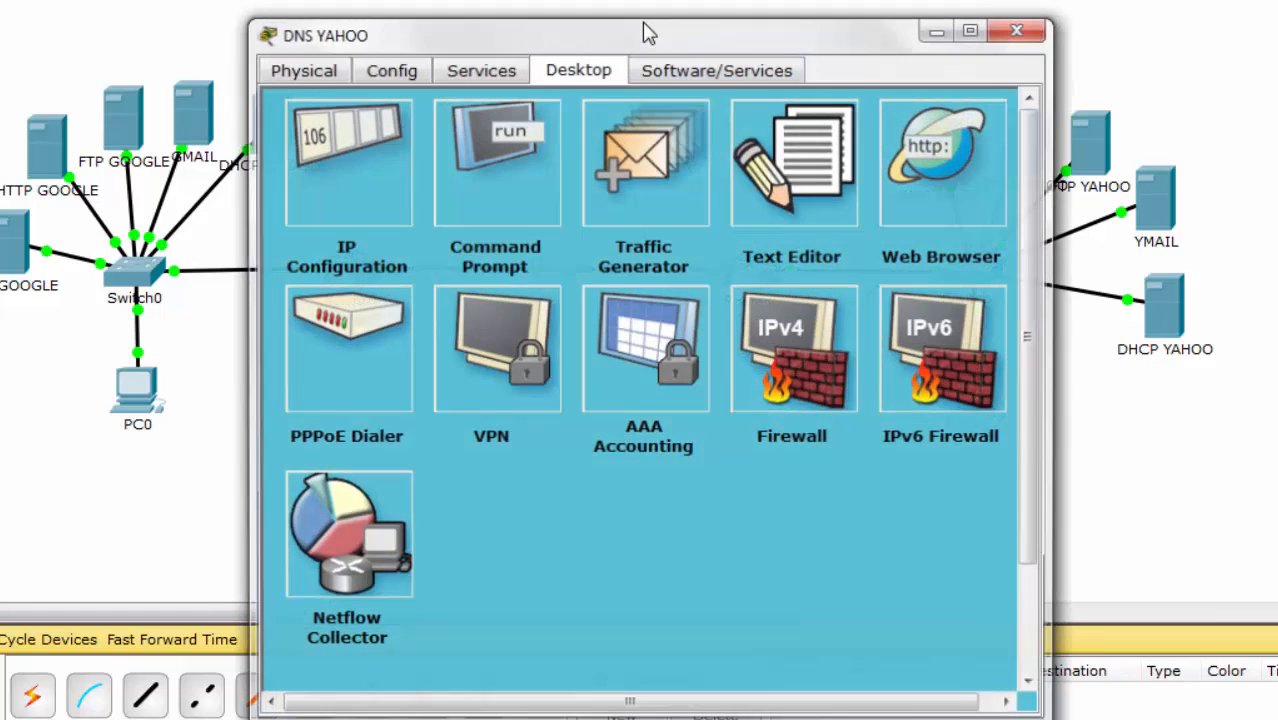
left_click_drag(662, 40, 419, 0)
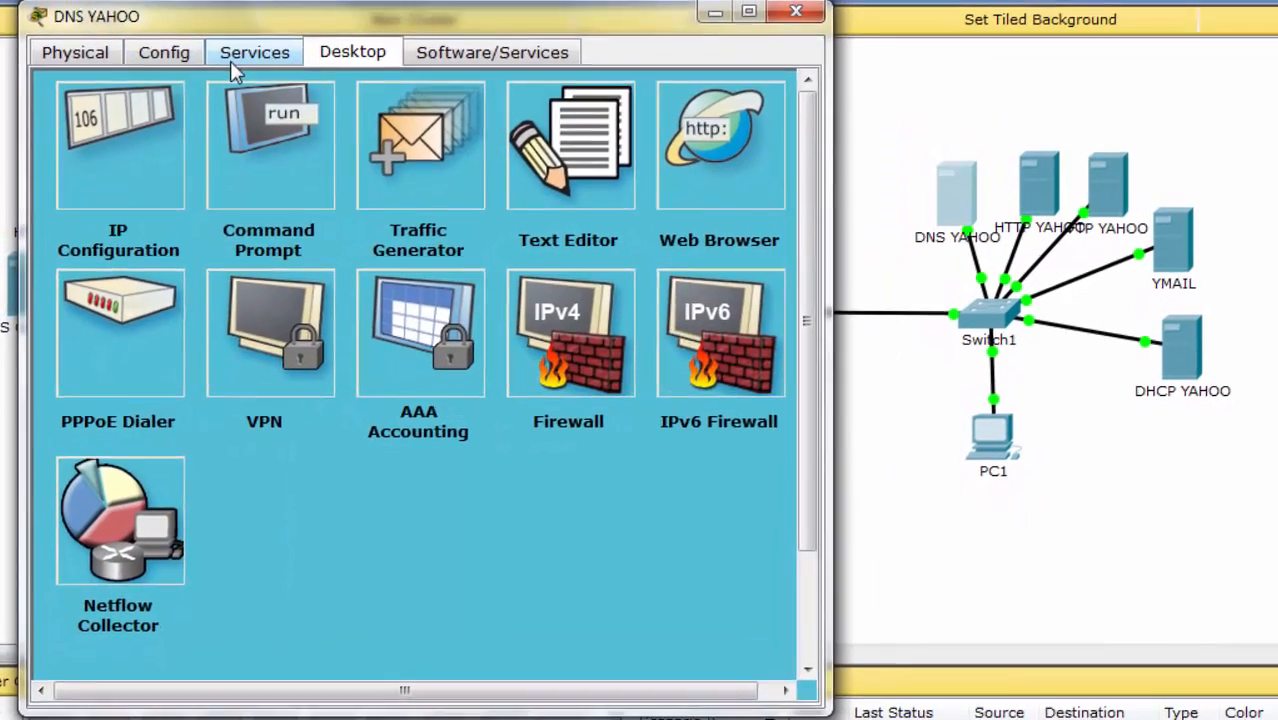
left_click(225, 11)
left_click(398, 212)
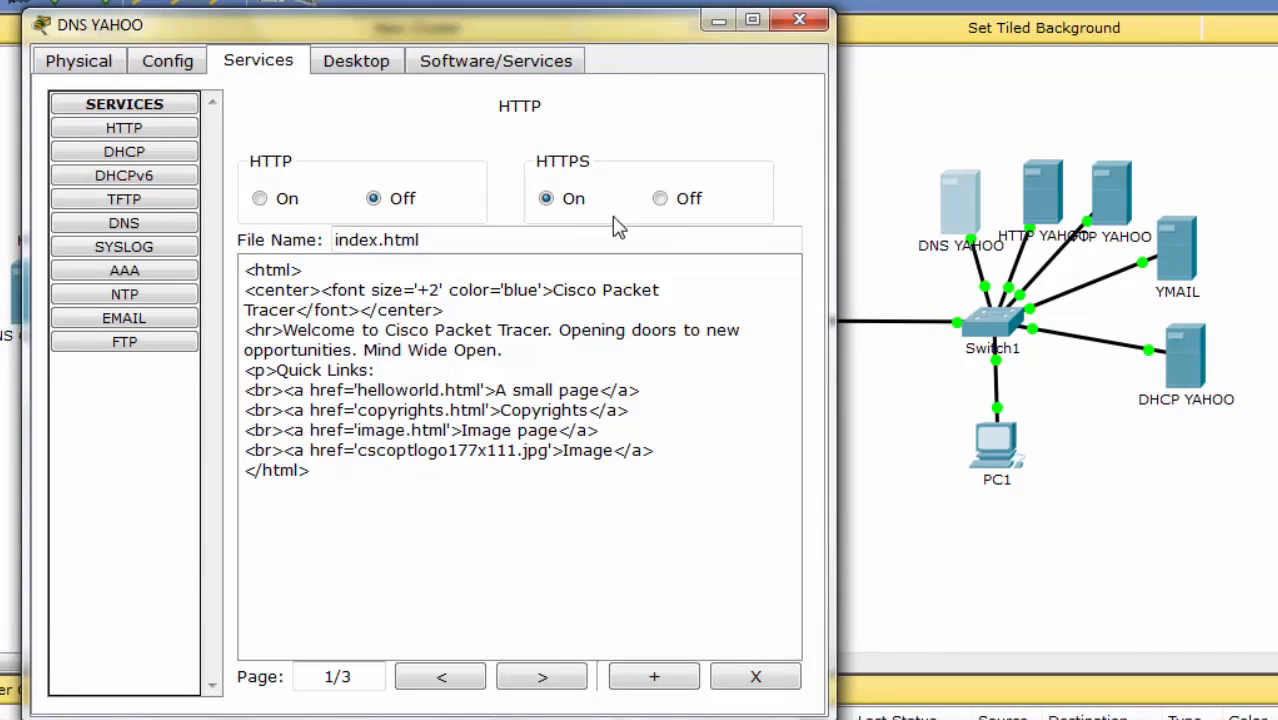
left_click(674, 206)
left_click(148, 205)
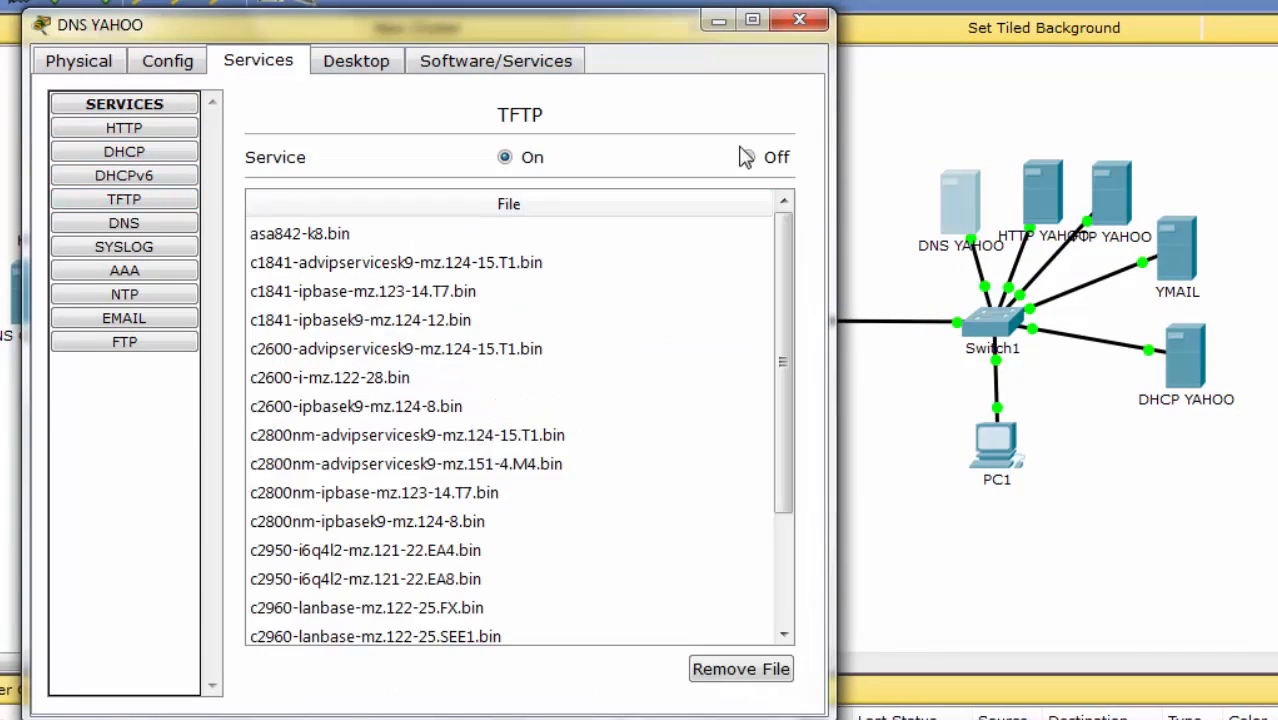
left_click(765, 159)
left_click(164, 251)
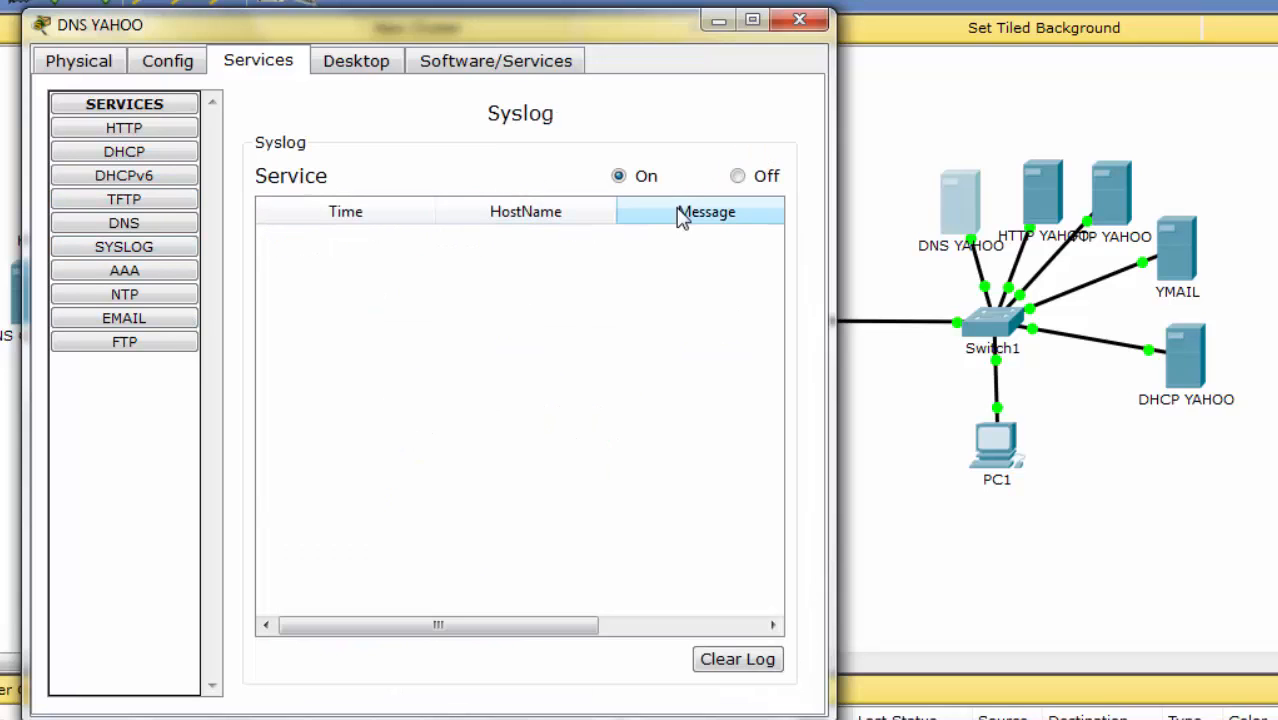
left_click(736, 177)
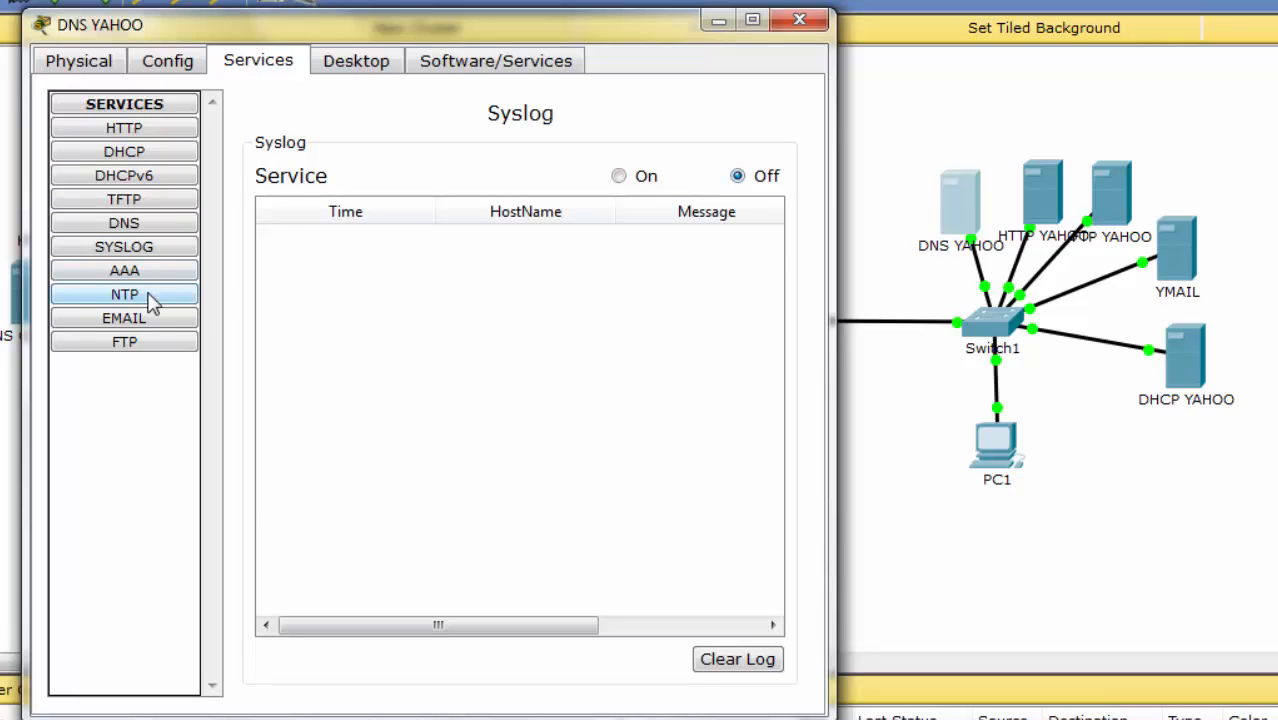
Step: Turn off the NTP, SMTP, POP3 and FTP services on the DNS YAHOO server
left_click(160, 297)
left_click(750, 147)
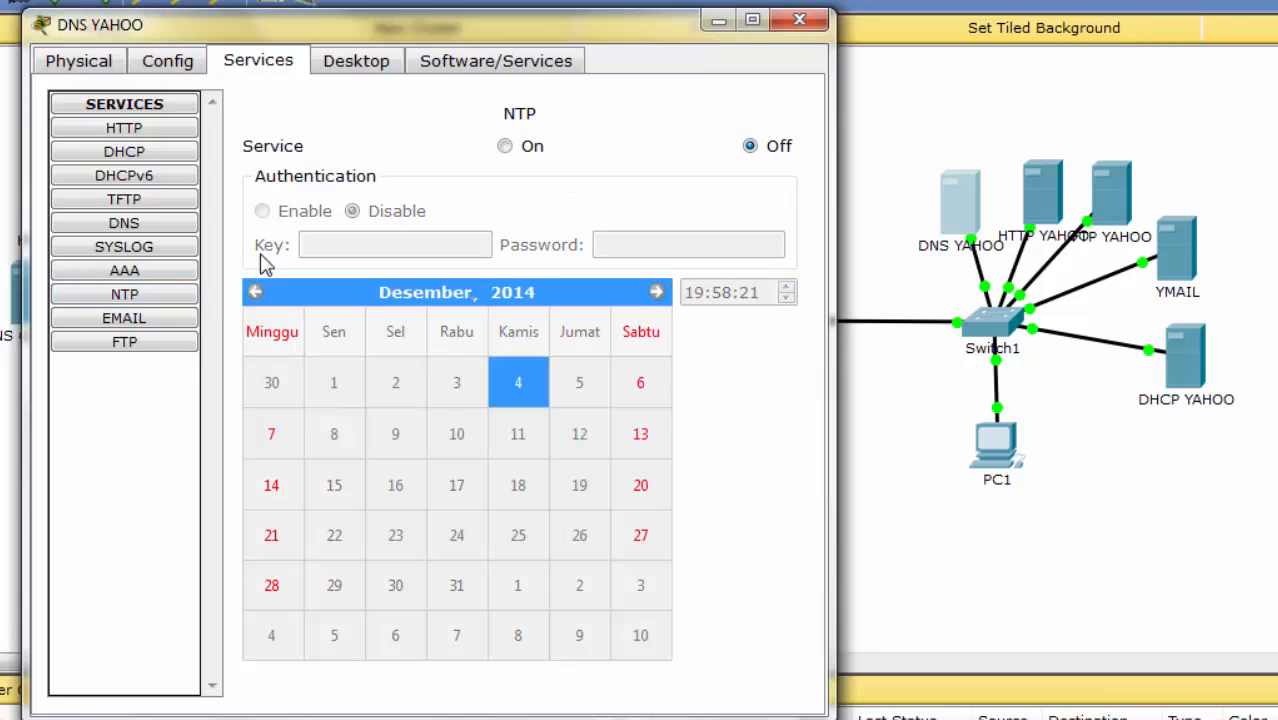
left_click(166, 319)
left_click(420, 168)
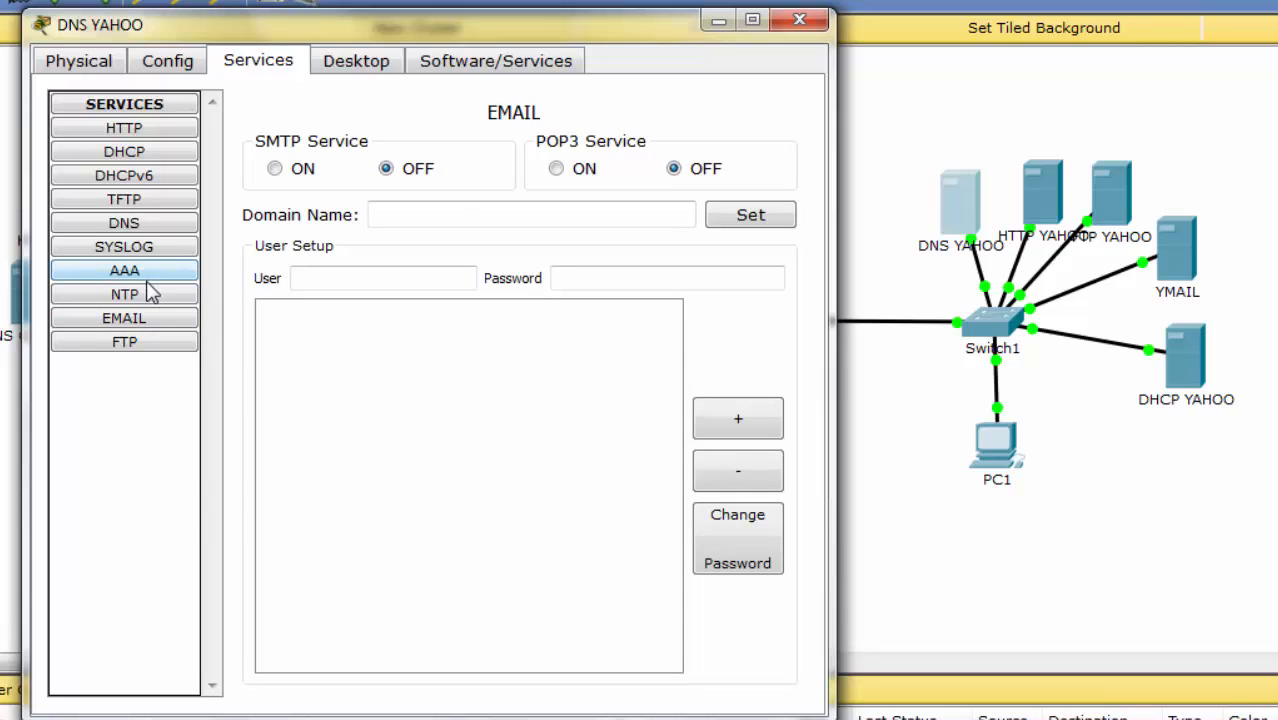
left_click(145, 341)
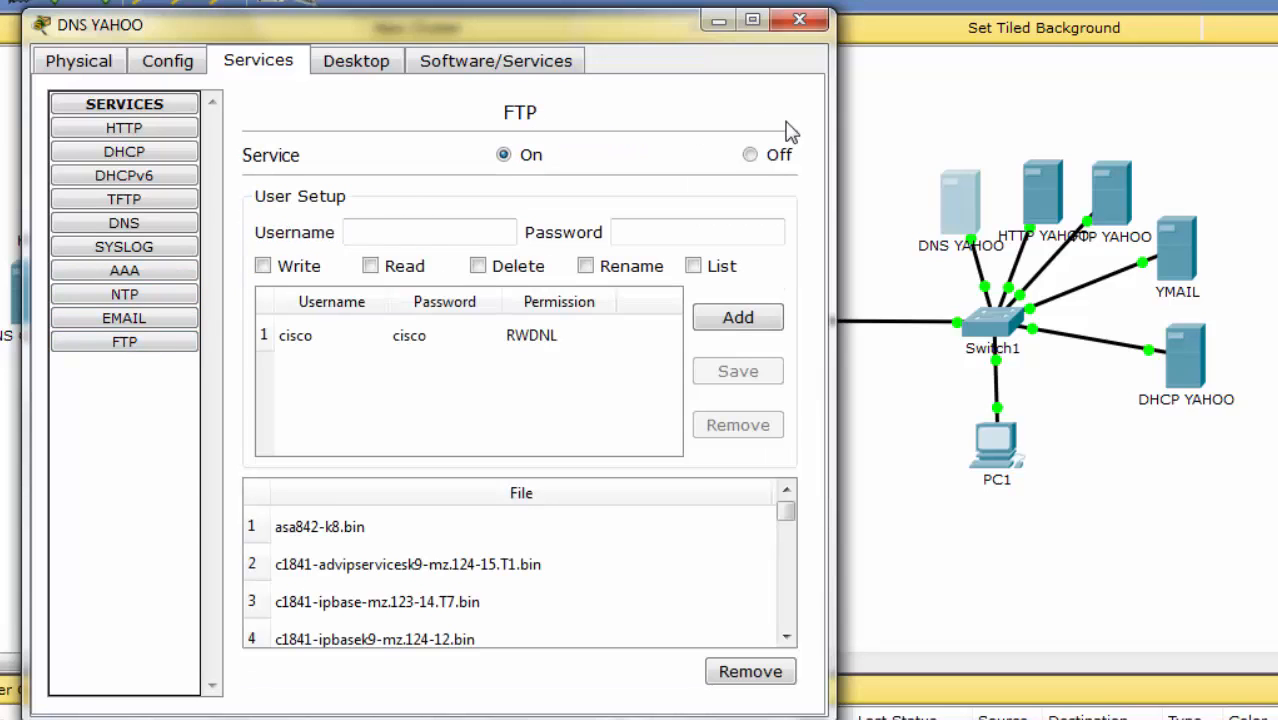
left_click(780, 158)
Step: Add an A record for ymail.com with address 192.168.0.21 to the DNS YAHOO server's DNS records
left_click(190, 226)
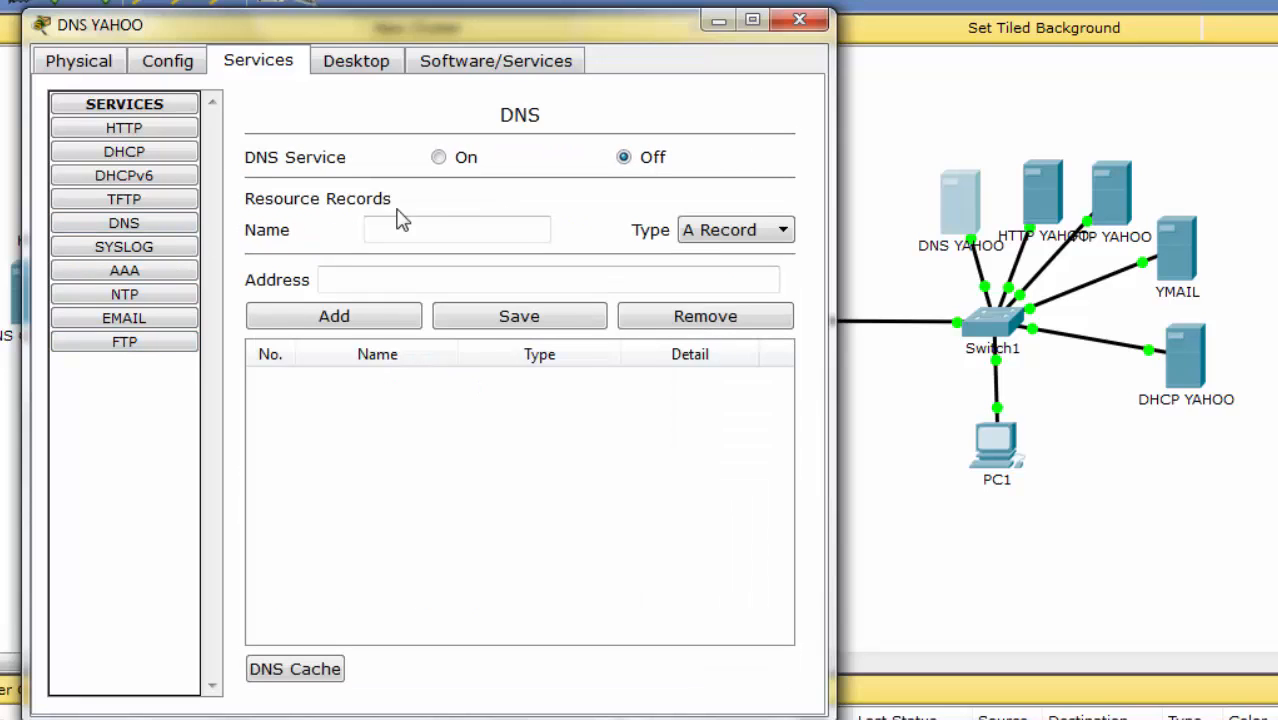
left_click(450, 226)
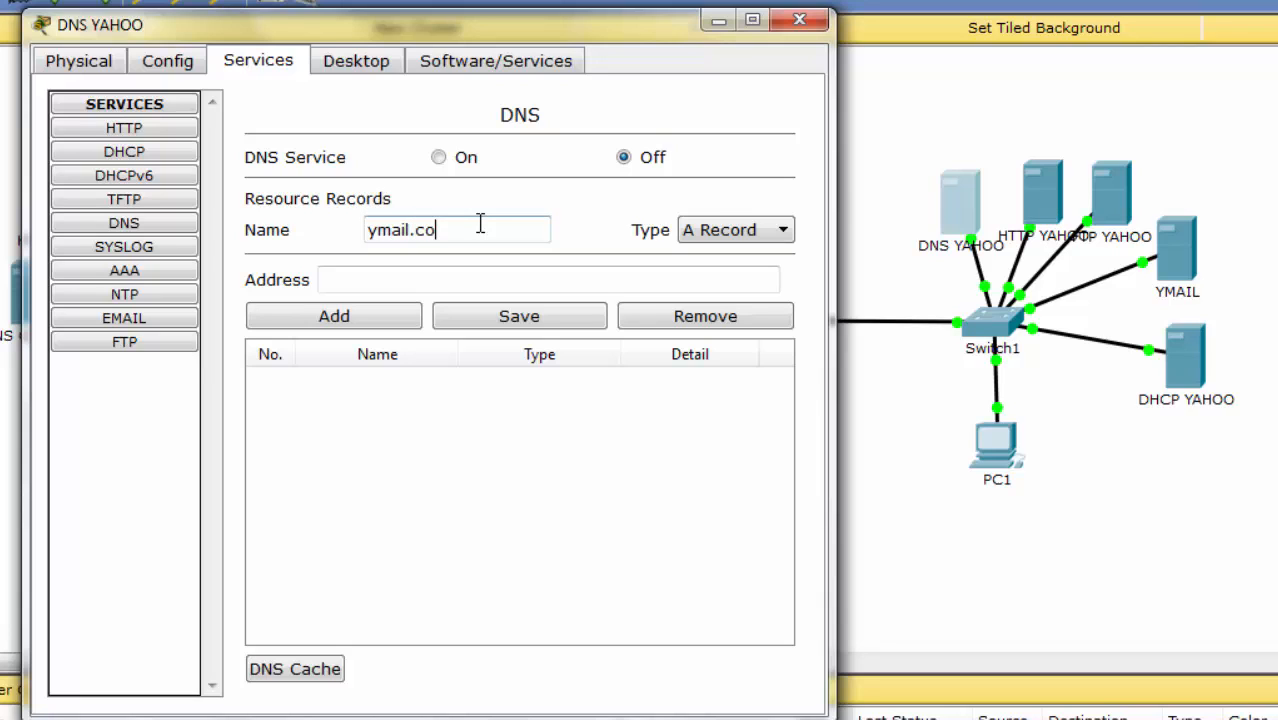
left_click(582, 278)
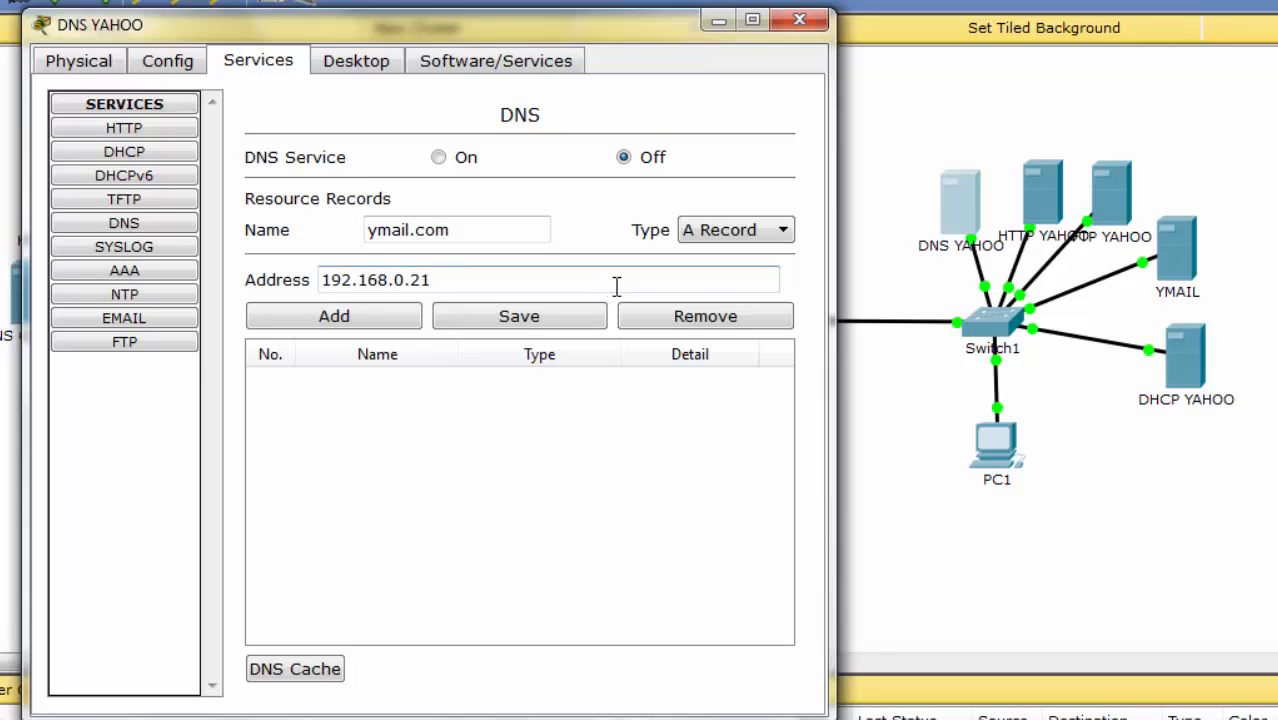
left_click(399, 326)
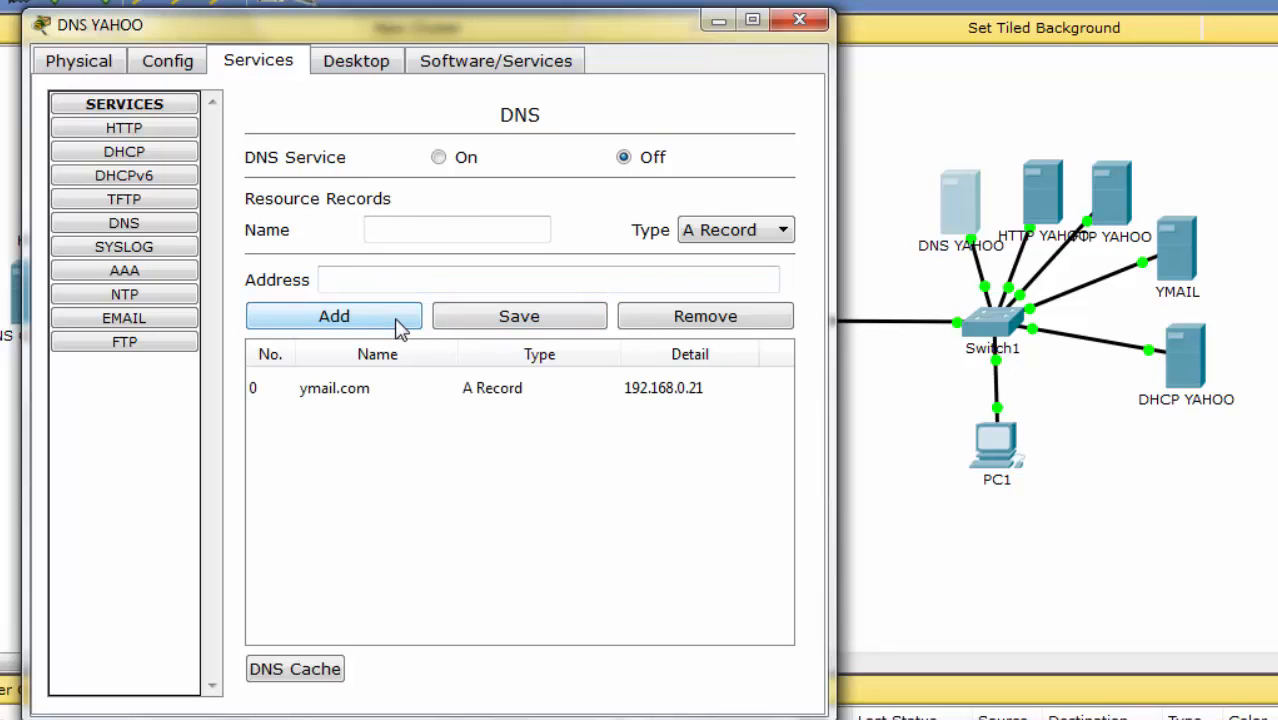
Step: Add an SOA record for ymail.com with primary server ns1.ymail.com, mailbox admin.ymail.com, minimum TTL 3600, refresh time 3600, retry time 600 and expiry time 86400
left_click(406, 392)
left_click(722, 232)
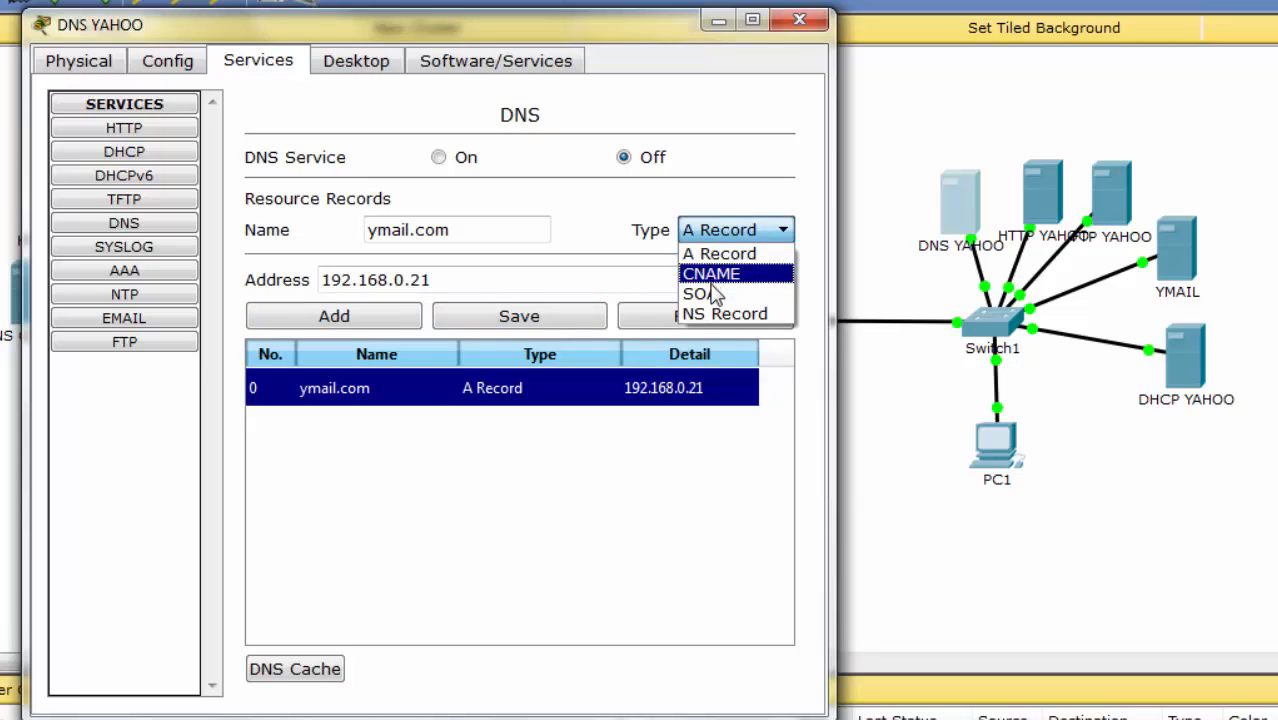
left_click(713, 293)
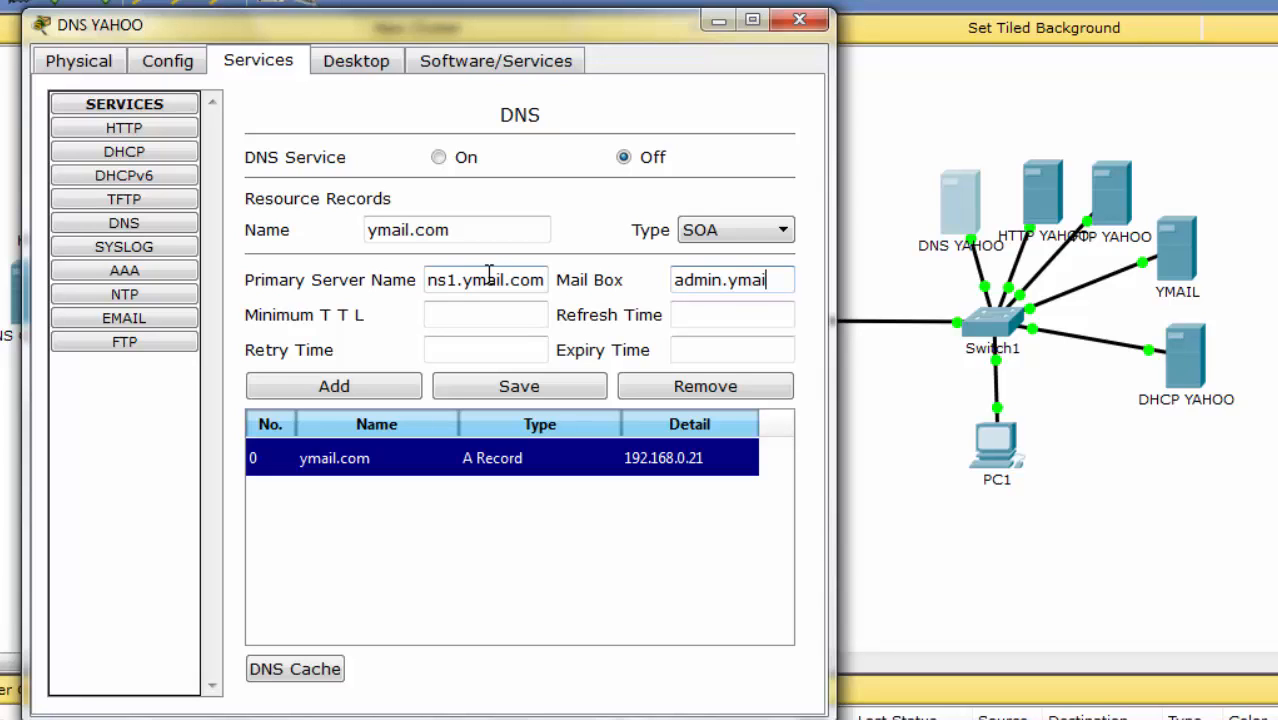
type("l.com")
key("Tab")
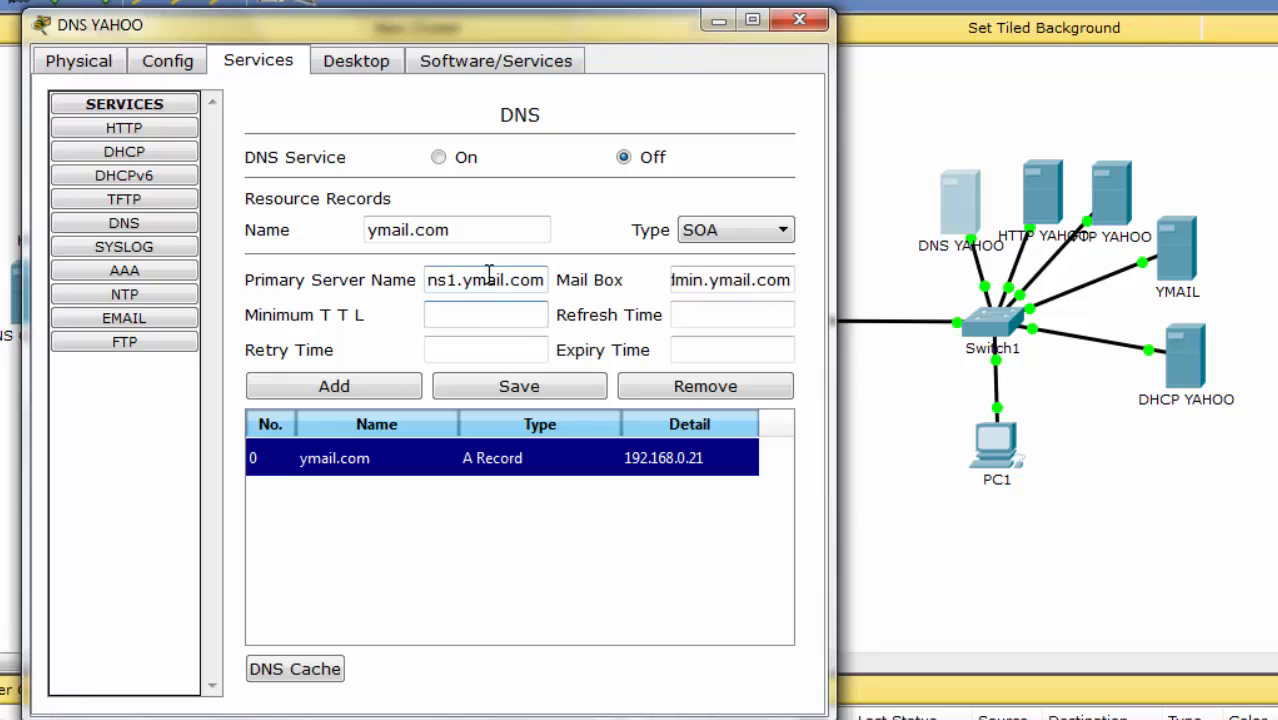
key("Tab")
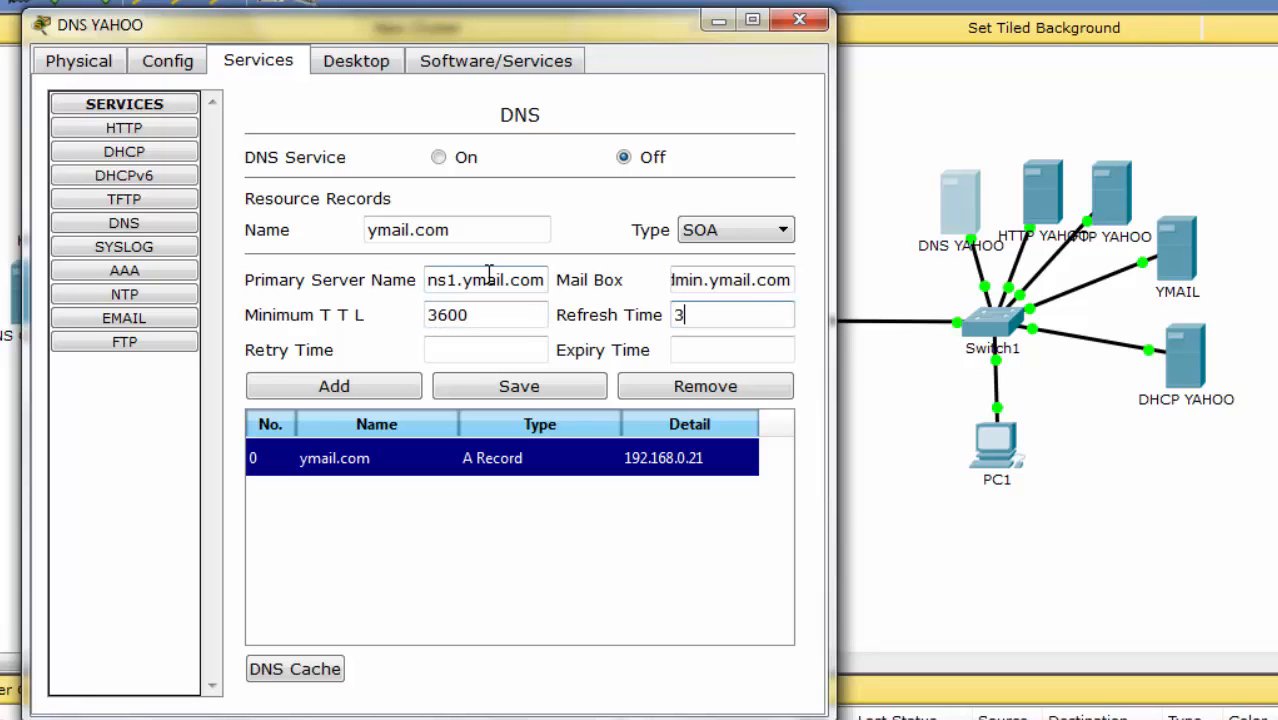
key("Tab")
type("600")
key("Tab")
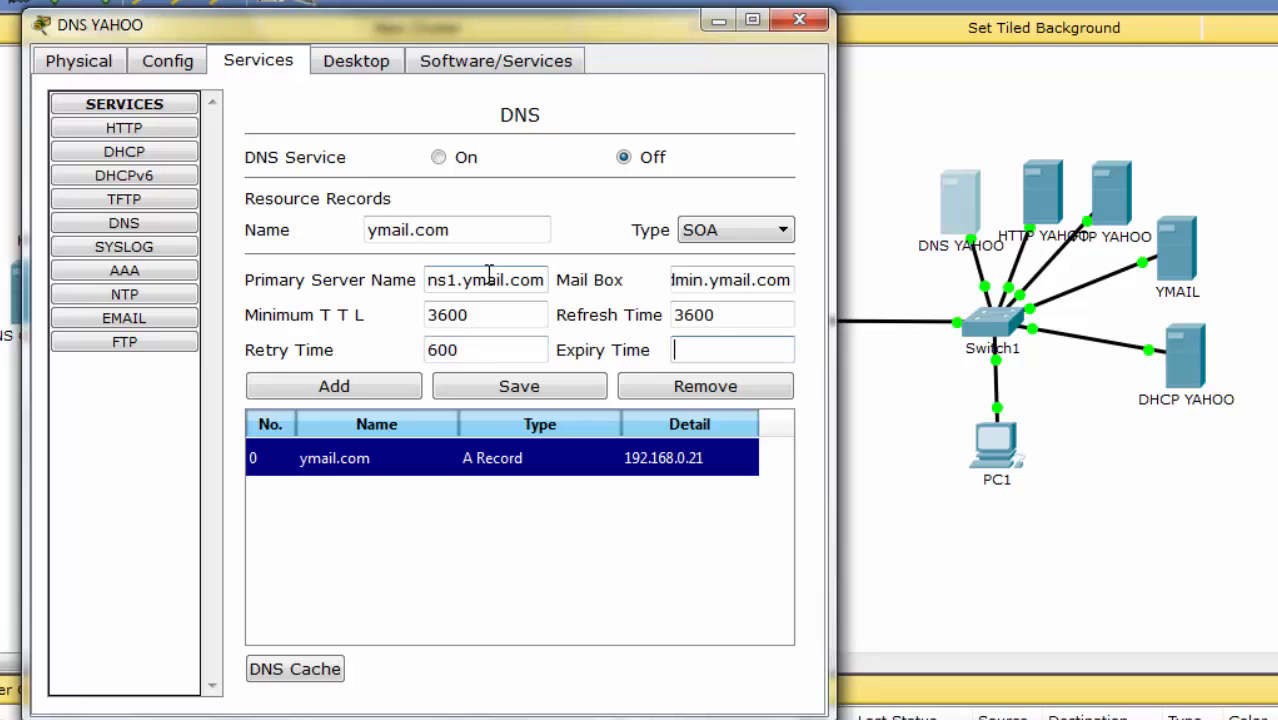
type("86400")
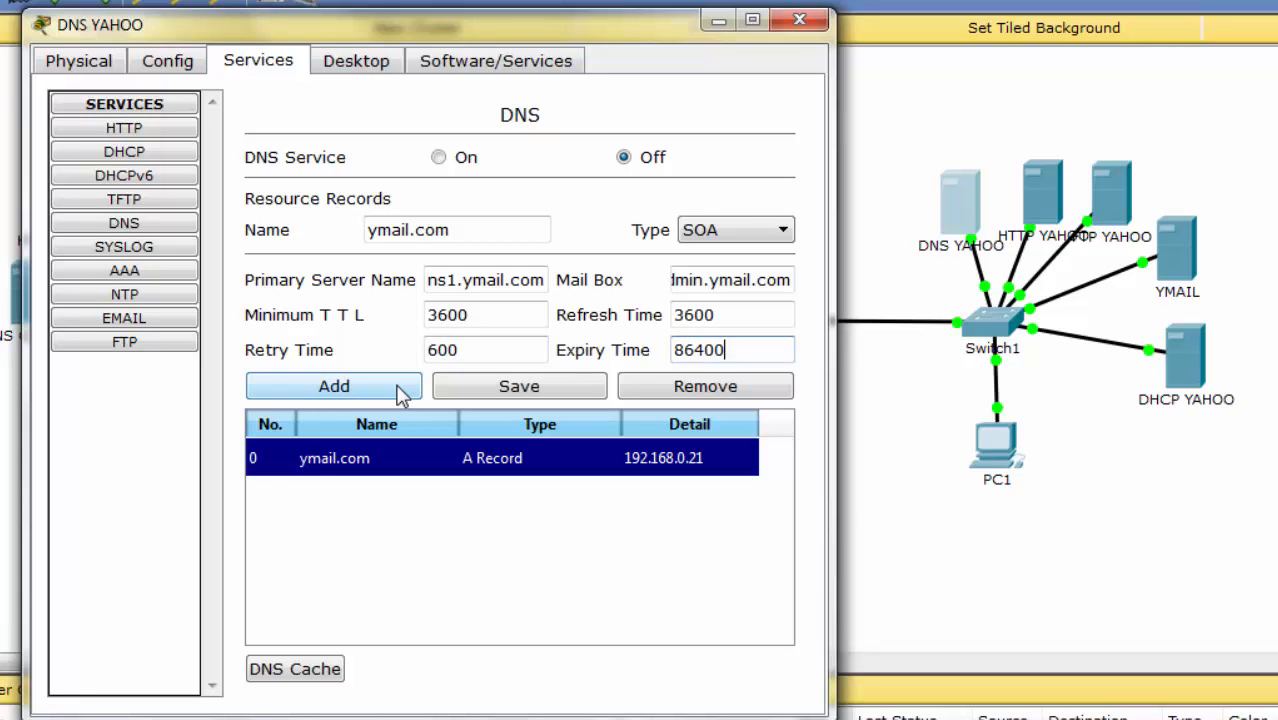
left_click(402, 392)
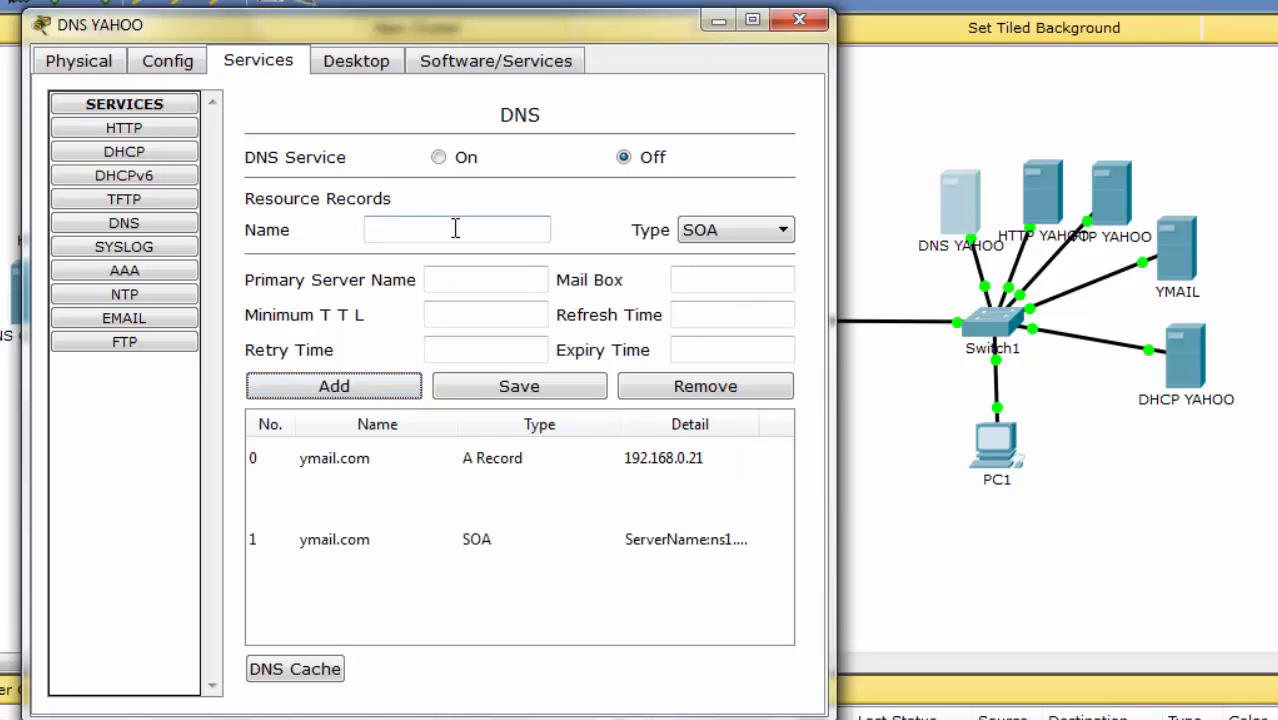
Step: Add an A record for ftp.yahoo.com with address 192.168.0.20 to the DNS YAHOO server's DNS records
left_click(726, 237)
left_click(719, 254)
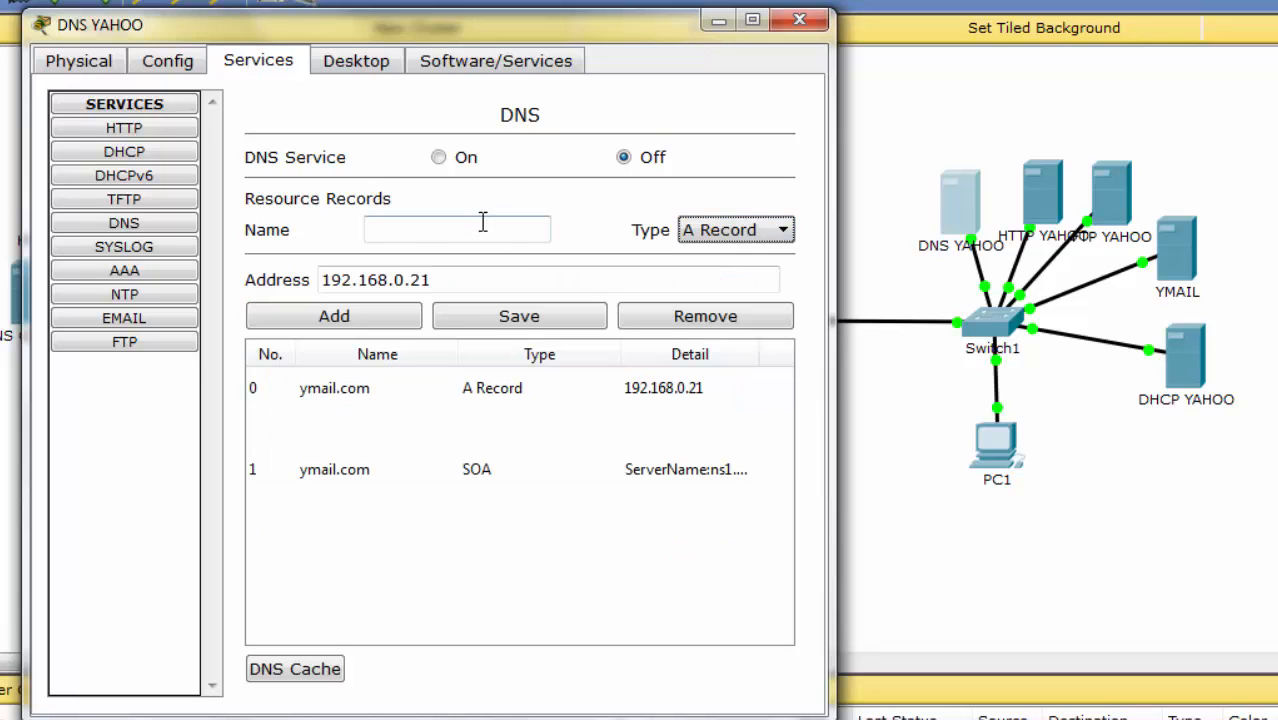
left_click(482, 222)
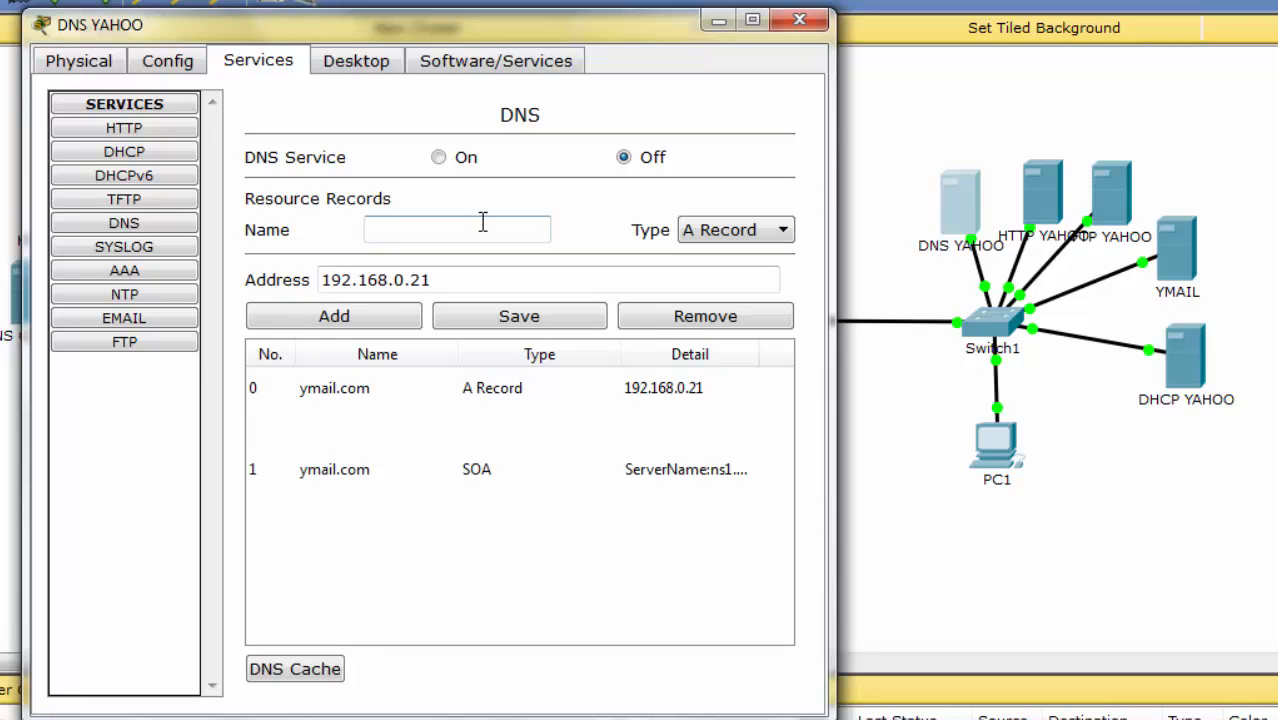
type("ftp.yahoo.com")
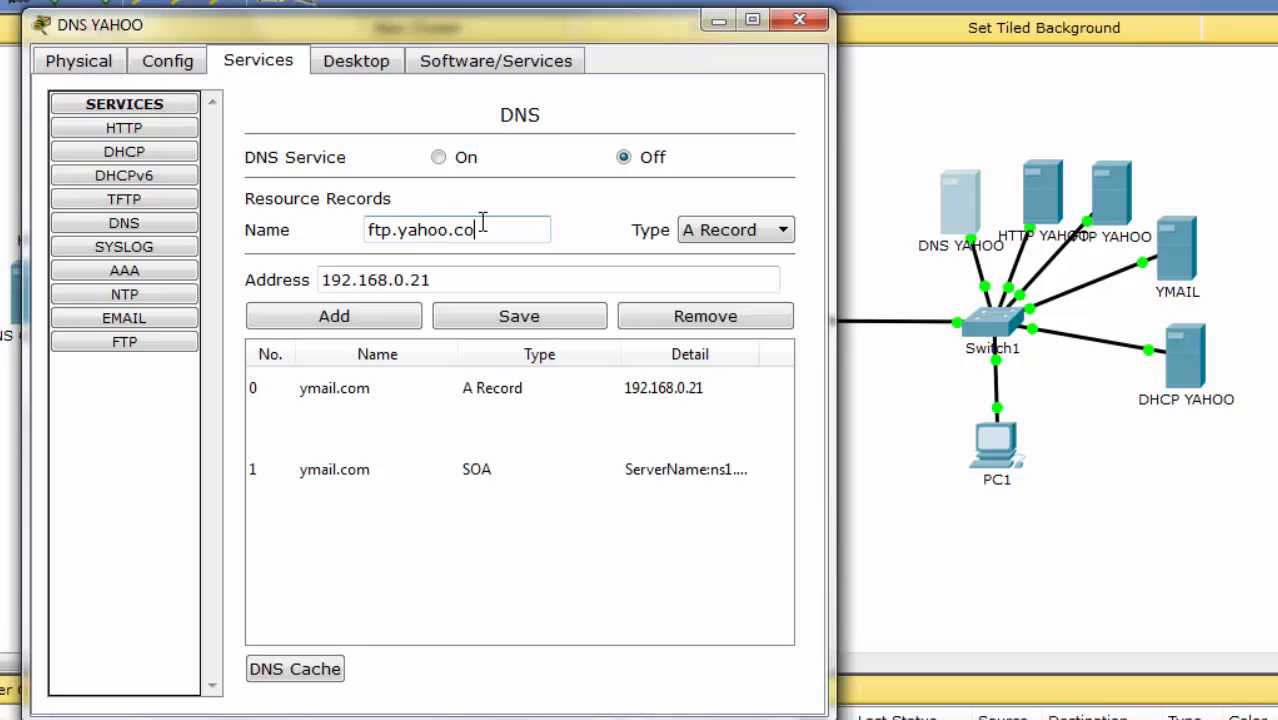
left_click(514, 272)
key("BackSpace")
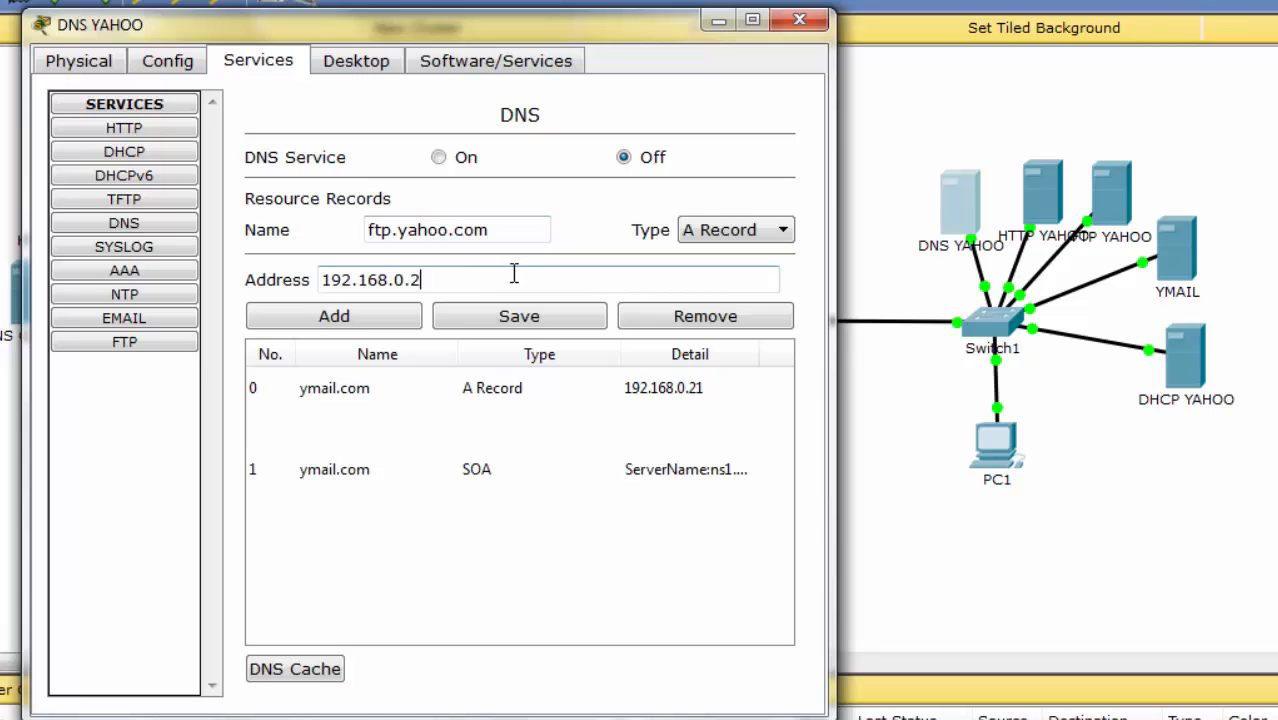
type("0")
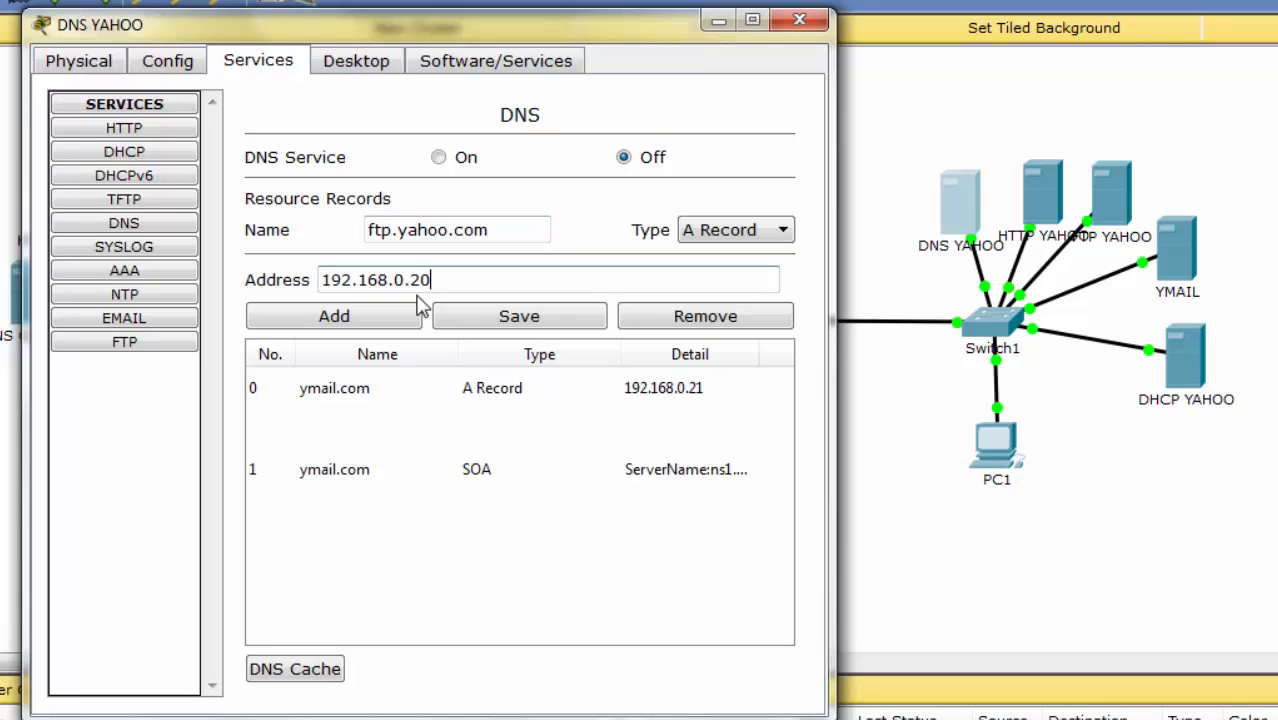
left_click(401, 316)
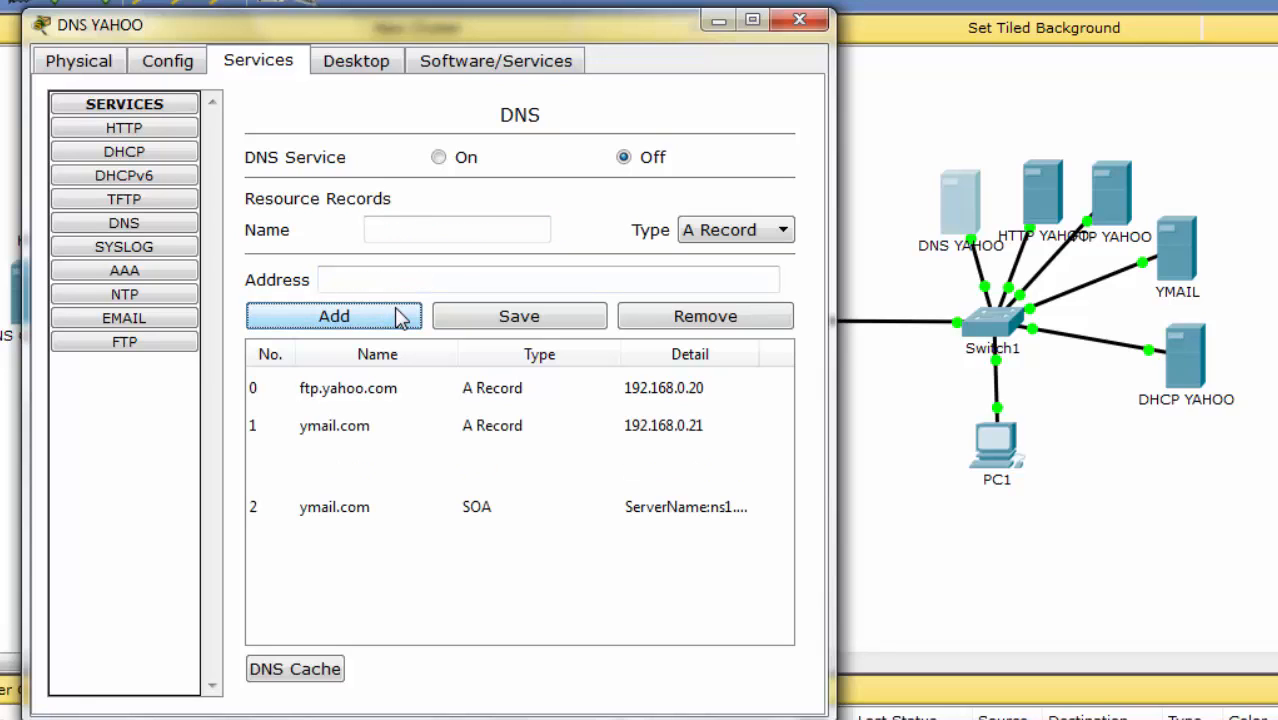
Step: Add an A record for yahoo.com with address 192.168.0.19 and turn on the DNS service on the DNS YAHOO server
left_click(474, 229)
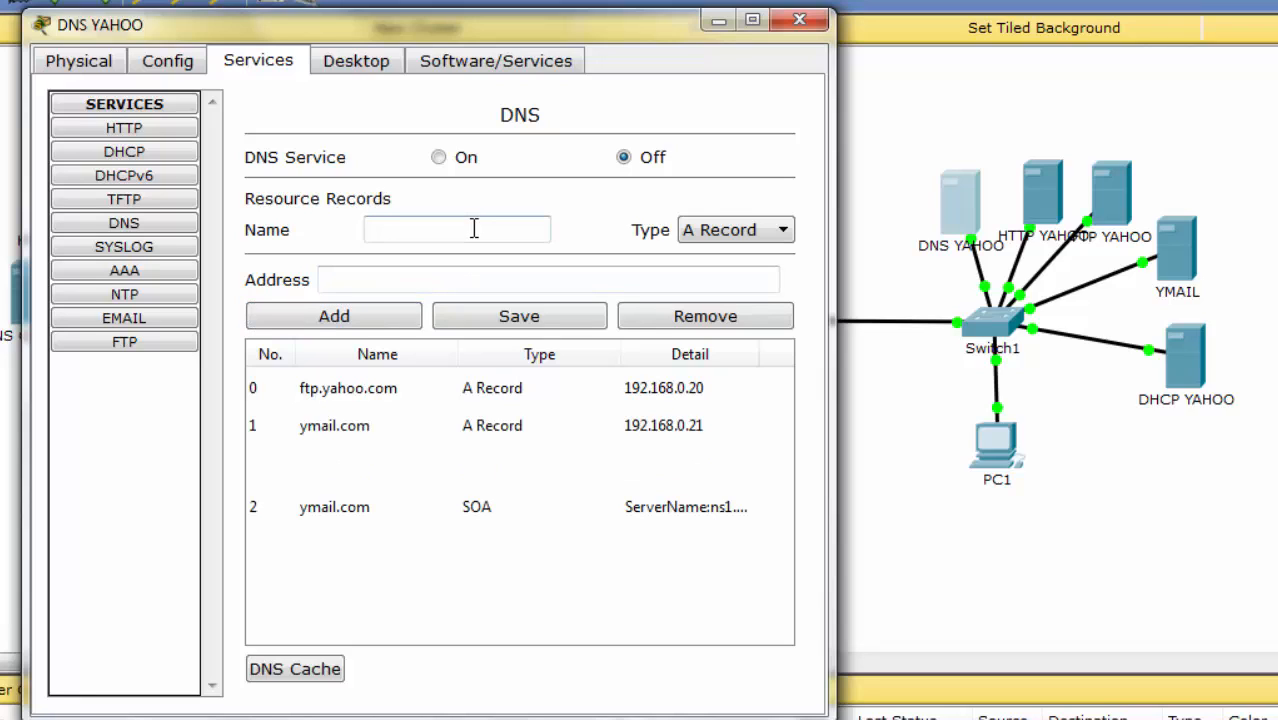
type("yahoo.com")
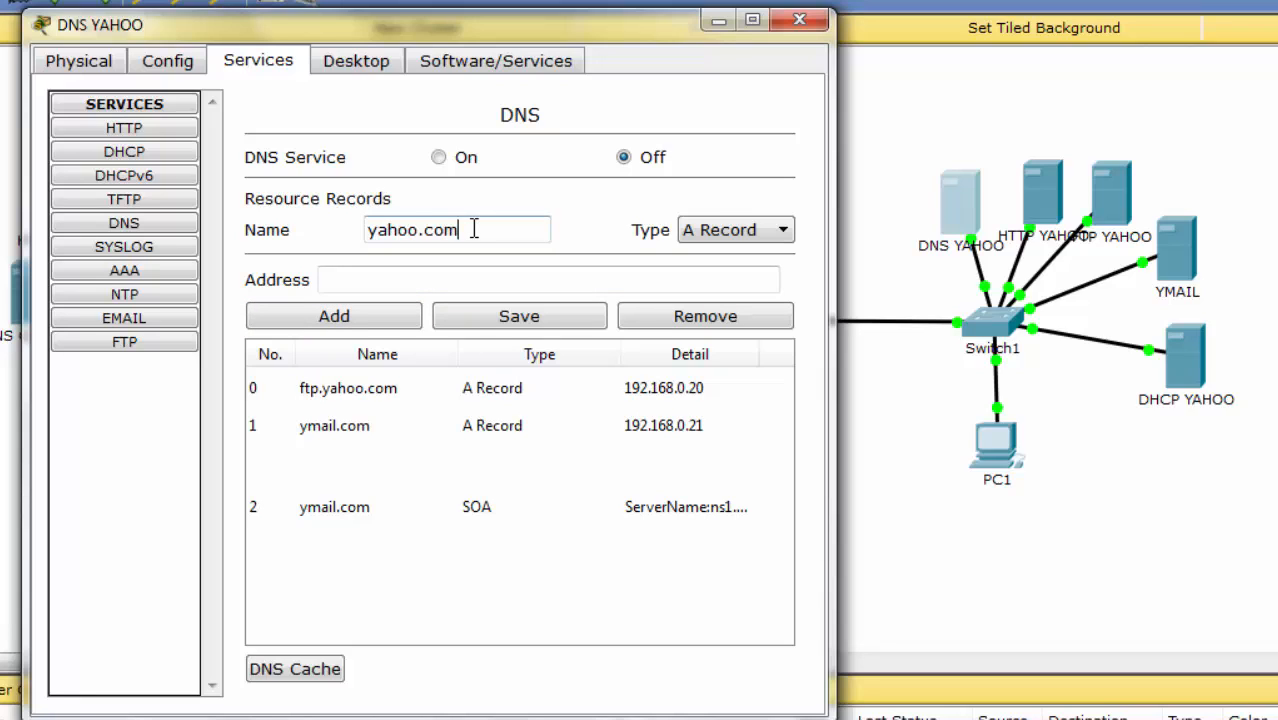
left_click(472, 278)
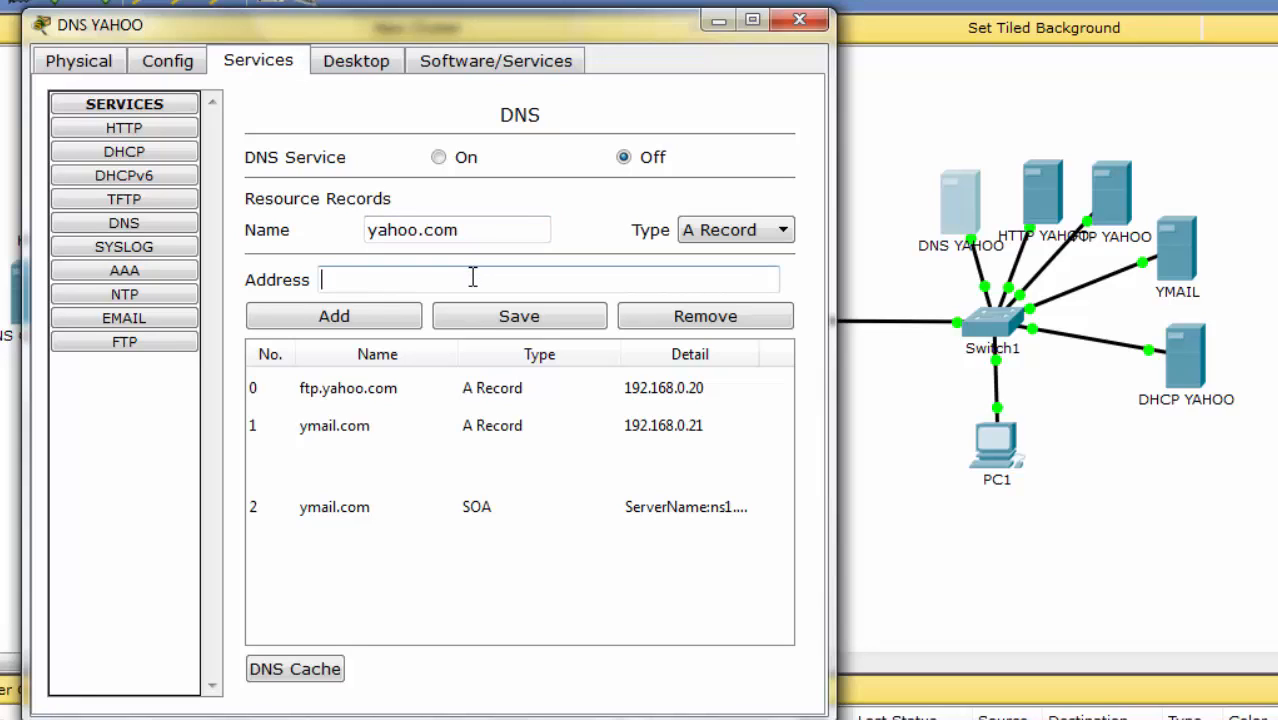
type("192.168.0.")
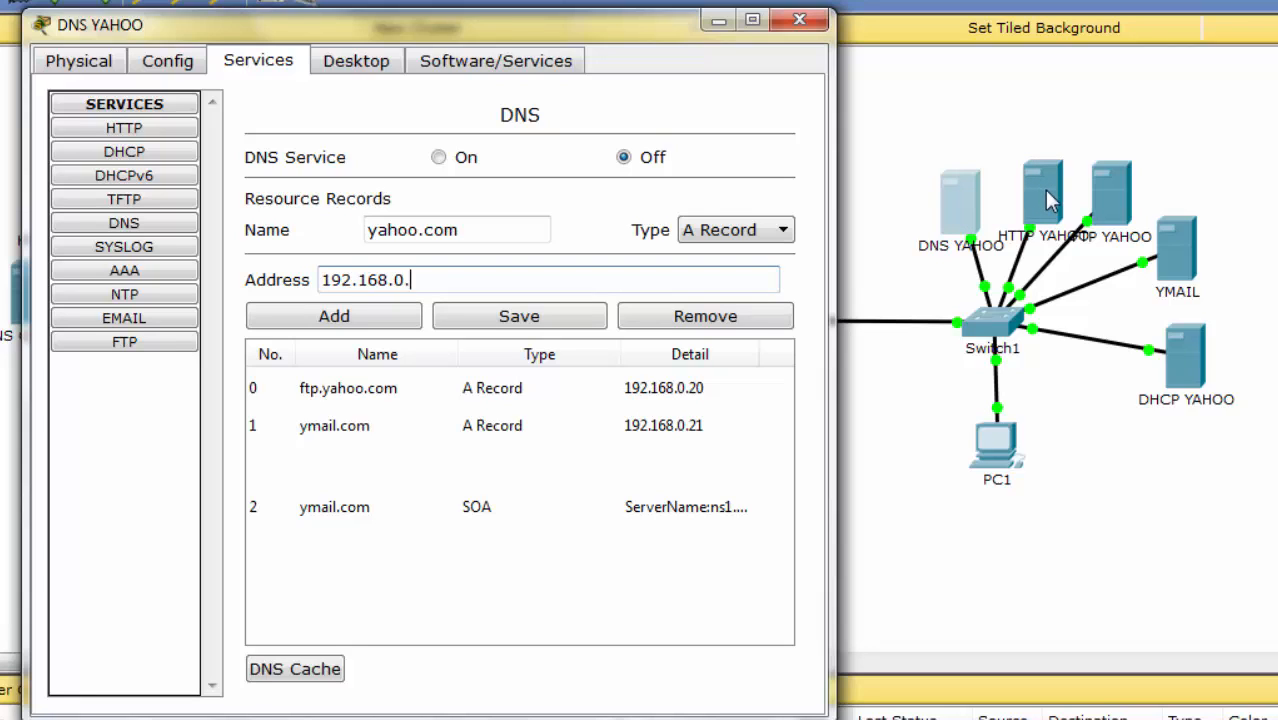
type("19")
left_click(404, 328)
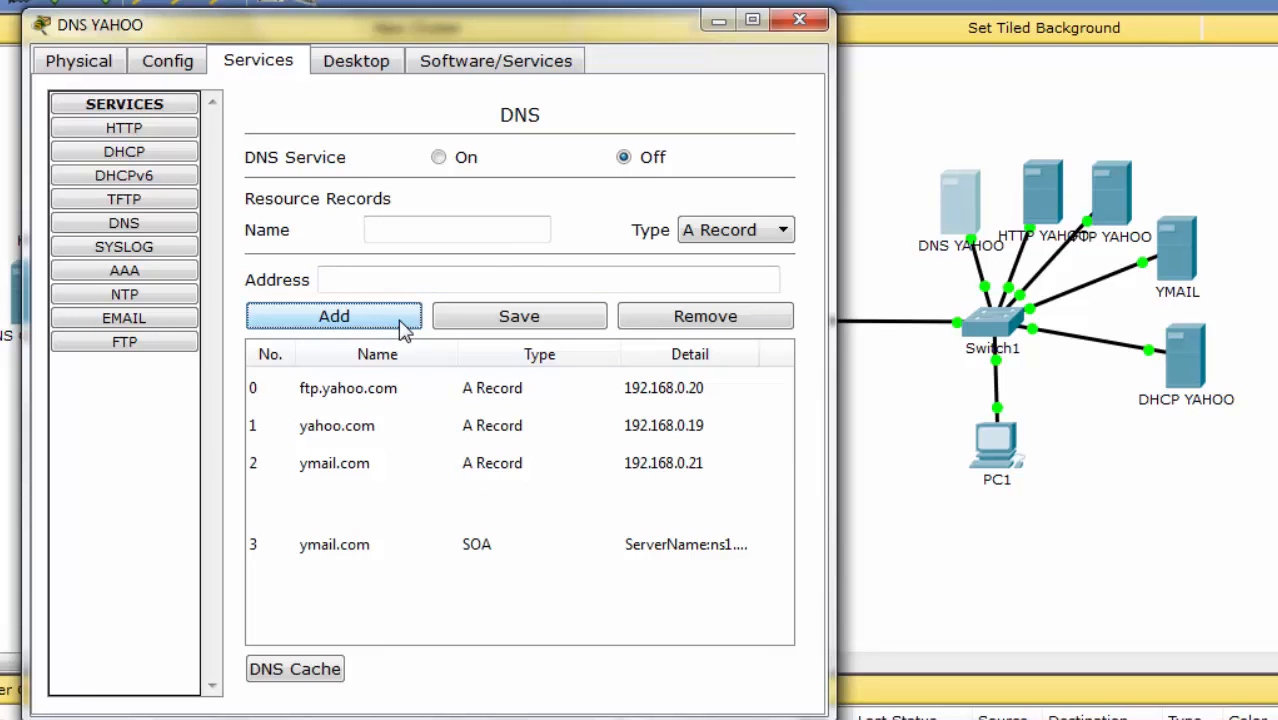
left_click(466, 160)
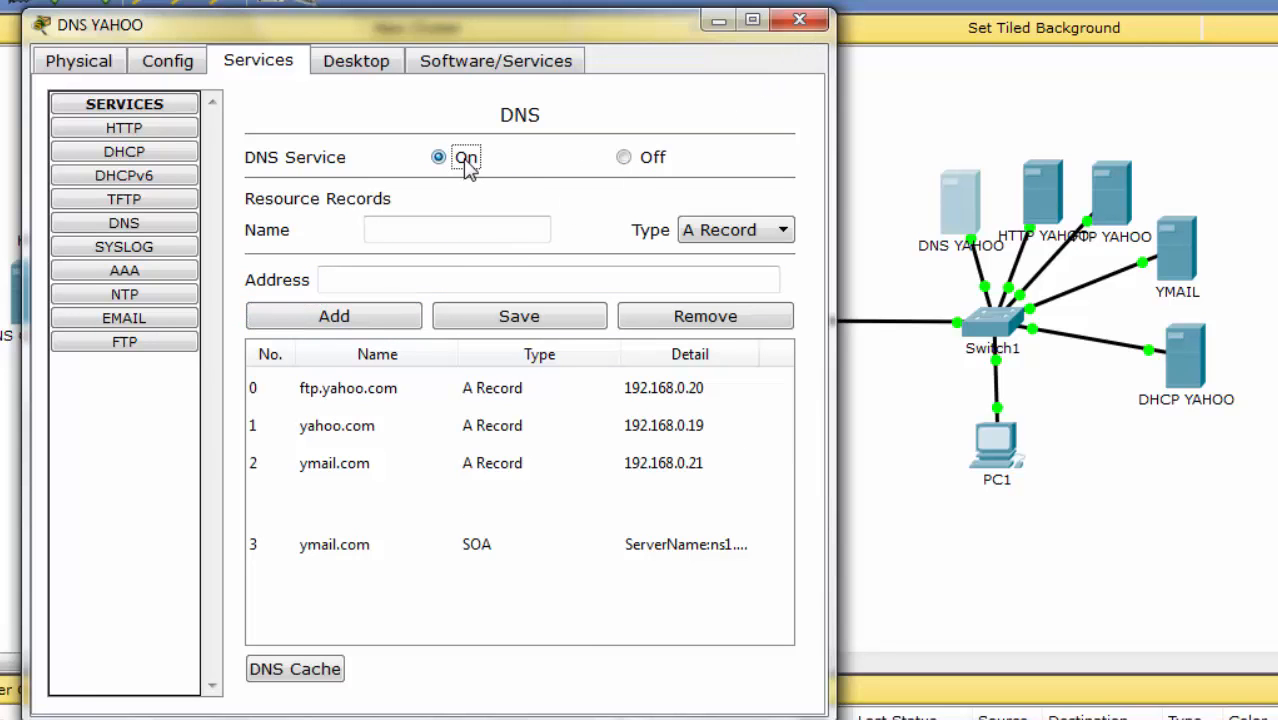
left_click(800, 22)
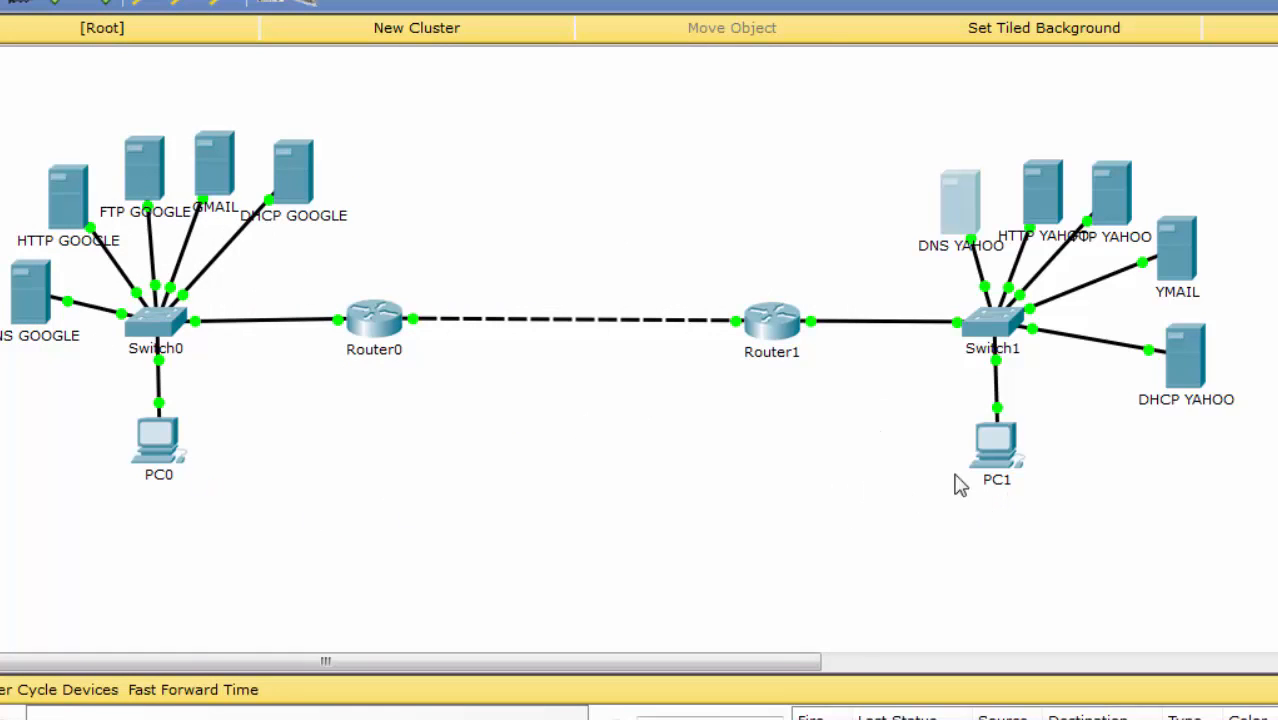
Step: Switch PC1's IPv4 configuration from static to DHCP
left_click(1005, 455)
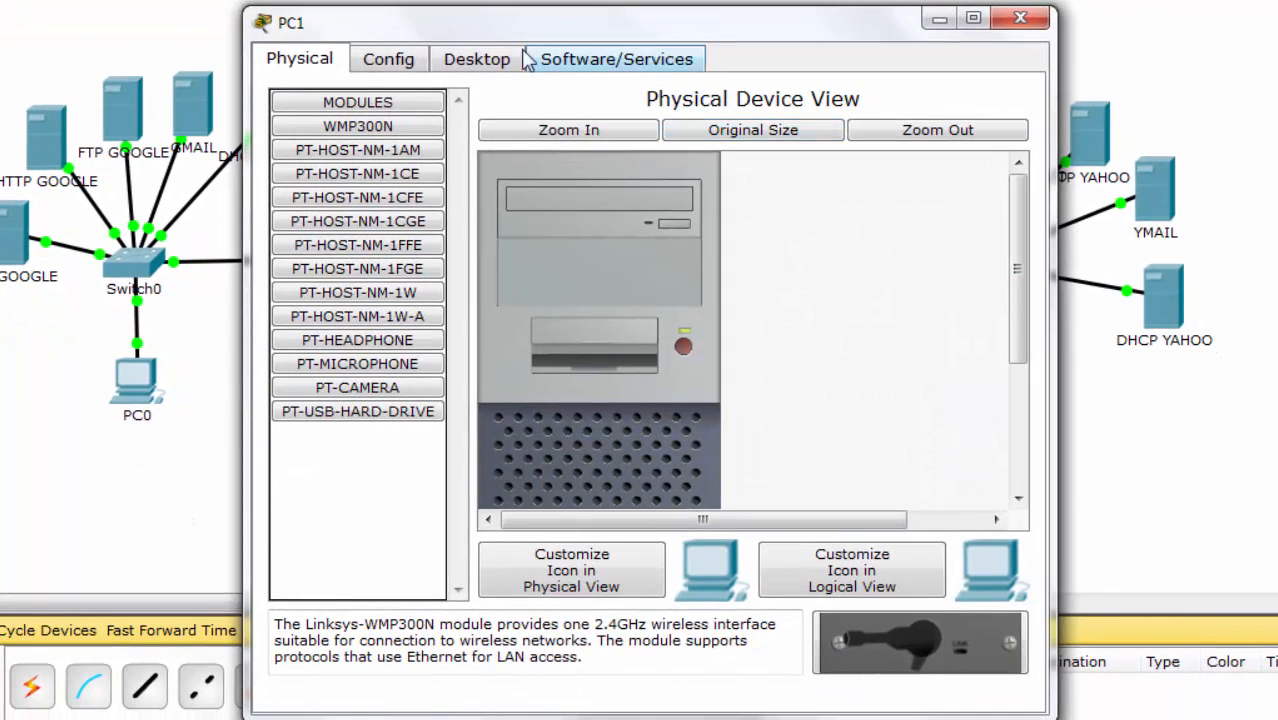
left_click(482, 60)
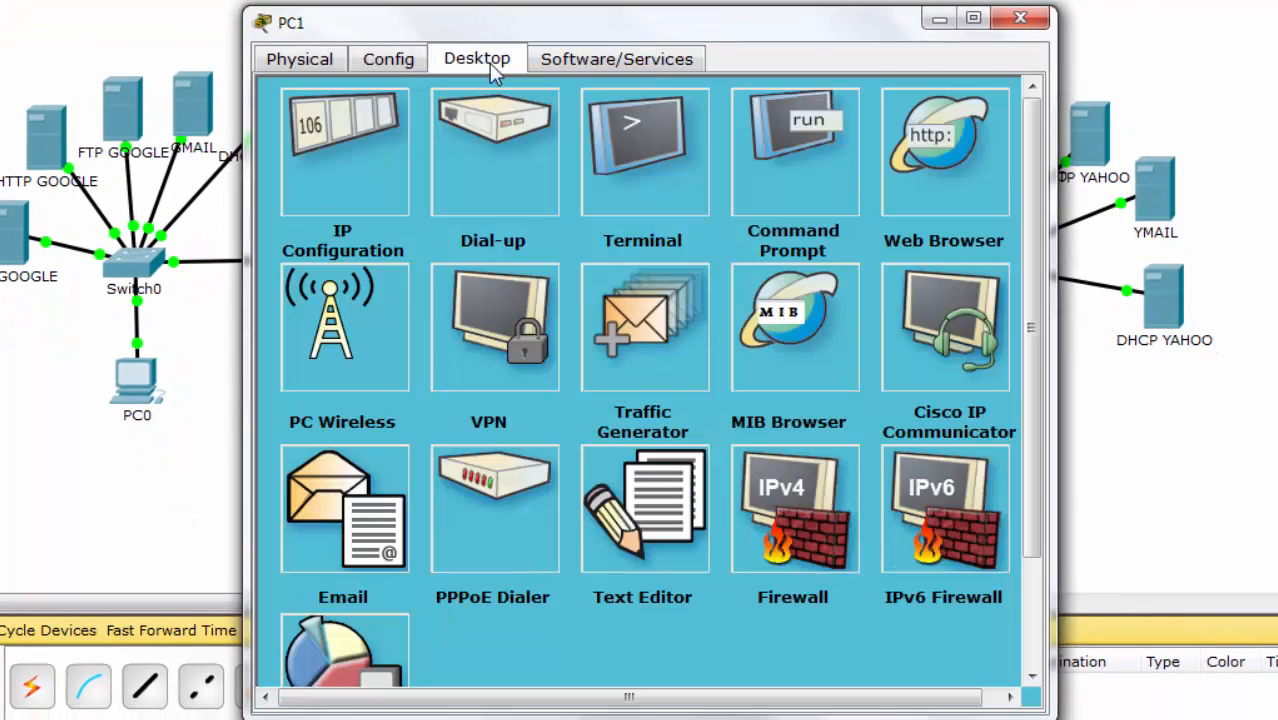
left_click(344, 160)
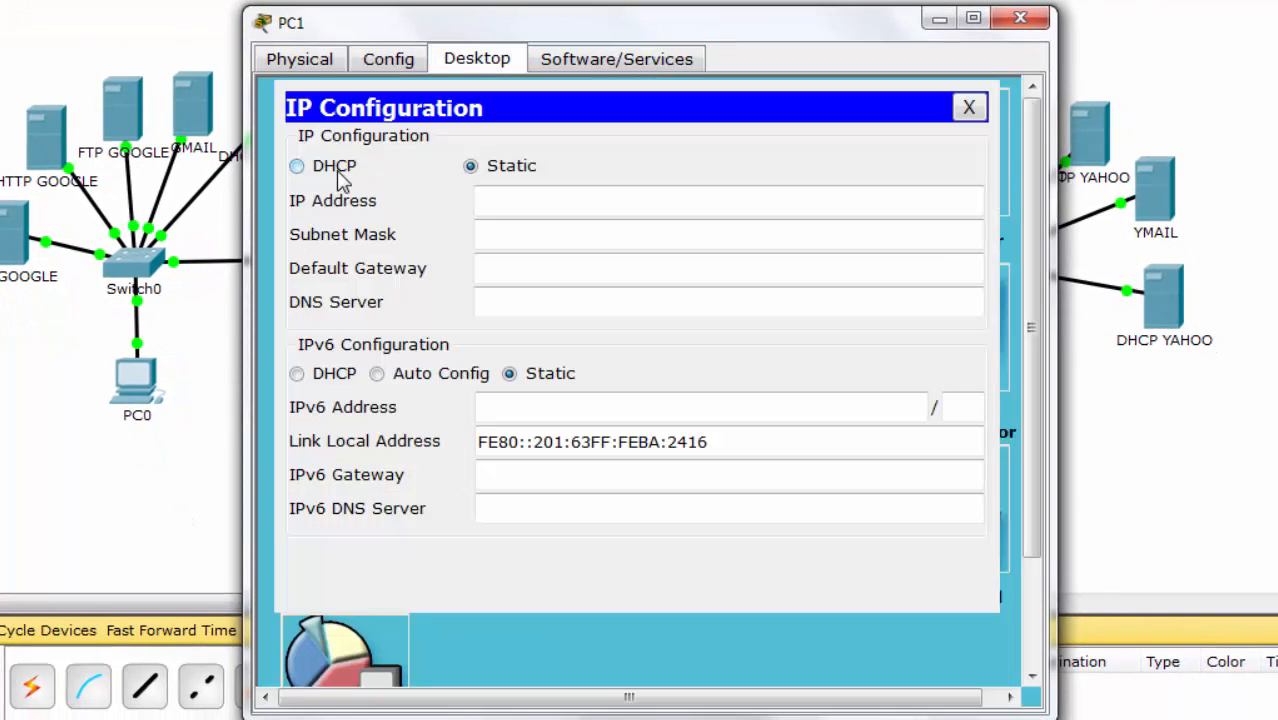
left_click(297, 166)
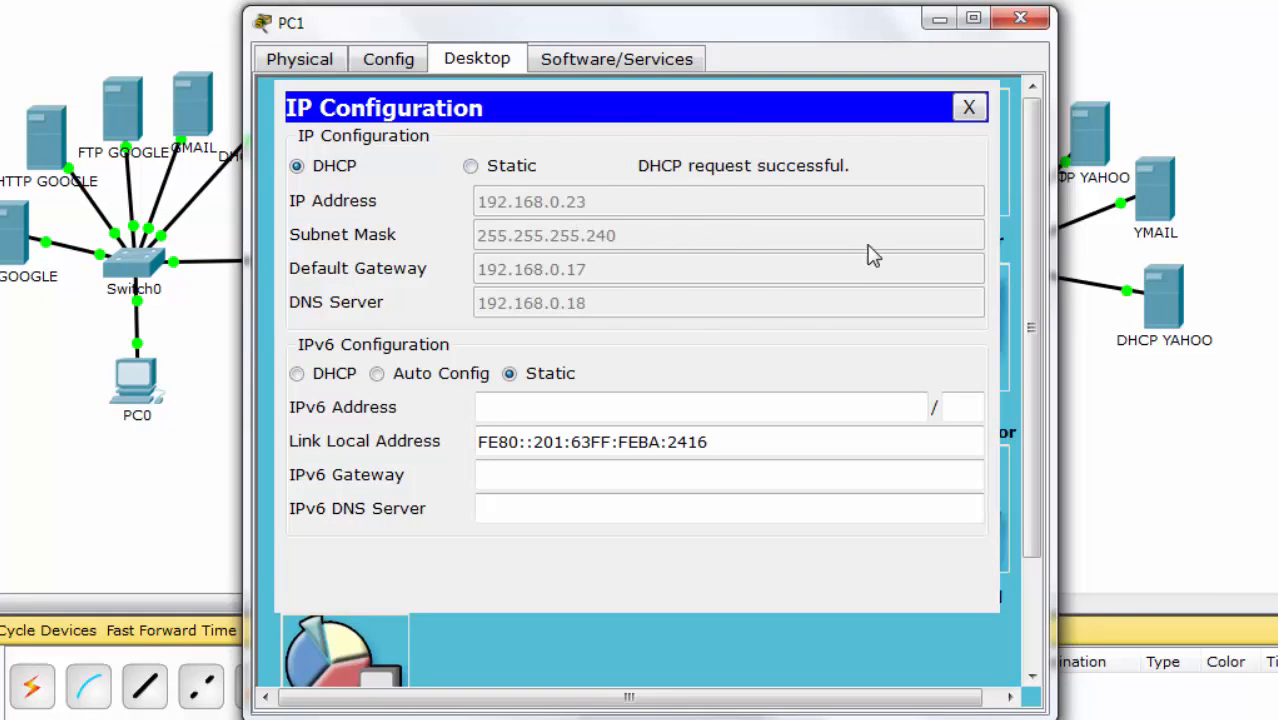
left_click(1020, 18)
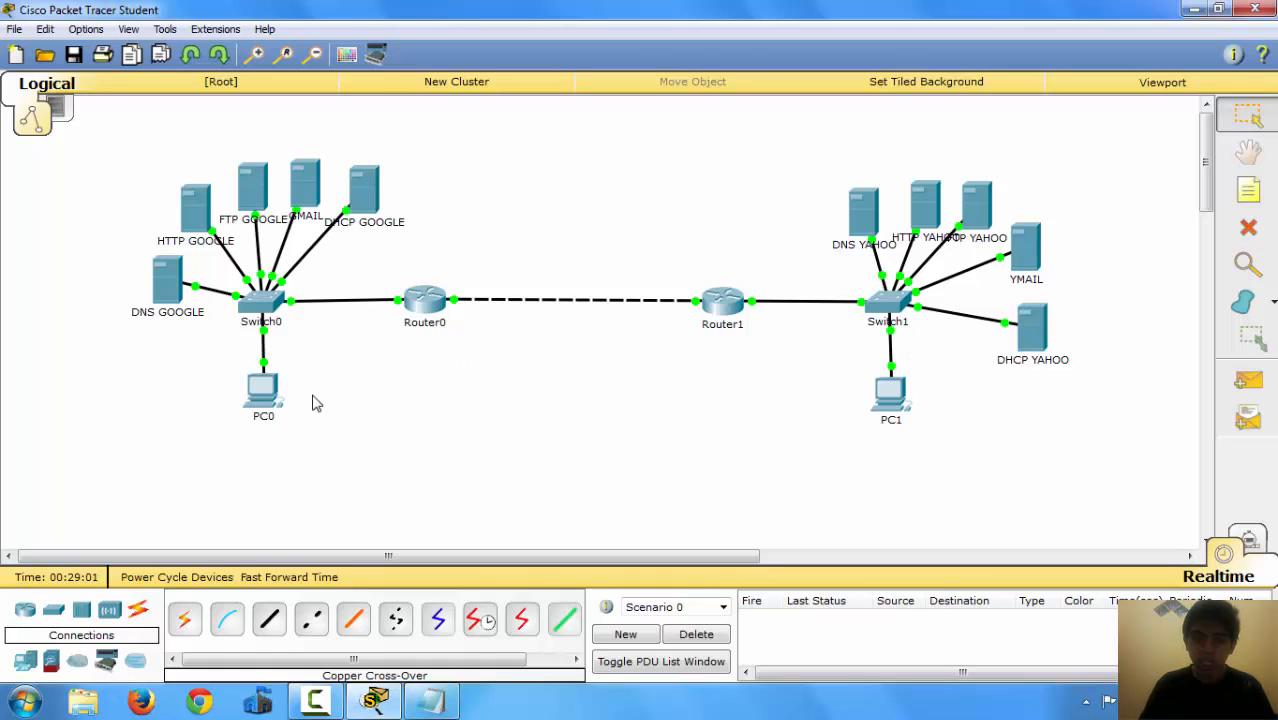
Step: Check PC1's IP address and ping 192.168.0.23 twice from PC0's command prompt
mouse_move(893, 400)
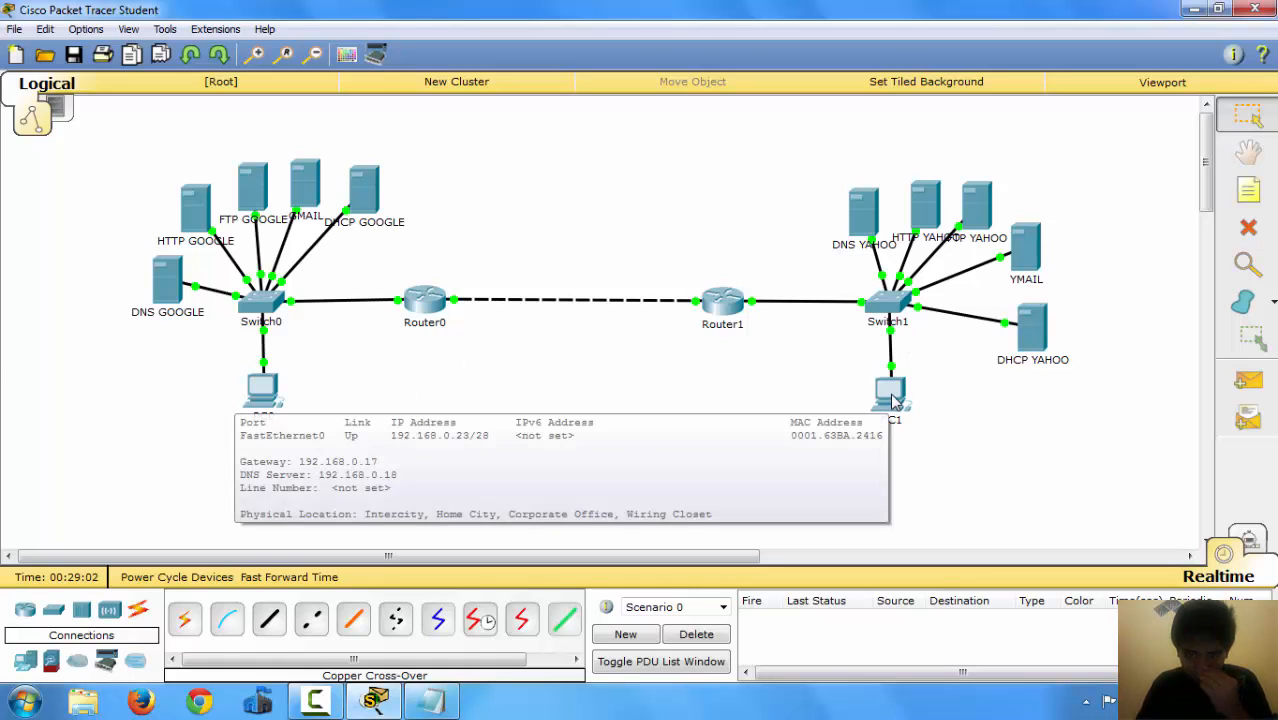
left_click(268, 393)
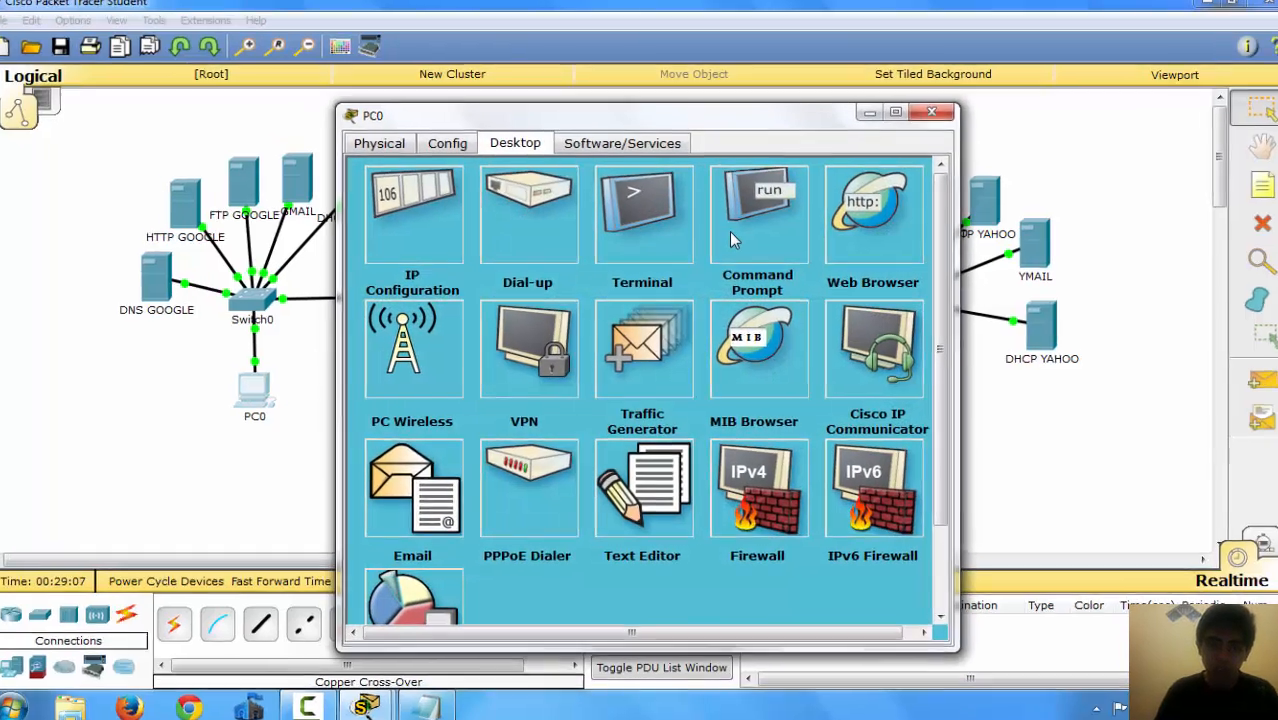
left_click(729, 231)
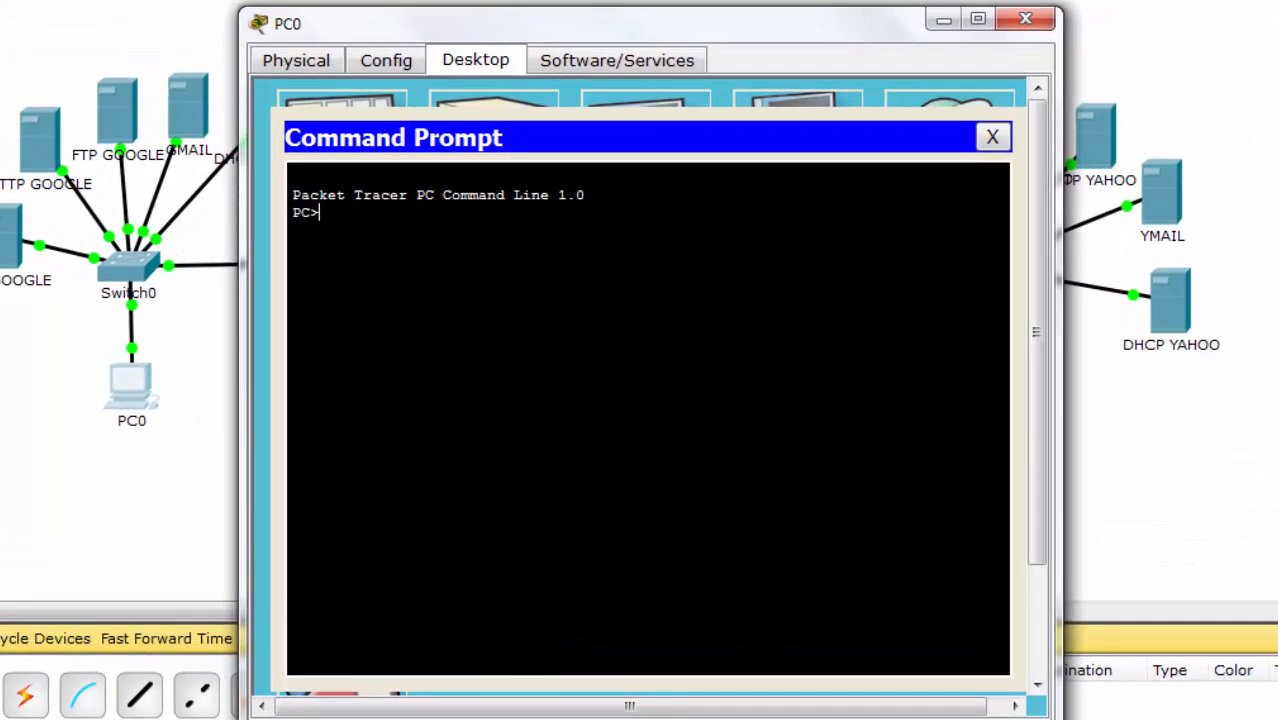
type("ping 192.168.0.")
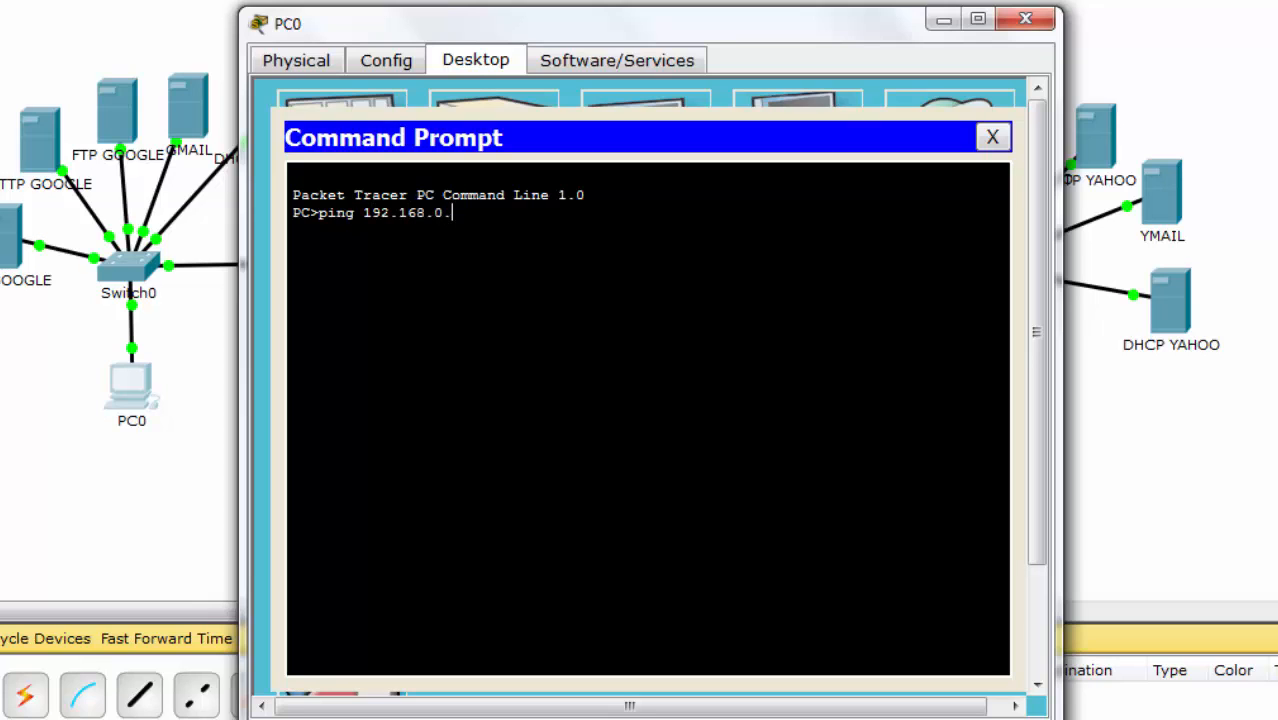
type("23")
key("Return")
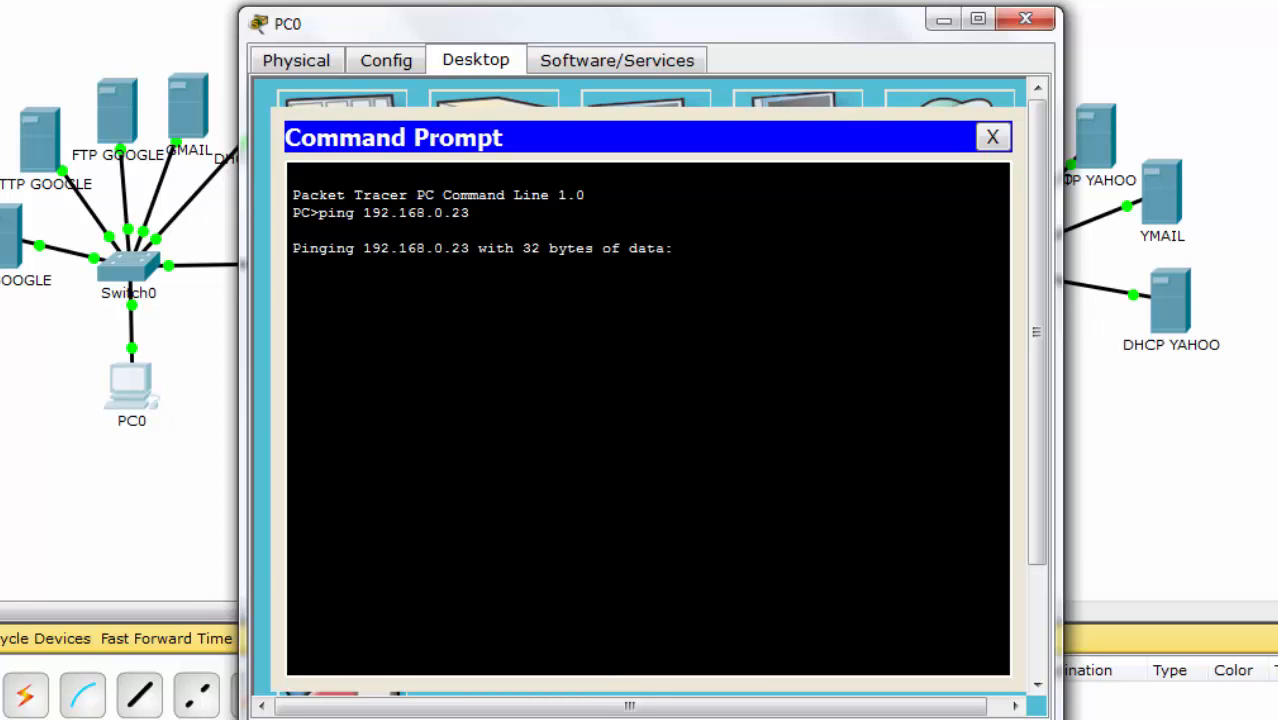
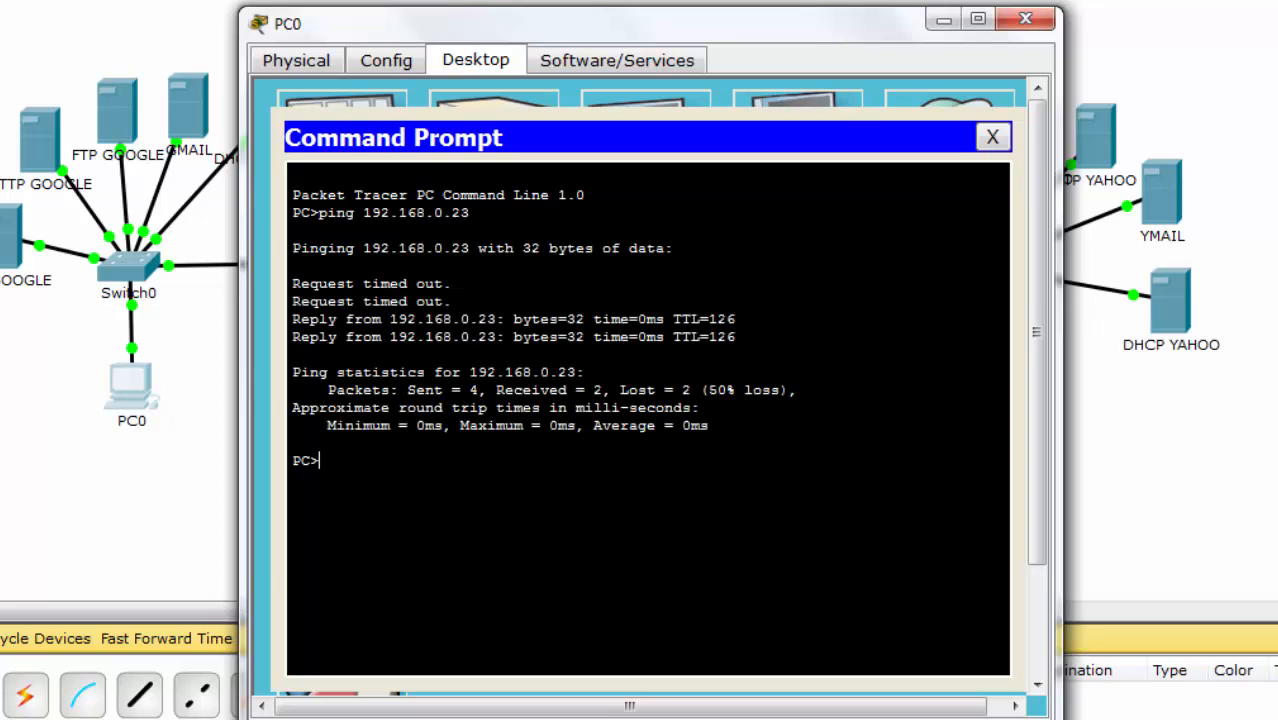
key("Up")
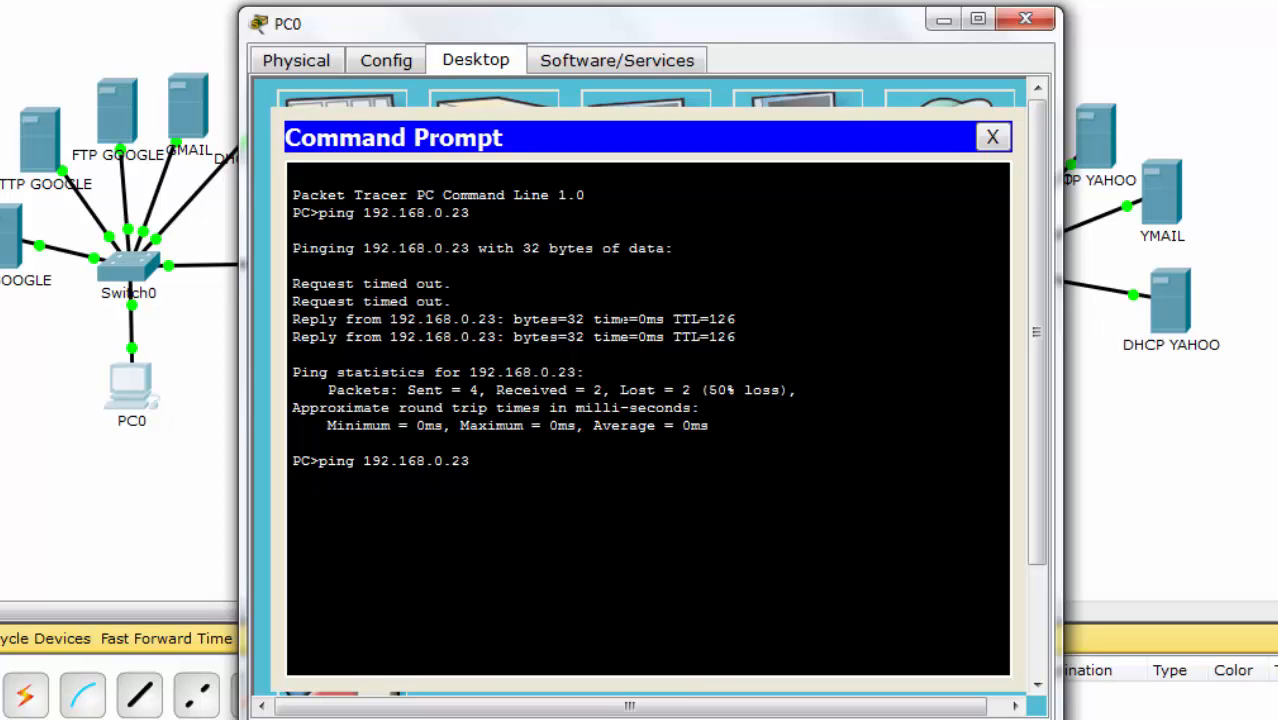
key("Return")
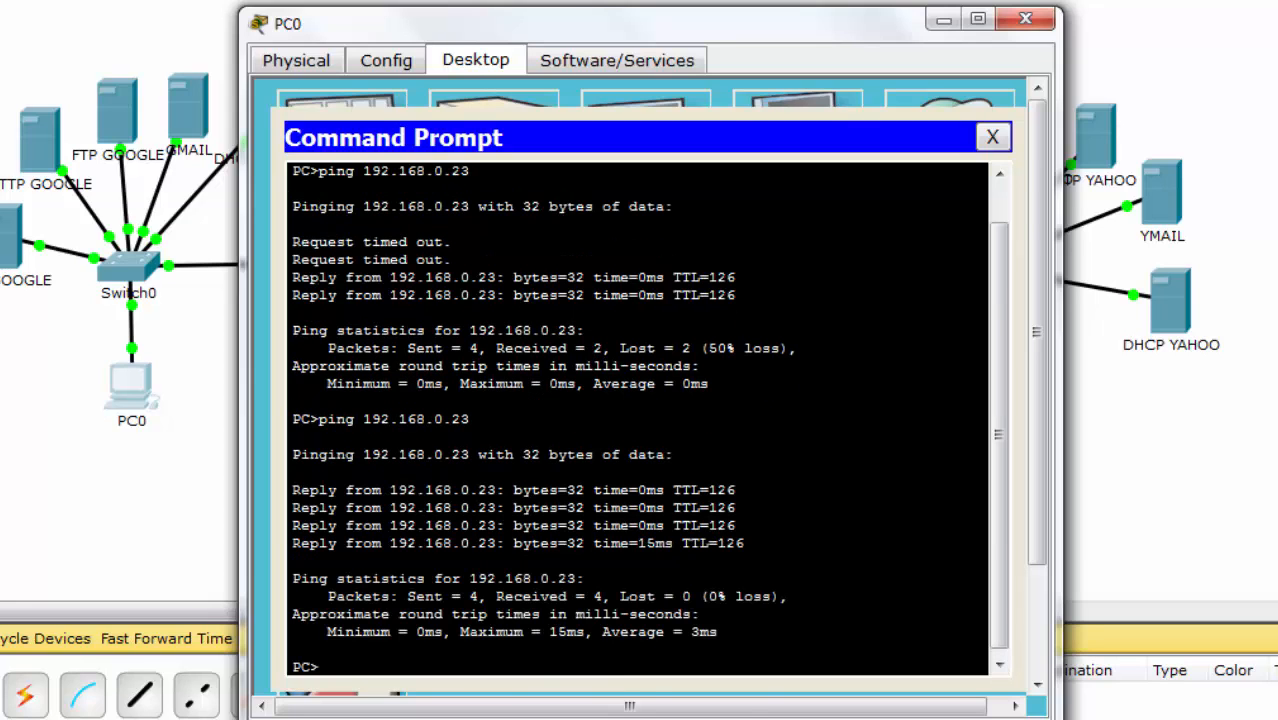
left_click(992, 137)
left_click(1025, 18)
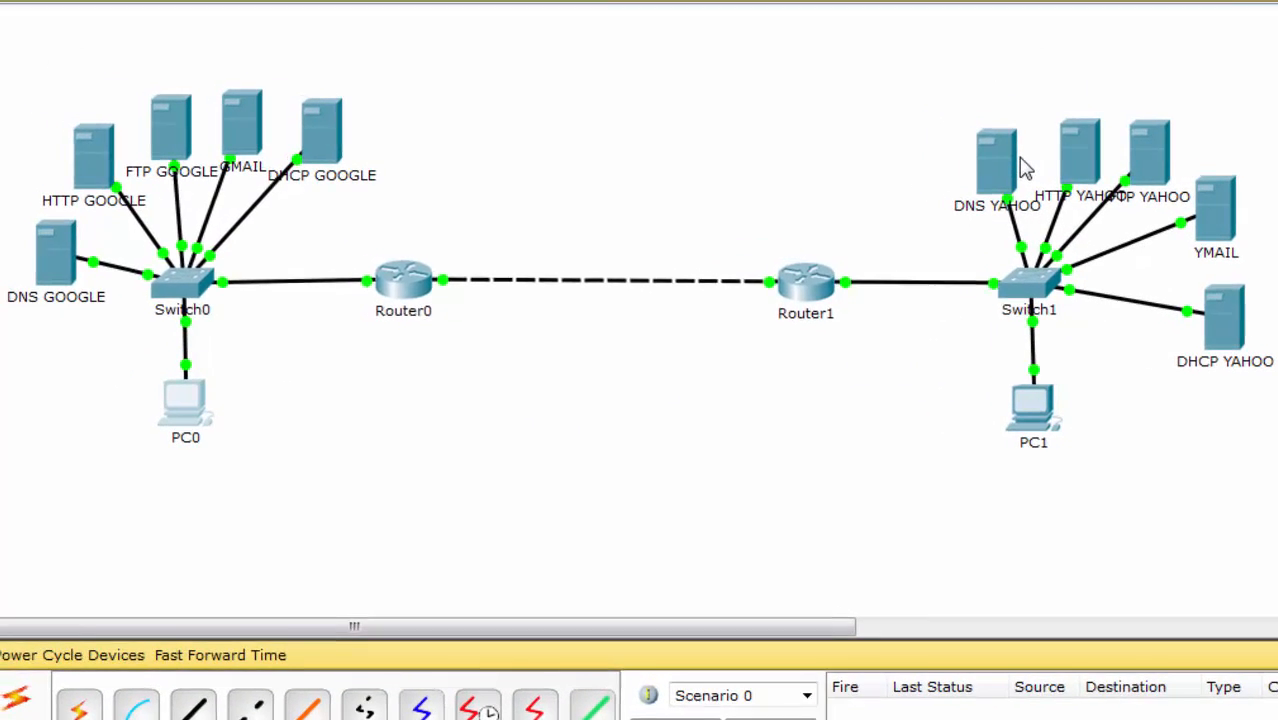
Step: Load google.com in PC0's web browser to test the Google-side HTTP and DNS servers
mouse_move(1025, 168)
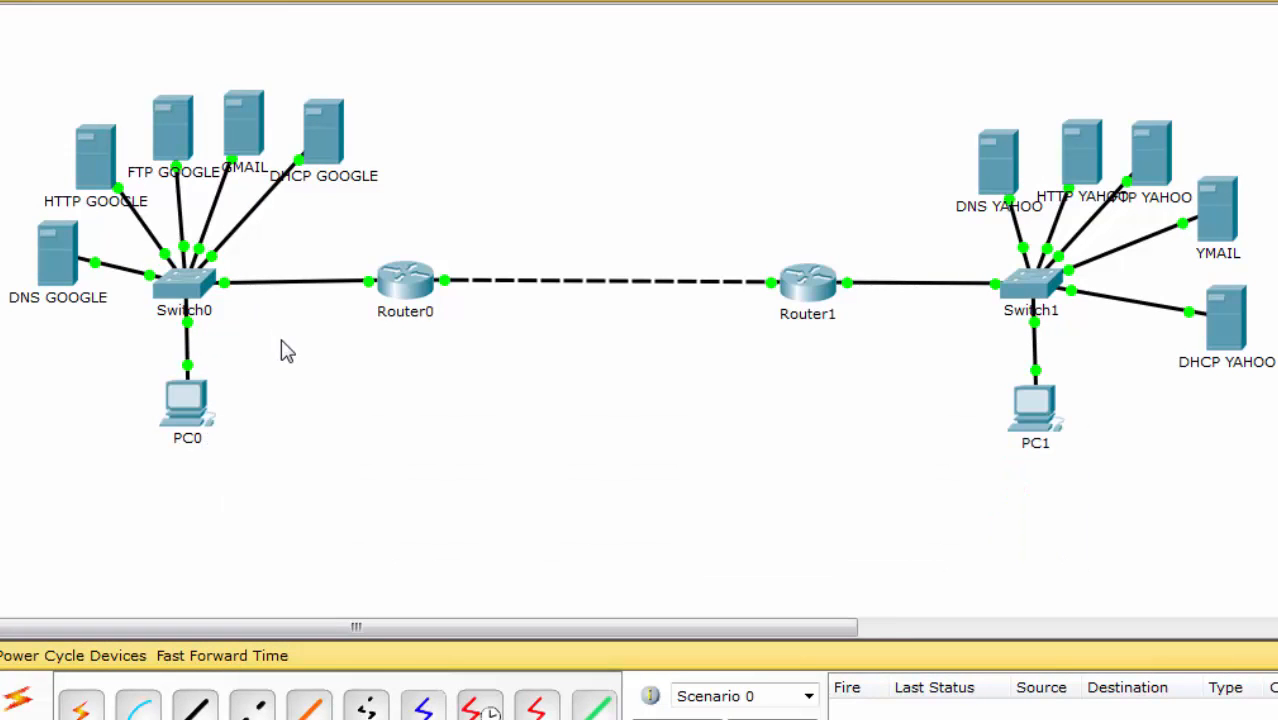
left_click(195, 411)
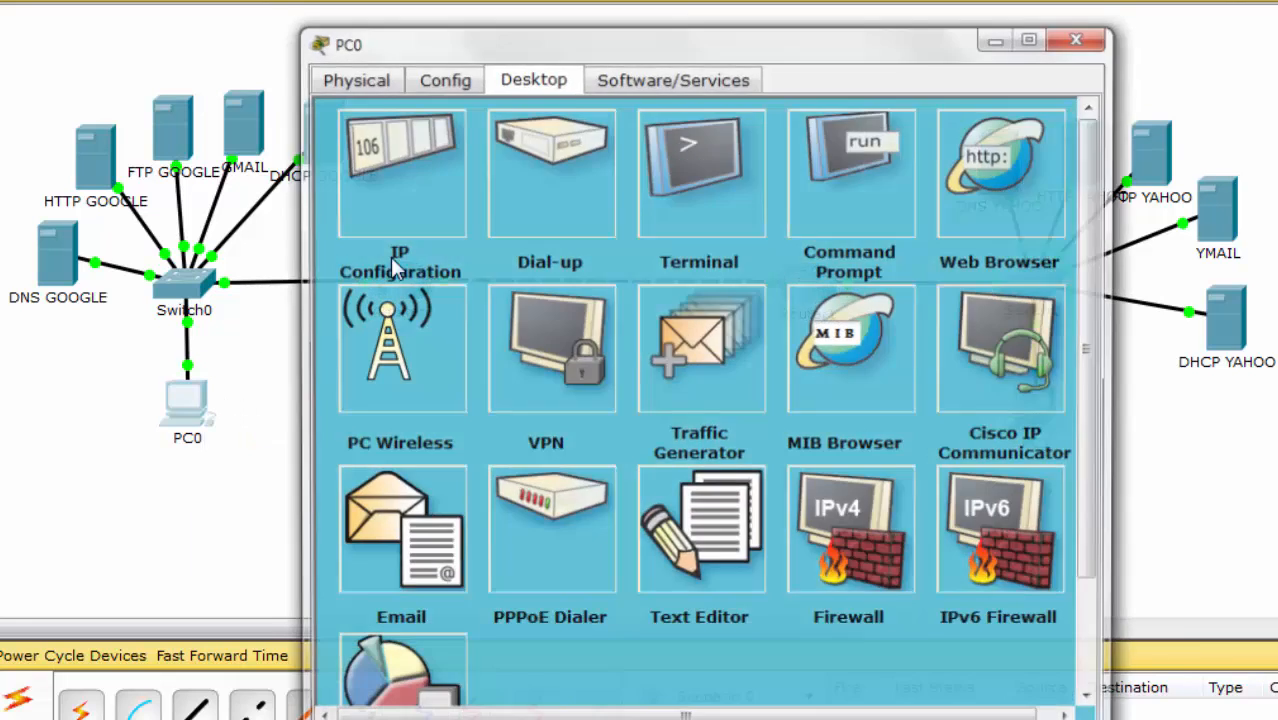
left_click(1040, 222)
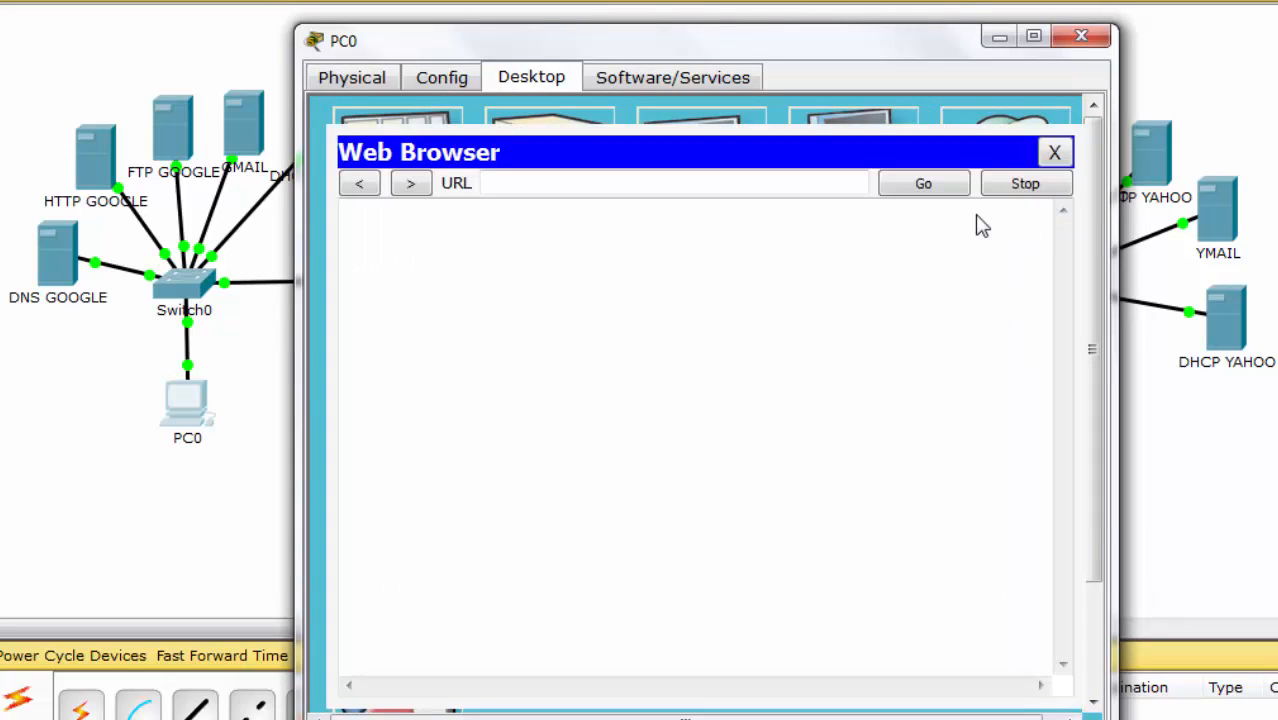
type("google.com")
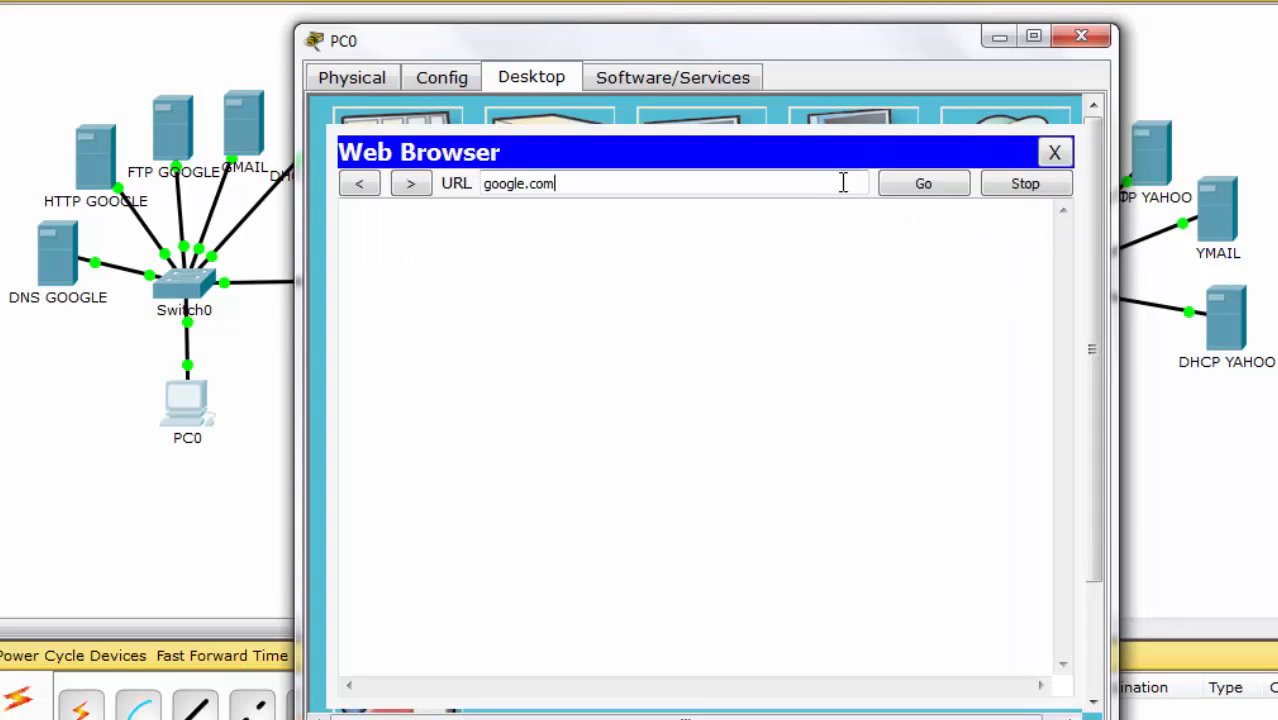
key("Return")
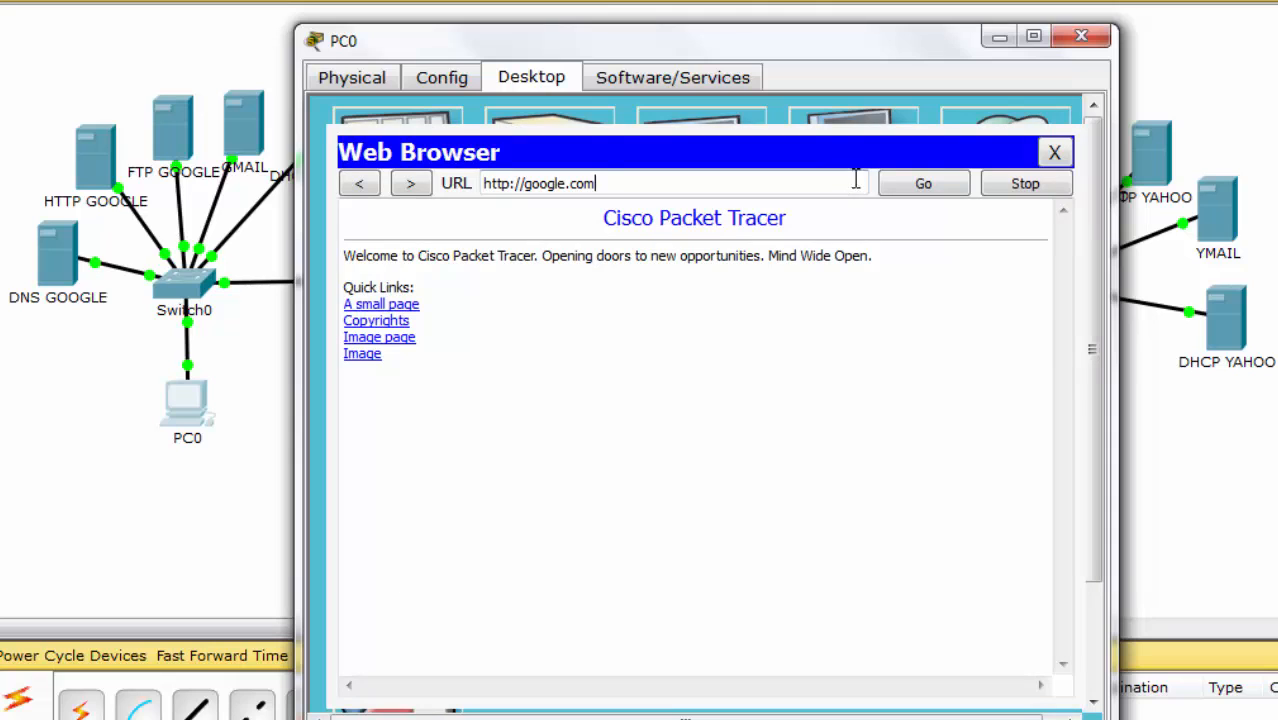
left_click(1055, 155)
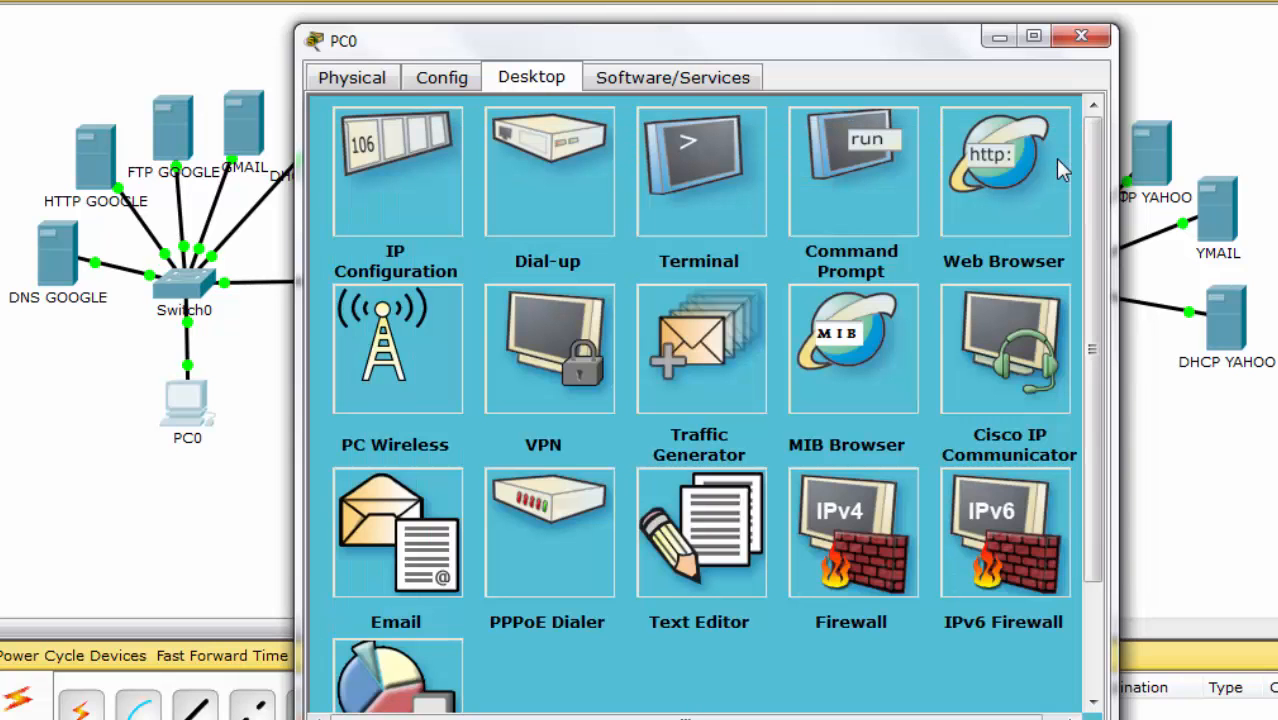
Step: Connect to ftp.google.com by FTP from PC0's command prompt and log in as anonymous with a blank password
left_click(902, 162)
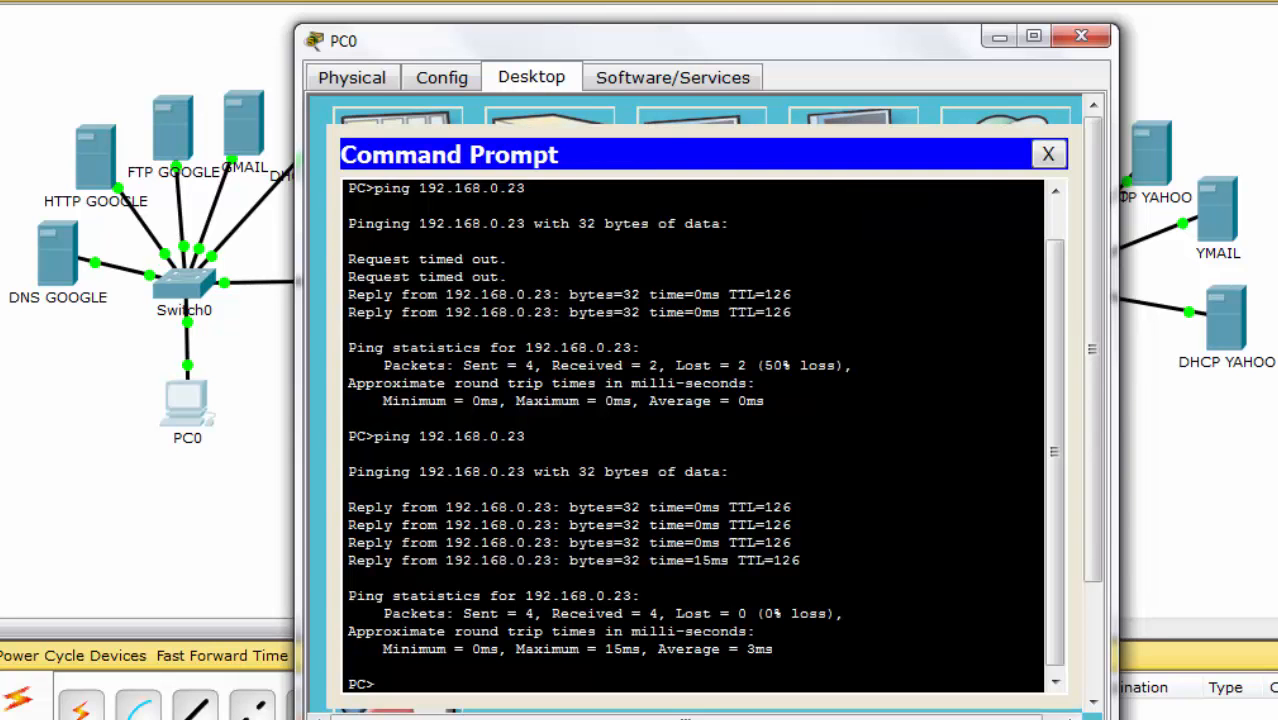
type("ftp ftp.google.com")
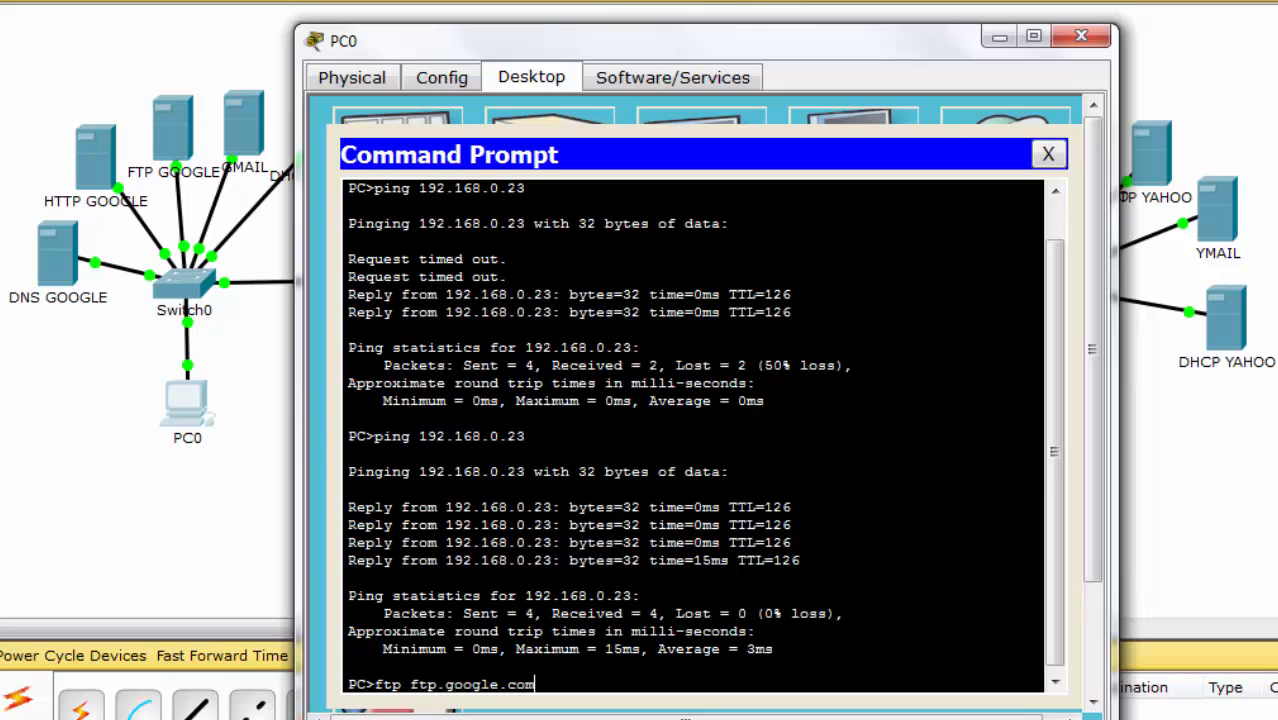
key("Return")
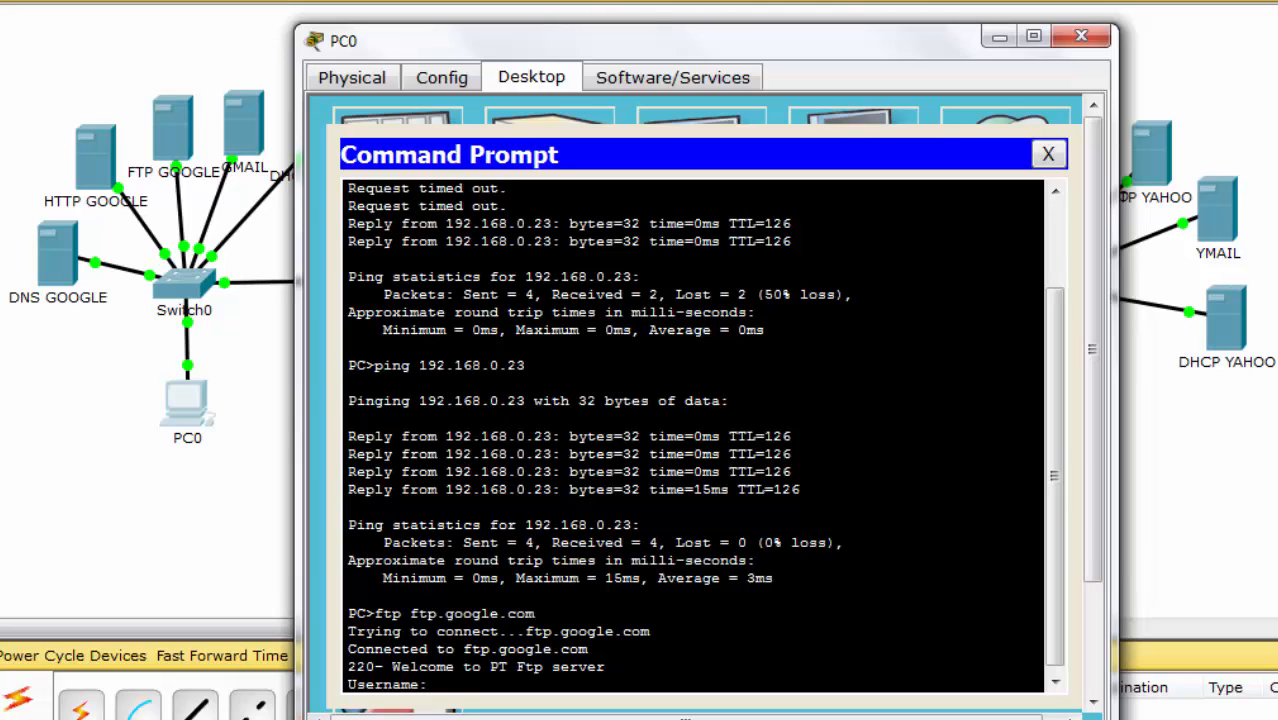
type("anonymous")
key("Return")
key("Return")
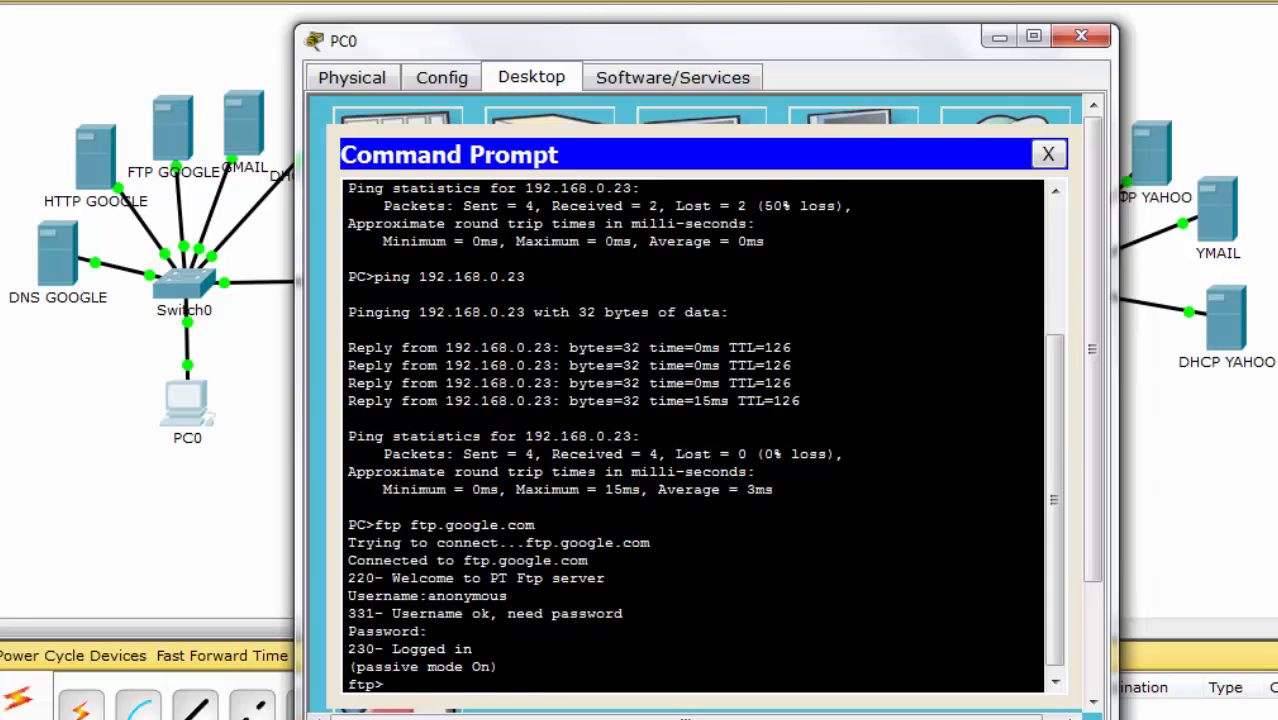
Step: List the FTP directory on ftp.google.com, then quit the FTP session and exit PC0's command prompt
type("dir")
key("Return")
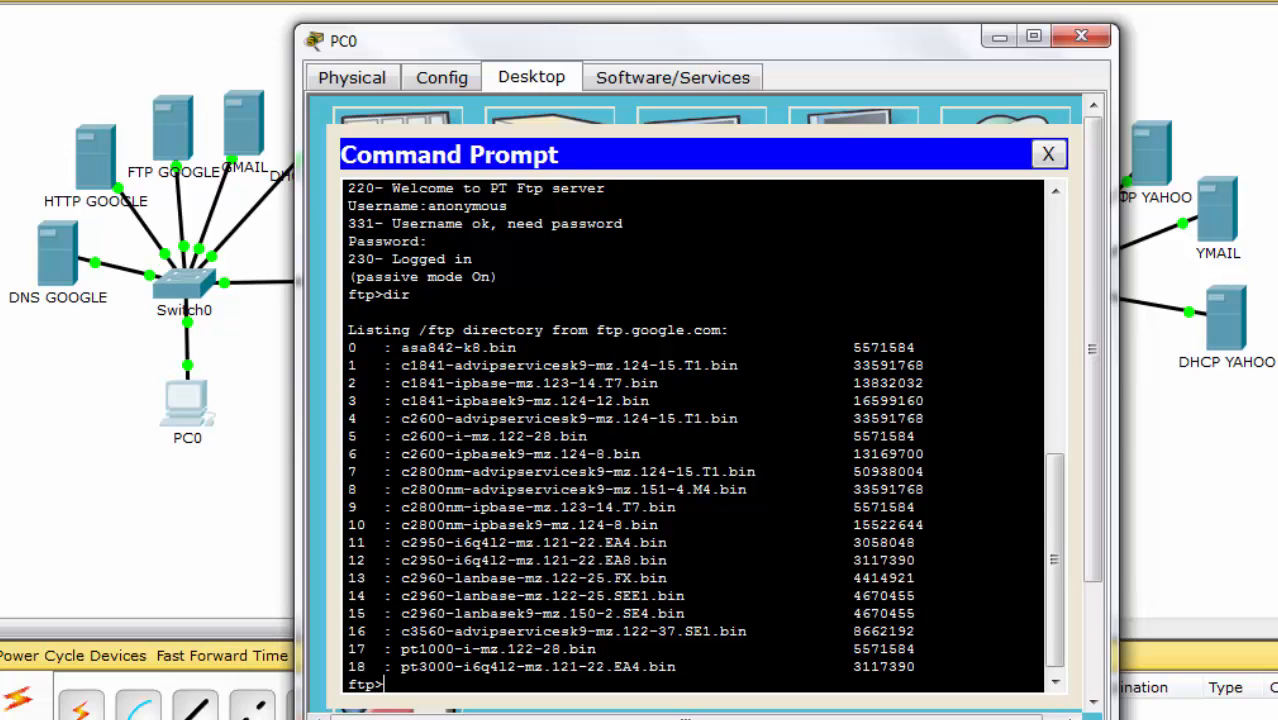
type("quit")
key("Return")
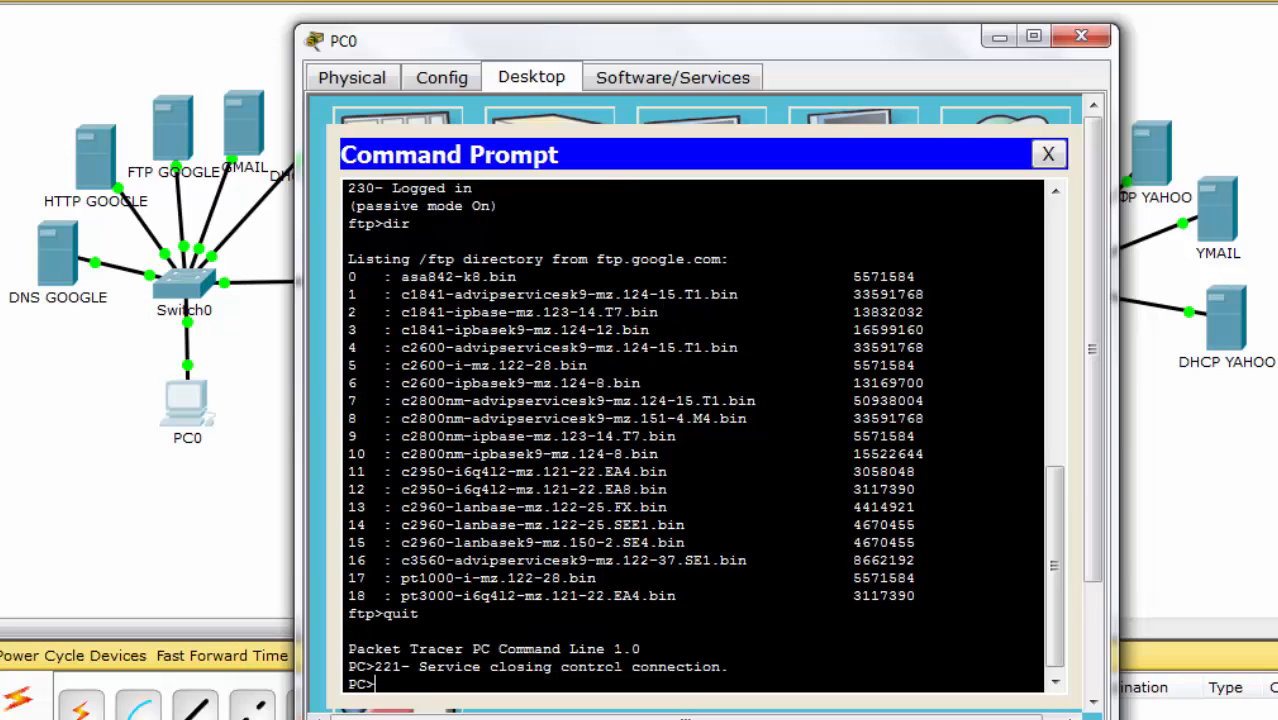
type("exit")
key("Return")
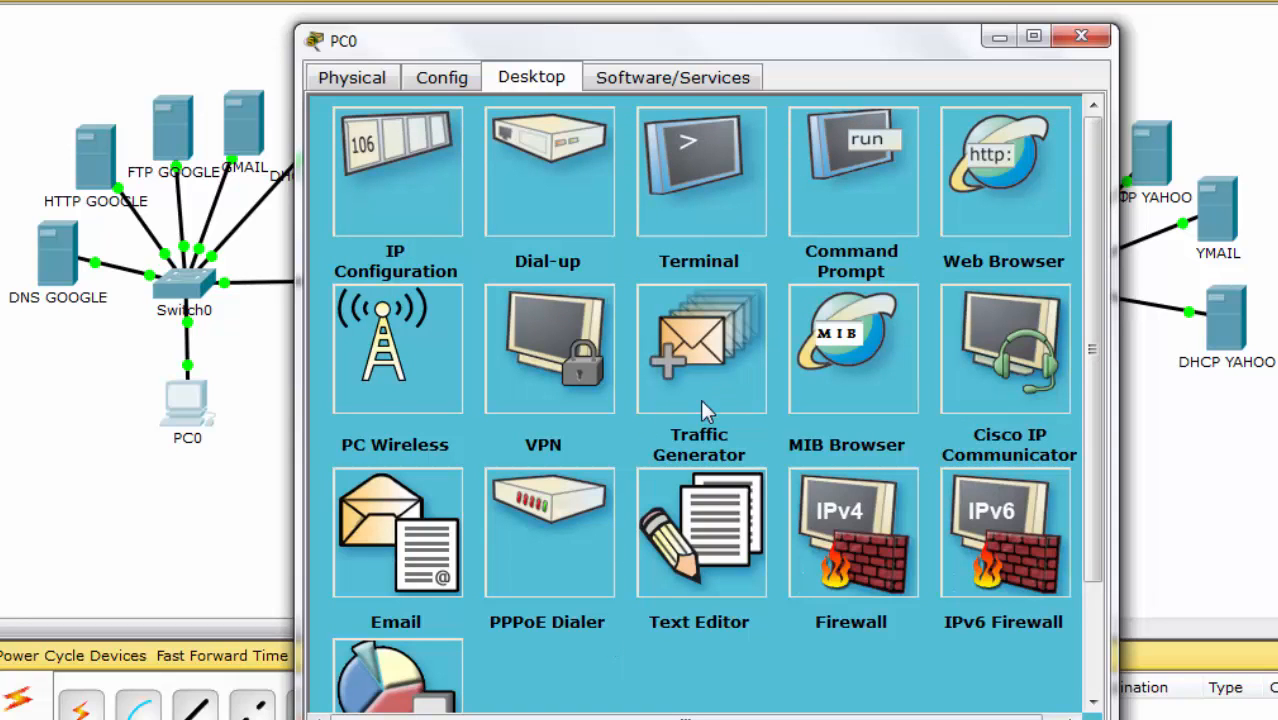
Step: In PC0's mail configuration, enter the name user, the account's email address, and gmail.com as incoming and outgoing mail server
left_click(400, 535)
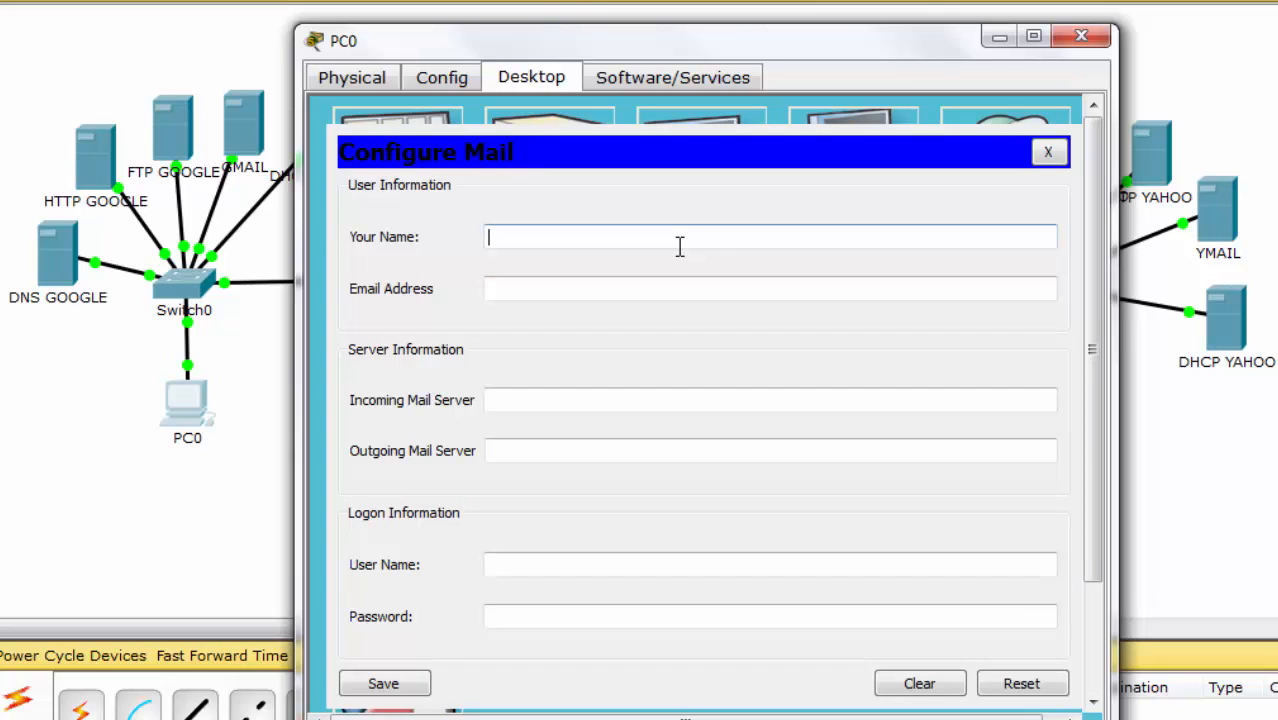
type("user")
key("Tab")
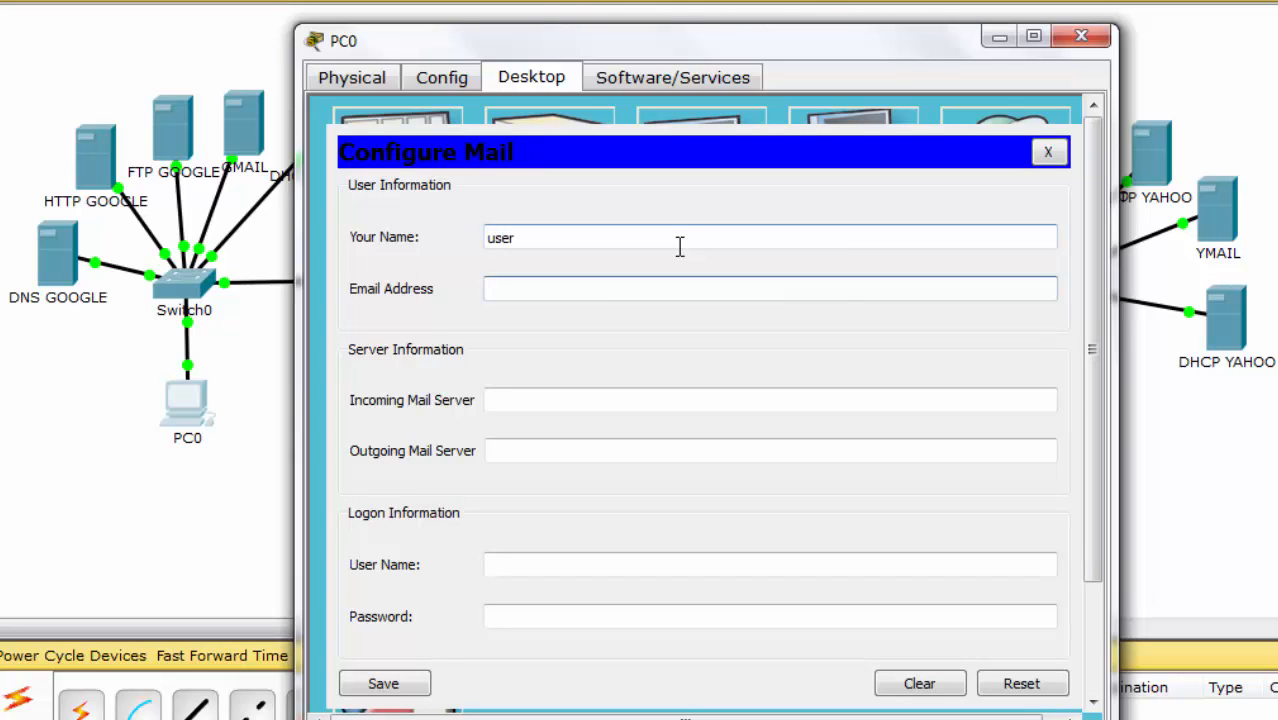
type("user@gmail.com")
key("Tab")
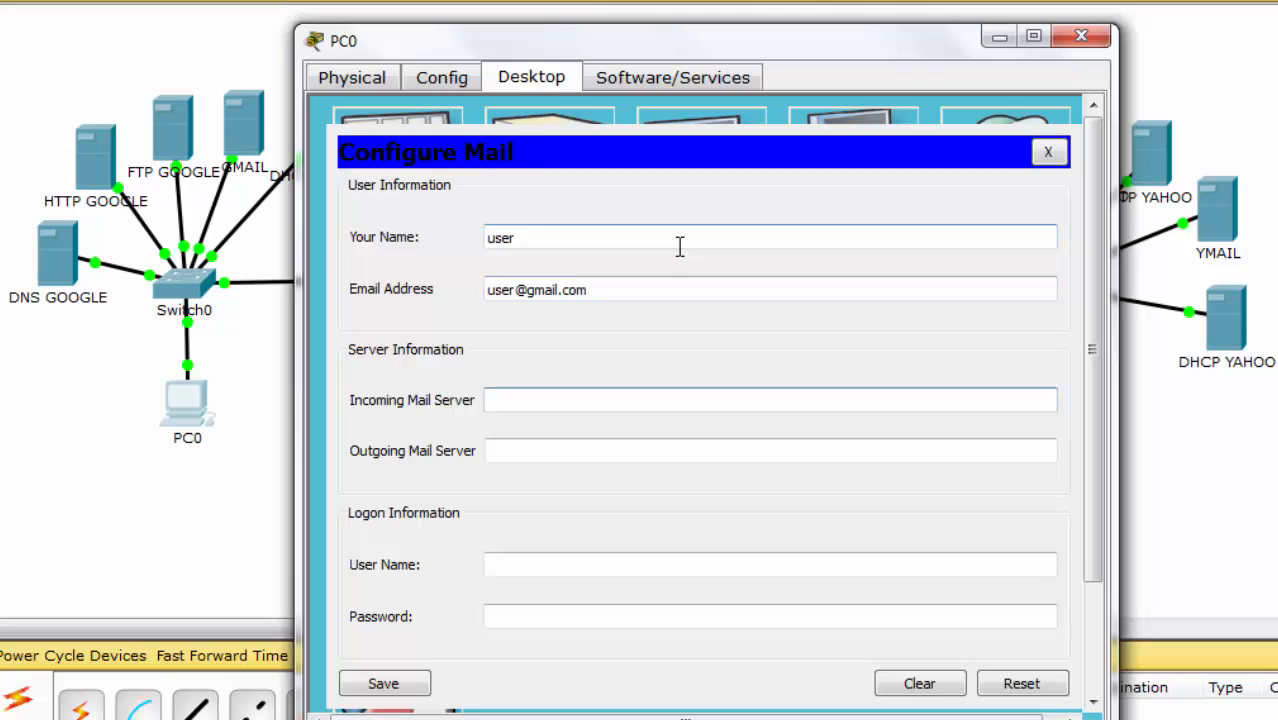
type("gmail.com")
key("Tab")
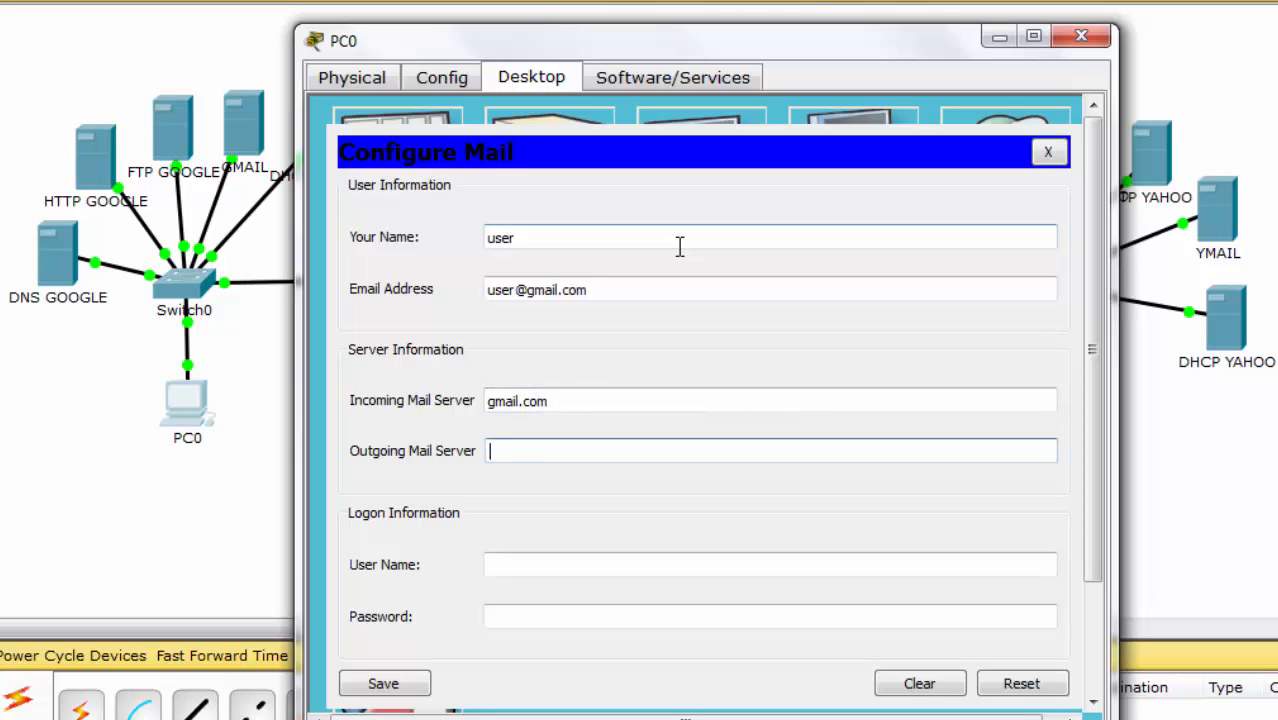
type("gmail.com")
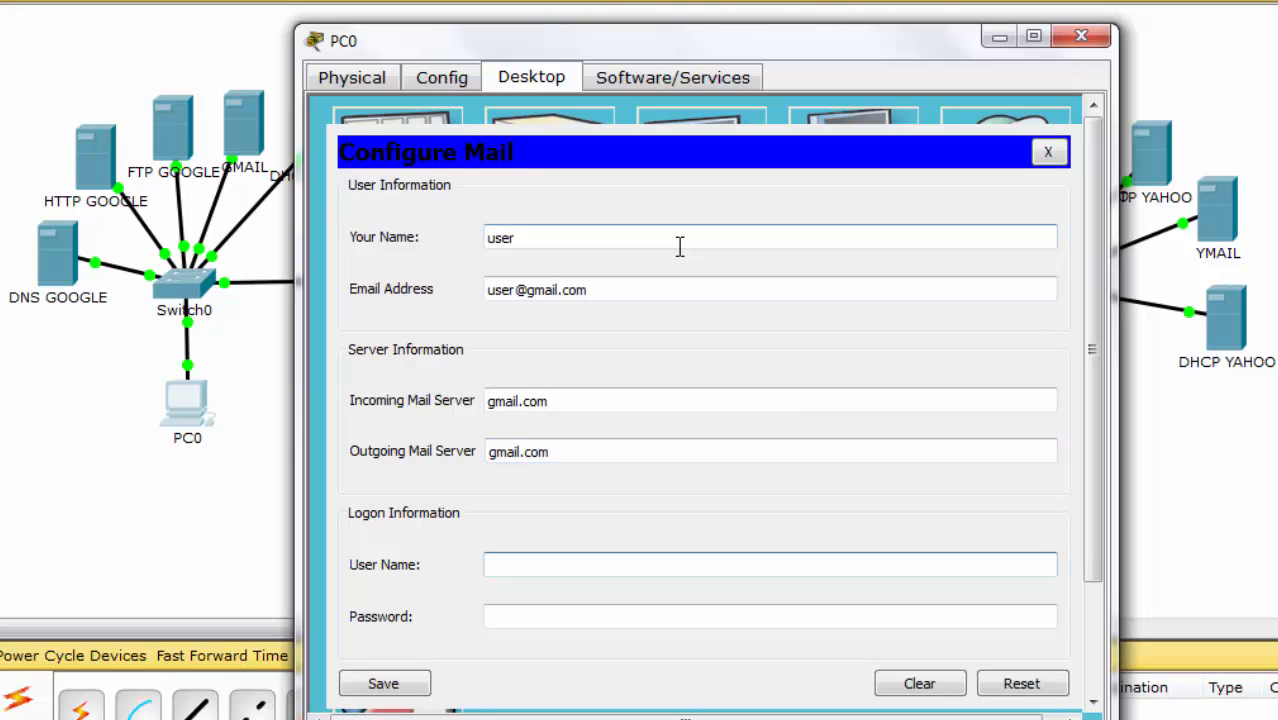
Step: Enter the logon user name user and the account password, save PC0's mail configuration, and close the PC0 window
type("er")
key("Tab")
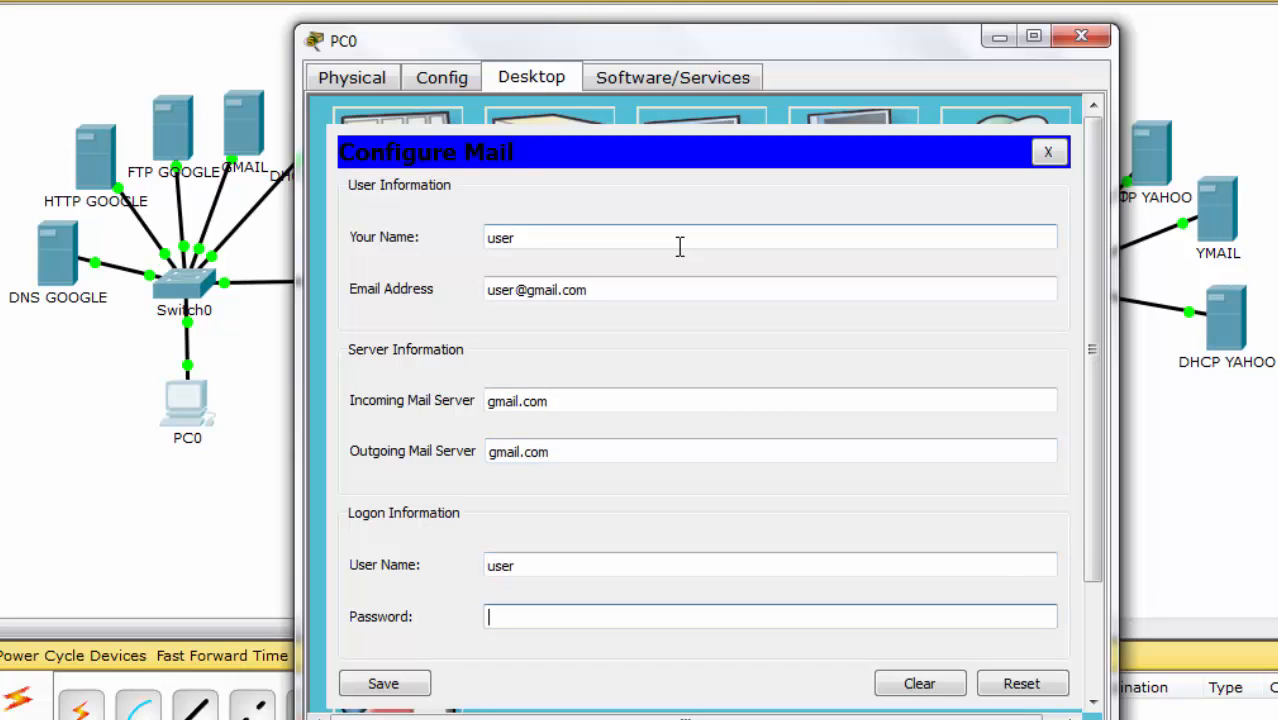
type("u")
left_click(386, 683)
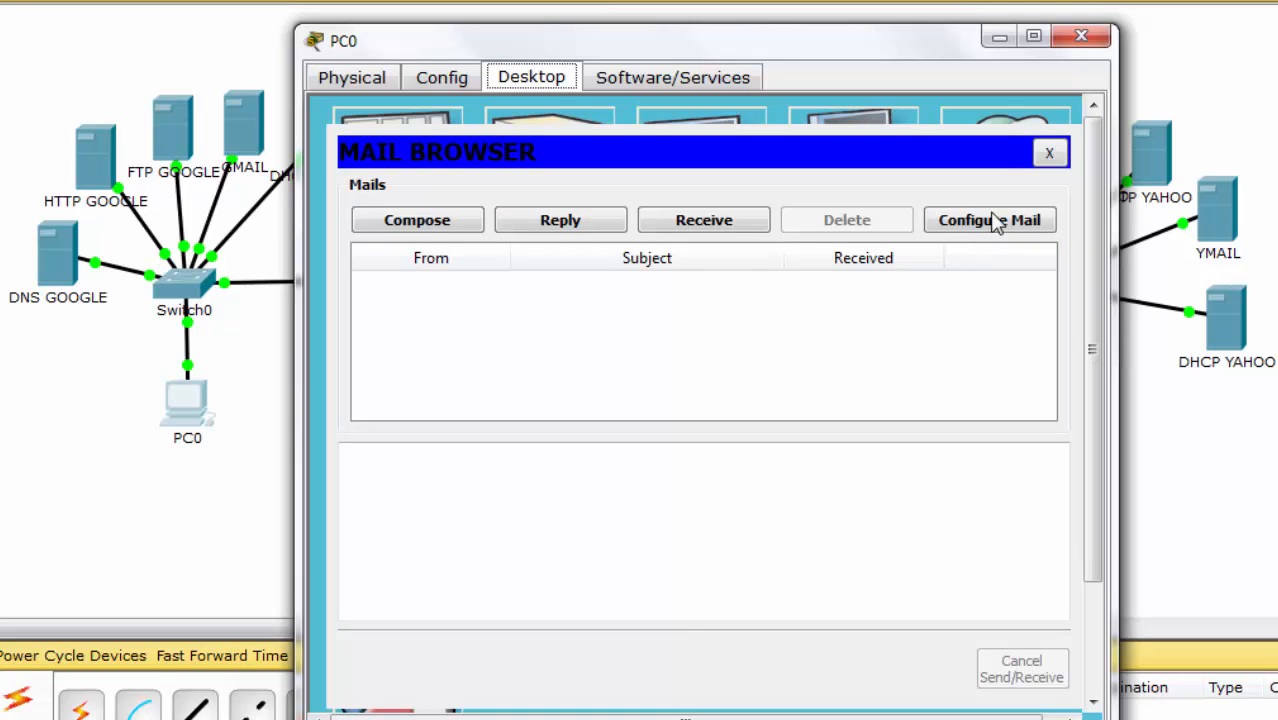
left_click(1083, 40)
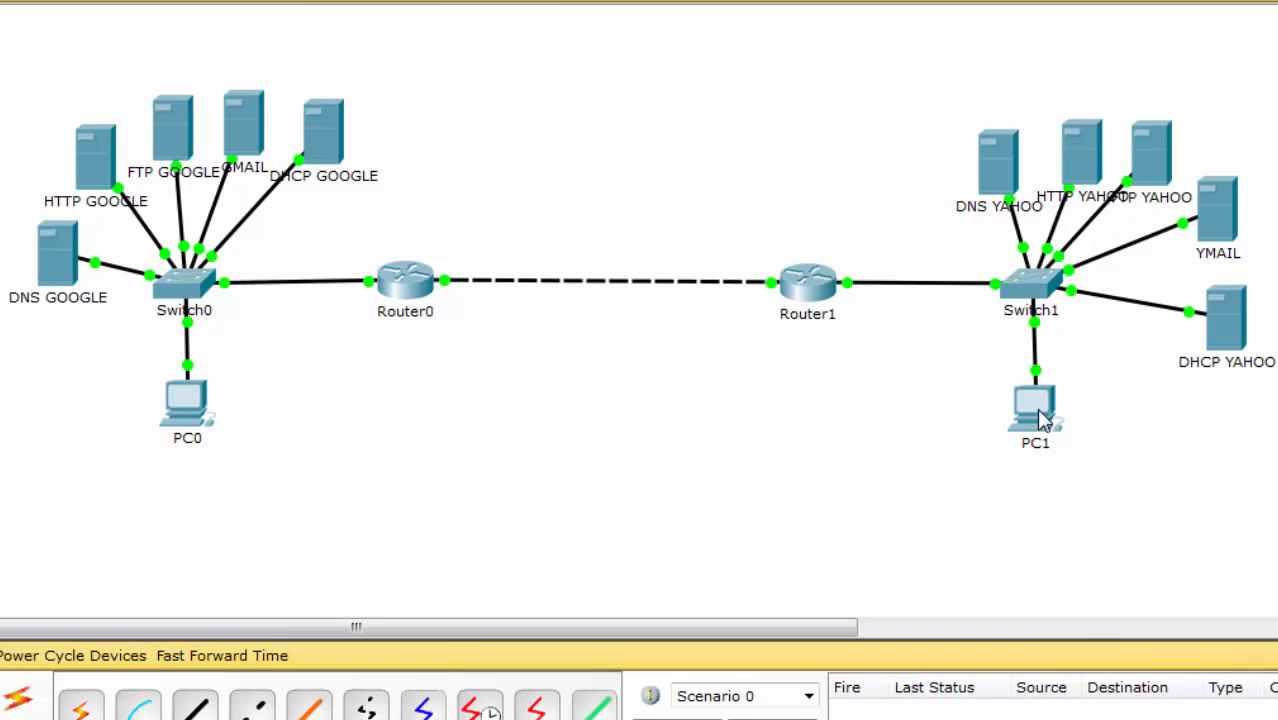
Step: Load yahoo.com in PC1's web browser to test the Yahoo-side HTTP and DNS servers, then close the browser
mouse_move(1038, 416)
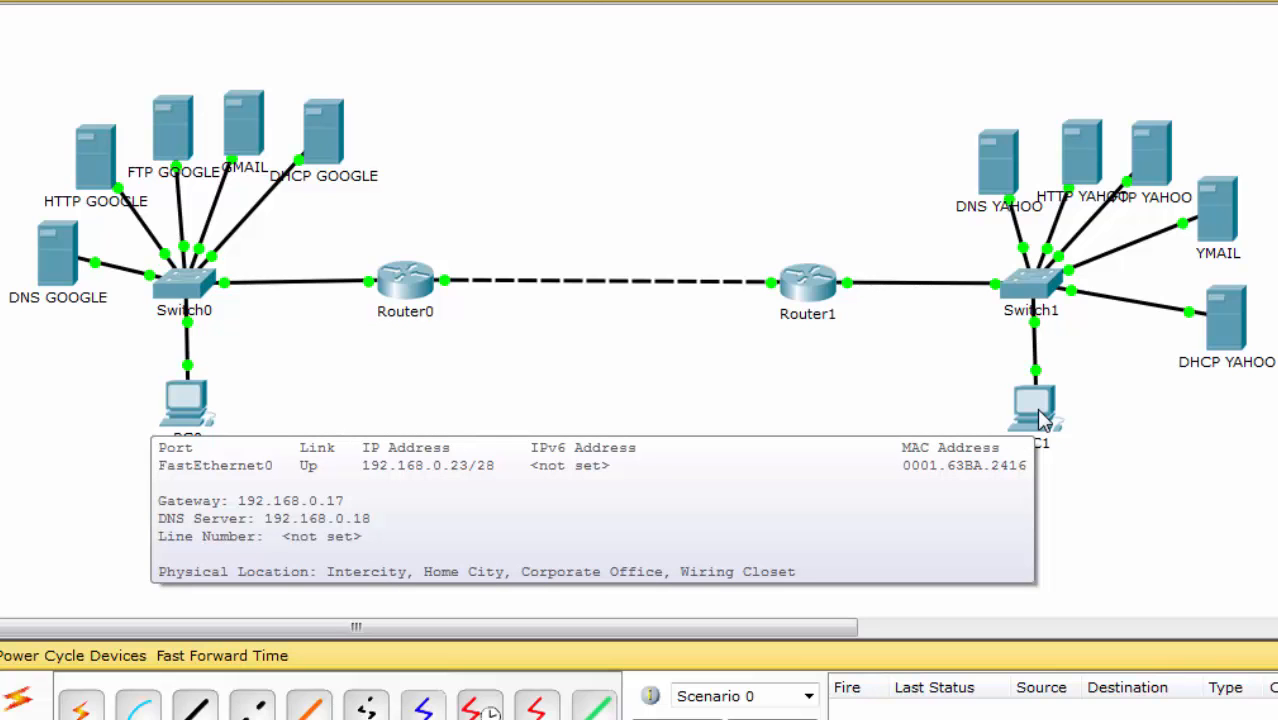
left_click(1038, 416)
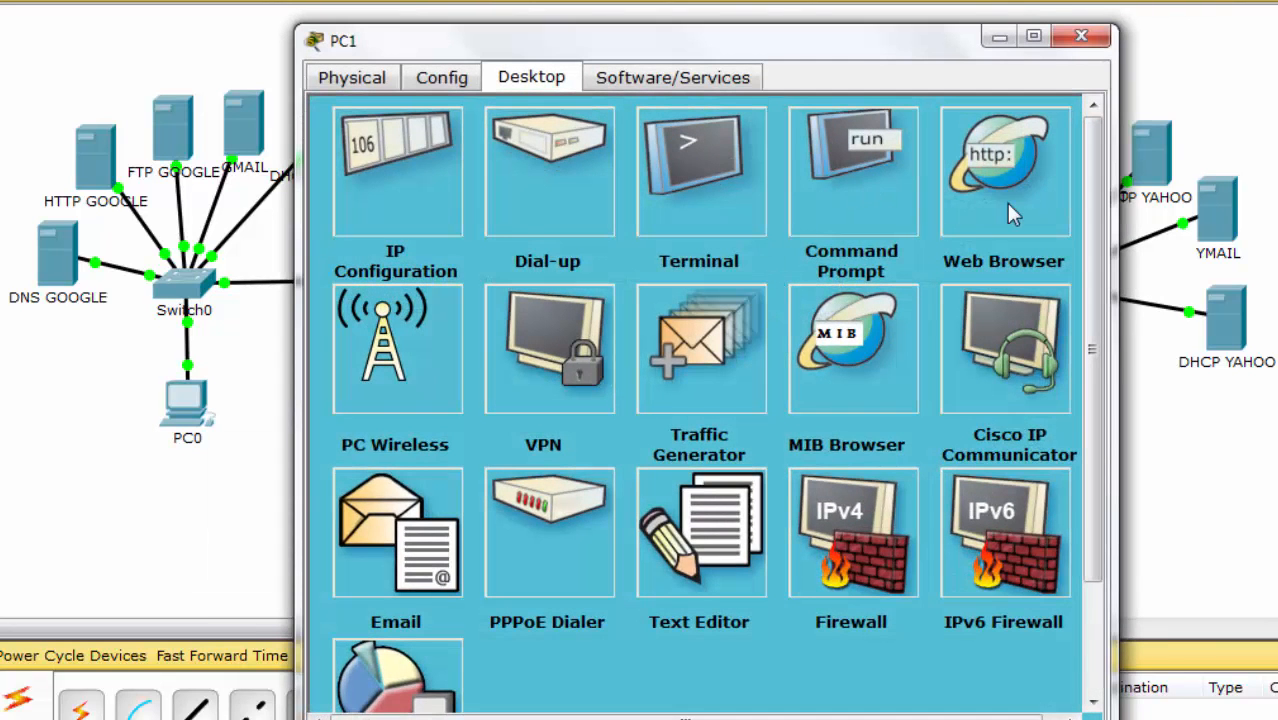
left_click(1006, 203)
left_click(646, 190)
type("yahoo")
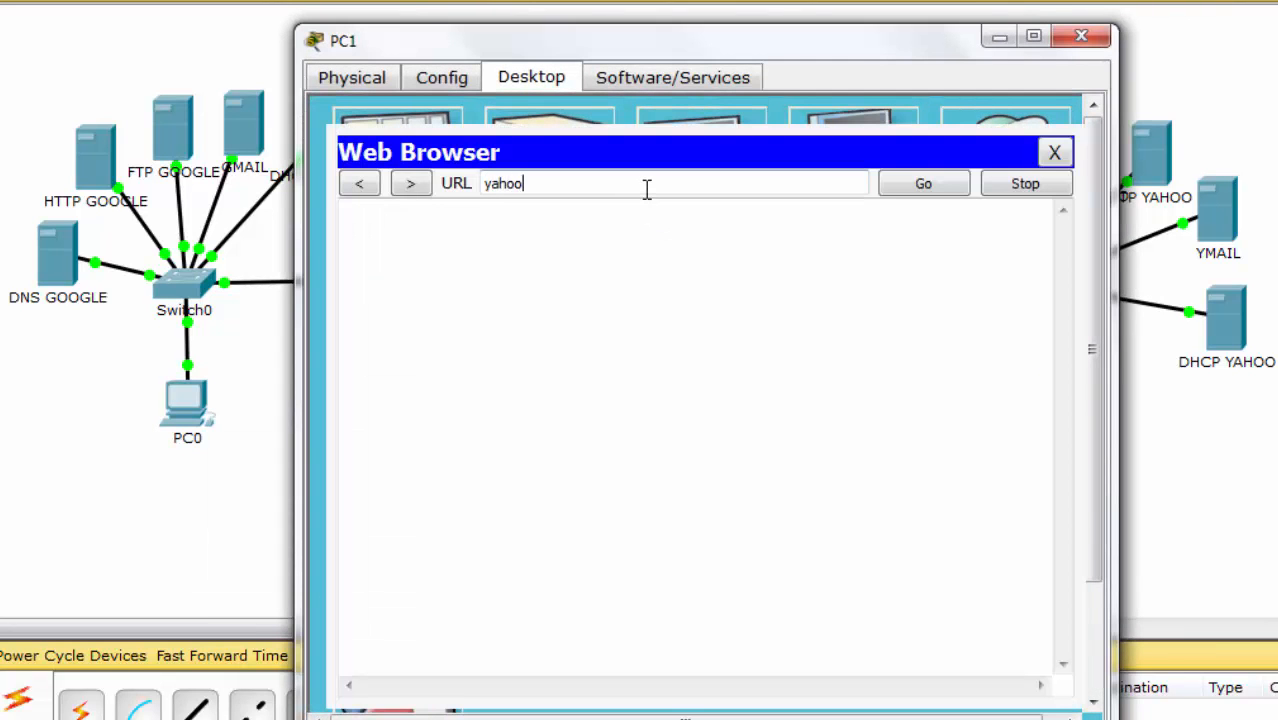
type("..co")
key("BackSpace")
key("BackSpace")
key("BackSpace")
type("com")
key("Return")
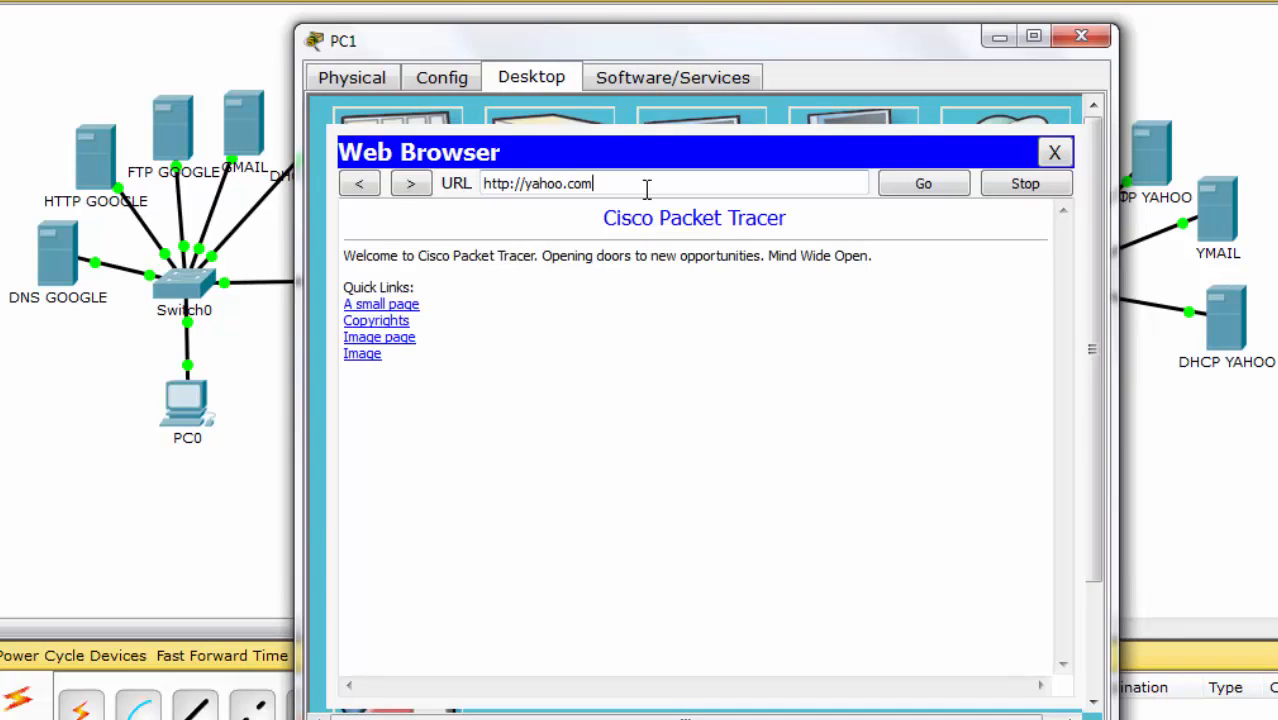
left_click(1053, 153)
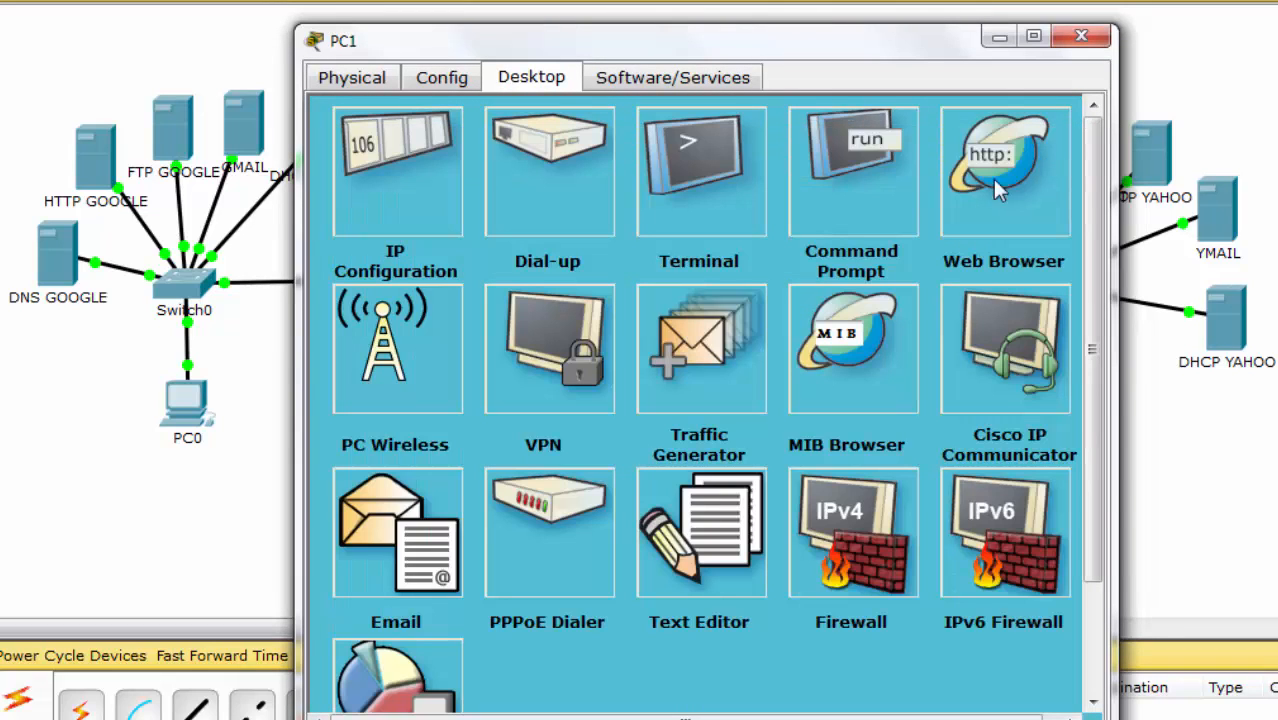
Step: Connect to ftp.yahoo.com by FTP from PC1's command prompt and log in as anonymous with a blank password
left_click(870, 185)
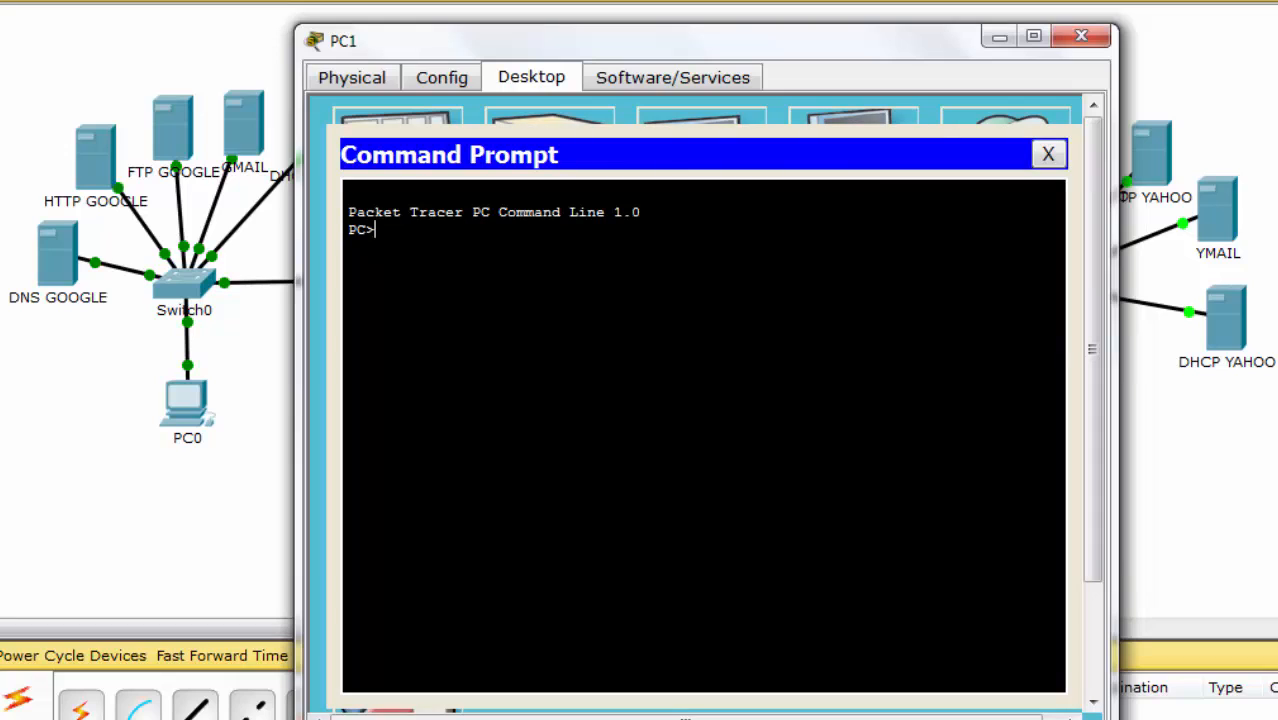
type("ftp ftp.yah")
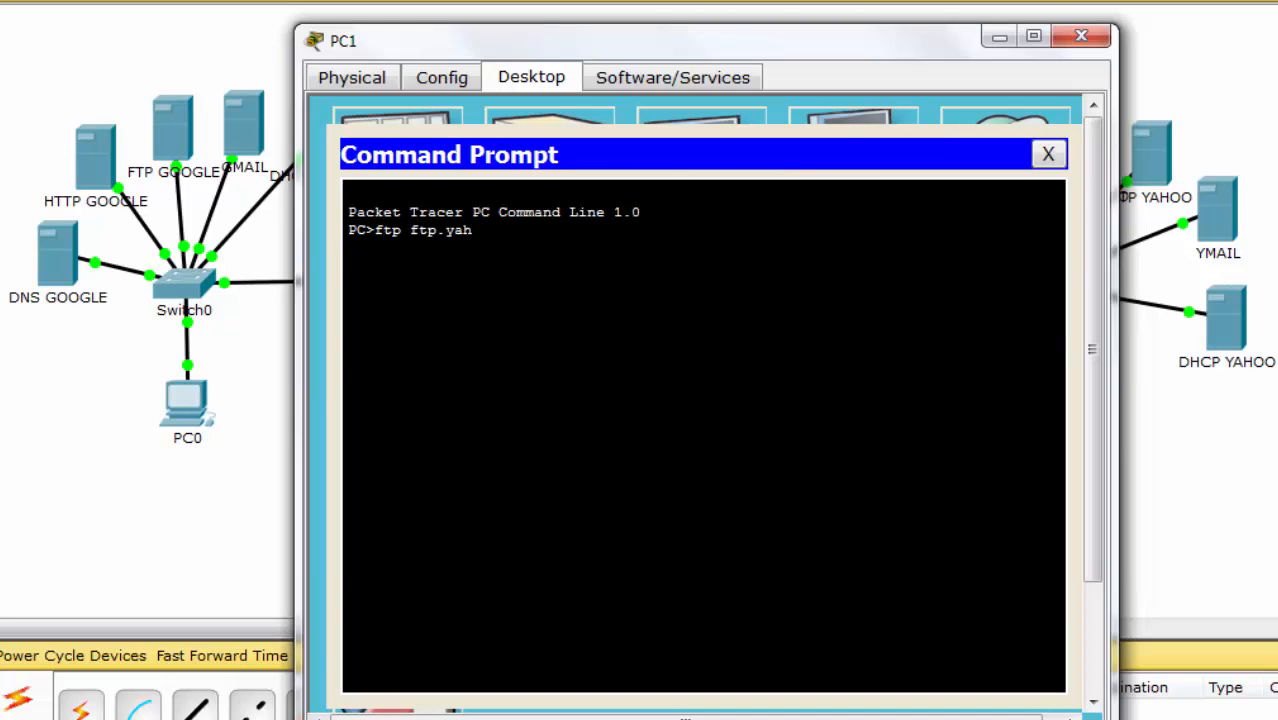
type("oo.com")
key("Return")
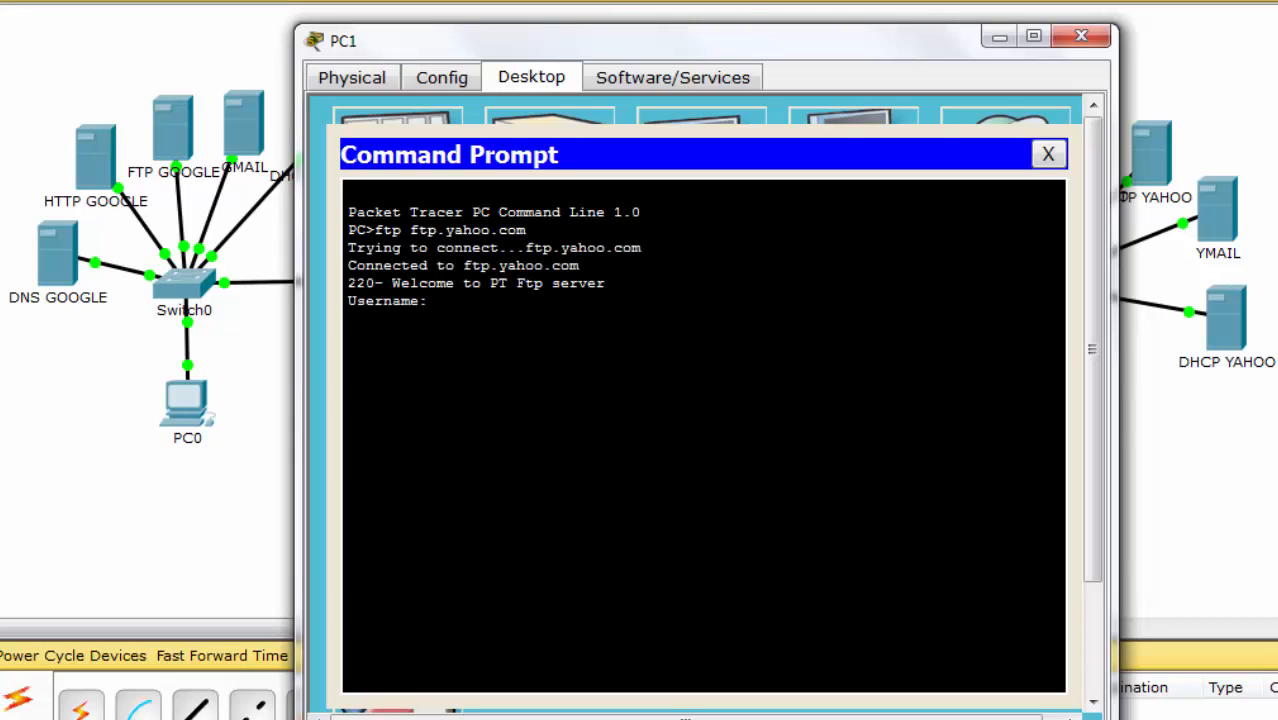
type("anonymous")
key("Return")
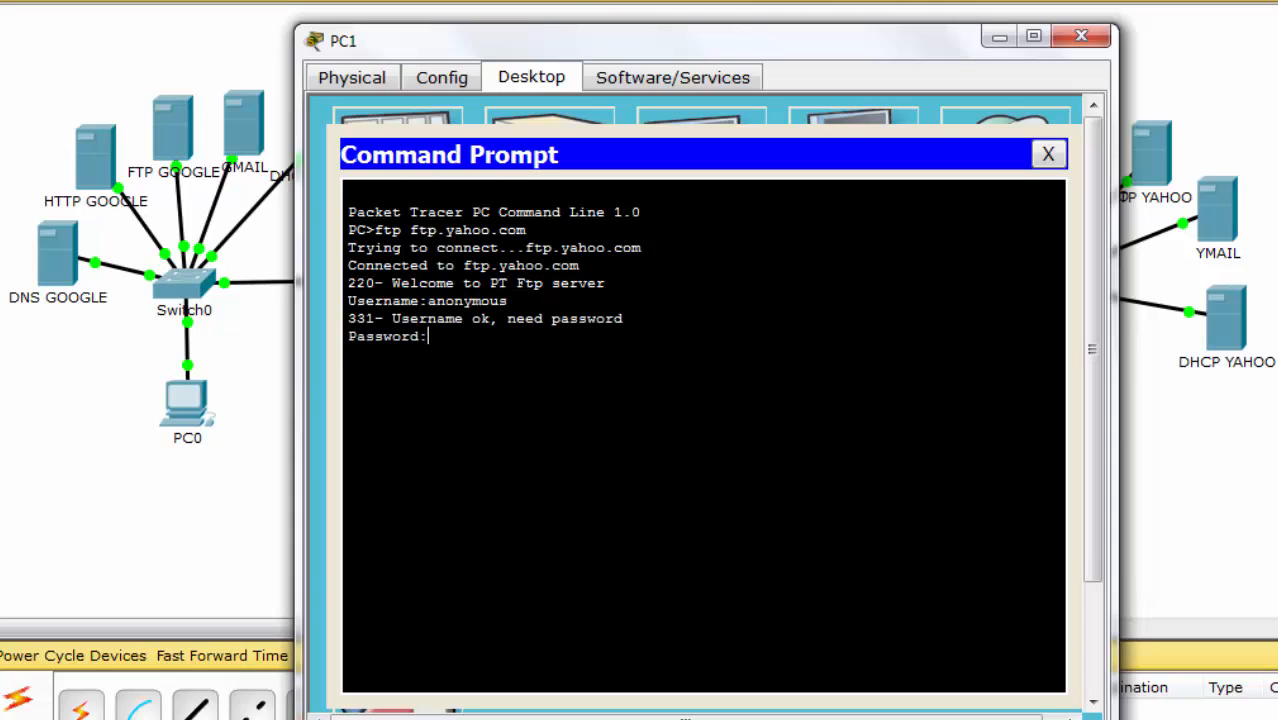
key("Return")
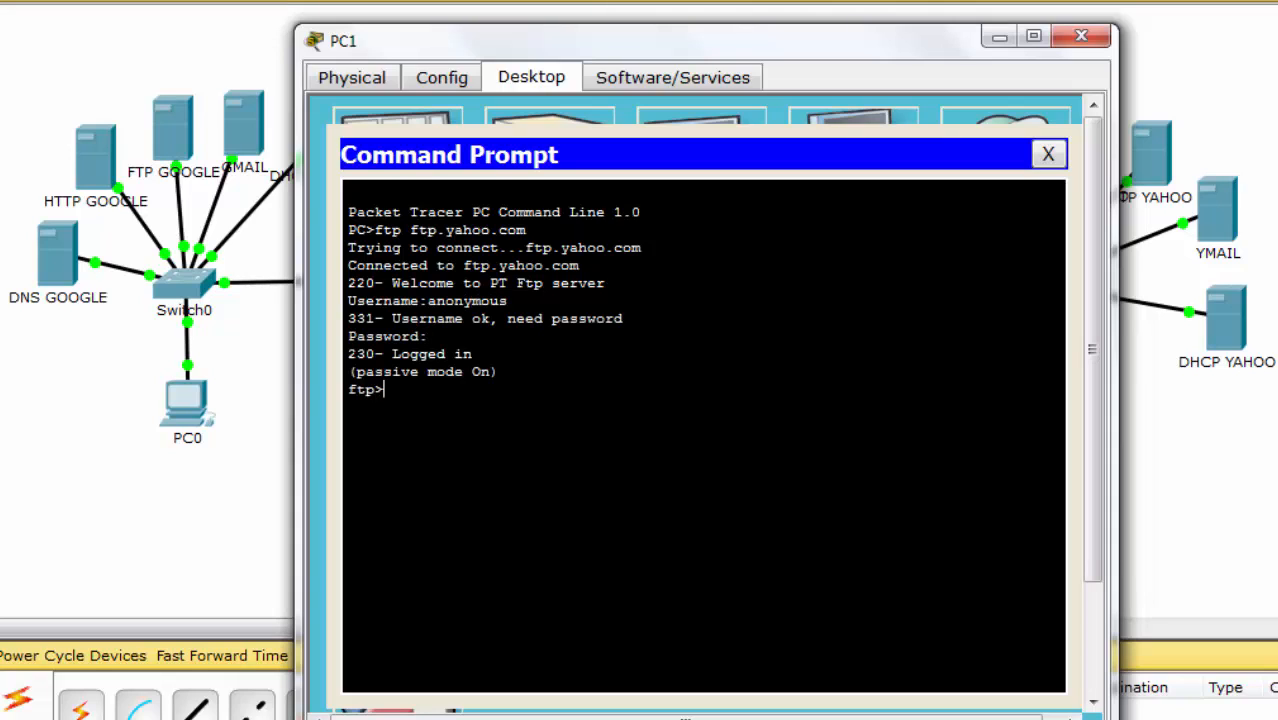
Step: List the FTP directory on ftp.yahoo.com, then quit the FTP session and exit PC1's command prompt
type("dir")
key("Return")
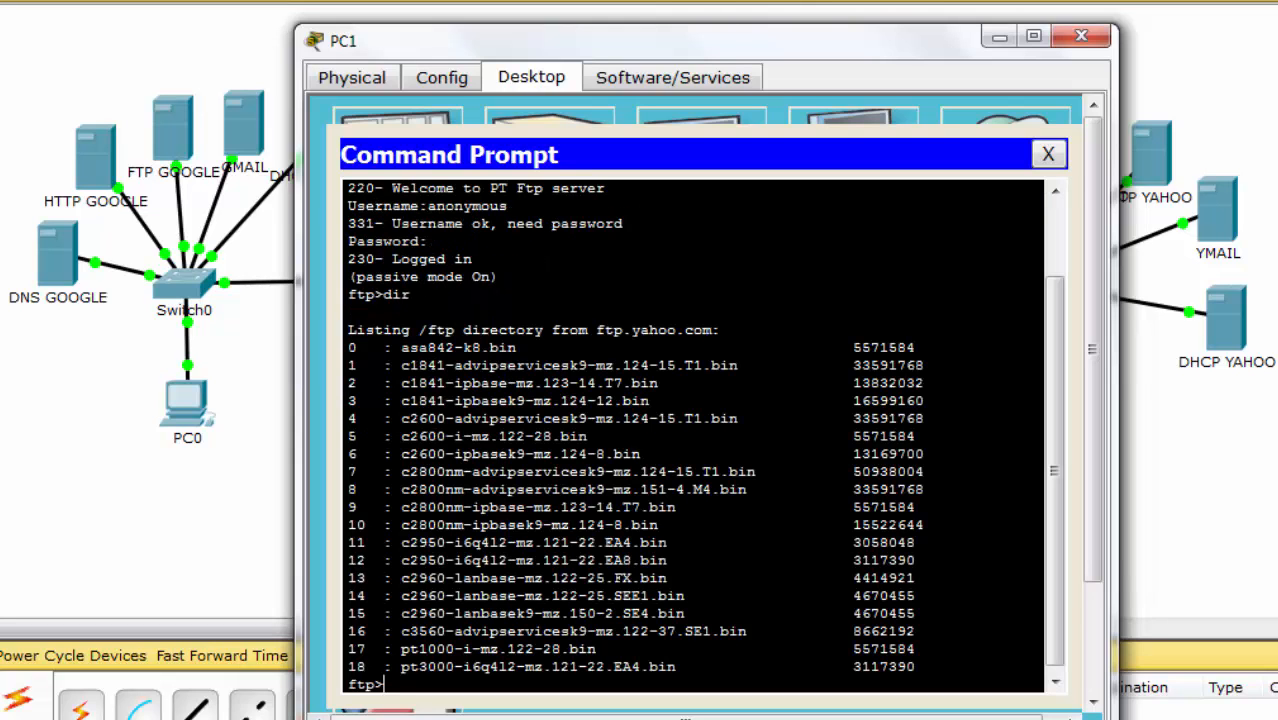
type("qiut")
key("Return")
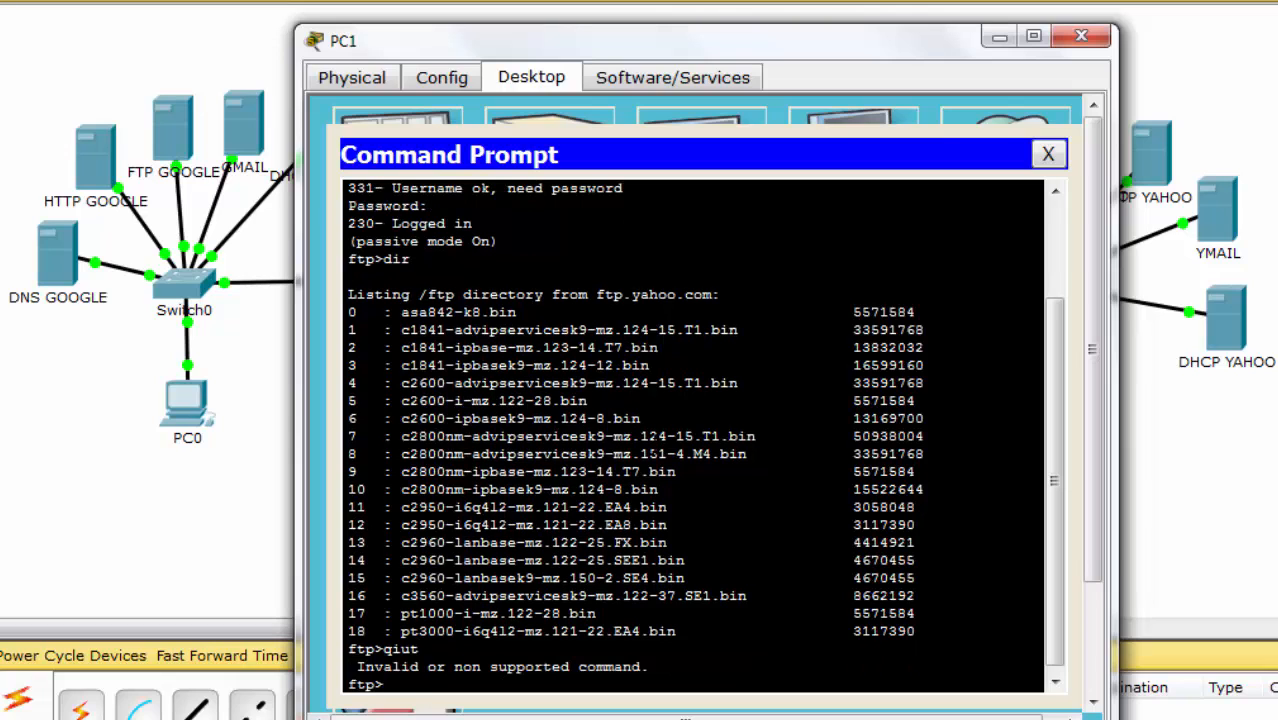
type("quit")
key("Return")
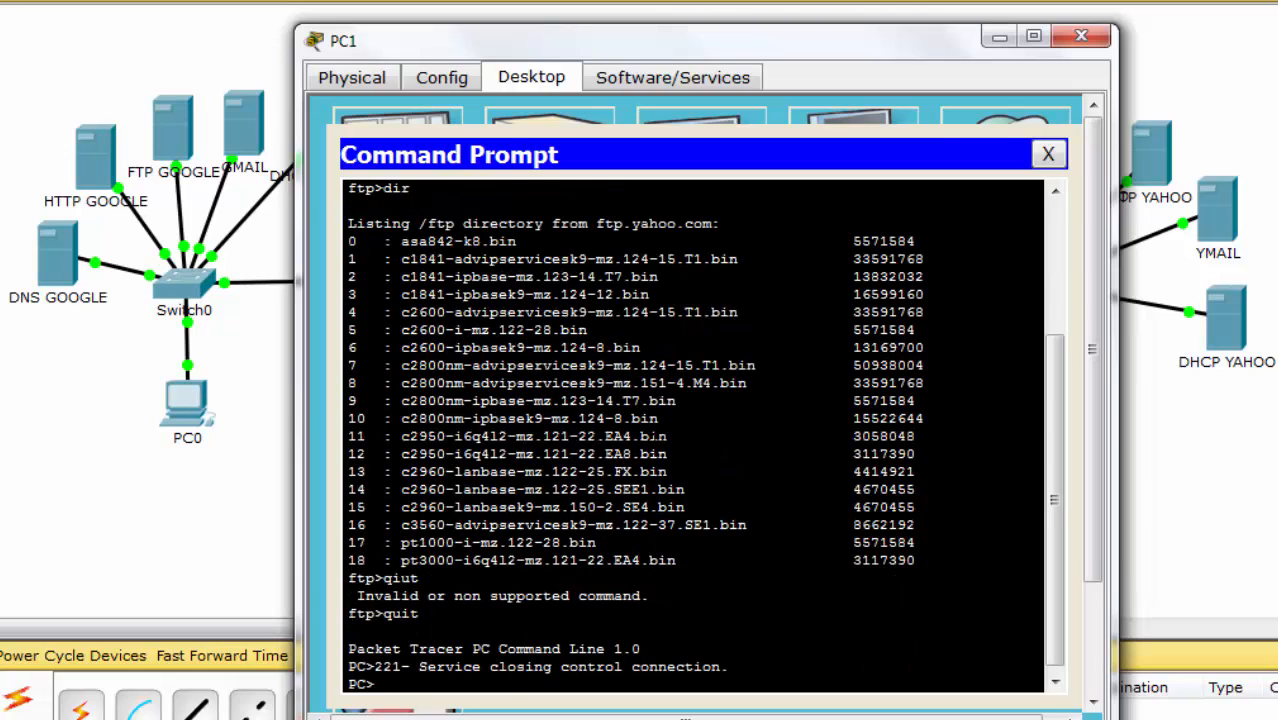
type("exit")
key("Return")
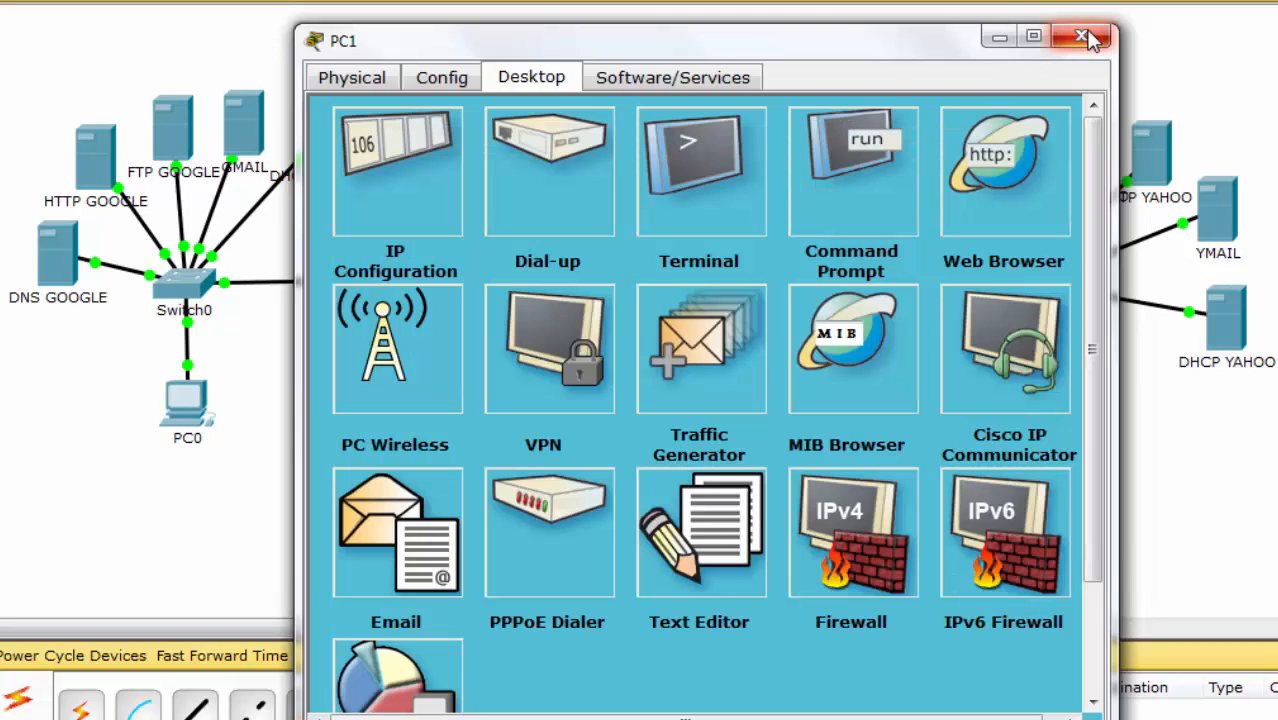
Step: Open PC1's mail configuration and enter user as the name along with the account's ymail.com email address
left_click(385, 522)
left_click(607, 240)
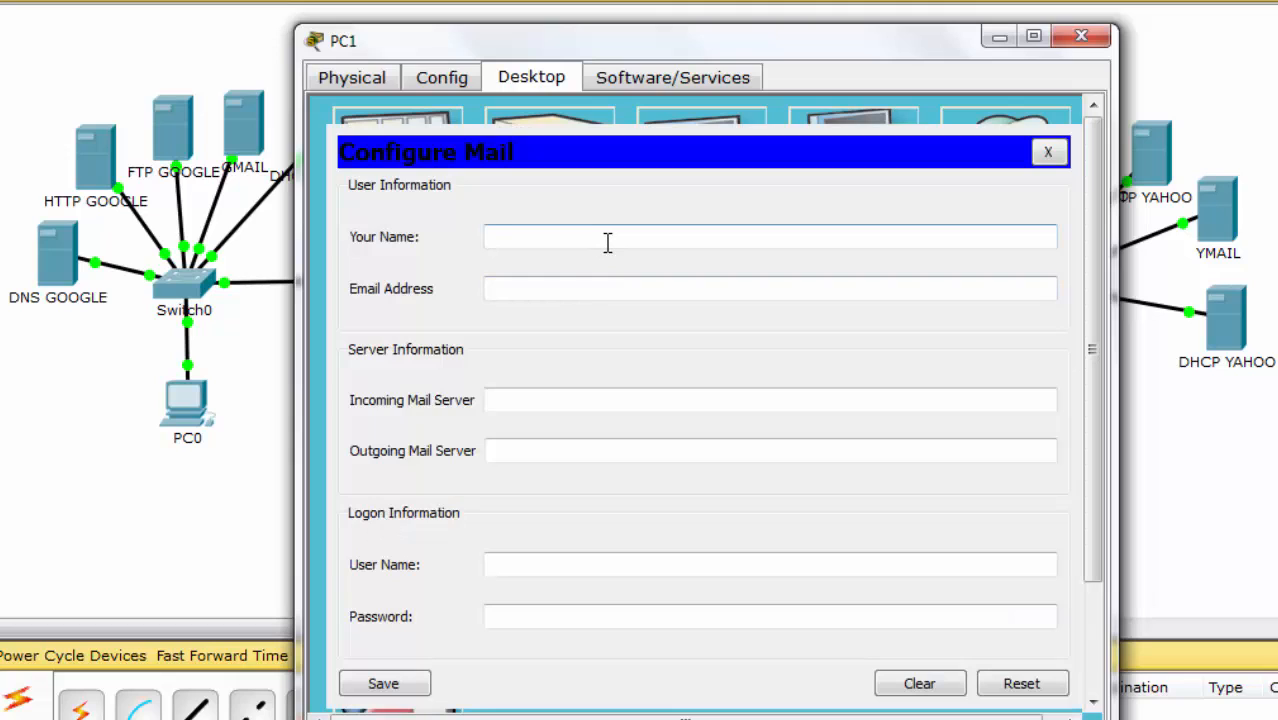
type("user")
key("Tab")
type("user")
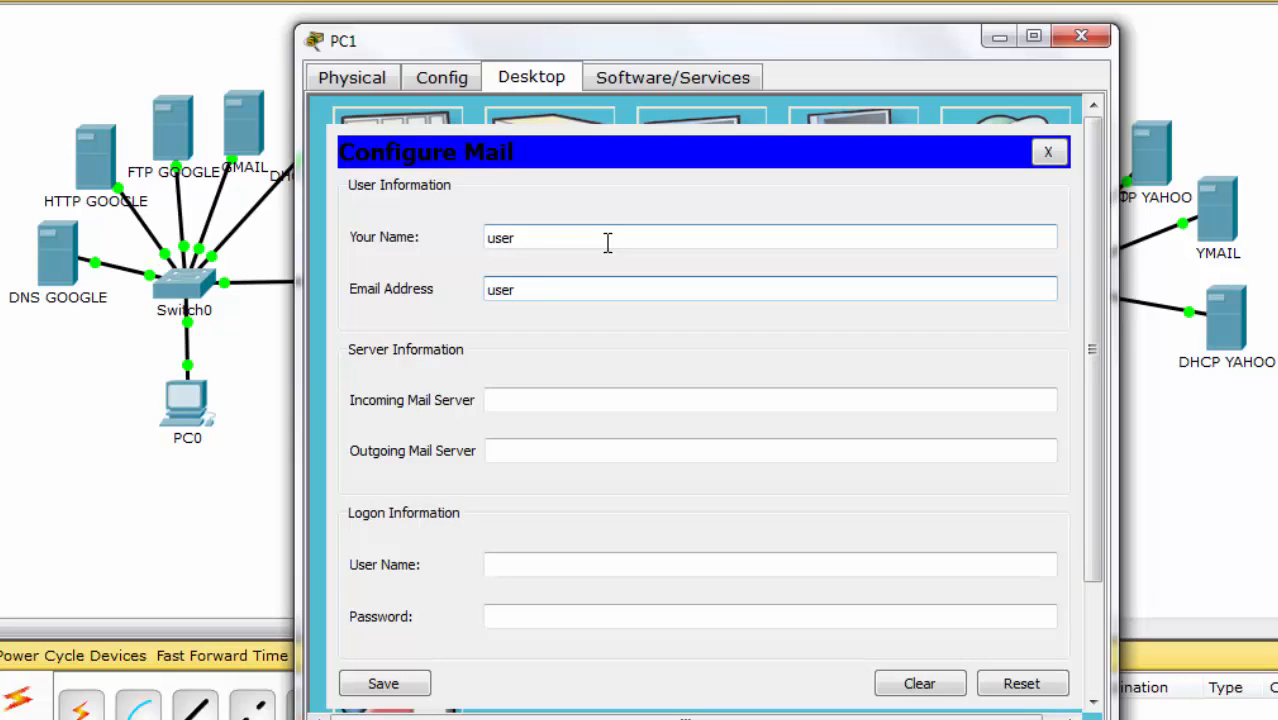
type("@ymail.com")
key("Tab")
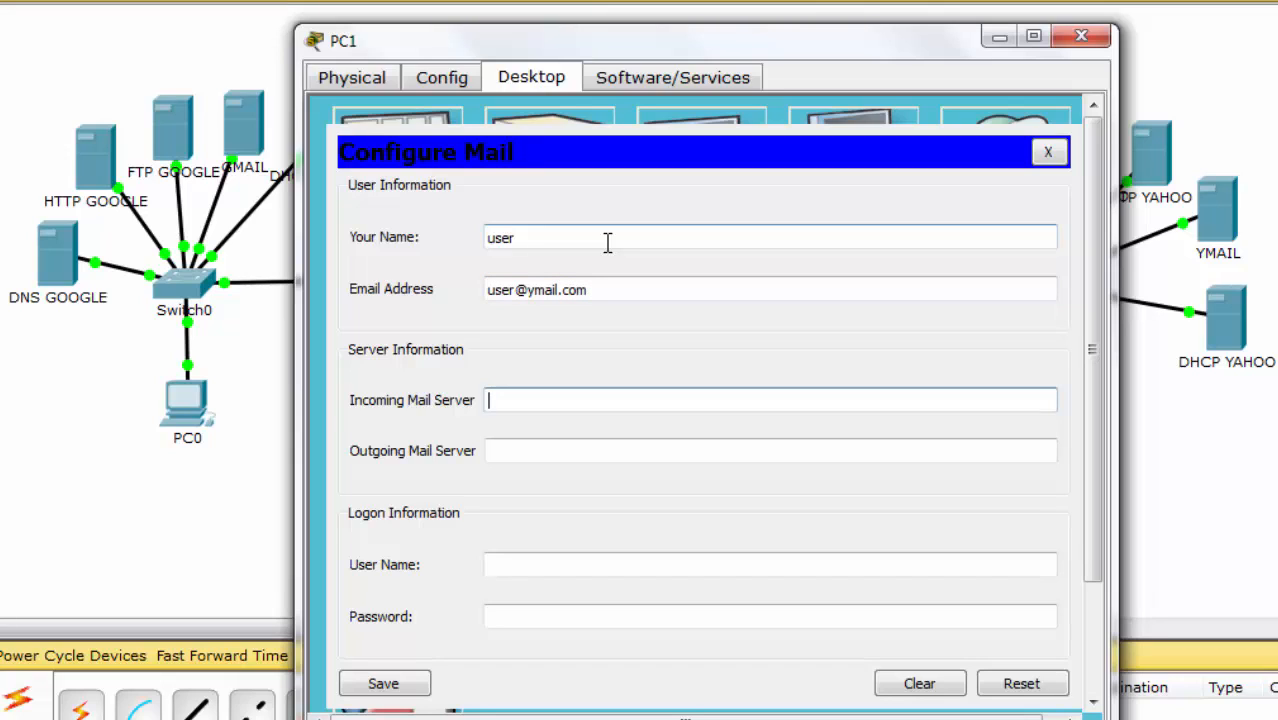
Step: Set both the incoming and outgoing mail servers to ymail.com in PC1's mail configuration
type("yu")
type("mail.com")
key("Tab")
type("y")
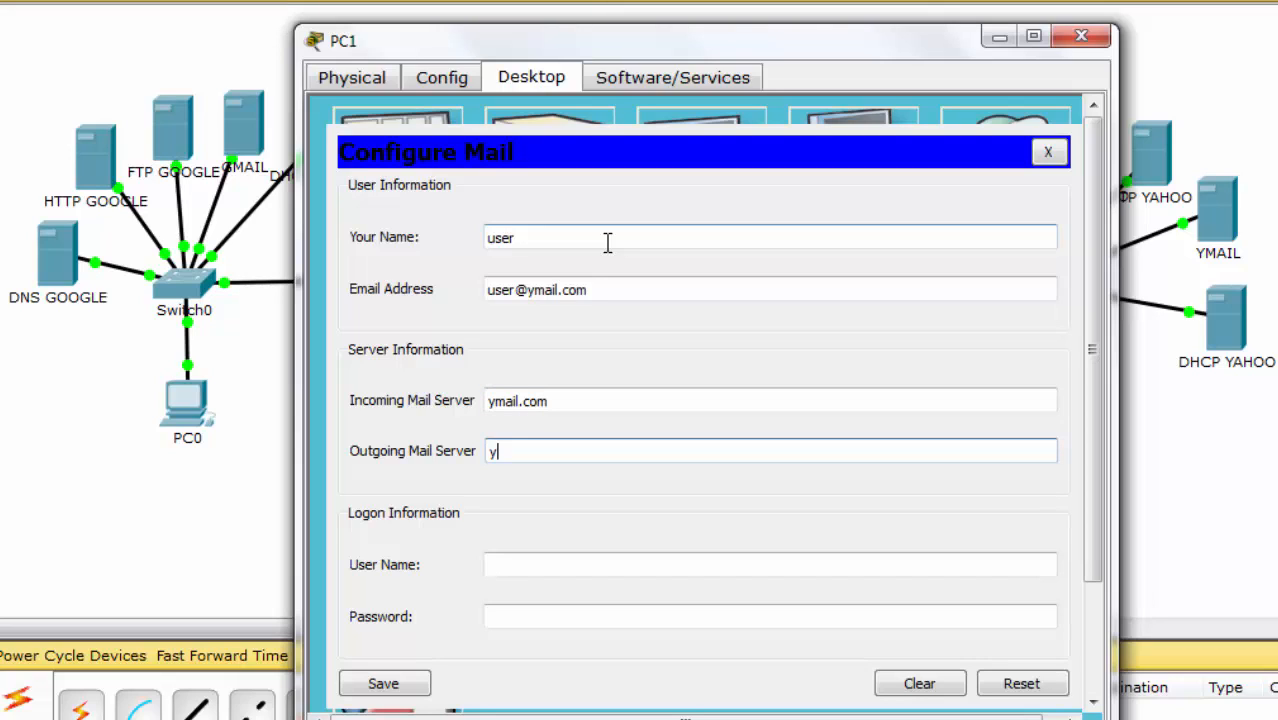
type("mail.com")
key("Tab")
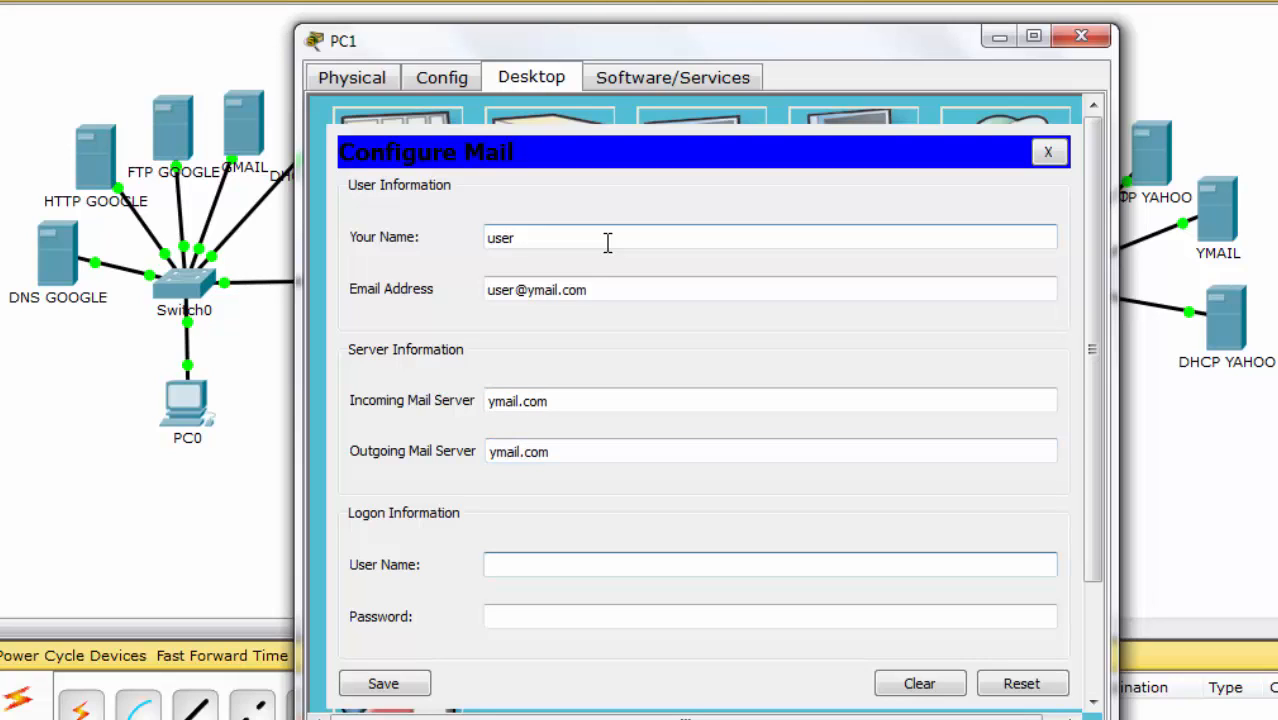
Step: Enter user as the logon user name plus the account password, save PC1's mail configuration and close PC1
type("user")
key("Tab")
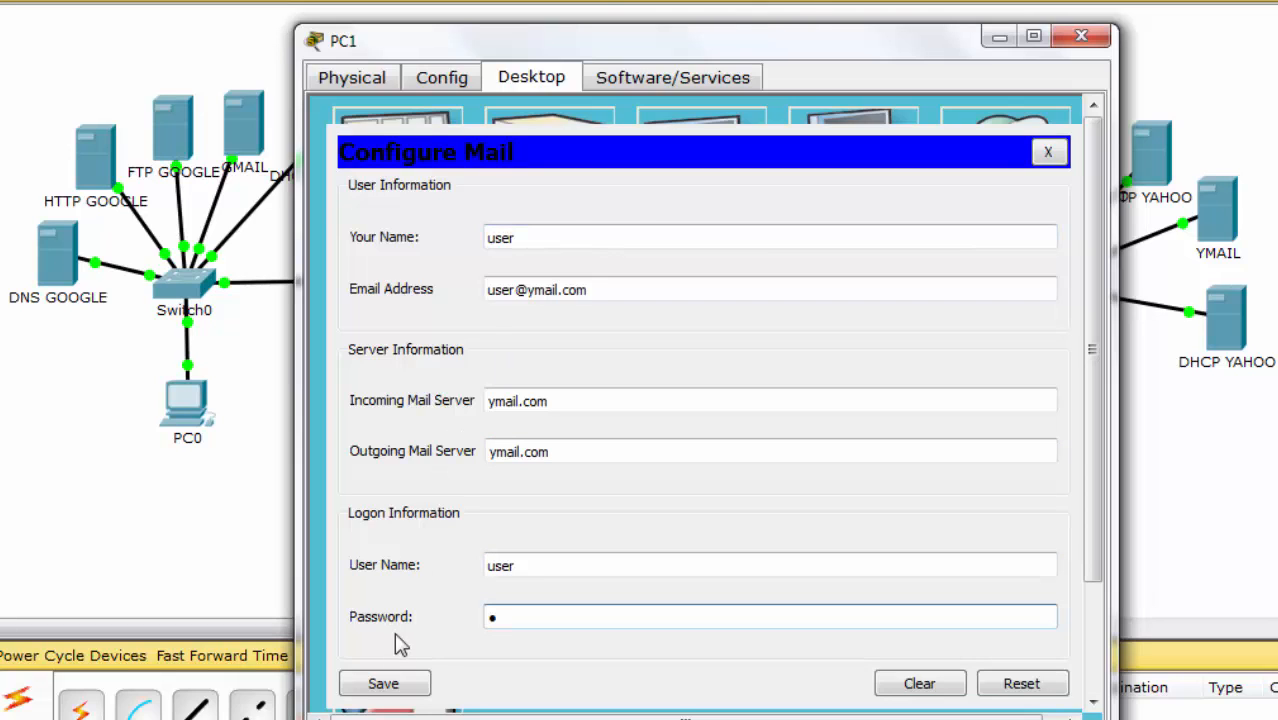
left_click(383, 684)
left_click(1081, 37)
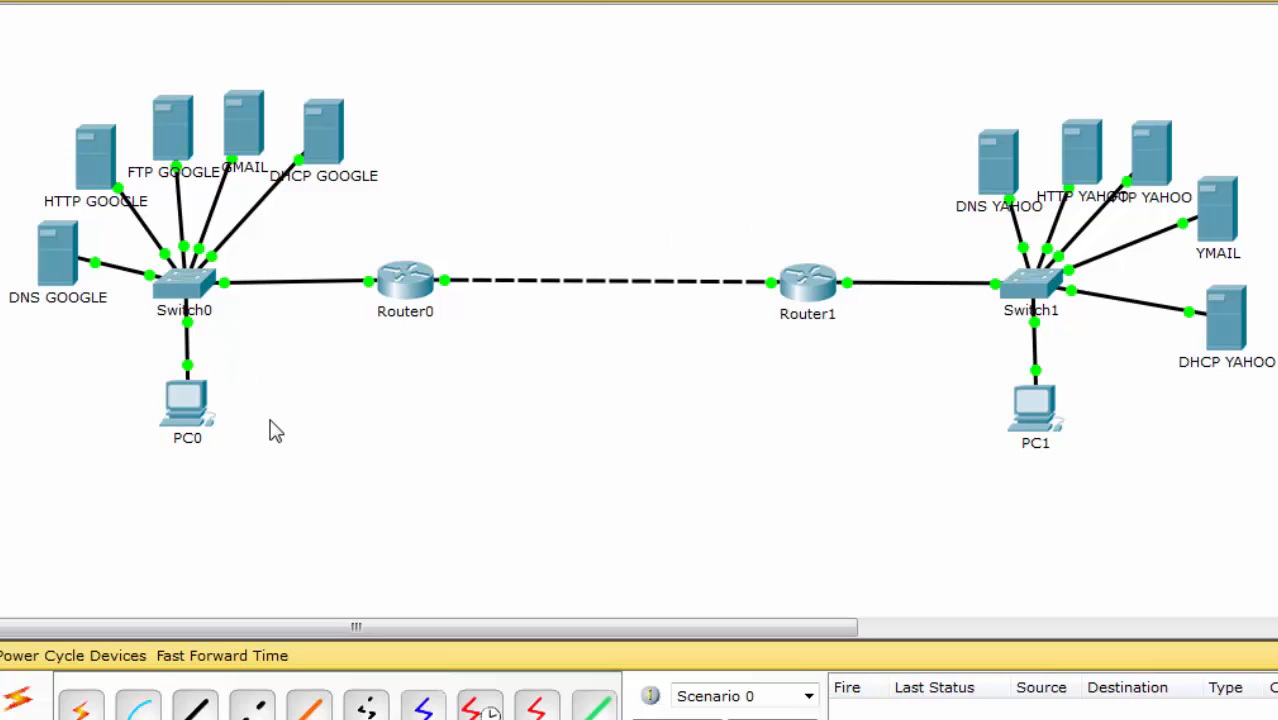
Step: Try to load yahoo.com in PC0's web browser, then close the browser and PC0's window
left_click(188, 410)
left_click(189, 404)
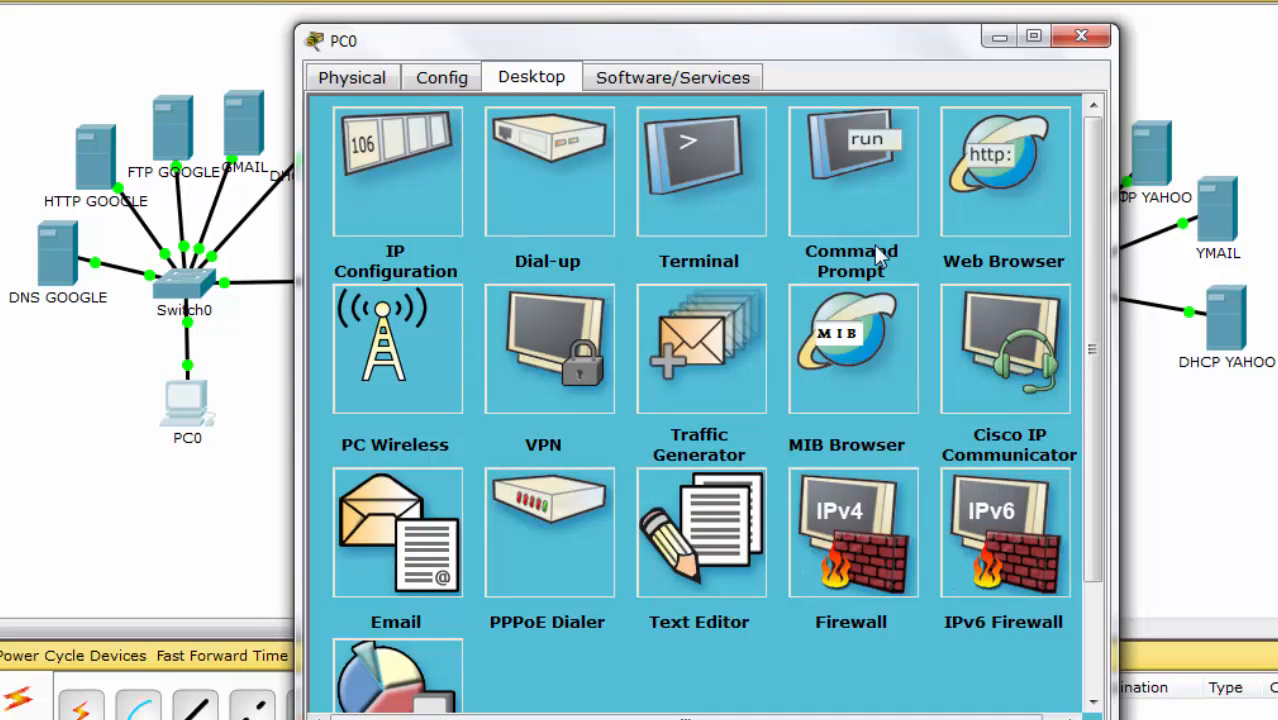
left_click(1030, 200)
left_click(743, 181)
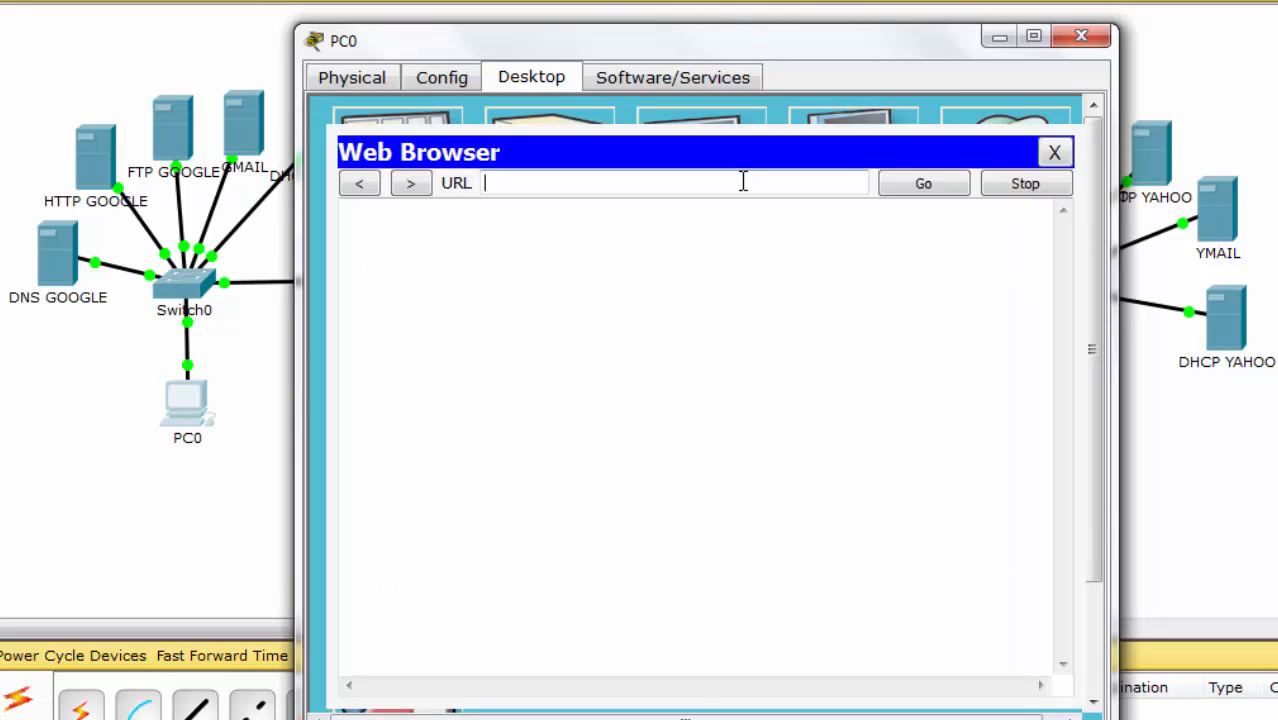
type("yahoo.com")
key("Return")
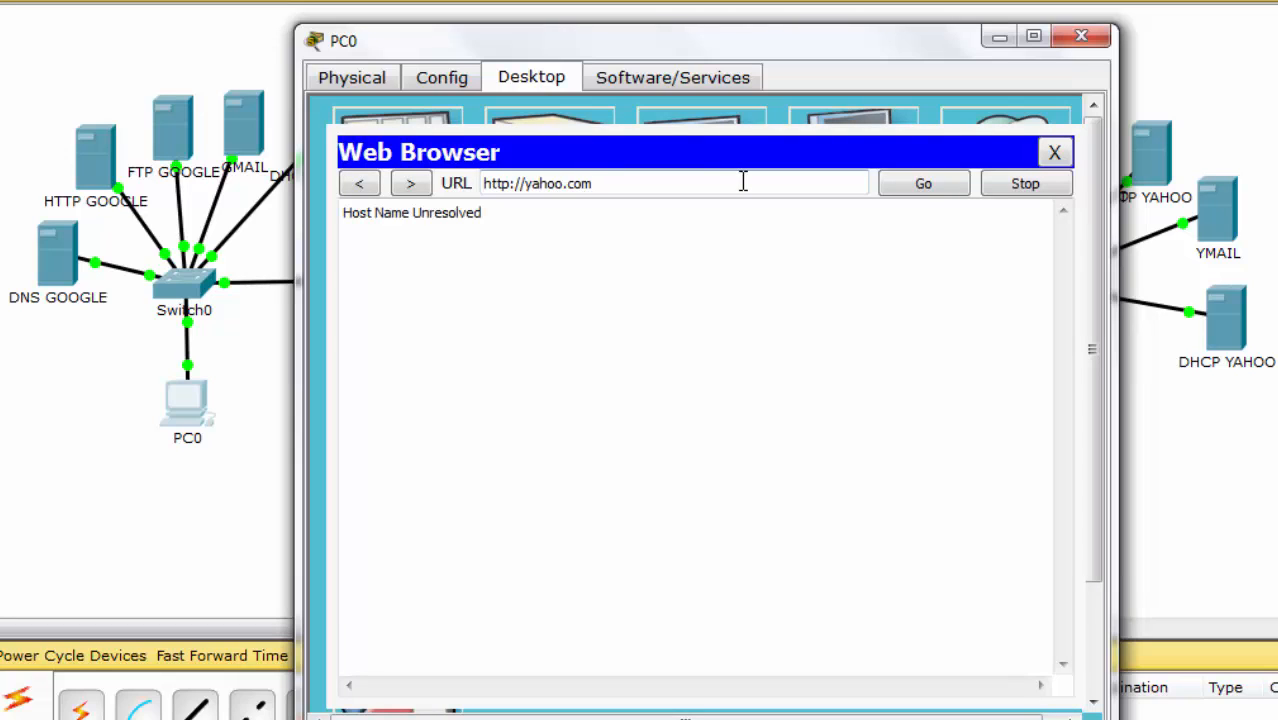
left_click_drag(477, 213, 352, 222)
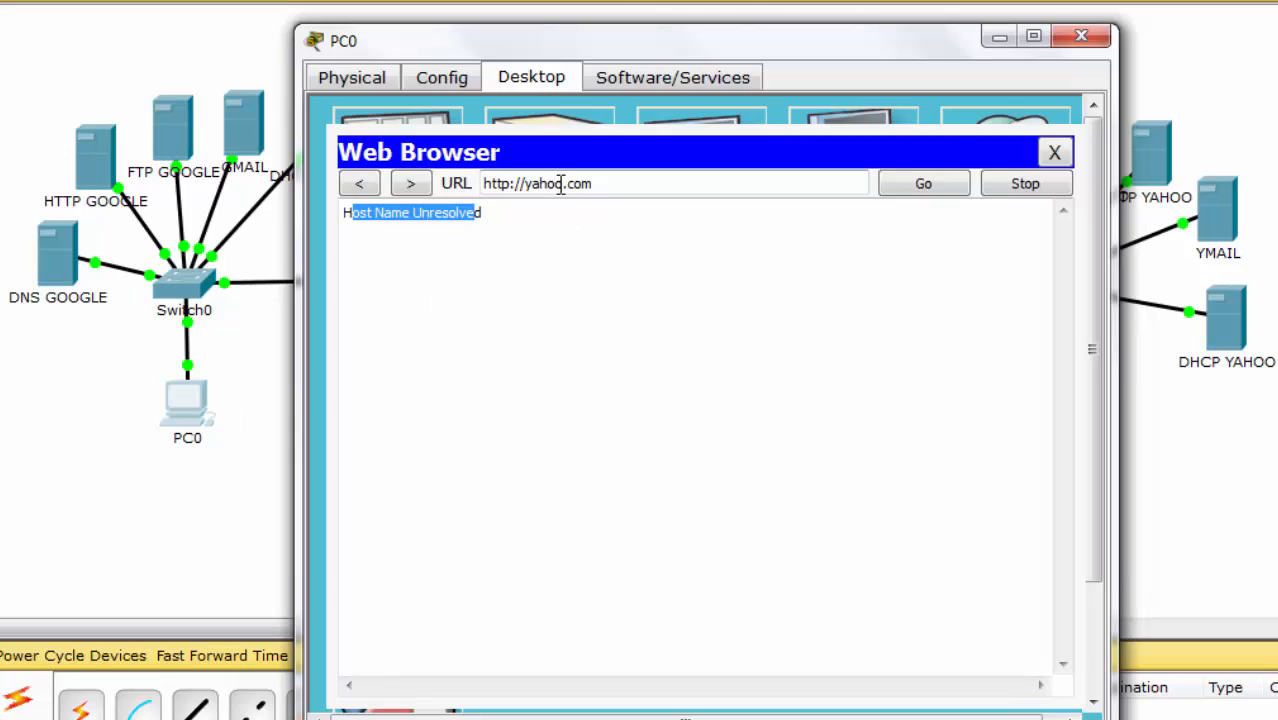
left_click(1055, 158)
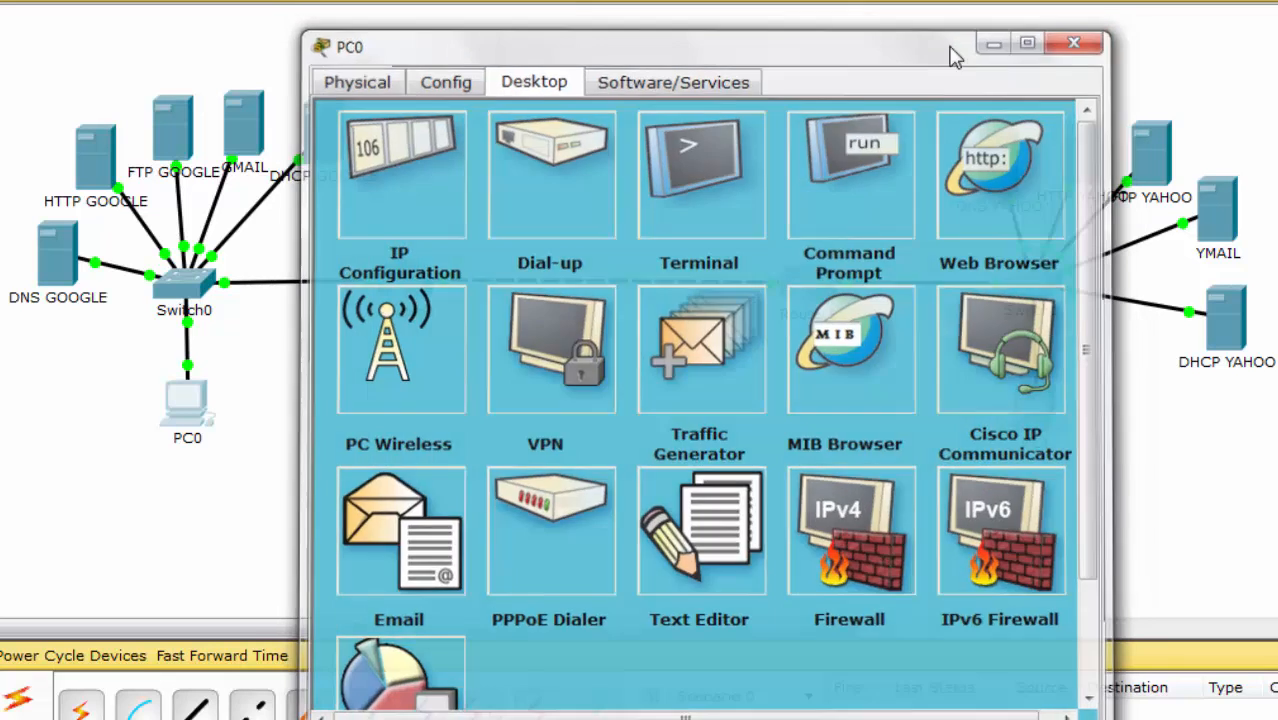
left_click(1081, 37)
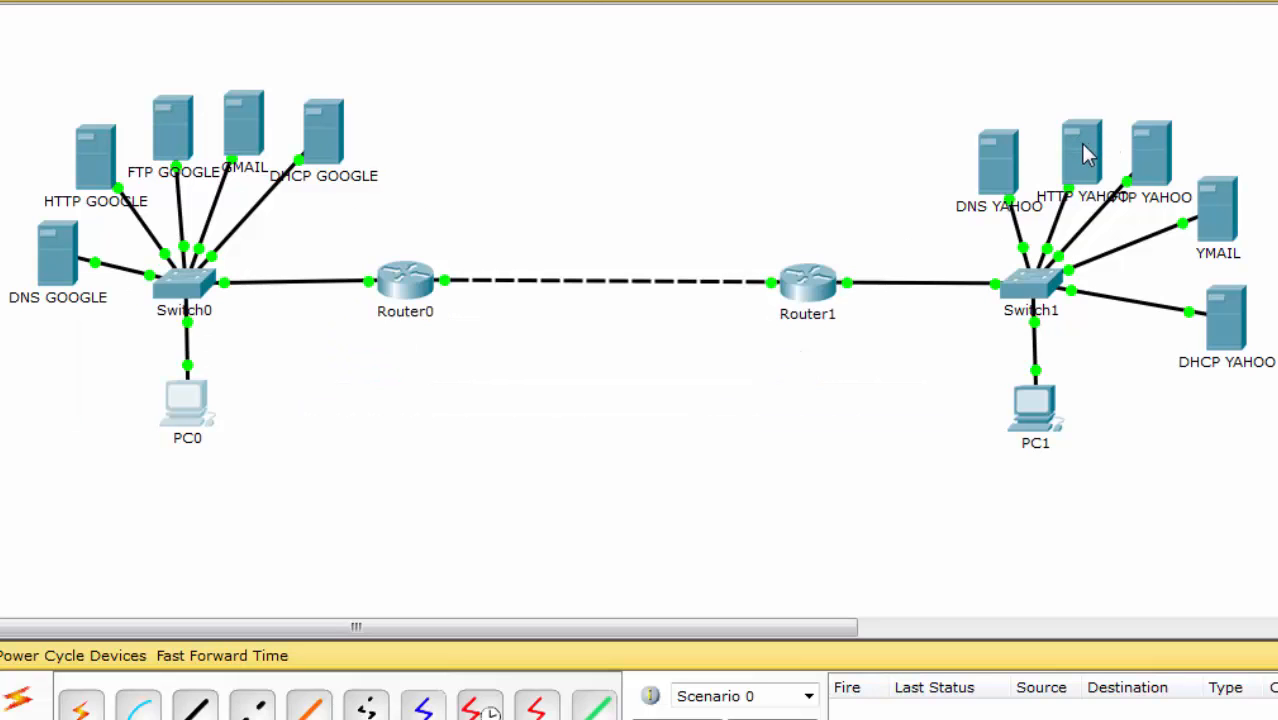
Step: Add an A record for yahoo.com with address 192.168.0.19 to the DNS service on DNS GOOGLE, then close the server
mouse_move(1088, 155)
left_click(70, 271)
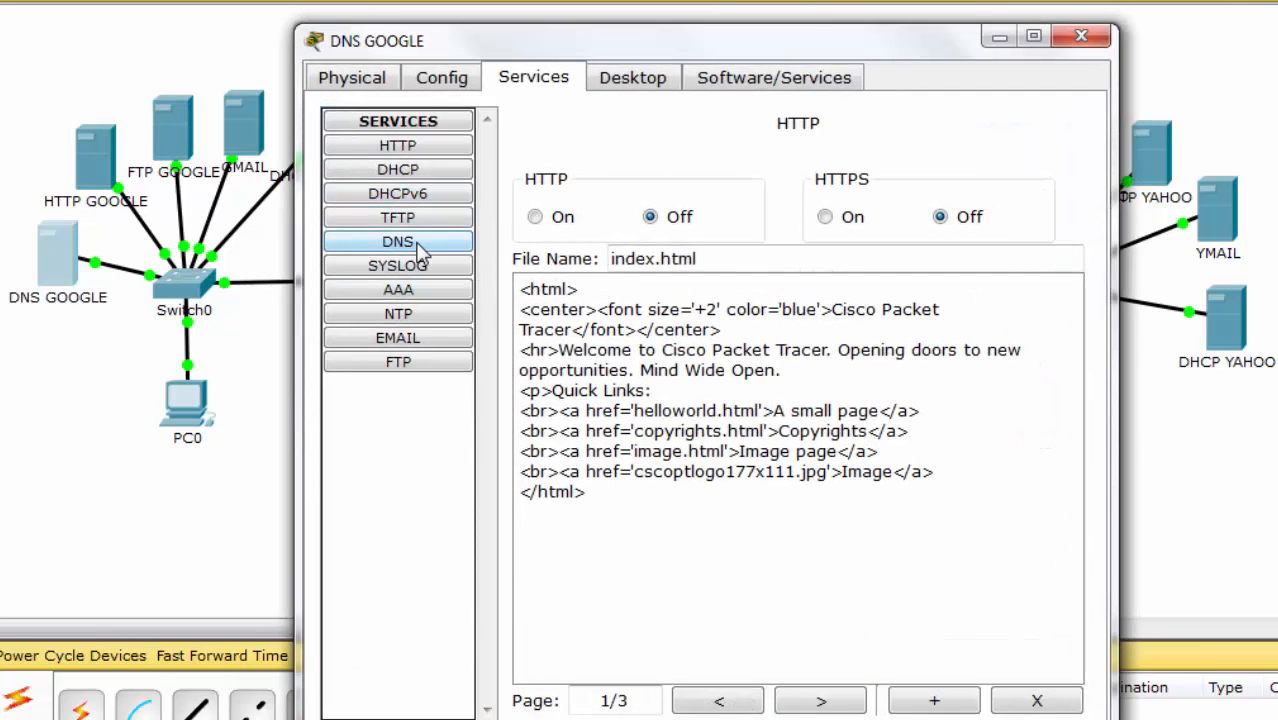
left_click(417, 242)
left_click(761, 251)
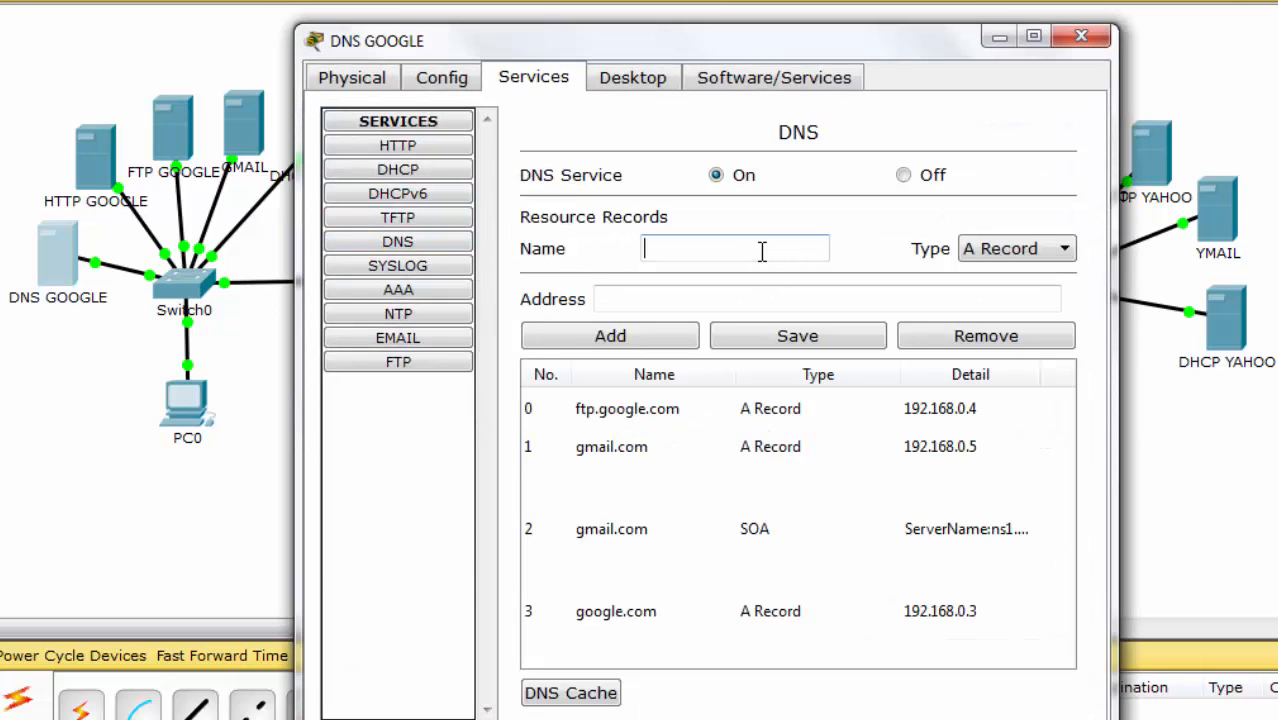
type("yahoo.com")
left_click(741, 298)
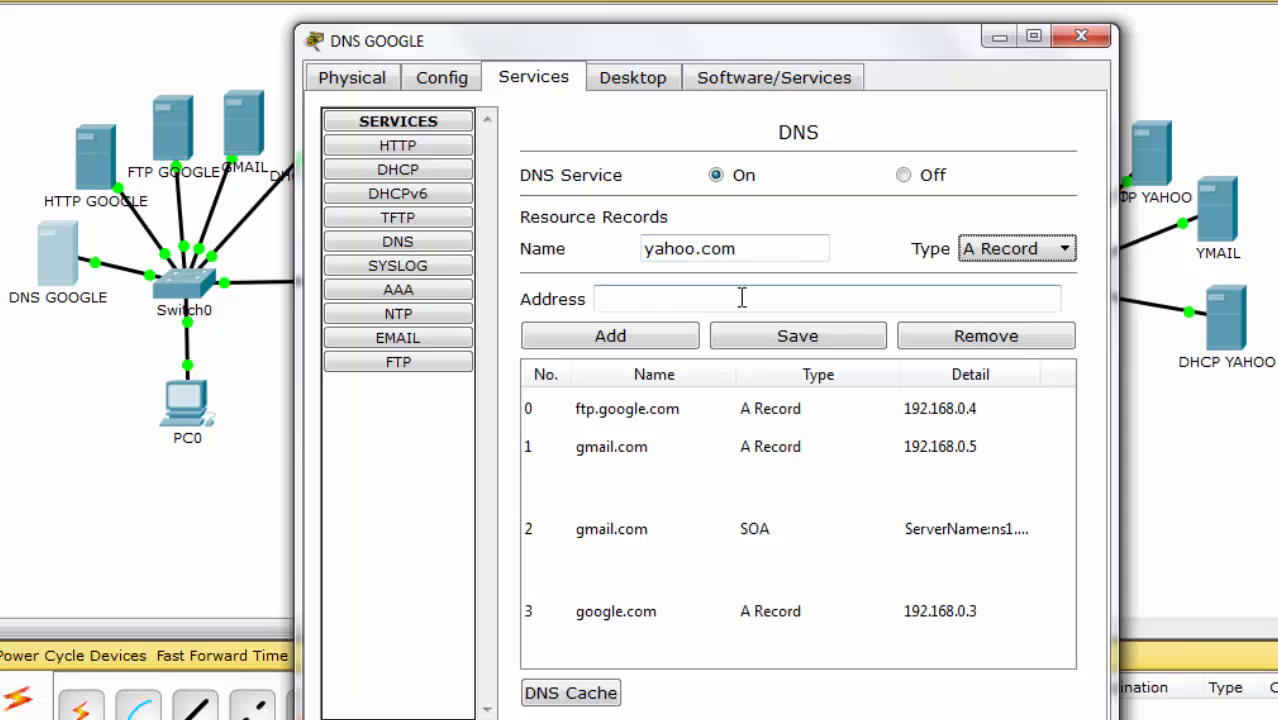
type("192.168")
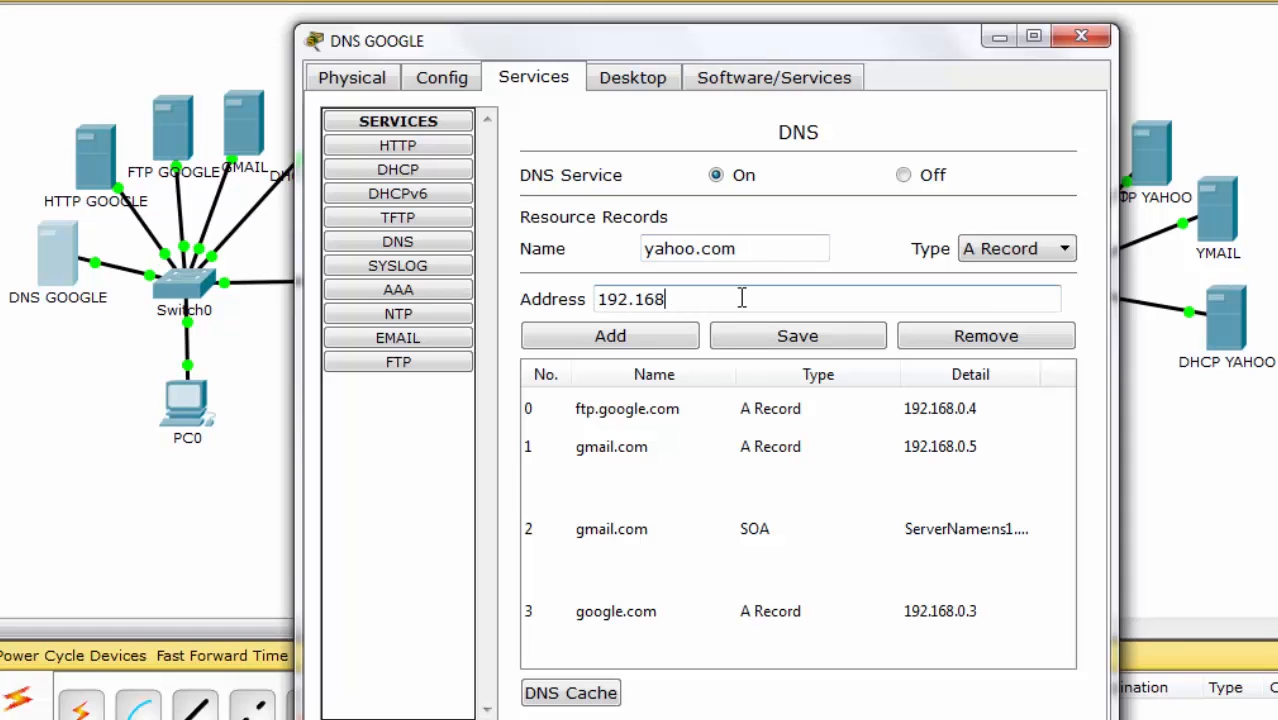
type(".0.19")
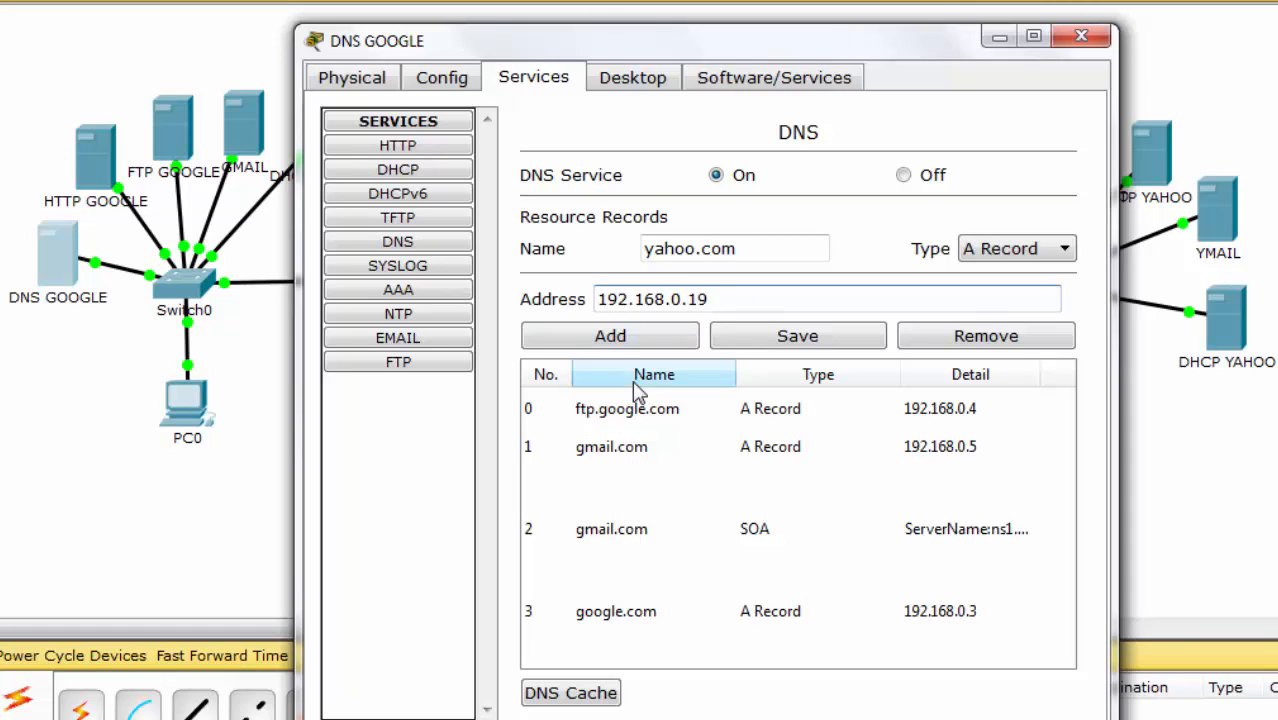
left_click(634, 338)
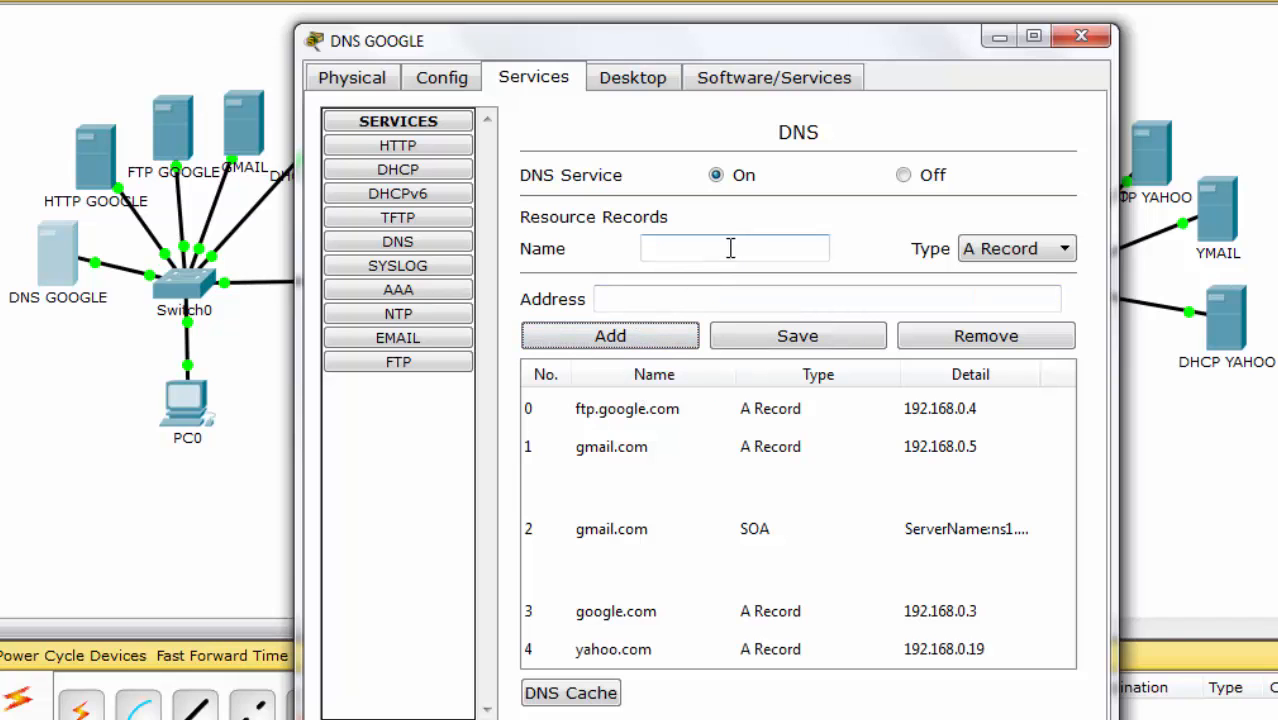
left_click(1080, 40)
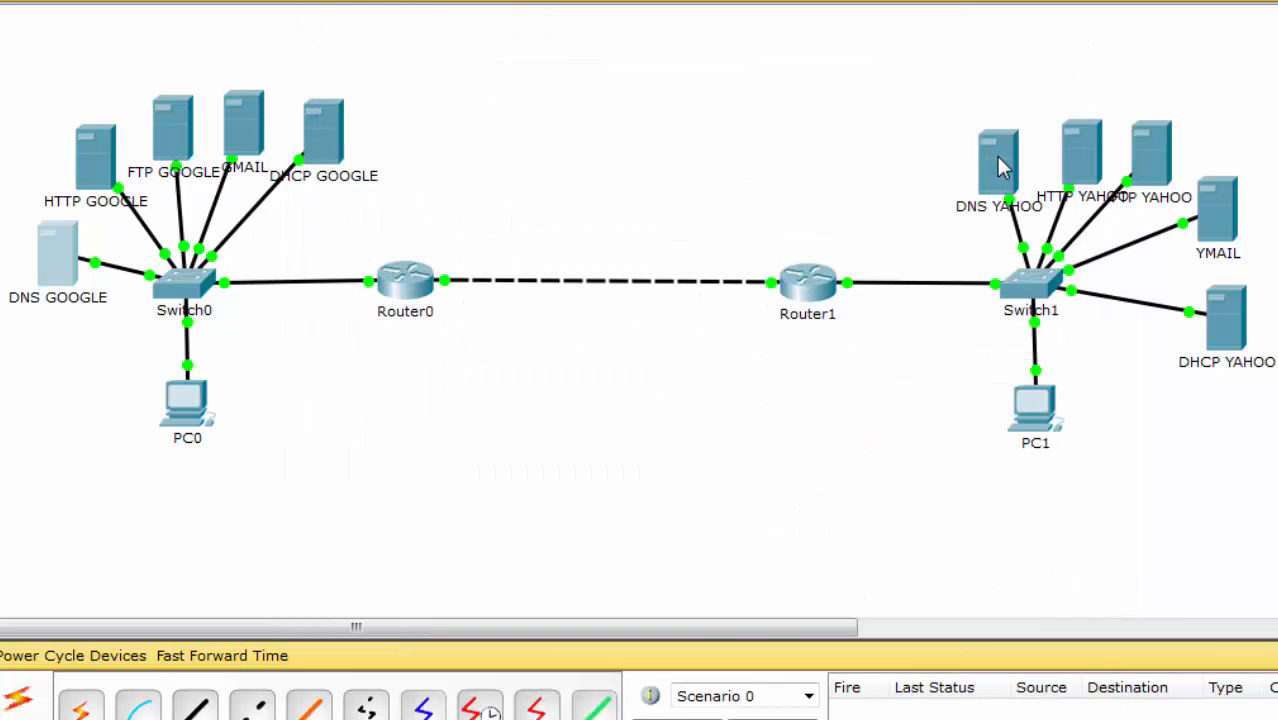
Step: Add an A record for google.com with the HTTP GOOGLE server's address 192.168.0.3 on DNS YAHOO, then close the server
left_click(1006, 168)
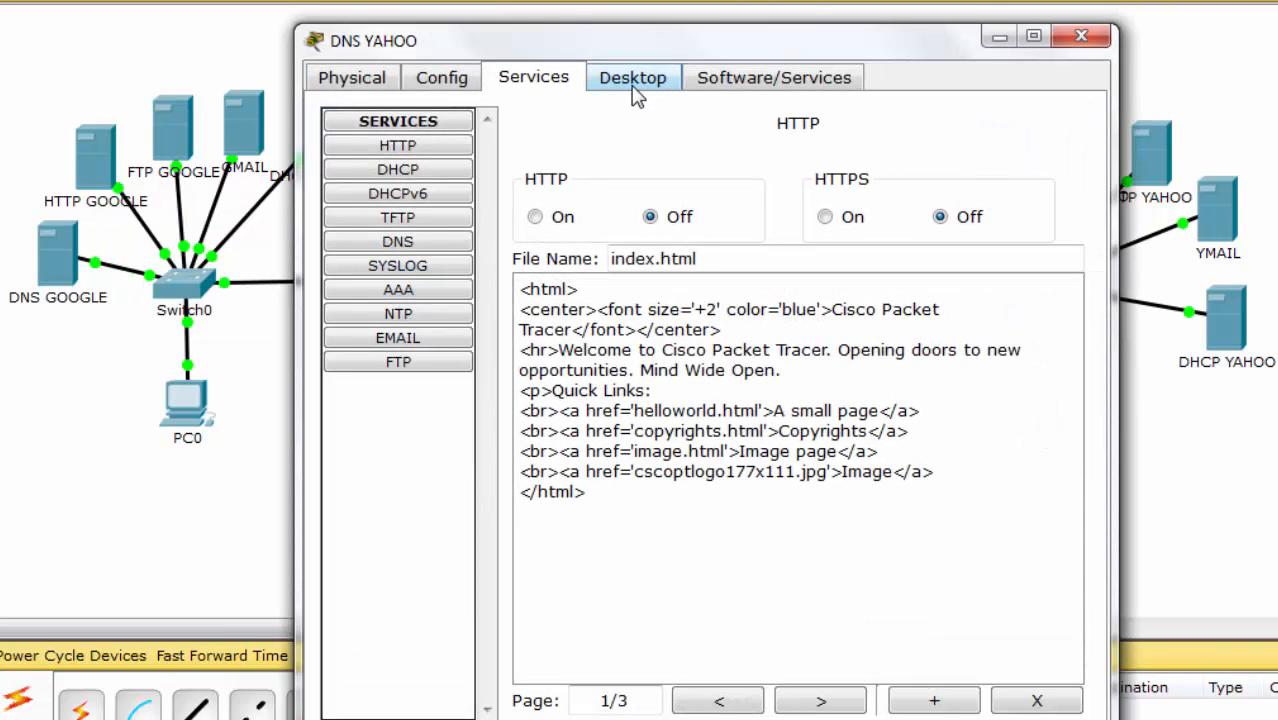
left_click(440, 241)
left_click(739, 247)
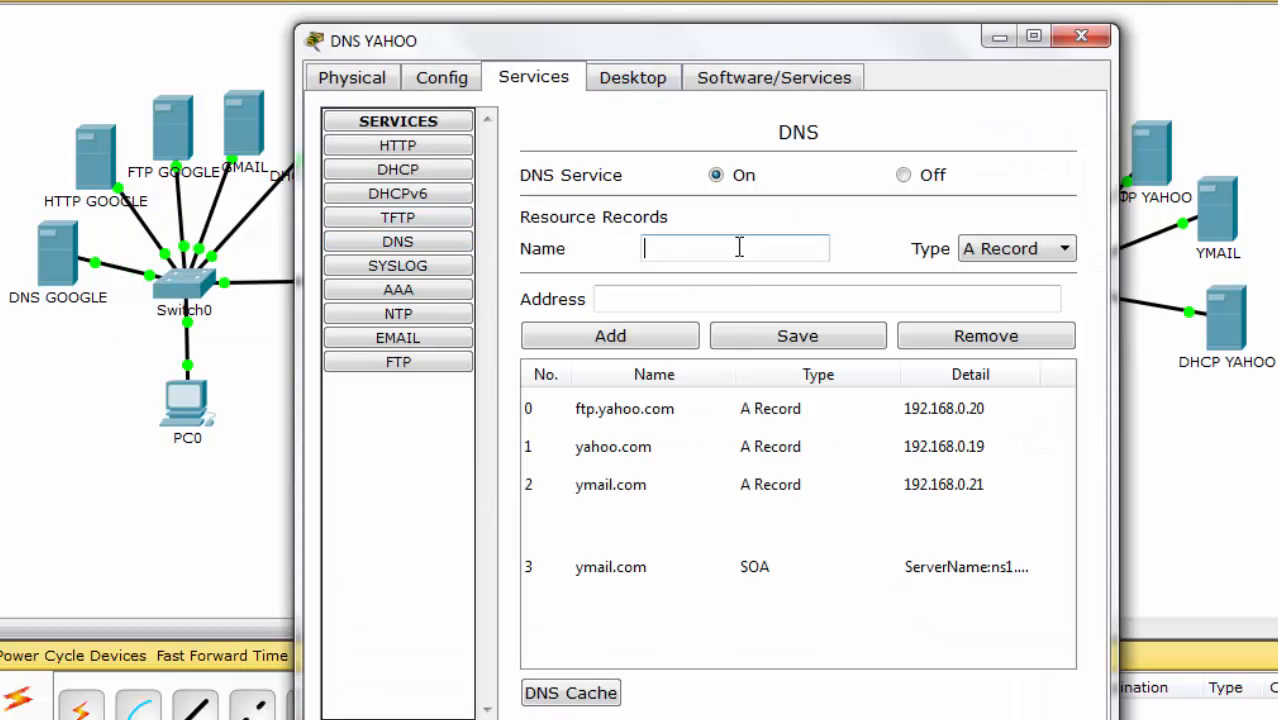
type("google.com")
left_click(736, 294)
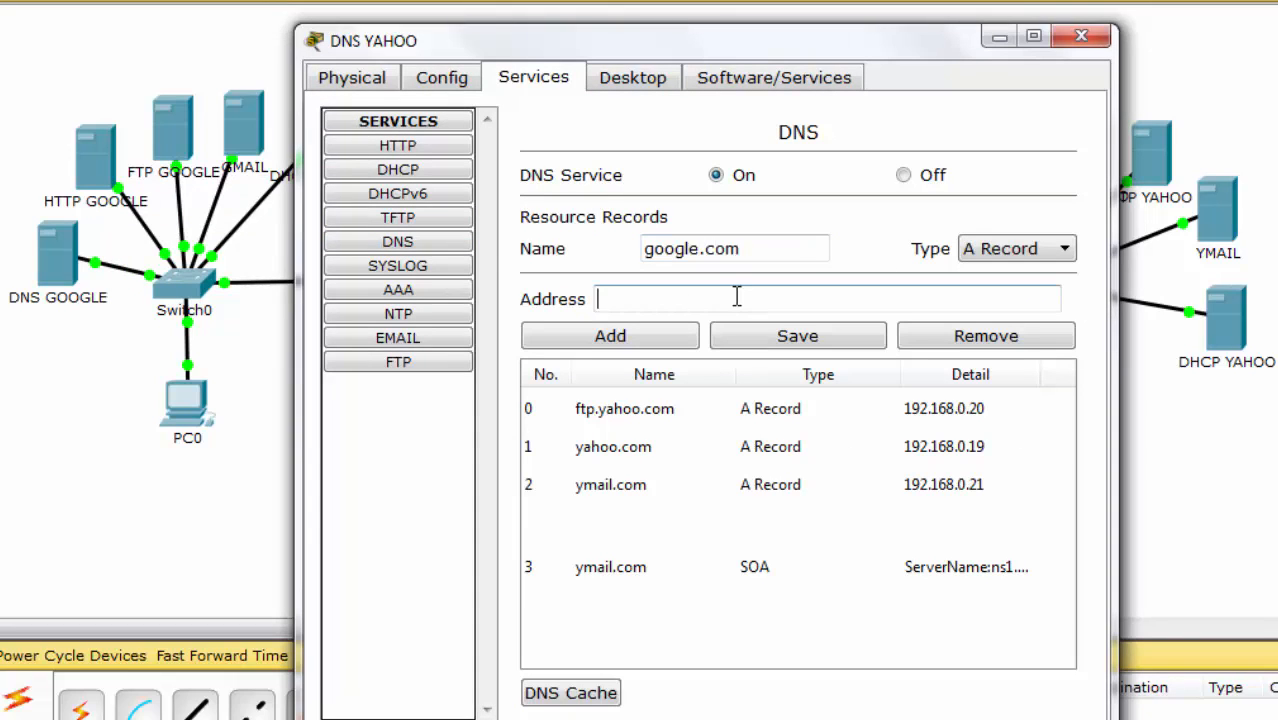
left_click(173, 322)
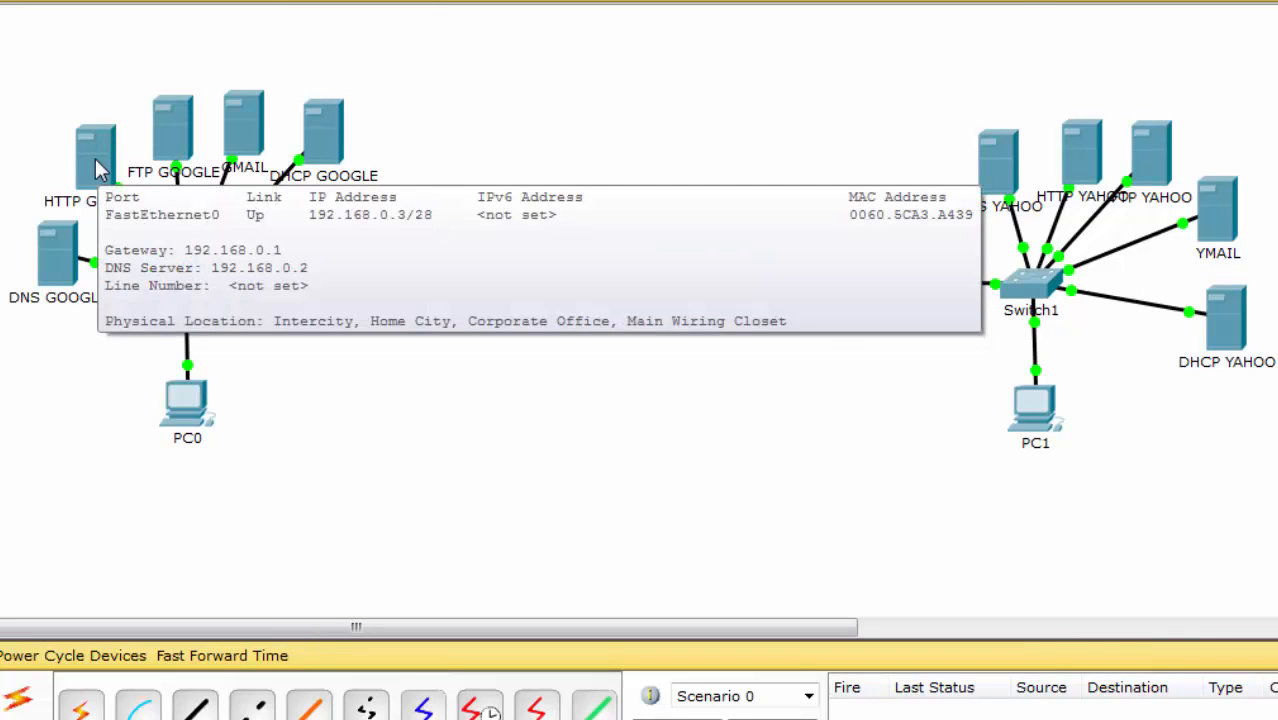
left_click(470, 670)
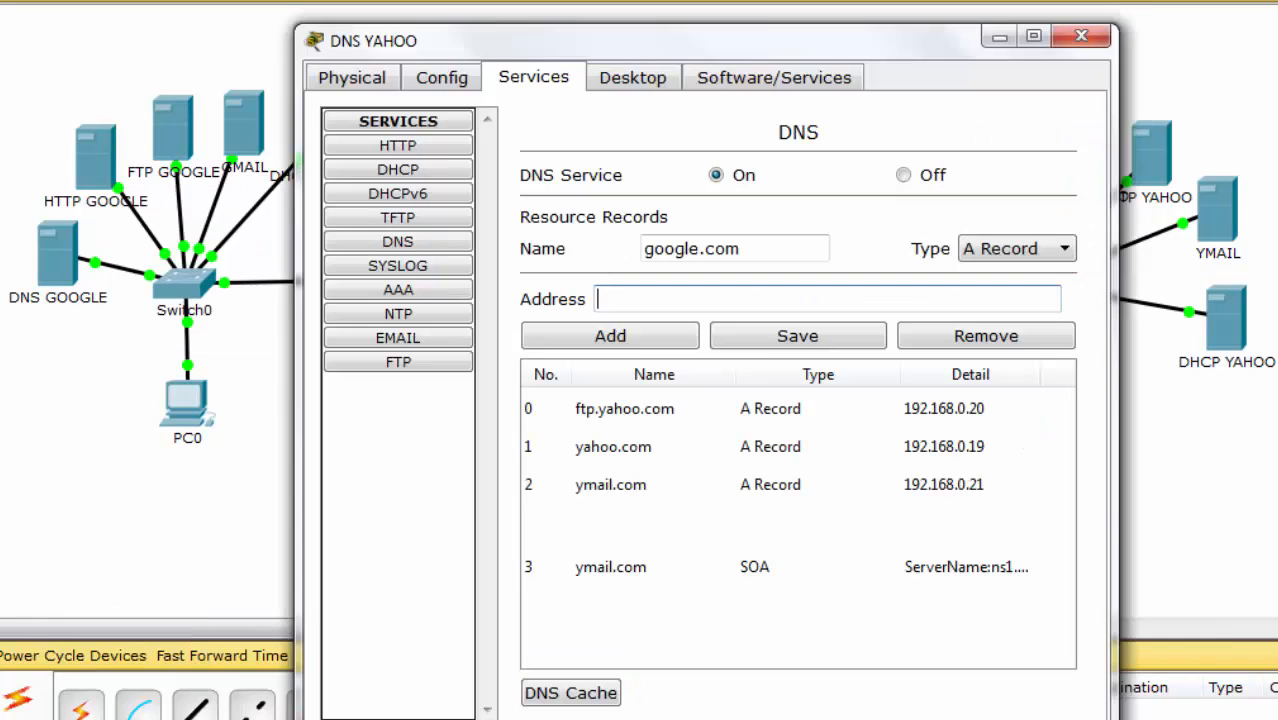
left_click(783, 308)
type("192.168.0")
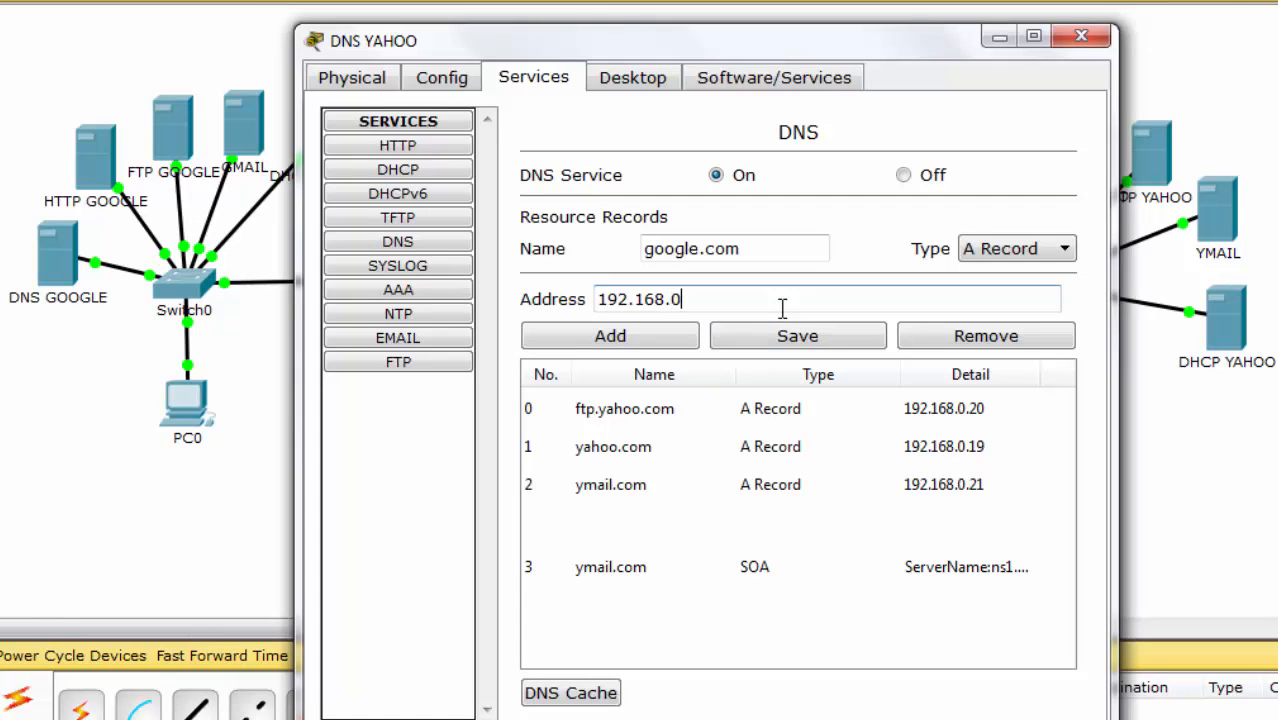
type(".3")
left_click(682, 338)
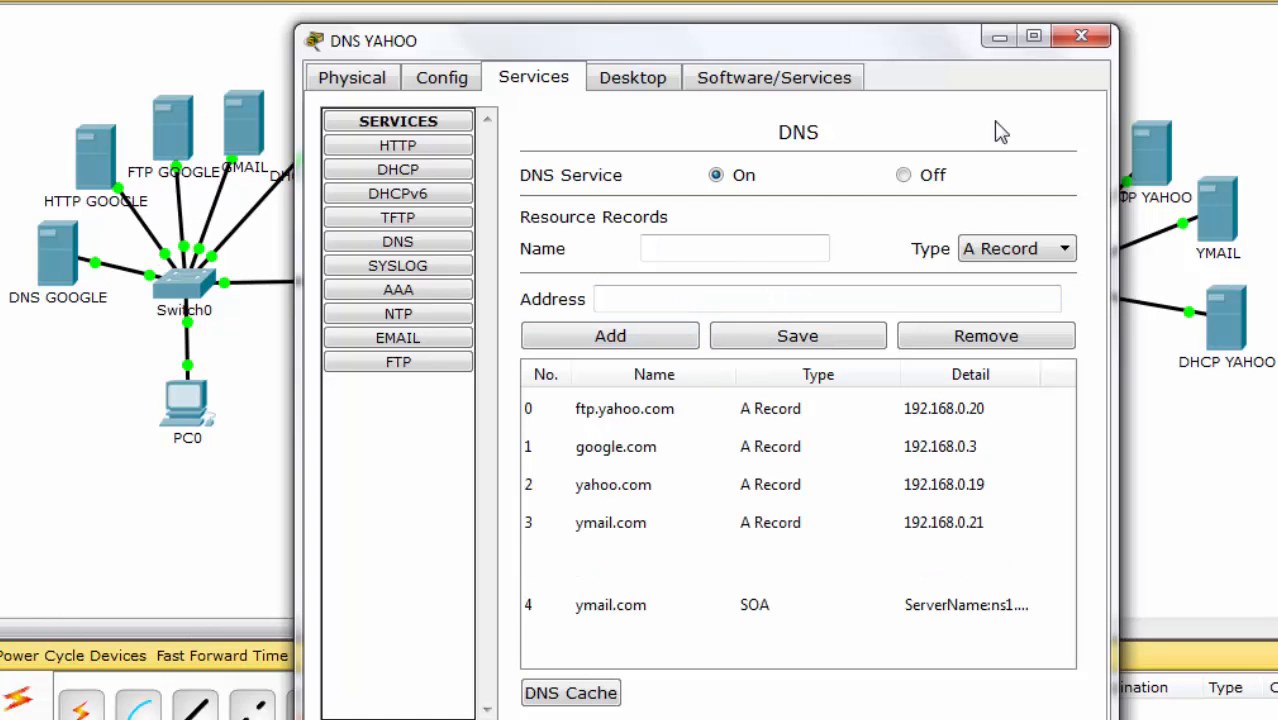
left_click(1081, 36)
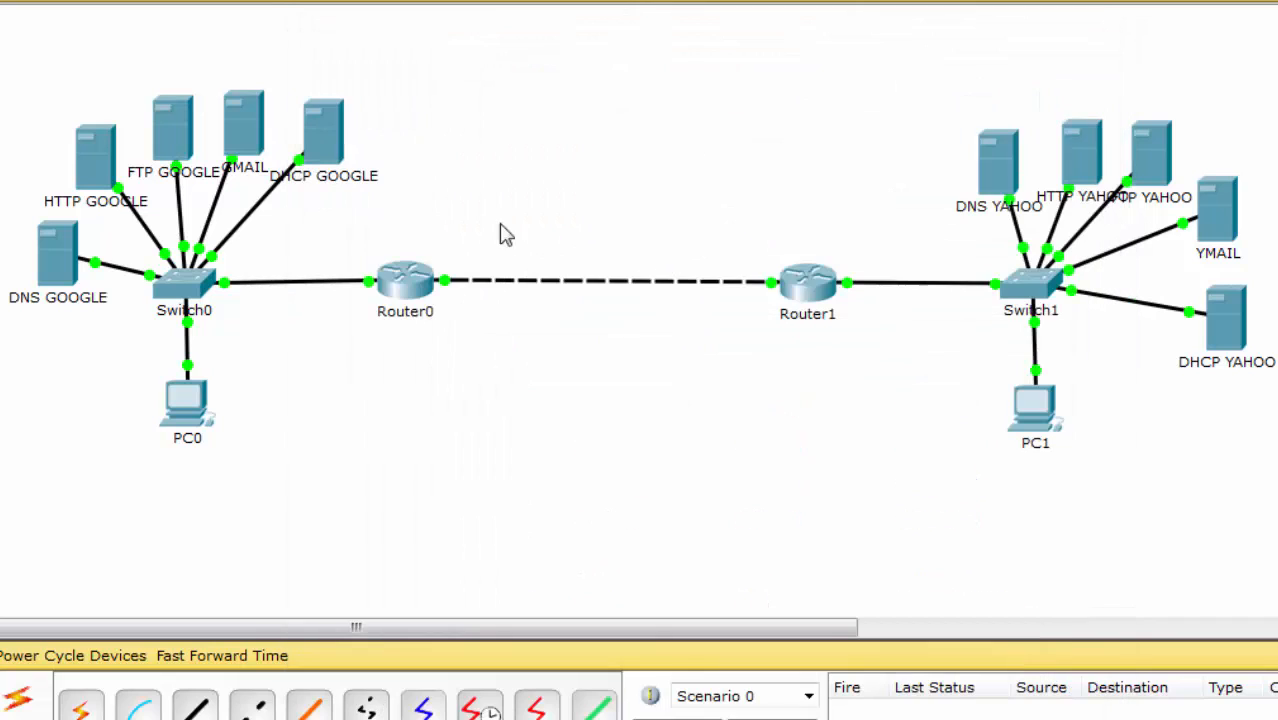
Step: Load yahoo.com in PC0's web browser to test cross-network name resolution, then close PC0
left_click(190, 400)
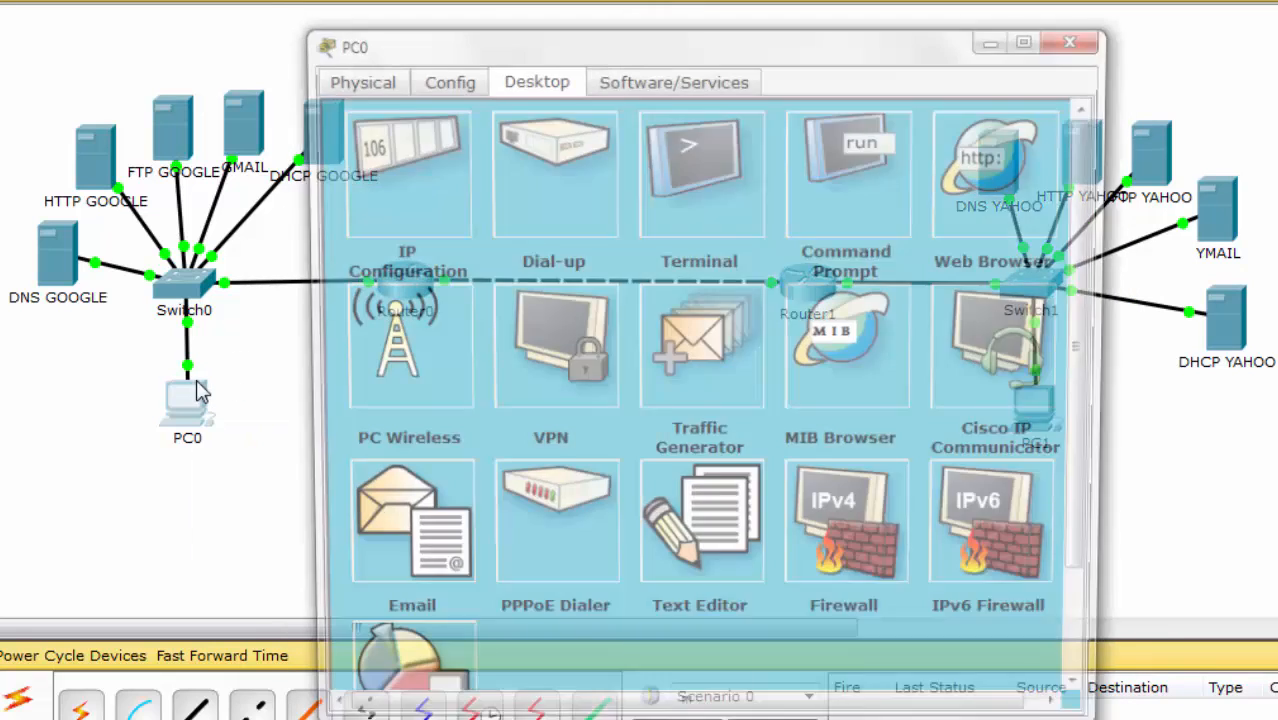
left_click(995, 205)
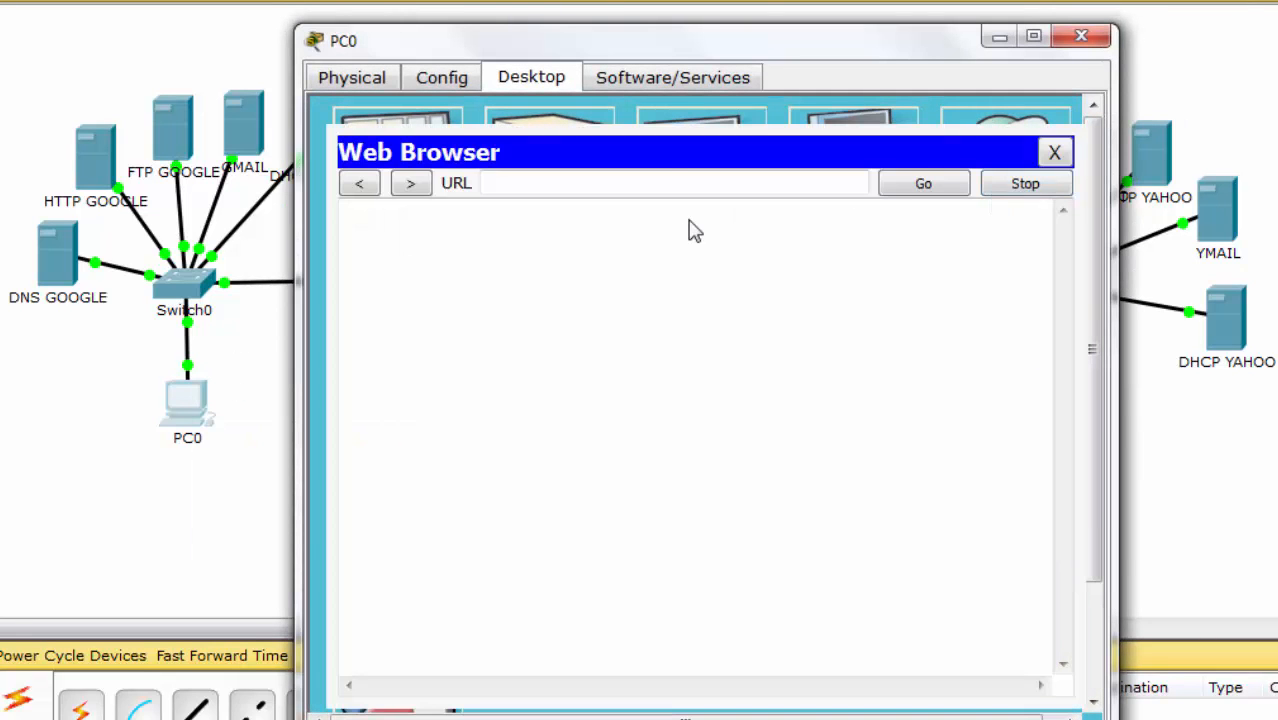
type("yahoo.com")
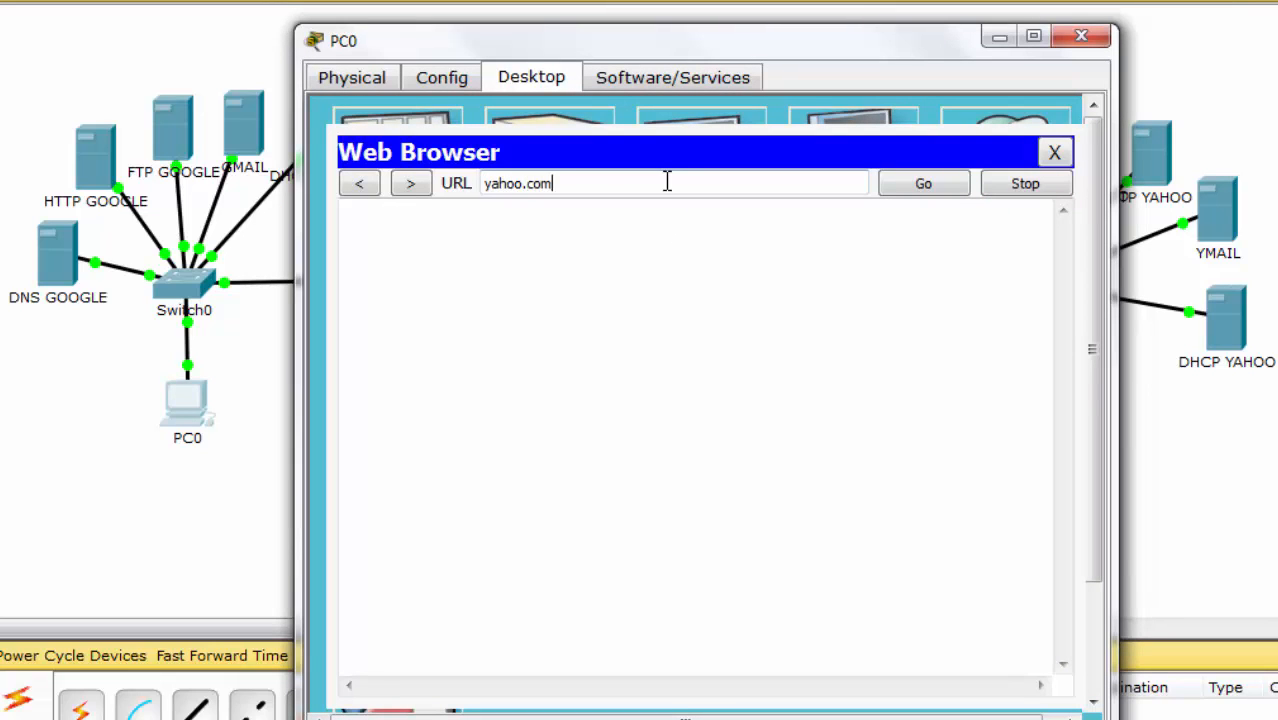
key("Return")
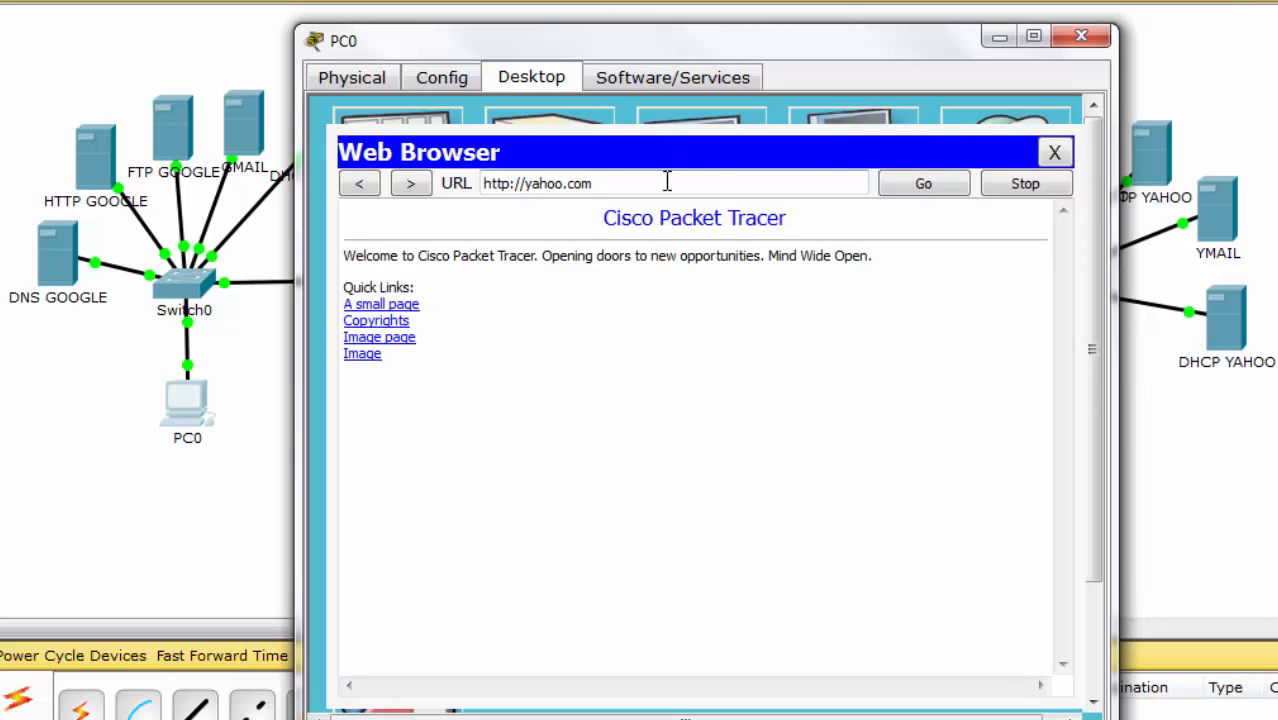
left_click(1080, 37)
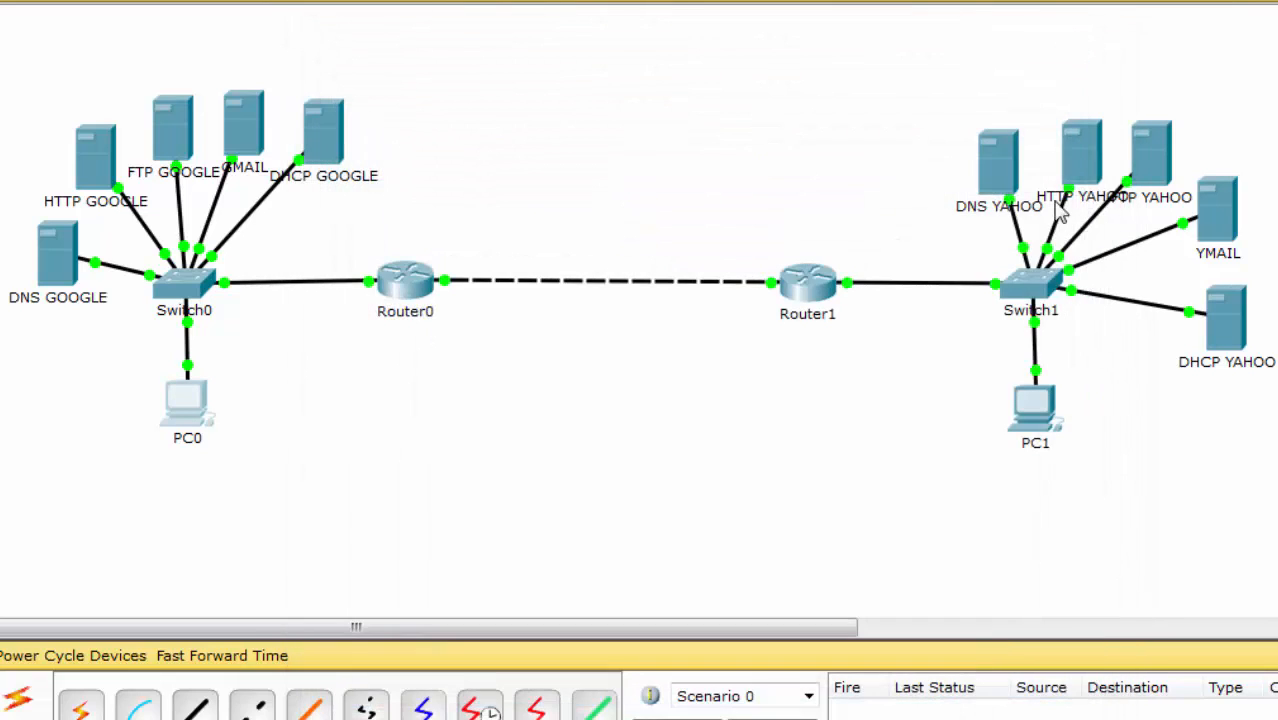
Step: Load google.com in PC1's web browser to test access to the Google-side HTTP server, then close PC1
left_click(1040, 418)
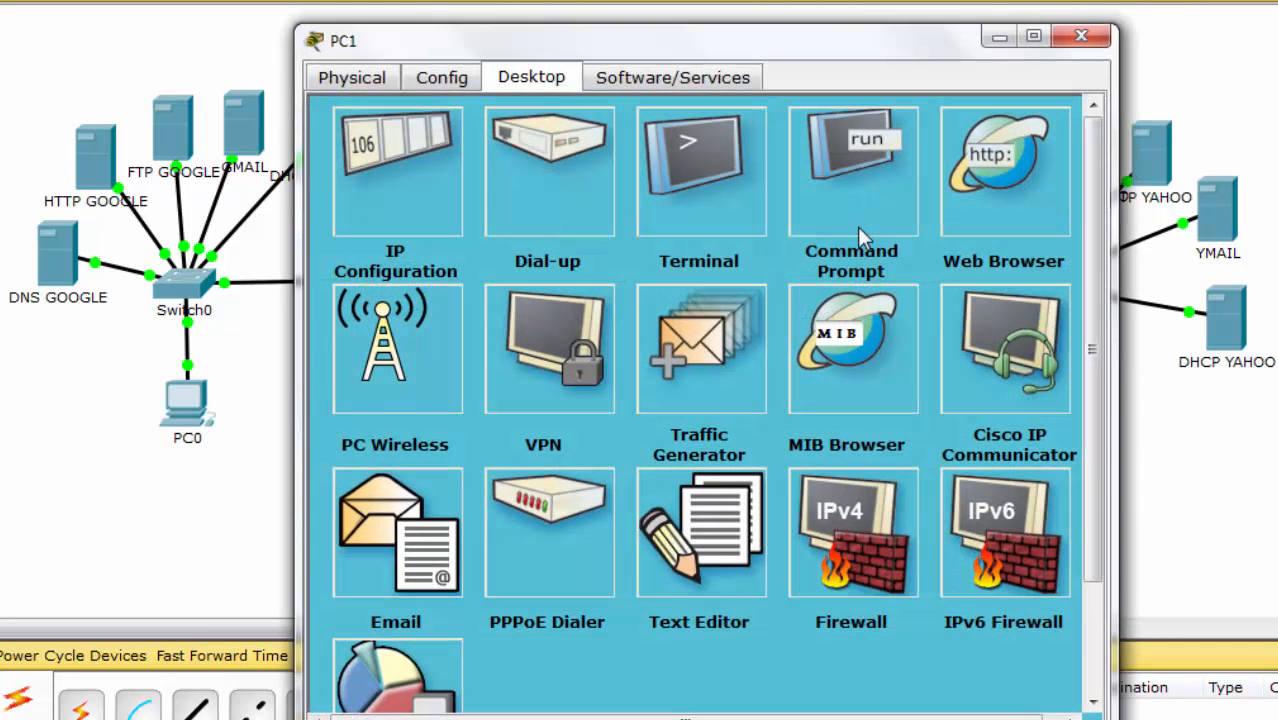
left_click(1001, 190)
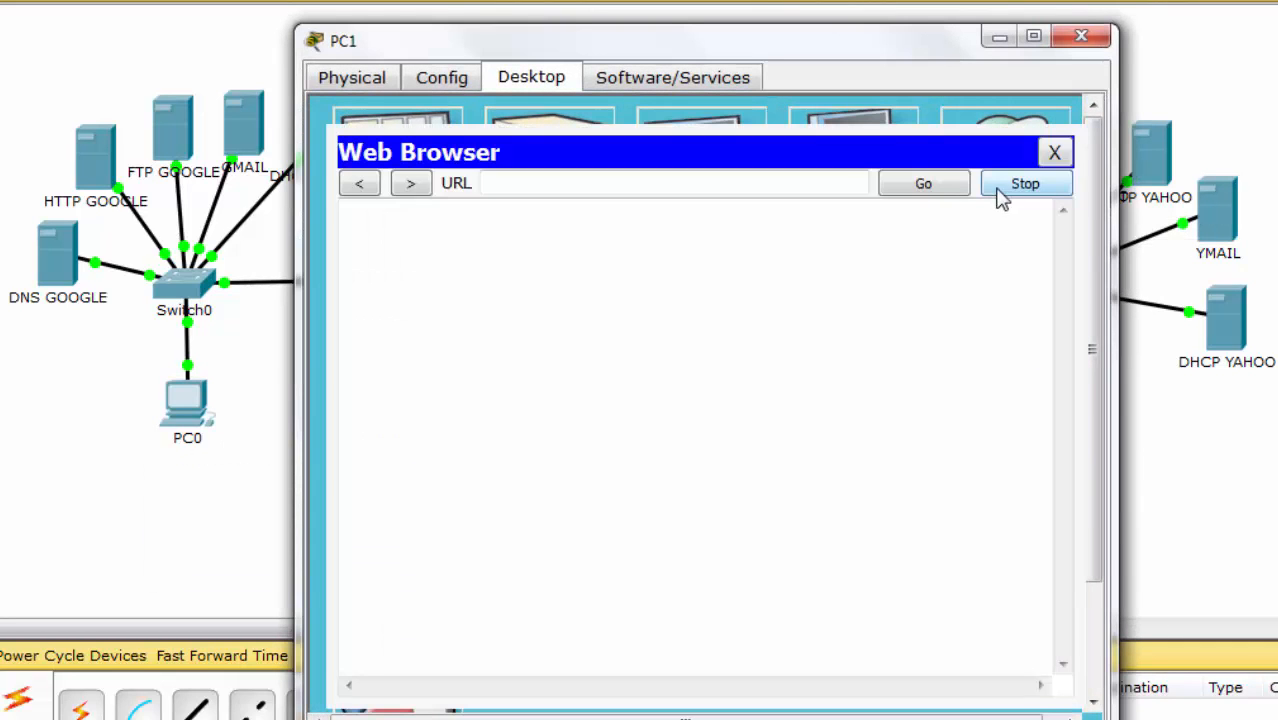
left_click(686, 190)
type("google.com")
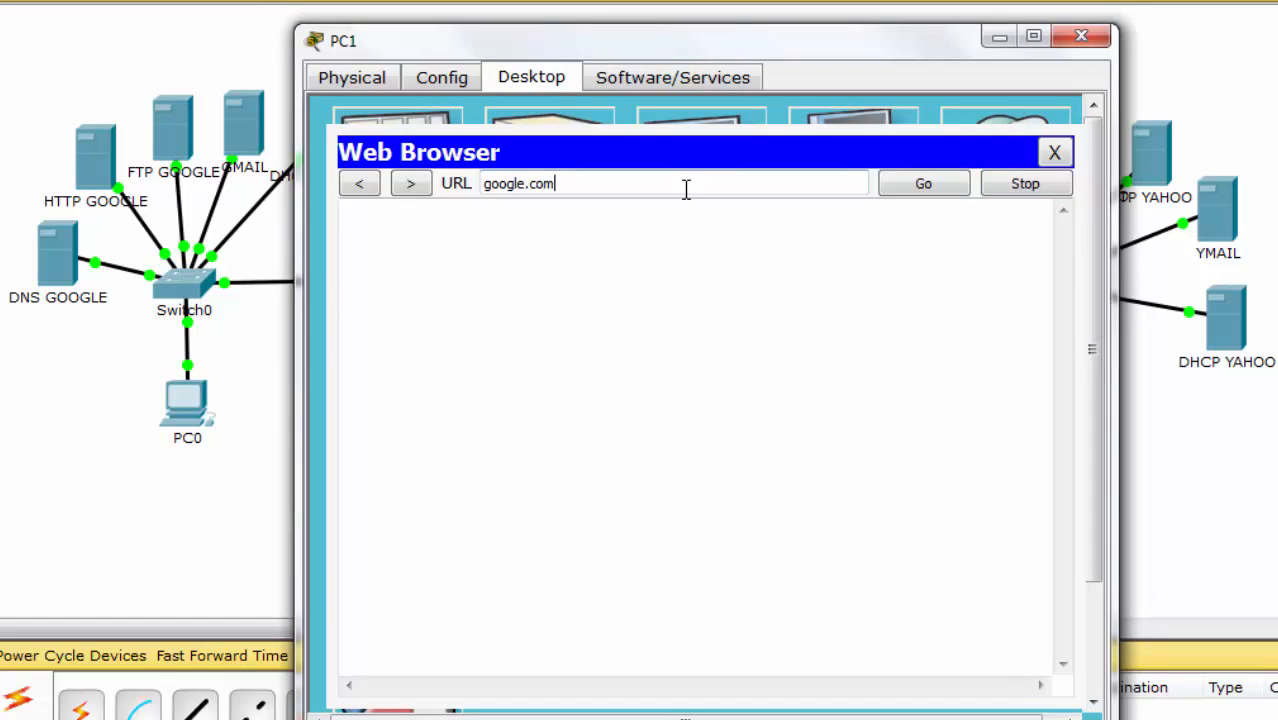
key("Return")
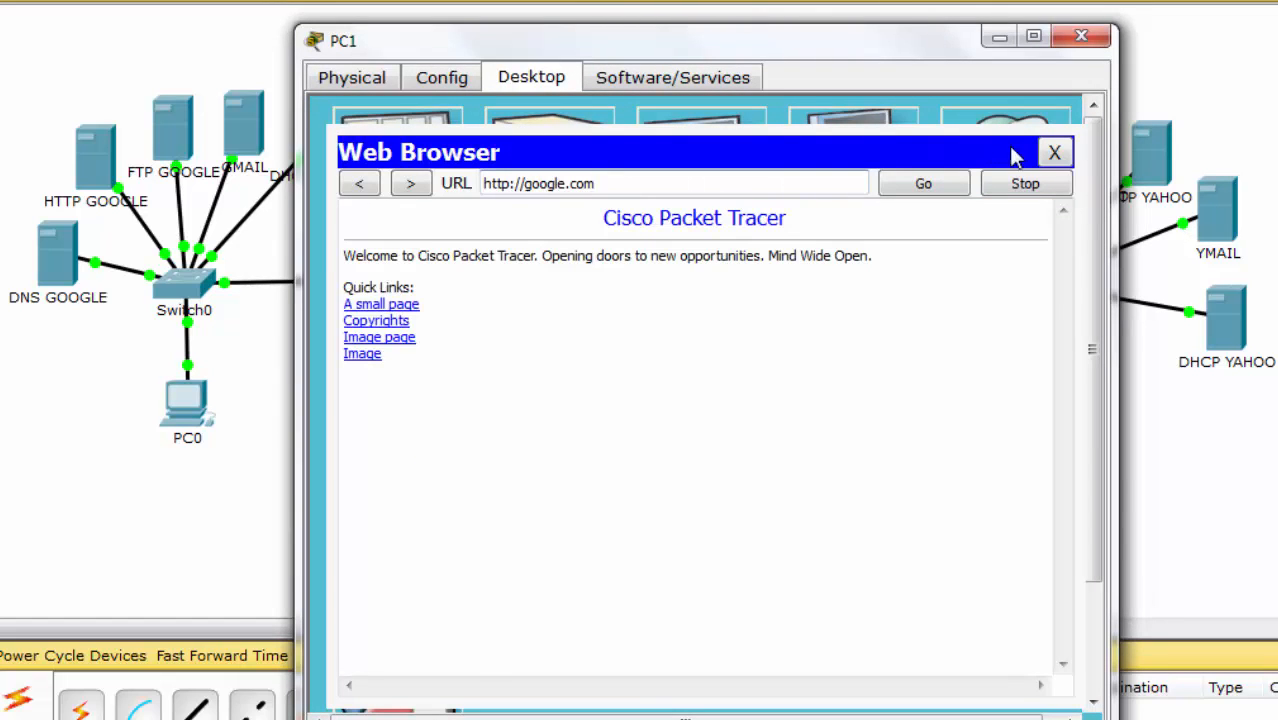
left_click(1054, 152)
left_click(1081, 36)
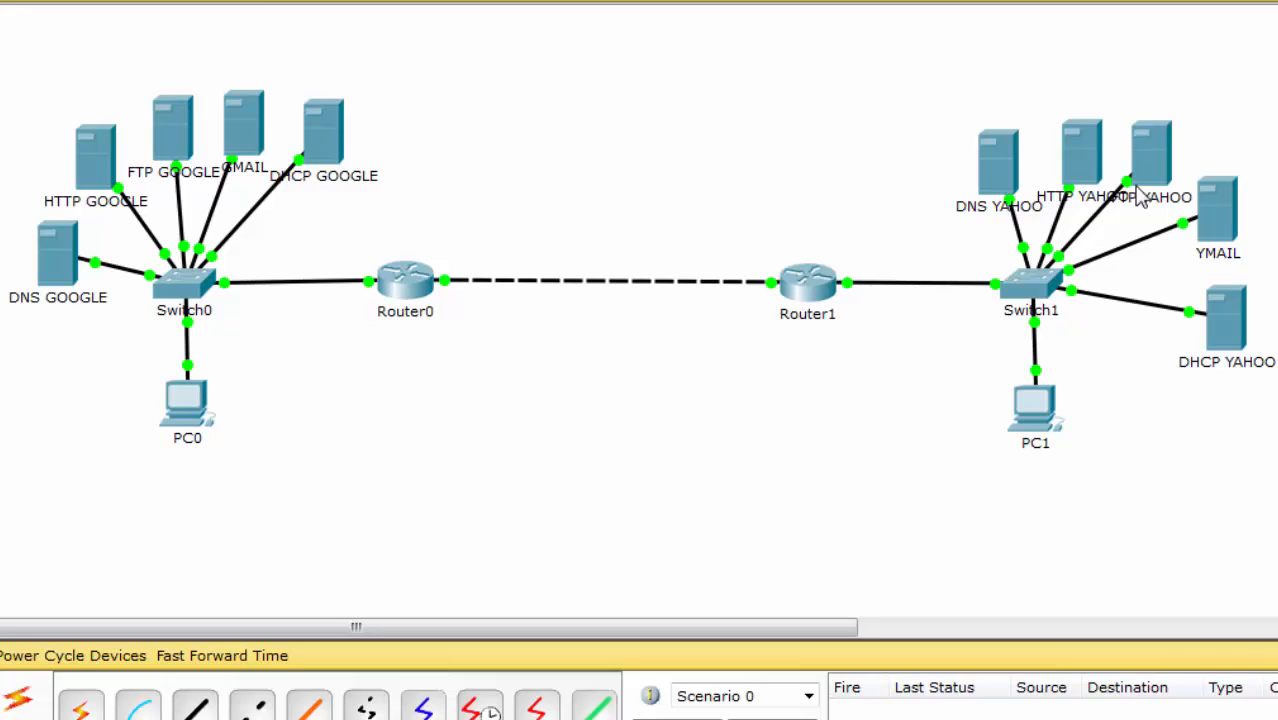
Step: Check the FTP directory listing of ftp.google.com in PC0's command prompt, then close PC0
mouse_move(1140, 197)
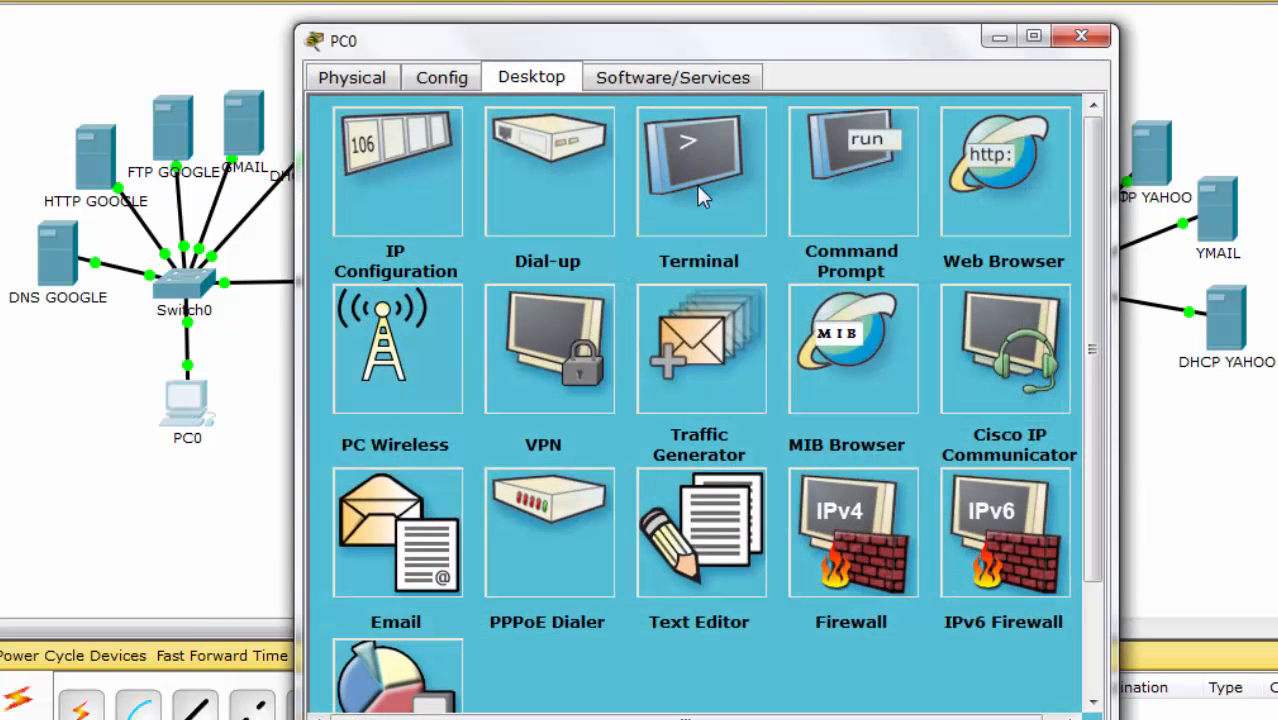
left_click(899, 170)
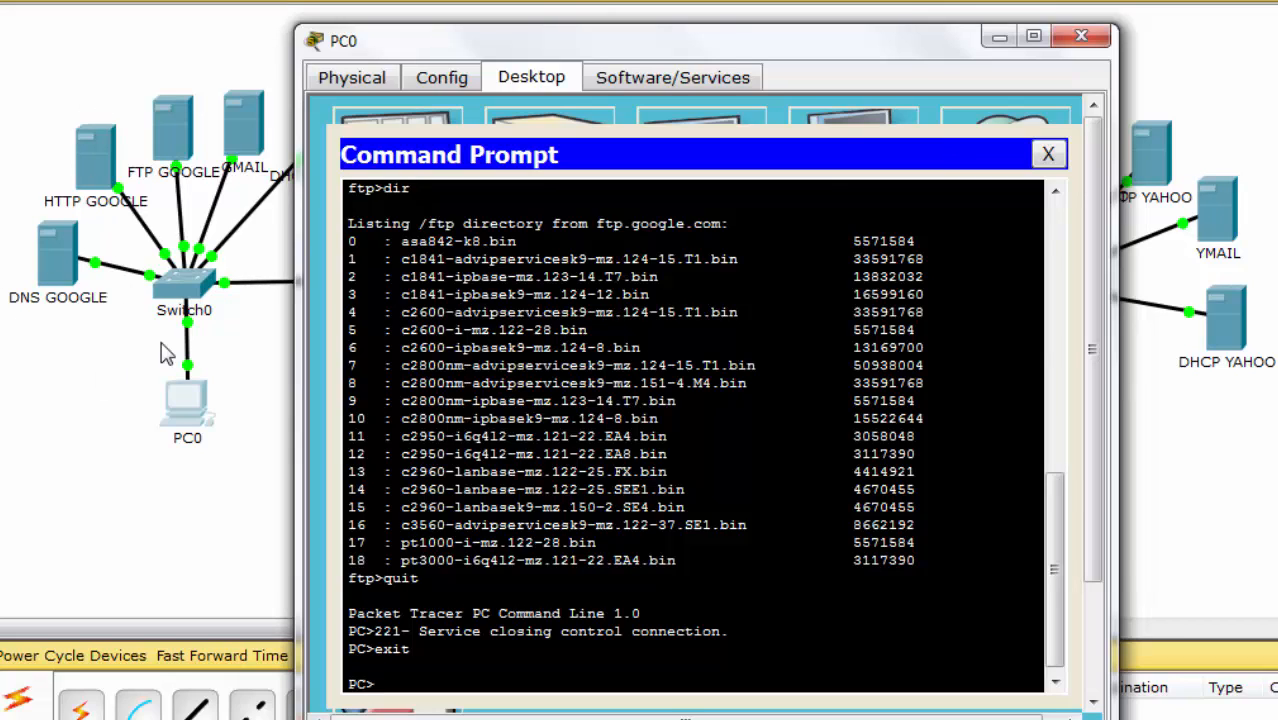
left_click(1048, 153)
left_click(1080, 38)
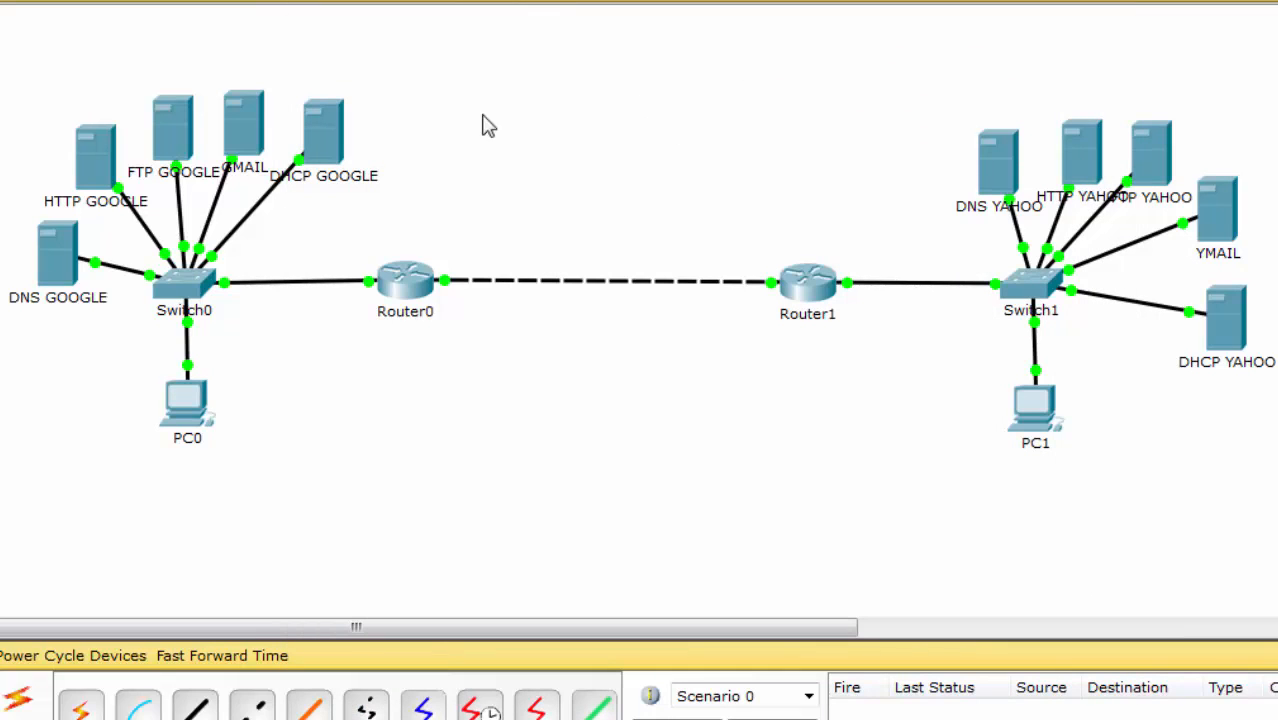
Step: Start a new A record named ftp.yahoo.com in the DNS service of DNS GOOGLE
left_click(56, 248)
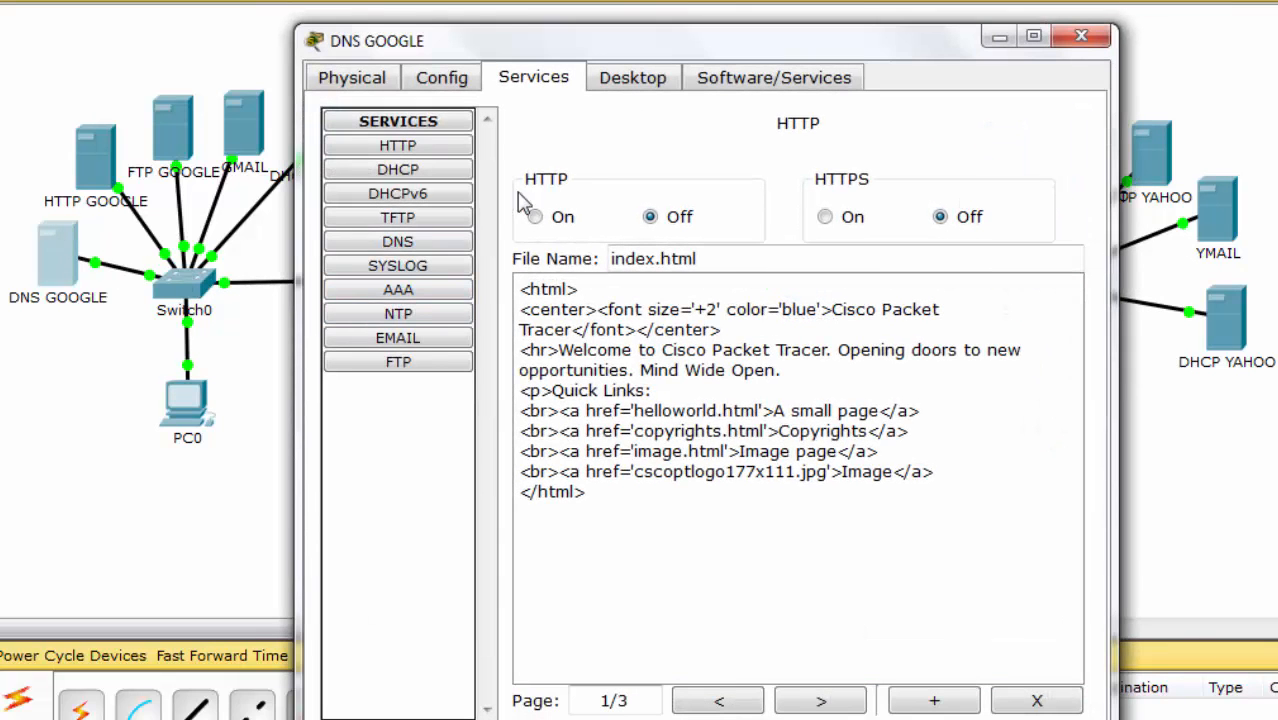
left_click(430, 245)
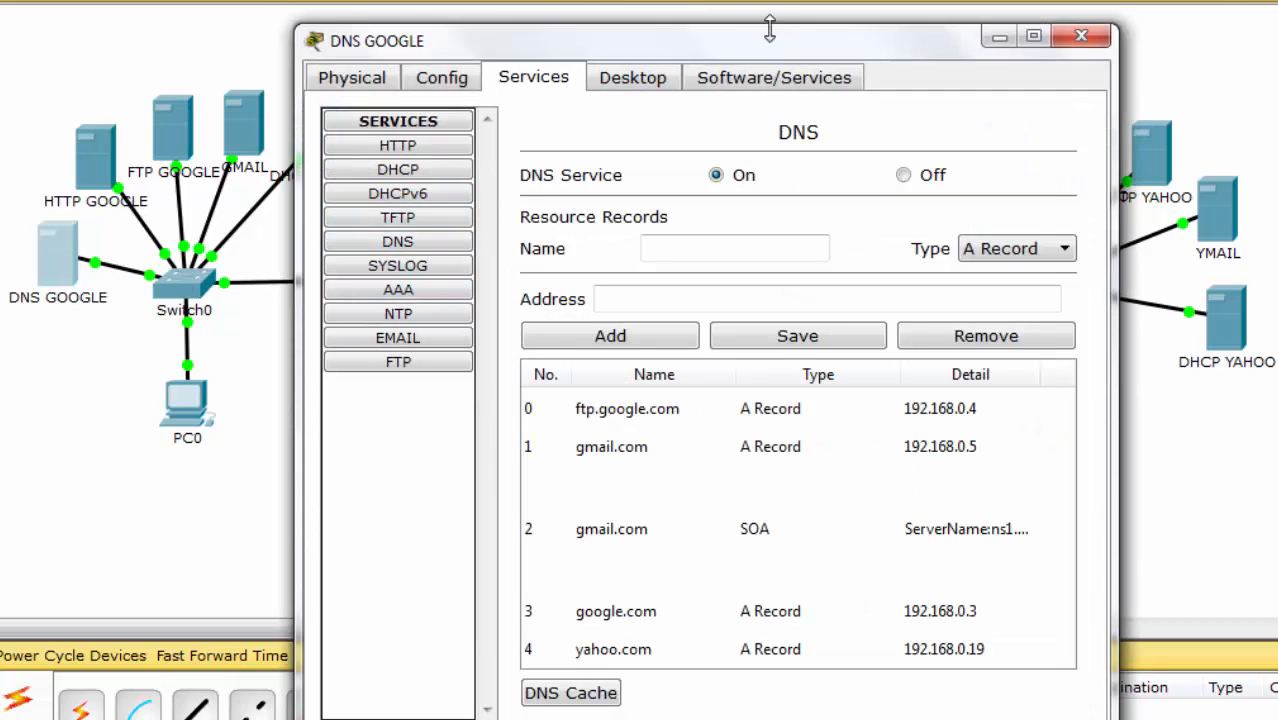
left_click_drag(768, 38, 433, 0)
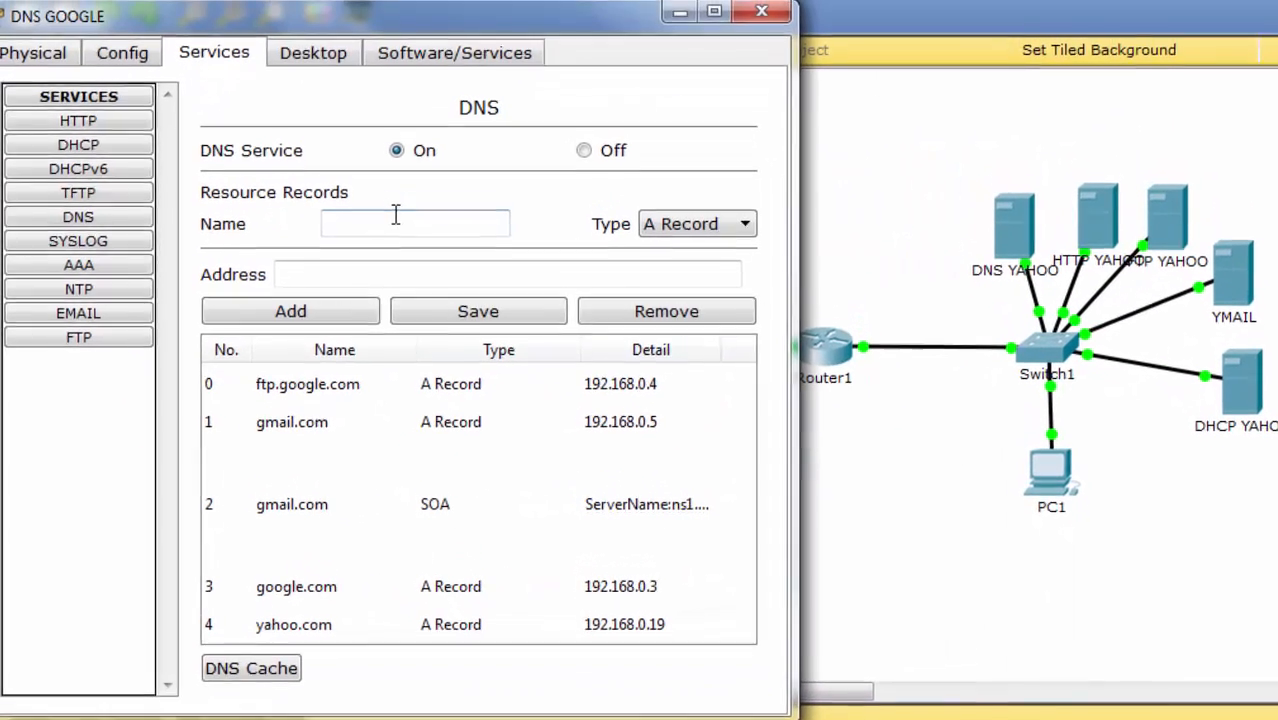
left_click(397, 219)
type("ftp.ya")
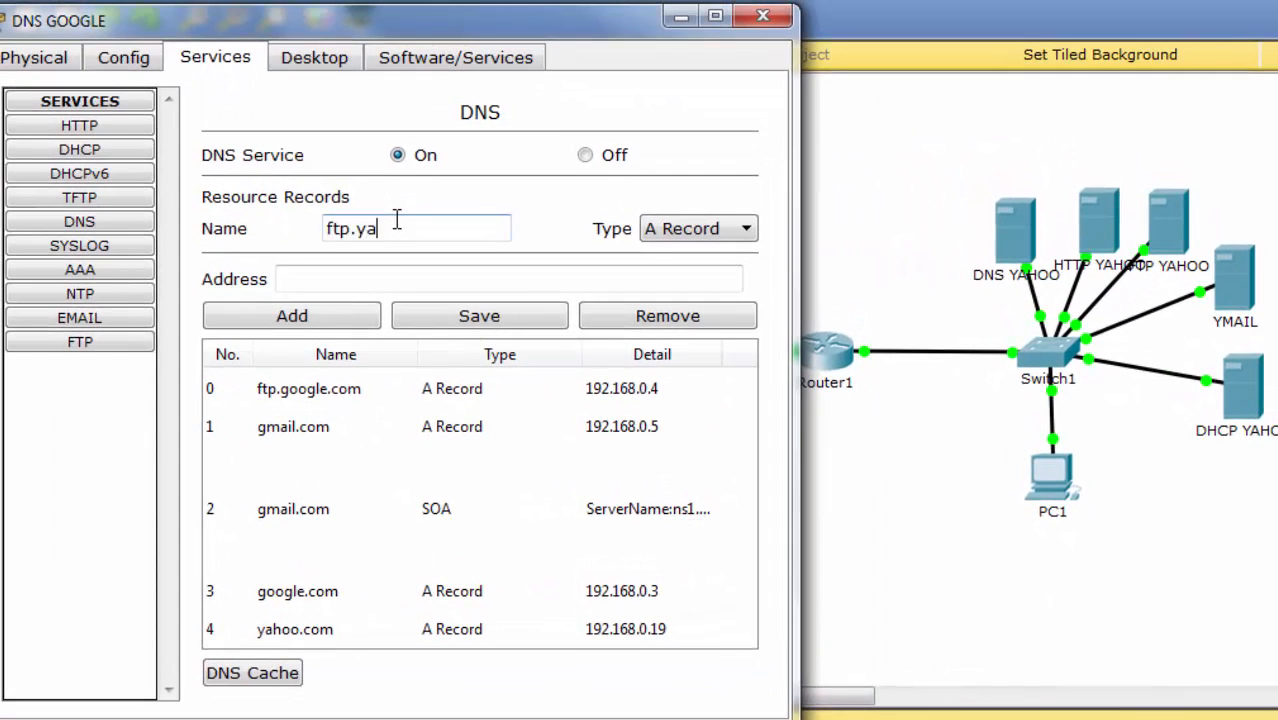
type("hoo.com")
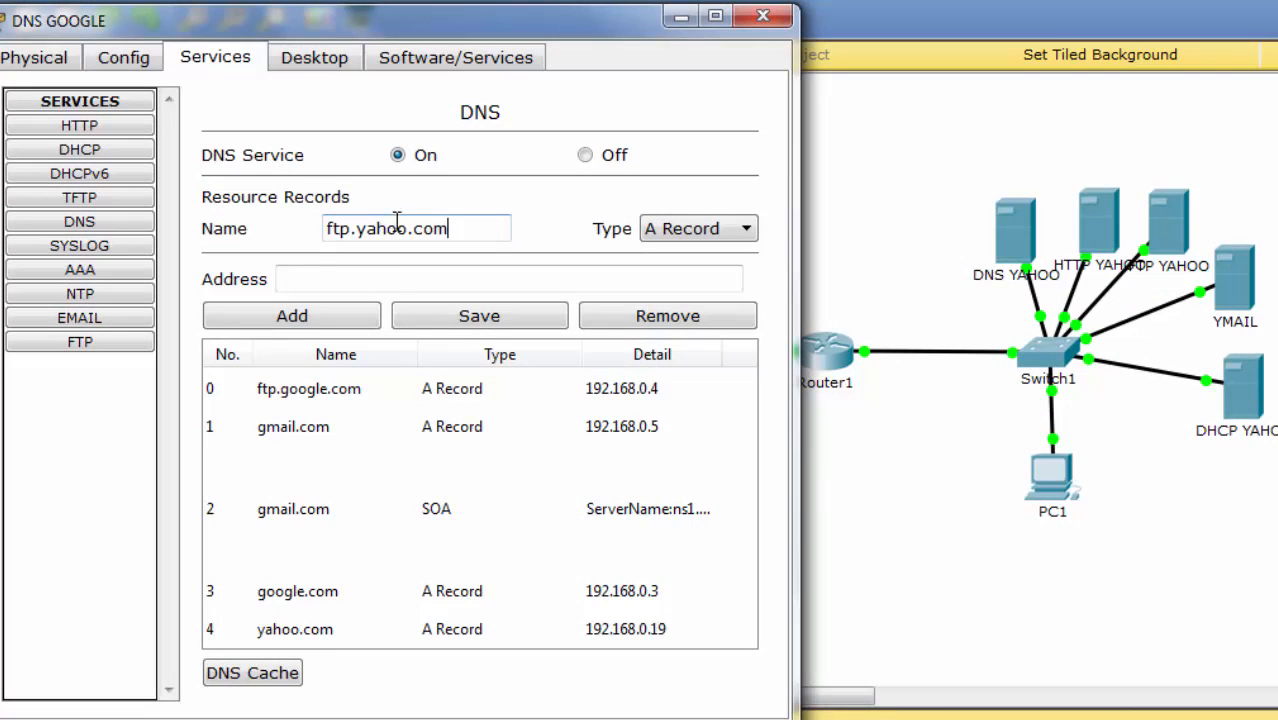
left_click(402, 284)
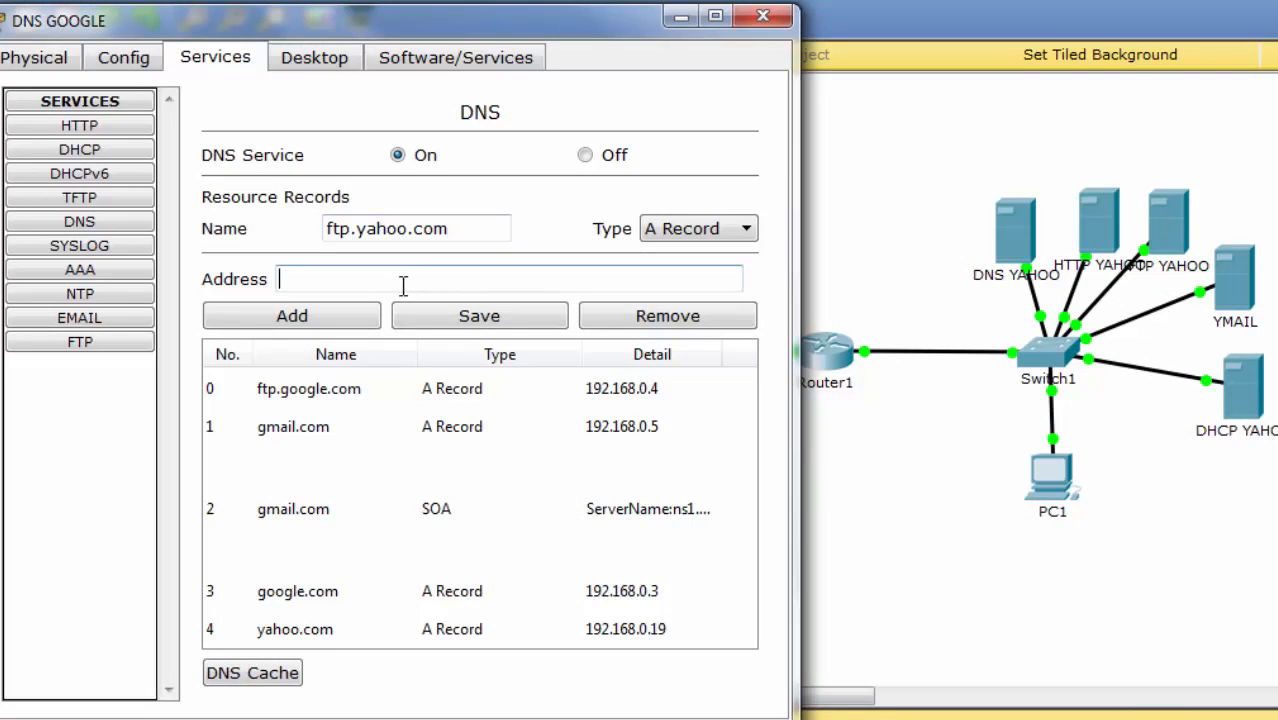
Step: Look up the FTP YAHOO server's address, add the ftp.yahoo.com record with 192.168.0.20 on DNS GOOGLE, and close the server
left_click(1271, 568)
left_click(1185, 223)
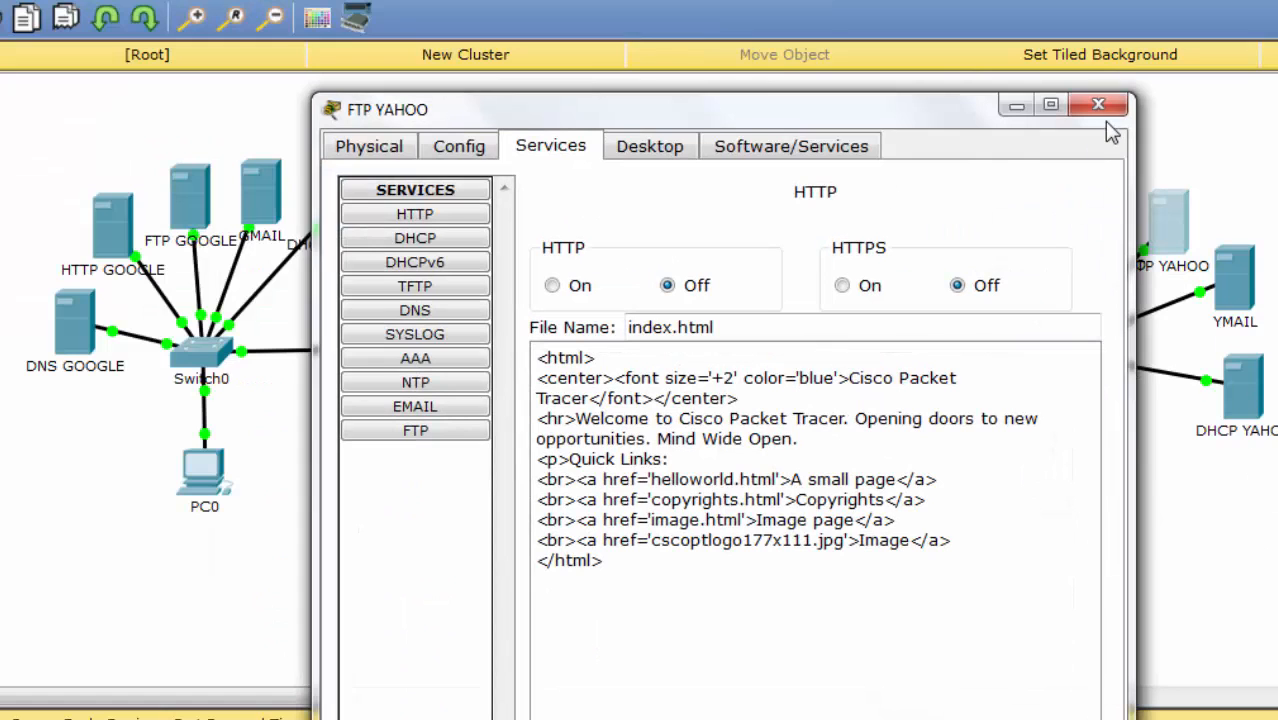
left_click(1110, 109)
mouse_move(1171, 215)
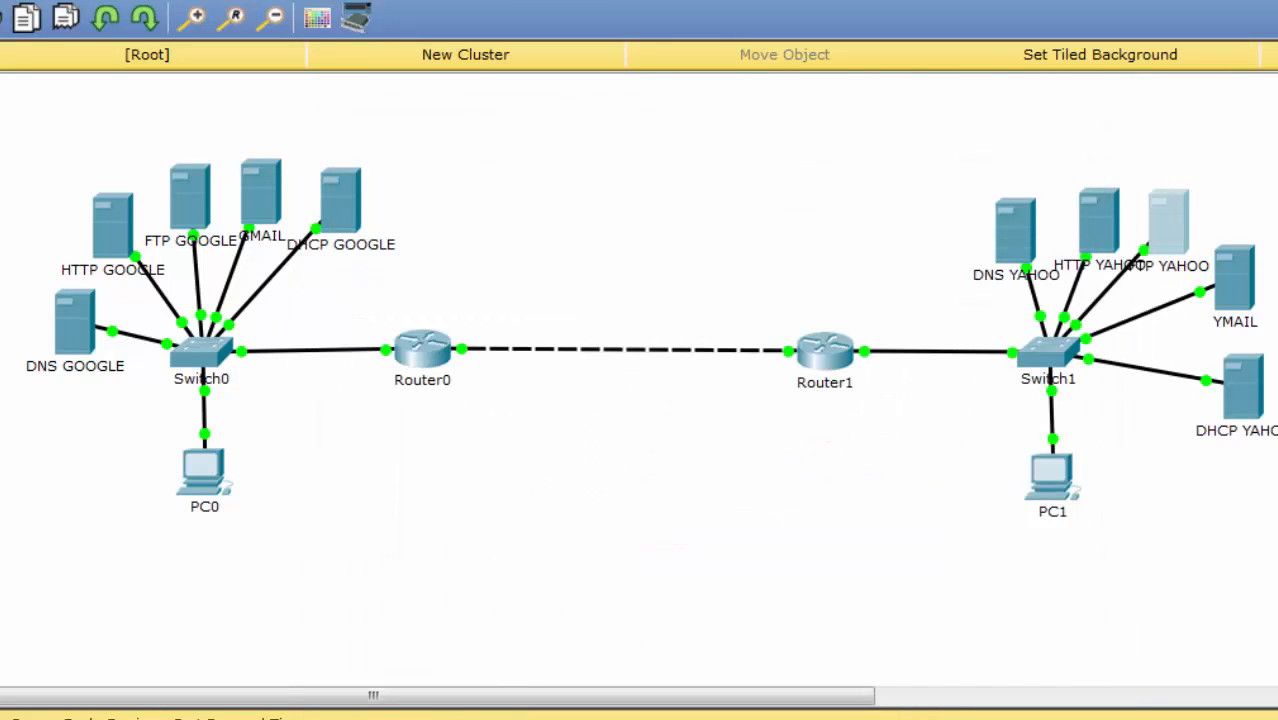
mouse_move(353, 719)
left_click(488, 700)
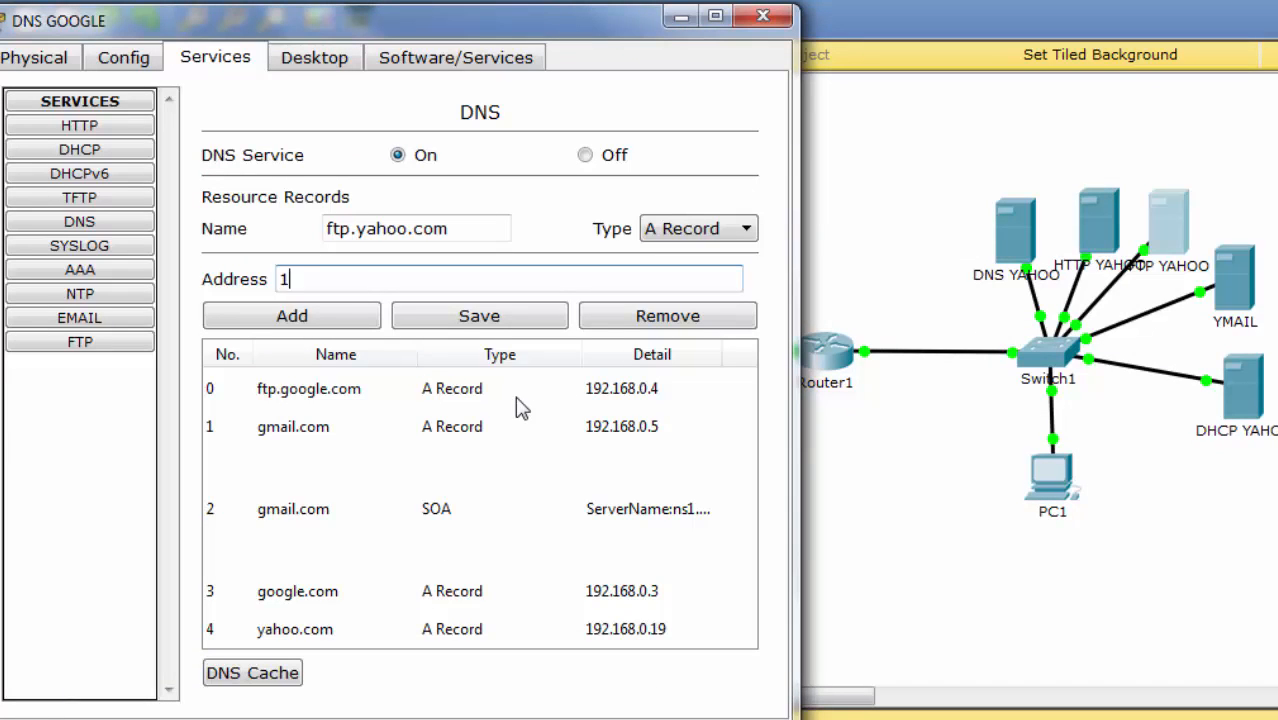
type("192.168.0.20")
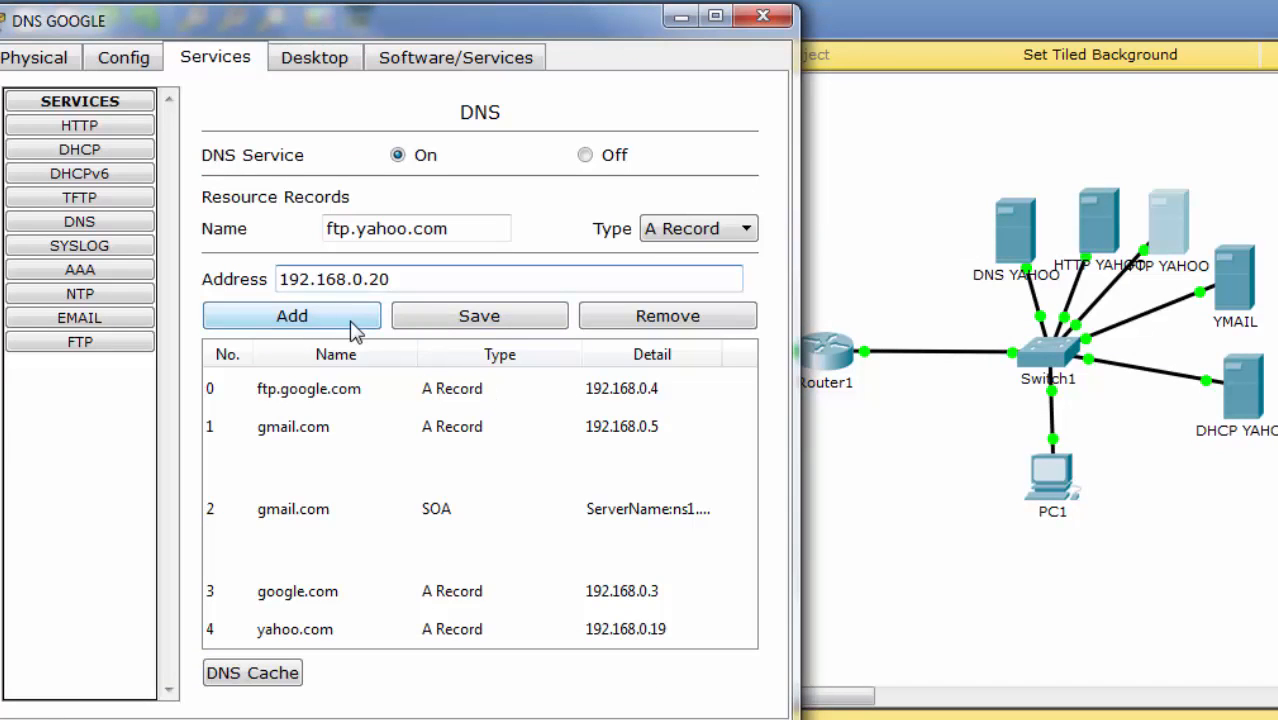
left_click(355, 330)
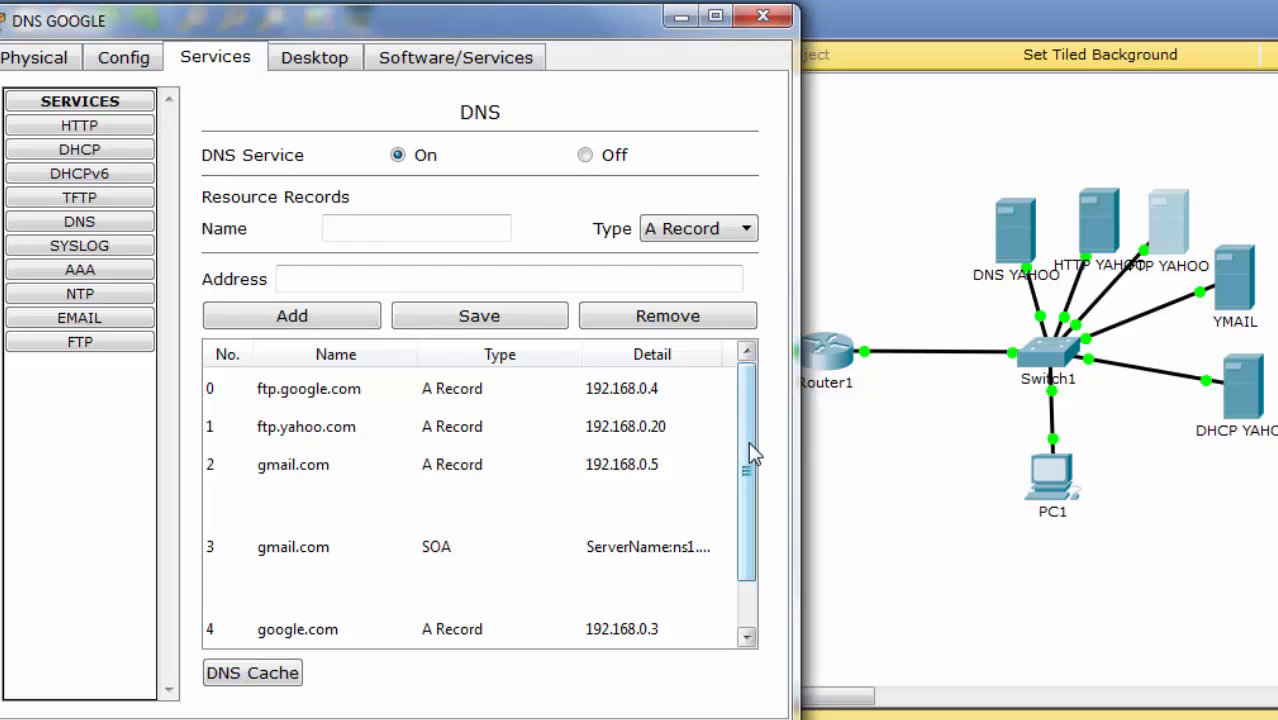
left_click(763, 16)
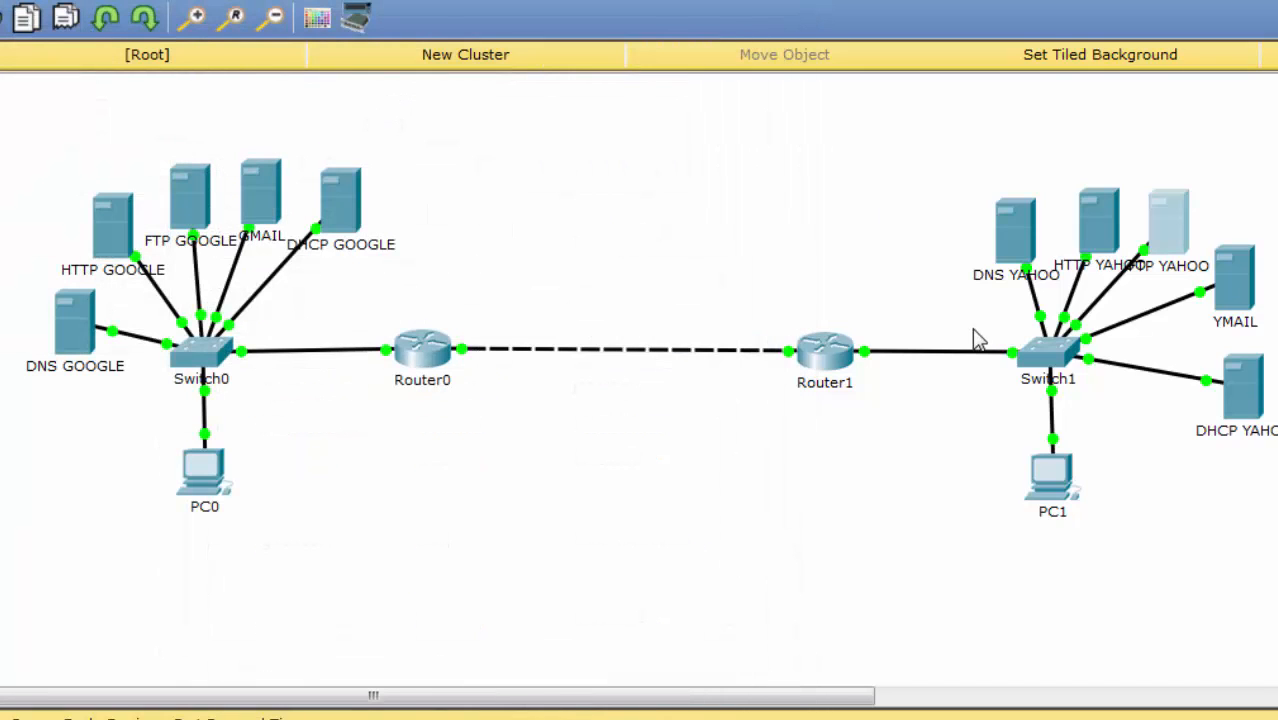
Step: Start a new A record named ftp.google.com in the DNS service of DNS YAHOO
left_click(1025, 240)
left_click(472, 311)
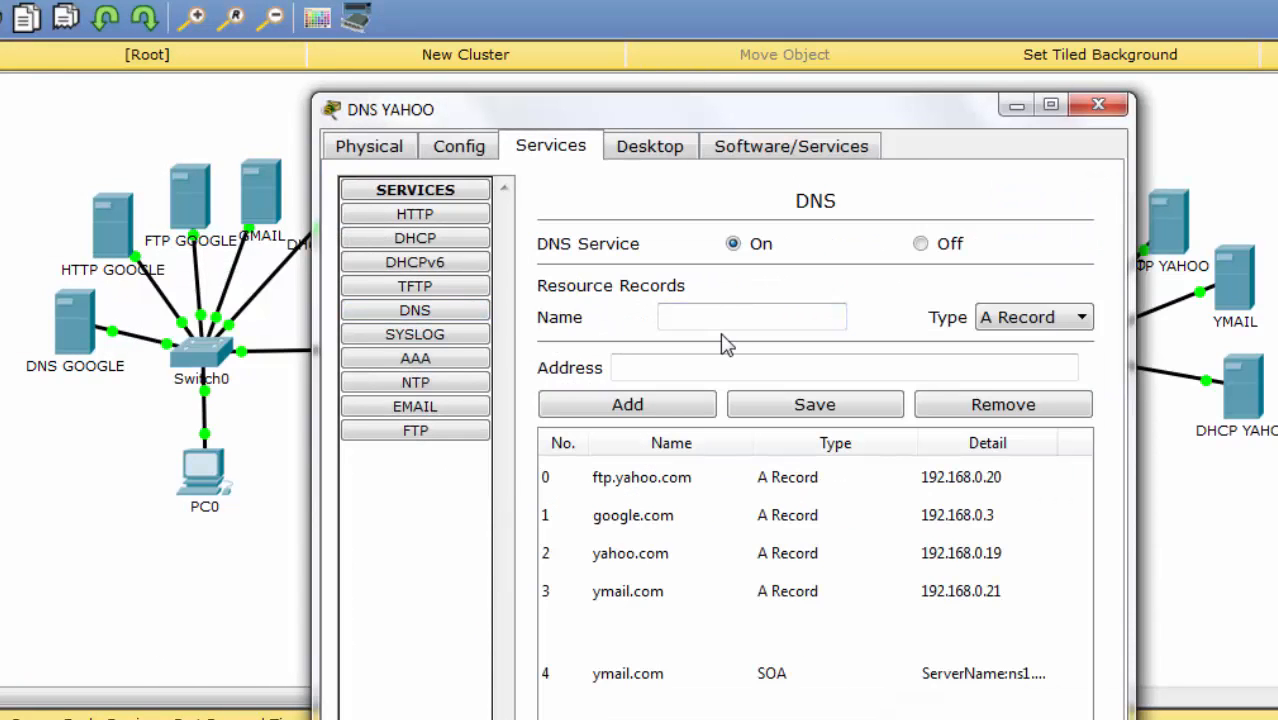
left_click(722, 369)
left_click(719, 321)
type("ftp.google.com")
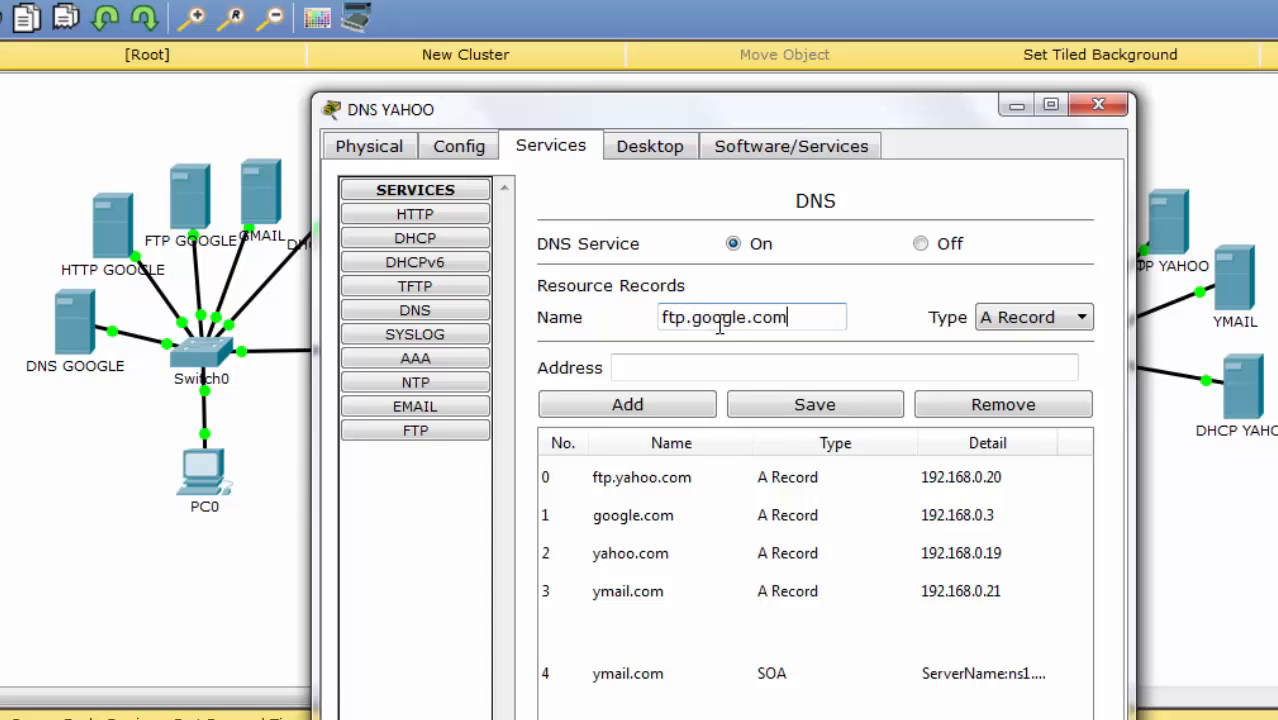
left_click(717, 366)
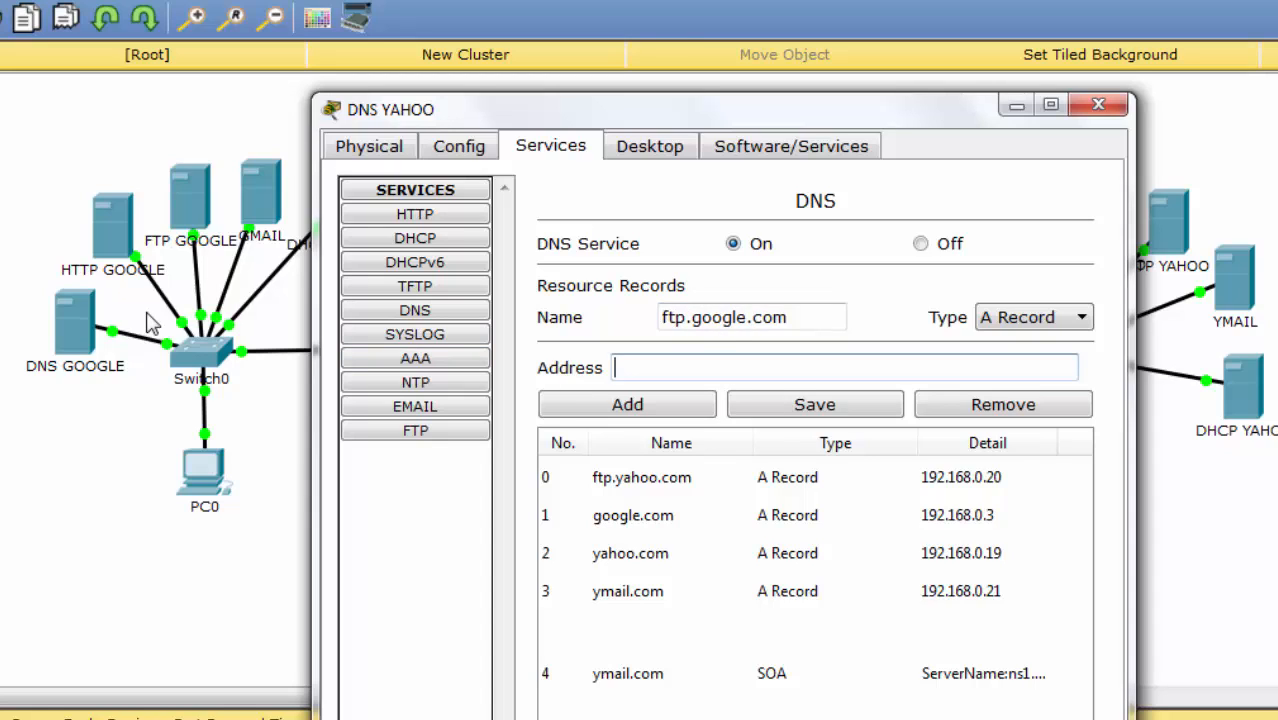
Step: Add the ftp.google.com record with the FTP GOOGLE server's address 192.168.0.4 on DNS YAHOO, then close the server
left_click(32, 175)
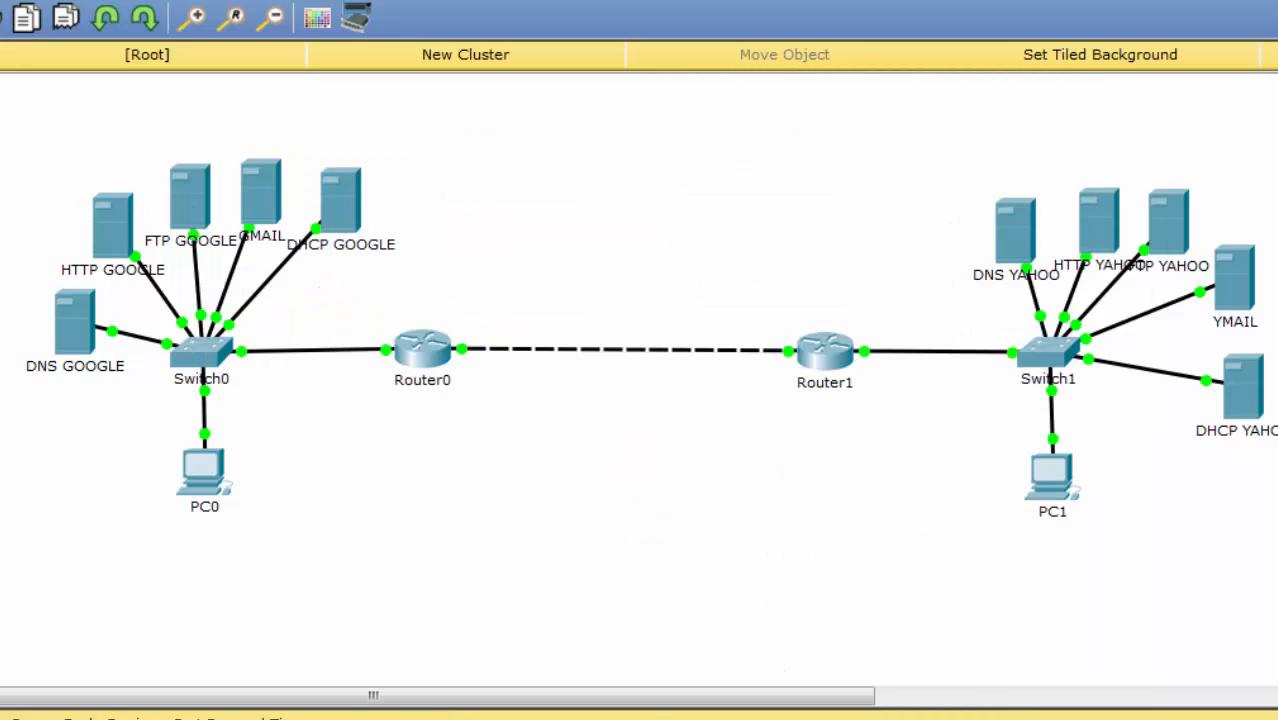
mouse_move(299, 715)
left_click(440, 690)
type("192.1")
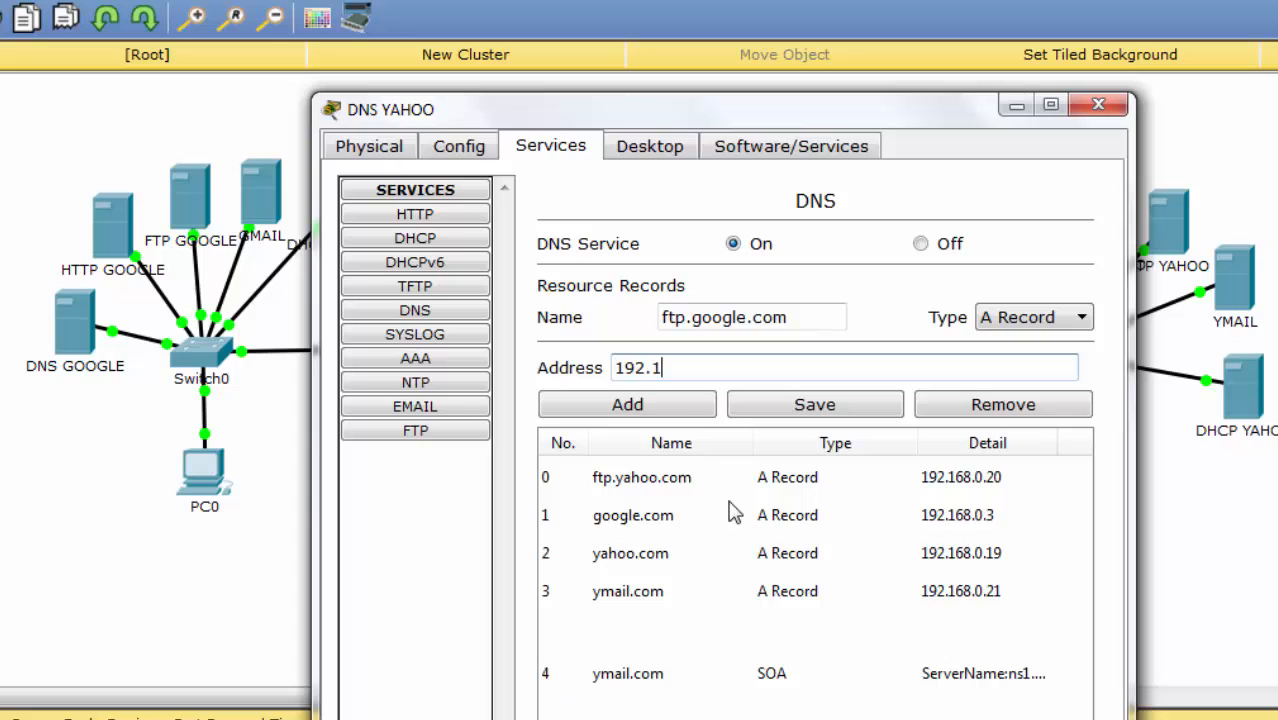
type("68.0.4")
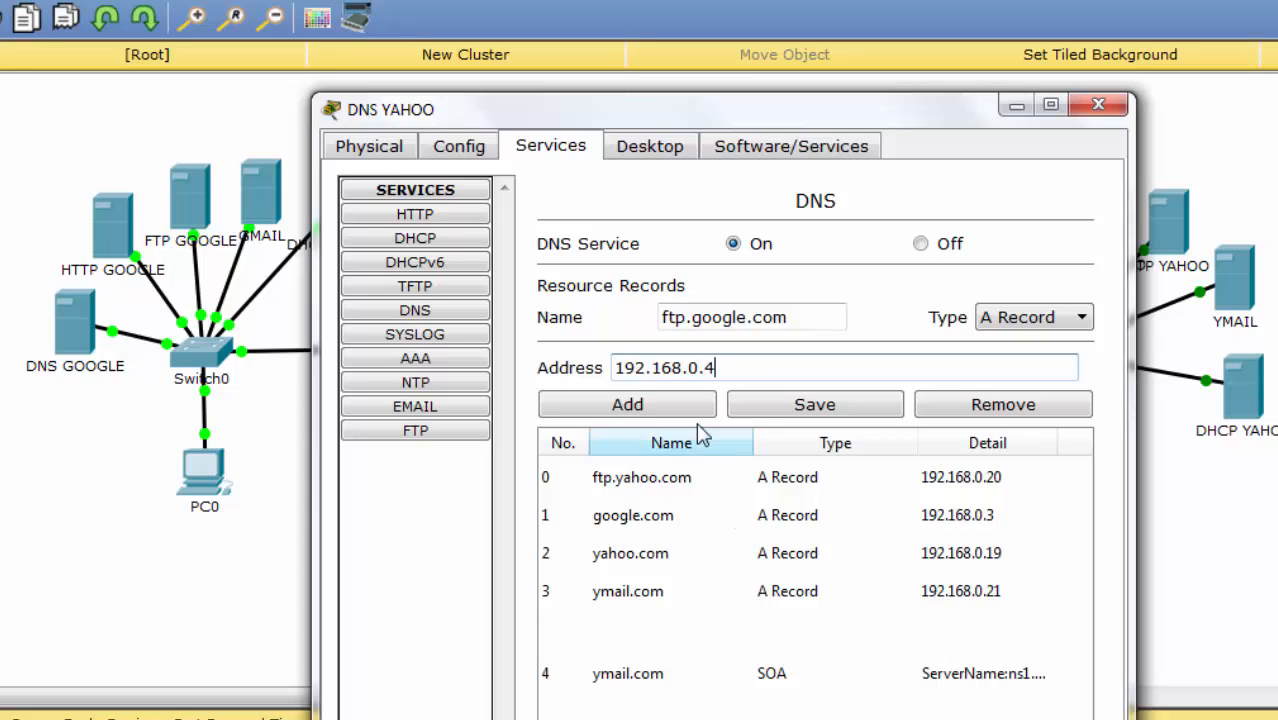
left_click(690, 408)
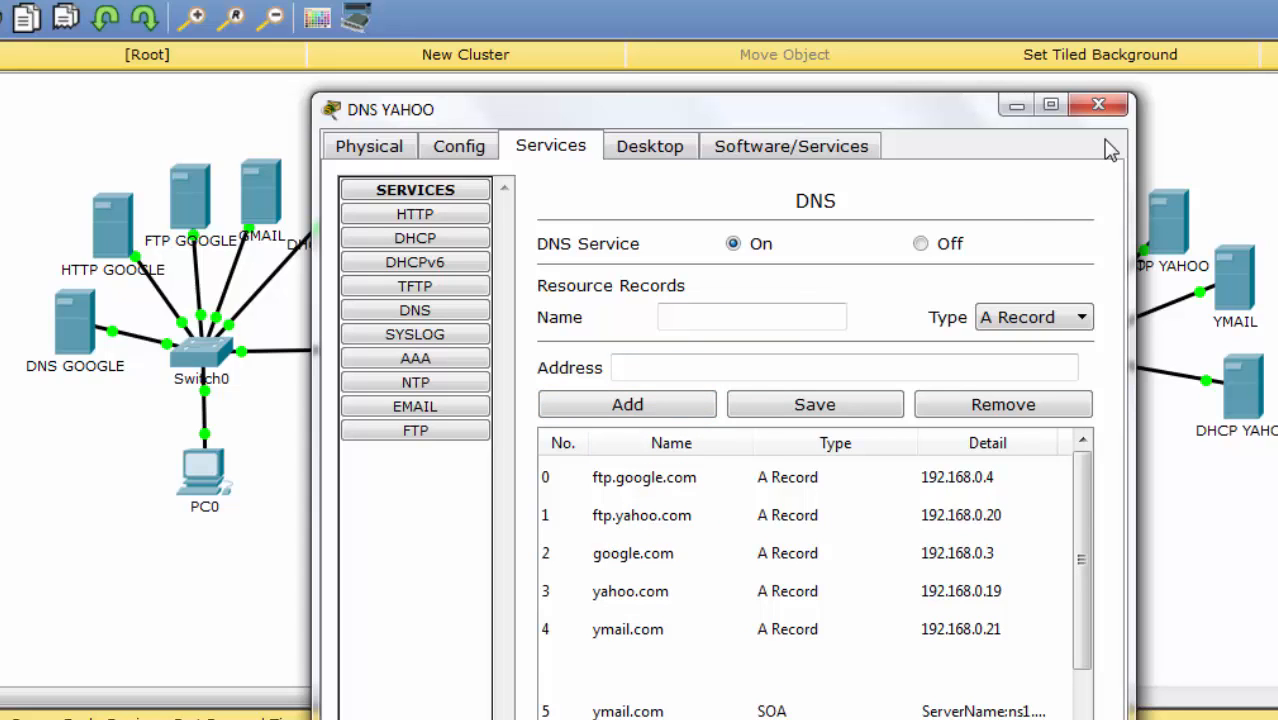
left_click(1098, 104)
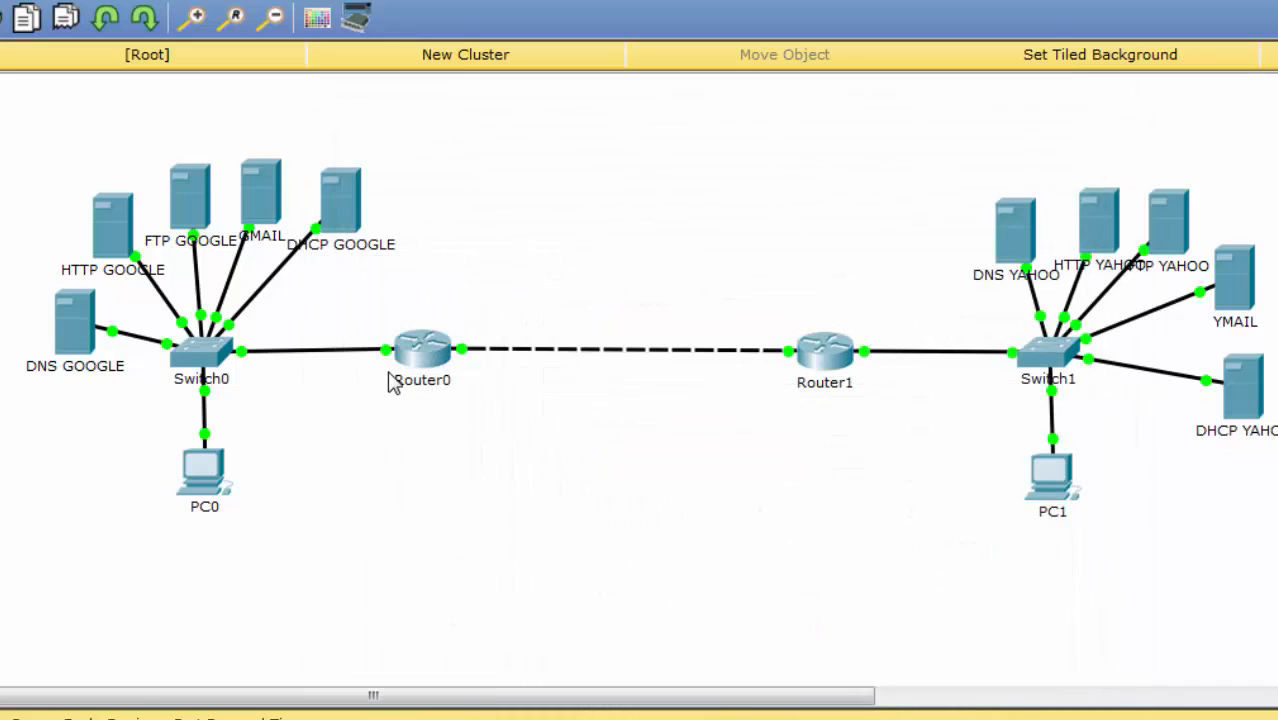
Step: Connect to ftp.yahoo.com by FTP from PC0's command prompt and log in as anonymous
left_click(204, 468)
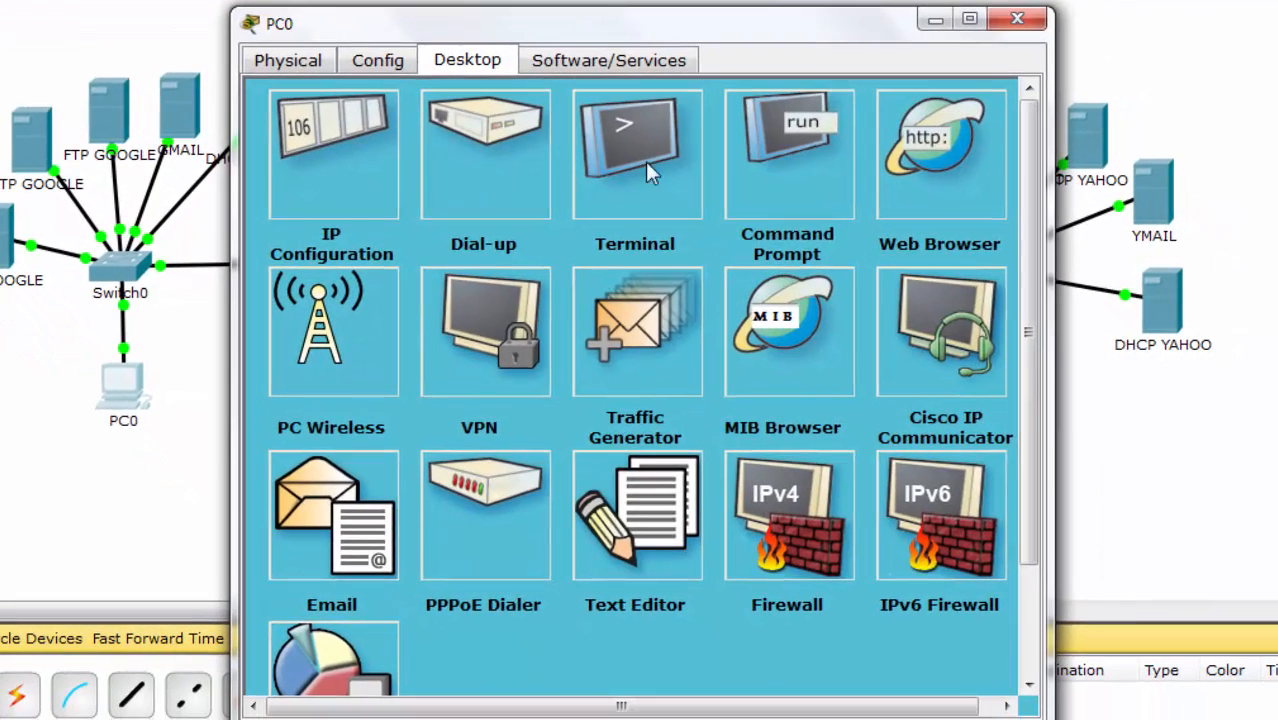
left_click(745, 172)
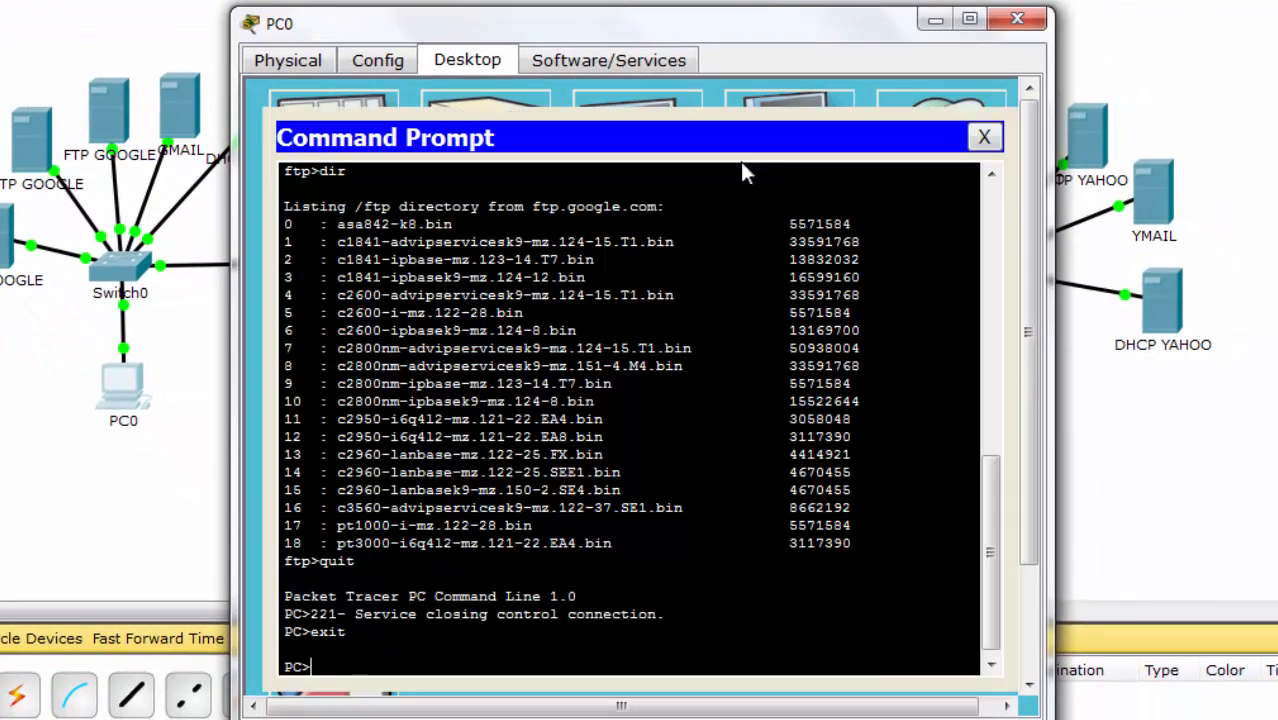
type("ftp ftp.yahoo")
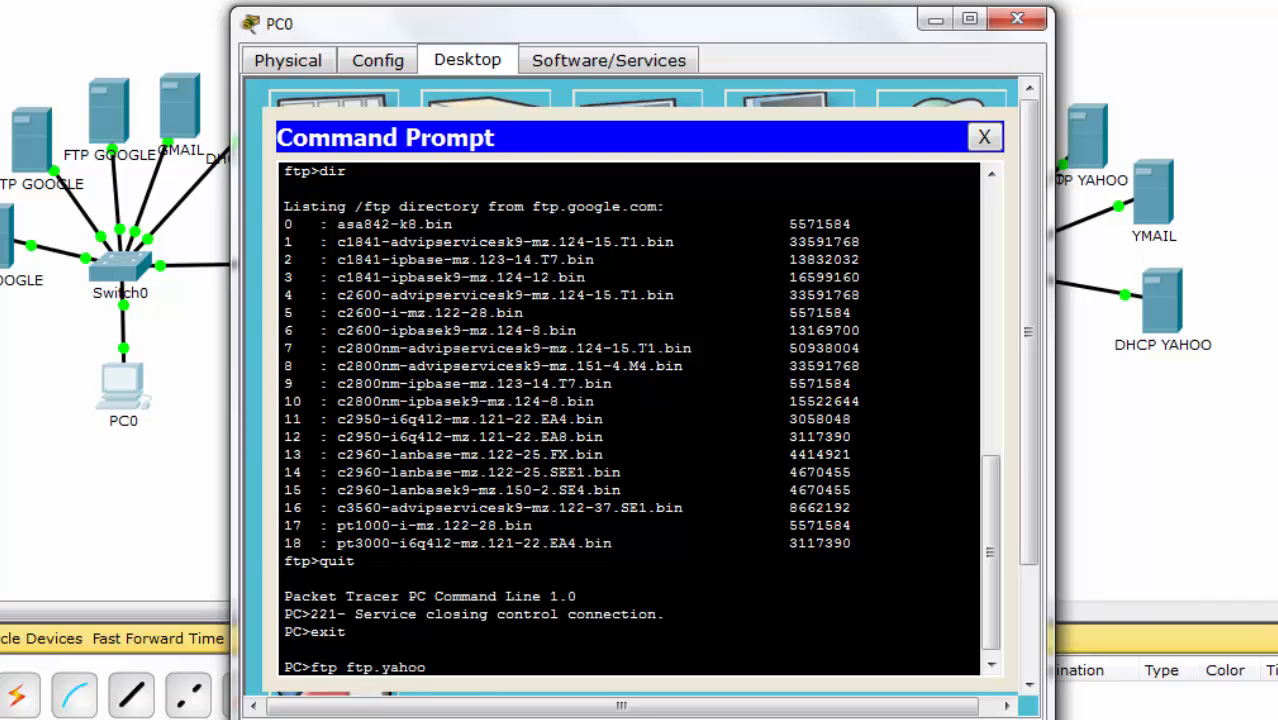
type(".com")
key("Return")
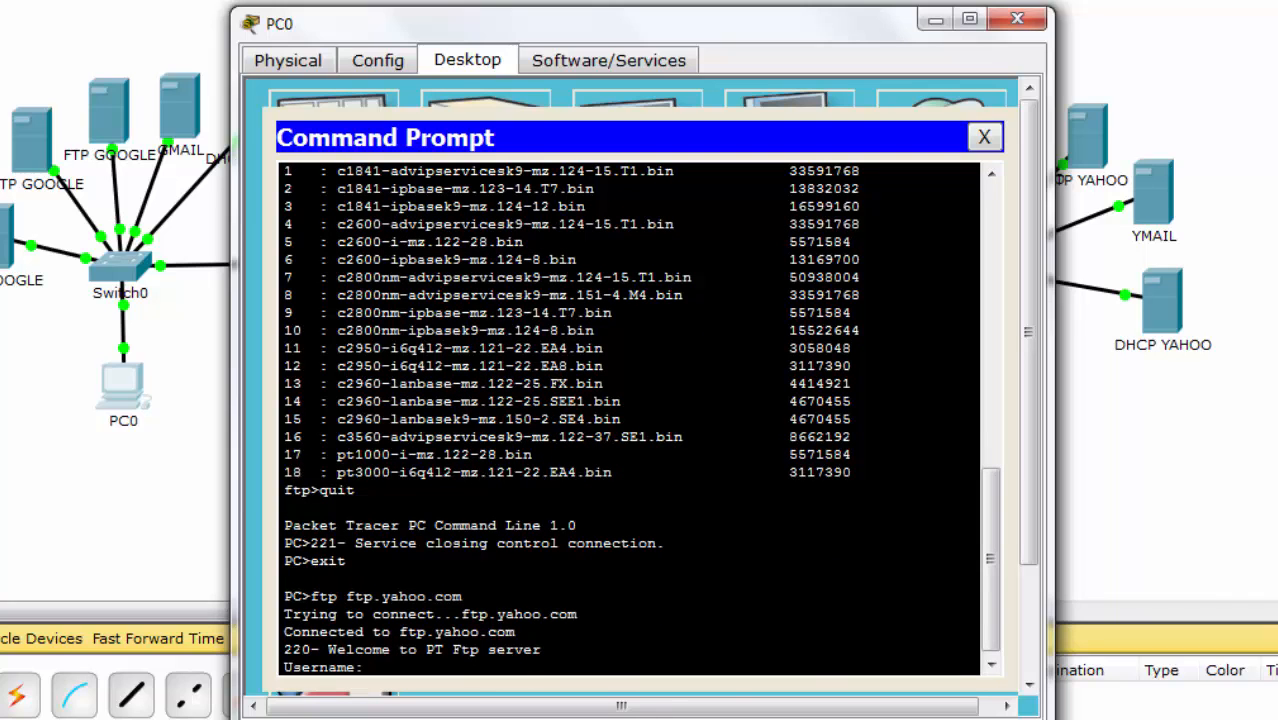
type("anonymous")
key("Return")
key("Return")
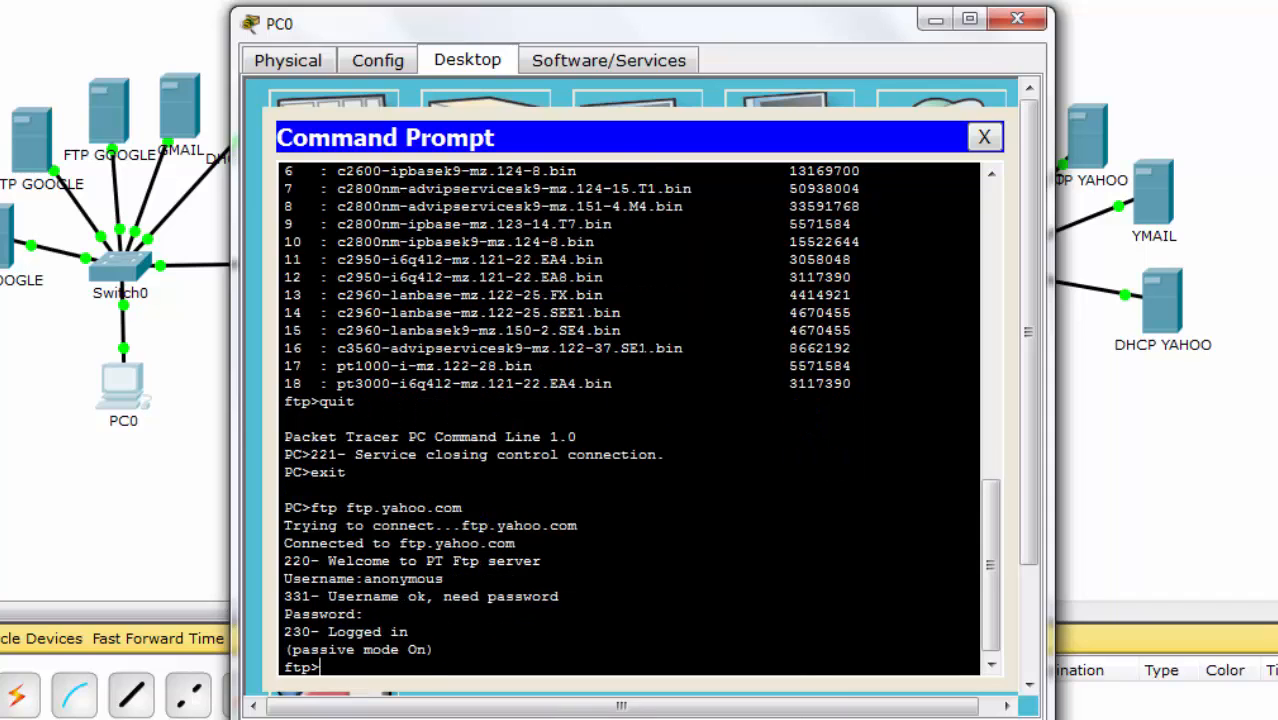
Step: List the ftp.yahoo.com directory with dir, quit the FTP session, and close PC0
type("dir")
key("Return")
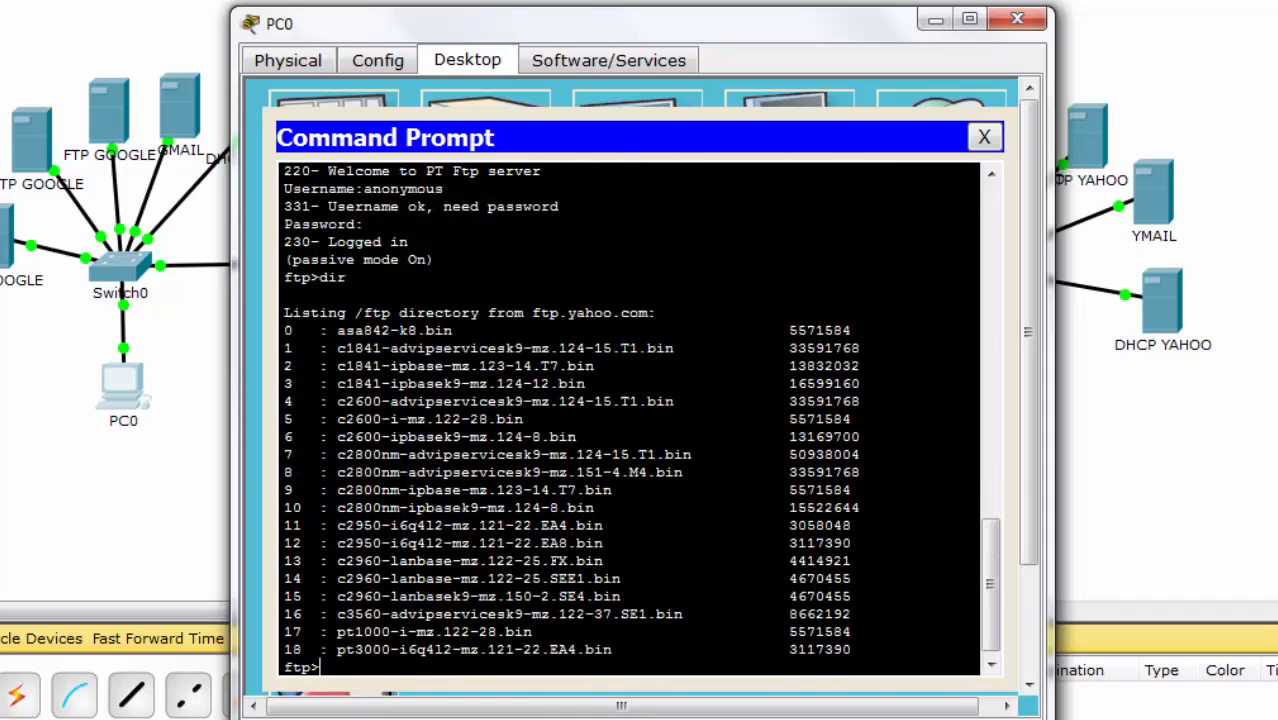
type("quit")
key("Return")
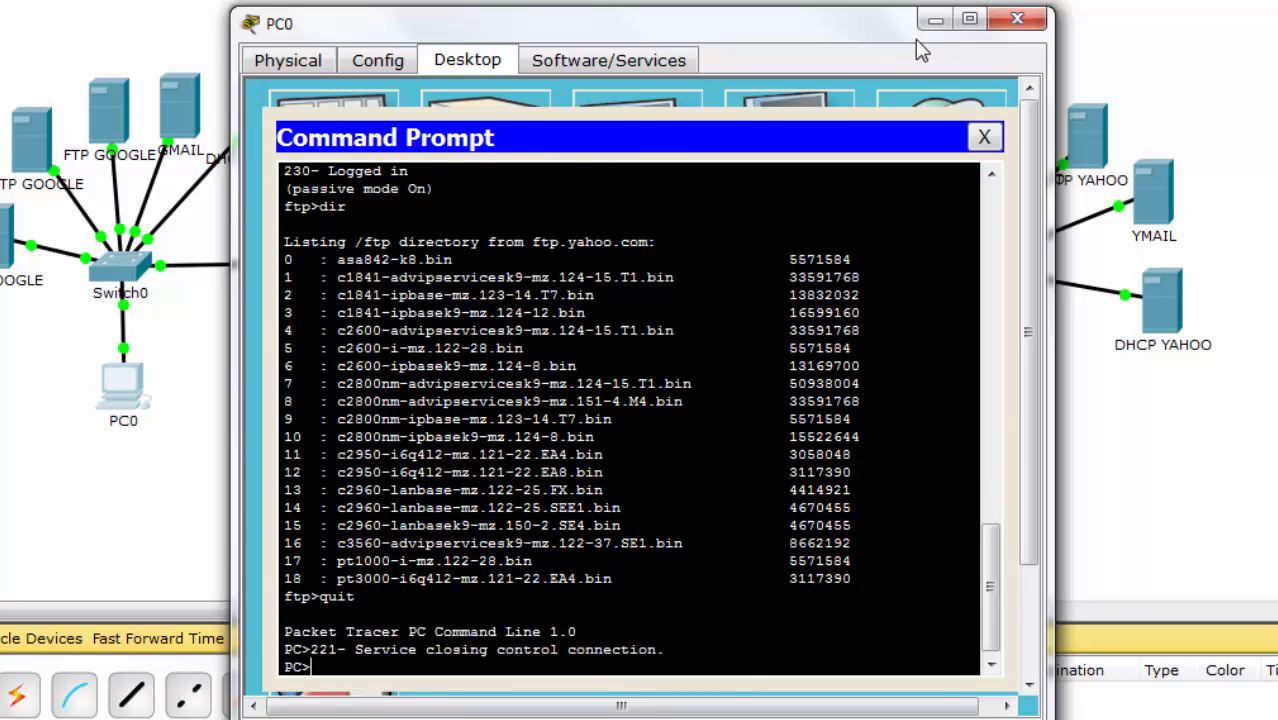
left_click(983, 137)
left_click(1016, 22)
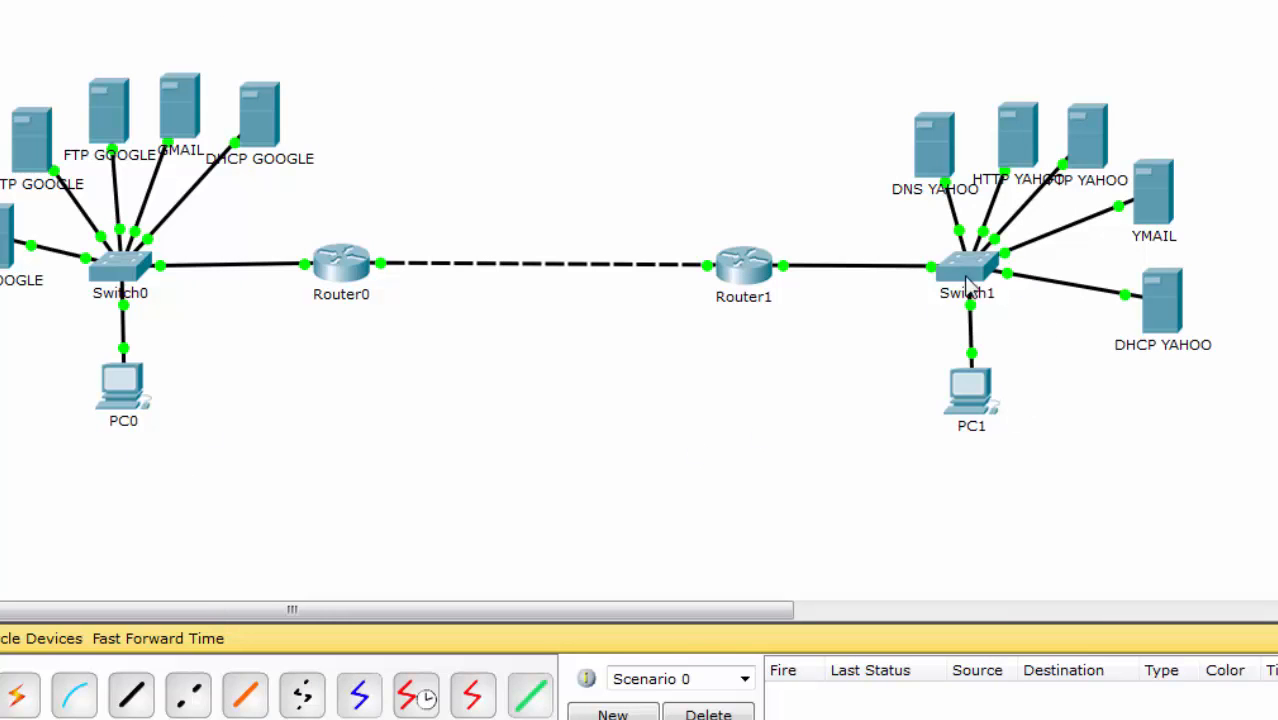
Step: Send an email from PC0 to the ymail.com user with subject "tes" and body "tes..", then close PC0
left_click(125, 398)
left_click(341, 516)
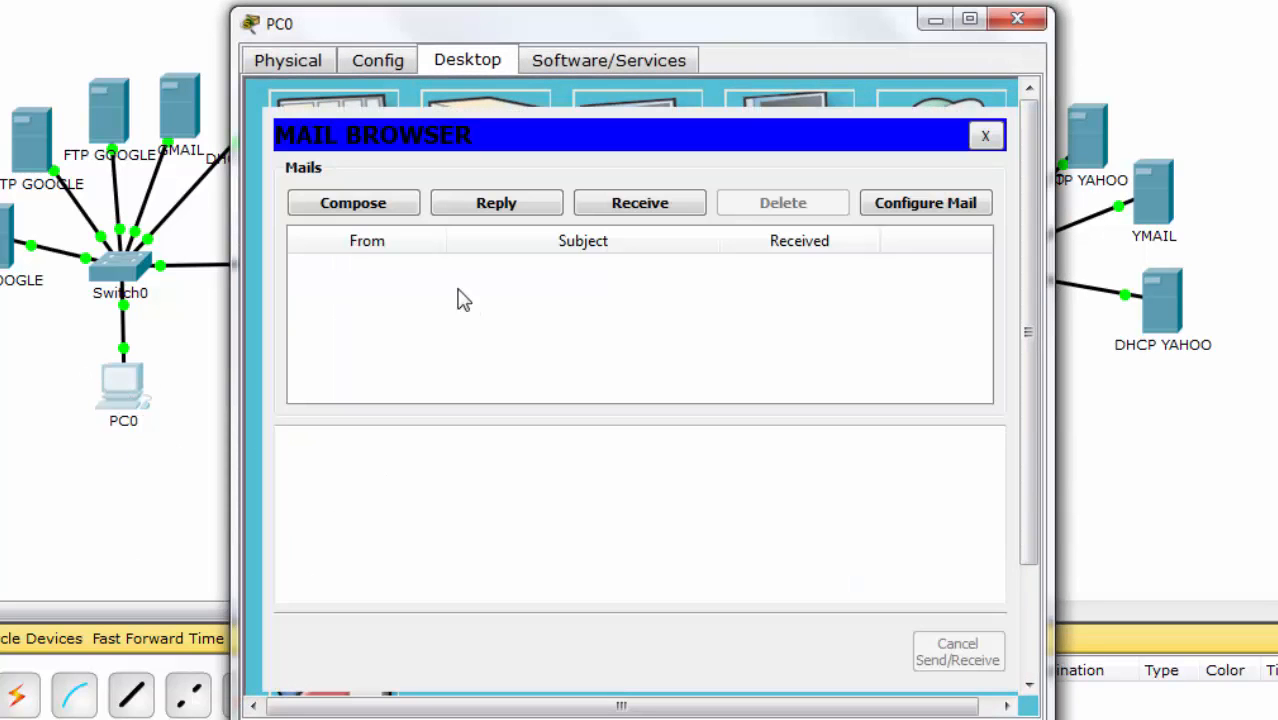
left_click(383, 203)
left_click(497, 177)
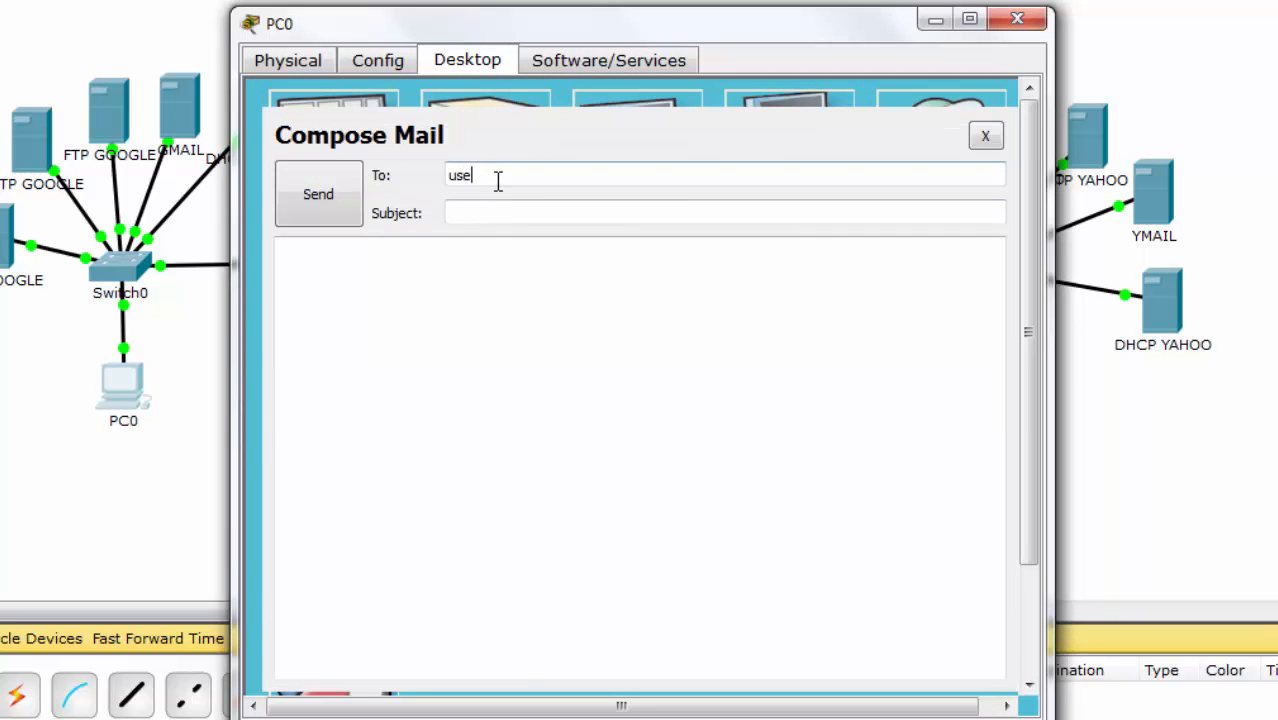
type("user@ymail.com")
key("Tab")
type("e")
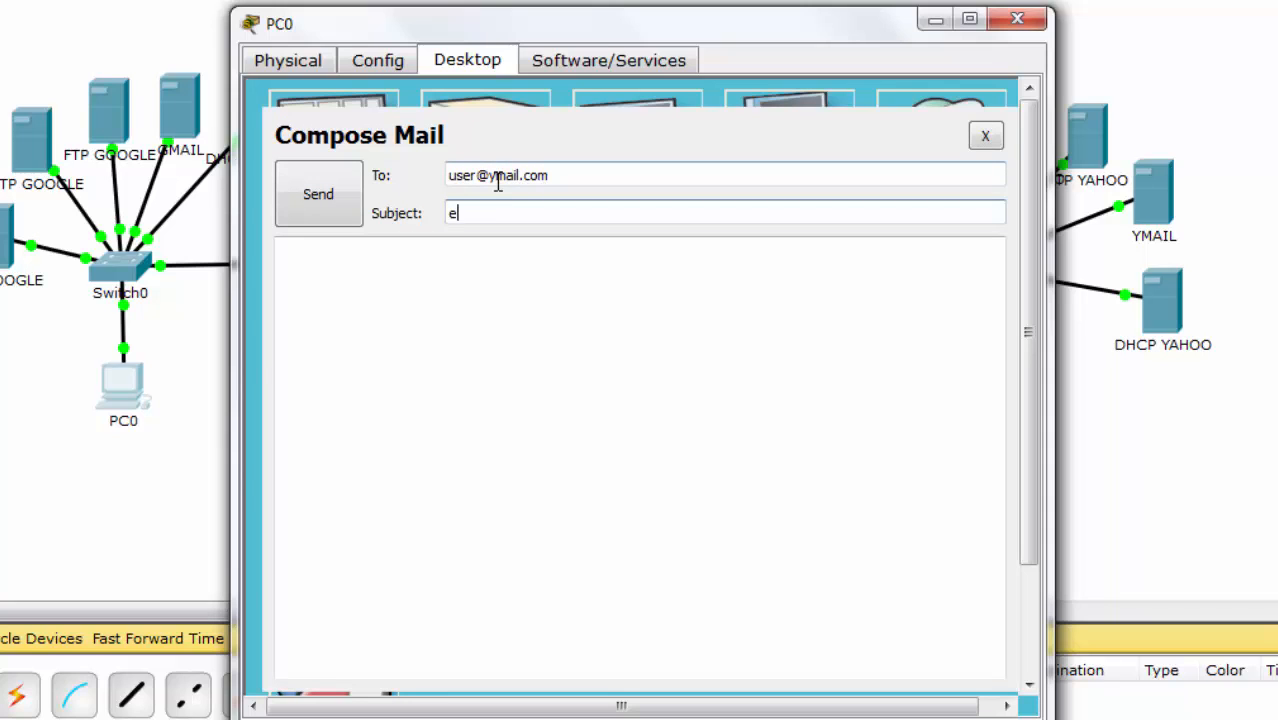
key("Tab")
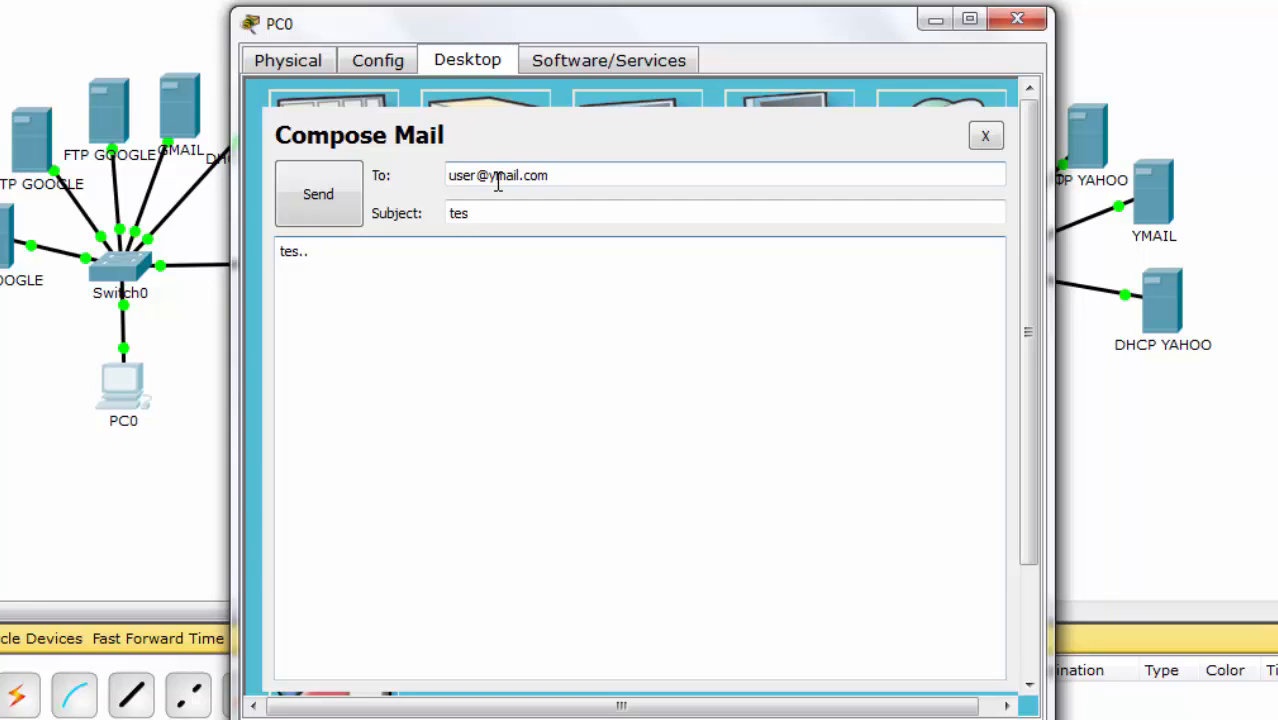
left_click(323, 195)
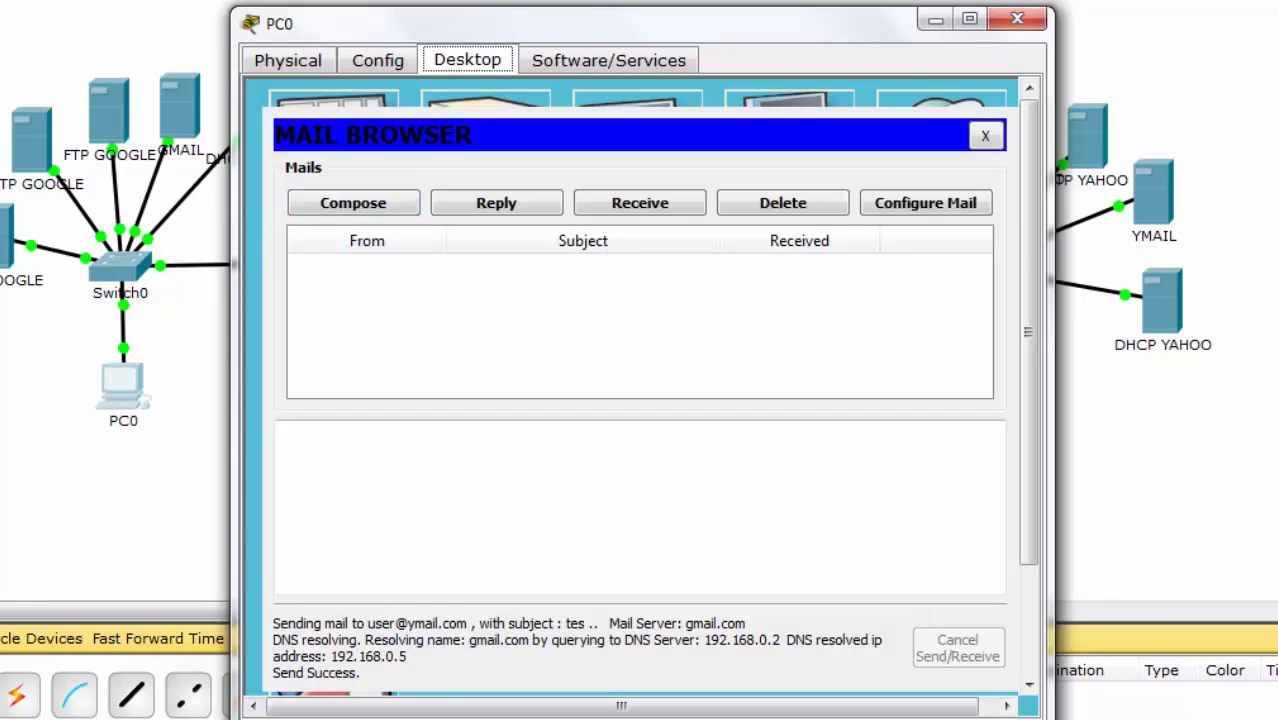
left_click(1017, 18)
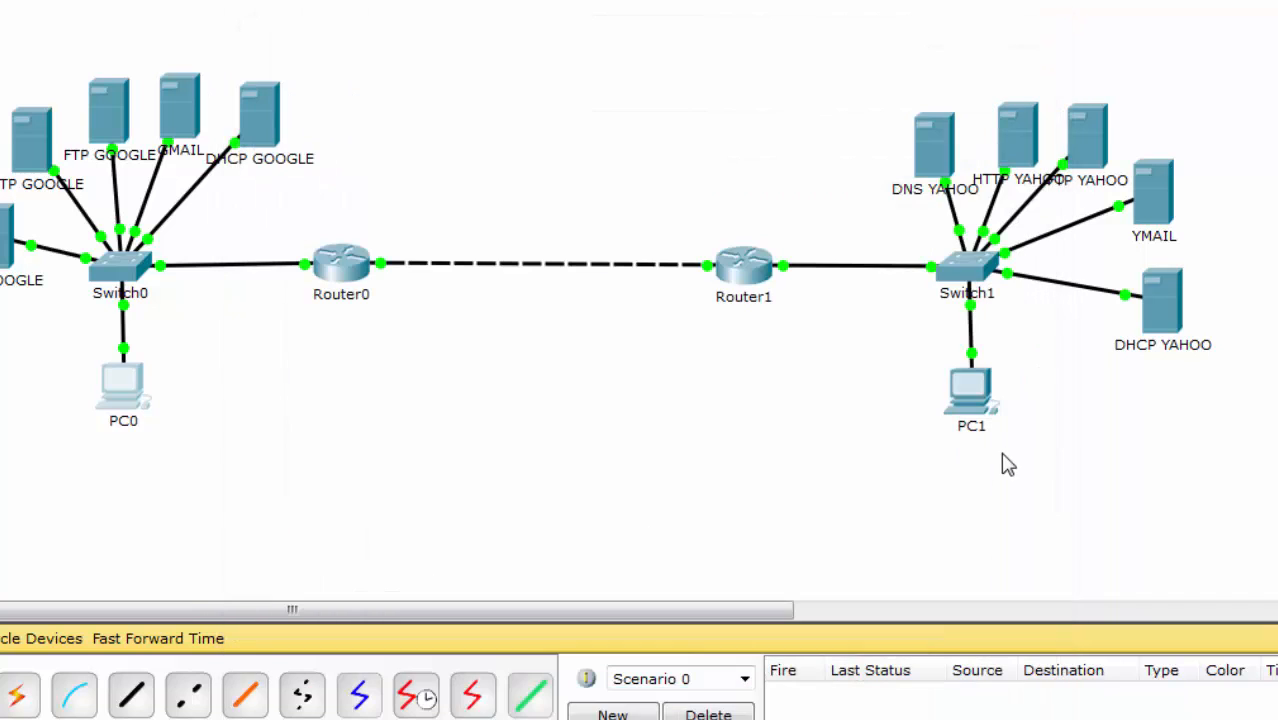
Step: Check PC1's mailbox for incoming mail, then close PC1
left_click(975, 398)
left_click(333, 505)
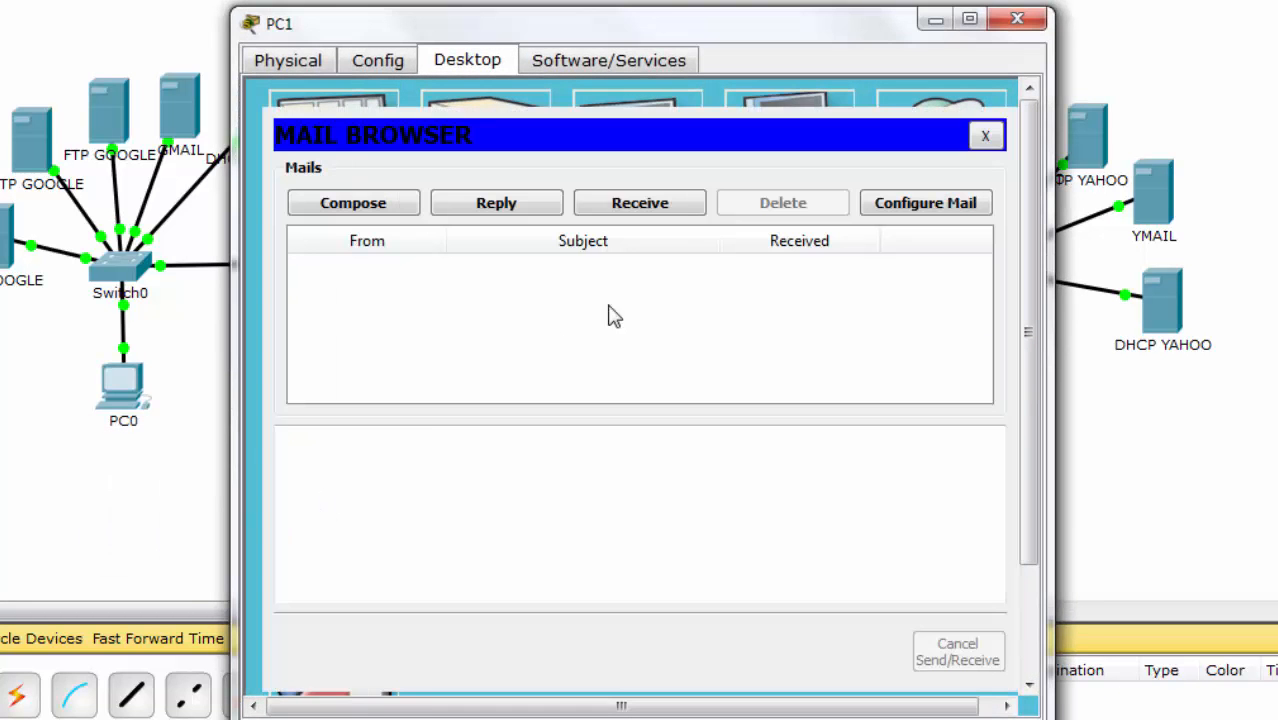
left_click(674, 205)
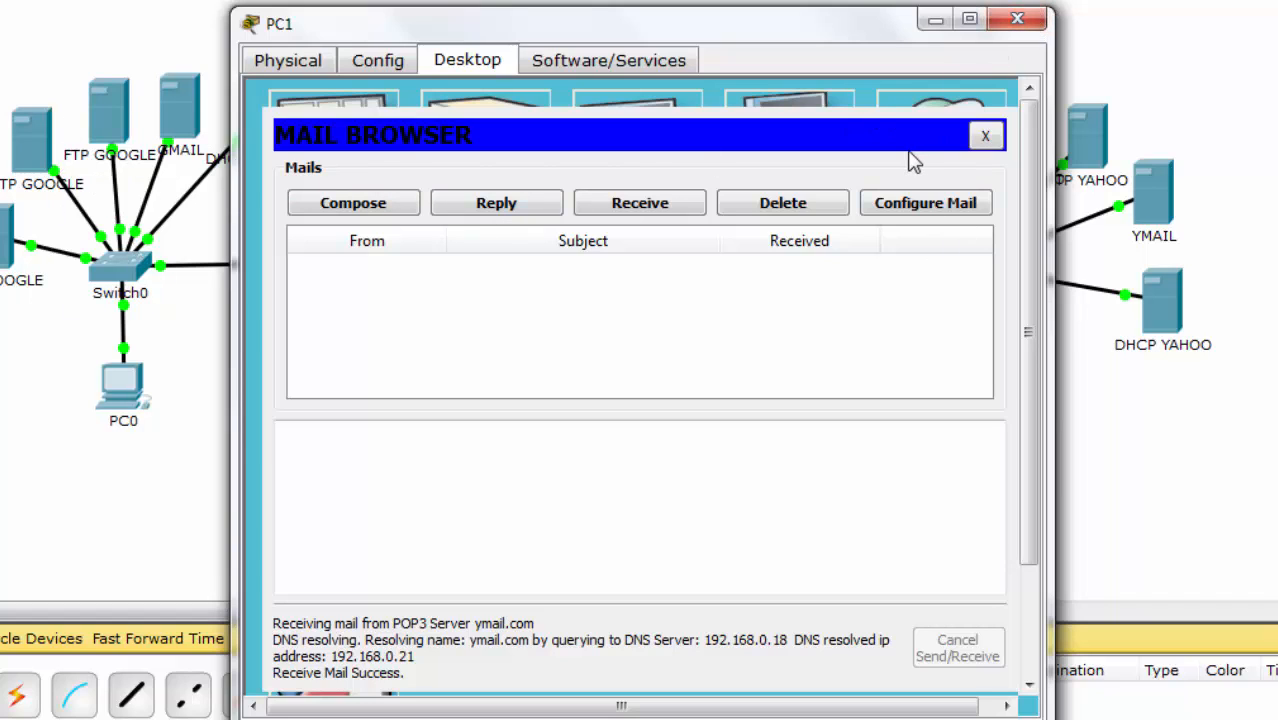
left_click(1017, 19)
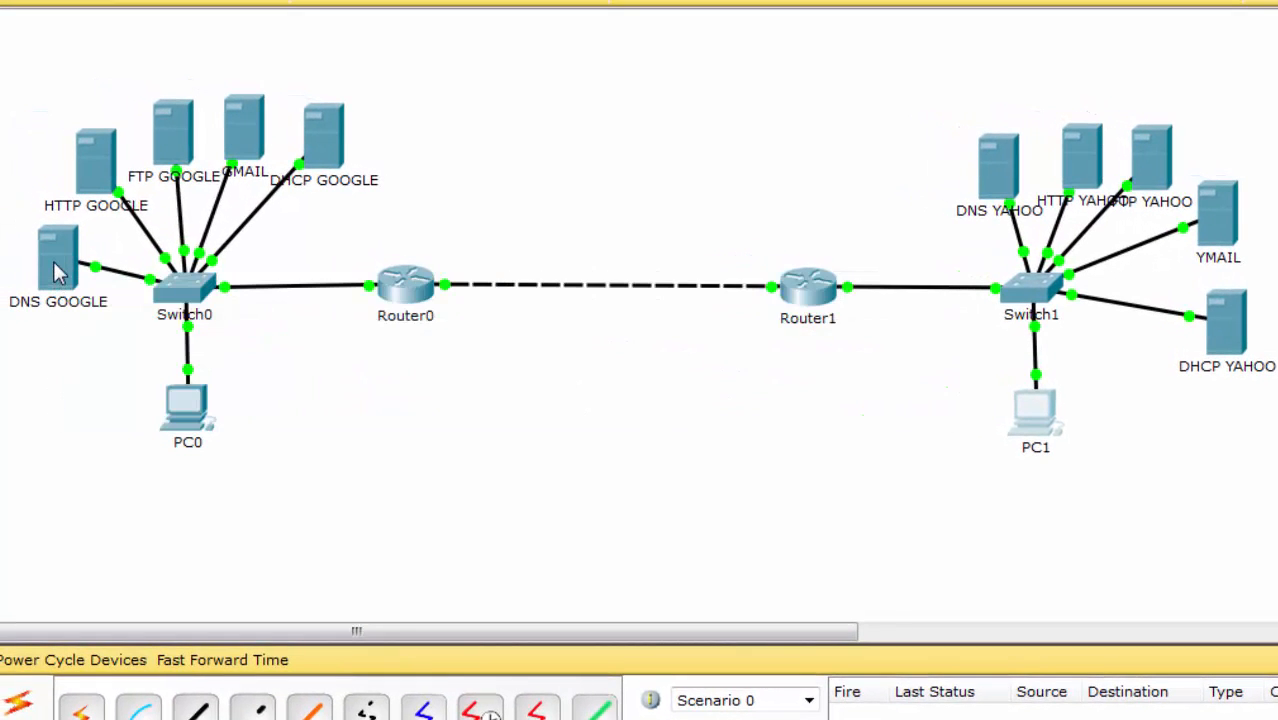
Step: Start a new A record named ymail.com in the DNS service of DNS GOOGLE
left_click(57, 268)
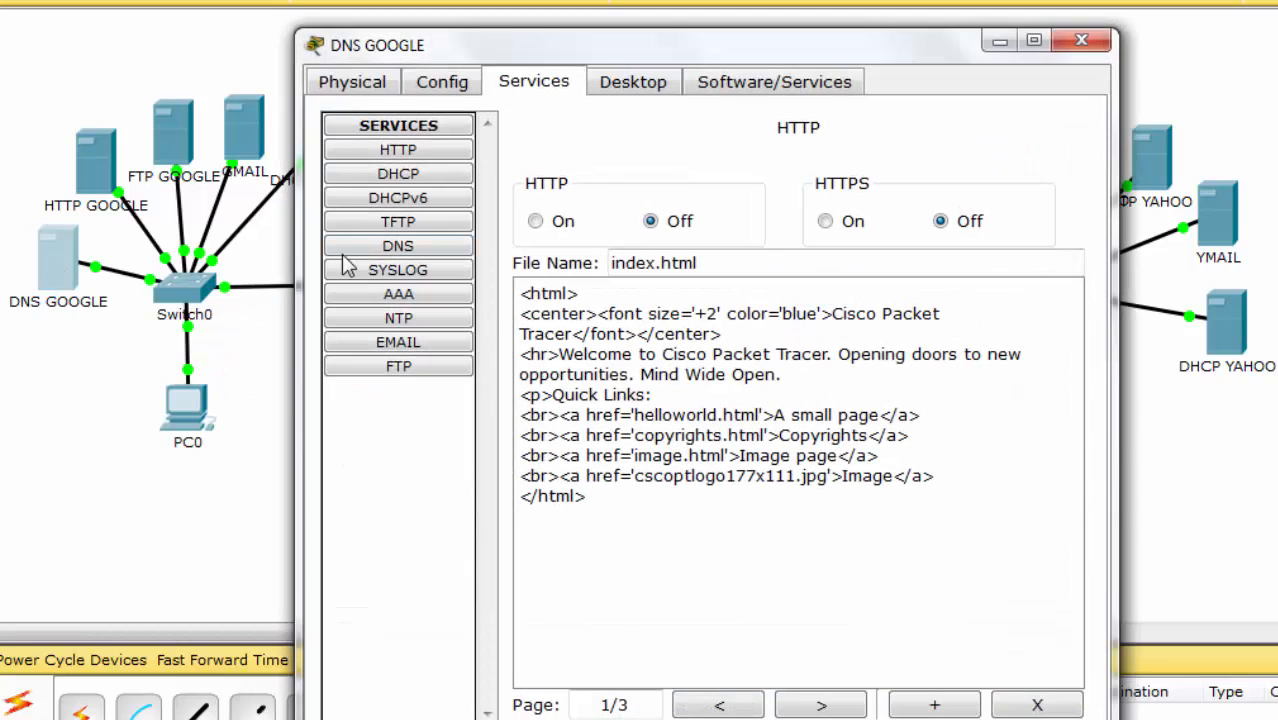
left_click(391, 250)
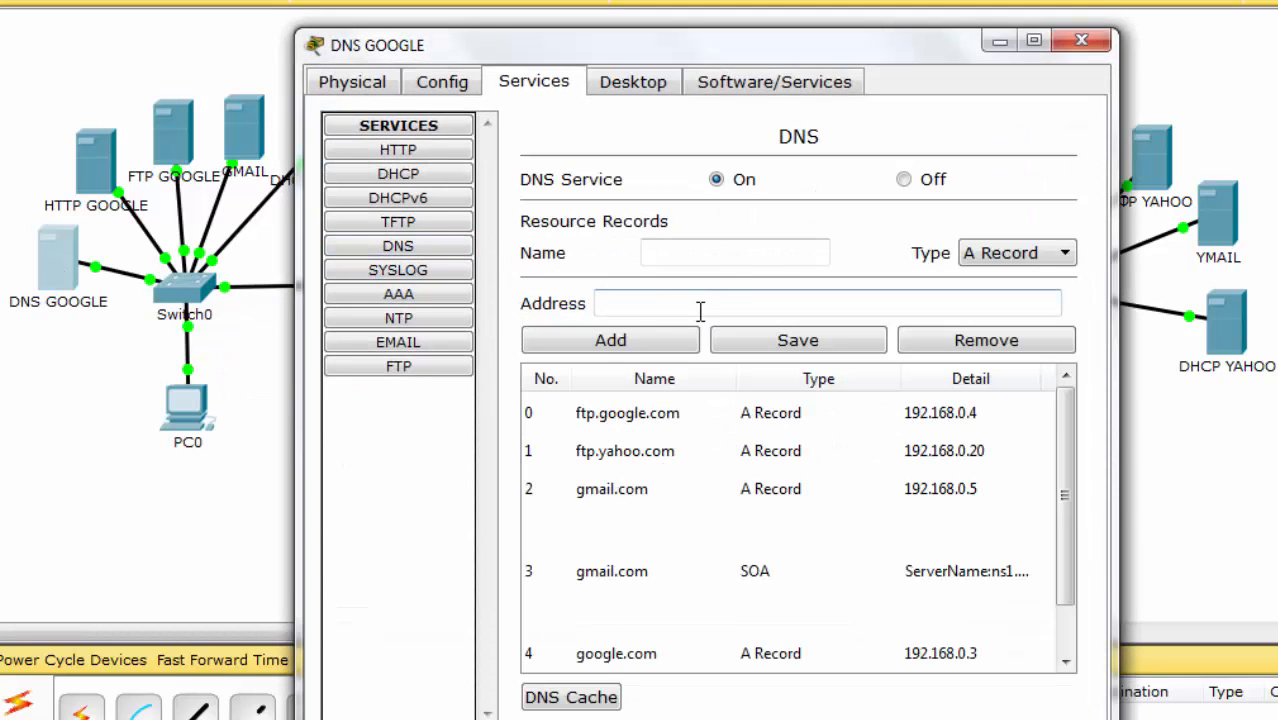
left_click(722, 248)
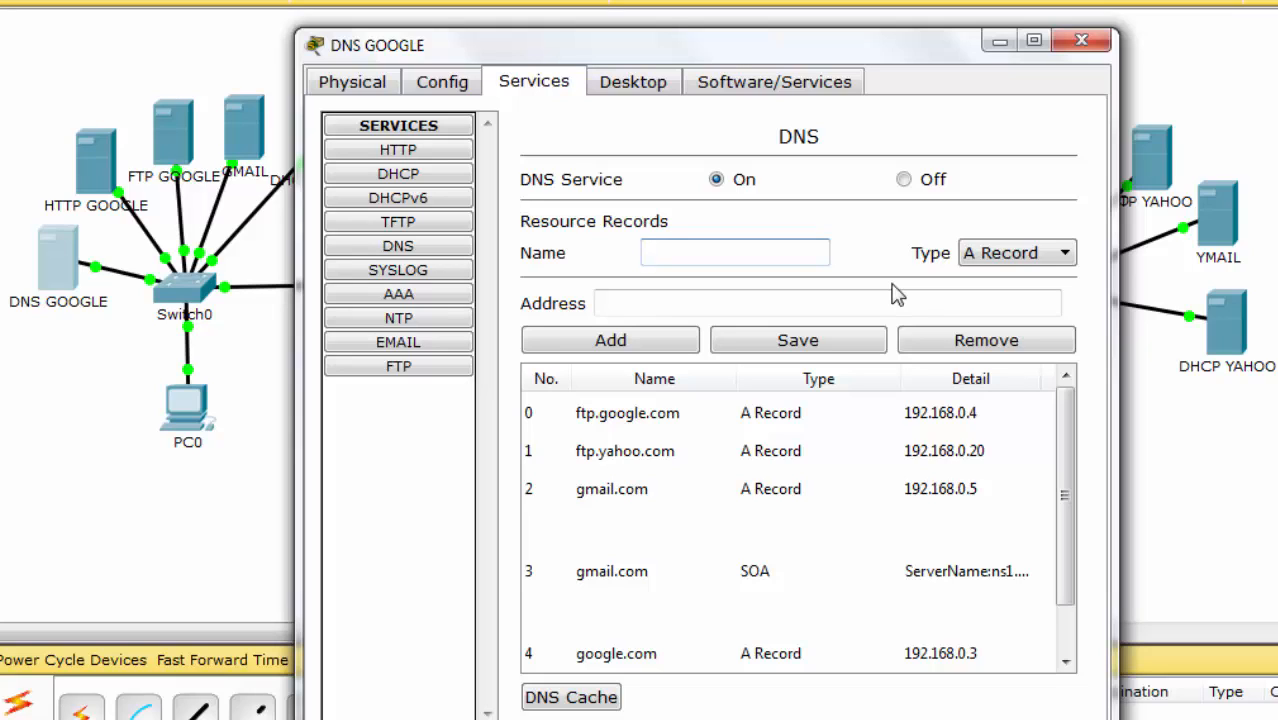
type("ymail.com")
left_click(878, 300)
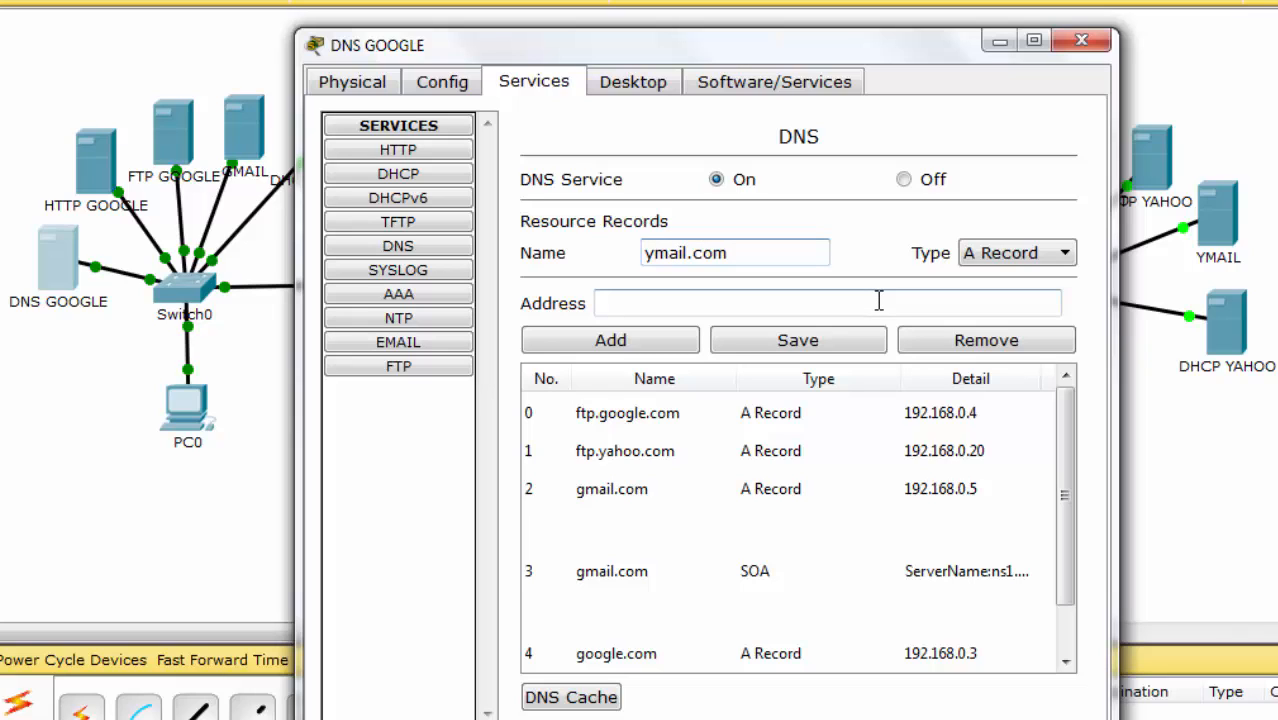
Step: Look up the YMAIL server's address and add the ymail.com record with 192.168.0.21 on DNS GOOGLE, then close the server
left_click(1273, 437)
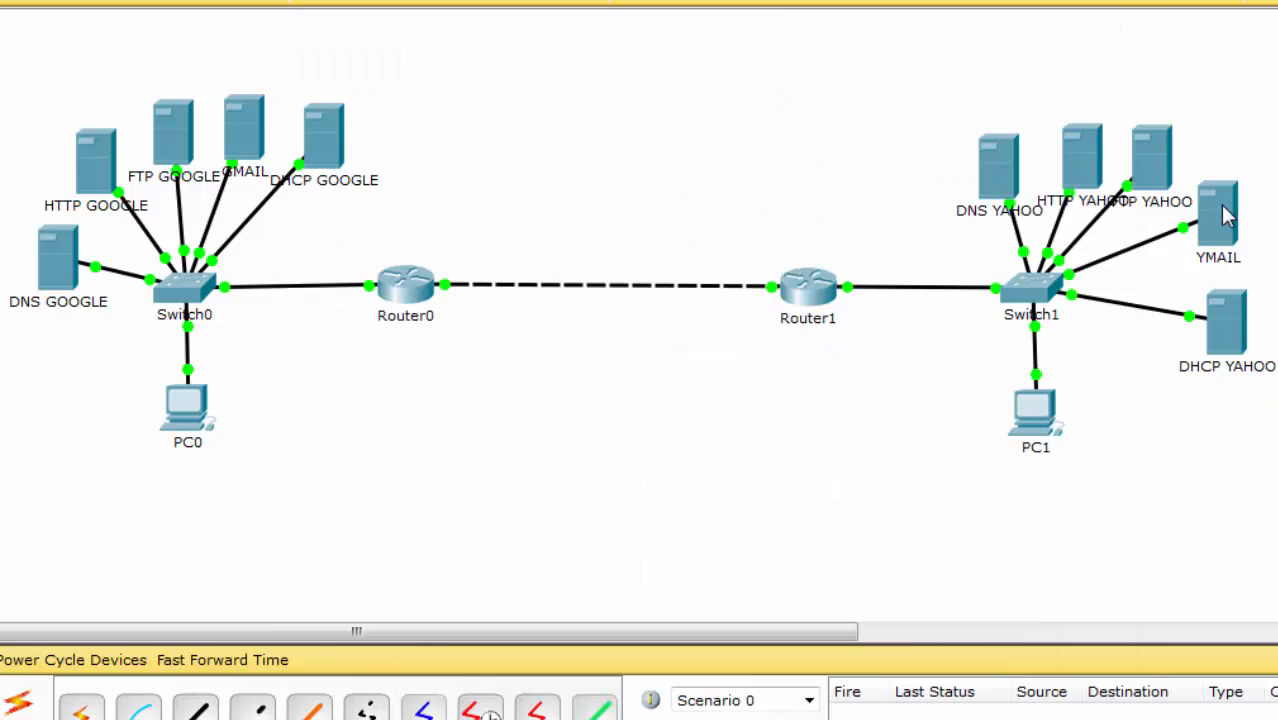
mouse_move(1228, 216)
mouse_move(490, 713)
left_click(470, 668)
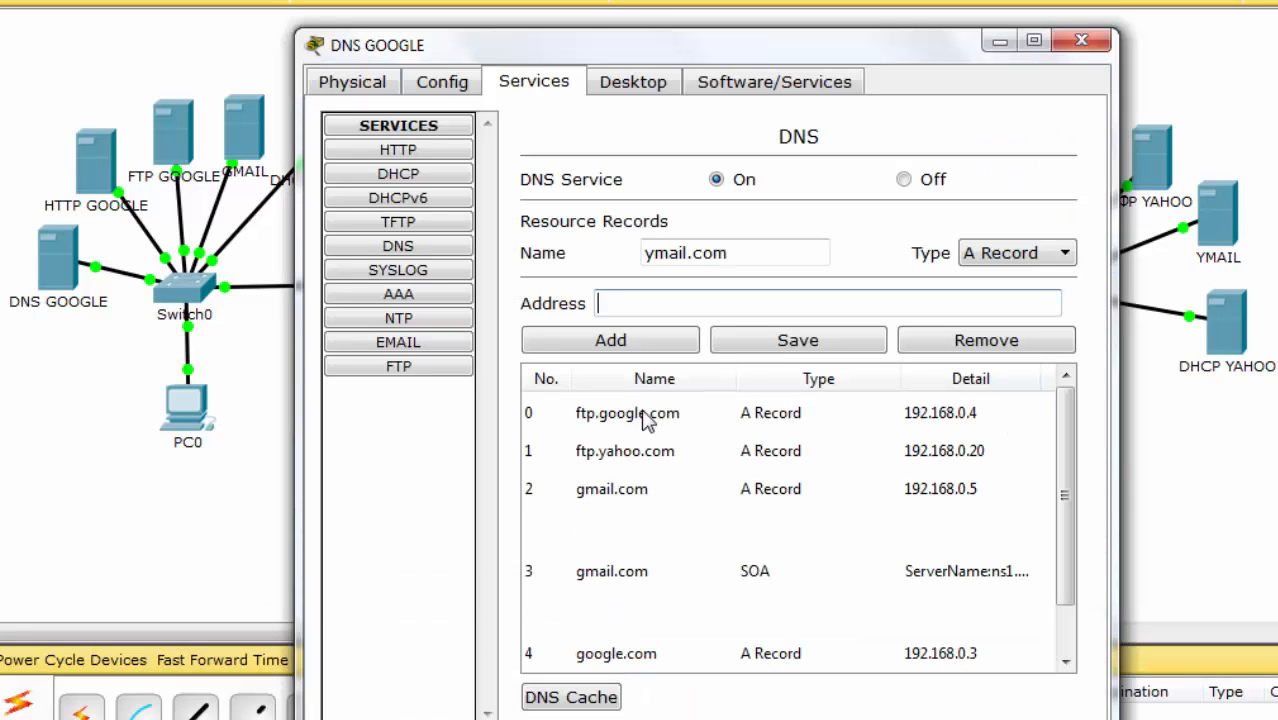
type("192.16")
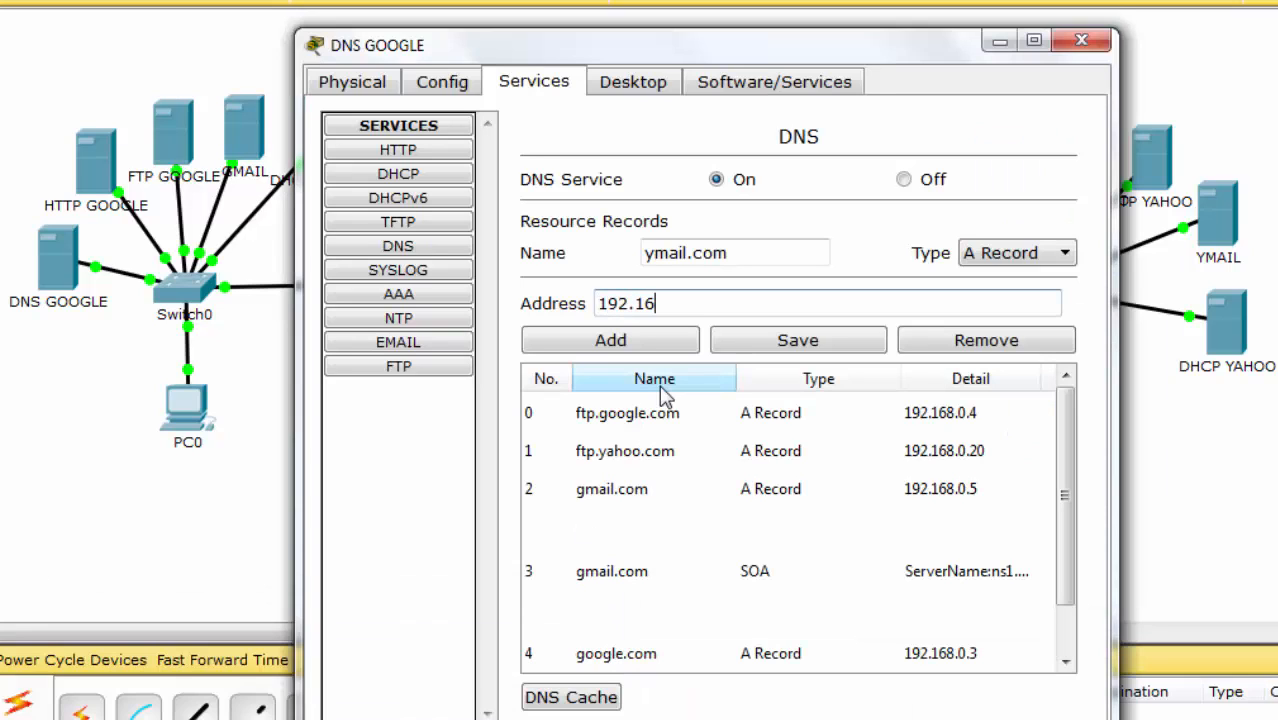
type("8.0.21")
left_click(657, 350)
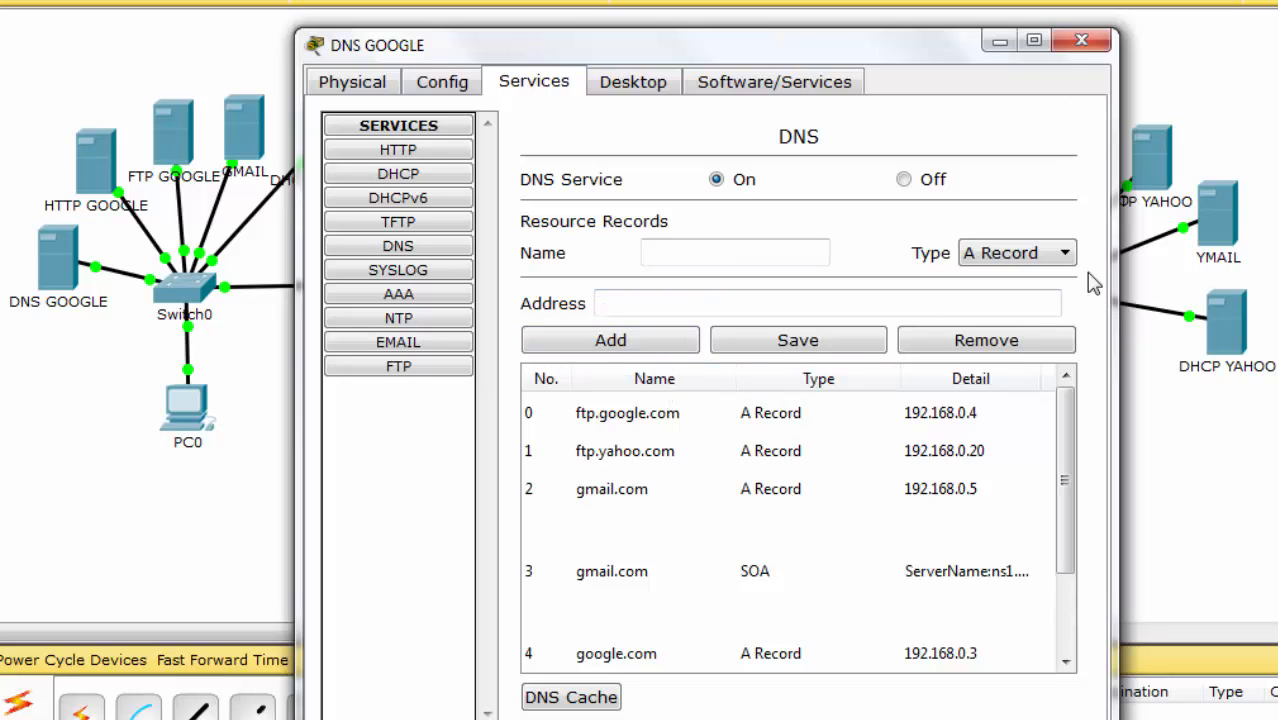
left_click_drag(1064, 422, 1068, 517)
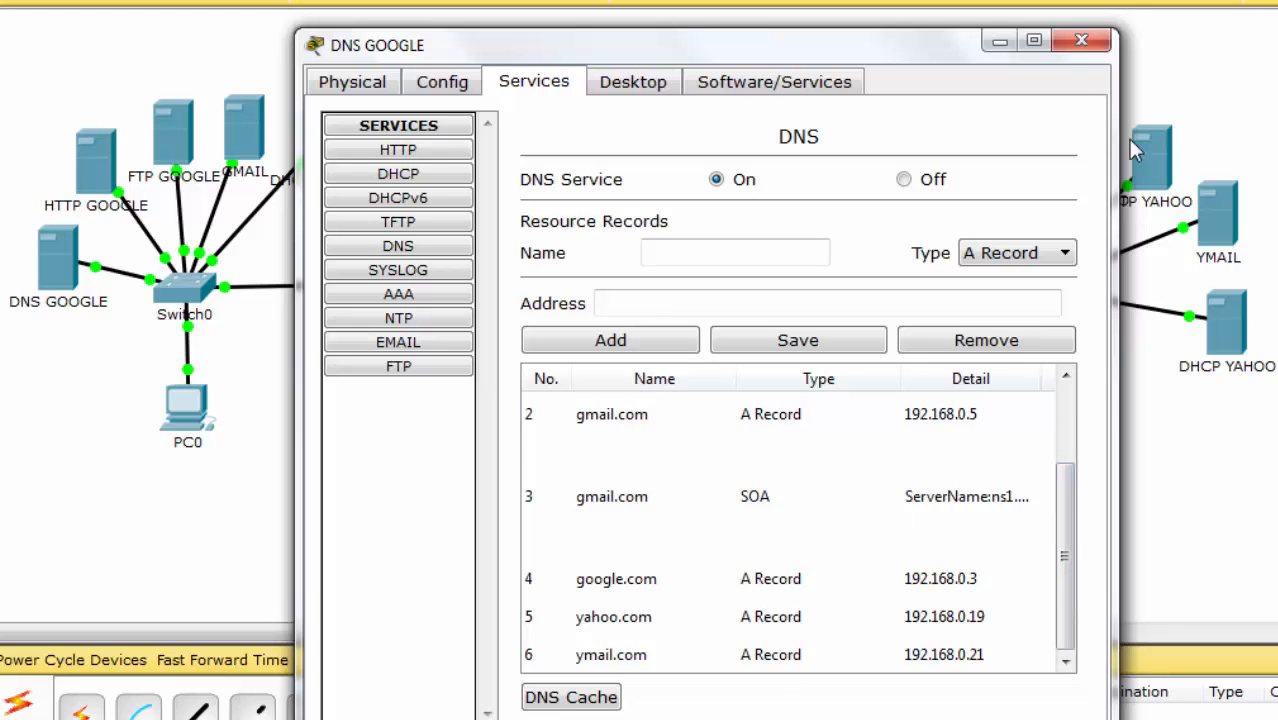
left_click(1096, 40)
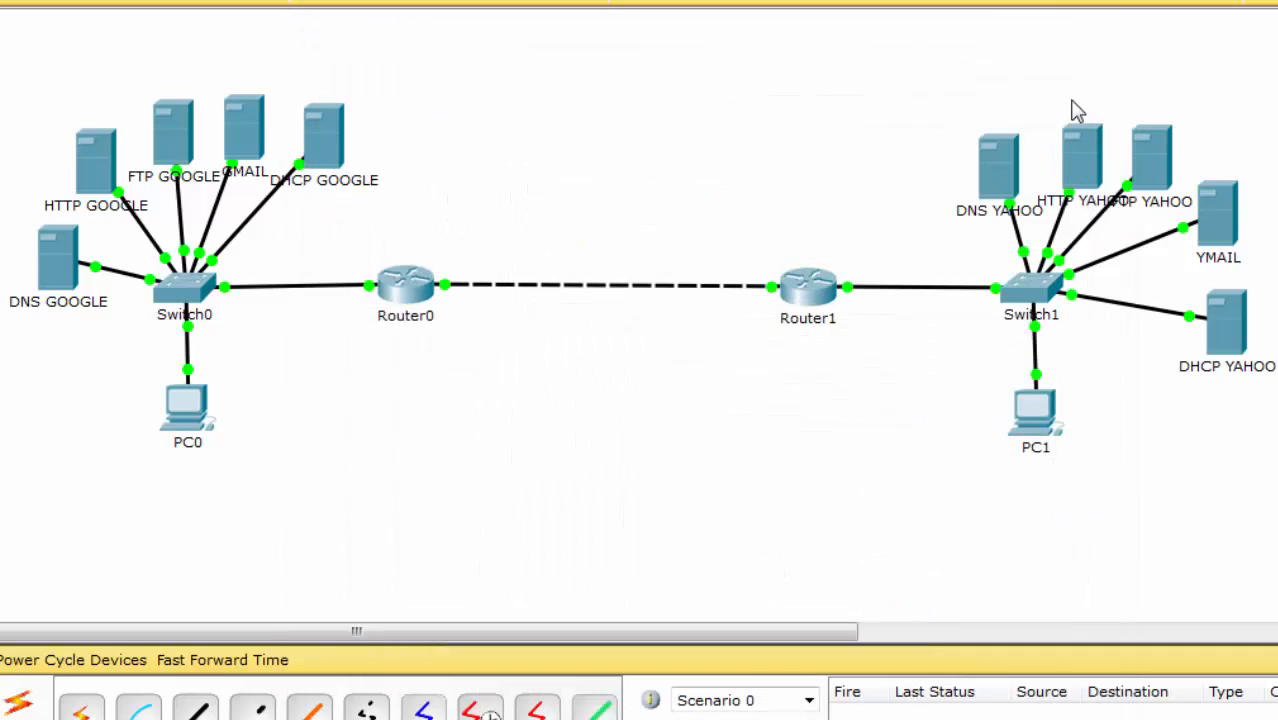
Step: Start a new A record named gmail.com in the DNS service of DNS YAHOO
left_click(1004, 176)
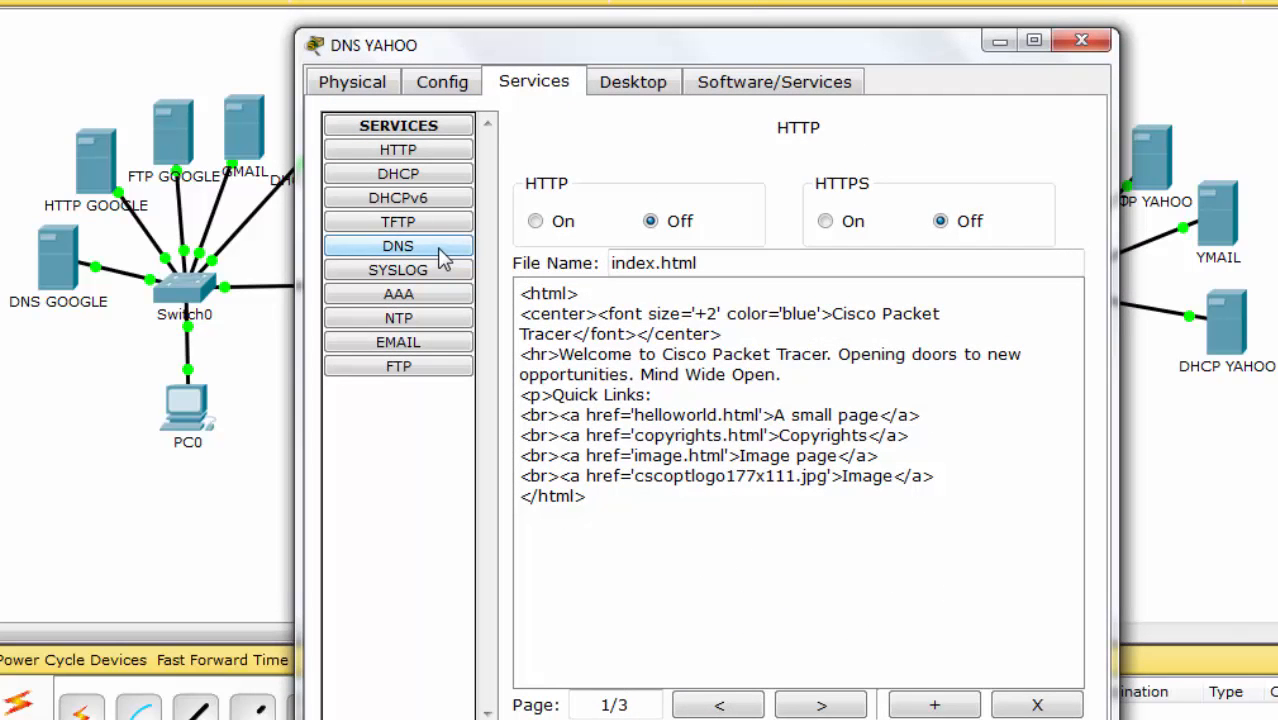
left_click(443, 258)
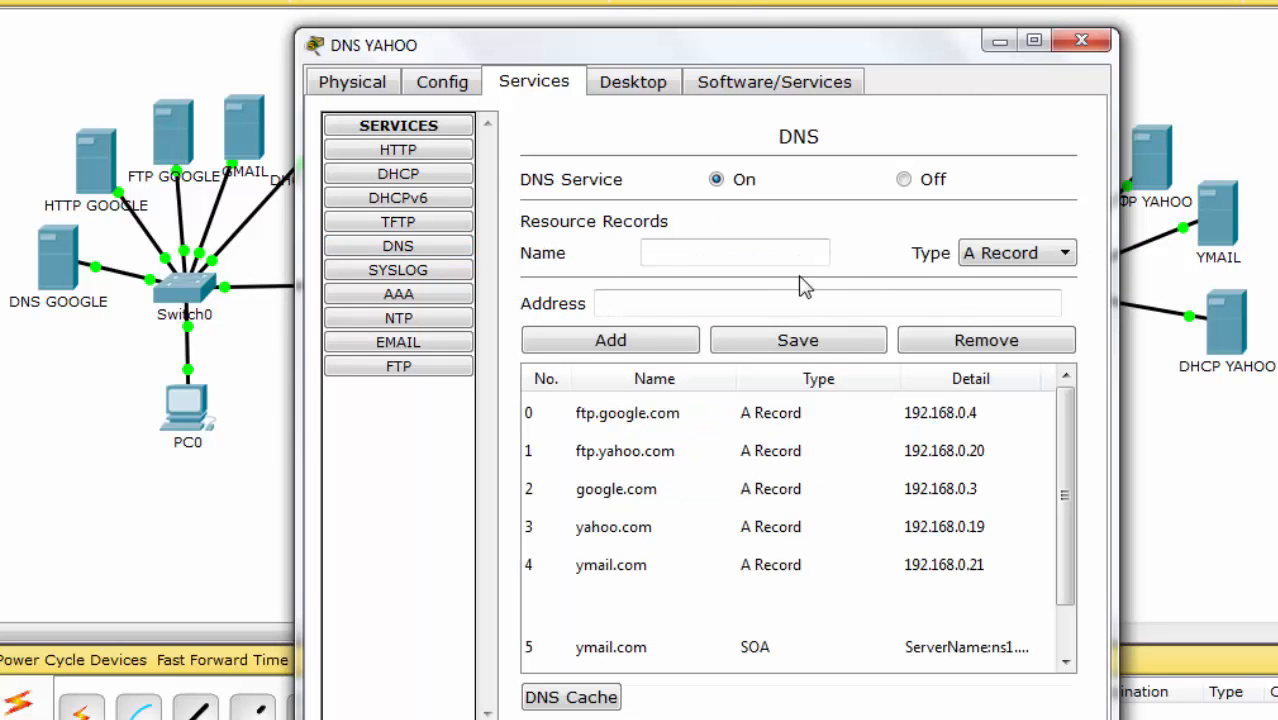
type("gmail.com")
left_click(737, 303)
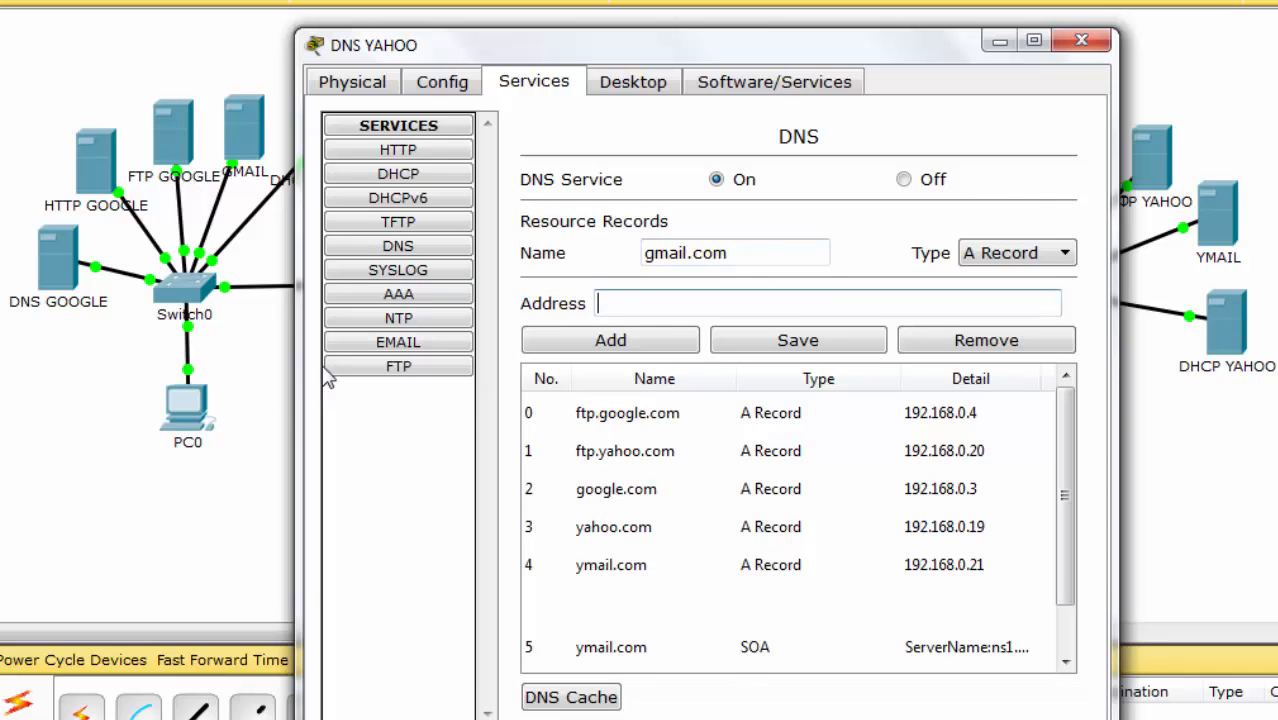
Step: Look up the GMAIL server's address and add the gmail.com record with 192.168.0.5 on DNS YAHOO, then close the server
left_click(21, 392)
mouse_move(250, 120)
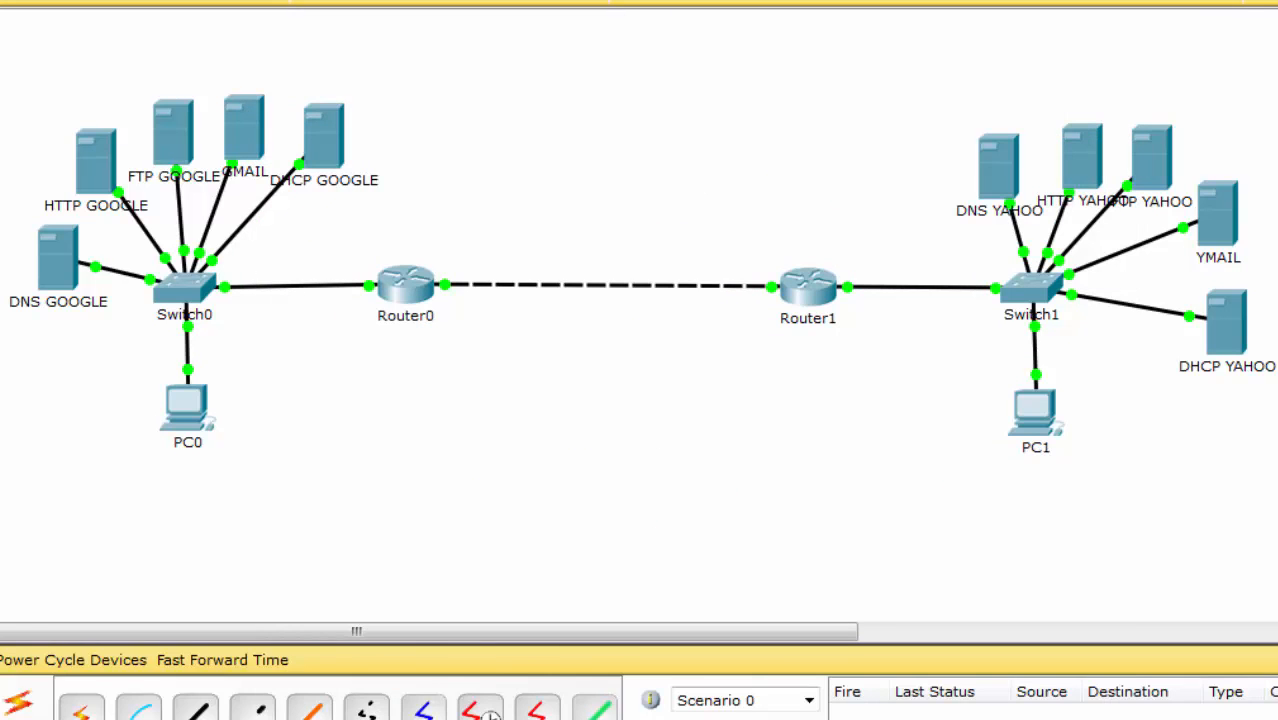
left_click(487, 702)
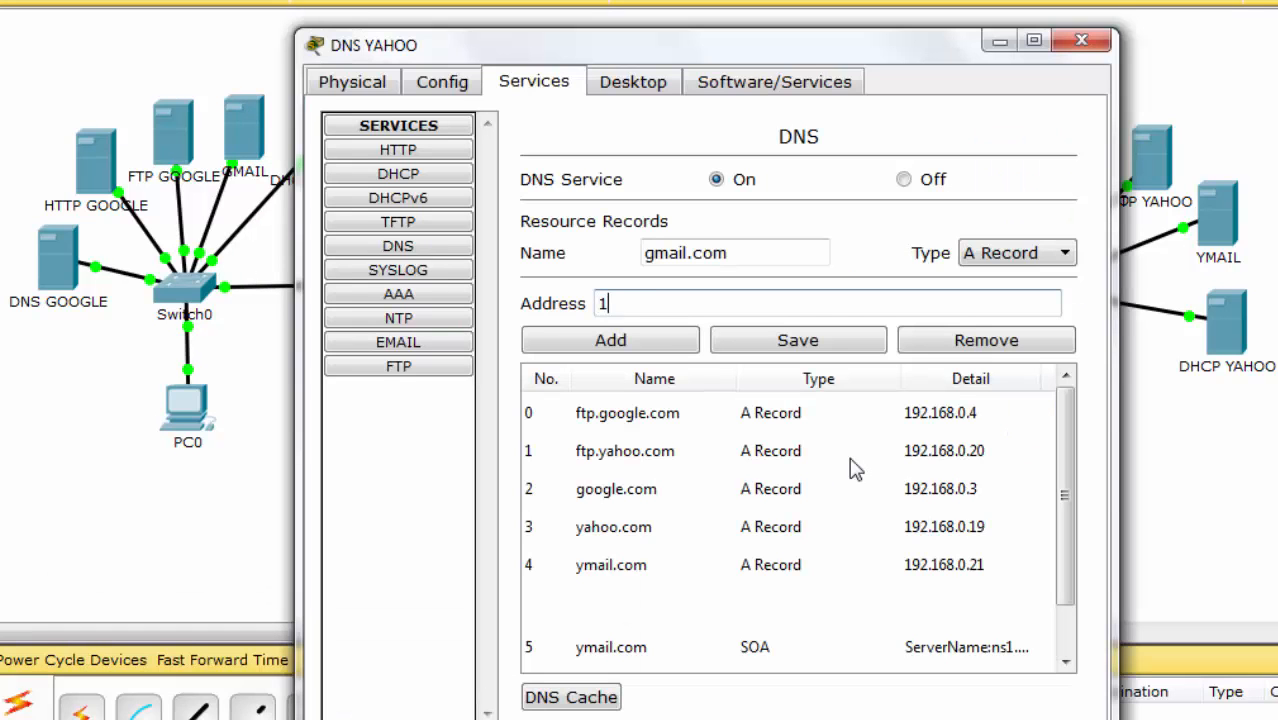
type("68.0.5")
left_click(676, 345)
left_click(1082, 44)
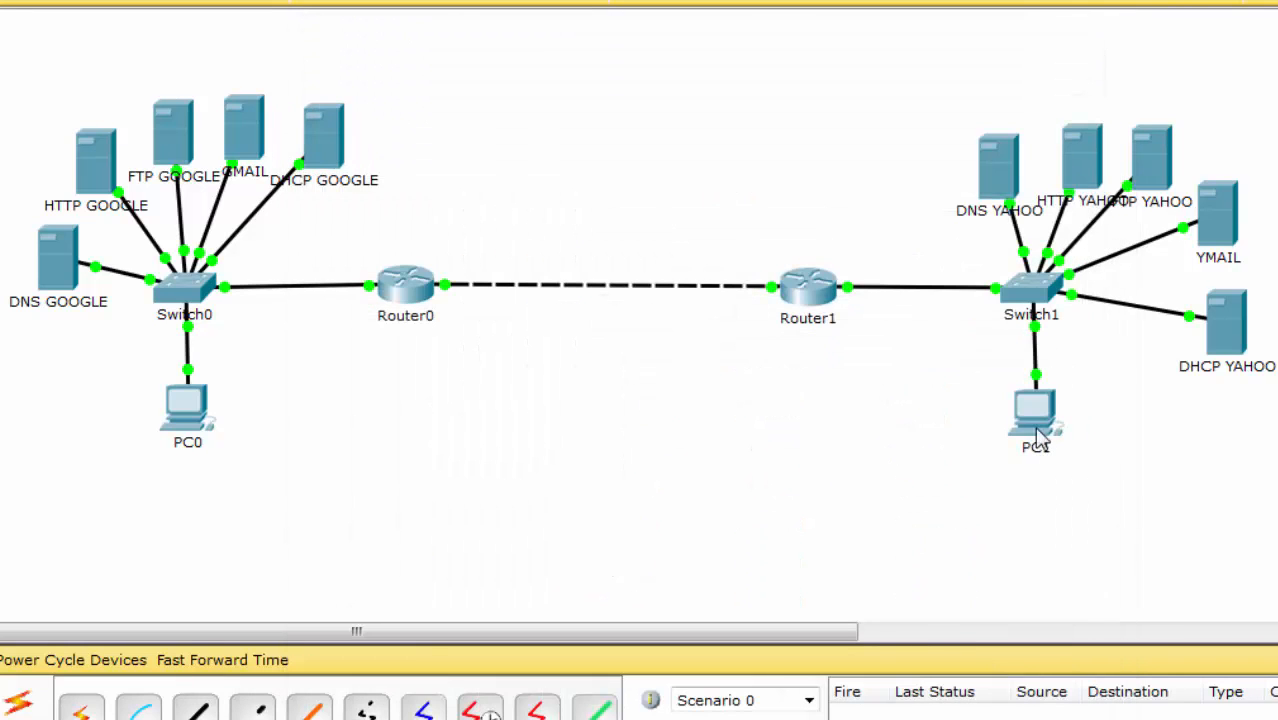
Step: Send another email from PC0 to the ymail.com user with subject "tes" and body "tes...", then close PC0
left_click(186, 420)
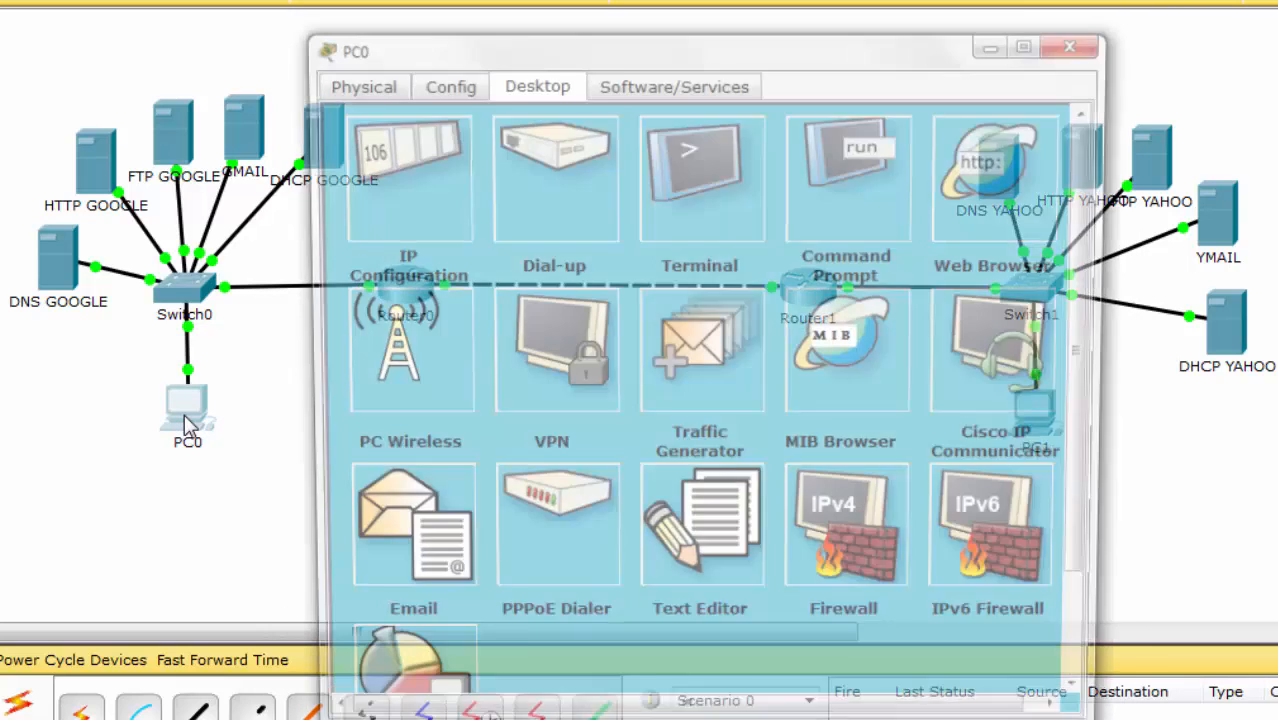
left_click(418, 533)
left_click(418, 225)
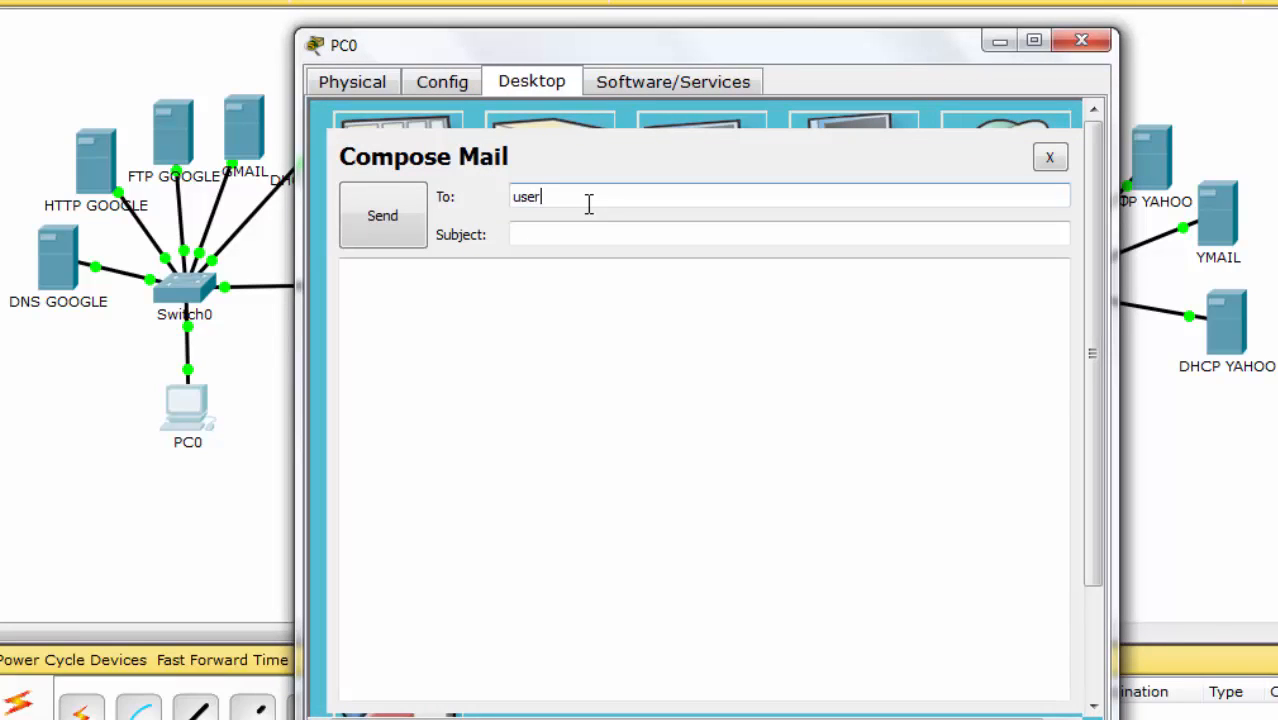
type("user@gmail.c")
type(".com")
key("Tab")
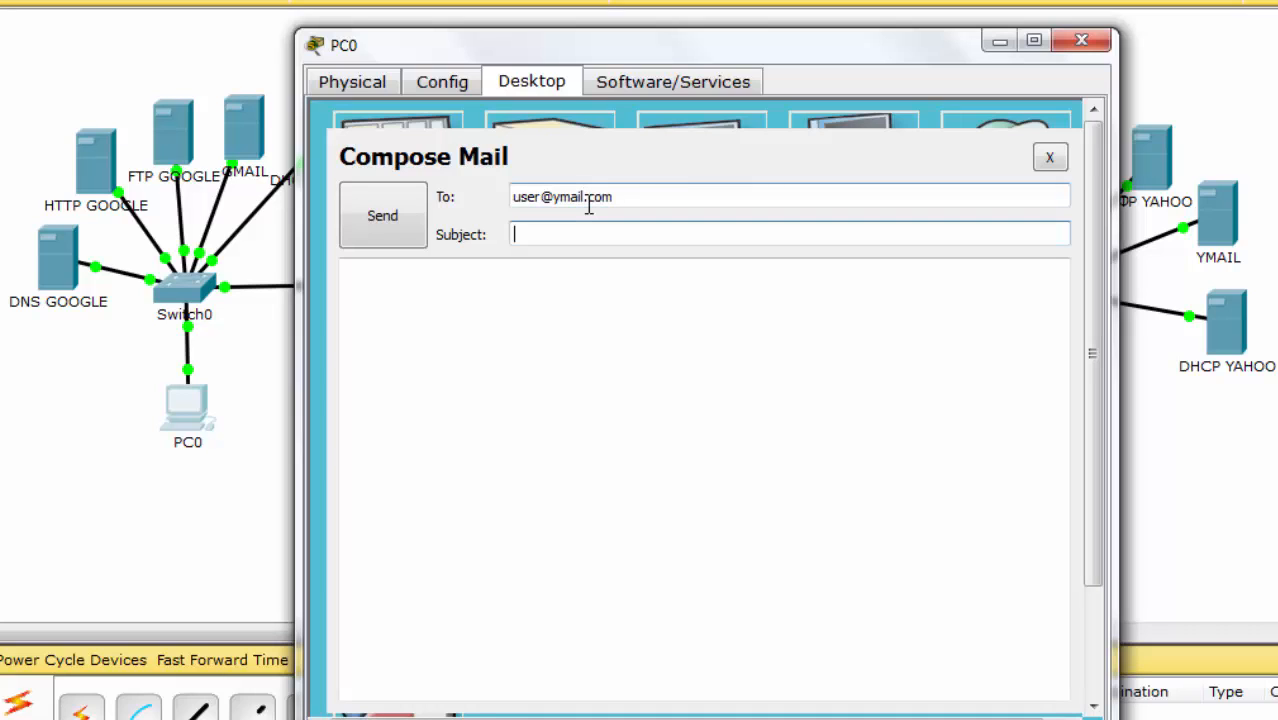
left_click(438, 339)
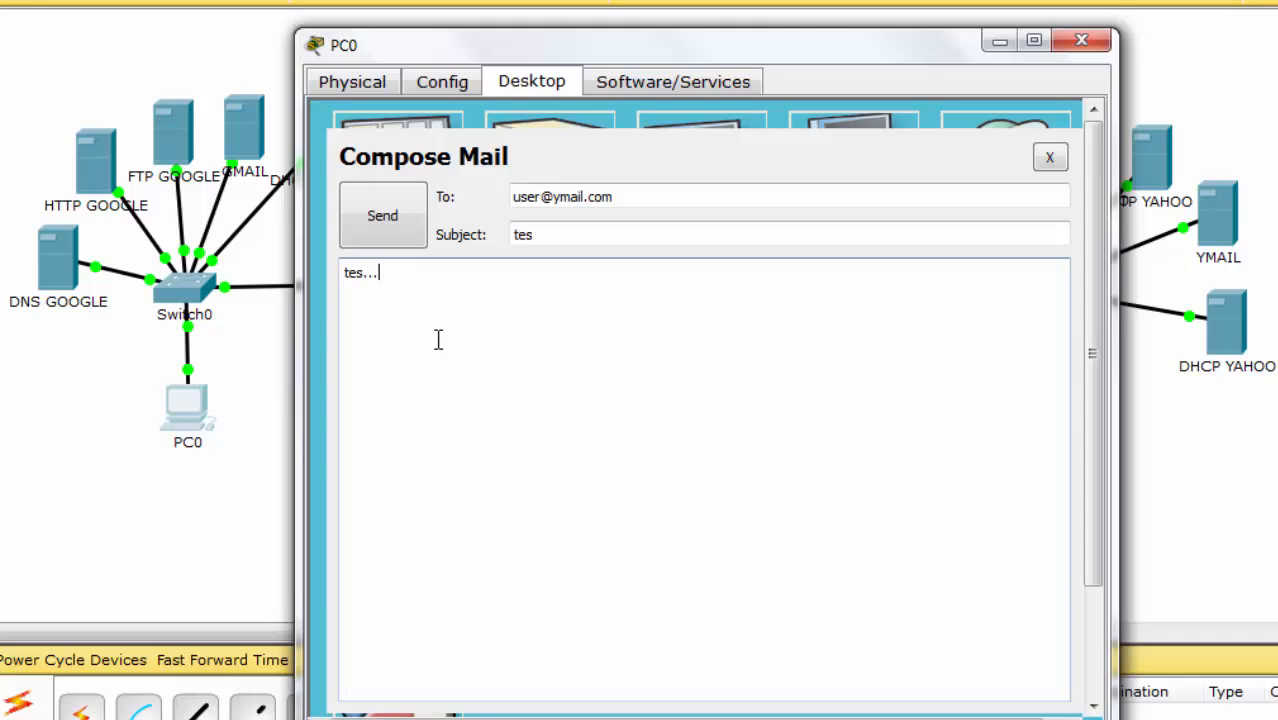
left_click(380, 212)
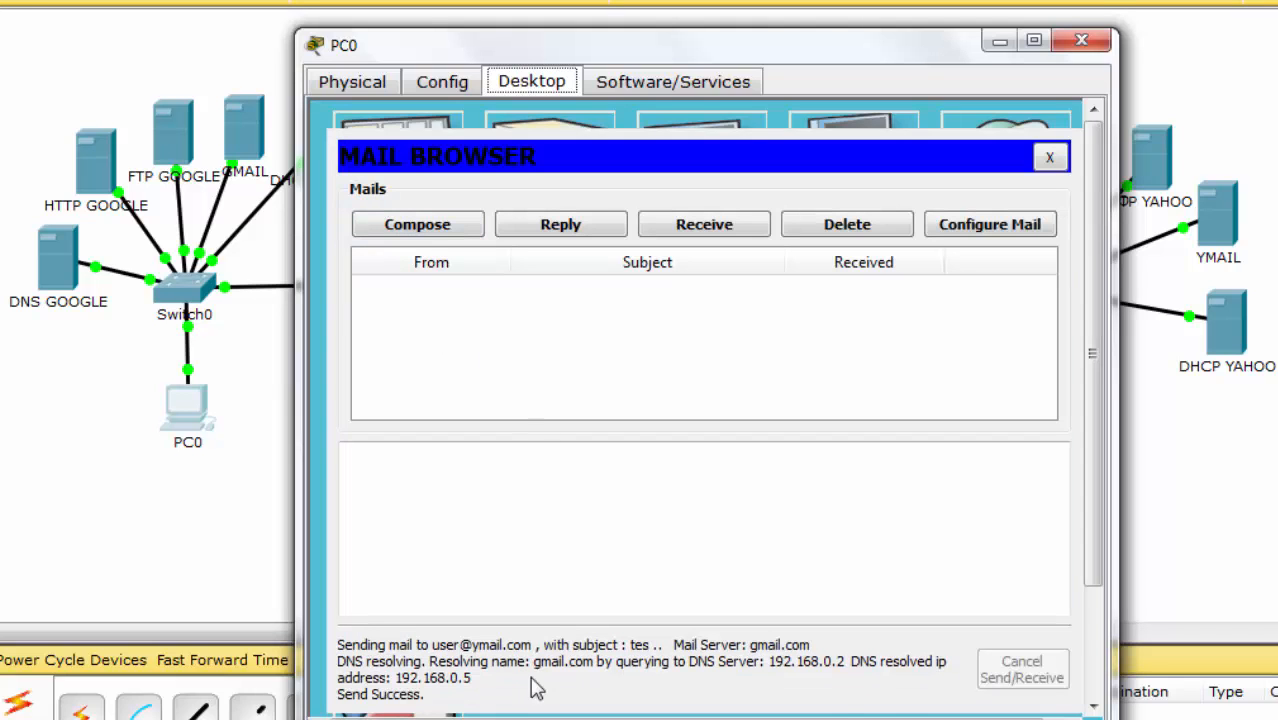
left_click(1082, 42)
Step: Receive mail on PC1 and open the "tes" message from the gmail.com user
left_click(1020, 420)
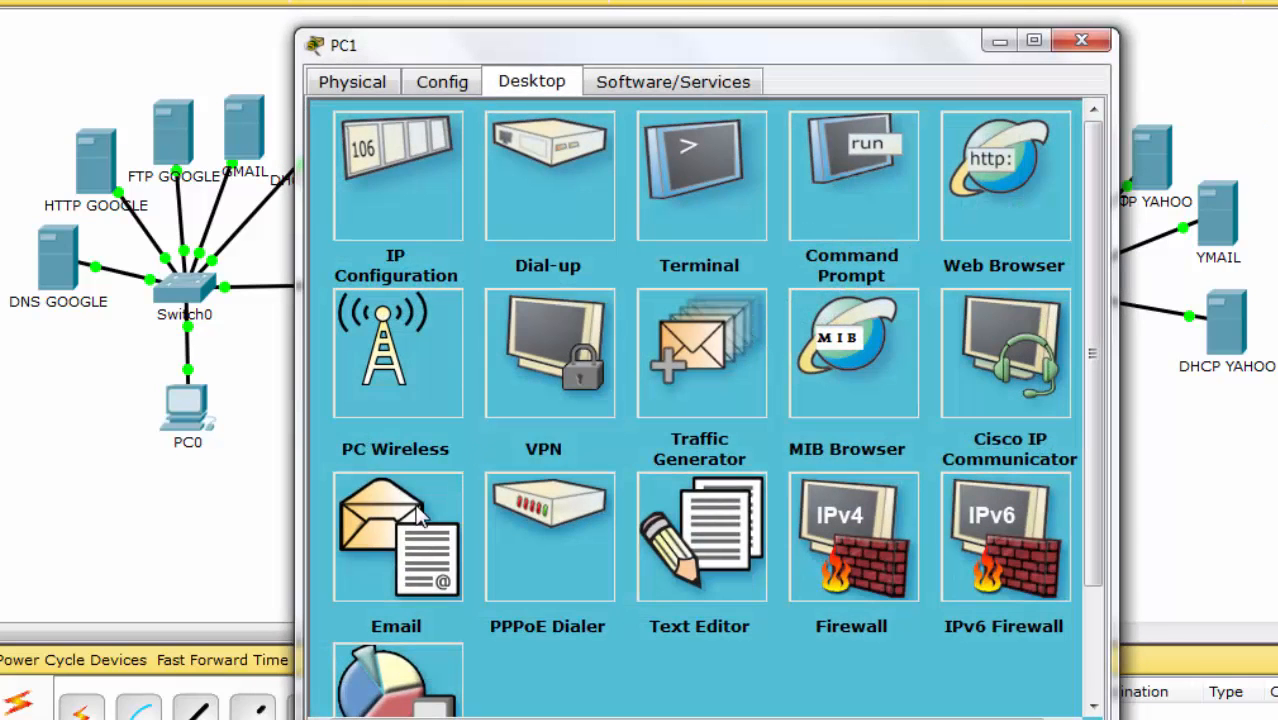
left_click(405, 525)
left_click(681, 227)
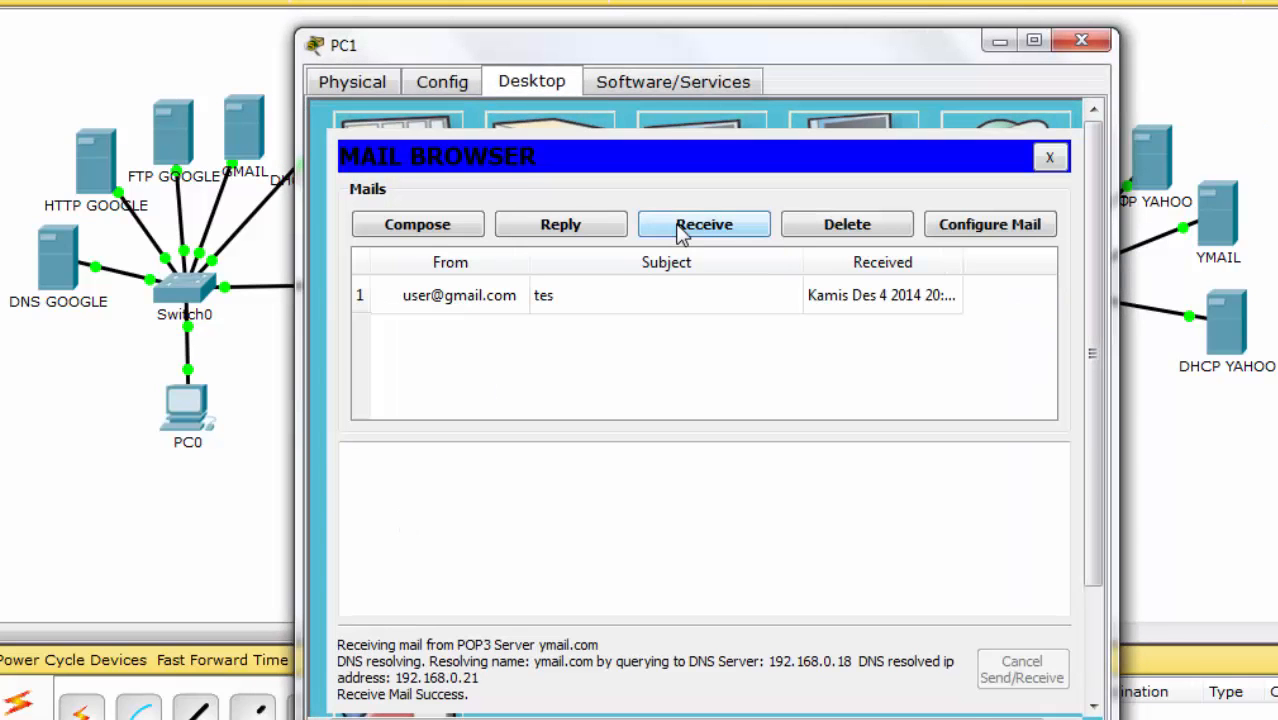
double_click(520, 298)
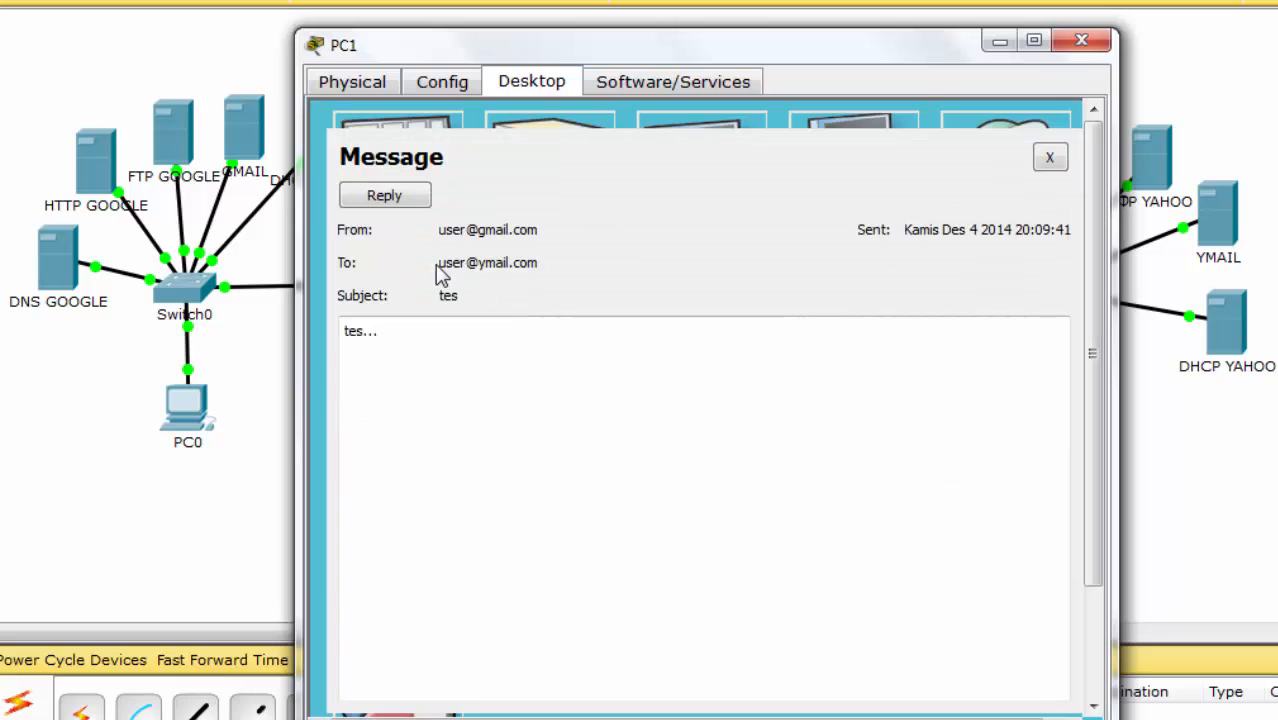
Step: Reply to the "tes" message from PC1 with text beginning "balas te" and send it
left_click(411, 200)
left_click(545, 285)
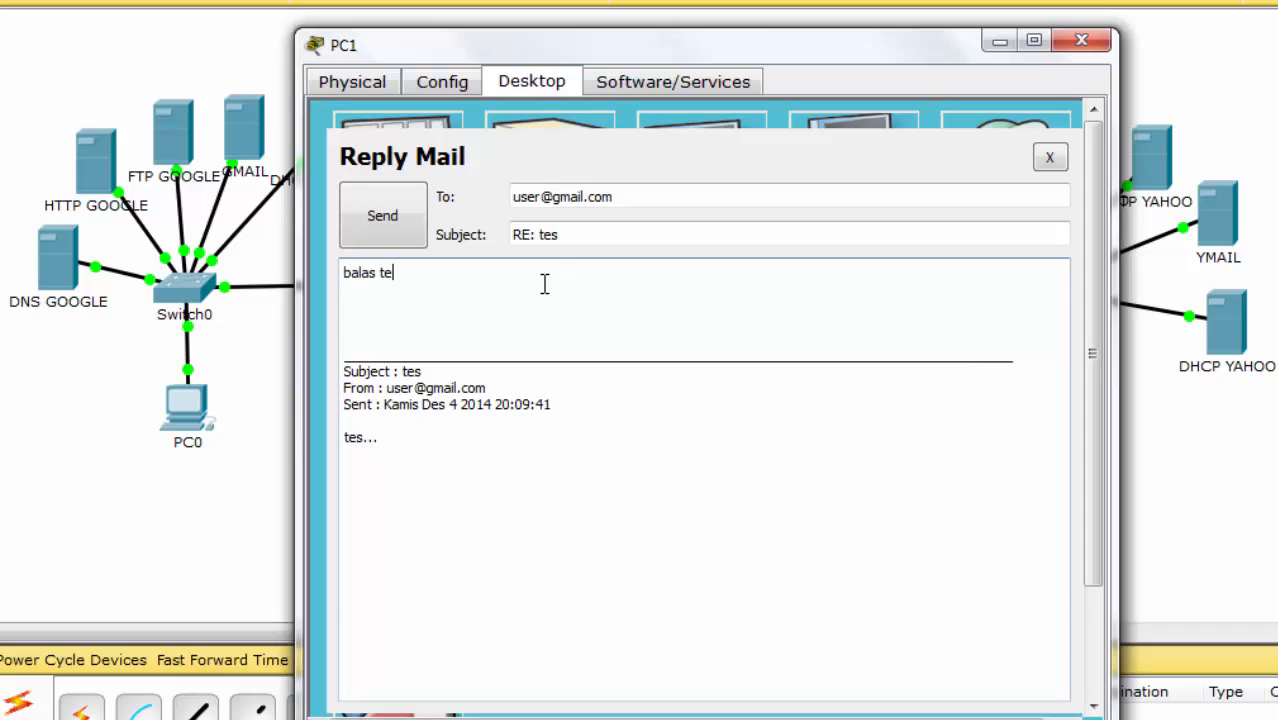
left_click(400, 226)
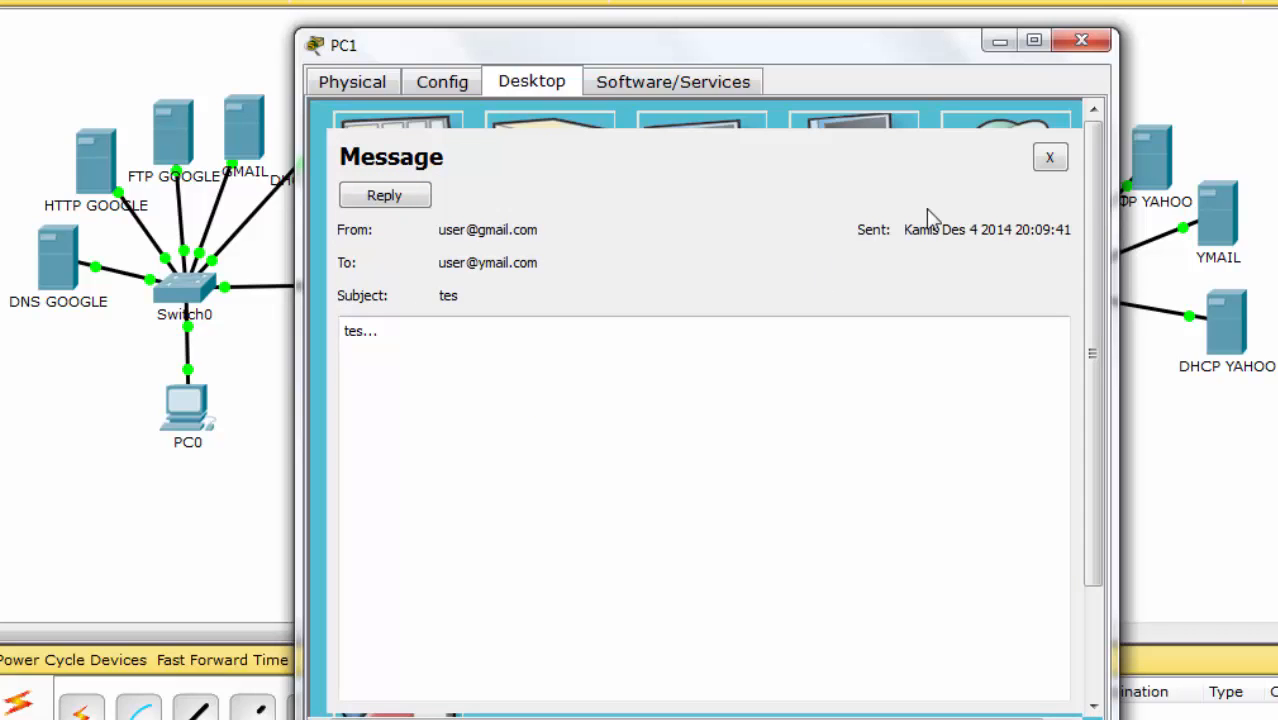
Step: Close the message and PC1, and receive mail on PC0, opening the "RE: tes" message from the ymail.com user
left_click(1050, 157)
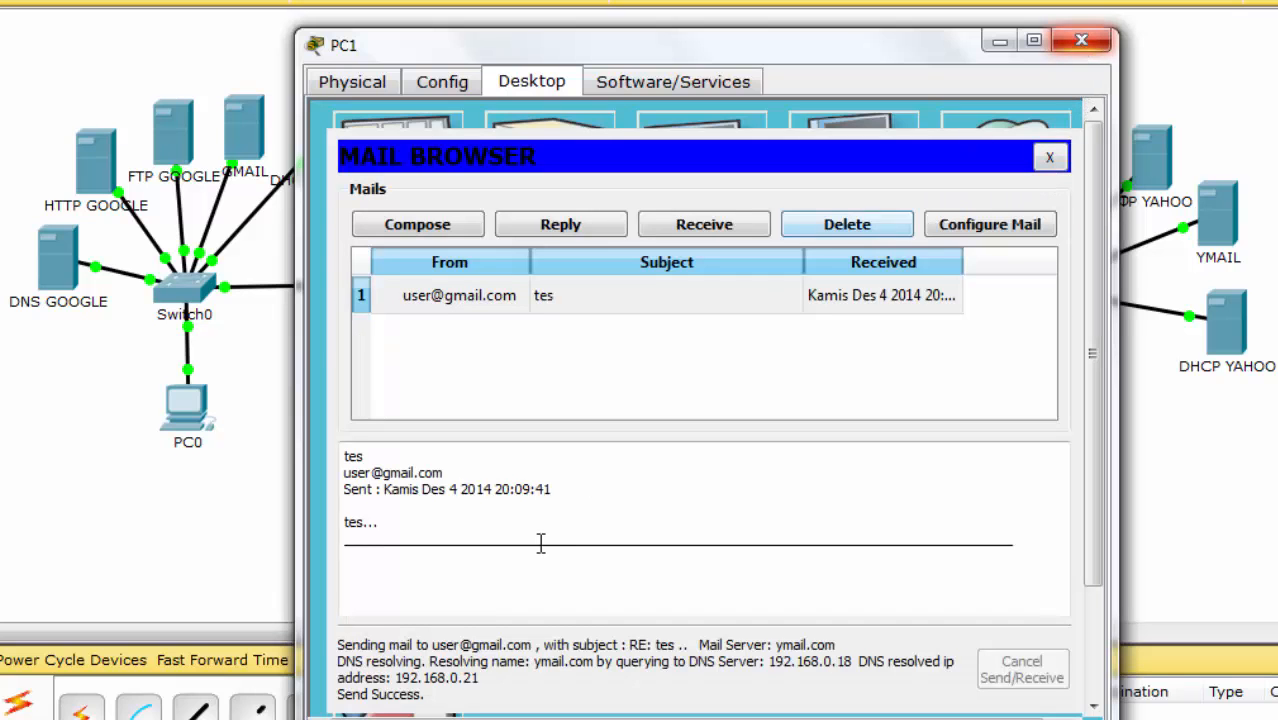
left_click(1082, 40)
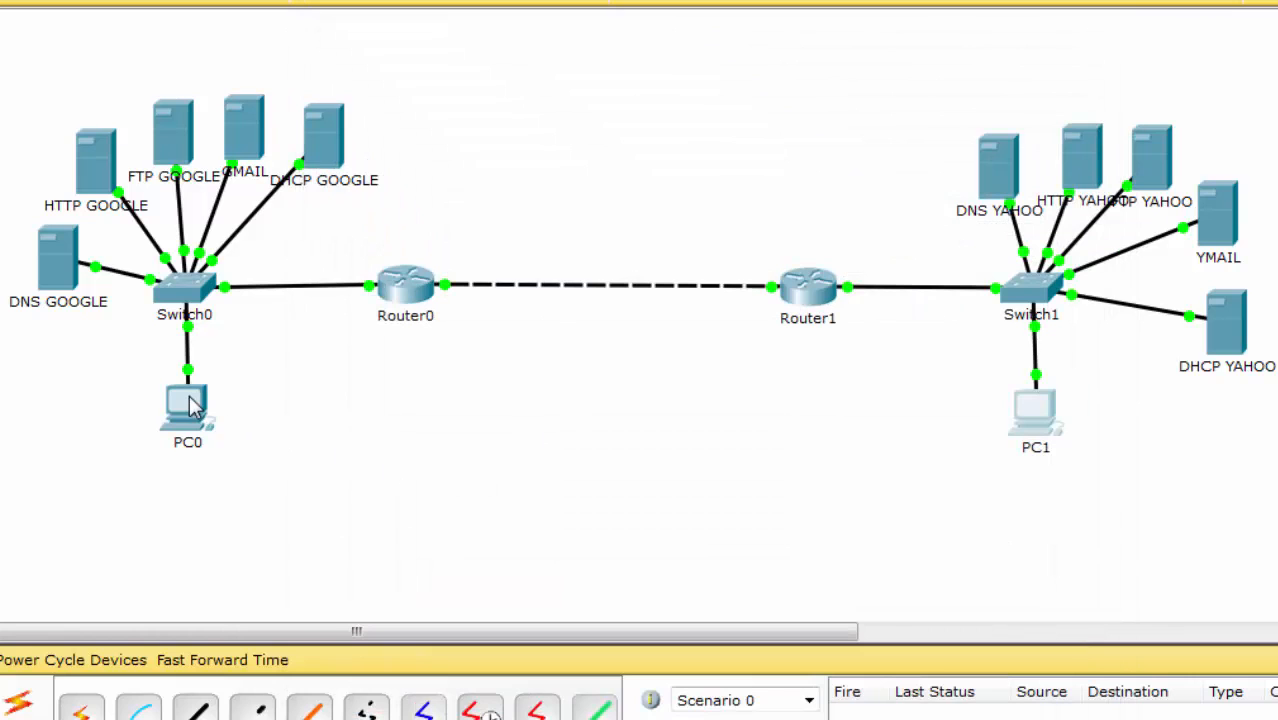
left_click(192, 404)
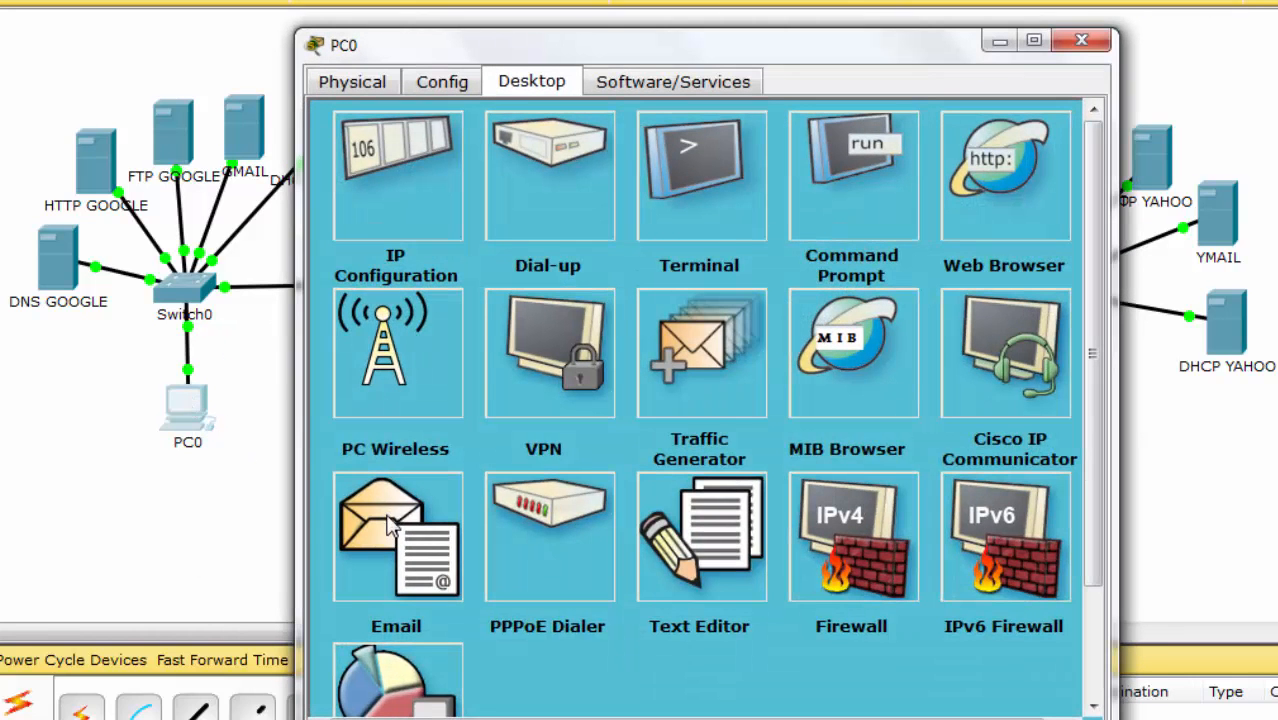
left_click(393, 522)
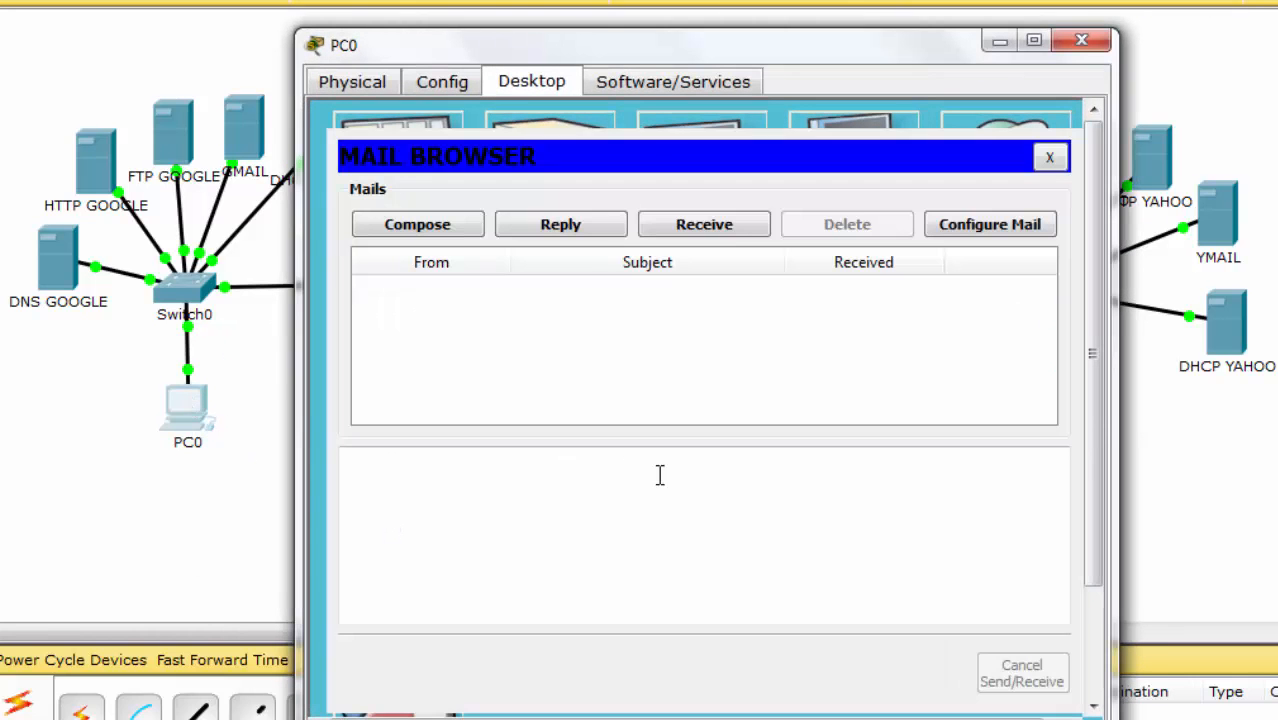
left_click(718, 228)
left_click(626, 305)
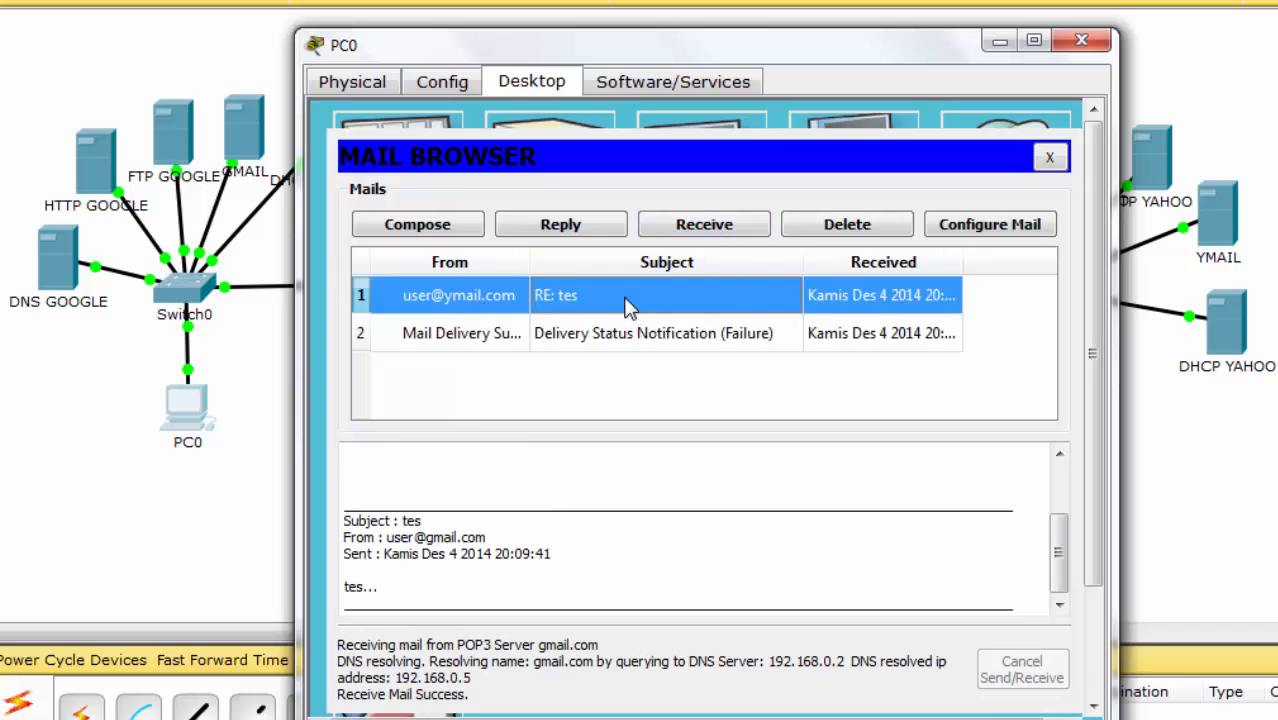
double_click(626, 305)
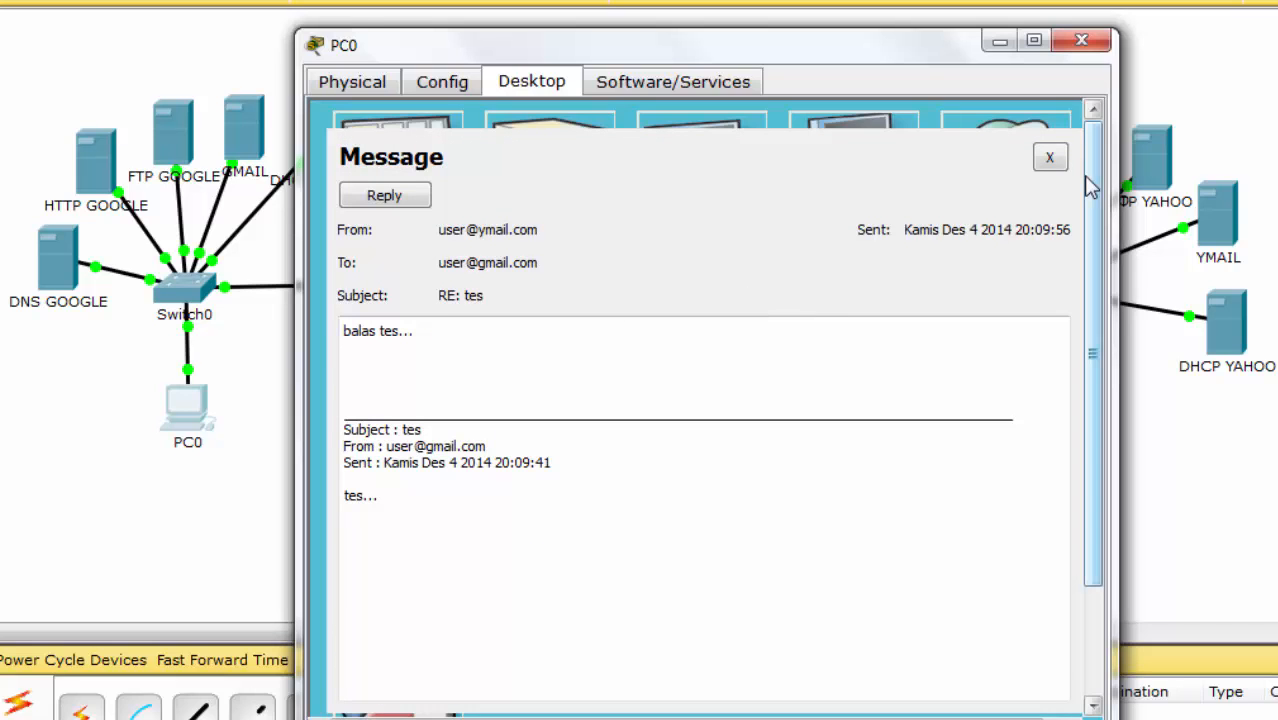
Step: Close the "RE: tes" message, the mail browser and PC0 to return to the network topology
left_click(1050, 157)
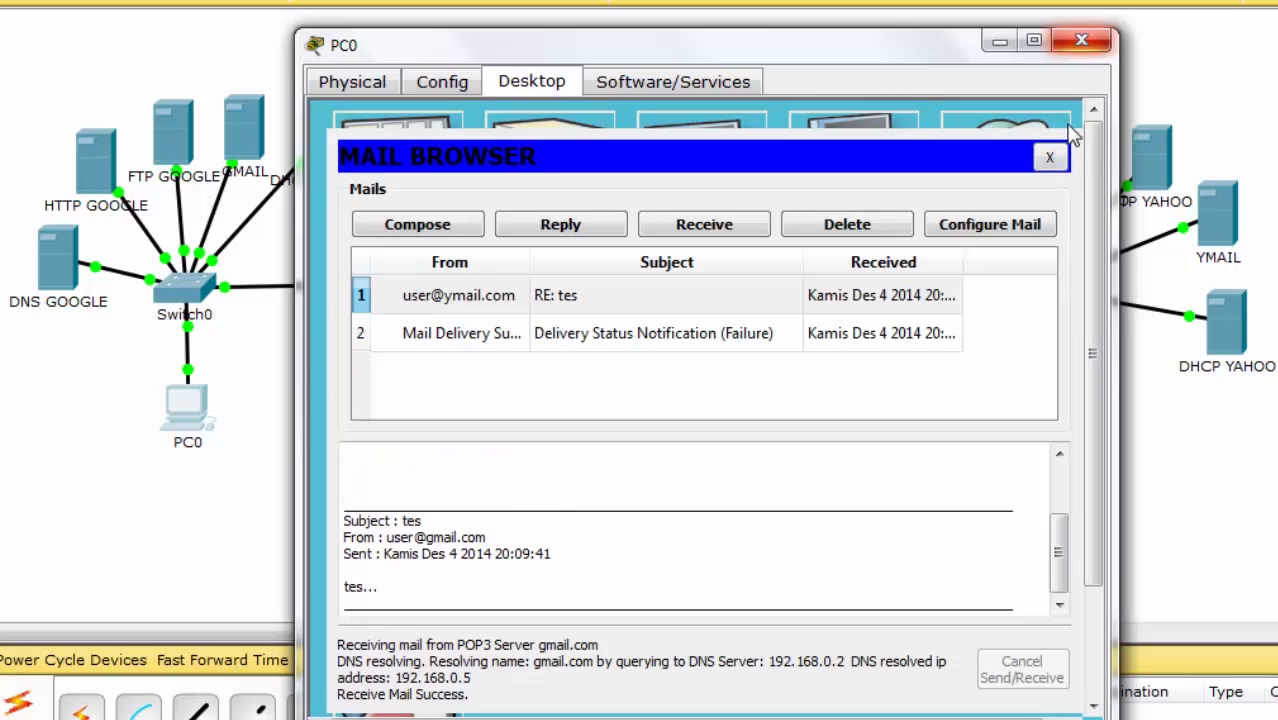
left_click(1055, 159)
left_click(1079, 42)
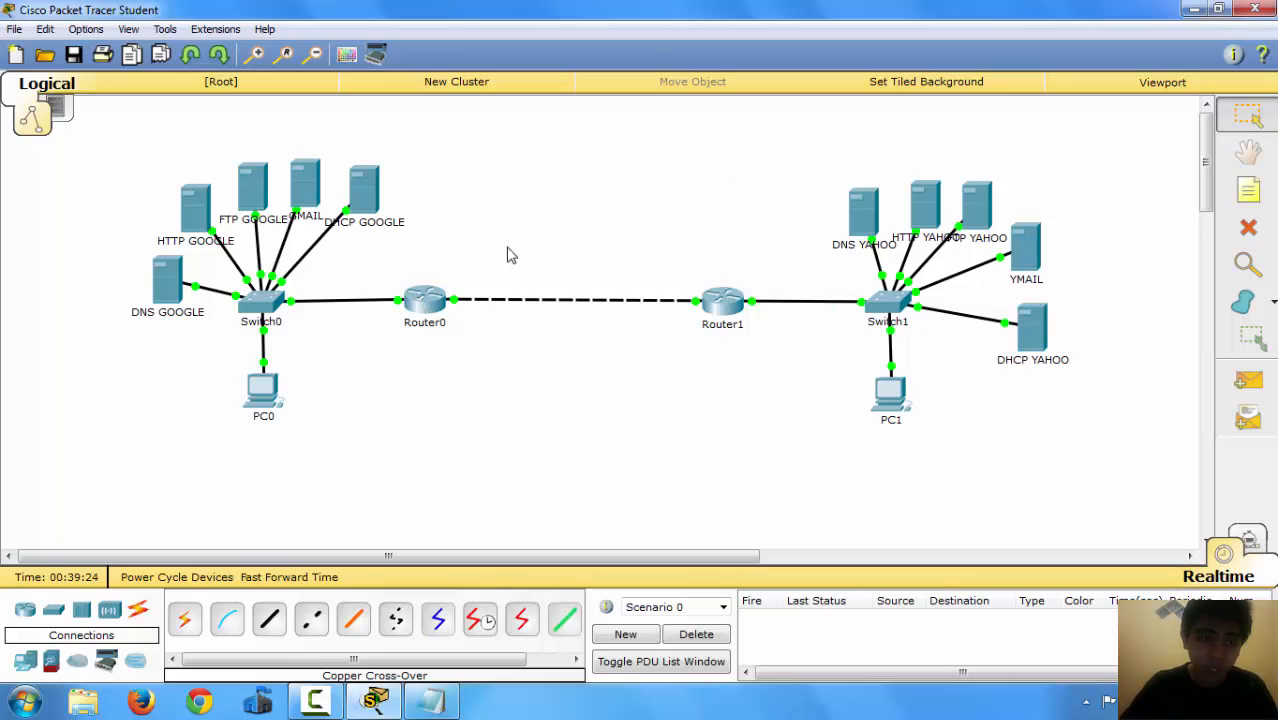
Step: Nudge Router0 slightly toward Router1 and shift Router1 slightly to level it with Router0, leaving both deselected
mouse_move(186, 289)
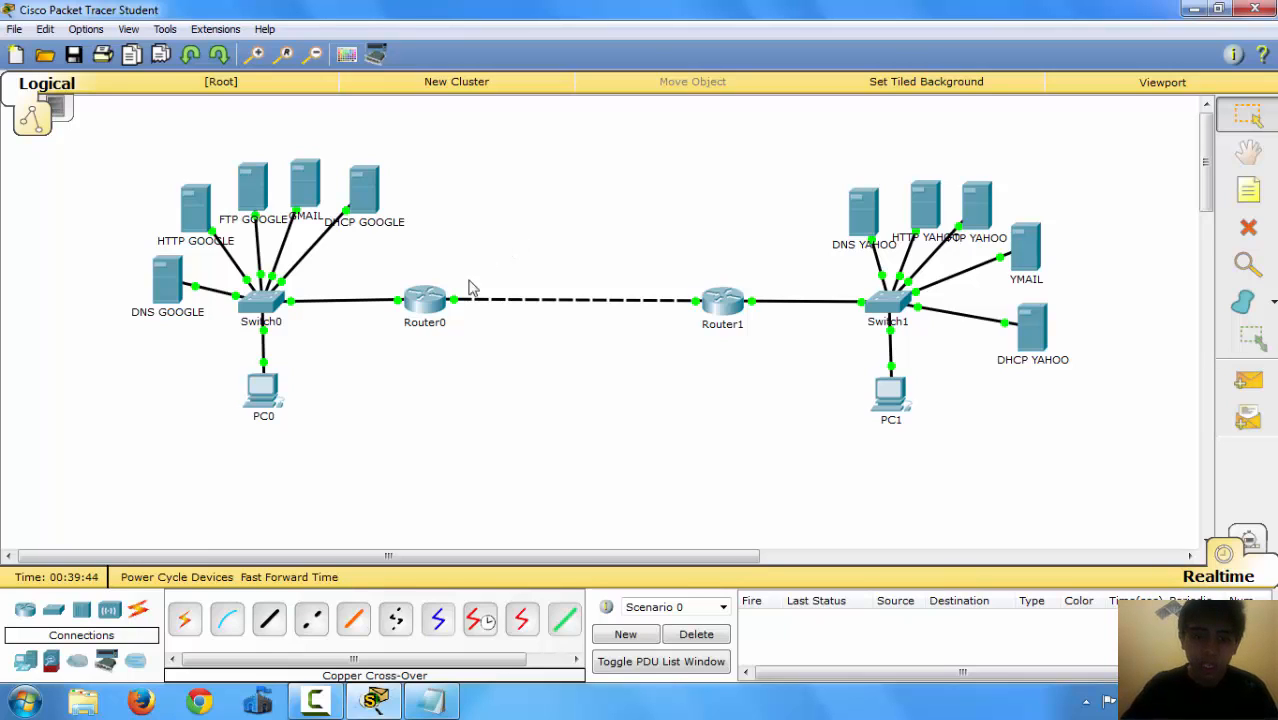
left_click_drag(426, 314, 440, 302)
left_click(526, 379)
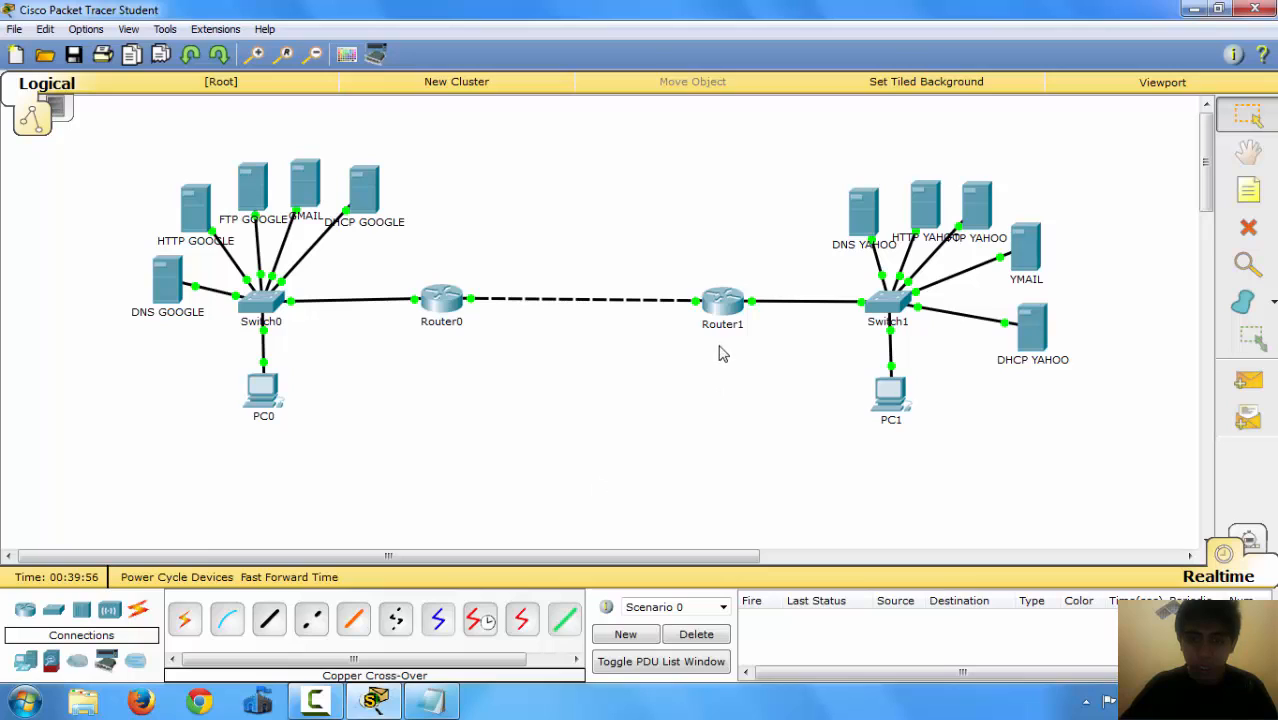
left_click_drag(730, 302, 730, 304)
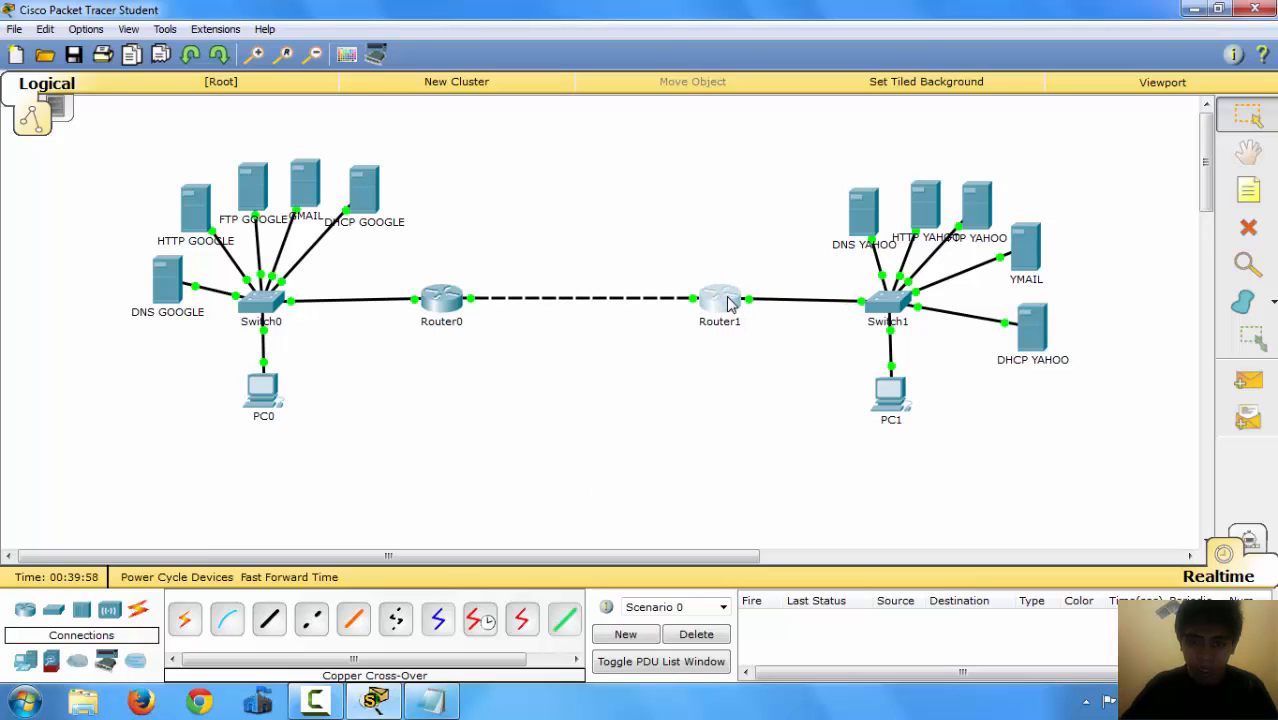
left_click(611, 388)
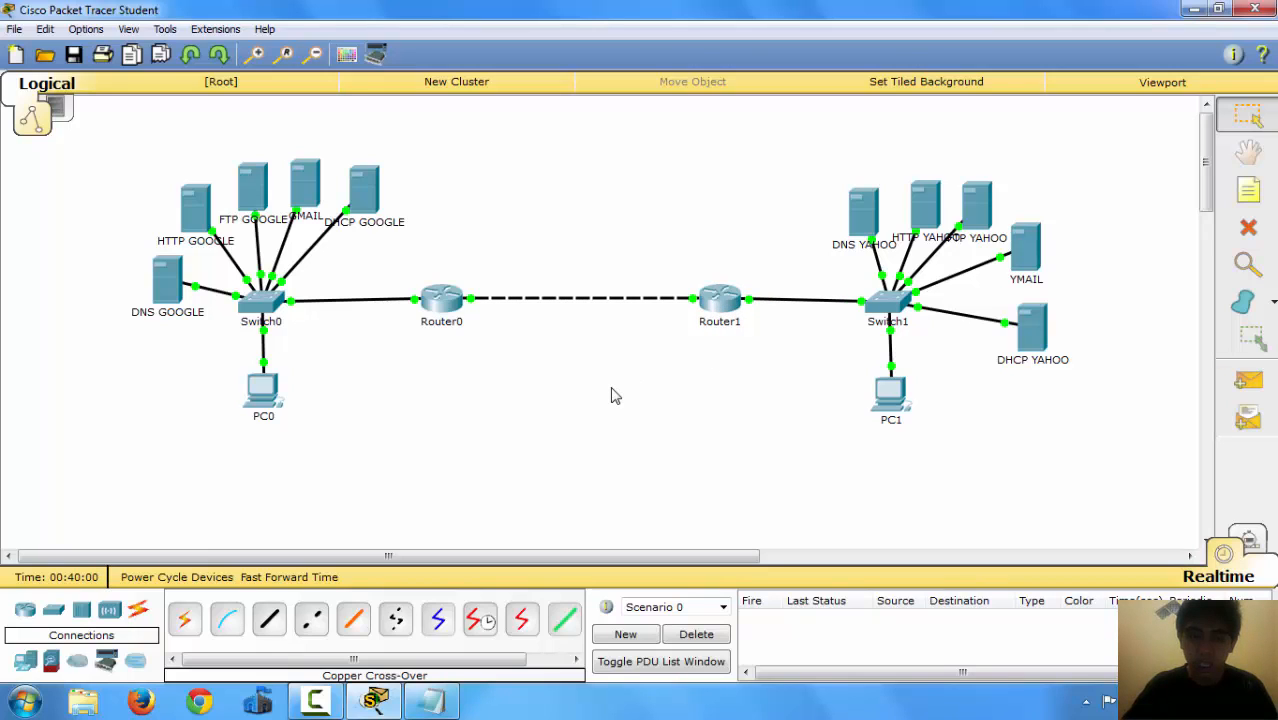